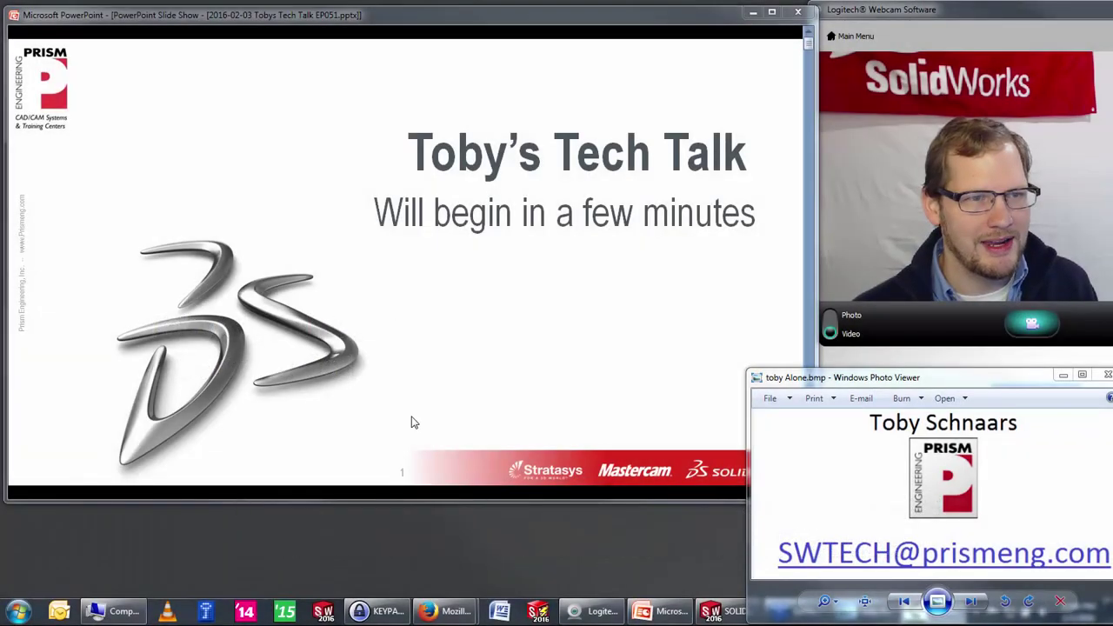
Step: Advance the slide show to the Tech Talk Episode 051 agenda slide listing five topics
{"action": "left_click", "coordinate": [596, 318]}
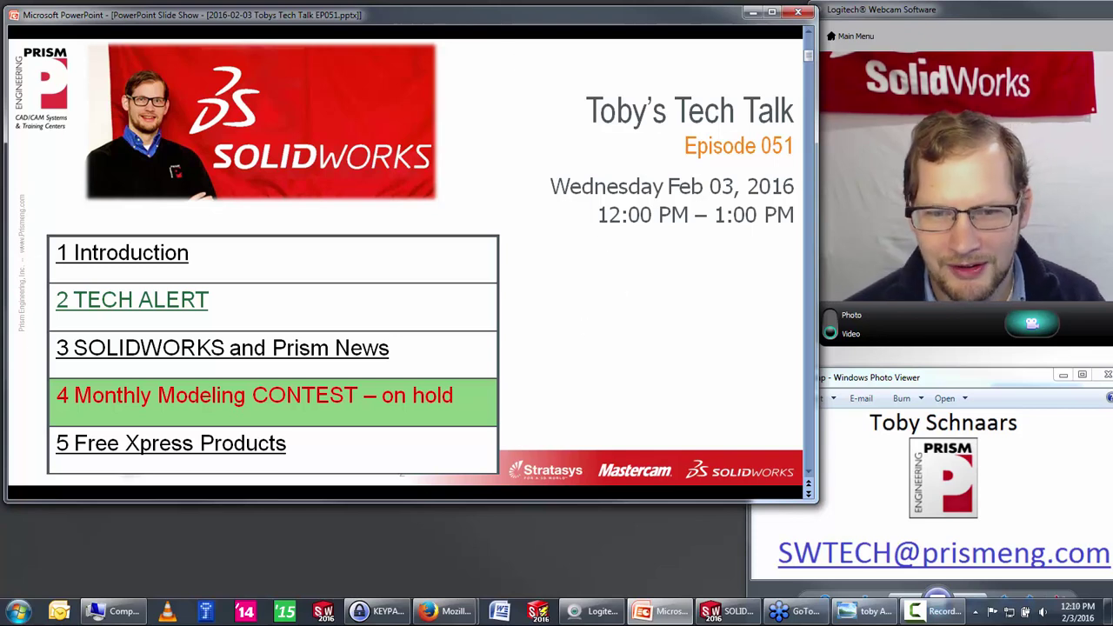
Step: Reveal the Instant2D and Instant3D callout arrow, then advance to the 'Thank you for attending' slide
{"action": "left_click", "coordinate": [684, 342]}
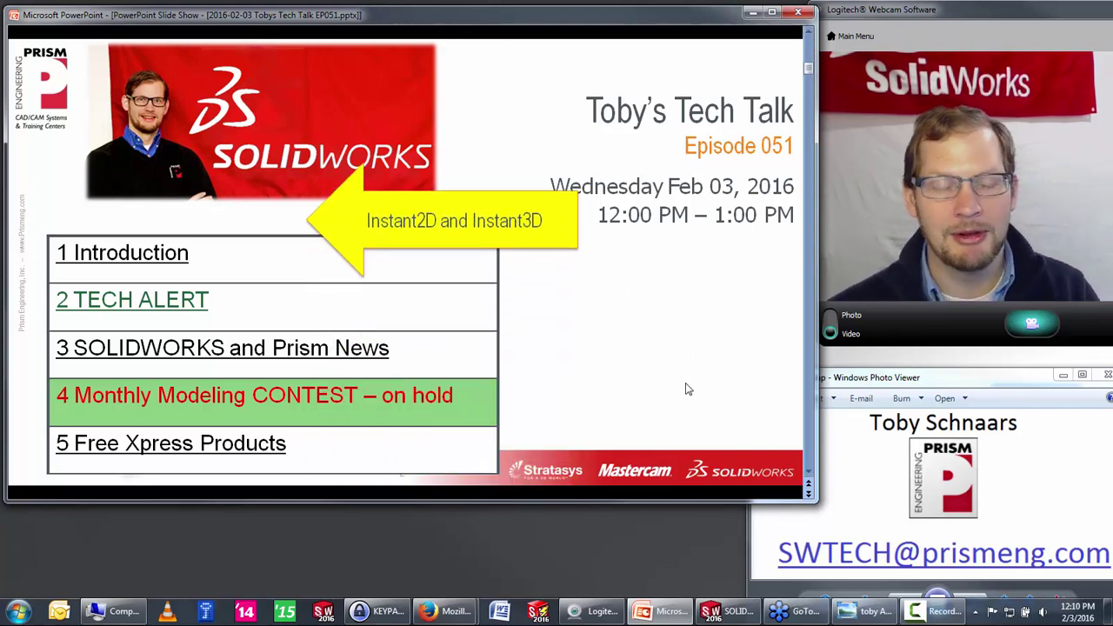
{"action": "left_click", "coordinate": [731, 327]}
{"action": "scroll", "coordinate": [730, 329], "scroll_direction": "up", "scroll_amount": 1}
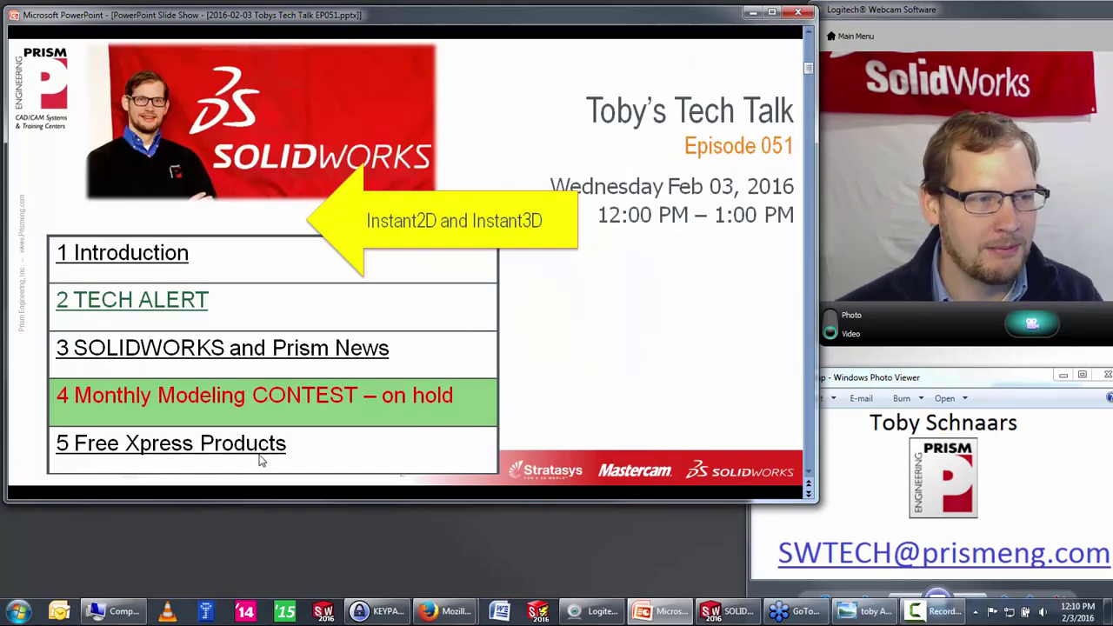
{"action": "left_click", "coordinate": [692, 280]}
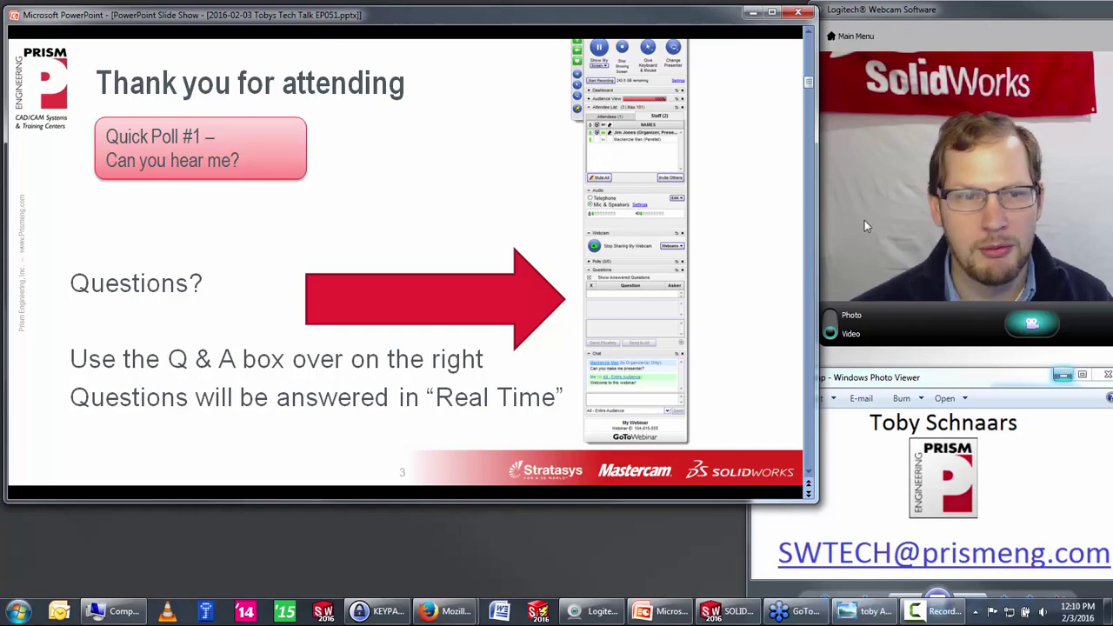
Step: Advance to the 'Quick Tip – Instant2D and Instant3D' slide, then bring SOLIDWORKS 2016 forward
{"action": "left_click", "coordinate": [703, 268]}
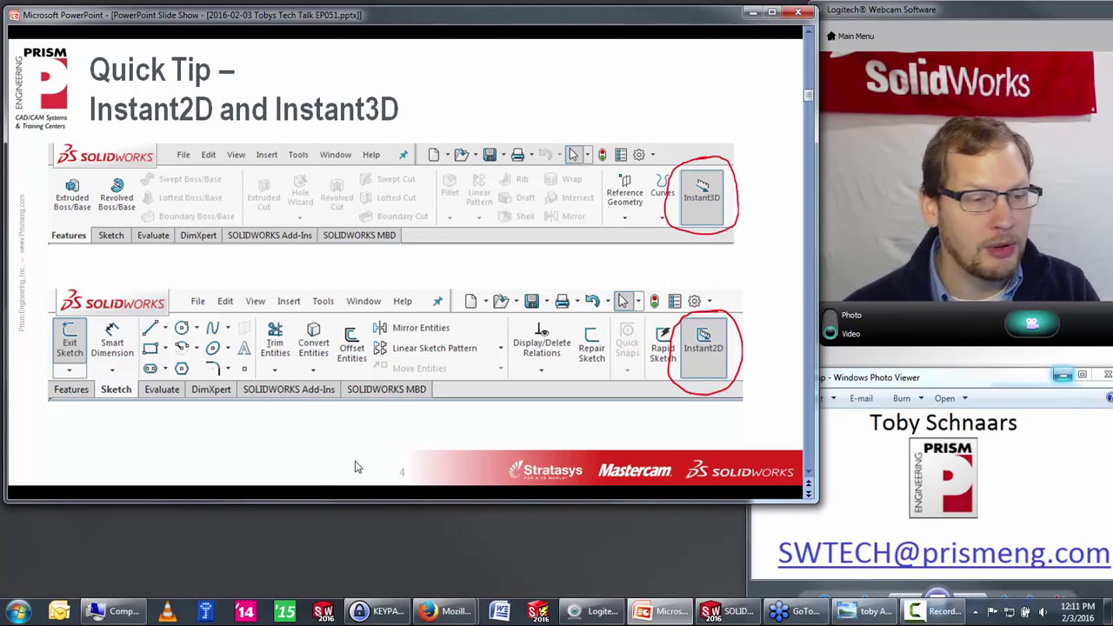
{"action": "left_click", "coordinate": [729, 611]}
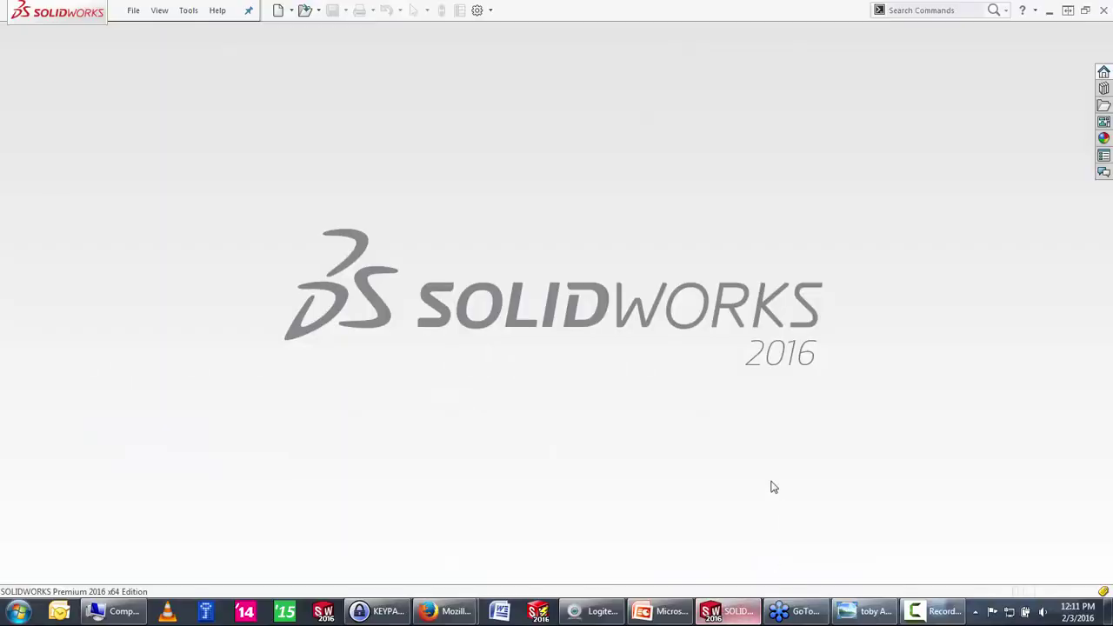
Step: Create a new part from the 2016 inch template and start a sketch on the Top Plane
{"action": "left_click", "coordinate": [276, 12]}
{"action": "double_click", "coordinate": [274, 265]}
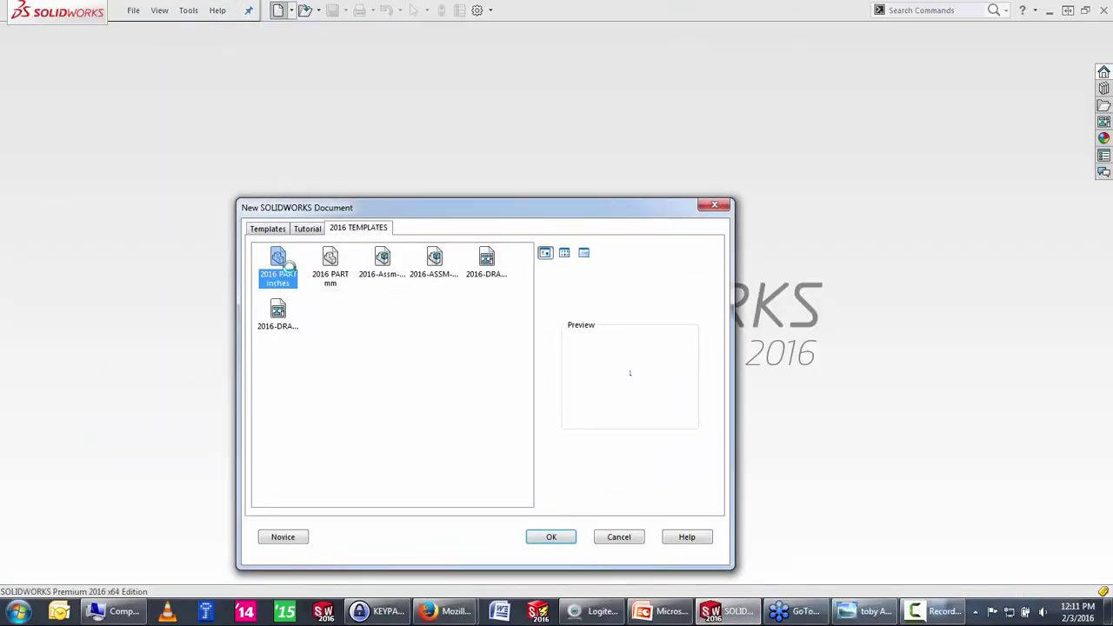
{"action": "left_click", "coordinate": [52, 246]}
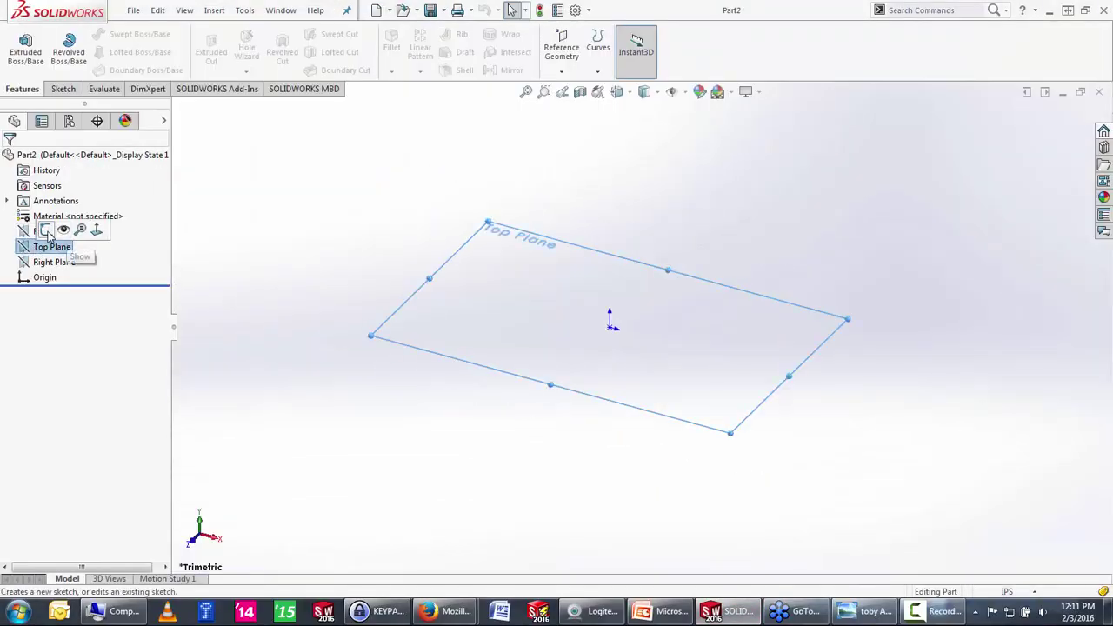
{"action": "key", "text": "s"}
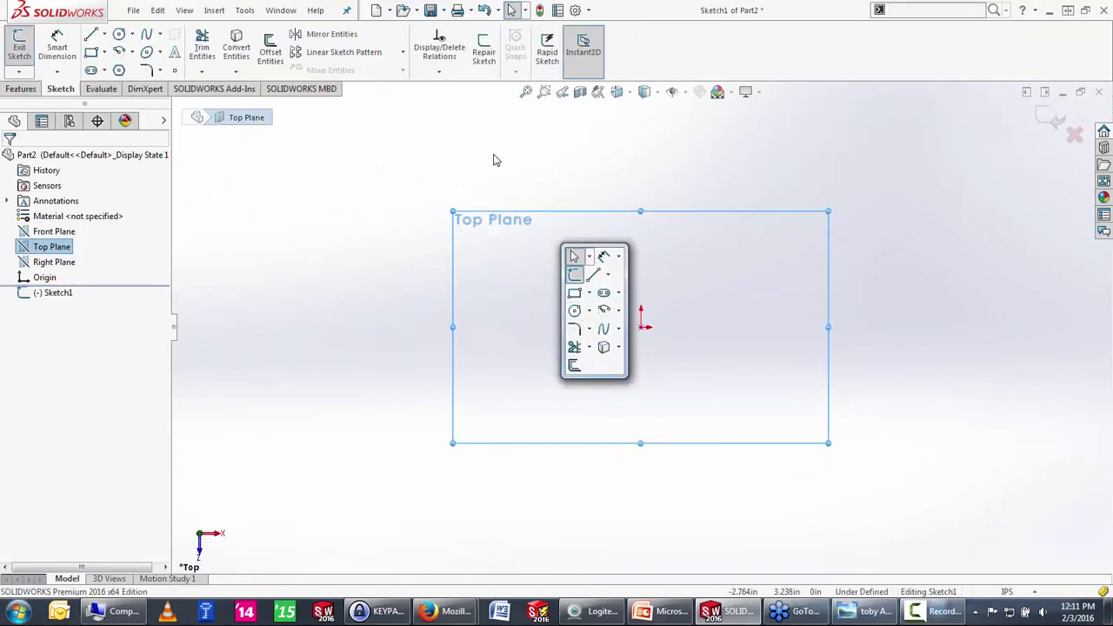
{"action": "key", "text": "Escape"}
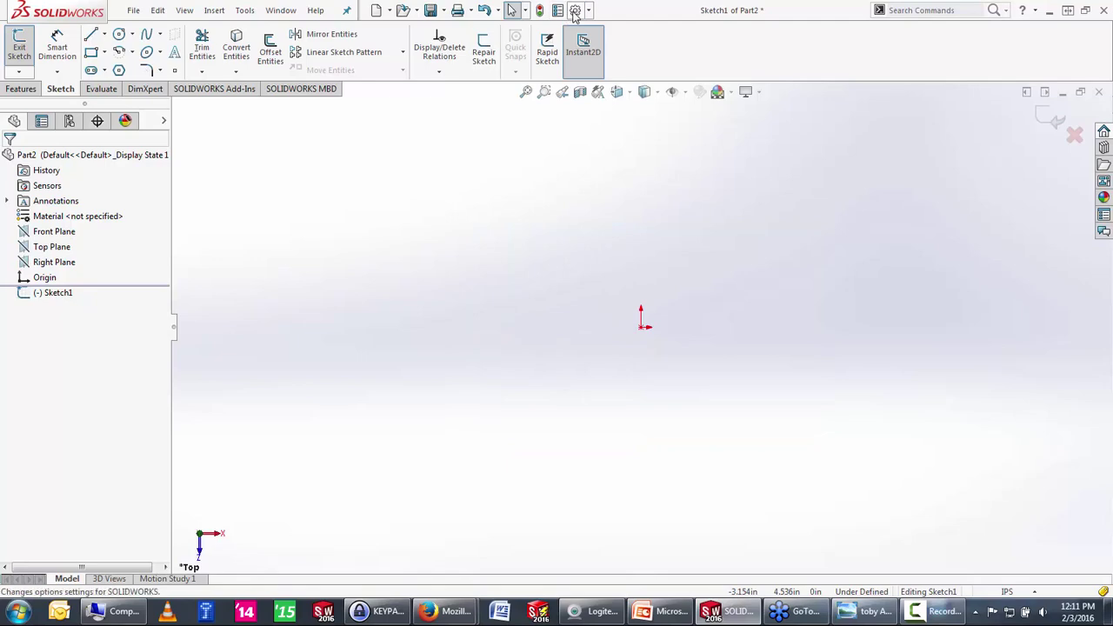
Step: Enable on-screen numeric input for sketch entities in the Sketch system options
{"action": "left_click", "coordinate": [575, 10]}
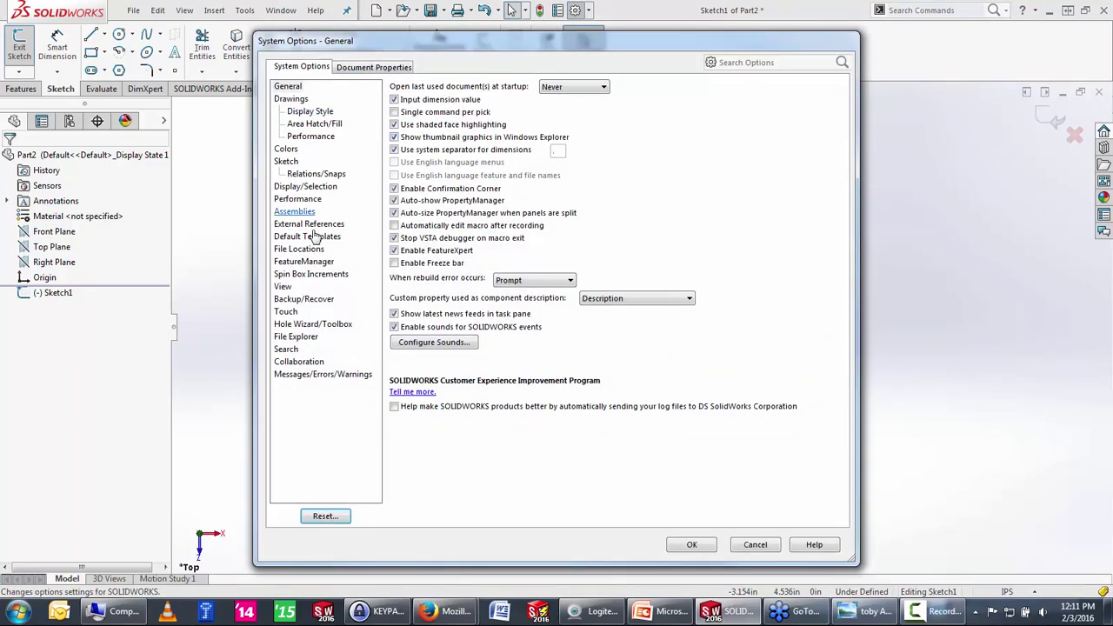
{"action": "left_click", "coordinate": [284, 163]}
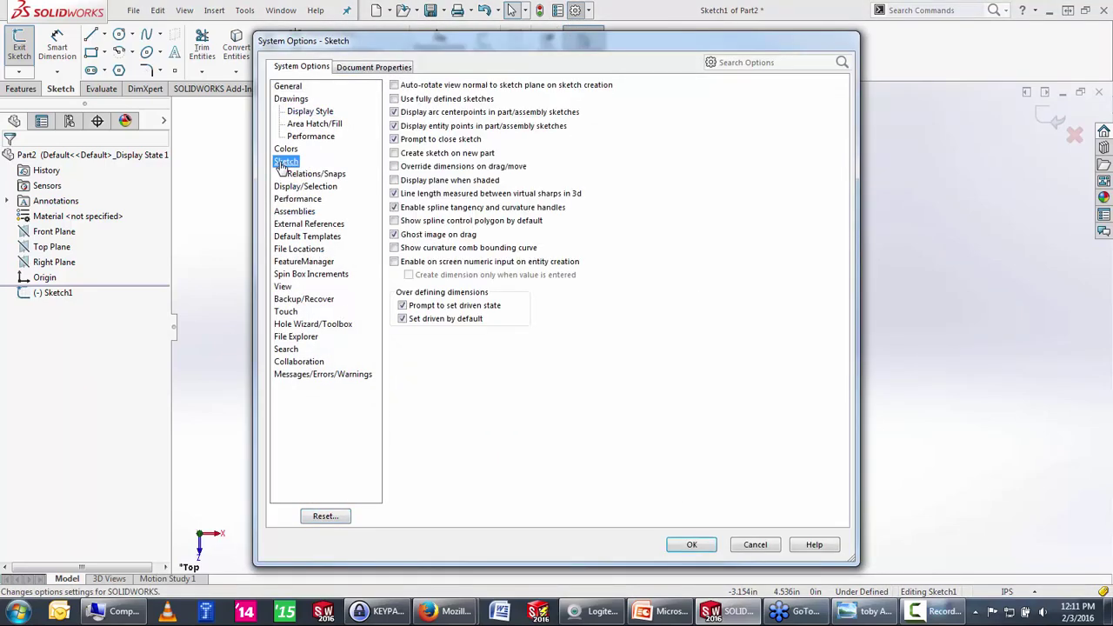
{"action": "left_click", "coordinate": [394, 262]}
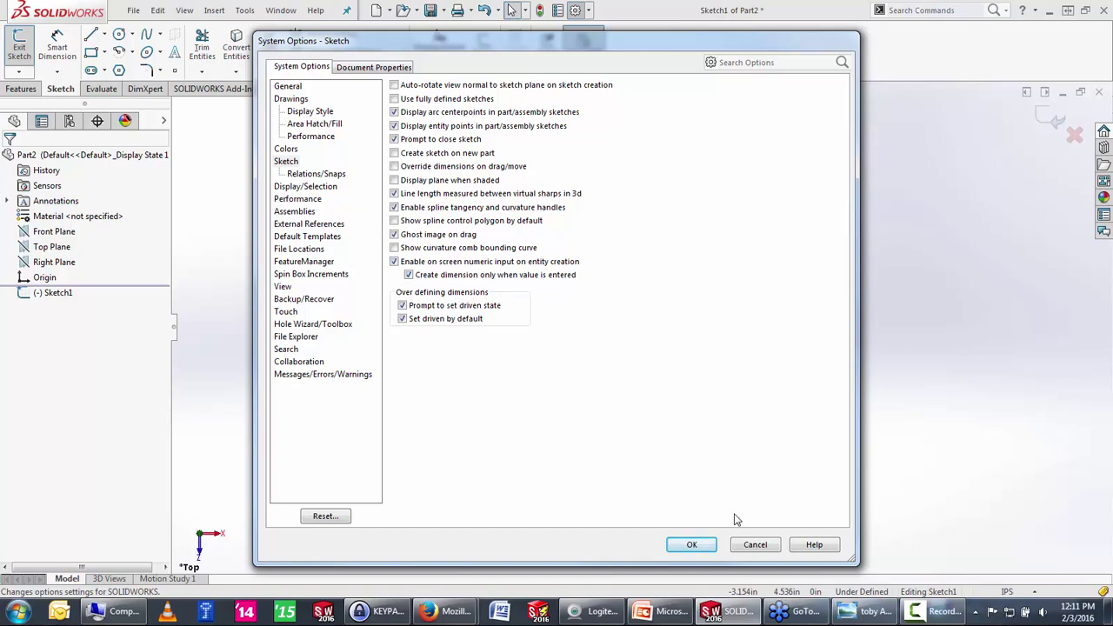
{"action": "left_click", "coordinate": [690, 543]}
Step: Draw a center rectangle at the origin sized 3.00 by 6.00
{"action": "key", "text": "s"}
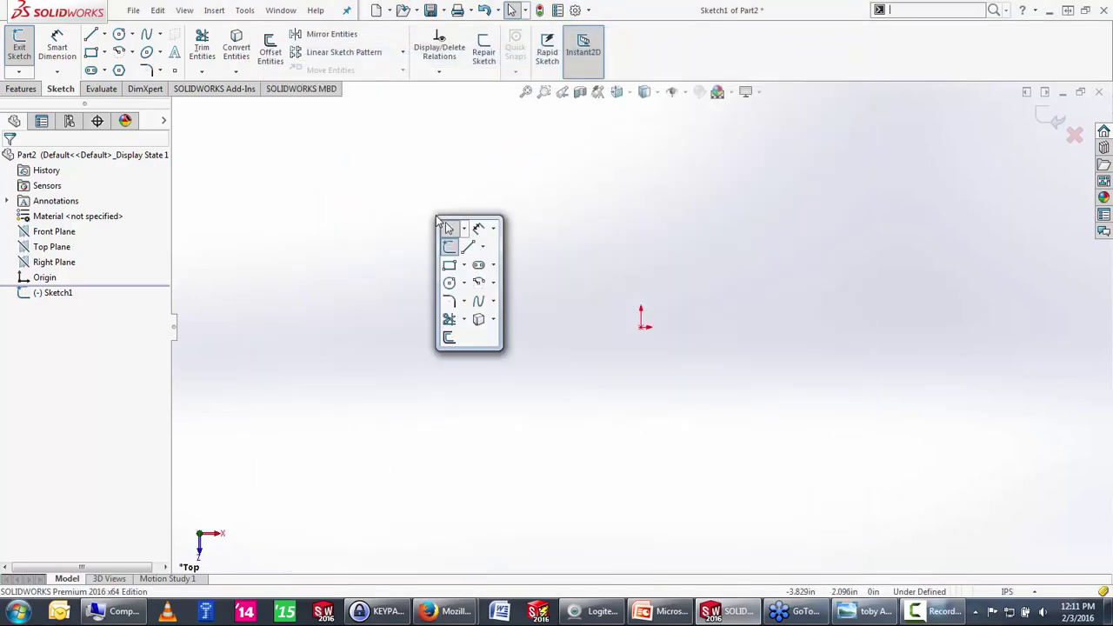
{"action": "left_click", "coordinate": [463, 265]}
{"action": "left_click", "coordinate": [522, 298]}
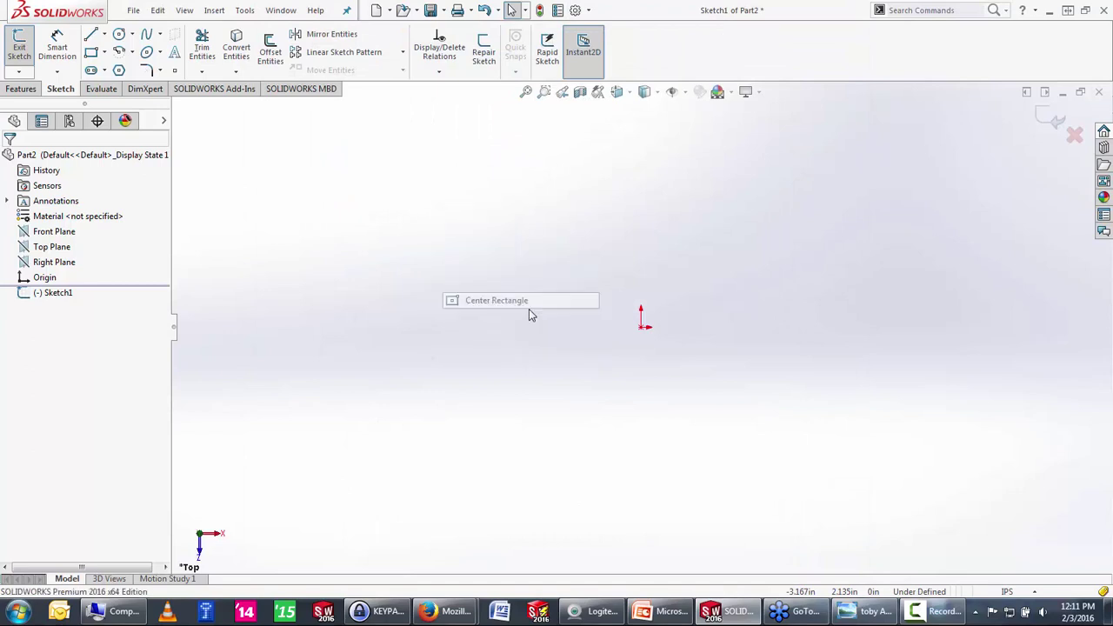
{"action": "left_click", "coordinate": [645, 328]}
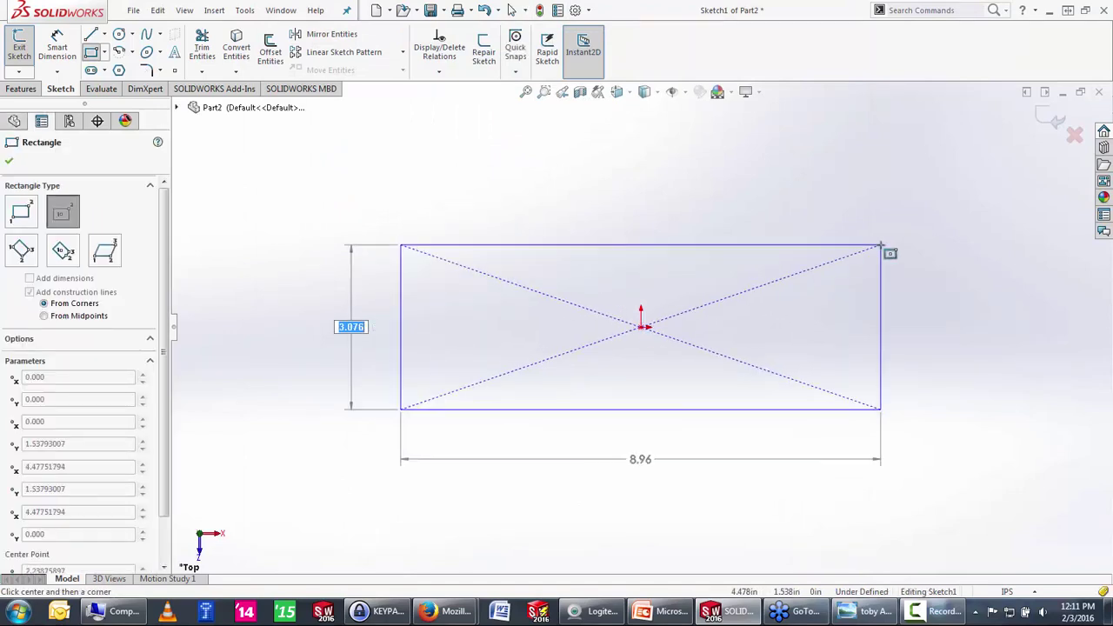
{"action": "type", "text": "3"}
{"action": "key", "text": "Tab"}
{"action": "type", "text": "6"}
{"action": "key", "text": "Return"}
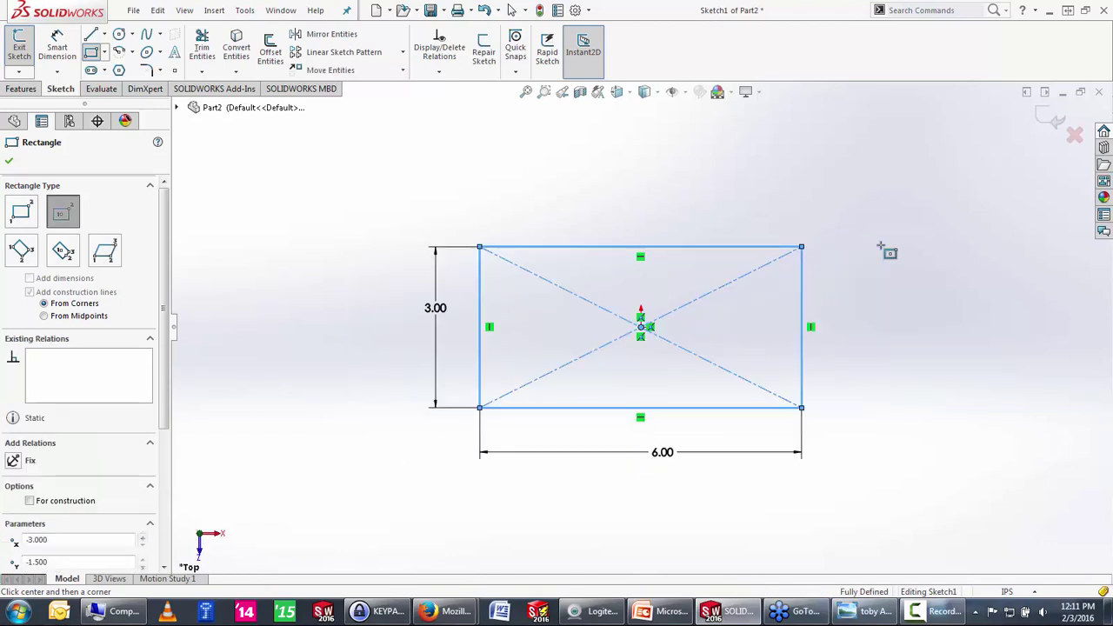
{"action": "key", "text": "Escape"}
Step: Delete the construction diagonals and move the rectangle's bottom-left corner onto the origin
{"action": "key", "text": "s"}
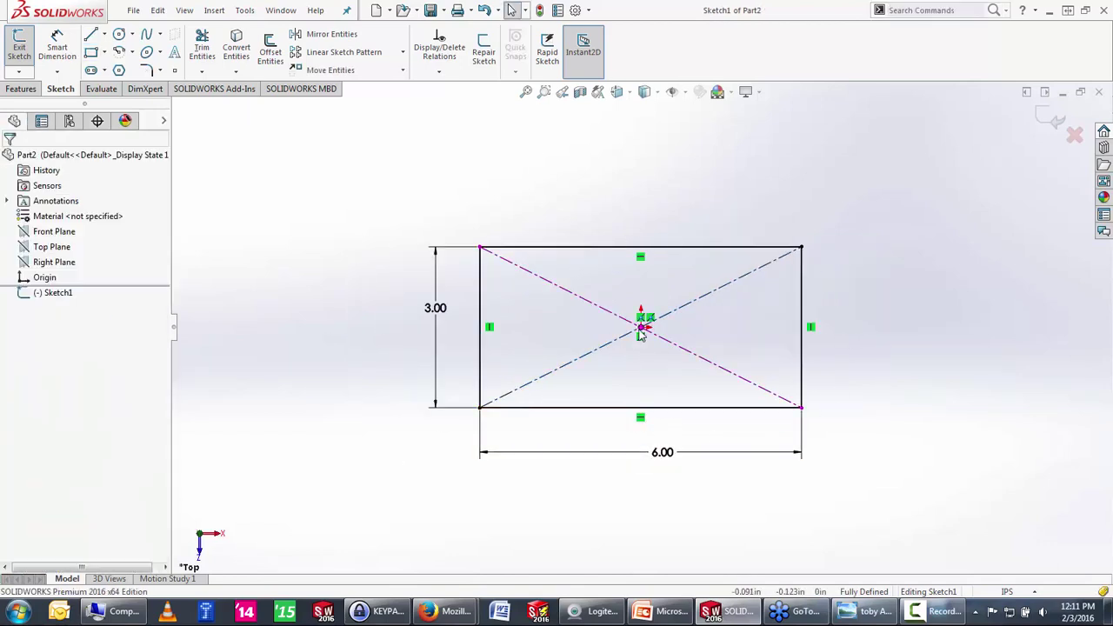
{"action": "left_click_drag", "start_coordinate": [665, 293], "coordinate": [596, 356]}
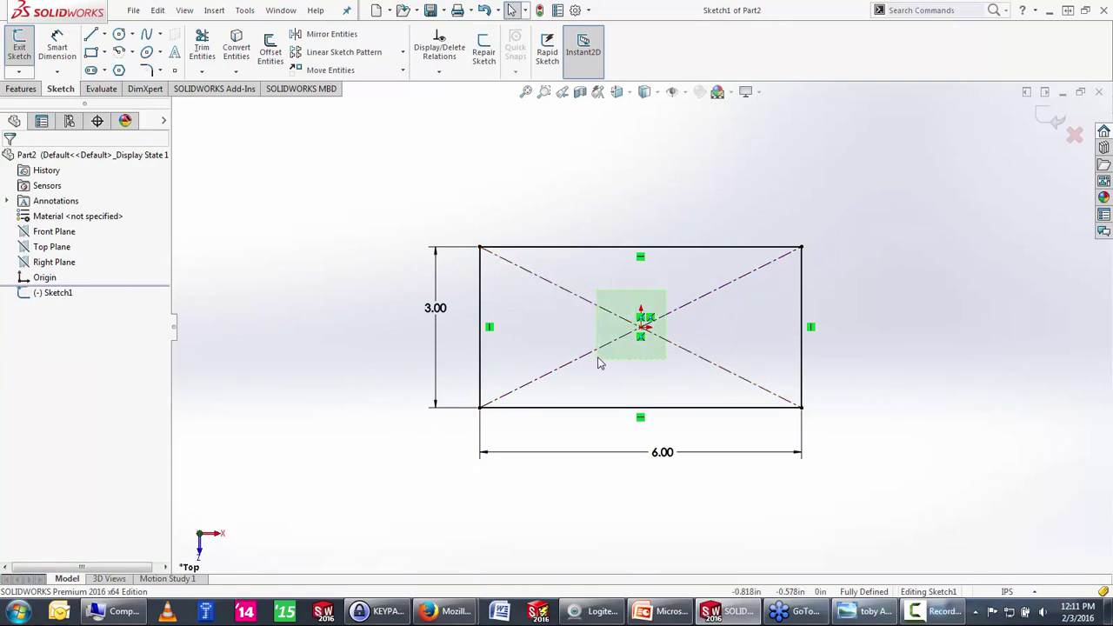
{"action": "key", "text": "Delete"}
{"action": "left_click_drag", "start_coordinate": [479, 406], "coordinate": [641, 330]}
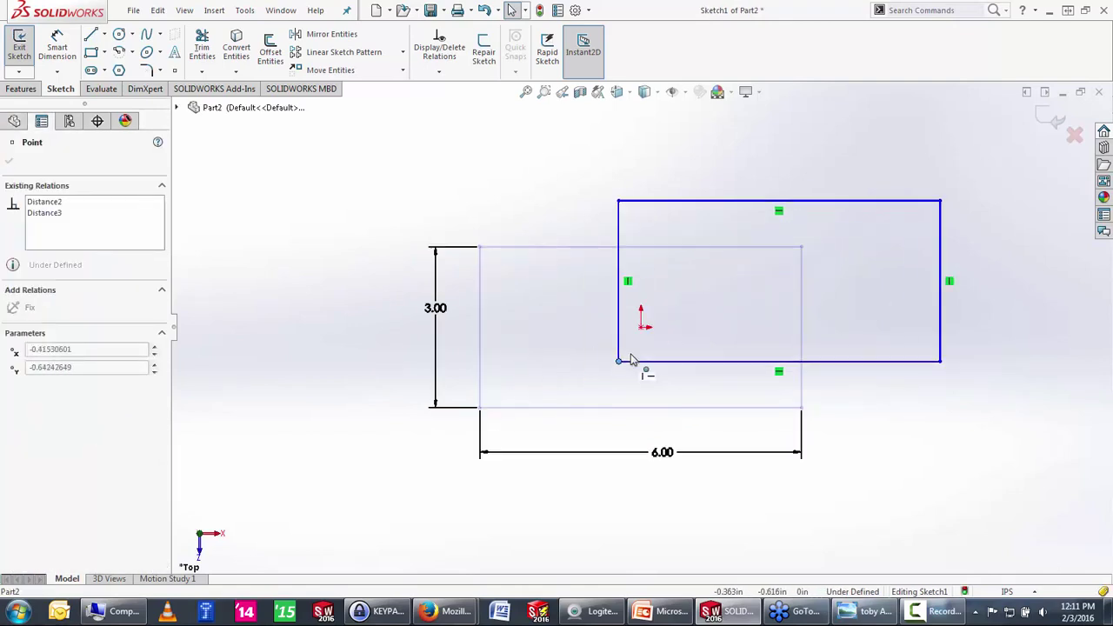
{"action": "left_click", "coordinate": [609, 392]}
{"action": "scroll", "coordinate": [609, 392], "scroll_direction": "up", "scroll_amount": 3}
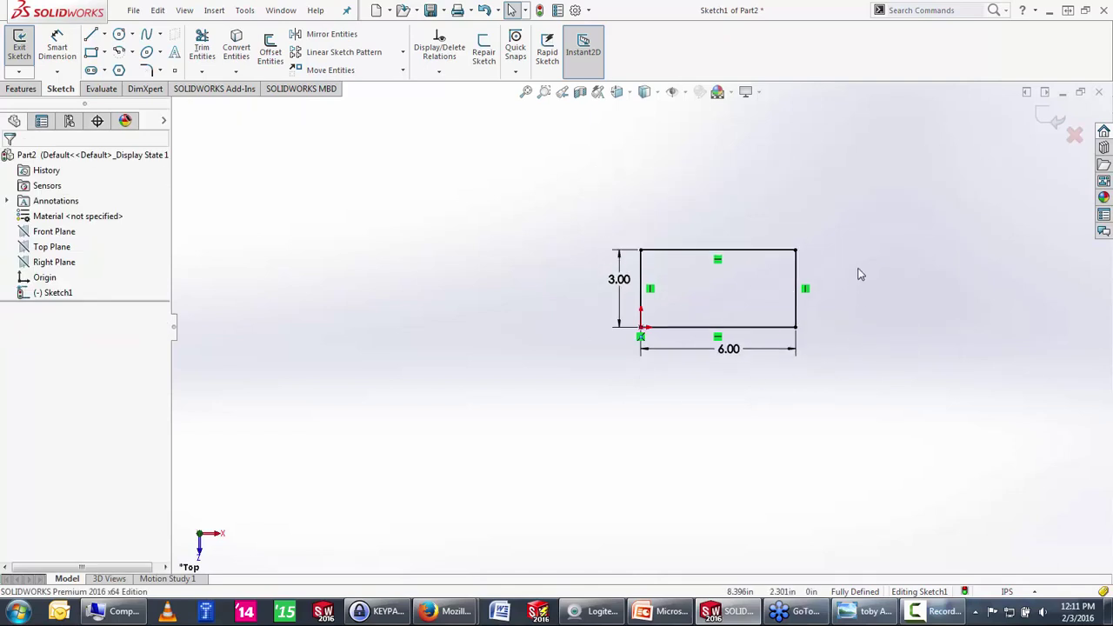
{"action": "scroll", "coordinate": [857, 273], "scroll_direction": "down", "scroll_amount": 2}
{"action": "key", "text": "s"}
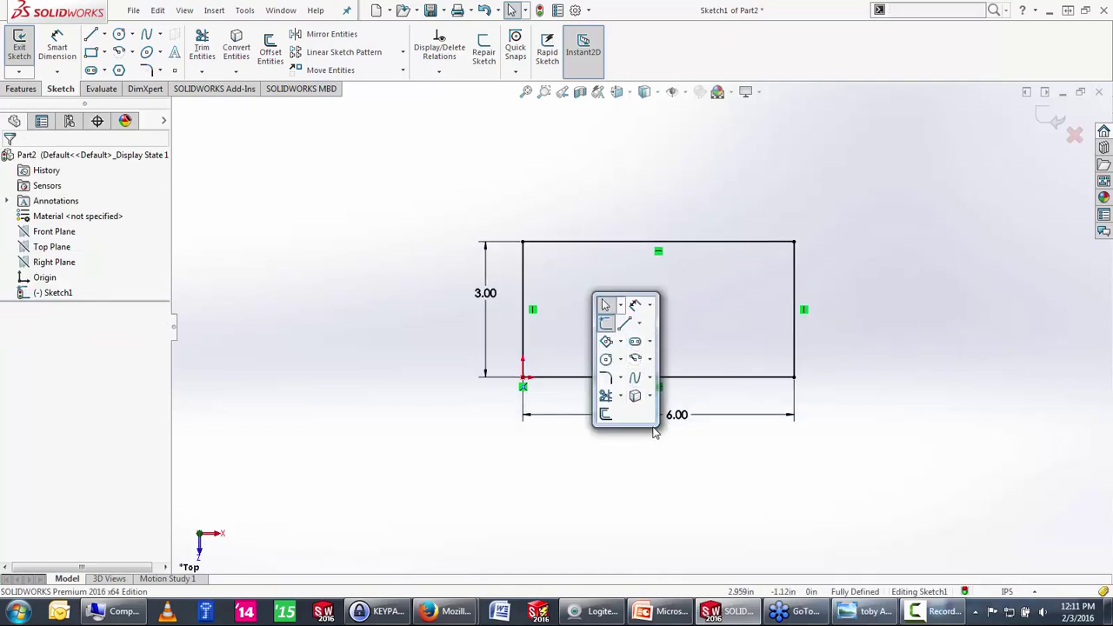
Step: Widen the sketch shortcut bar and add Extruded Boss/Base and Extruded Cut from the Features group
{"action": "right_click", "coordinate": [642, 420]}
{"action": "left_click", "coordinate": [676, 431]}
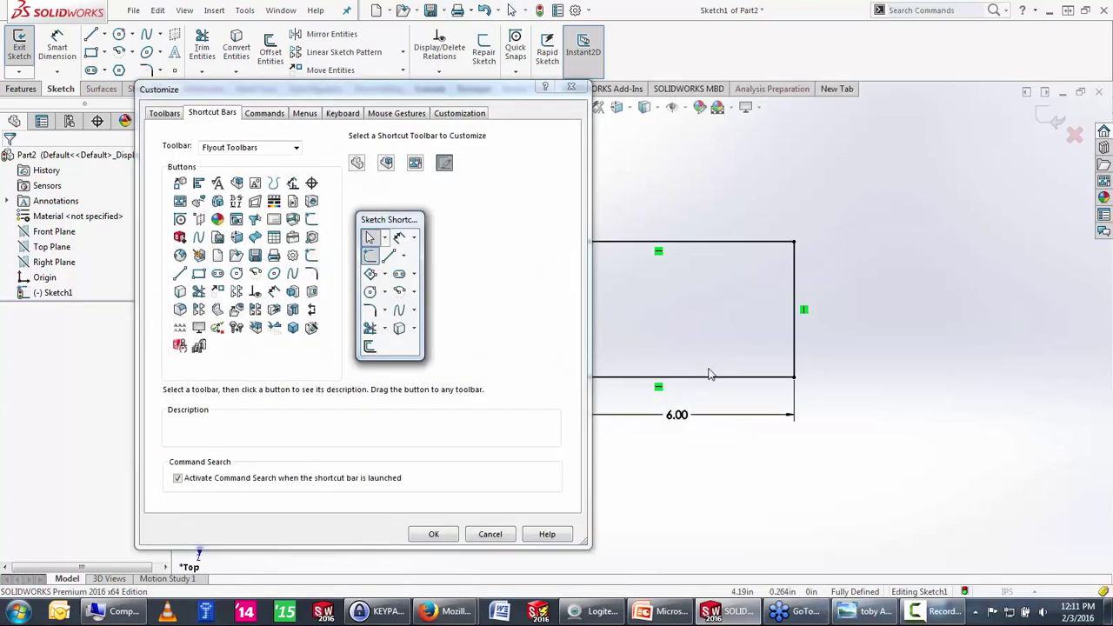
{"action": "left_click_drag", "start_coordinate": [407, 356], "coordinate": [436, 327]}
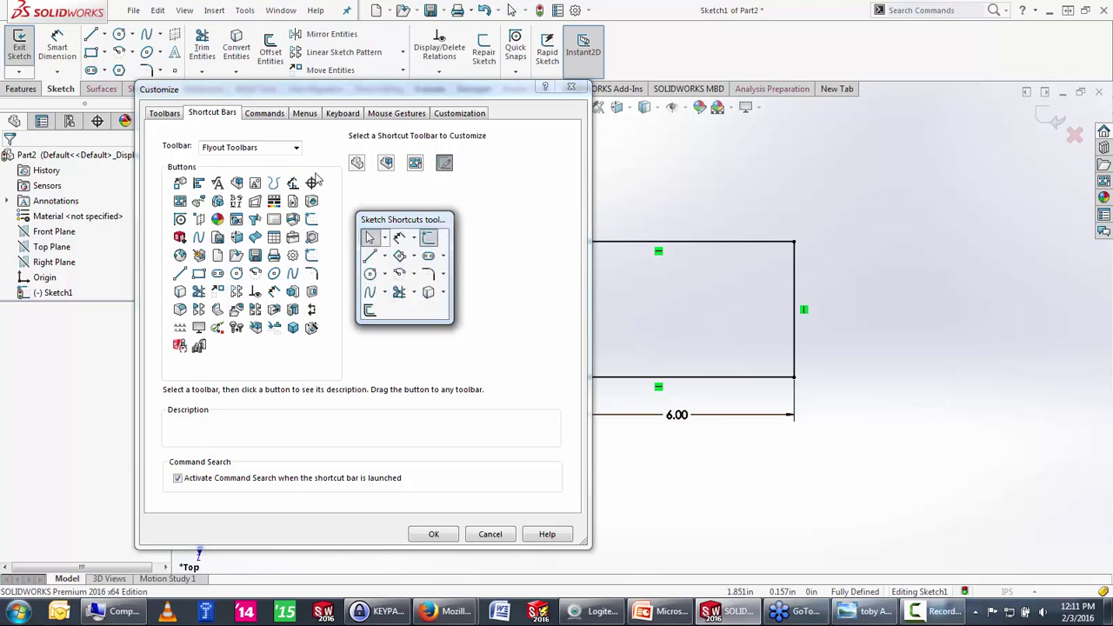
{"action": "left_click", "coordinate": [296, 150]}
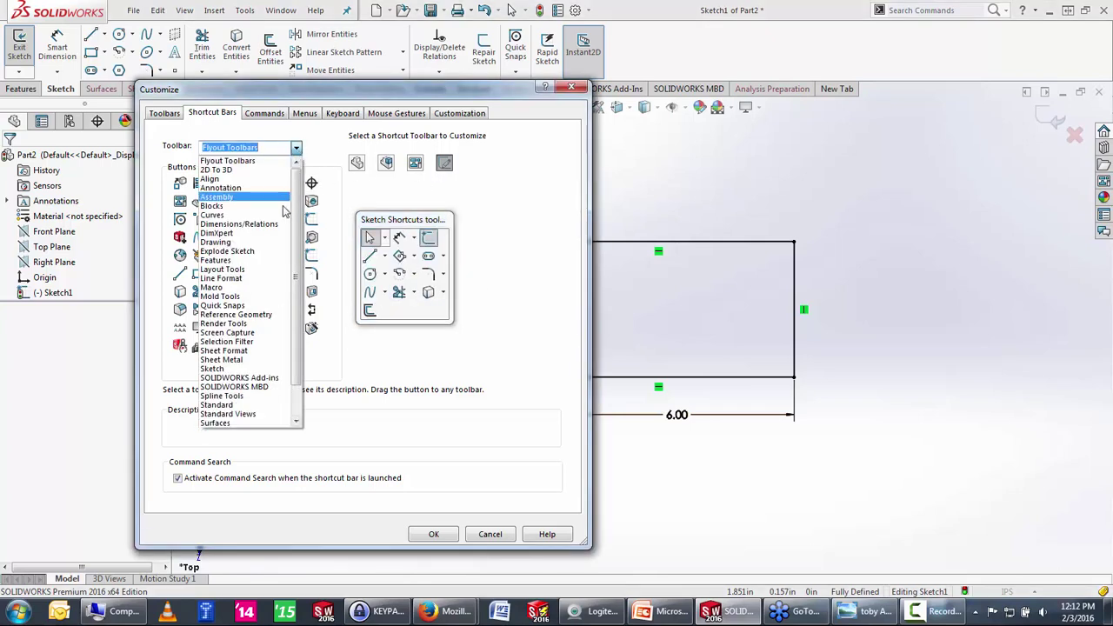
{"action": "left_click", "coordinate": [242, 259]}
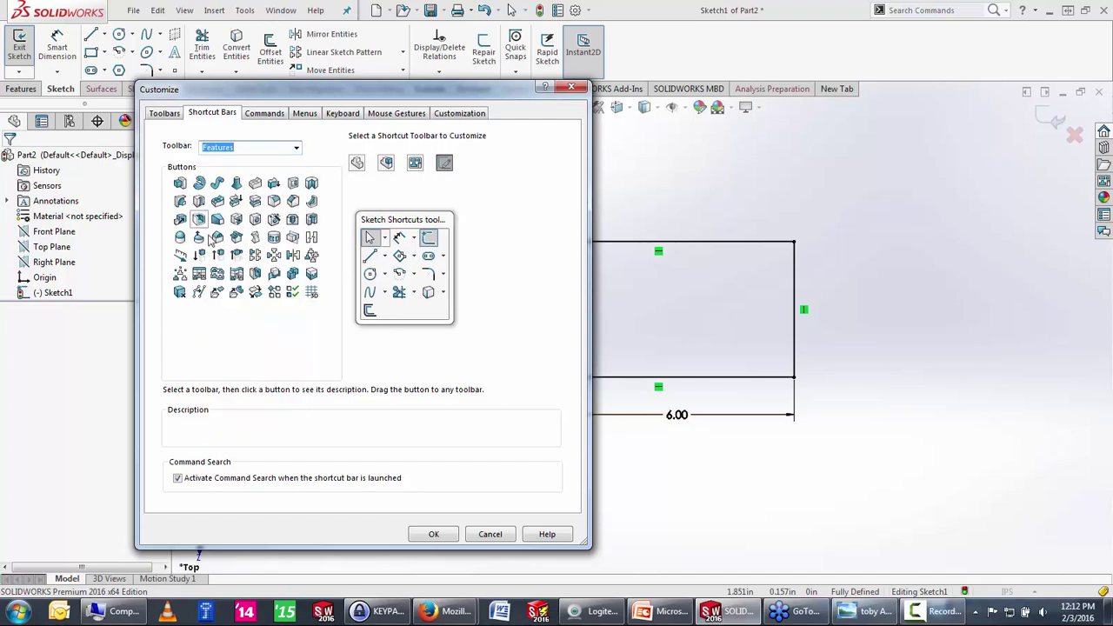
{"action": "left_click_drag", "start_coordinate": [180, 183], "coordinate": [389, 308]}
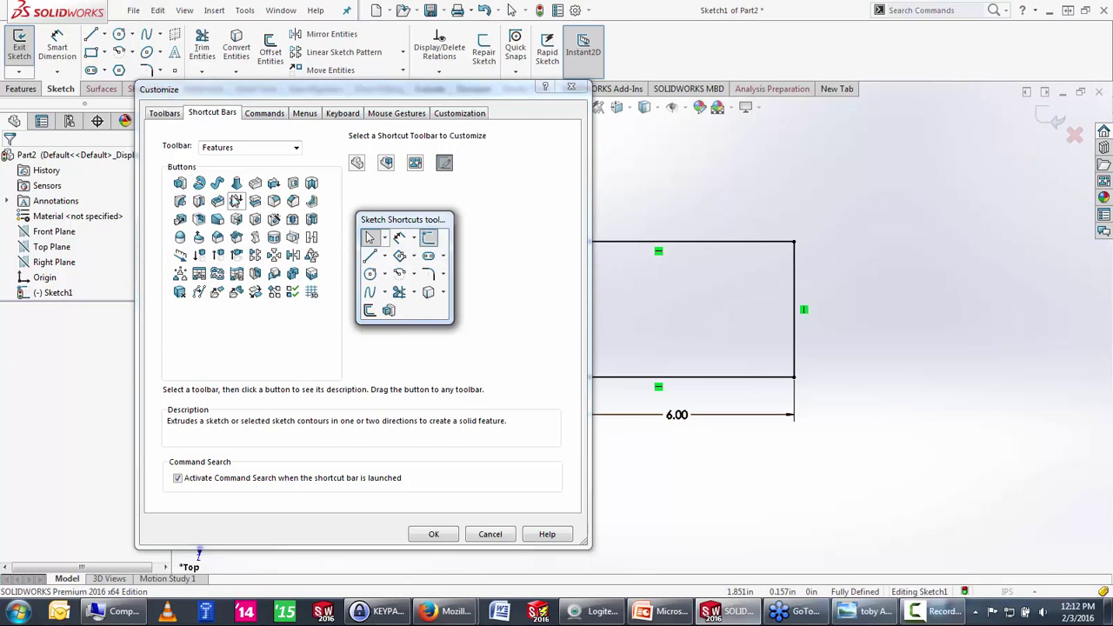
{"action": "mouse_move", "coordinate": [309, 195]}
{"action": "left_mouse_down"}
{"action": "mouse_move", "coordinate": [411, 311]}
{"action": "mouse_move", "coordinate": [402, 311]}
{"action": "left_mouse_up"}
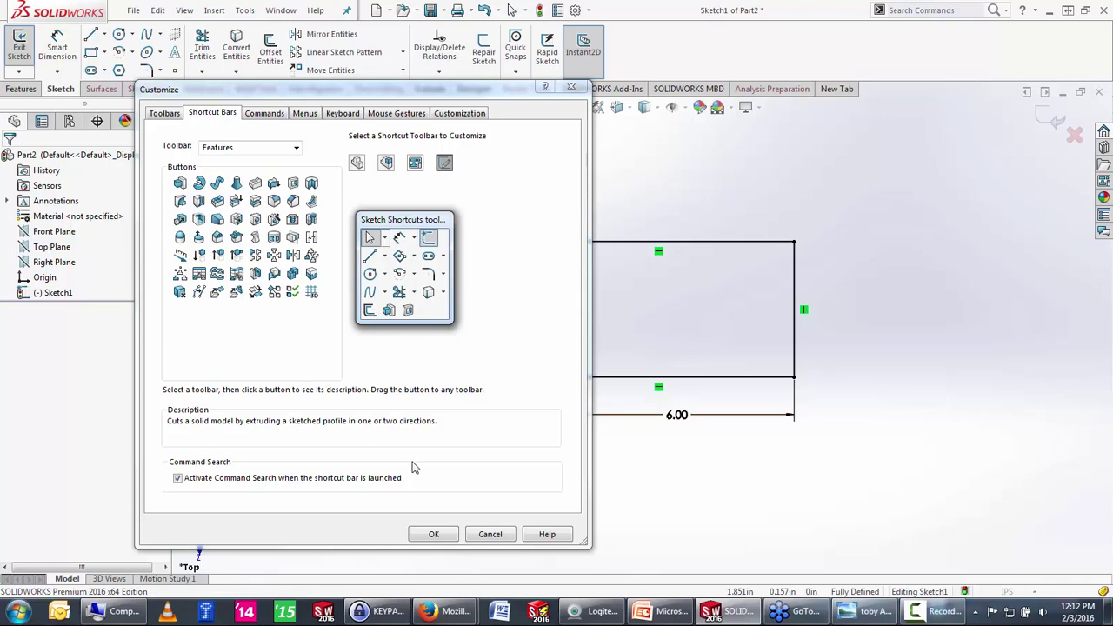
Step: Accept the Customize dialog to return to Sketch1's dimensioned rectangle
{"action": "left_click", "coordinate": [435, 533]}
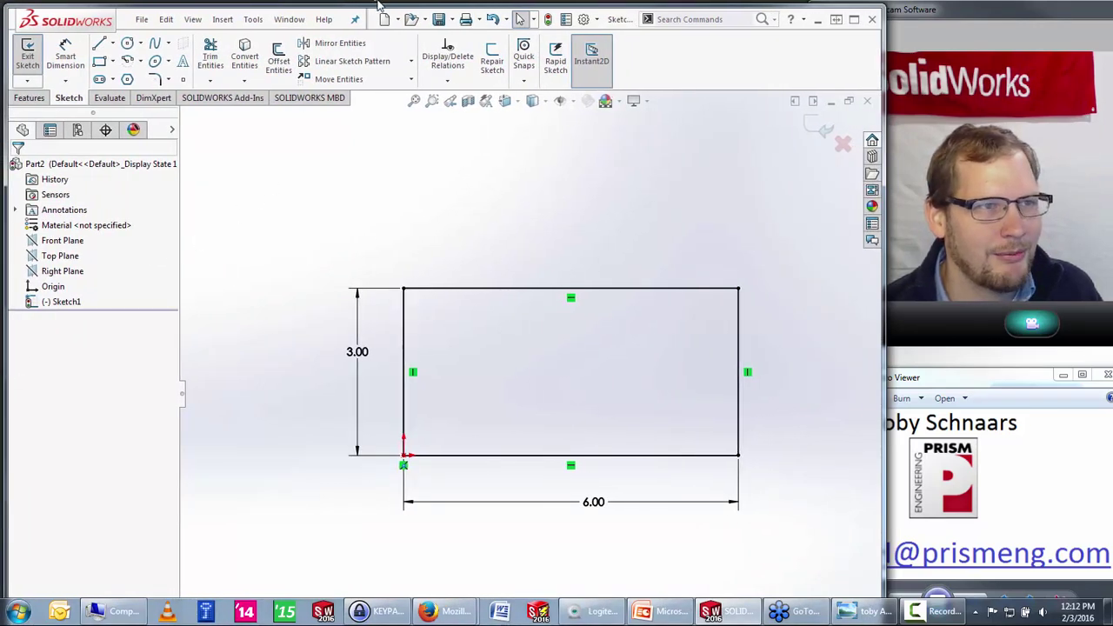
Step: Move and resize the SOLIDWORKS window so the whole interface, status bar included, fits on screen
{"action": "left_click_drag", "start_coordinate": [364, 7], "coordinate": [365, 117]}
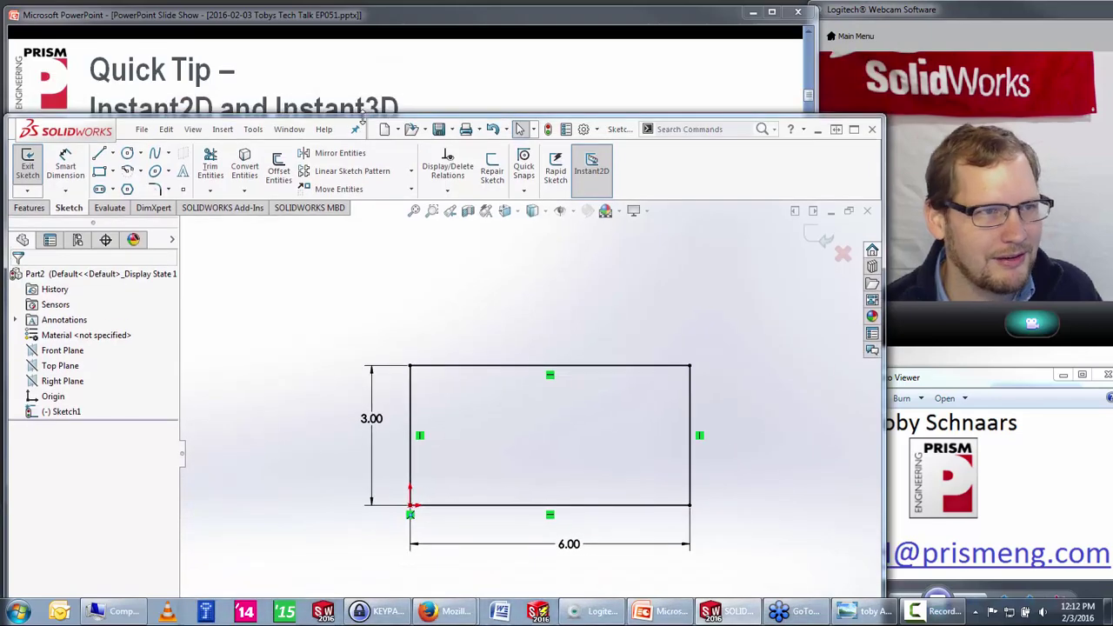
{"action": "left_click_drag", "start_coordinate": [67, 142], "coordinate": [79, 48]}
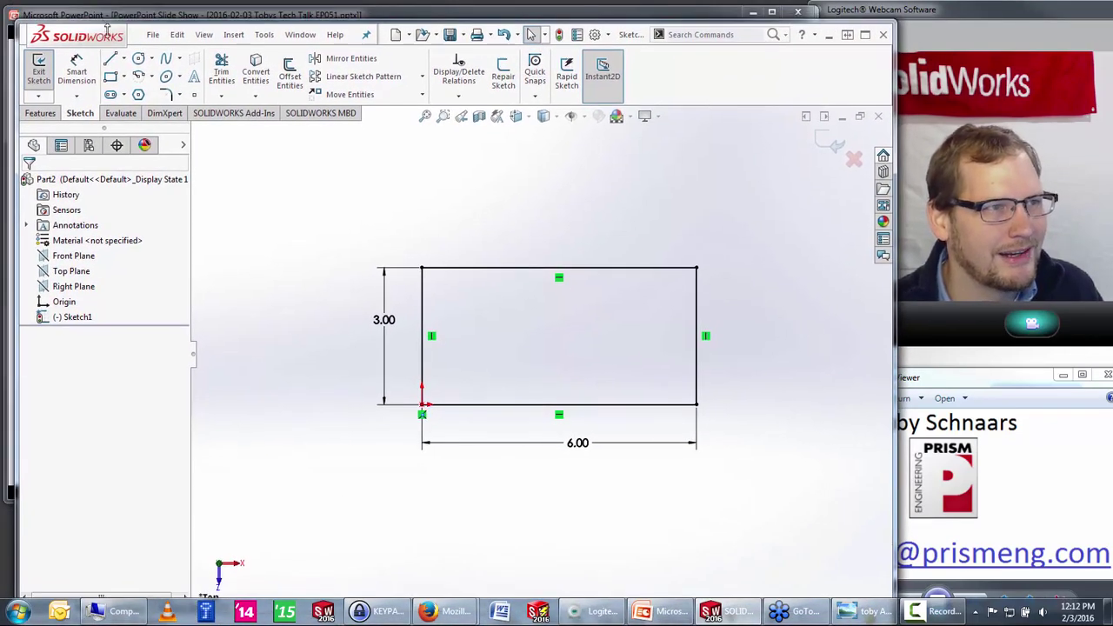
{"action": "left_click_drag", "start_coordinate": [108, 32], "coordinate": [68, 26]}
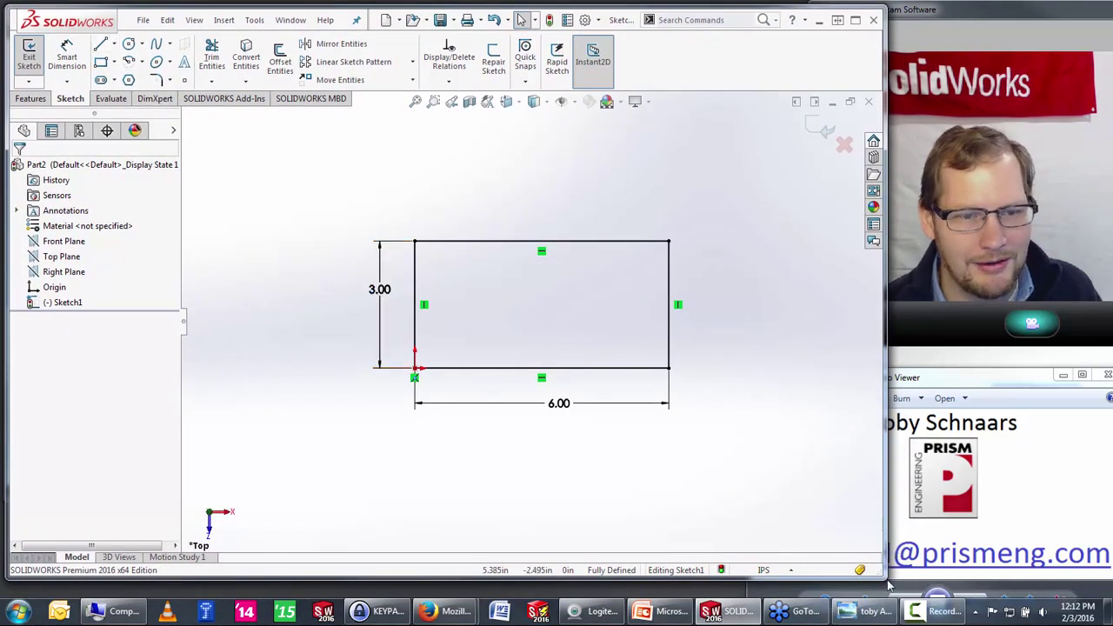
{"action": "left_click_drag", "start_coordinate": [886, 578], "coordinate": [875, 591]}
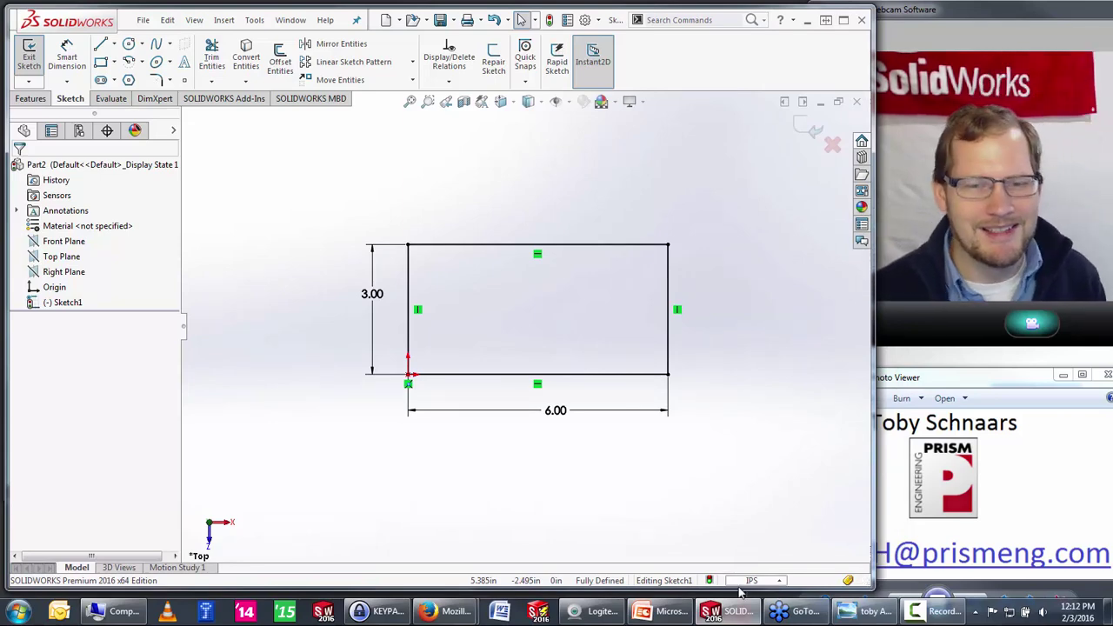
Step: Extrude the 6 × 3 rectangle 1 inch deep with Extruded Boss/Base
{"action": "left_click", "coordinate": [31, 98]}
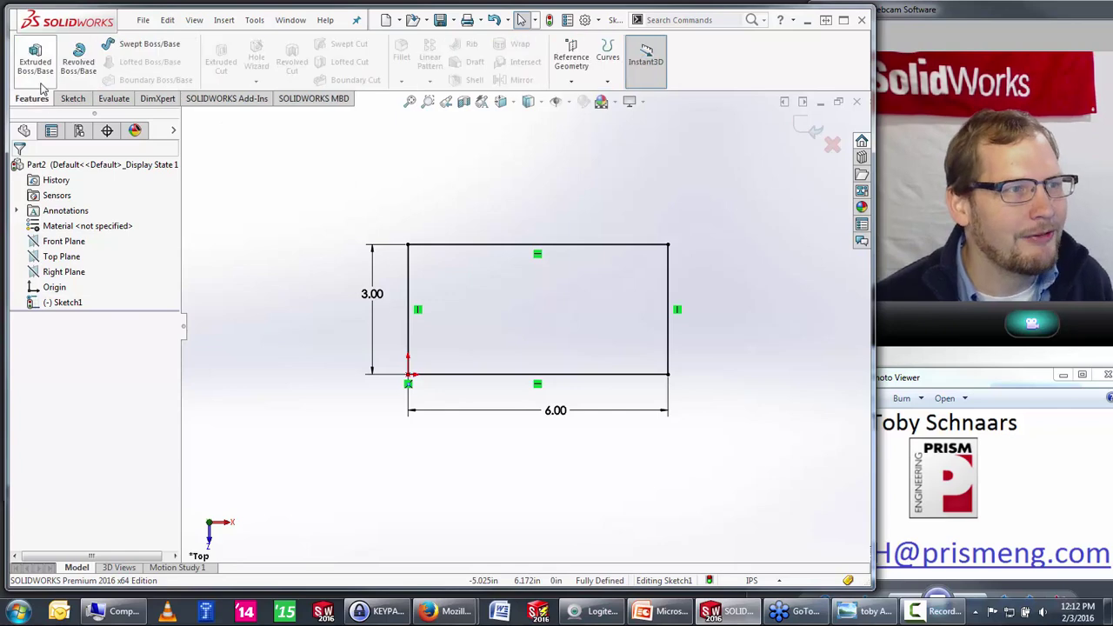
{"action": "key", "text": "s"}
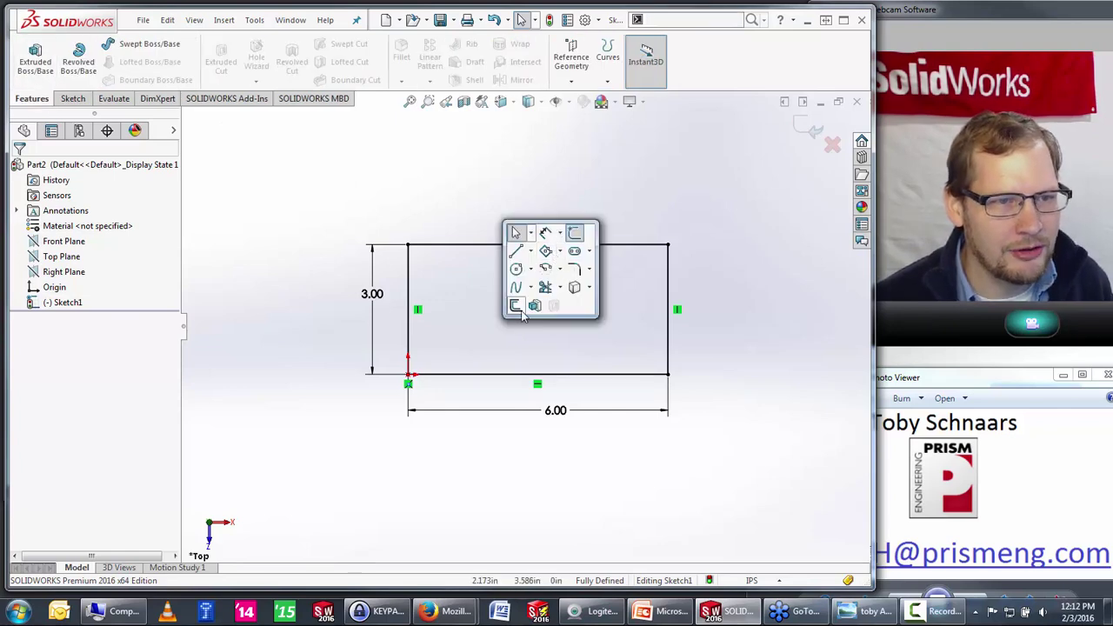
{"action": "left_click", "coordinate": [516, 306]}
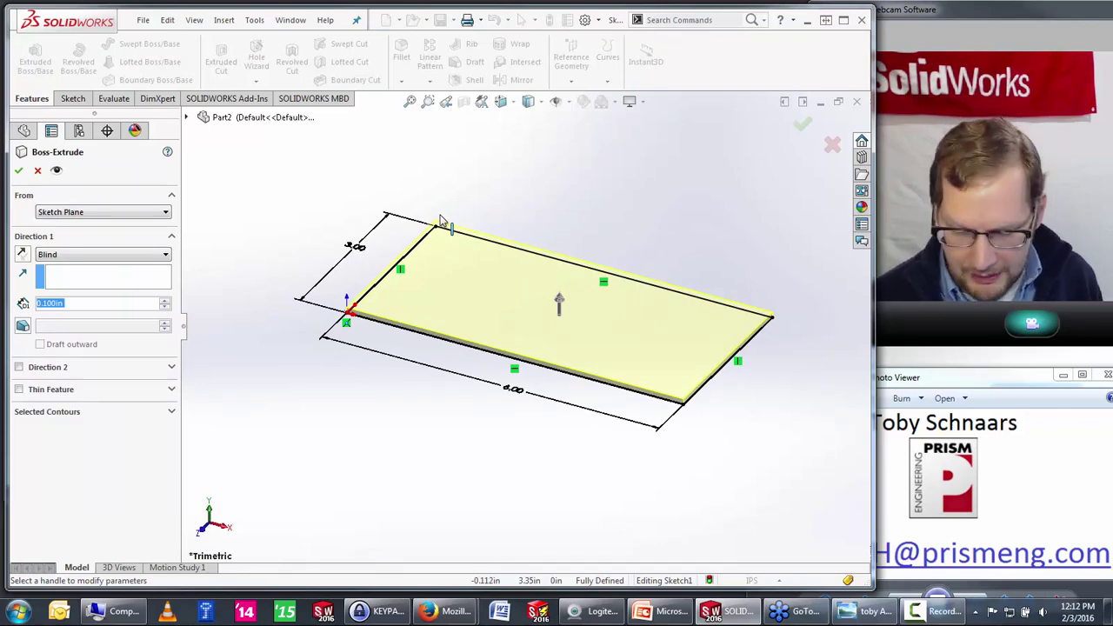
{"action": "type", "text": "1"}
{"action": "key", "text": "Return"}
{"action": "right_click", "coordinate": [463, 216]}
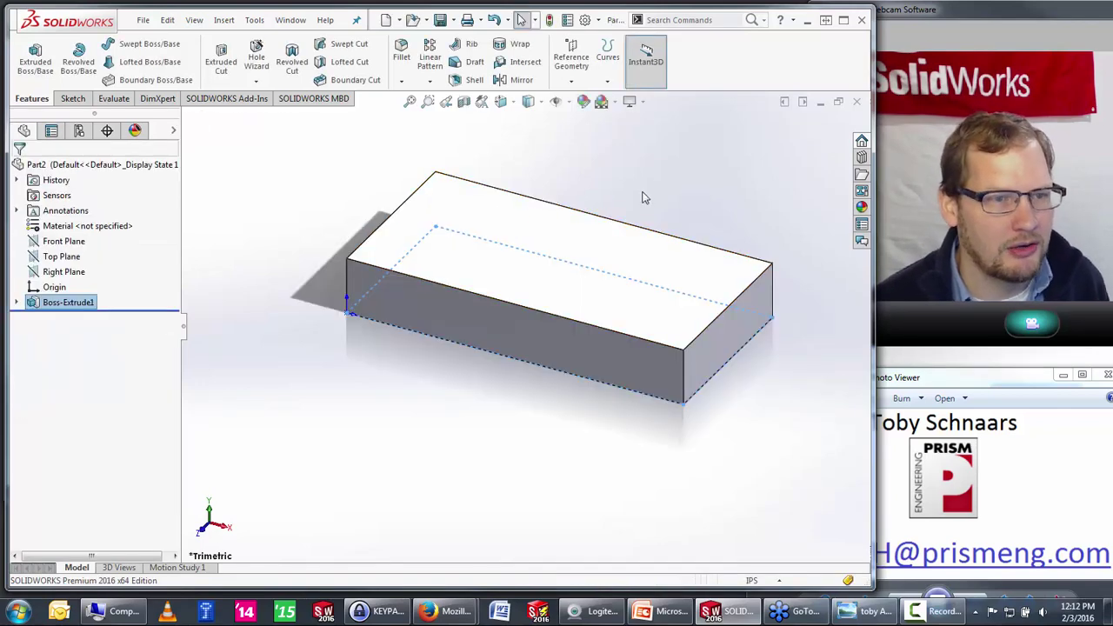
Step: Drag the block's top face up with Instant3D until its height reads 2.00
{"action": "left_click", "coordinate": [514, 258]}
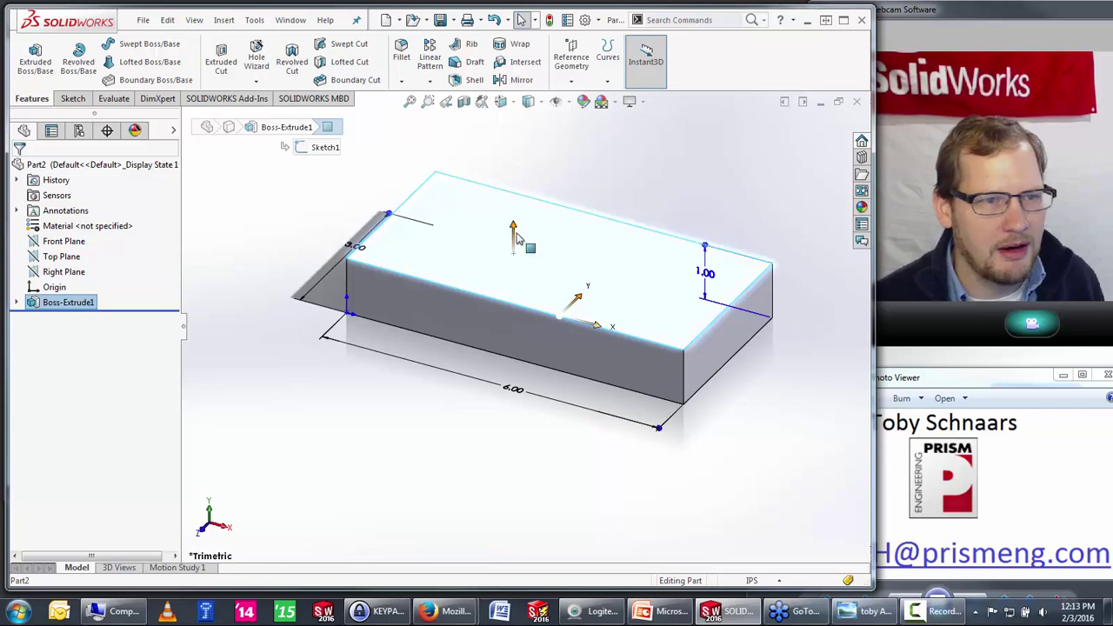
{"action": "left_click_drag", "start_coordinate": [516, 229], "coordinate": [536, 184]}
{"action": "left_click", "coordinate": [479, 542]}
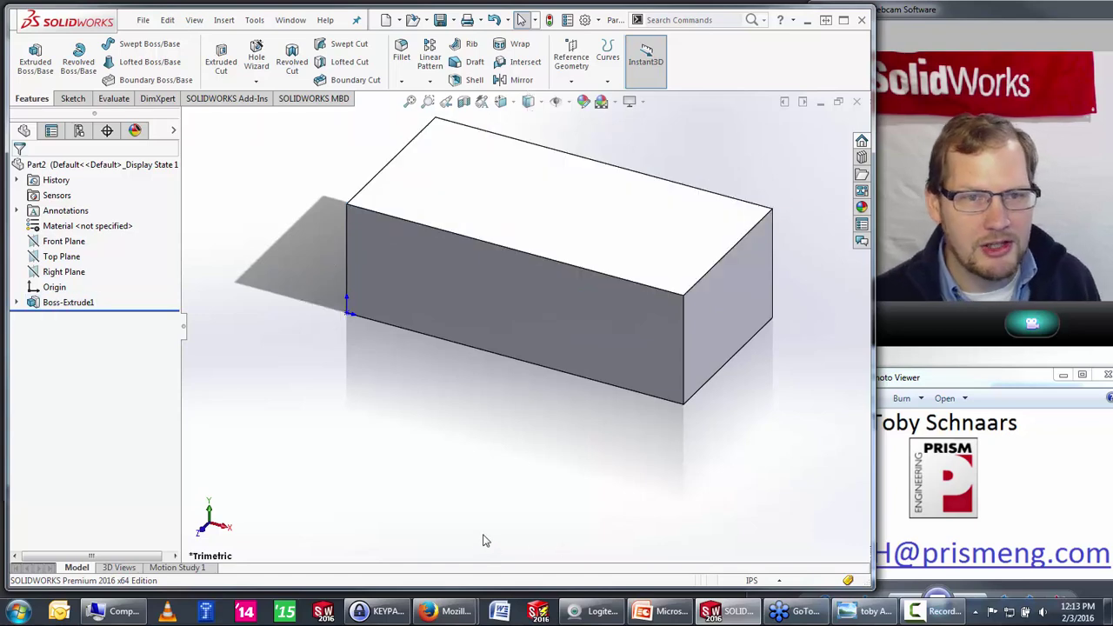
{"action": "left_click", "coordinate": [475, 273]}
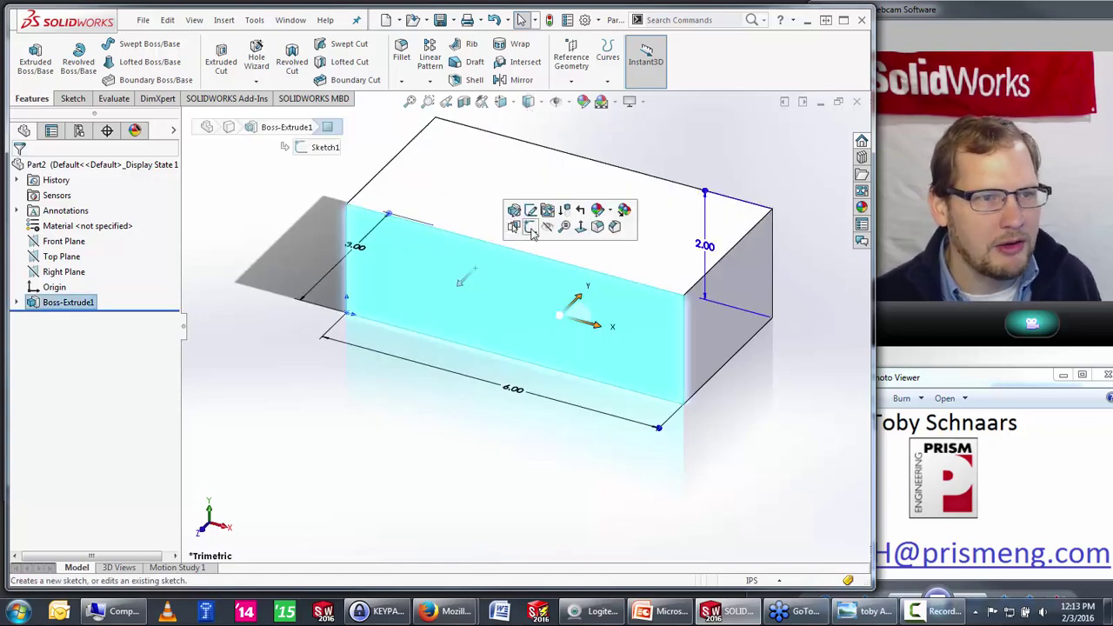
Step: Sketch five circles of different sizes on the block's front face
{"action": "left_click", "coordinate": [532, 232]}
{"action": "key", "text": "s"}
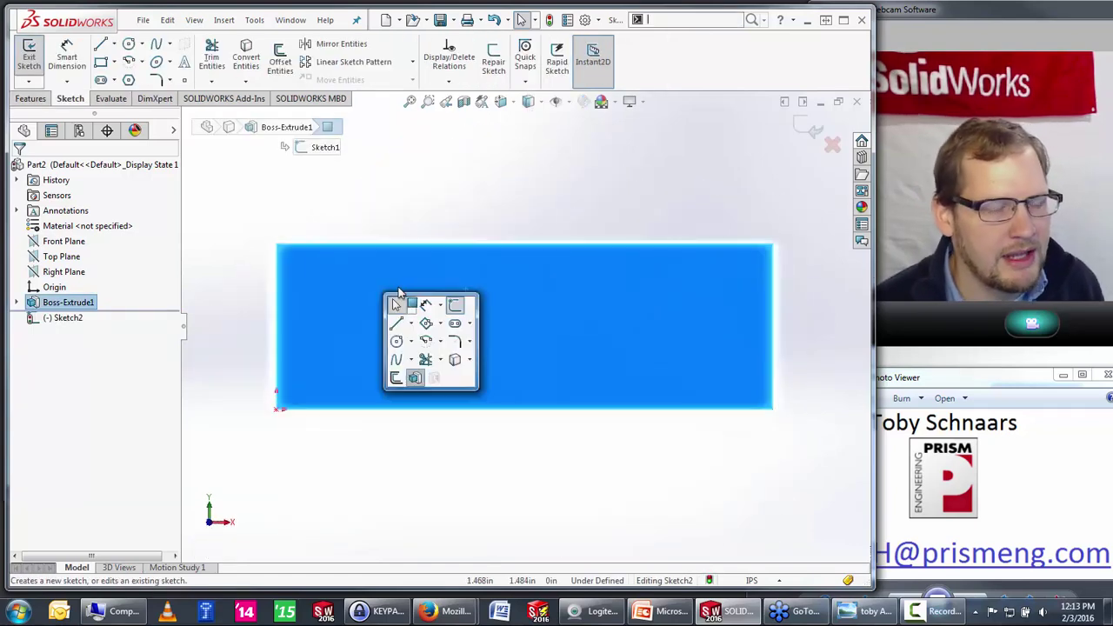
{"action": "left_click", "coordinate": [395, 344]}
{"action": "left_click_drag", "start_coordinate": [345, 290], "coordinate": [362, 290]}
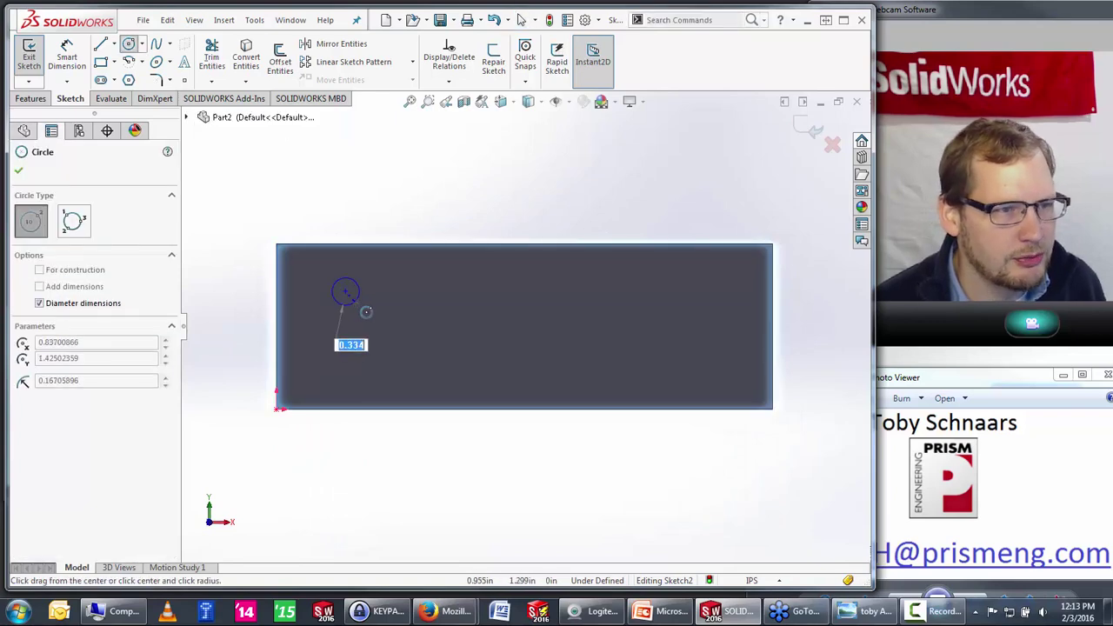
{"action": "left_click", "coordinate": [410, 341]}
{"action": "left_click", "coordinate": [419, 356]}
{"action": "left_click", "coordinate": [567, 309]}
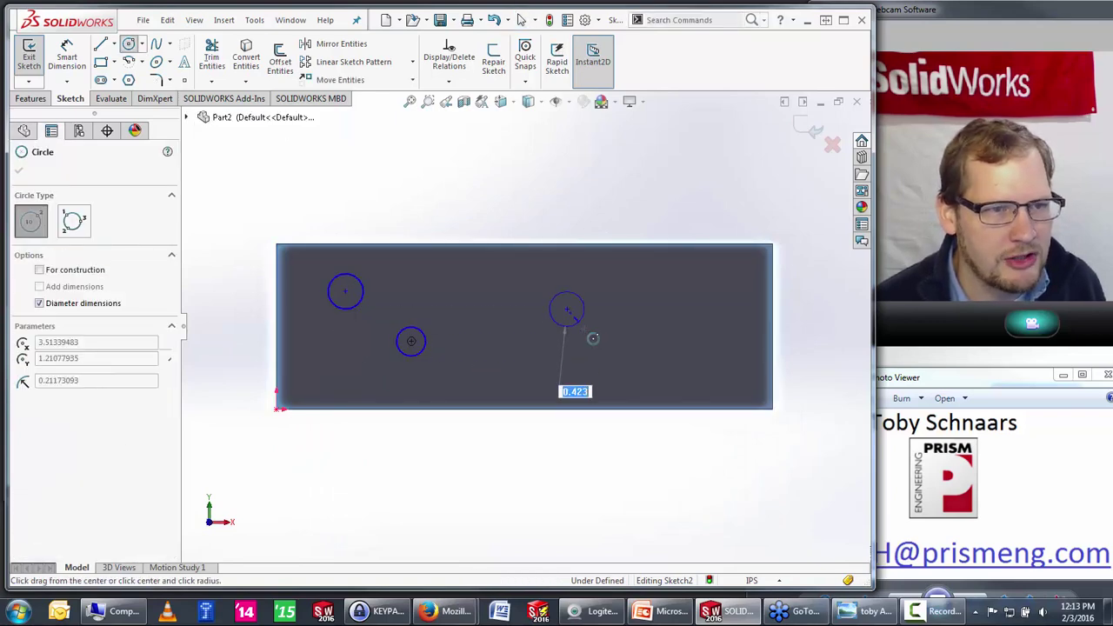
{"action": "left_click", "coordinate": [593, 328]}
{"action": "left_click", "coordinate": [694, 356]}
{"action": "left_click", "coordinate": [712, 378]}
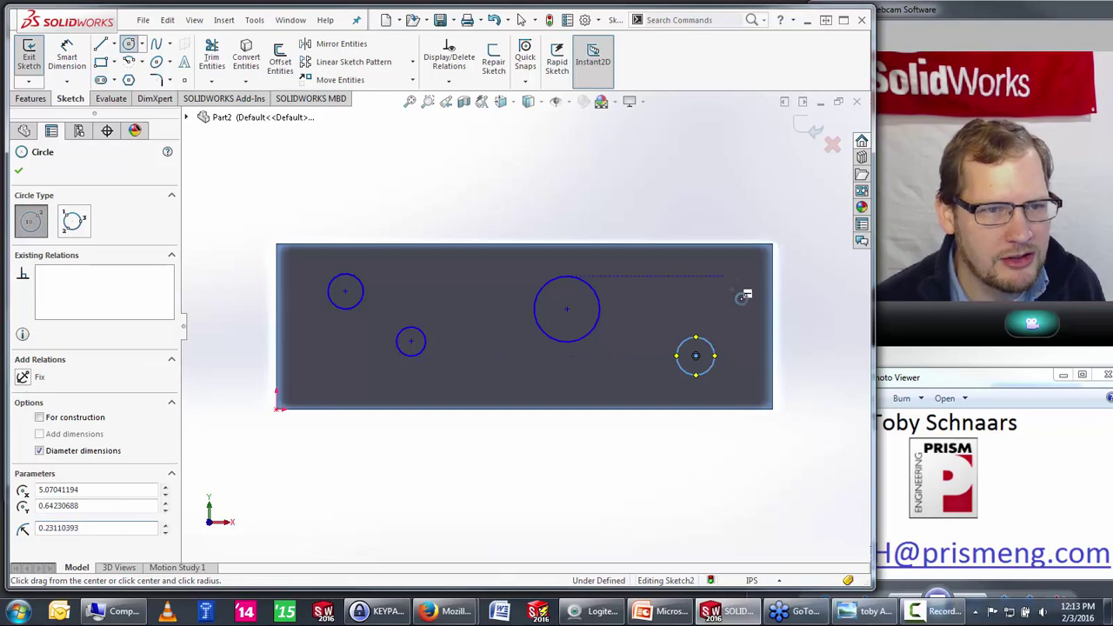
{"action": "left_click", "coordinate": [724, 277]}
{"action": "left_click", "coordinate": [740, 271]}
{"action": "key", "text": "Escape"}
Step: Fully define Sketch2 with automatically calculated dimensions
{"action": "right_click", "coordinate": [544, 190]}
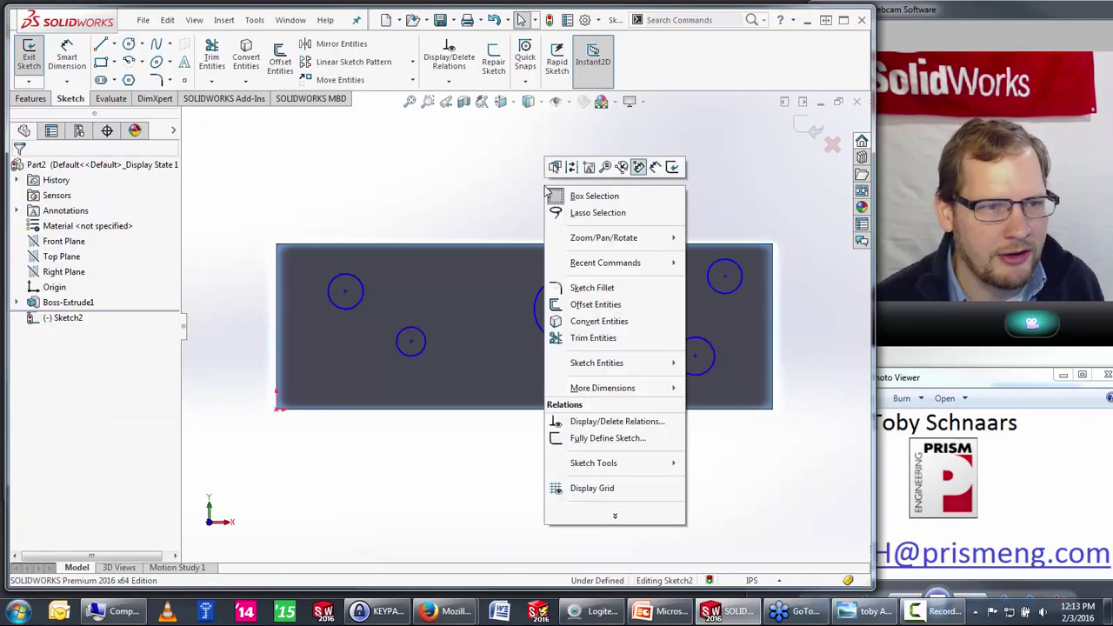
{"action": "left_click", "coordinate": [627, 440]}
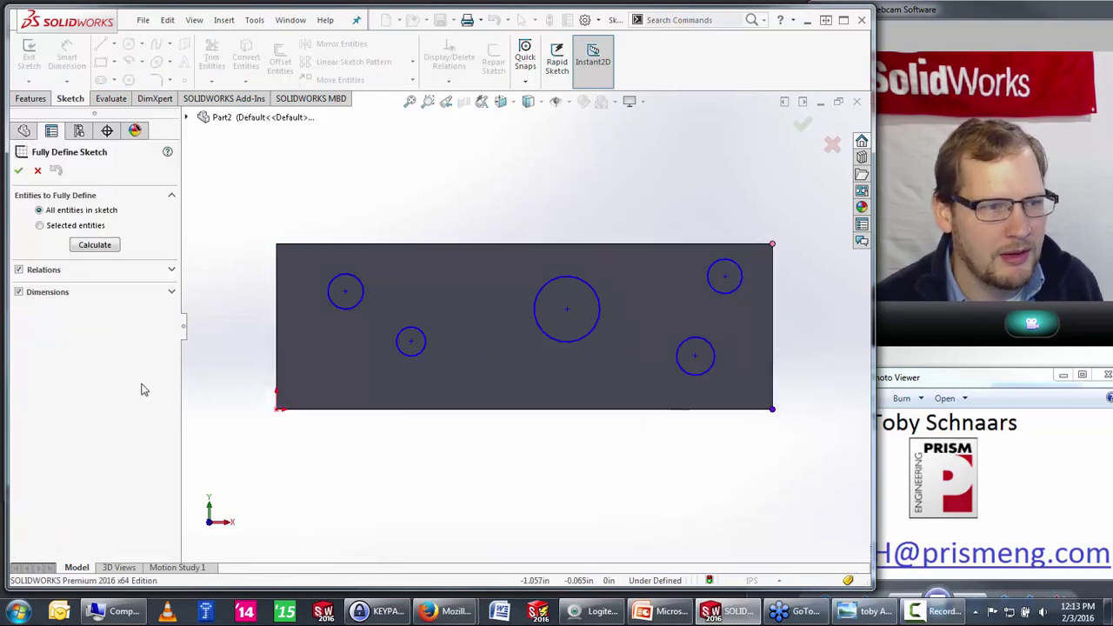
{"action": "left_click", "coordinate": [94, 245]}
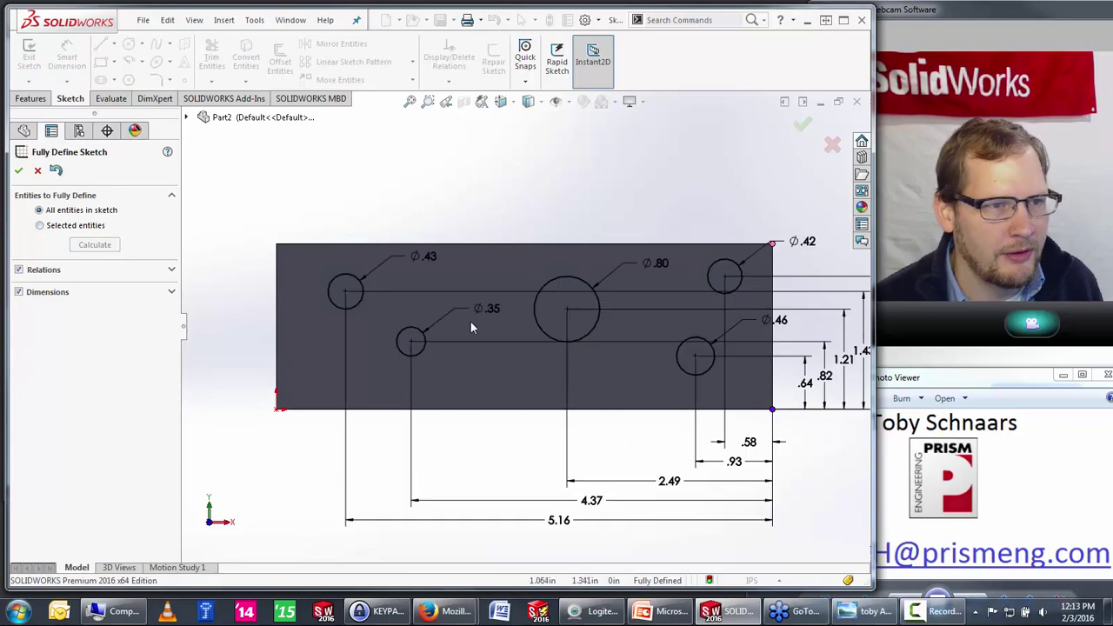
{"action": "left_click", "coordinate": [802, 123]}
Step: Extrude-cut the five circles Through All to make through holes
{"action": "key", "text": "s"}
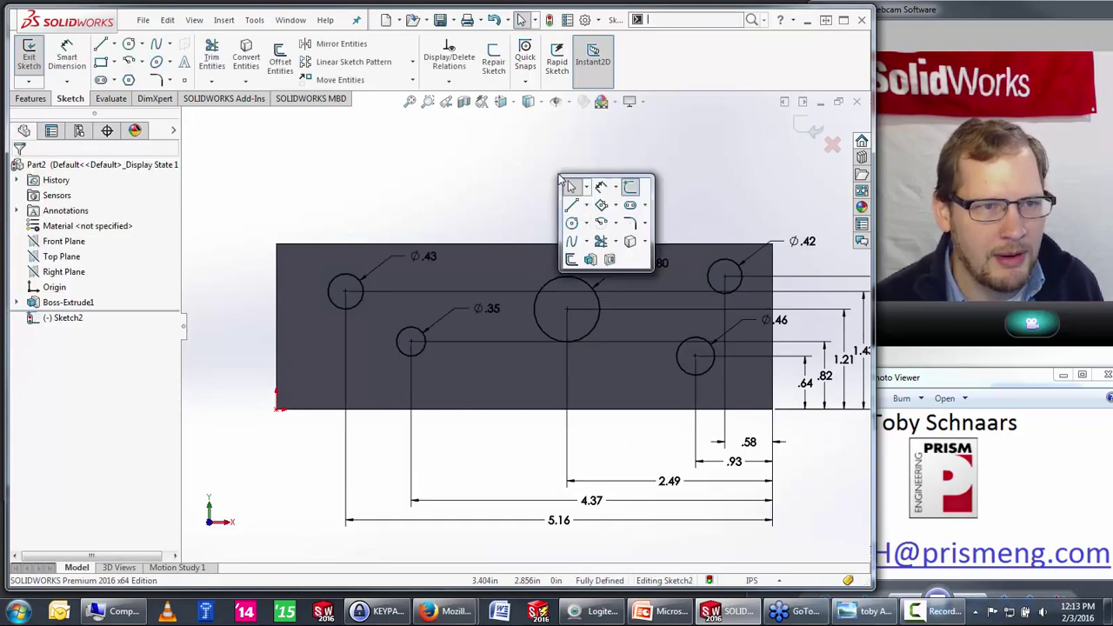
{"action": "left_click", "coordinate": [601, 263]}
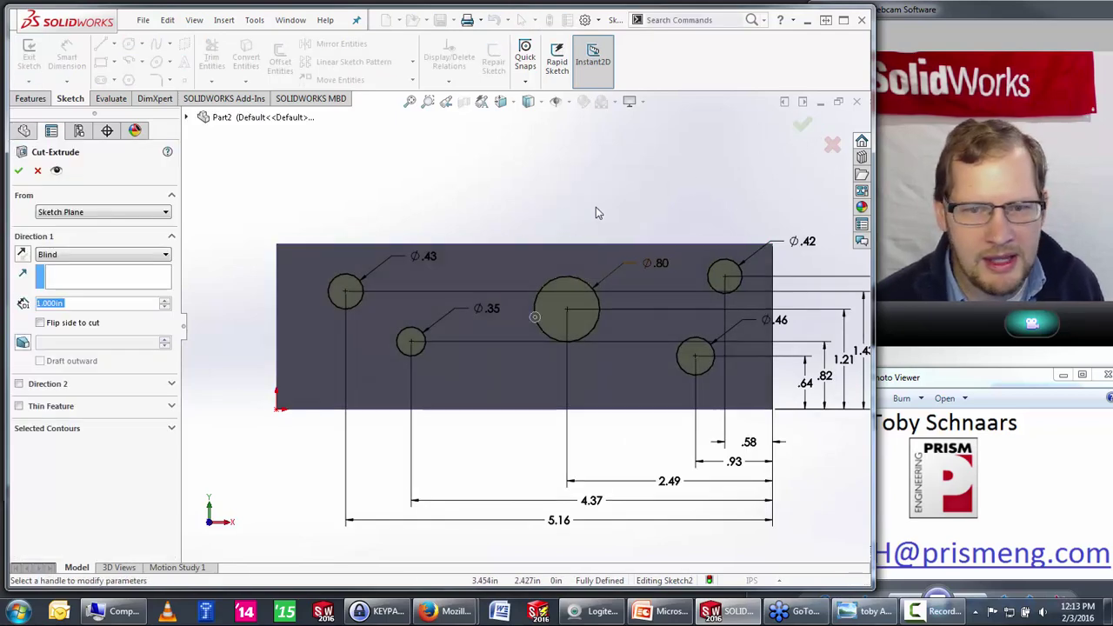
{"action": "right_click", "coordinate": [497, 174]}
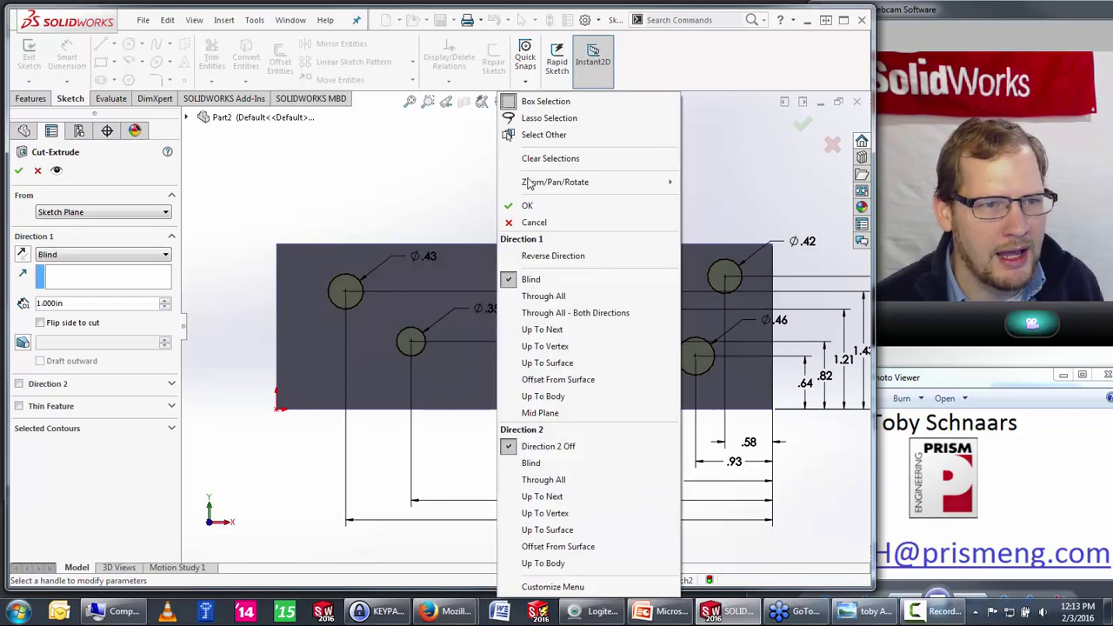
{"action": "left_click", "coordinate": [564, 299]}
{"action": "key", "text": "Return"}
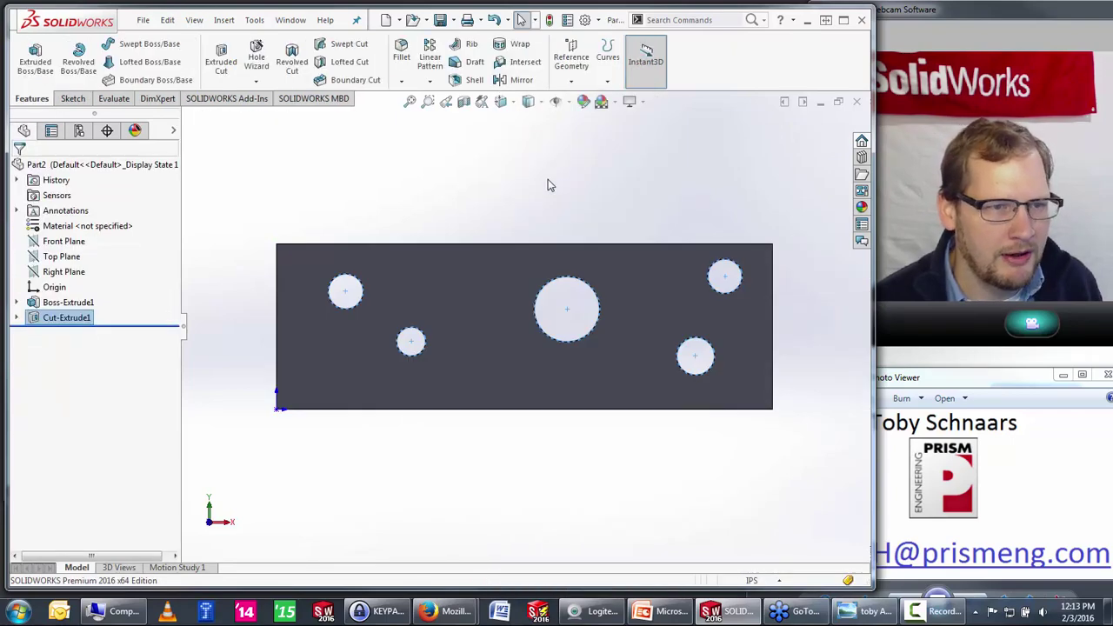
{"action": "middle_click_drag", "start_coordinate": [632, 223], "coordinate": [523, 354]}
{"action": "left_click", "coordinate": [522, 357]}
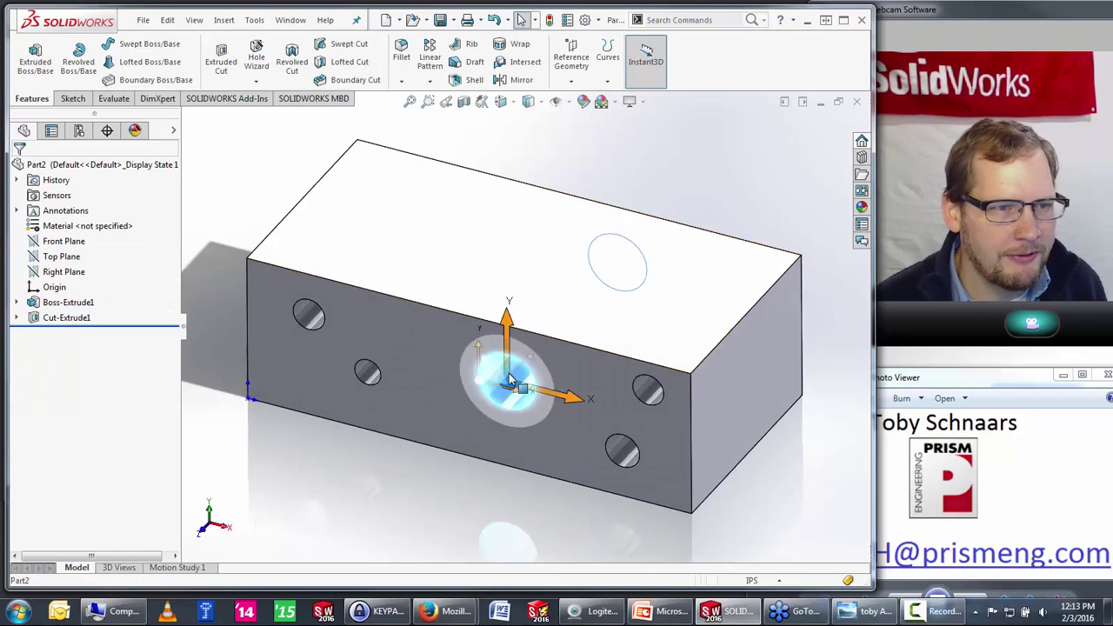
{"action": "left_click", "coordinate": [621, 452]}
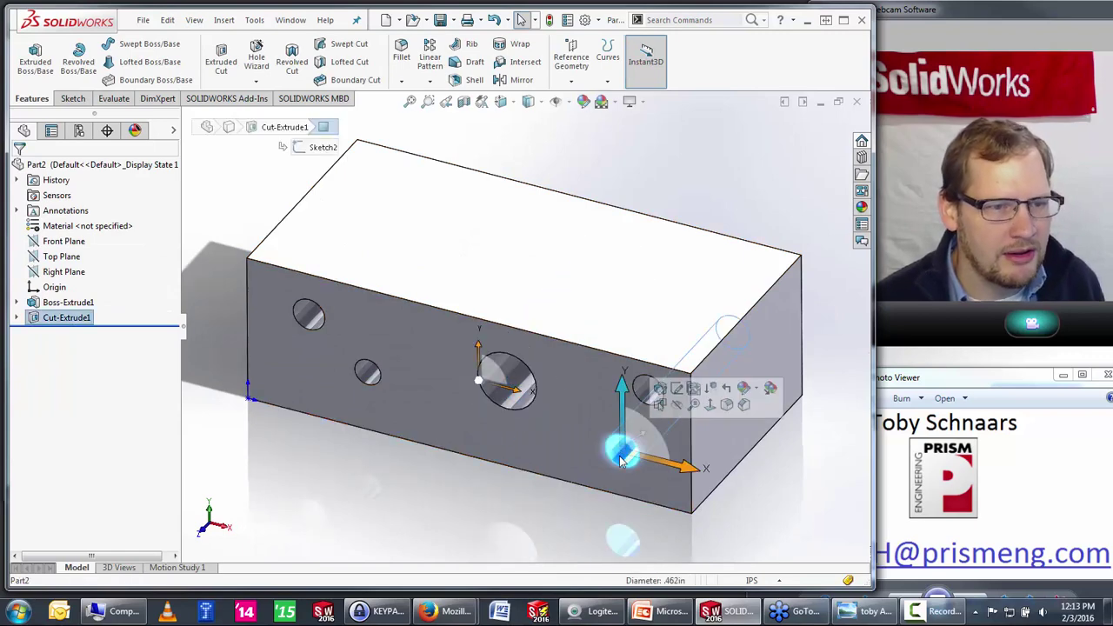
{"action": "left_click", "coordinate": [444, 489]}
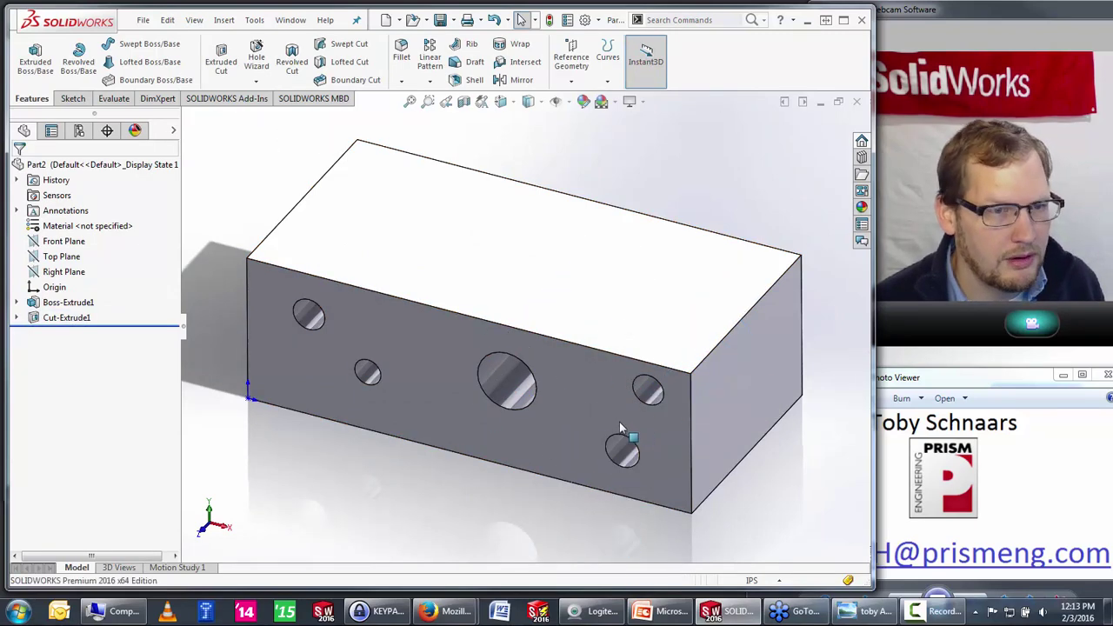
{"action": "left_click", "coordinate": [15, 318]}
{"action": "left_click", "coordinate": [73, 333]}
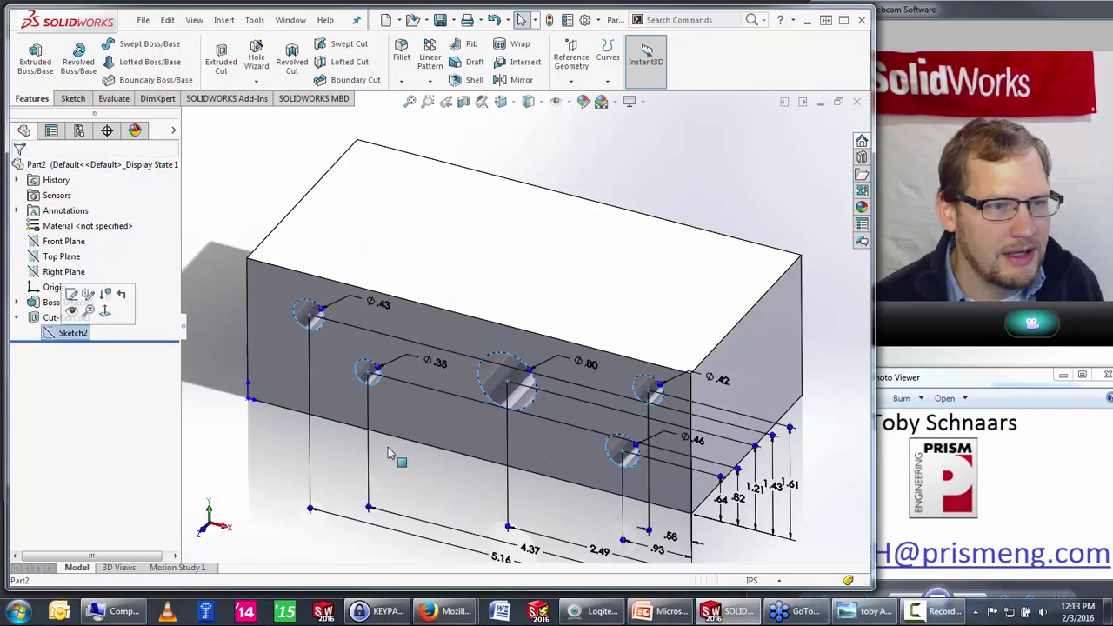
{"action": "key", "text": "z"}
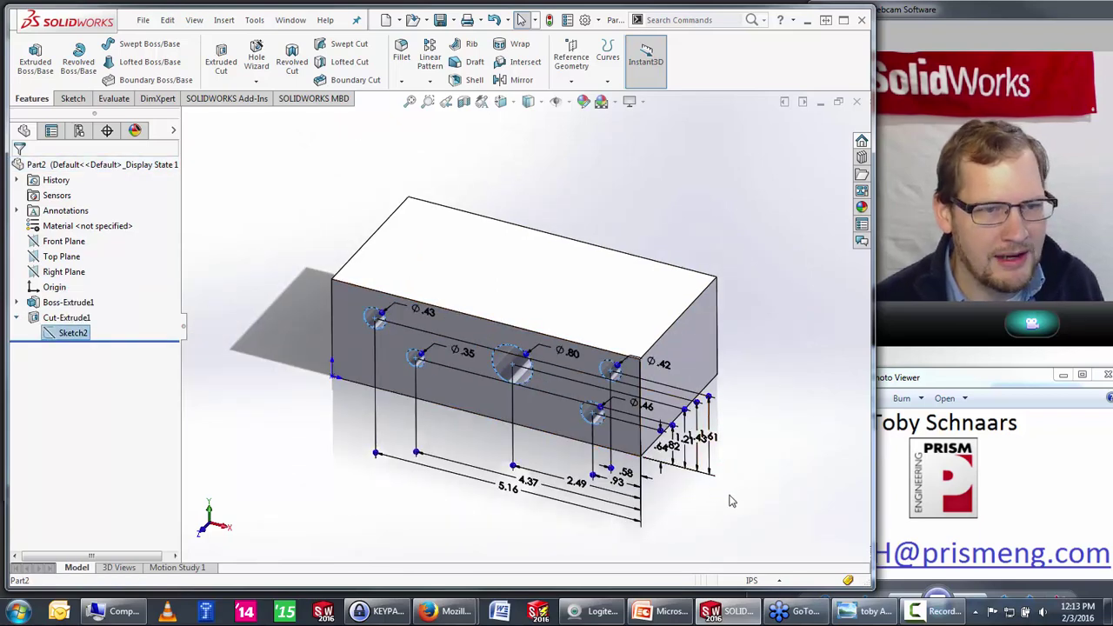
{"action": "left_click", "coordinate": [550, 275]}
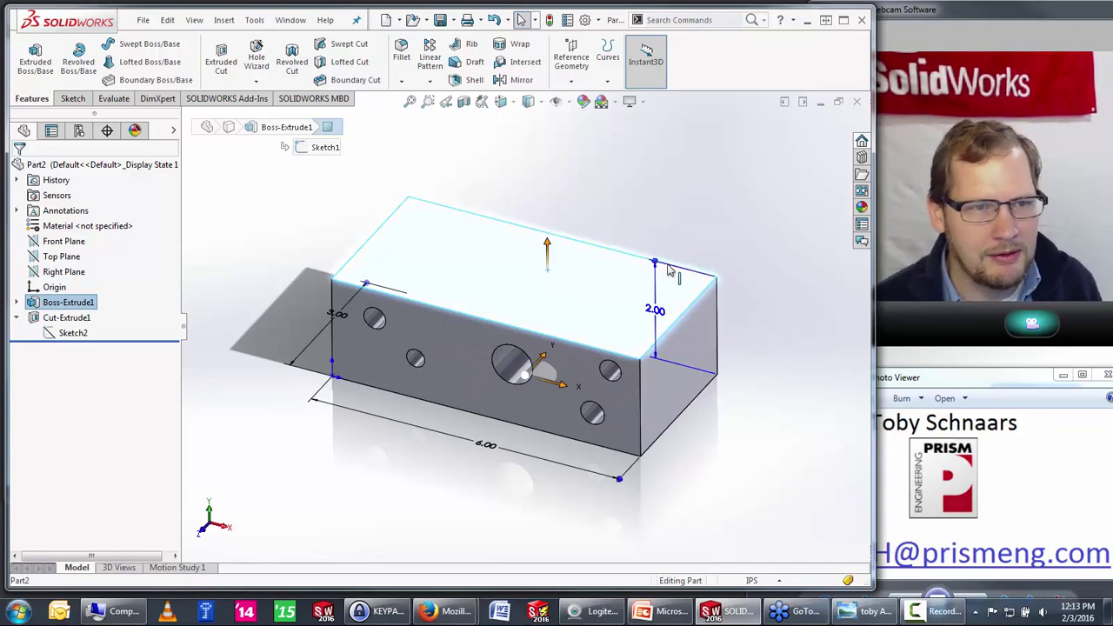
Step: Resize the block by dragging its faces, setting width to 7.00 and shortening height to about 2.44
{"action": "mouse_move", "coordinate": [656, 264]}
{"action": "left_mouse_down"}
{"action": "mouse_move", "coordinate": [658, 300]}
{"action": "mouse_move", "coordinate": [667, 246]}
{"action": "mouse_move", "coordinate": [668, 264]}
{"action": "left_mouse_up"}
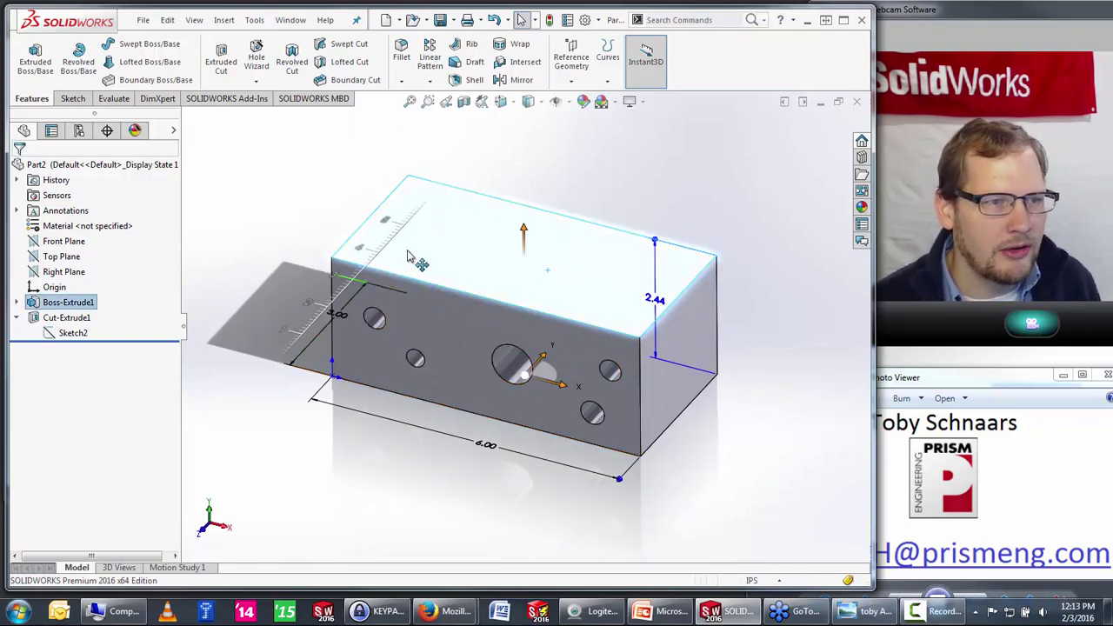
{"action": "left_click_drag", "start_coordinate": [379, 276], "coordinate": [402, 243]}
{"action": "left_click", "coordinate": [489, 445]}
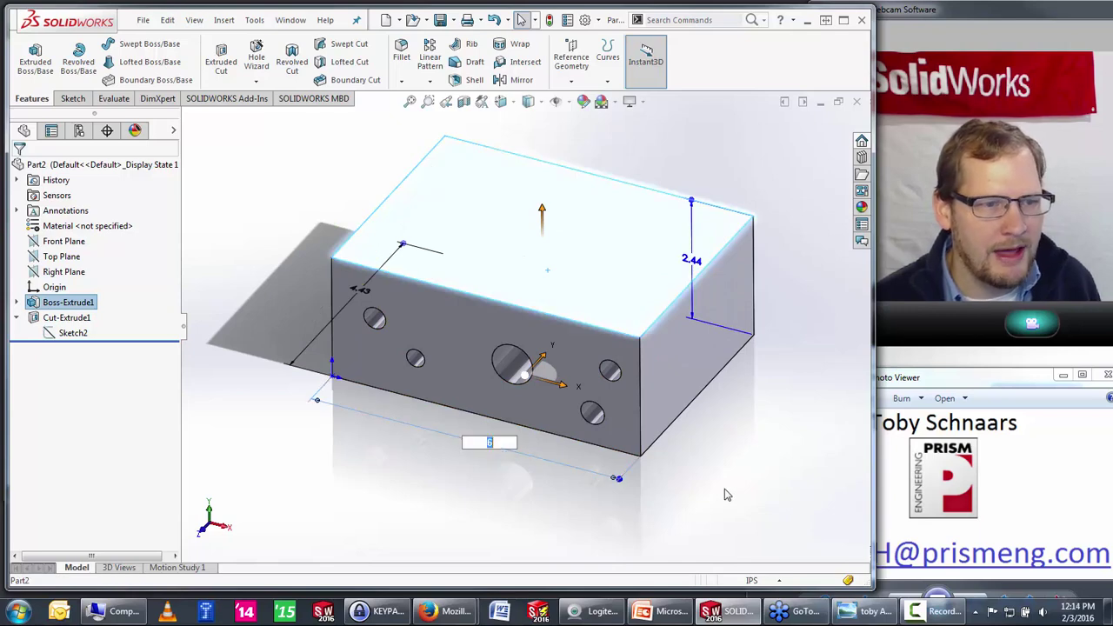
{"action": "type", "text": "7"}
{"action": "key", "text": "Return"}
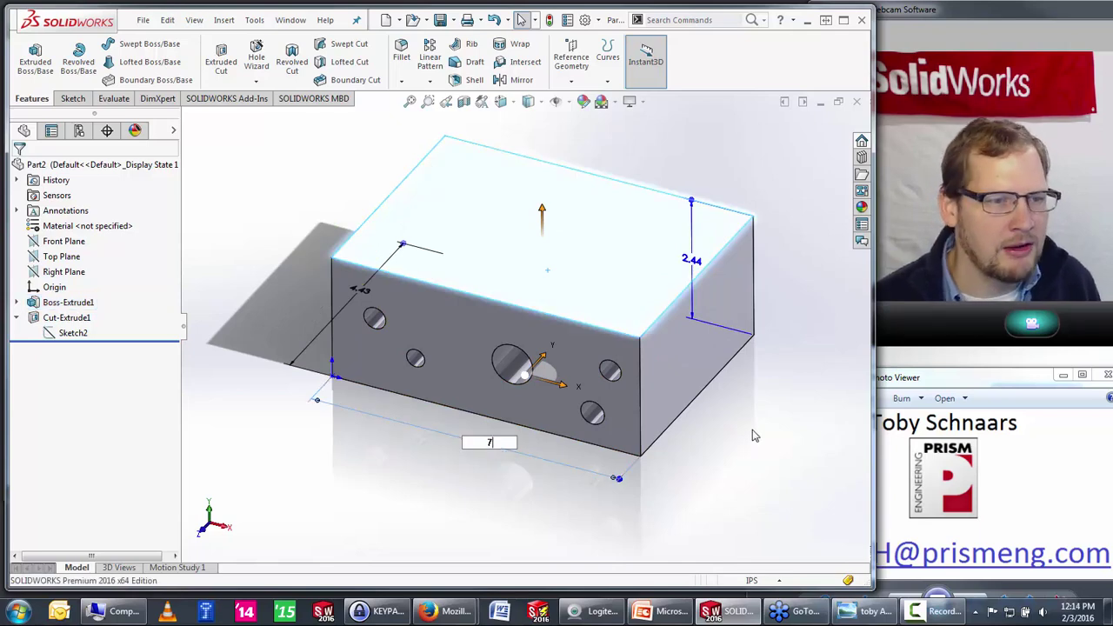
{"action": "left_click", "coordinate": [736, 274]}
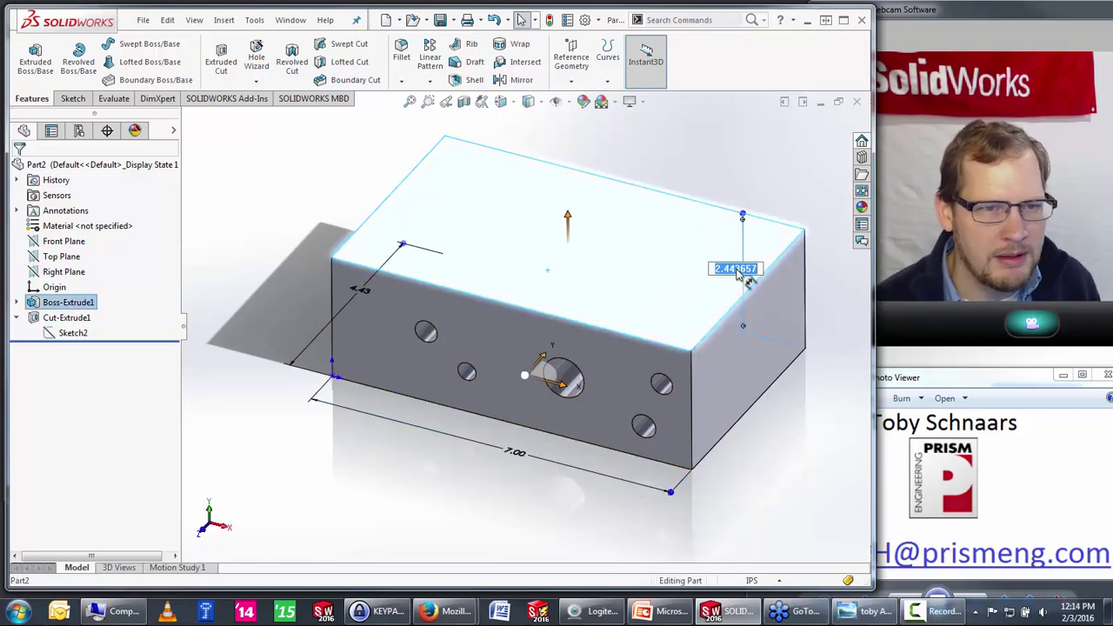
{"action": "key", "text": "Return"}
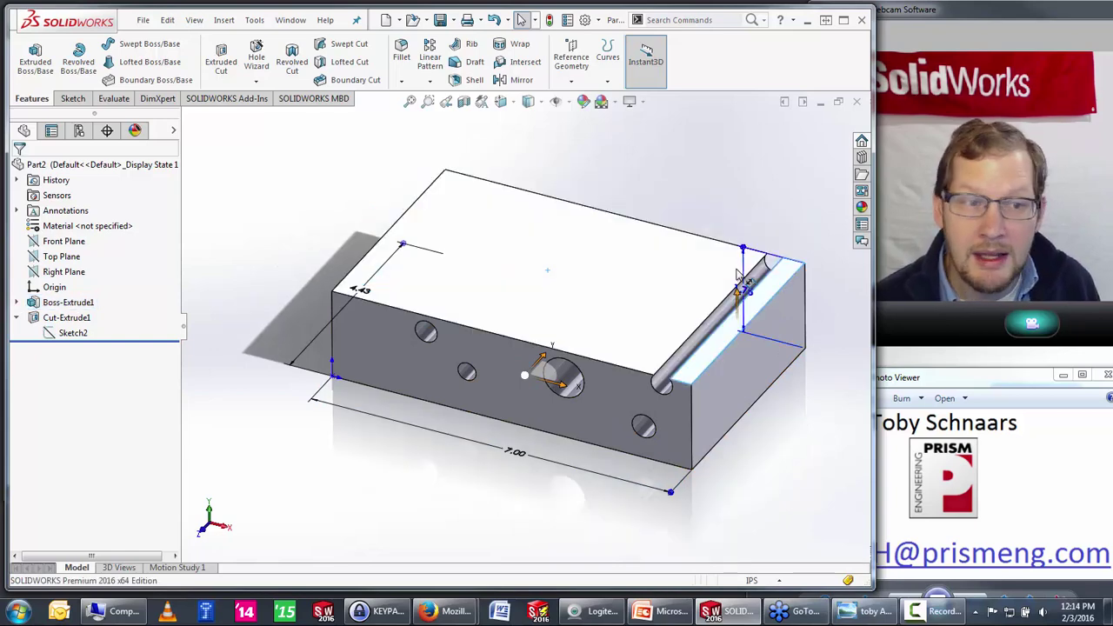
Step: Make the block shallower and enlarge the large hole from Ø.80 to Ø.95
{"action": "left_click", "coordinate": [362, 290]}
{"action": "key", "text": "Return"}
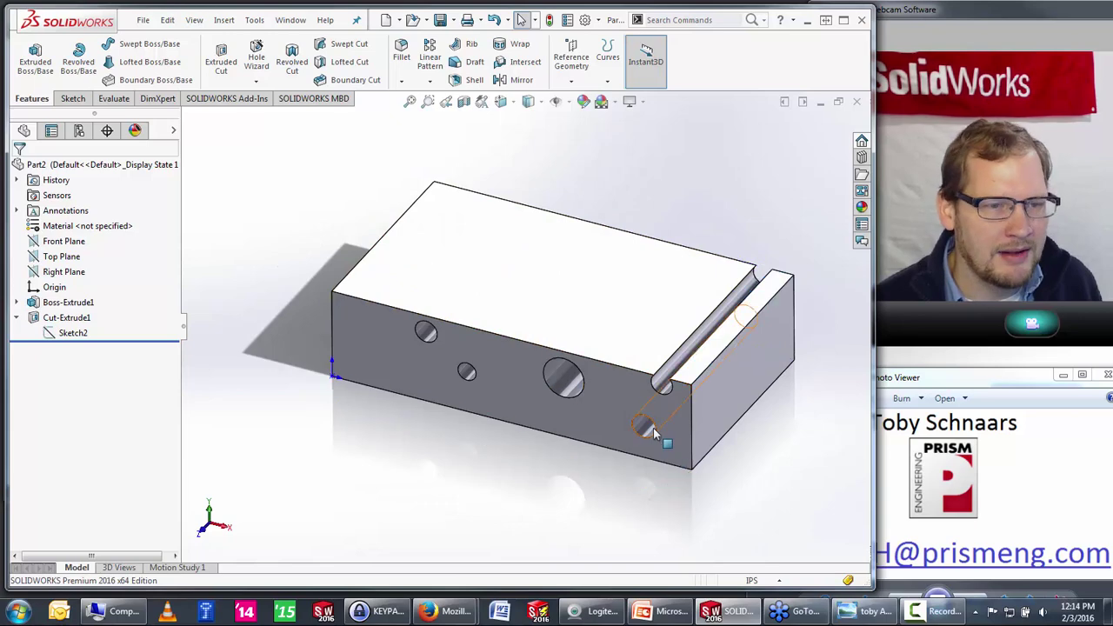
{"action": "left_click", "coordinate": [654, 432]}
{"action": "left_click", "coordinate": [648, 432]}
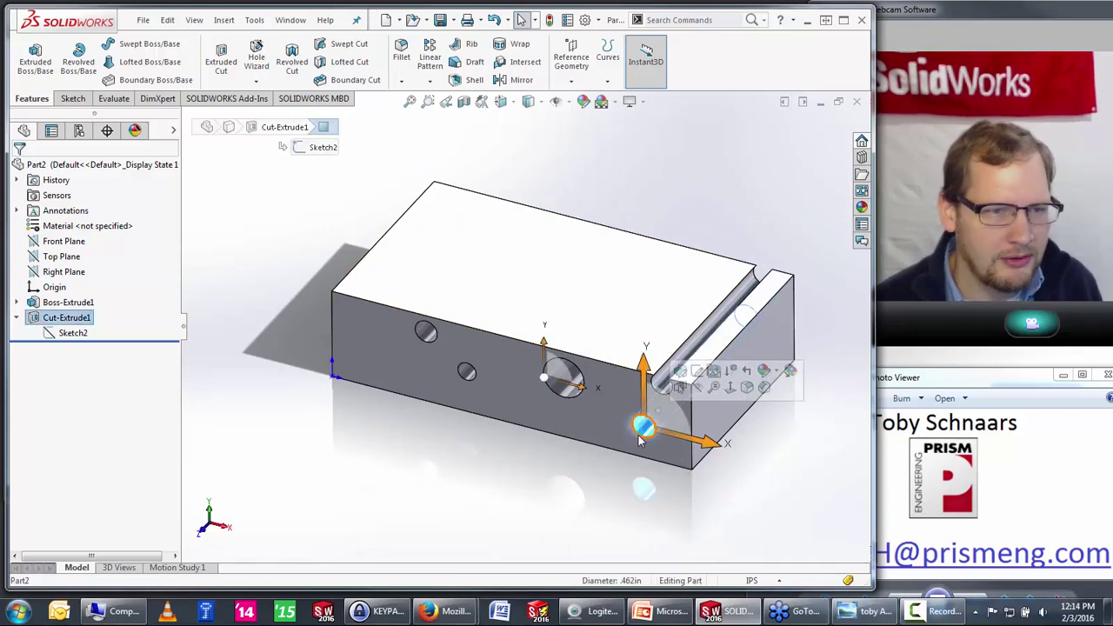
{"action": "left_click", "coordinate": [70, 333]}
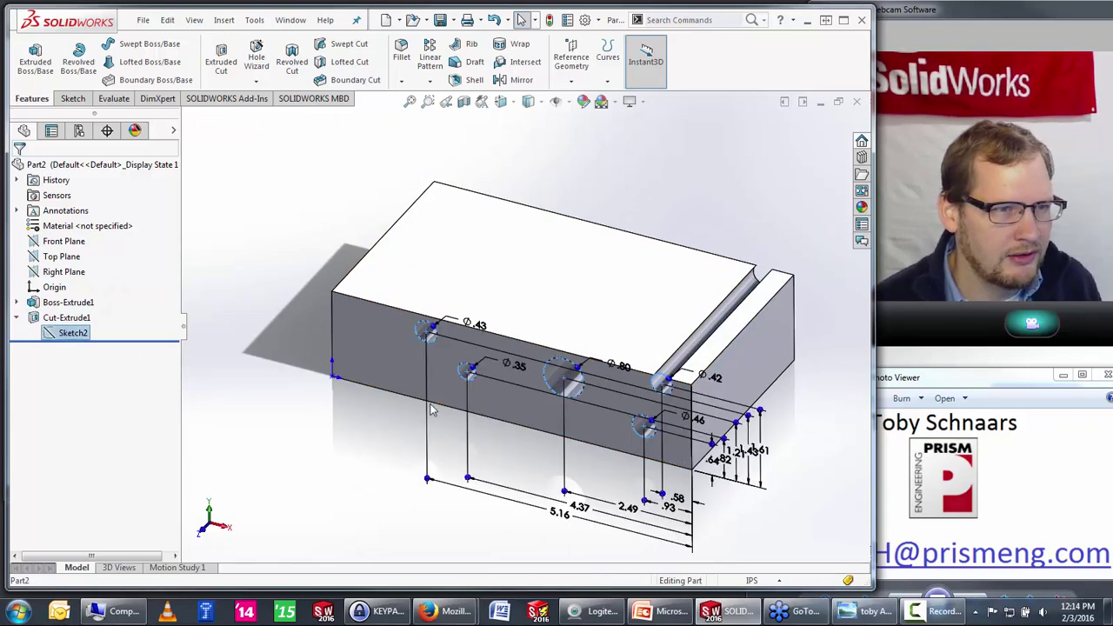
{"action": "left_click", "coordinate": [620, 366]}
{"action": "type", "text": ".95"}
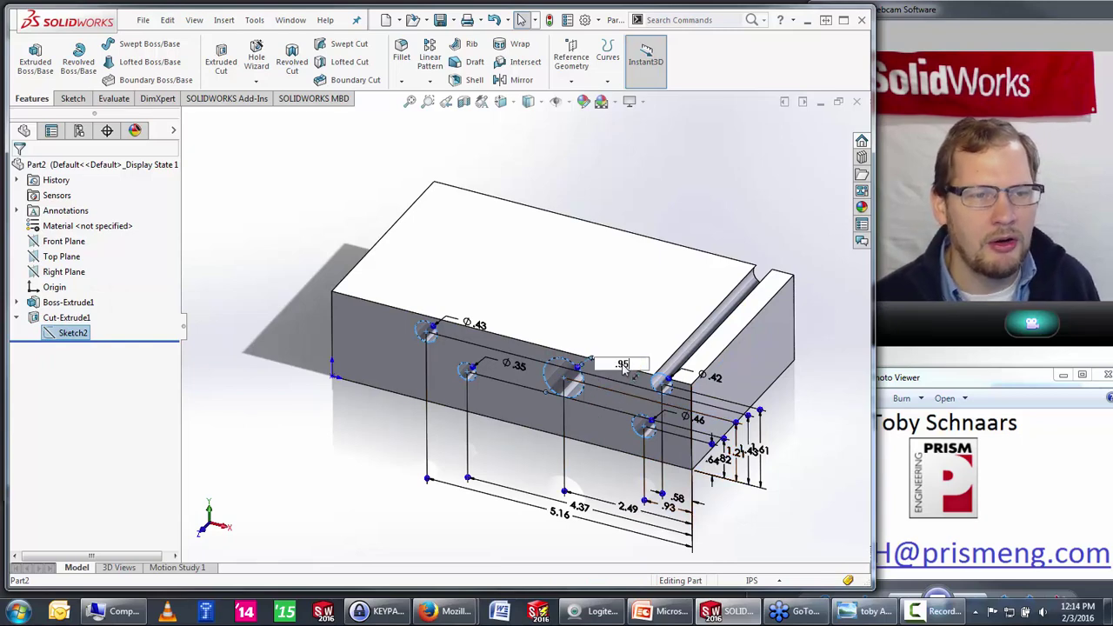
{"action": "key", "text": "Return"}
Step: Select the base extrusion's rectangle sketch in the feature tree
{"action": "left_click", "coordinate": [747, 197]}
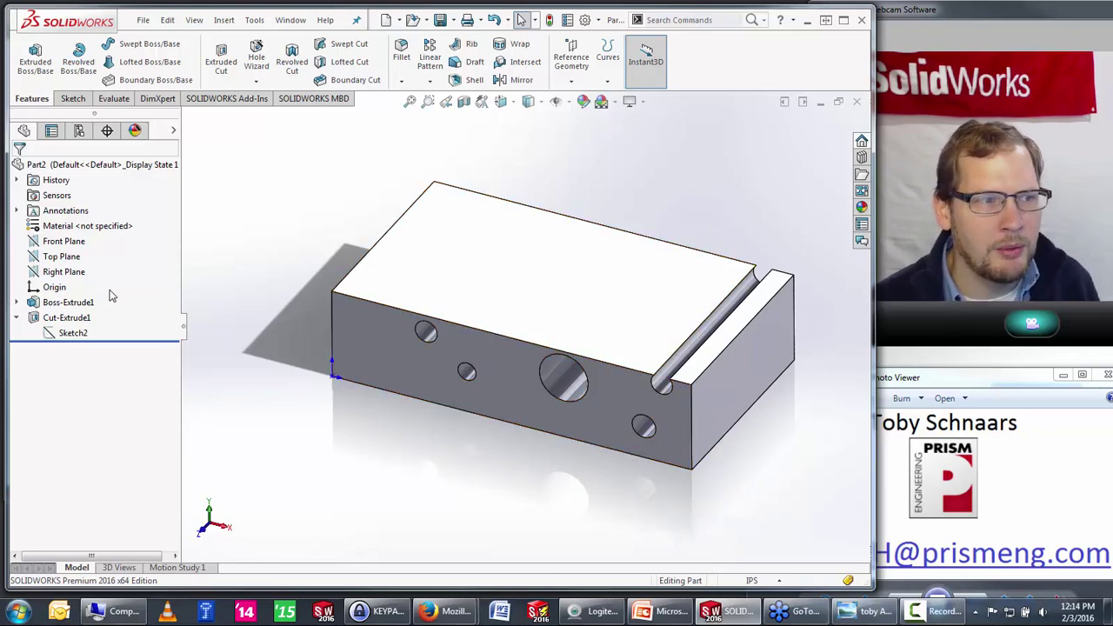
{"action": "left_click", "coordinate": [16, 301]}
{"action": "left_click", "coordinate": [73, 317]}
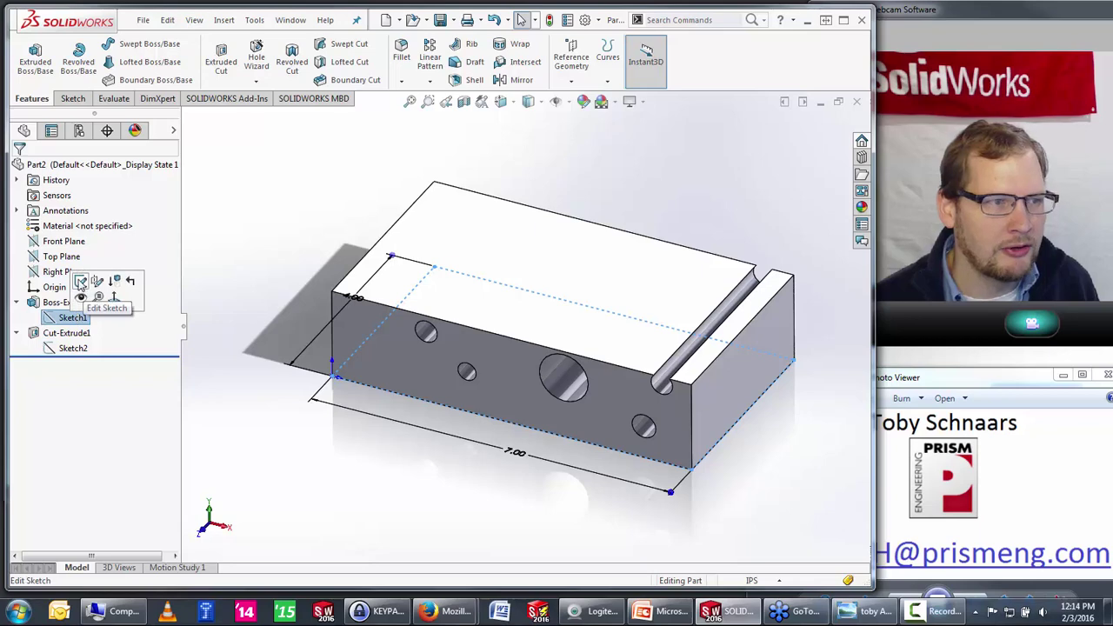
Step: Edit Sketch1 so the base rectangle is 4.00 by 7.00, then exit to rebuild
{"action": "left_click", "coordinate": [80, 281]}
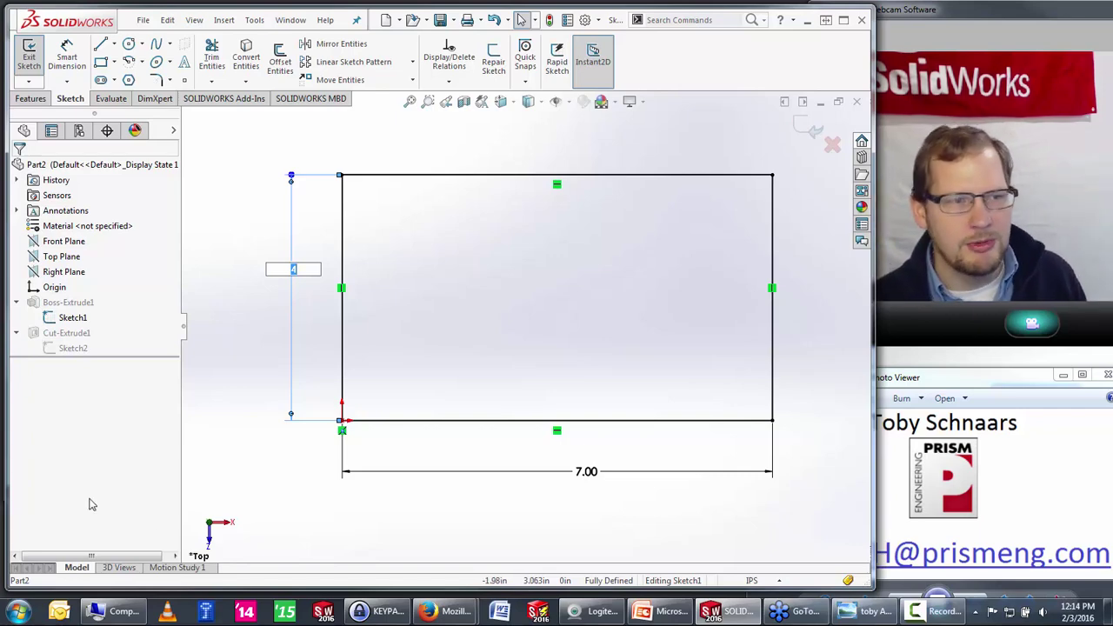
{"action": "left_click", "coordinate": [588, 485]}
{"action": "type", "text": "7.5"}
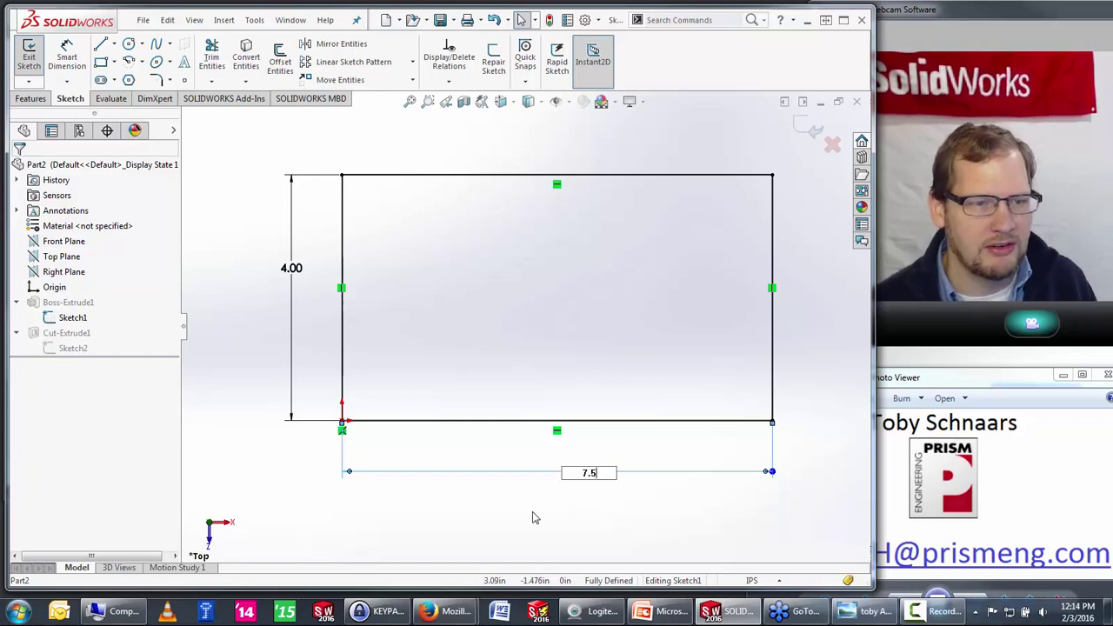
{"action": "key", "text": "Return"}
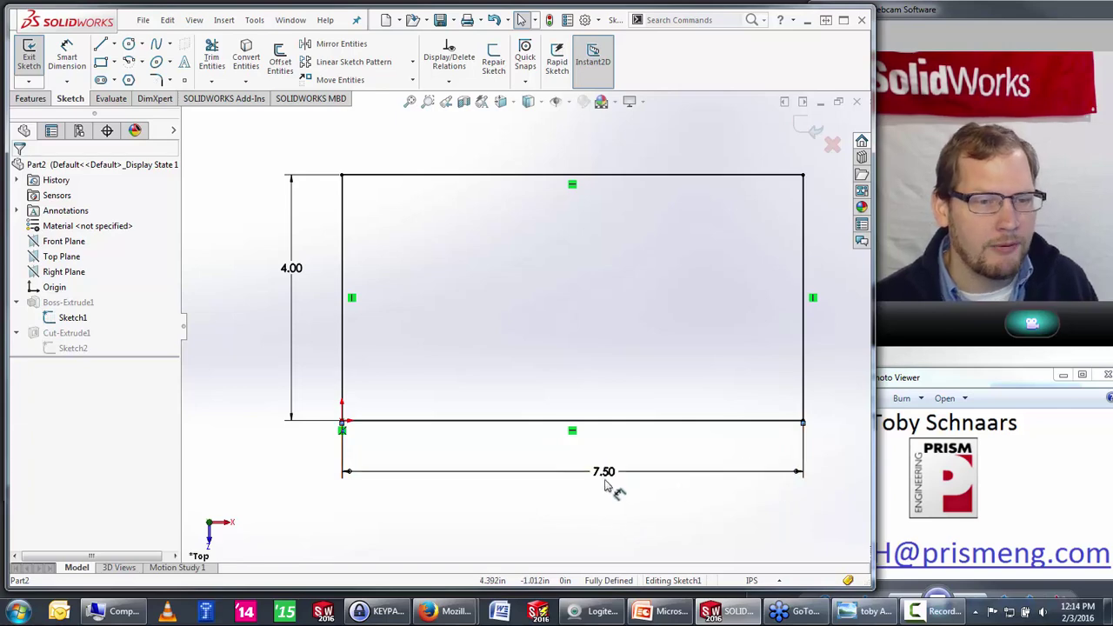
{"action": "left_click", "coordinate": [609, 477]}
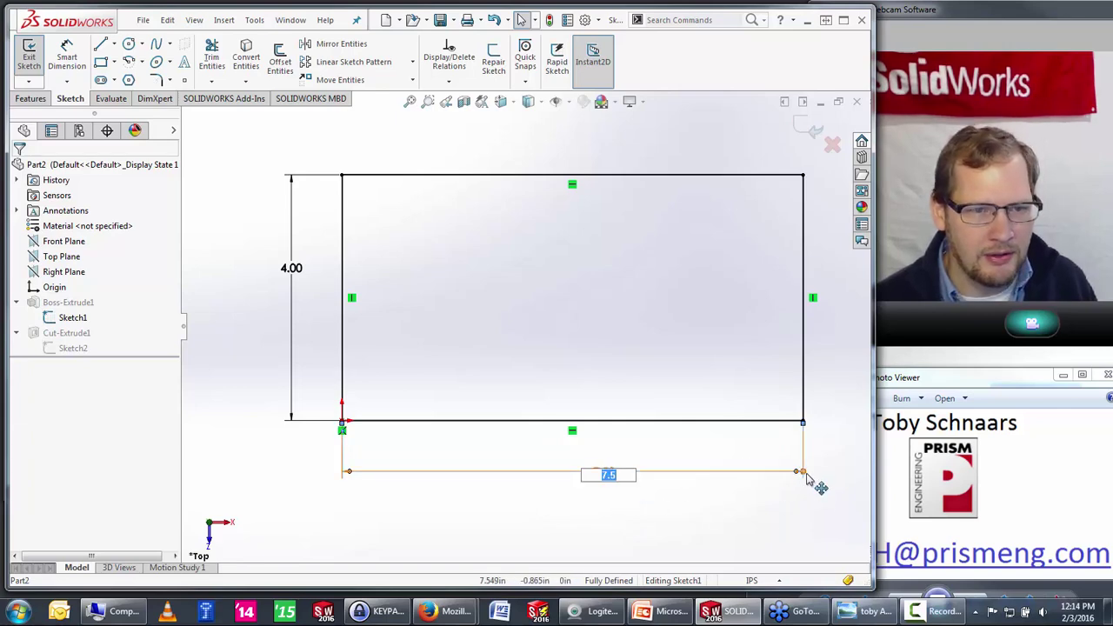
{"action": "mouse_move", "coordinate": [807, 479]}
{"action": "left_mouse_down"}
{"action": "mouse_move", "coordinate": [746, 503]}
{"action": "mouse_move", "coordinate": [758, 500]}
{"action": "left_mouse_up"}
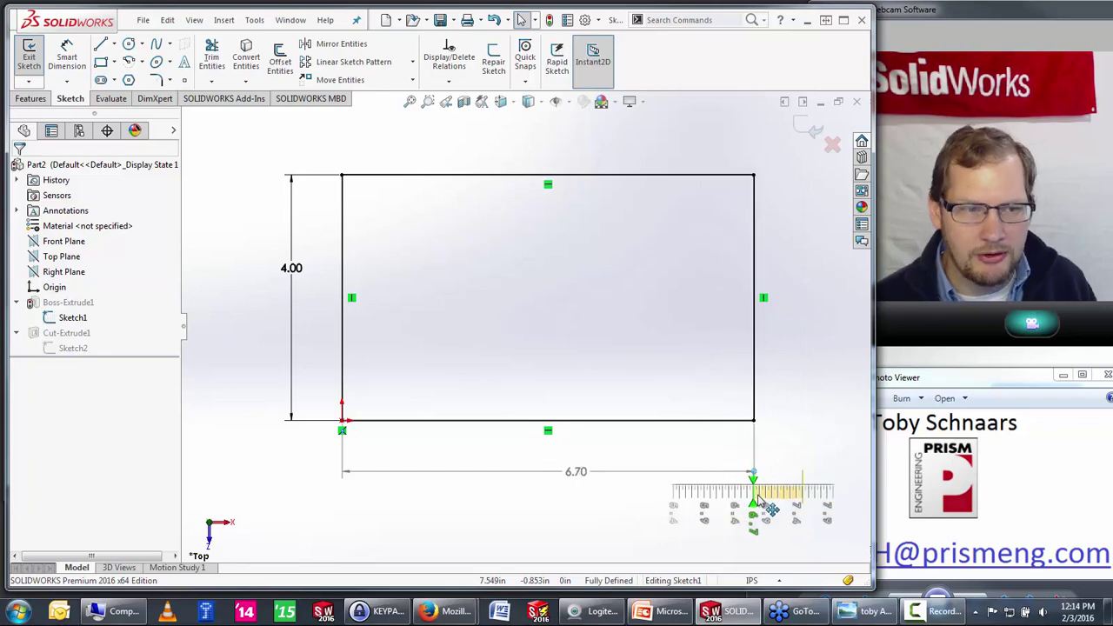
{"action": "left_click_drag", "start_coordinate": [758, 500], "coordinate": [772, 493]}
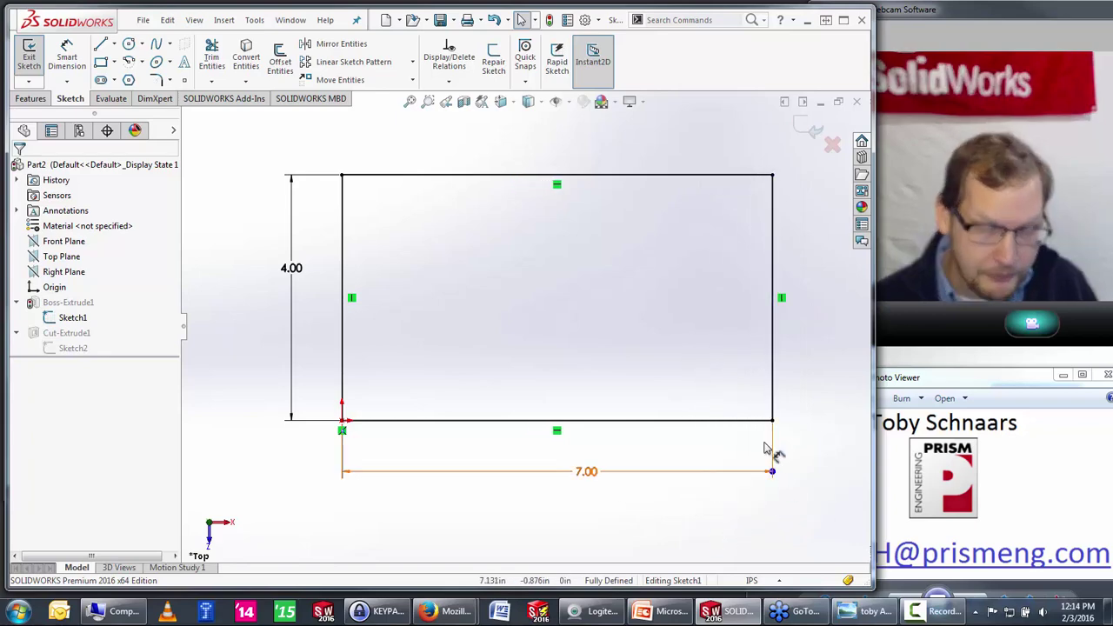
{"action": "left_click", "coordinate": [815, 130]}
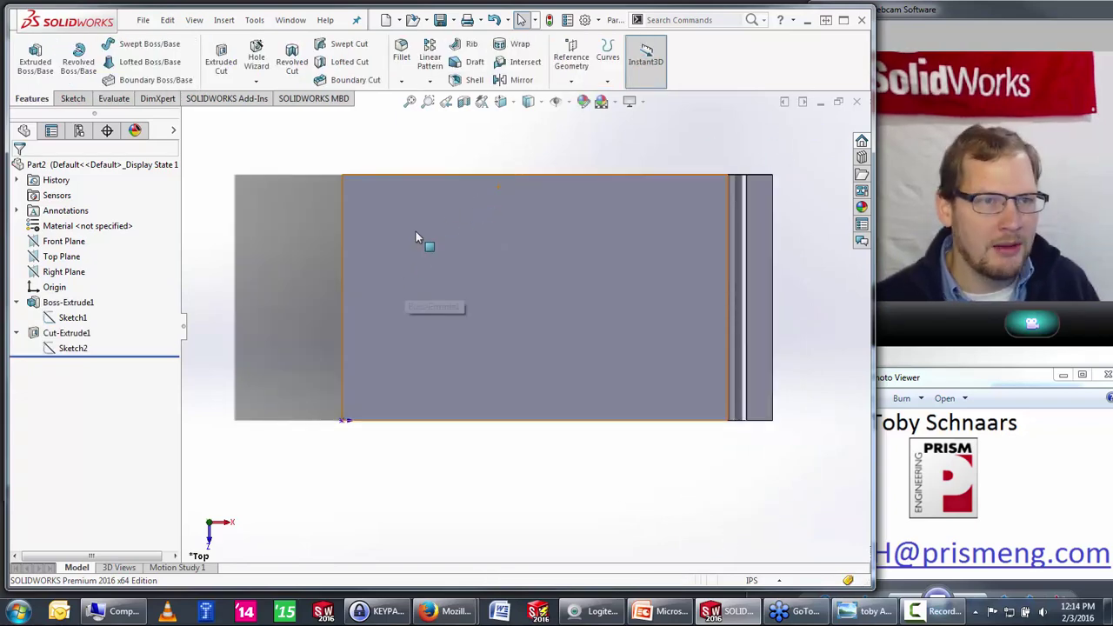
Step: Switch to isometric view and turn off Shadows In Shaded Mode
{"action": "key", "text": "ctrl+7"}
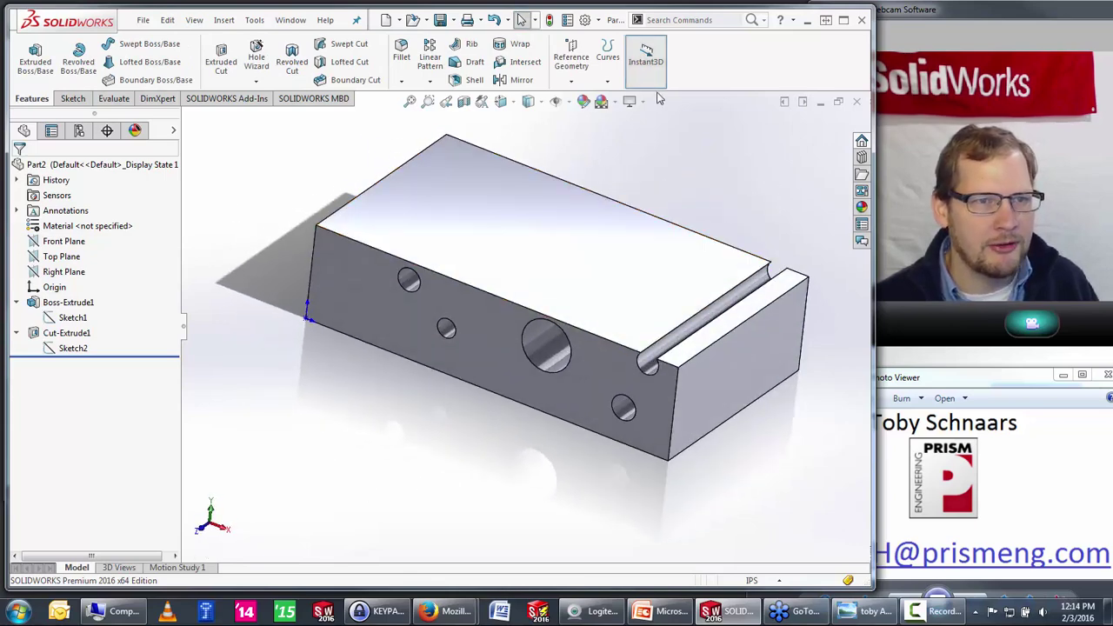
{"action": "left_click", "coordinate": [631, 100]}
{"action": "left_click", "coordinate": [687, 137]}
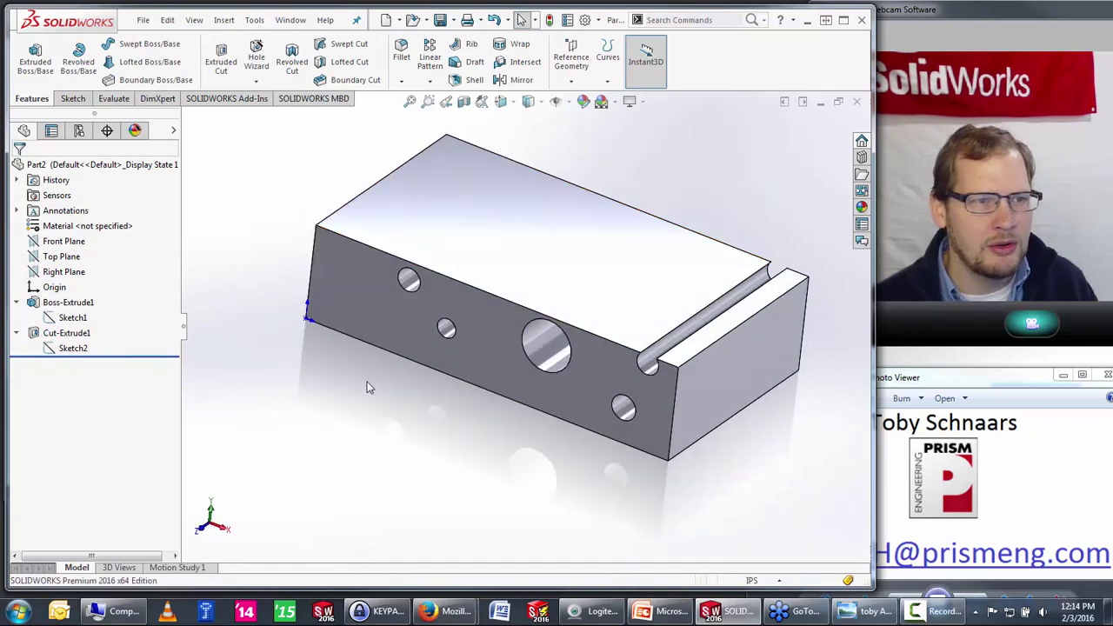
Step: Select the top face to show the block's dimensions and edit its depth
{"action": "mouse_move", "coordinate": [421, 492]}
{"action": "middle_mouse_down"}
{"action": "mouse_move", "coordinate": [367, 392]}
{"action": "mouse_move", "coordinate": [447, 492]}
{"action": "mouse_move", "coordinate": [501, 208]}
{"action": "middle_mouse_up"}
{"action": "left_click", "coordinate": [502, 209]}
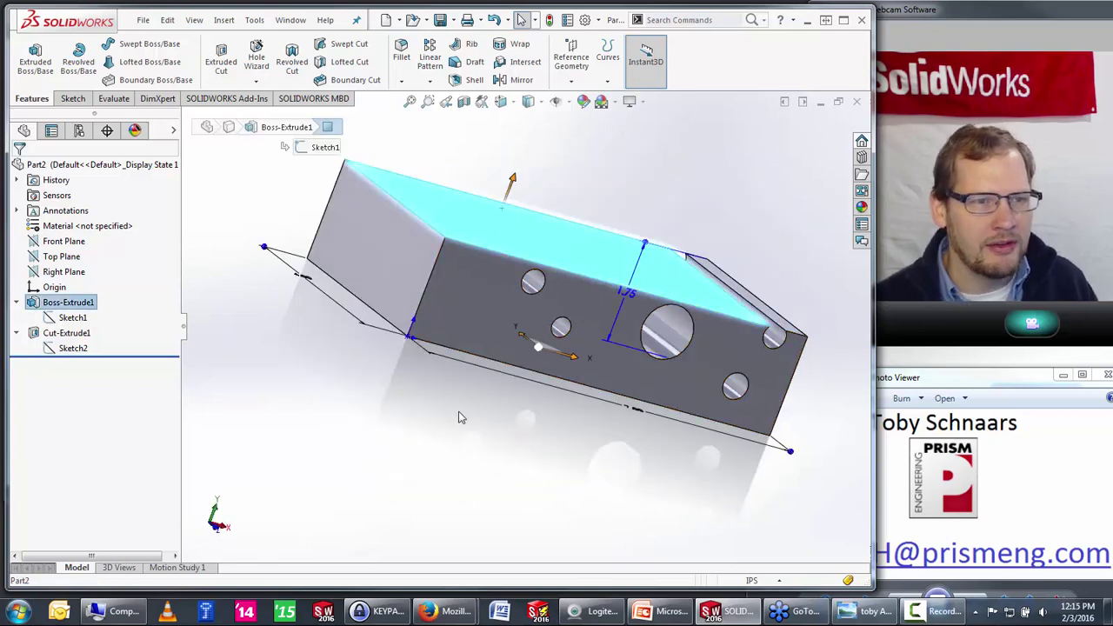
{"action": "mouse_move", "coordinate": [462, 417]}
{"action": "middle_mouse_down"}
{"action": "mouse_move", "coordinate": [389, 449]}
{"action": "mouse_move", "coordinate": [398, 456]}
{"action": "middle_mouse_up"}
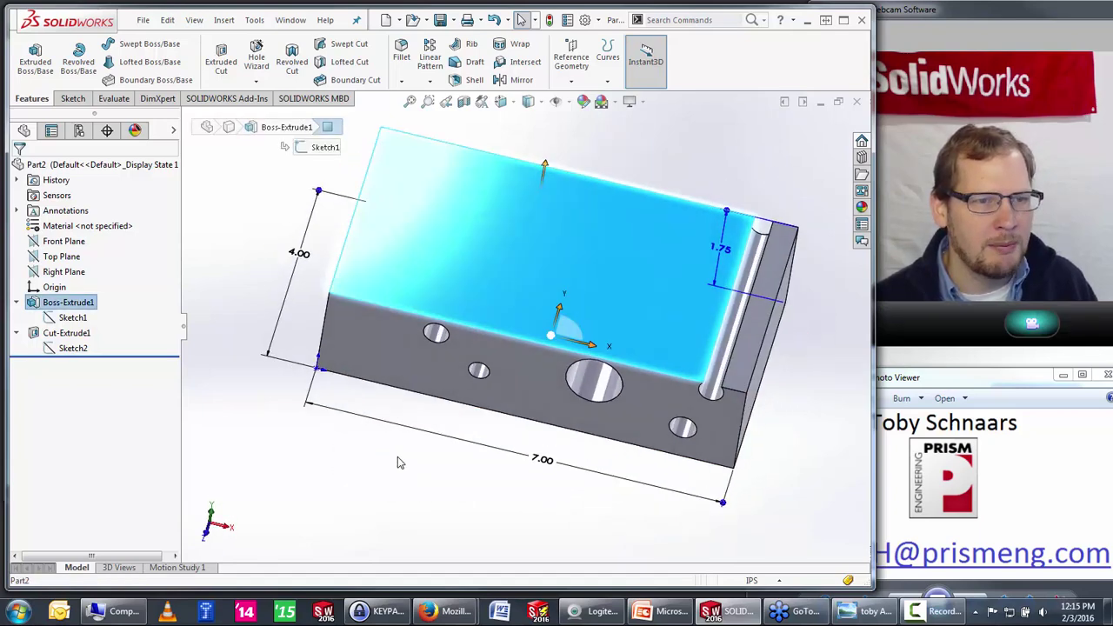
{"action": "left_click", "coordinate": [297, 255]}
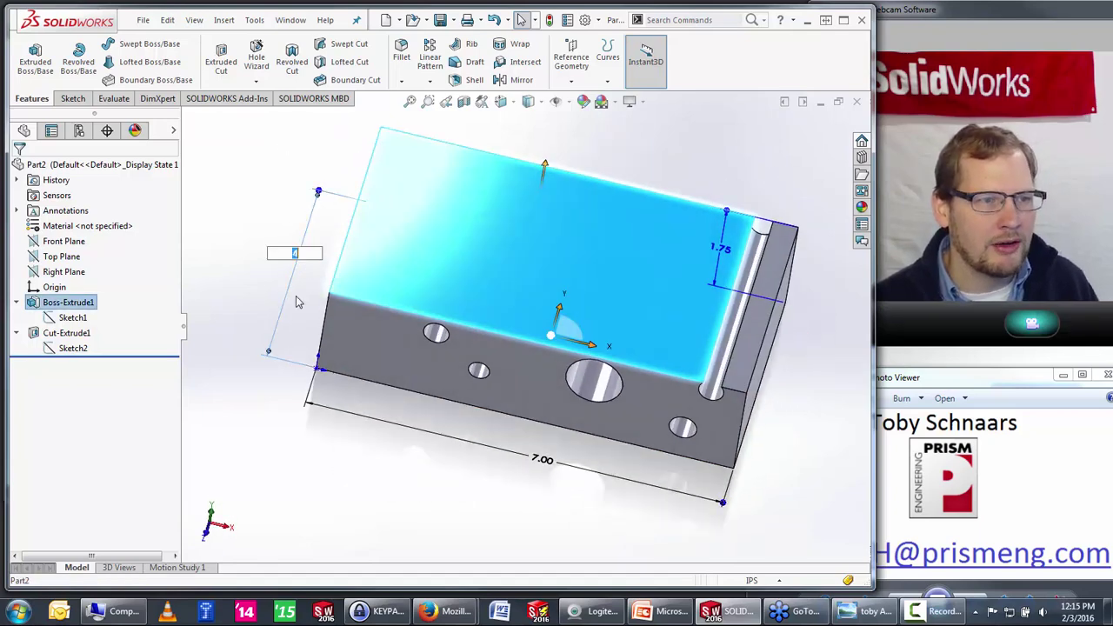
Step: Turn off Instant3D and confirm the block's depth at 4.00 in the Modify dialog
{"action": "left_click", "coordinate": [654, 63]}
{"action": "double_click", "coordinate": [499, 261]}
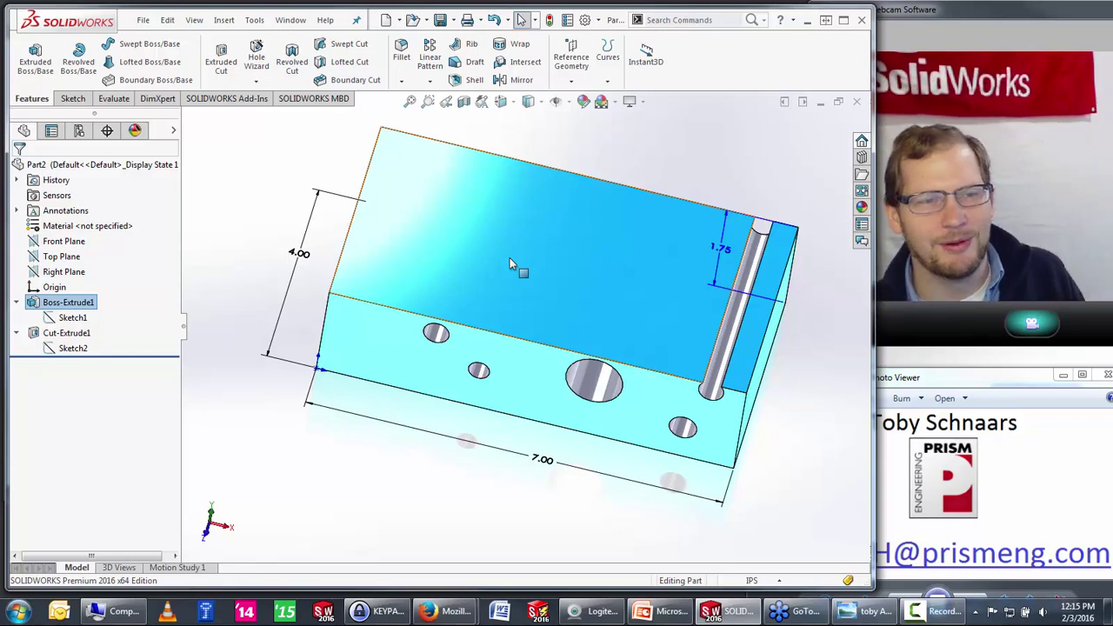
{"action": "left_click", "coordinate": [416, 267]}
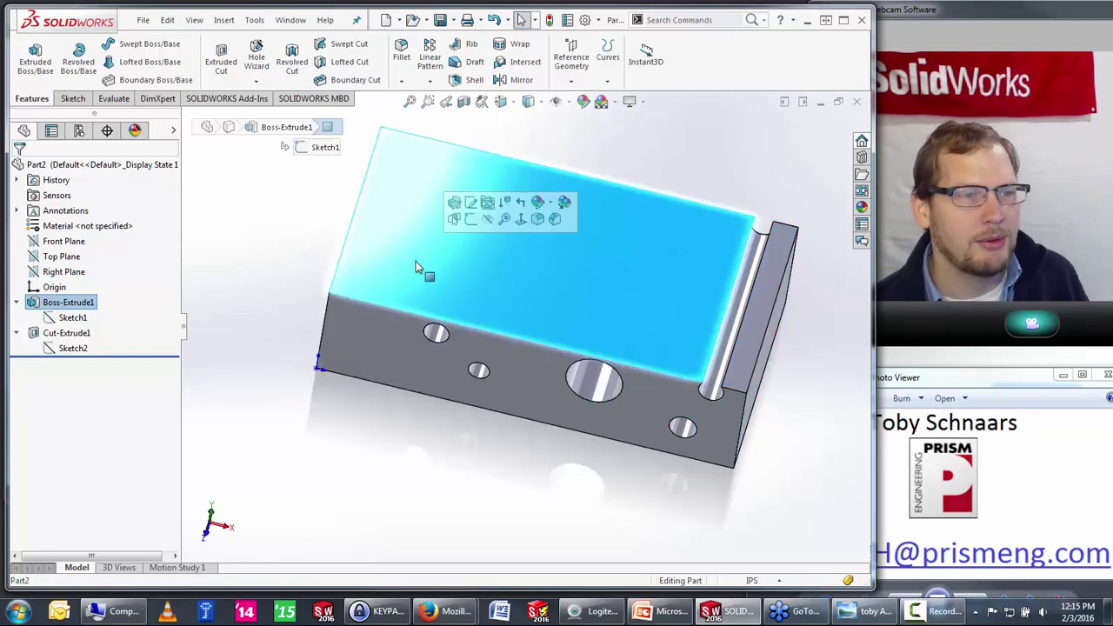
{"action": "double_click", "coordinate": [415, 263]}
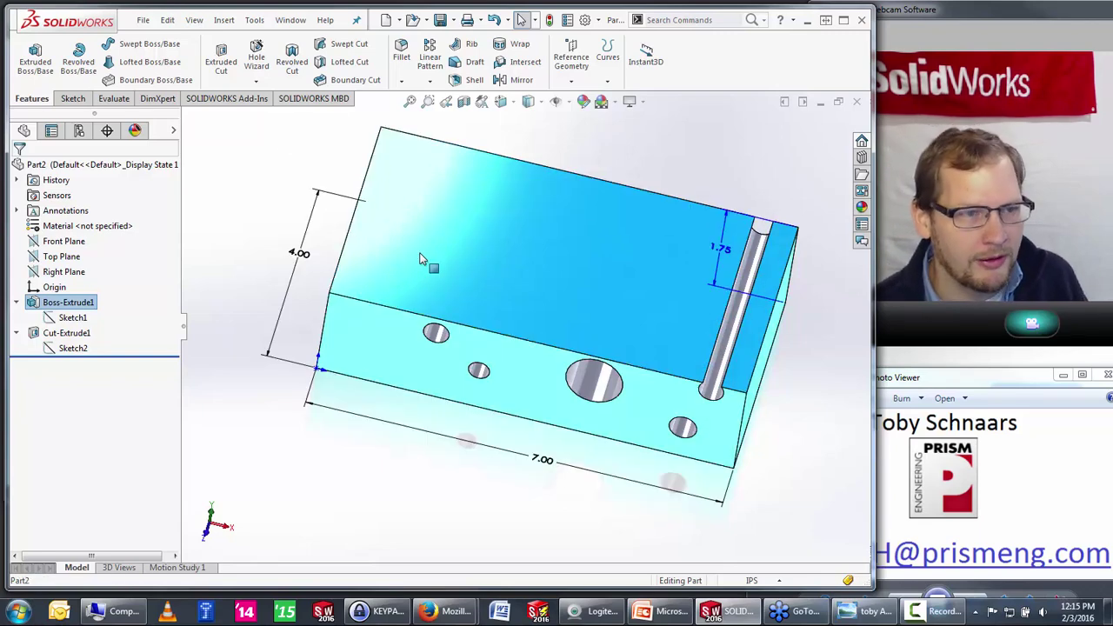
{"action": "double_click", "coordinate": [300, 255]}
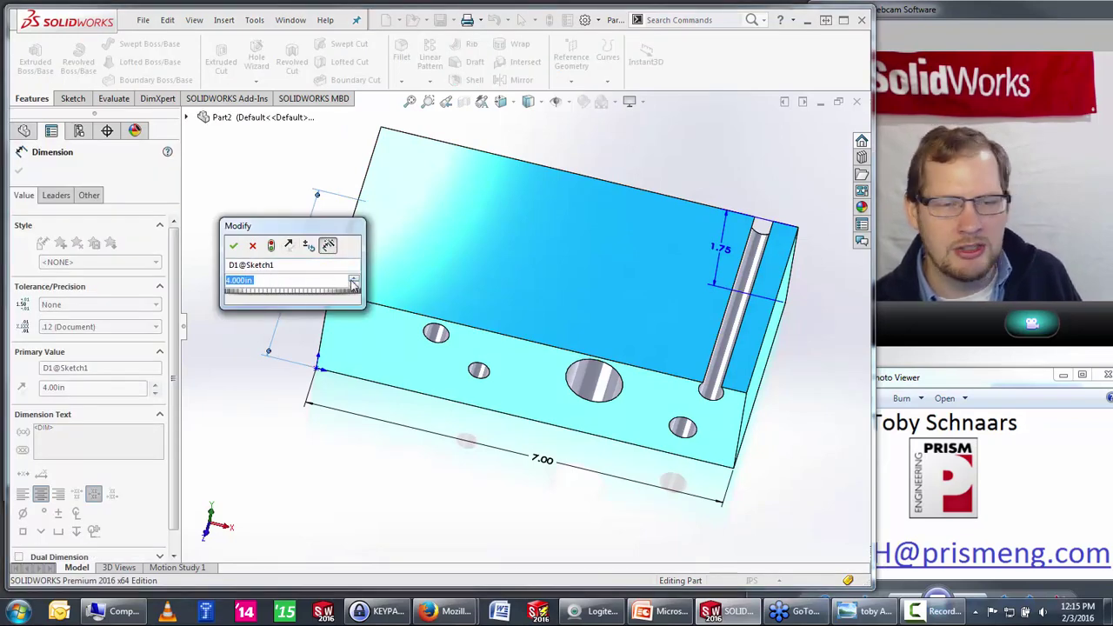
{"action": "left_click", "coordinate": [236, 246]}
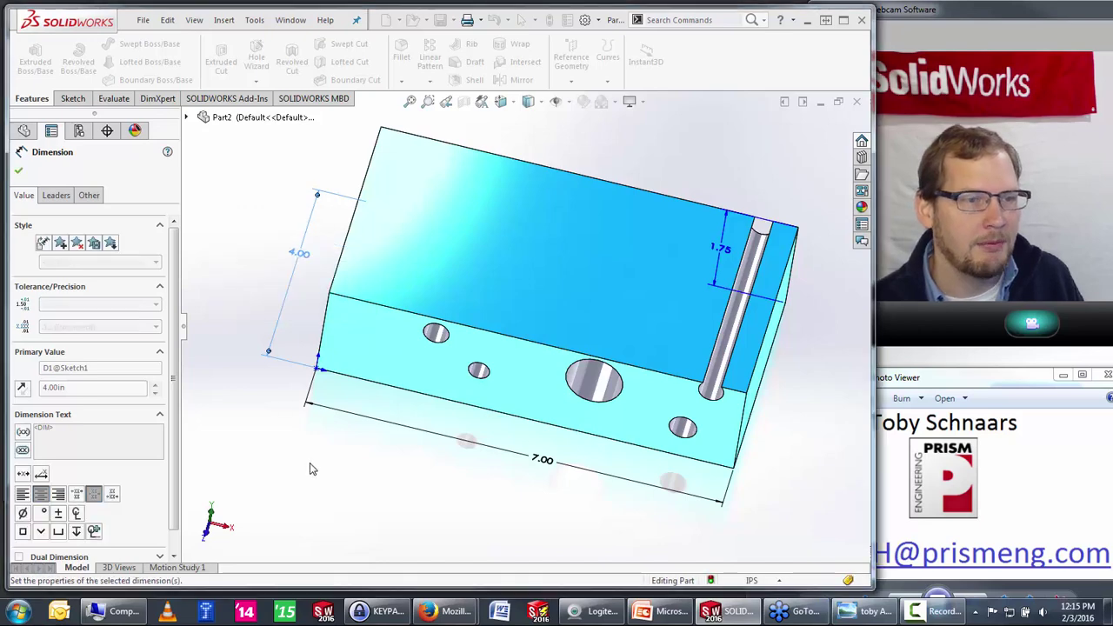
{"action": "left_click", "coordinate": [310, 467]}
Step: Select the large hole and show its cut dimensions from a more frontal view
{"action": "left_click", "coordinate": [580, 393]}
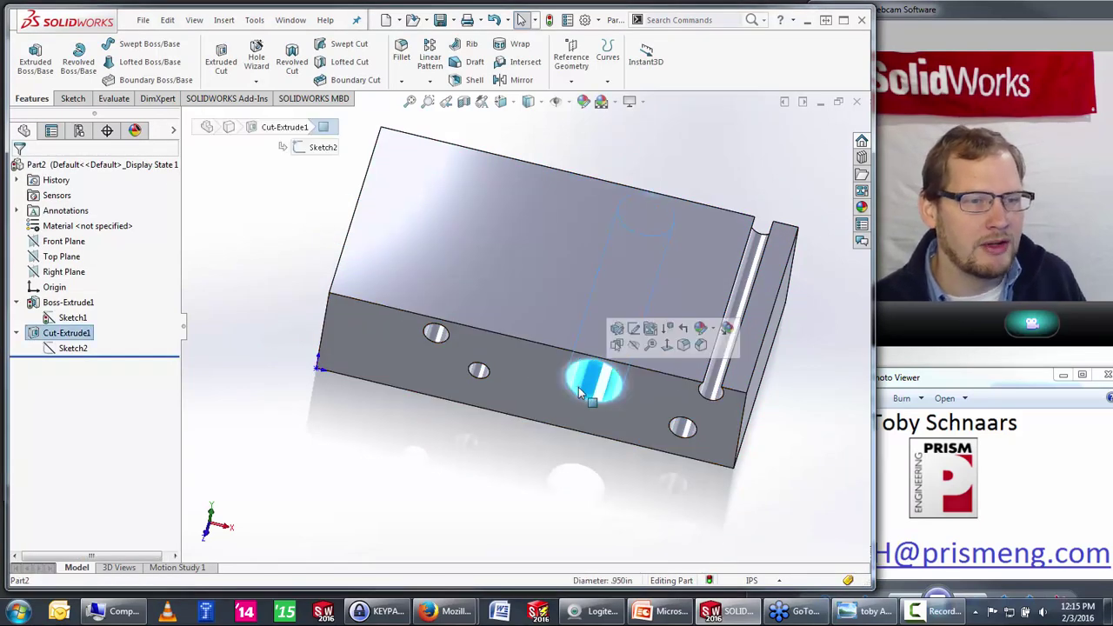
{"action": "double_click", "coordinate": [481, 376]}
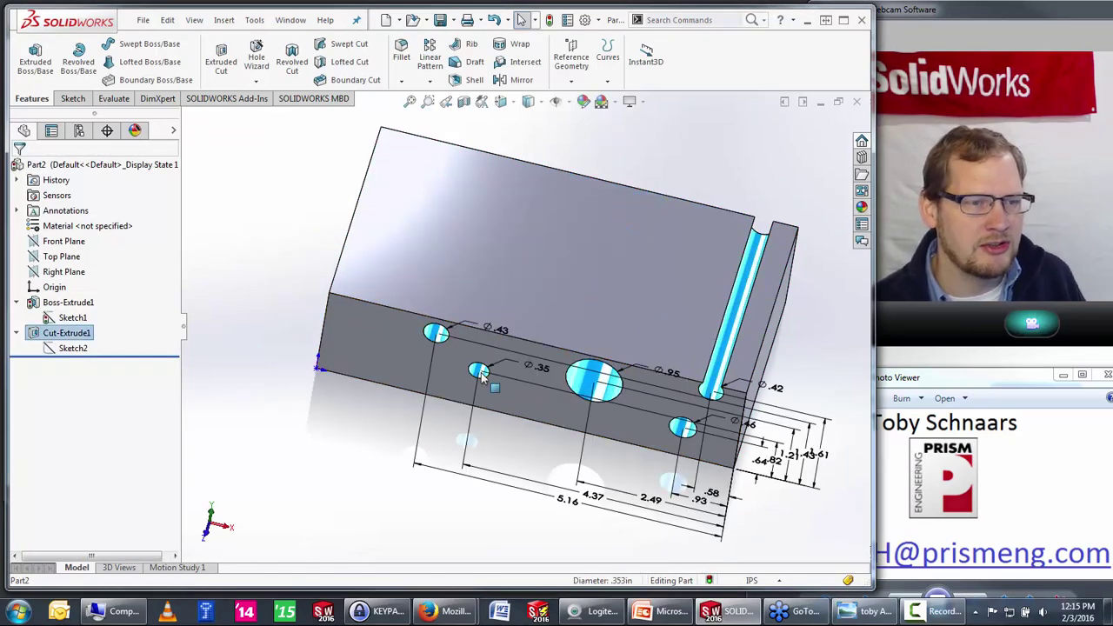
{"action": "middle_click_drag", "start_coordinate": [691, 509], "coordinate": [640, 513]}
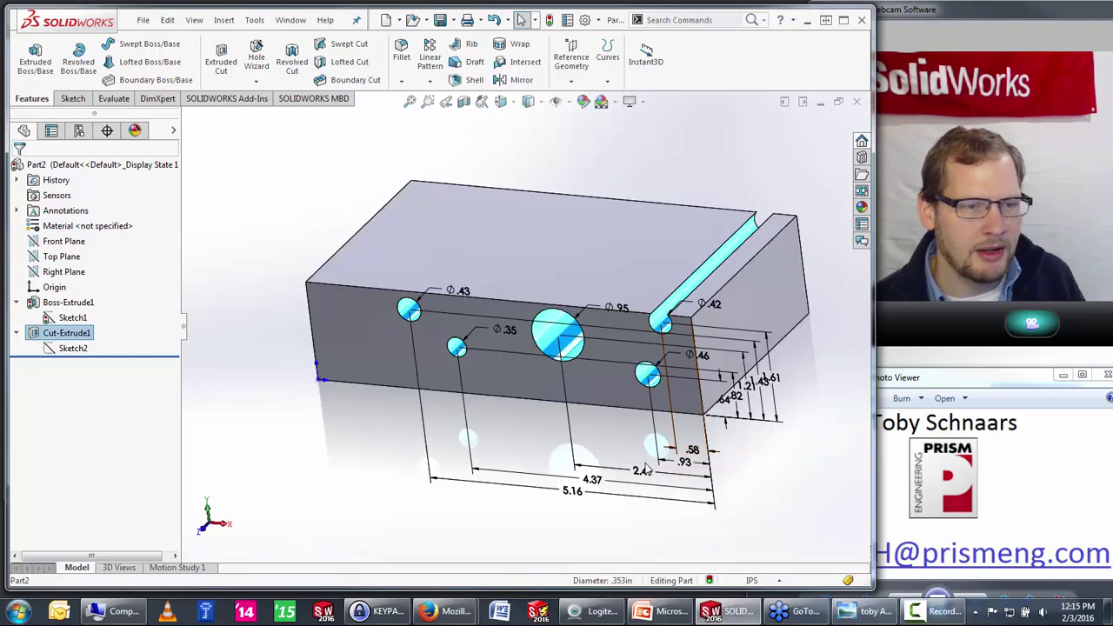
{"action": "left_click", "coordinate": [356, 431]}
Step: Edit Sketch1, check its 4.00 dimension, enable Instant2D, and bring up the tip slide
{"action": "left_click", "coordinate": [77, 319]}
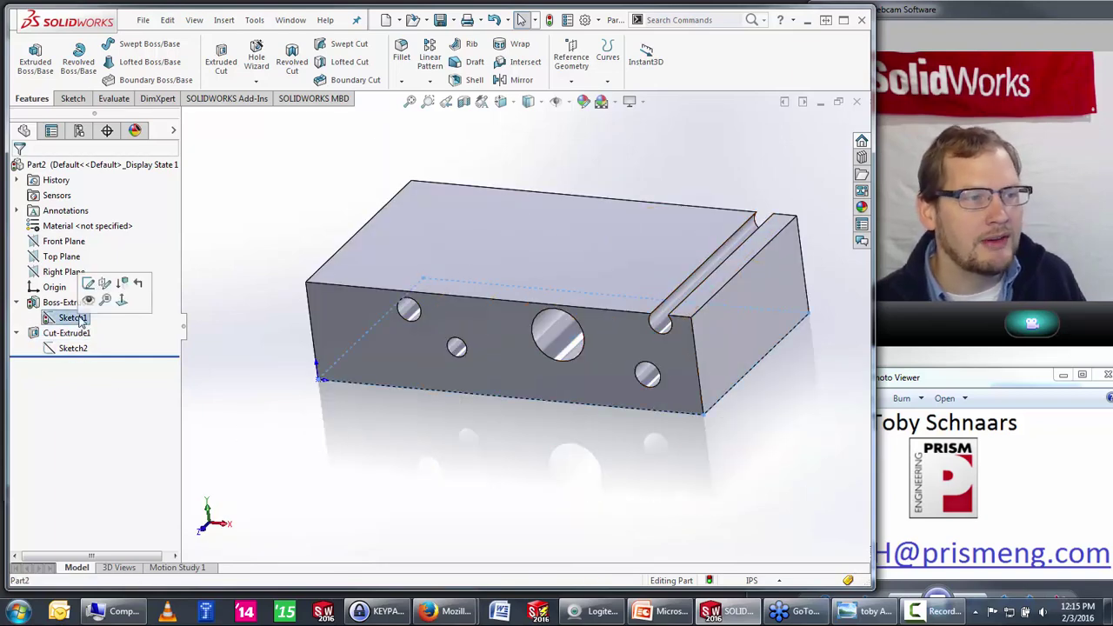
{"action": "left_click", "coordinate": [94, 288]}
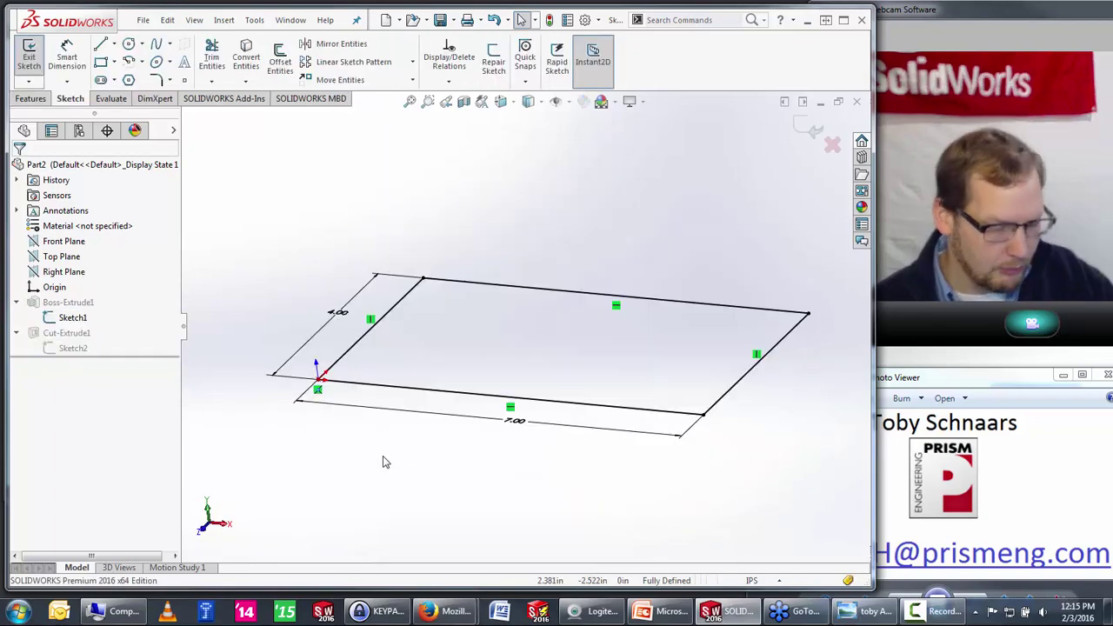
{"action": "double_click", "coordinate": [291, 315]}
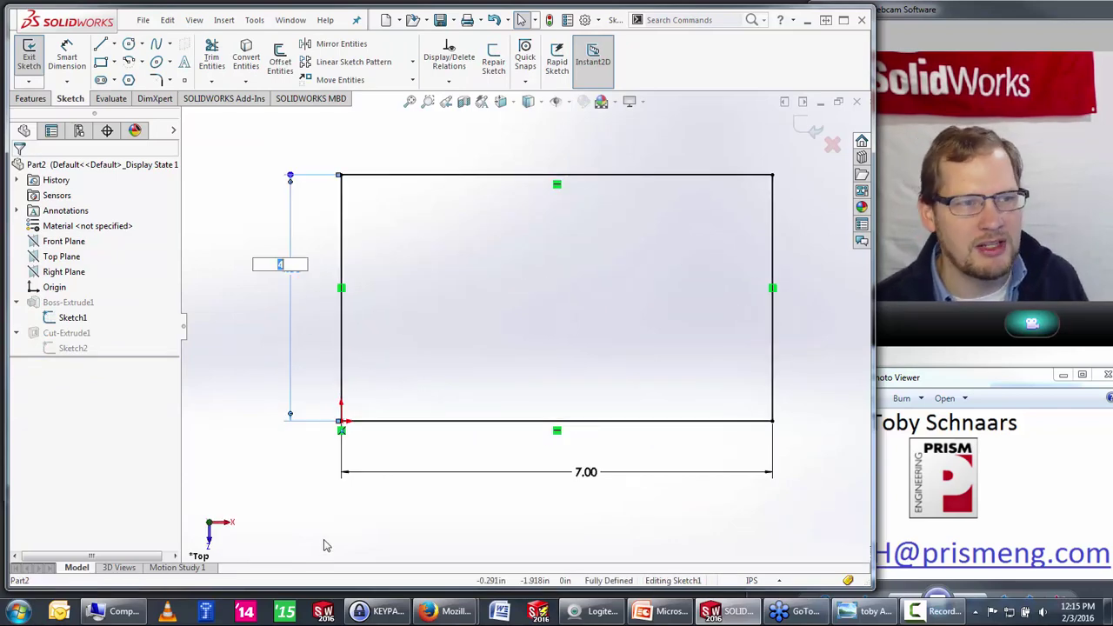
{"action": "left_click", "coordinate": [252, 362]}
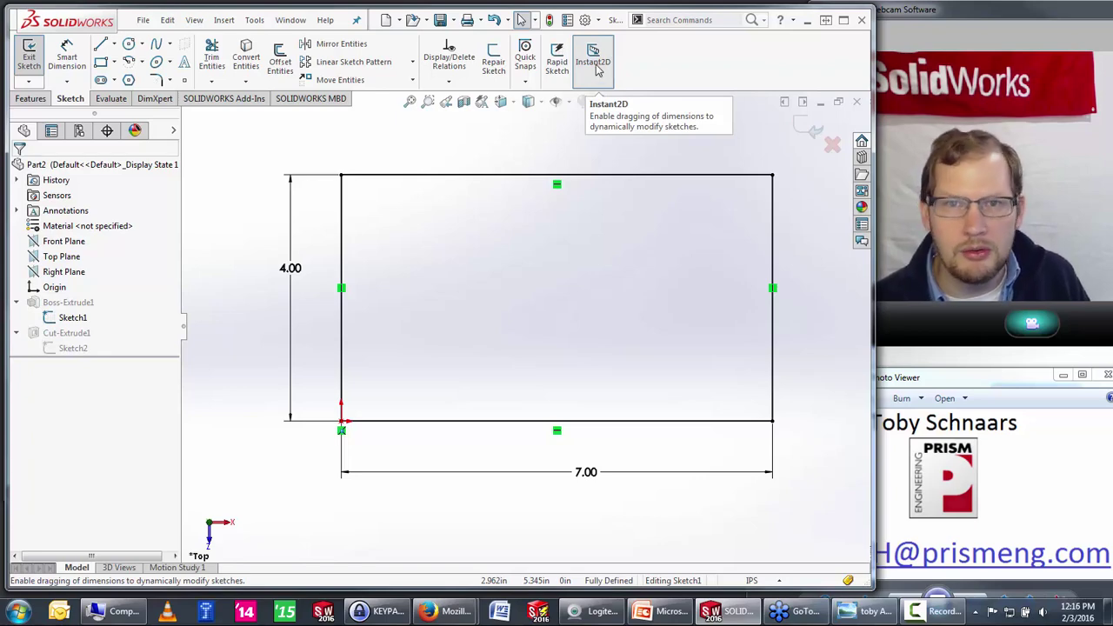
{"action": "left_click", "coordinate": [598, 70]}
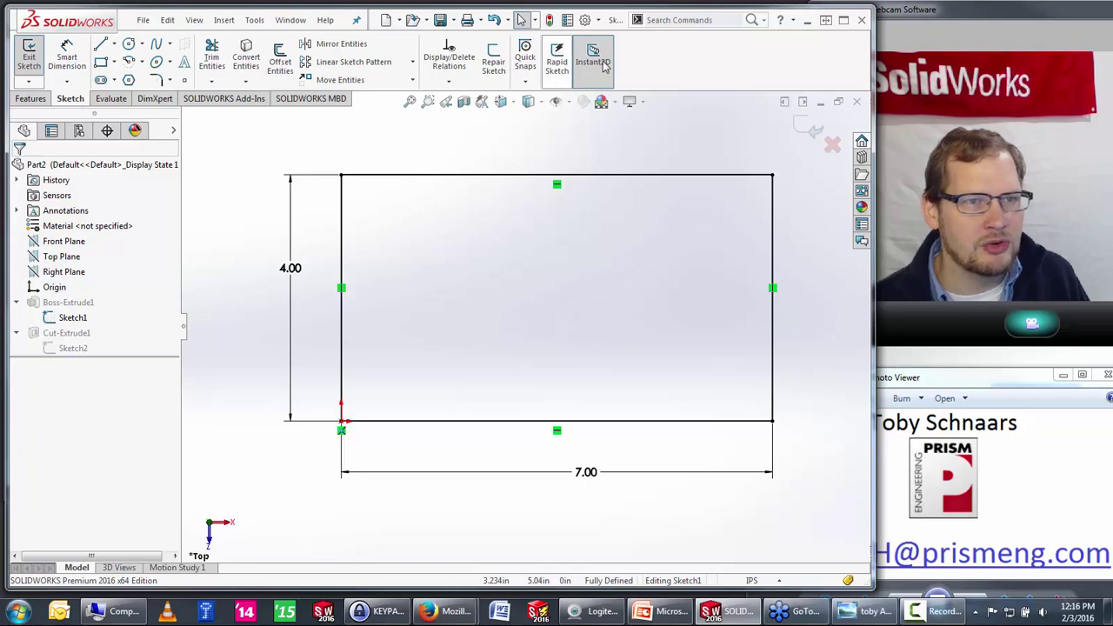
{"action": "left_click", "coordinate": [644, 611]}
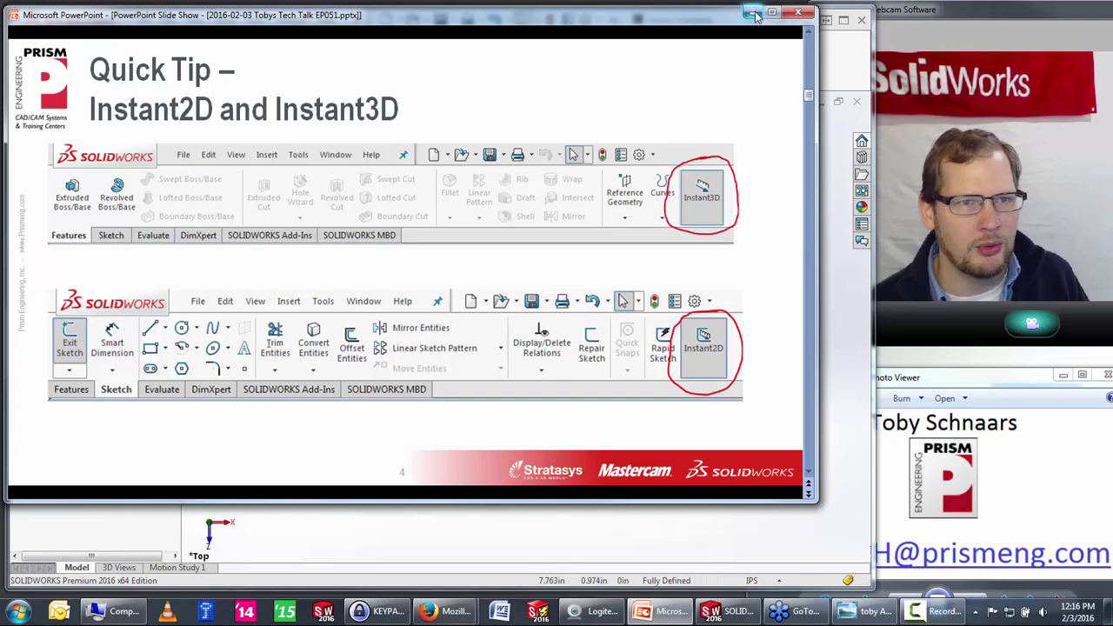
Step: Back in SOLIDWORKS, toggle Instant2D dimension dragging on and off again
{"action": "left_click", "coordinate": [753, 14]}
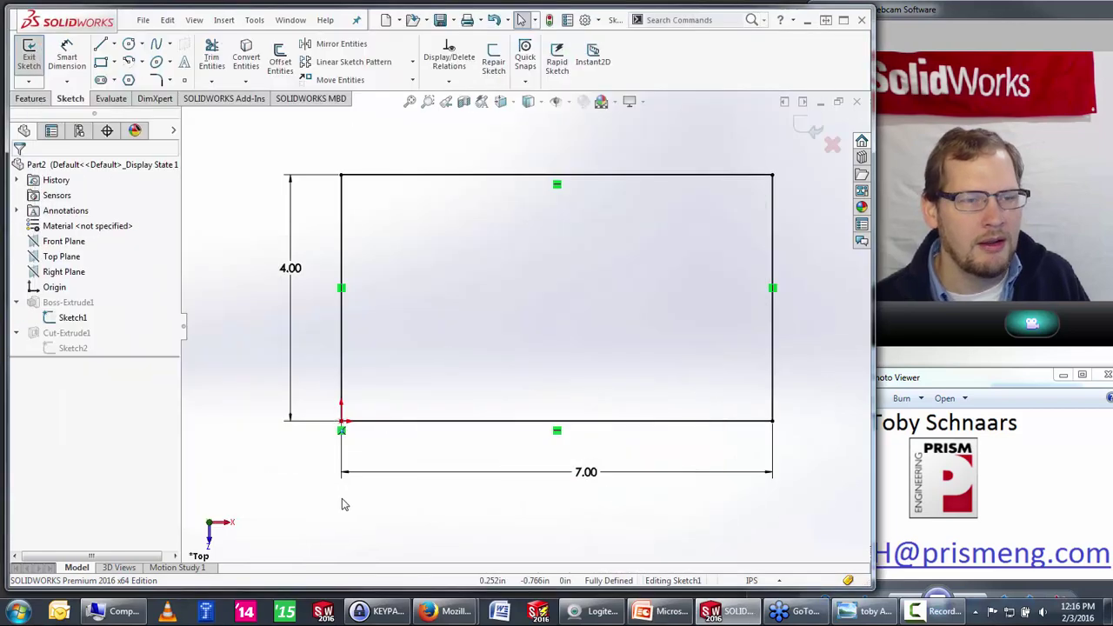
{"action": "left_click", "coordinate": [576, 80]}
{"action": "left_click", "coordinate": [291, 269]}
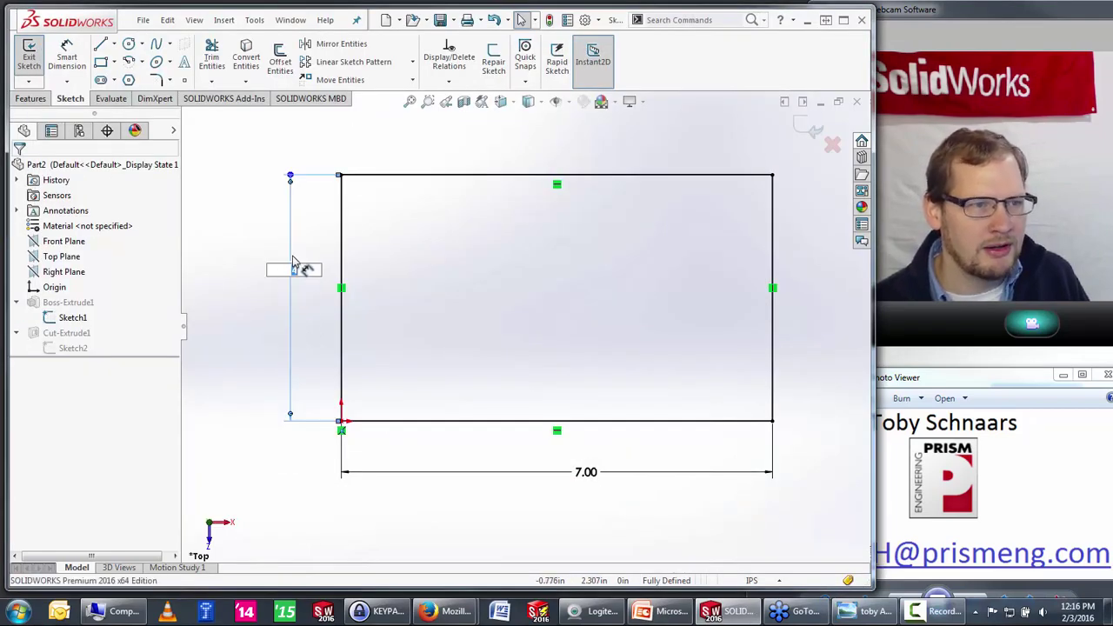
{"action": "key", "text": "Return"}
{"action": "left_click", "coordinate": [592, 61]}
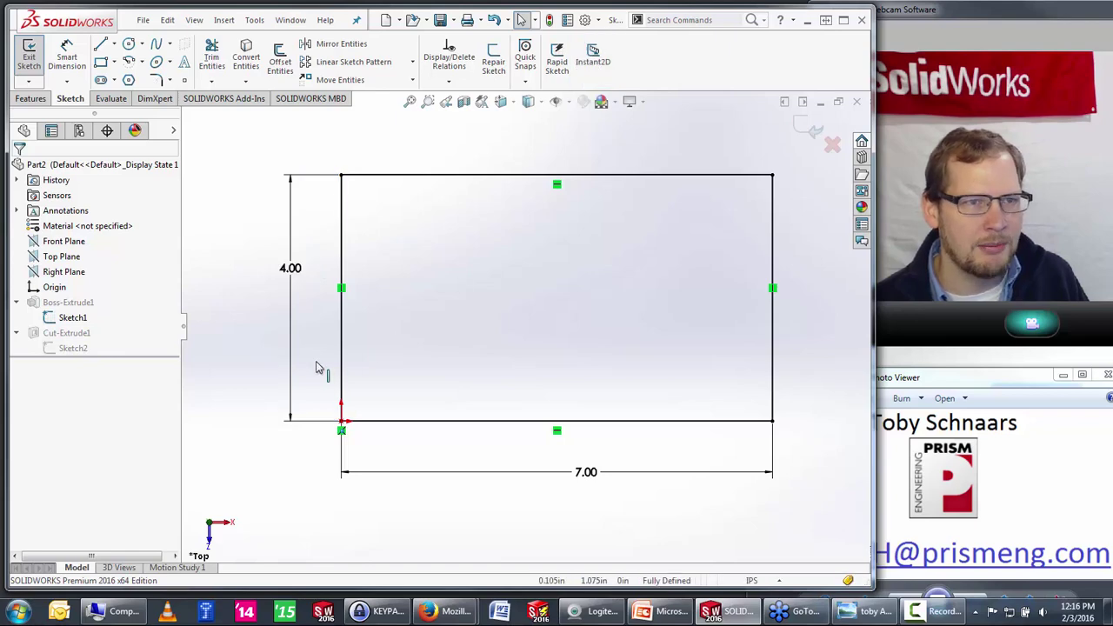
Step: Change the rectangle height from 4.00 to 3.00 and exit the sketch to rebuild
{"action": "left_click_drag", "start_coordinate": [292, 359], "coordinate": [300, 308]}
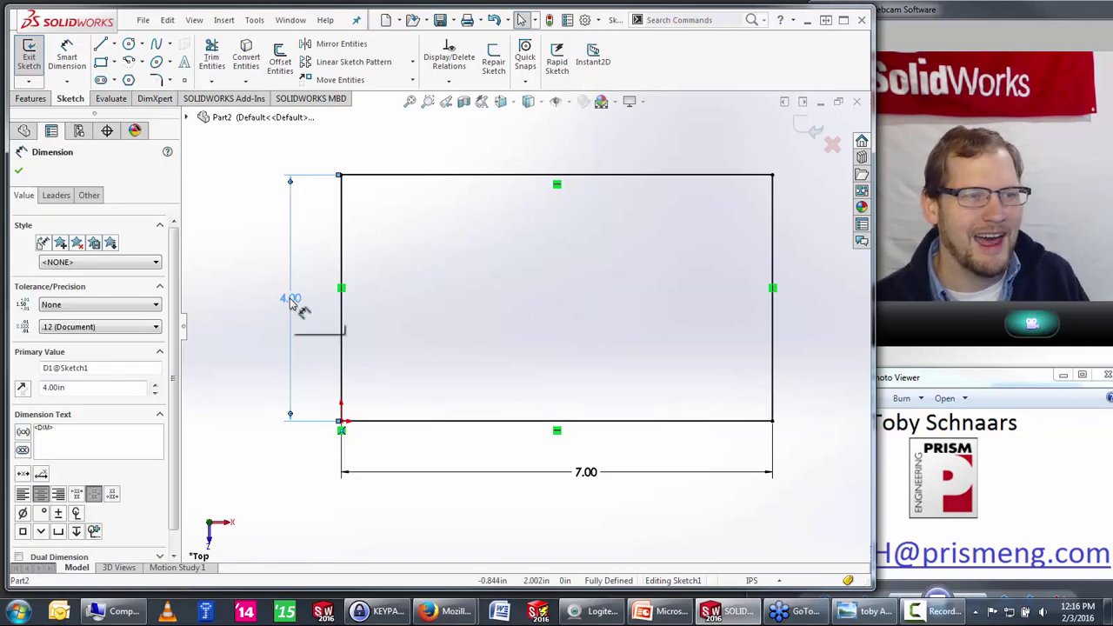
{"action": "double_click", "coordinate": [292, 309]}
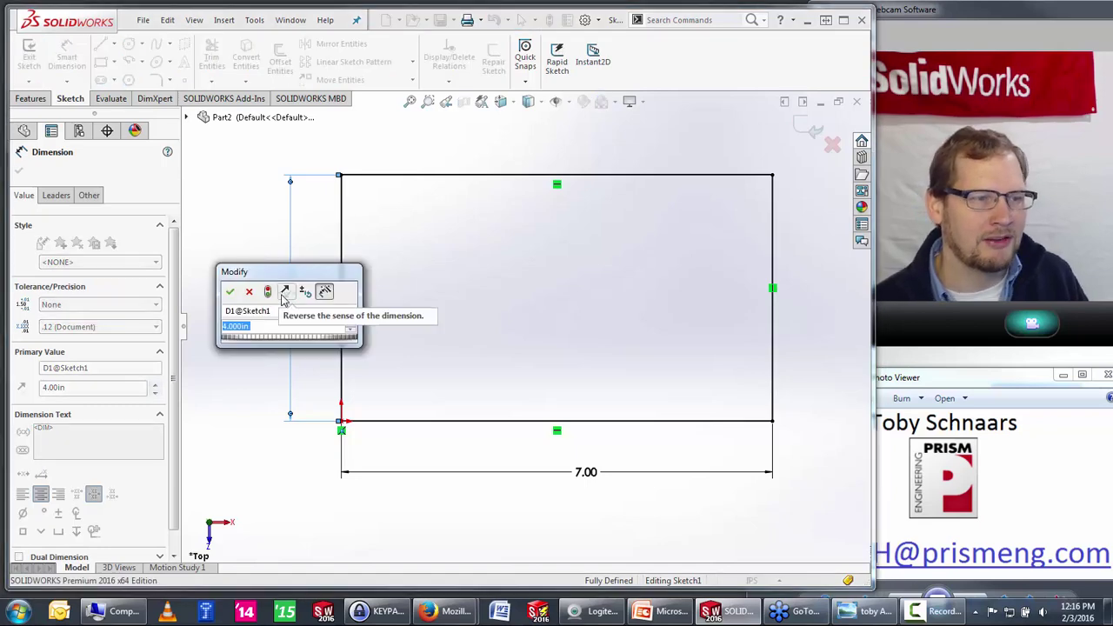
{"action": "type", "text": "3"}
{"action": "key", "text": "Return"}
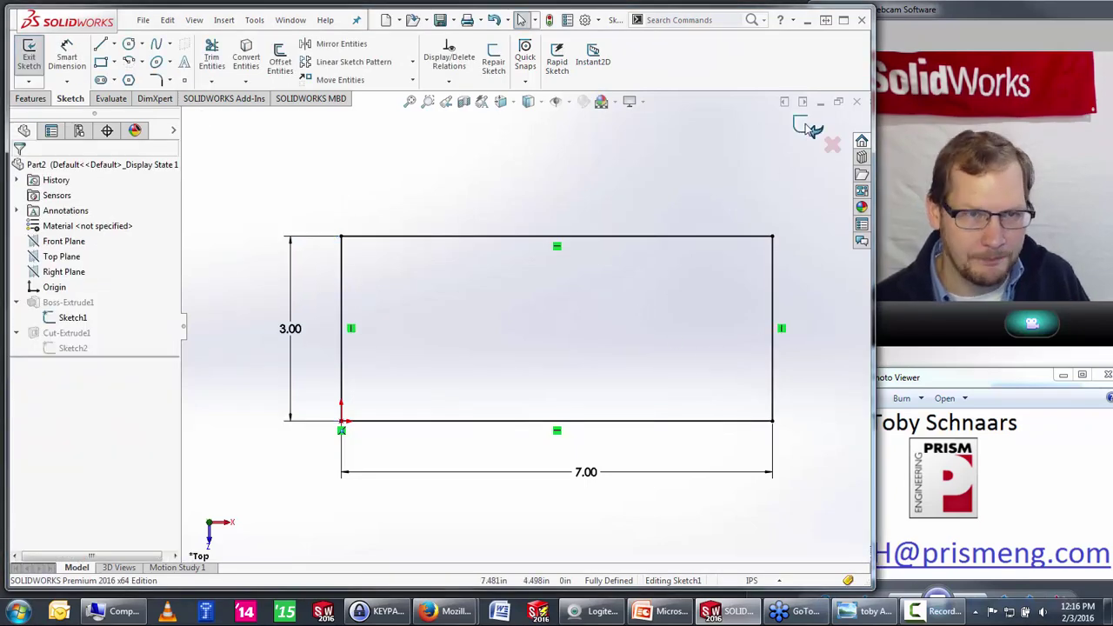
{"action": "left_click", "coordinate": [813, 130]}
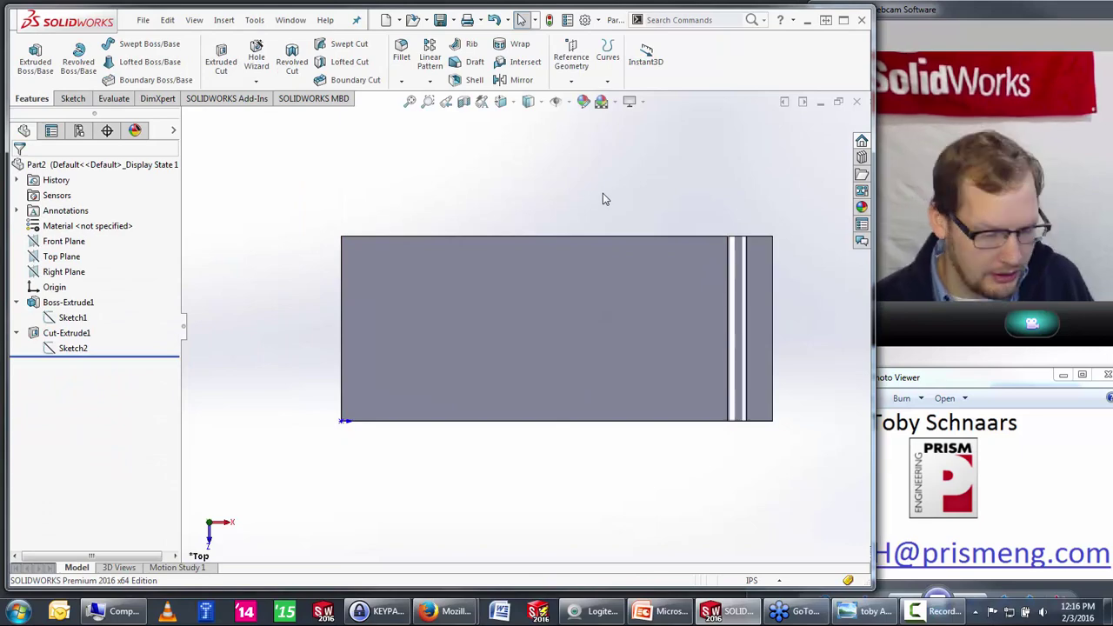
Step: Switch the shortened, slotted block to isometric view with Ctrl+7
{"action": "key", "text": "ctrl+7"}
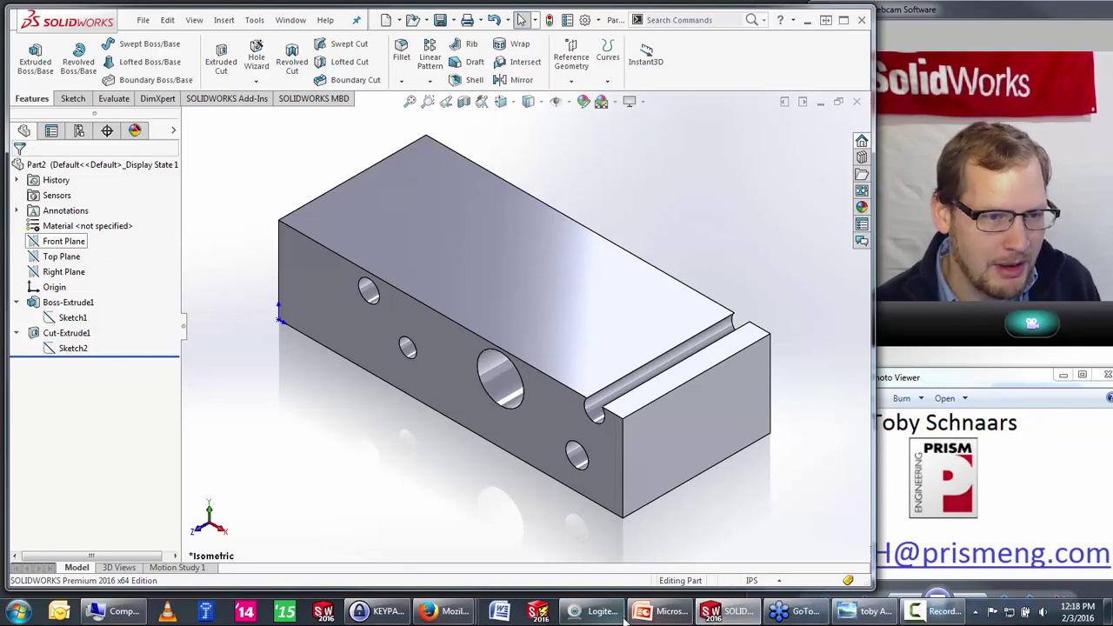
Step: Advance the tips to slide 5 on Instant2D and the hole wizard, then return to SOLIDWORKS
{"action": "left_click", "coordinate": [435, 465]}
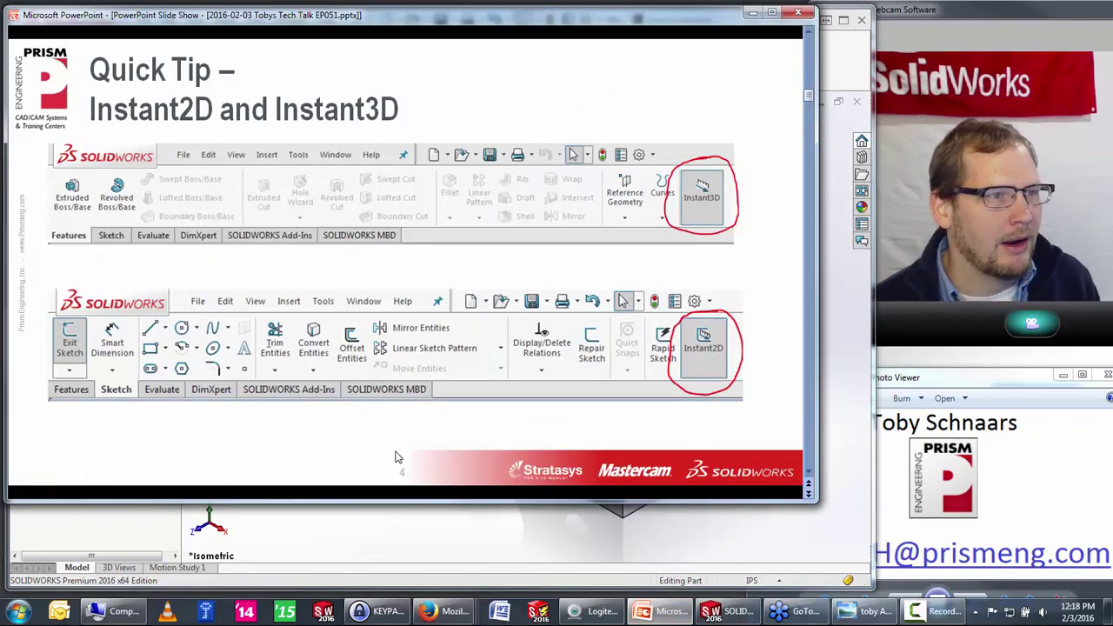
{"action": "left_click", "coordinate": [413, 321]}
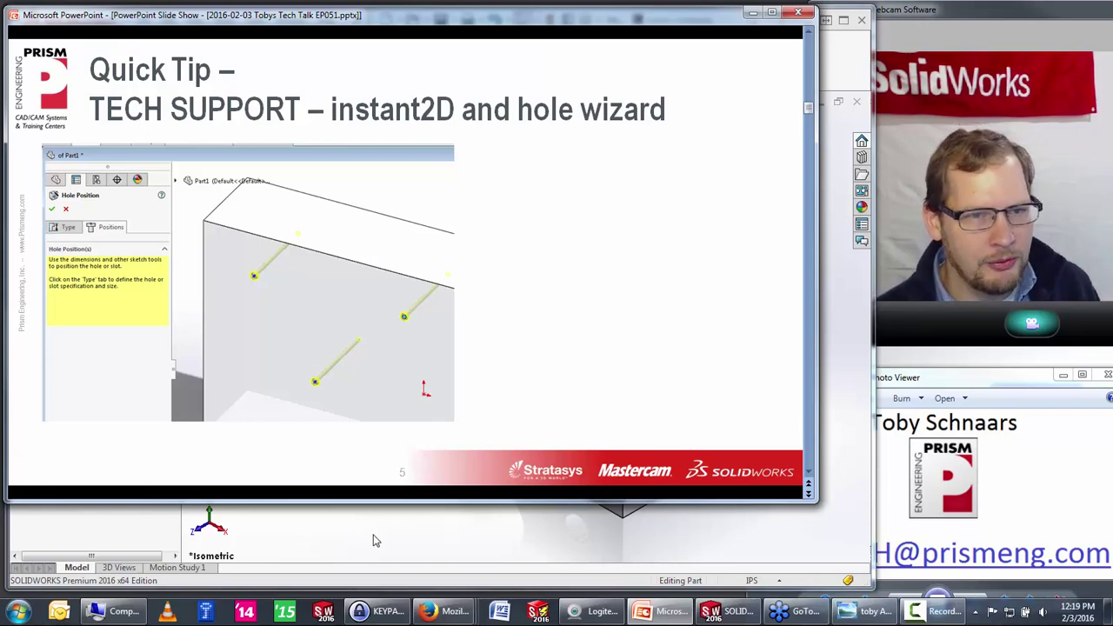
{"action": "left_click", "coordinate": [412, 542]}
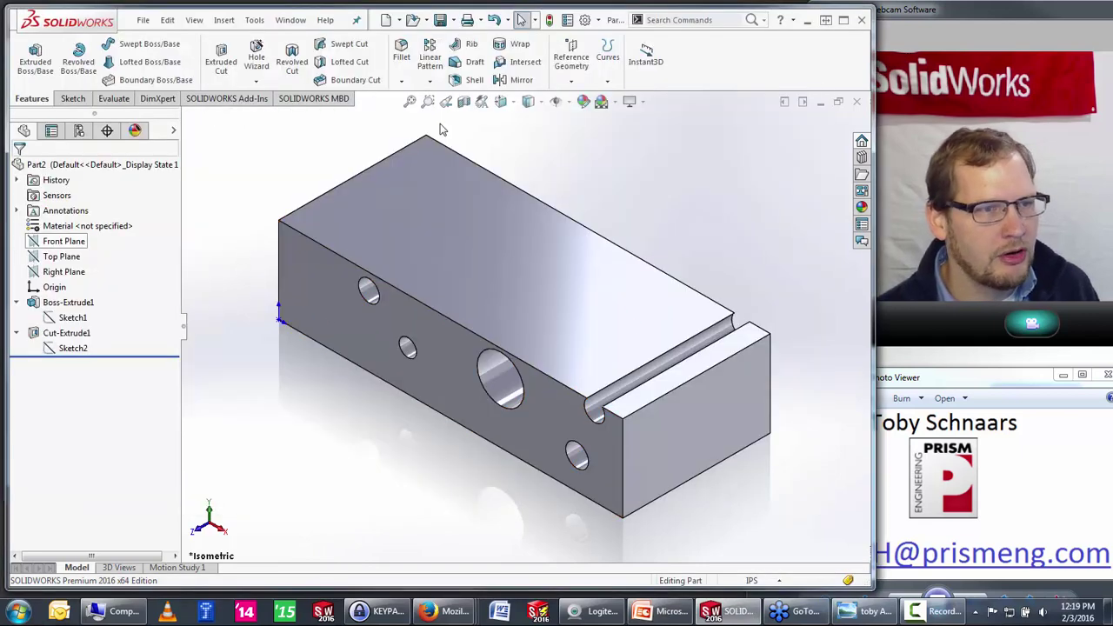
Step: Sketch a centre rectangle on the block's top face as Sketch3, then start the Hole Wizard
{"action": "left_click", "coordinate": [493, 226]}
{"action": "left_click", "coordinate": [526, 188]}
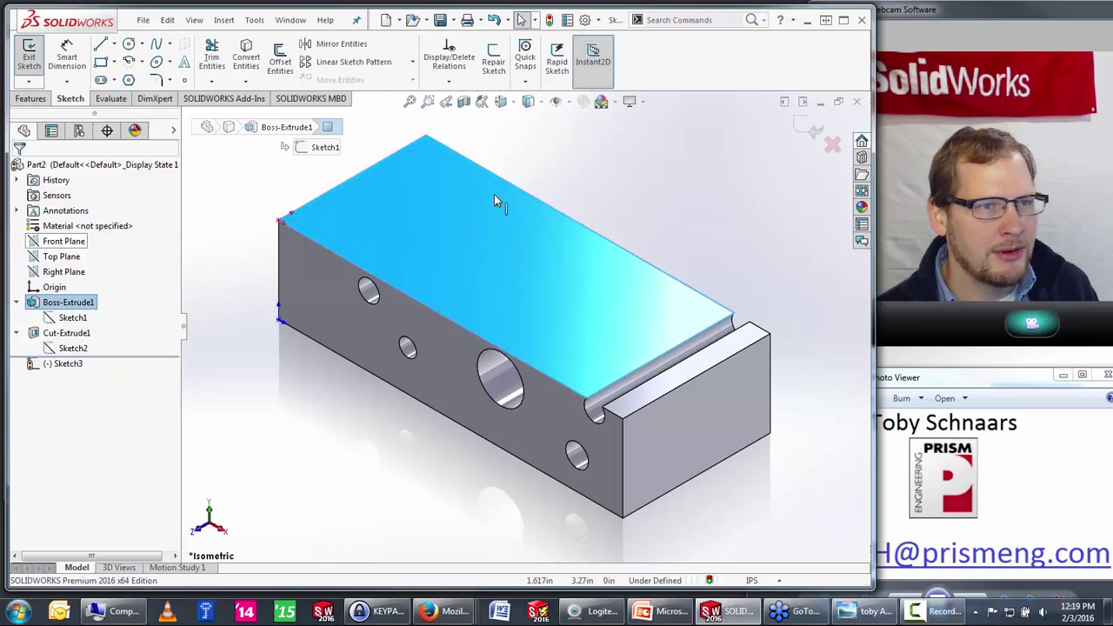
{"action": "left_click", "coordinate": [101, 62]}
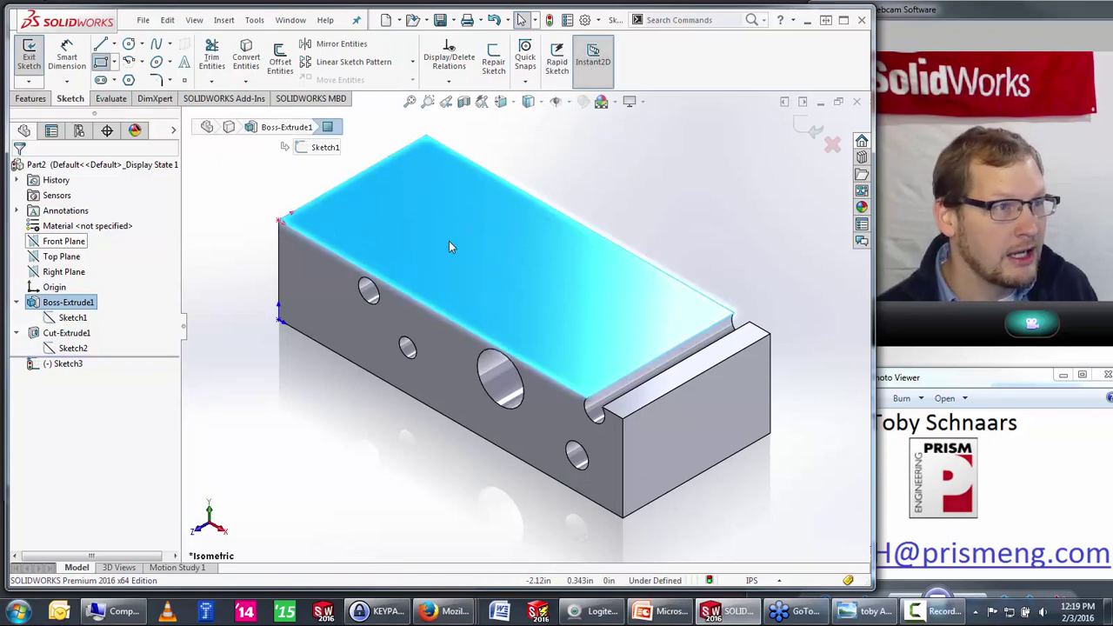
{"action": "left_click", "coordinate": [584, 277]}
{"action": "left_click", "coordinate": [611, 342]}
{"action": "key", "text": "Escape"}
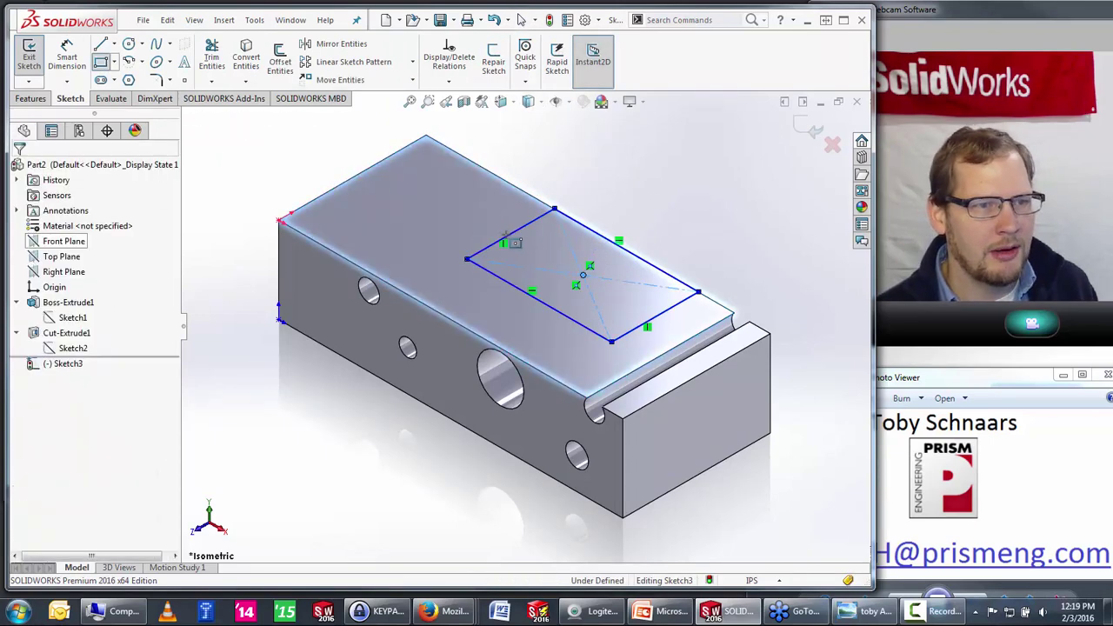
{"action": "left_click", "coordinate": [813, 129]}
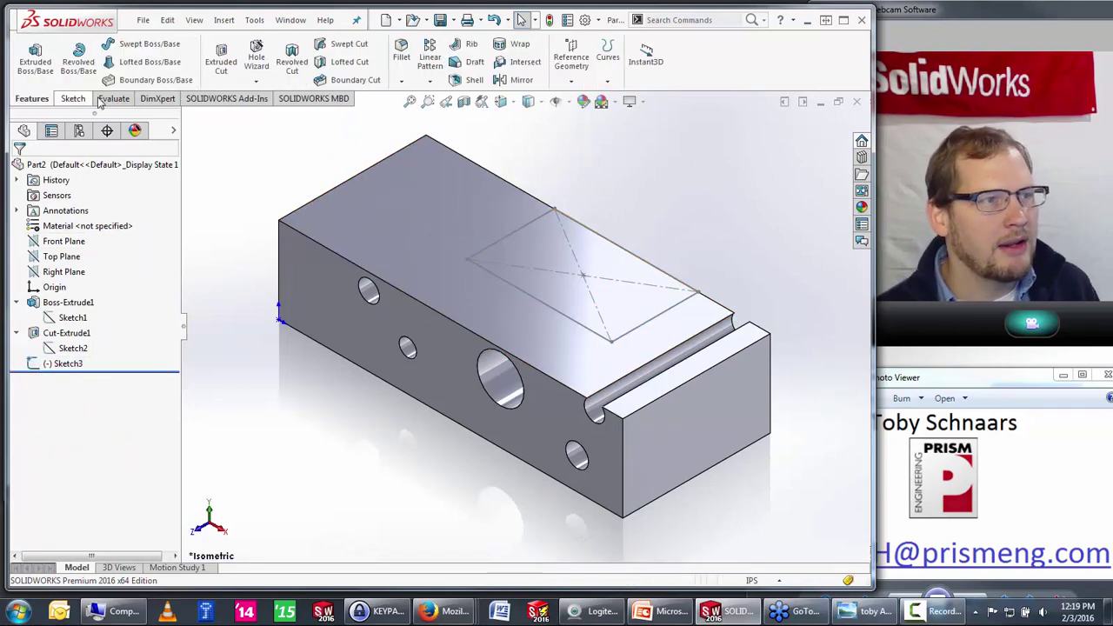
{"action": "left_click", "coordinate": [257, 56]}
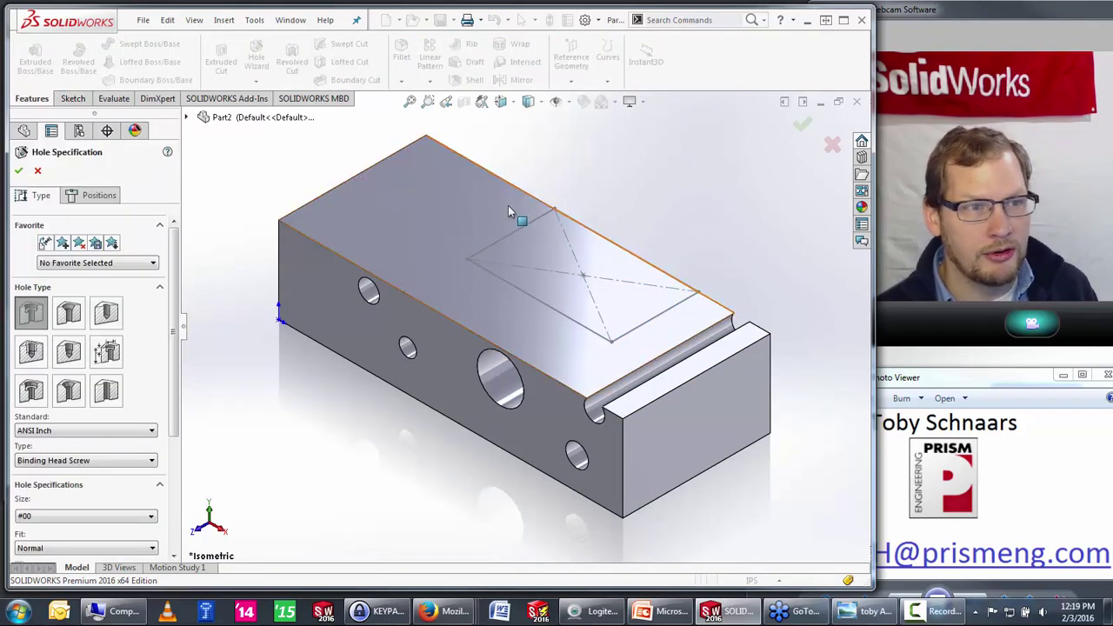
Step: Set the hole size to #6 and place three hole points on the top face
{"action": "left_click", "coordinate": [71, 518]}
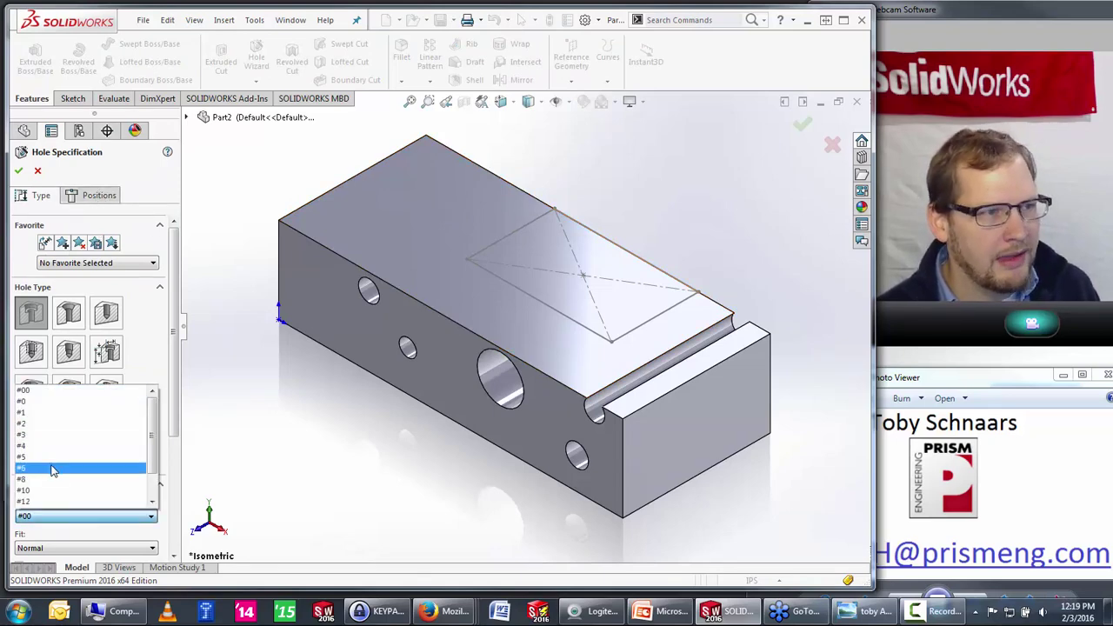
{"action": "left_click", "coordinate": [57, 470]}
{"action": "left_click", "coordinate": [98, 195]}
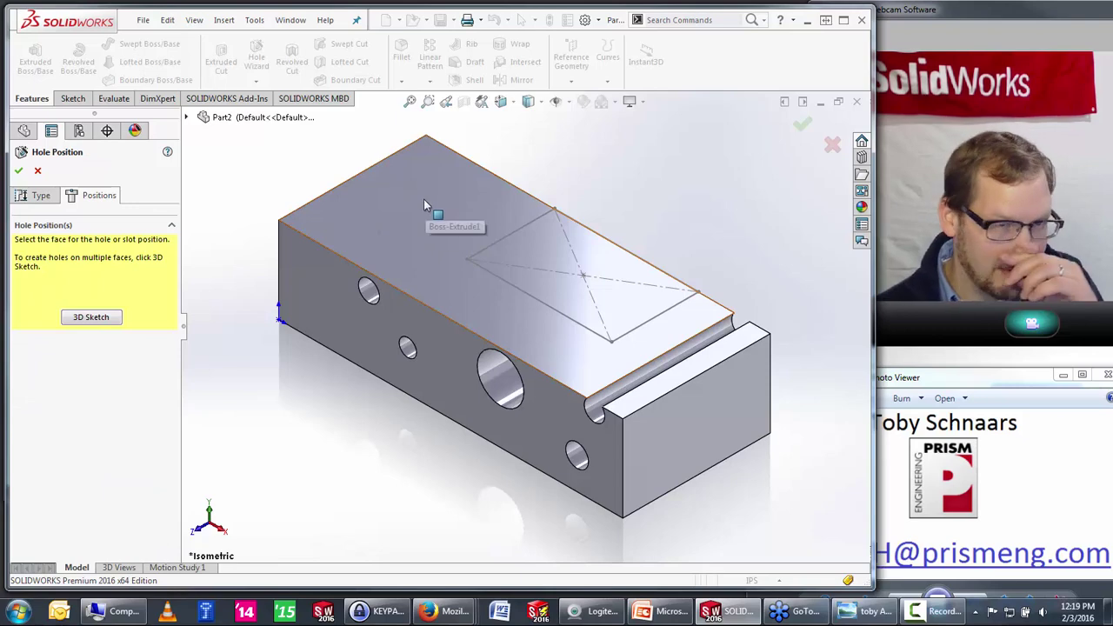
{"action": "left_click", "coordinate": [424, 199]}
{"action": "left_click", "coordinate": [422, 189]}
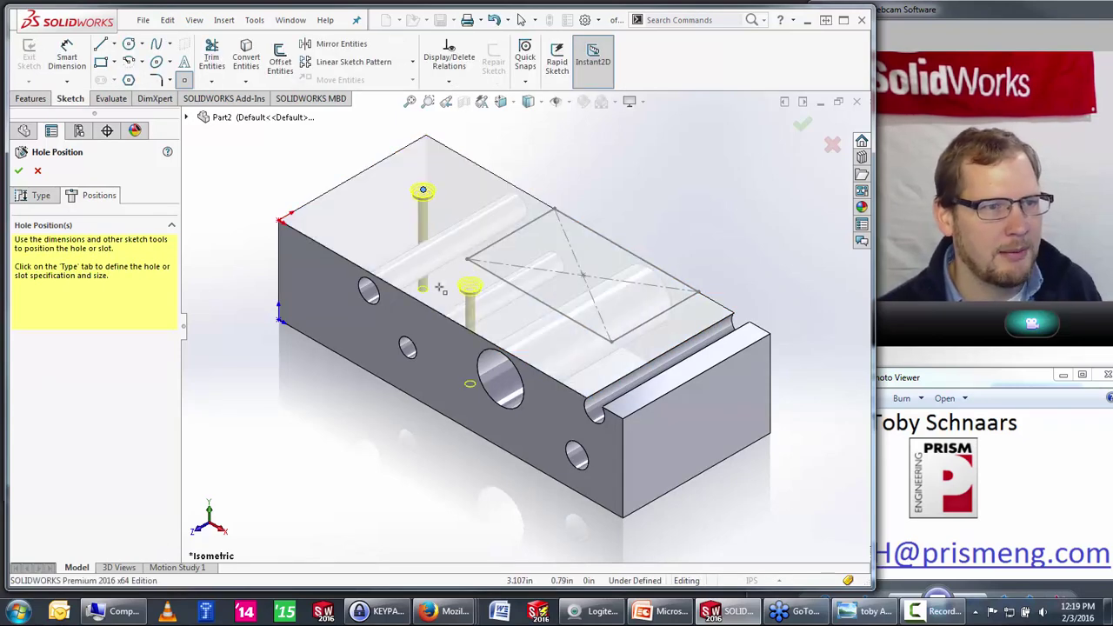
{"action": "left_click", "coordinate": [422, 262]}
{"action": "left_click", "coordinate": [487, 308]}
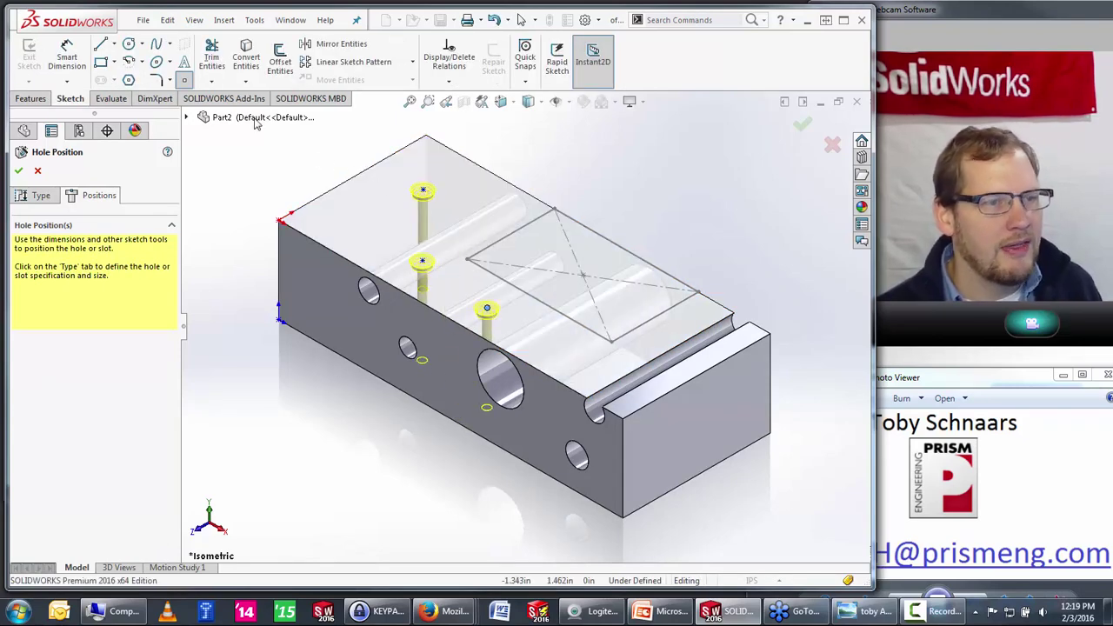
Step: Try dimensioning the first hole point, then delete the unwanted dimension
{"action": "left_click", "coordinate": [78, 57]}
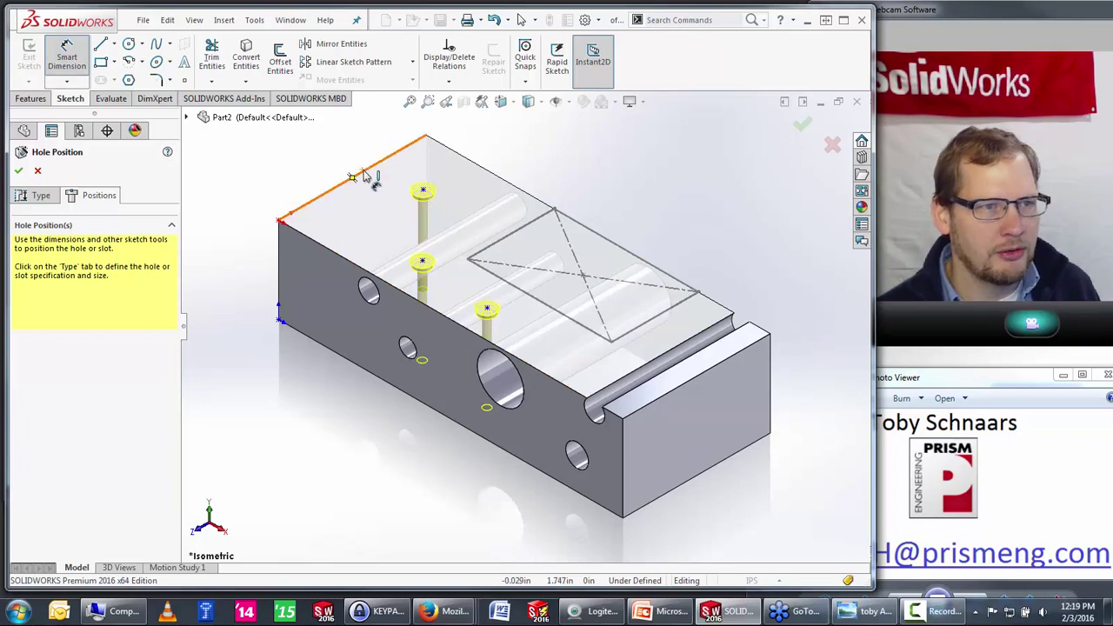
{"action": "left_click", "coordinate": [422, 189]}
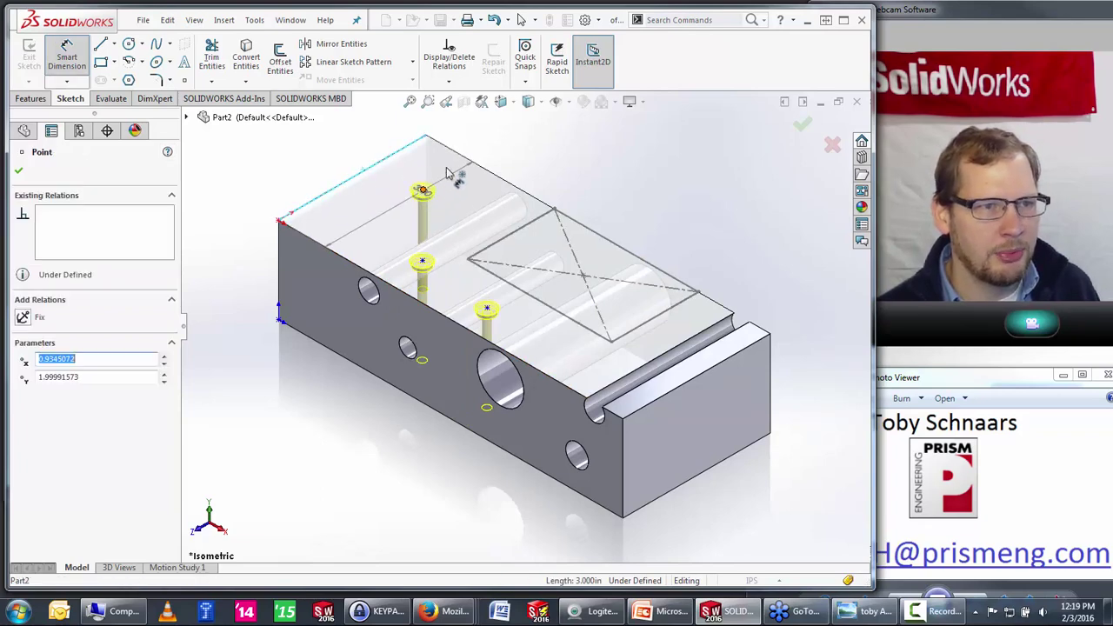
{"action": "left_click", "coordinate": [549, 159]}
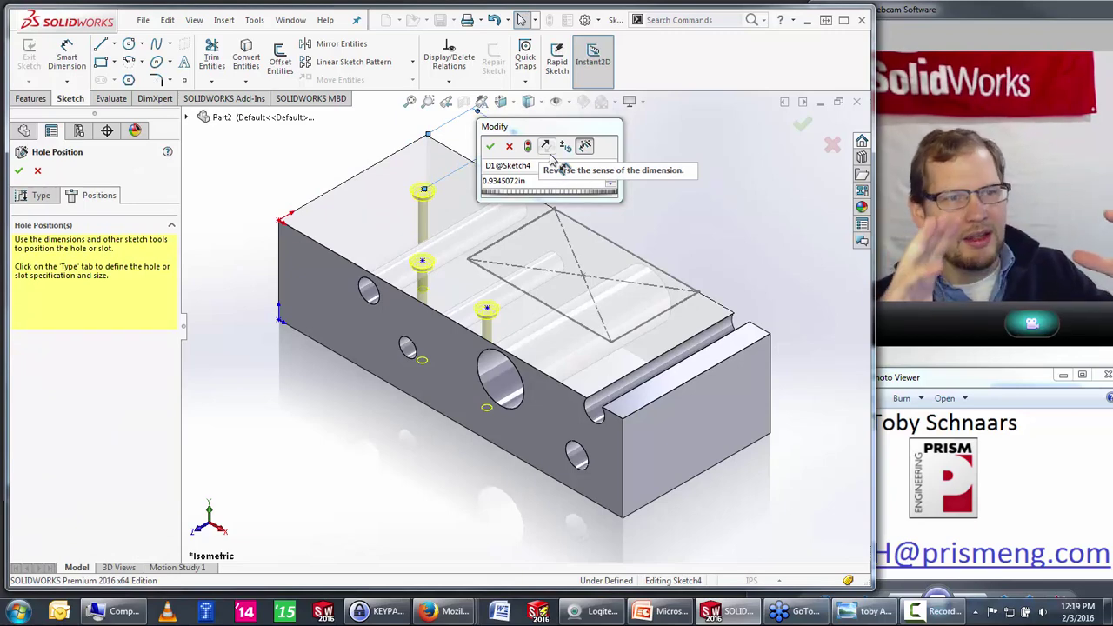
{"action": "left_click", "coordinate": [548, 153]}
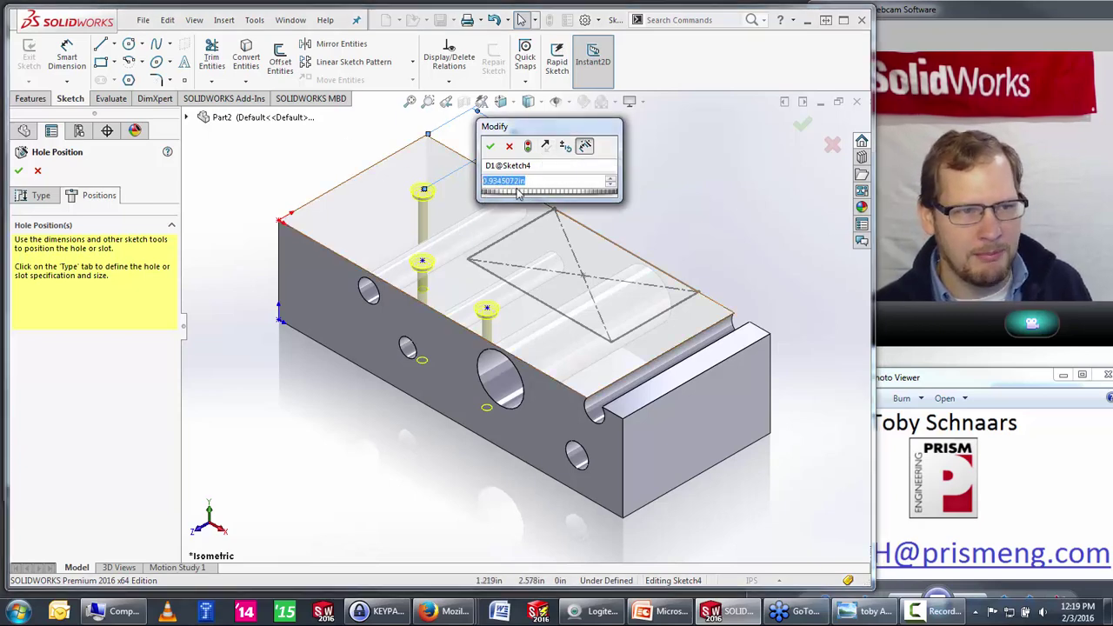
{"action": "left_click", "coordinate": [501, 180]}
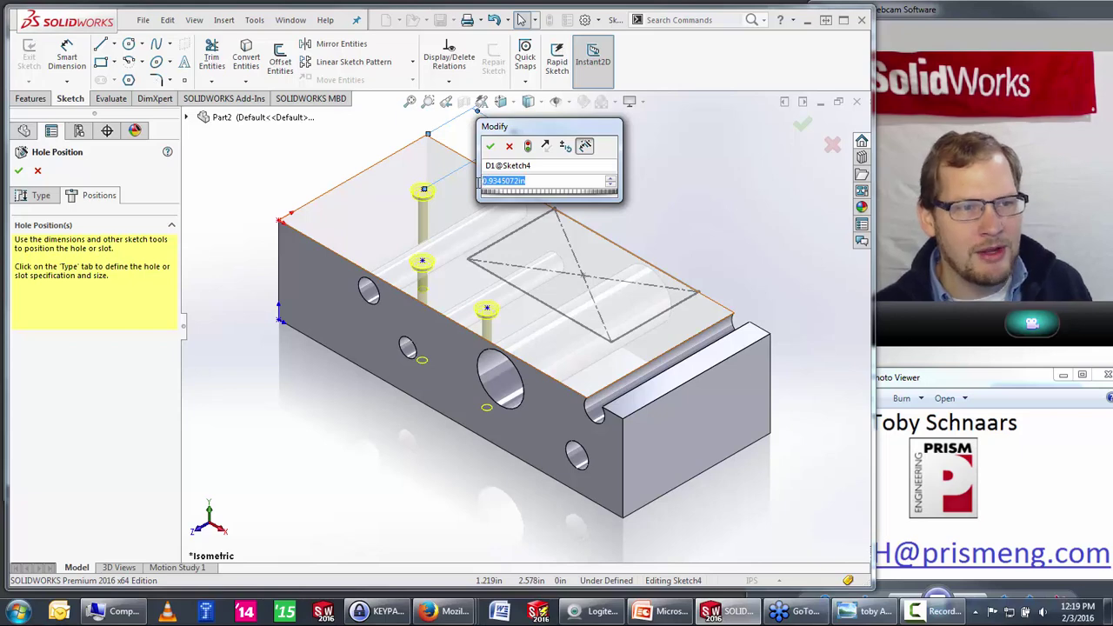
{"action": "left_click", "coordinate": [509, 145]}
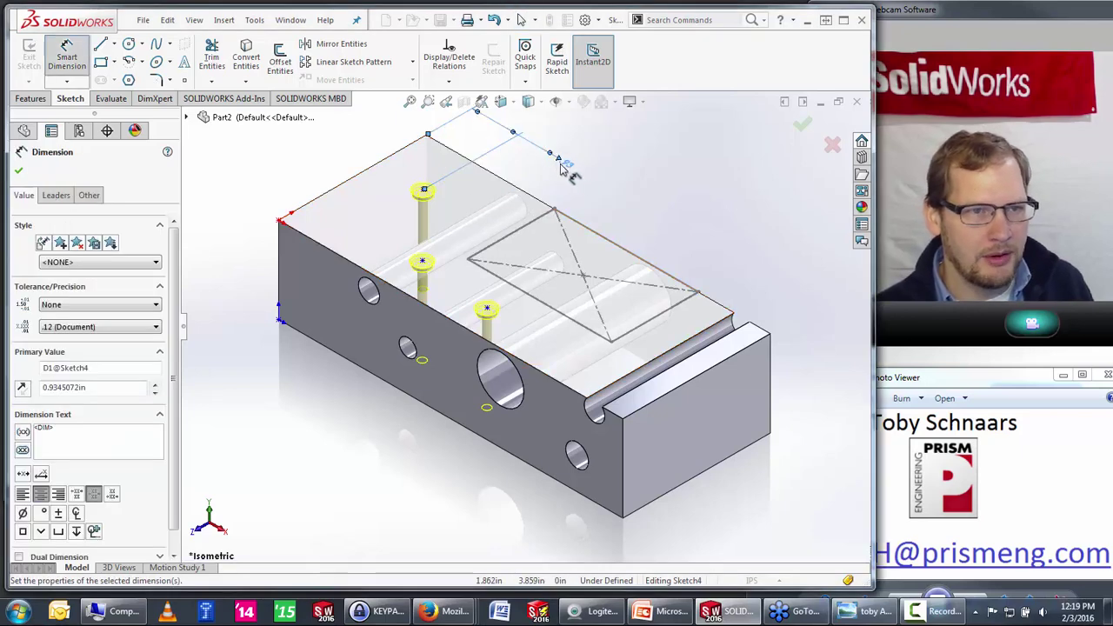
{"action": "key", "text": "Delete"}
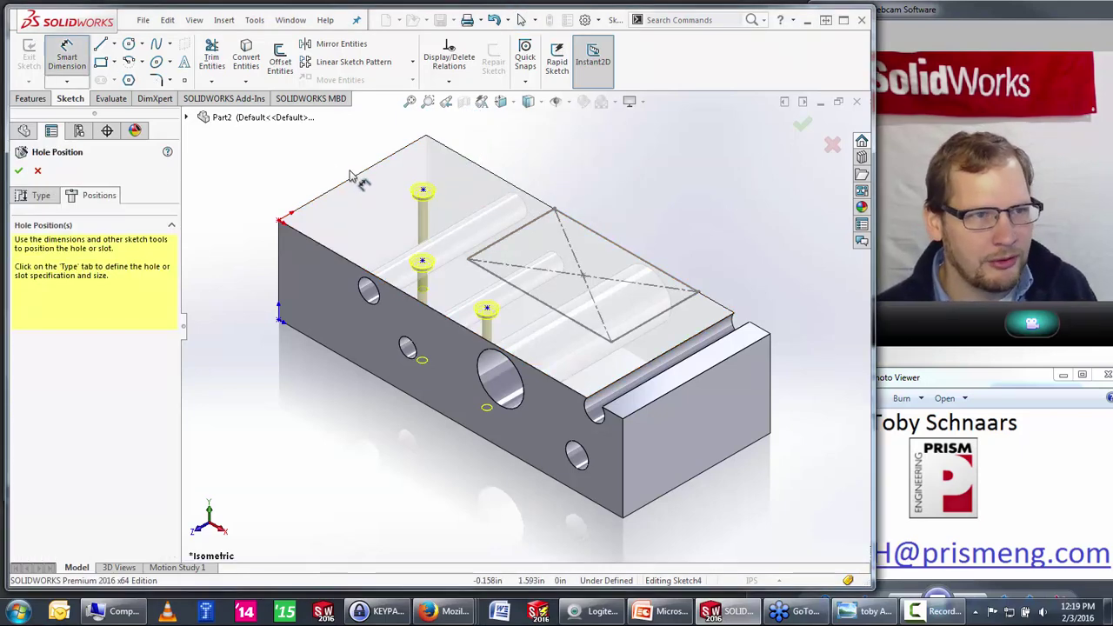
Step: Dimension from the top edge to the first hole, enable Instant2D, then delete that dimension
{"action": "left_click", "coordinate": [360, 175]}
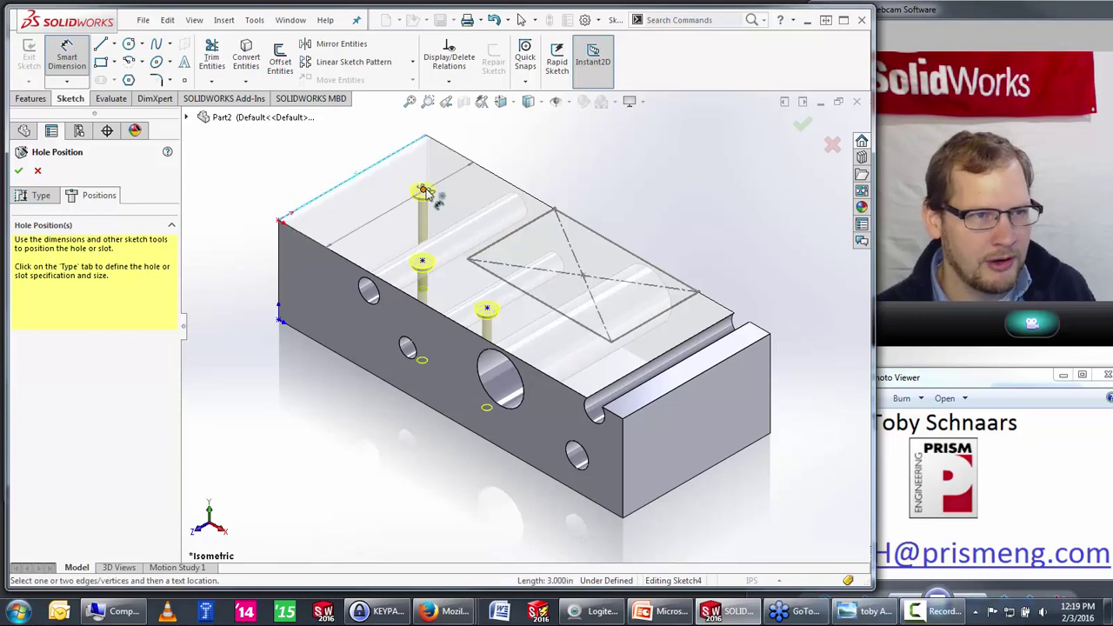
{"action": "left_click", "coordinate": [422, 189]}
{"action": "left_click", "coordinate": [552, 170]}
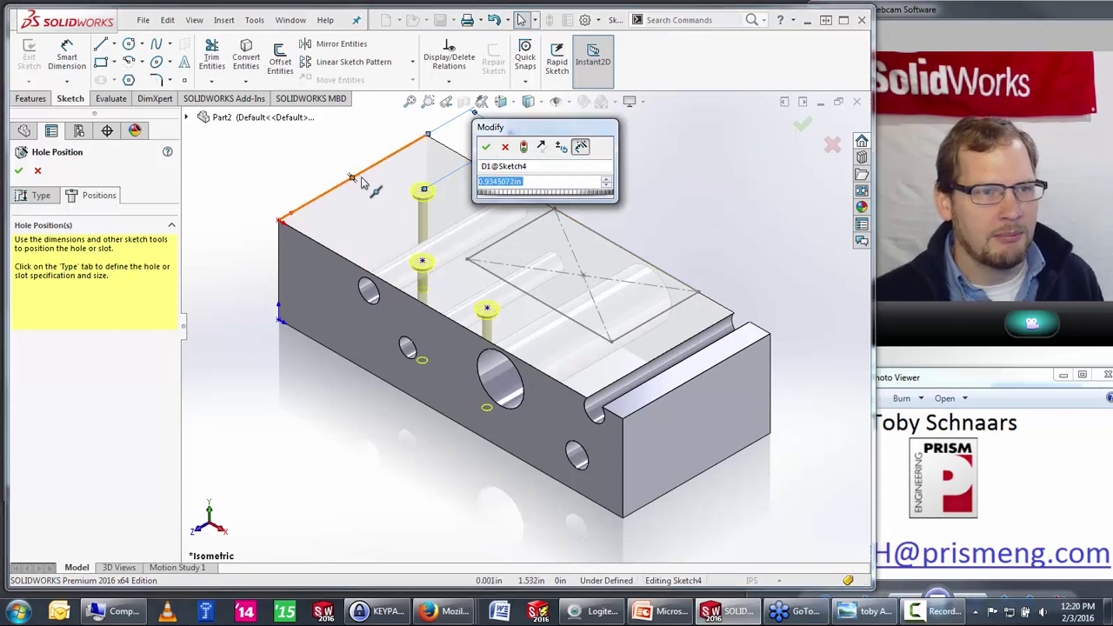
{"action": "left_click_drag", "start_coordinate": [518, 130], "coordinate": [265, 142]}
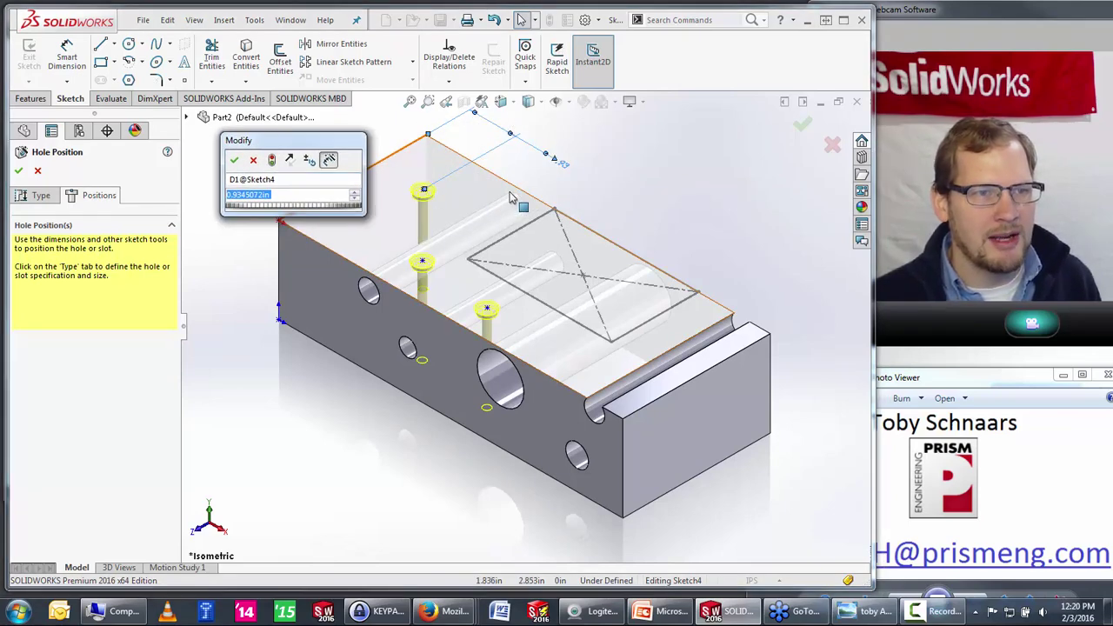
{"action": "left_click", "coordinate": [591, 66]}
{"action": "left_click", "coordinate": [563, 163]}
{"action": "key", "text": "Delete"}
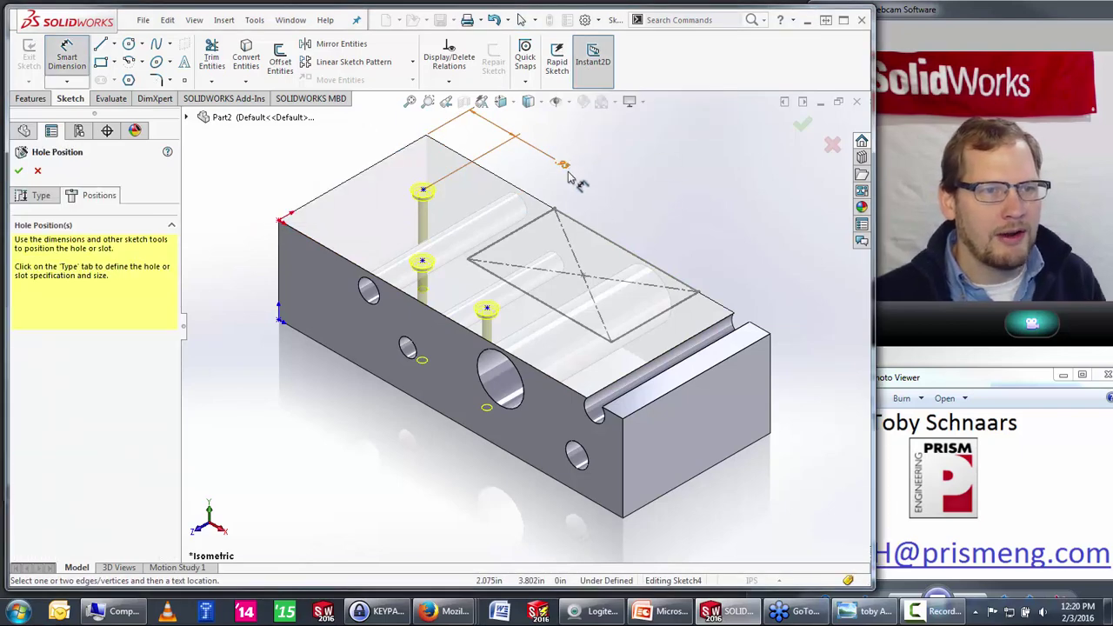
Step: Dimension the first hole's centre 1 in from the block's top edge
{"action": "left_click", "coordinate": [77, 68]}
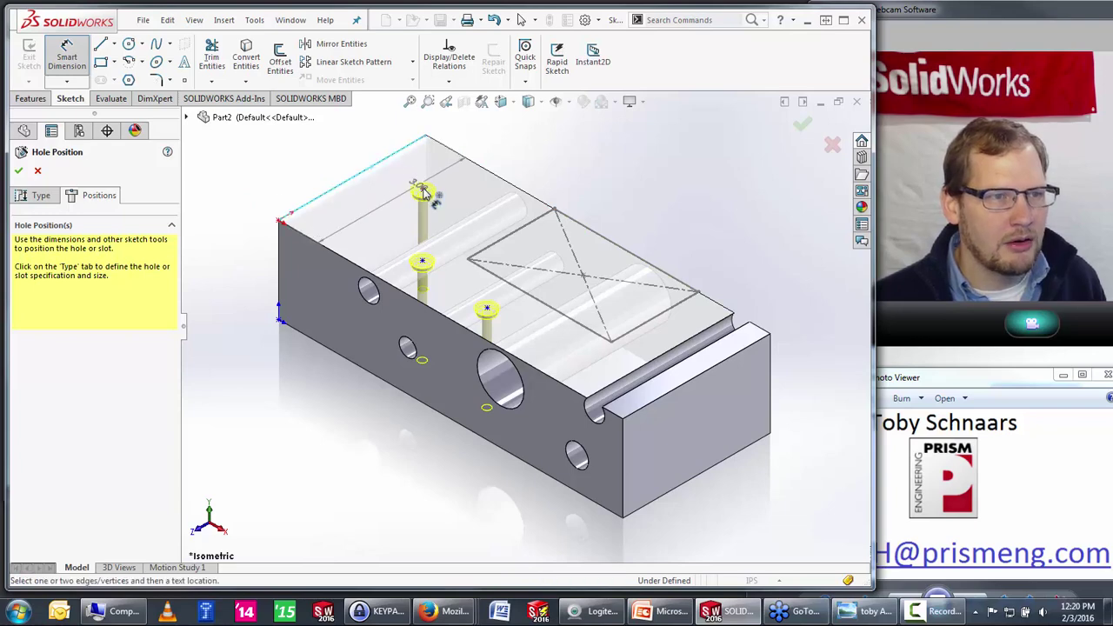
{"action": "left_click", "coordinate": [374, 166]}
{"action": "left_click", "coordinate": [422, 190]}
{"action": "left_click", "coordinate": [608, 208]}
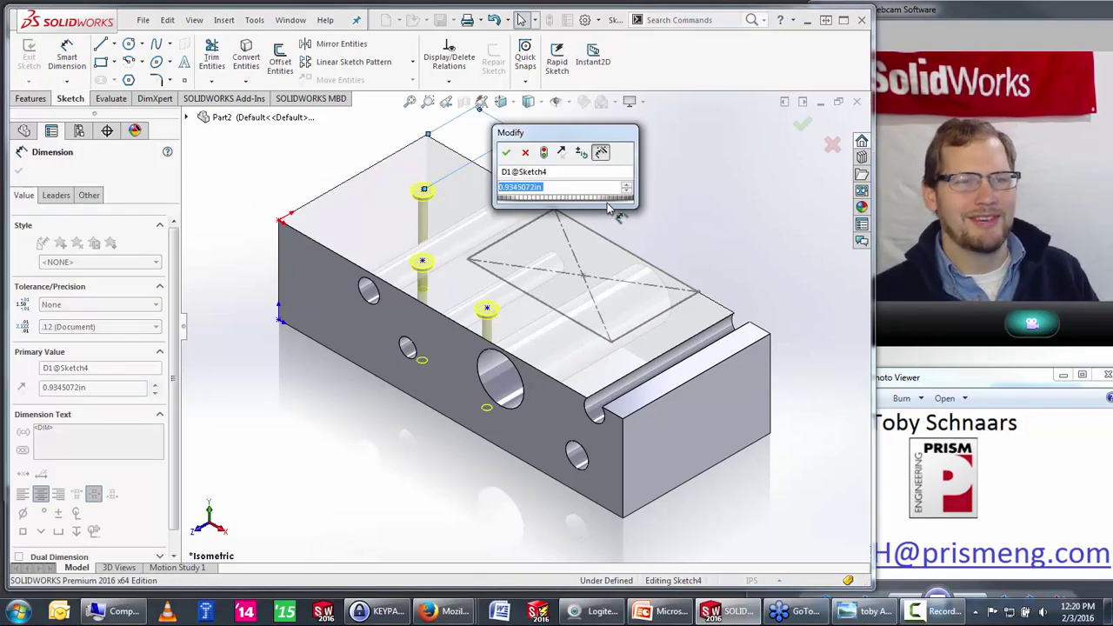
{"action": "type", "text": "1"}
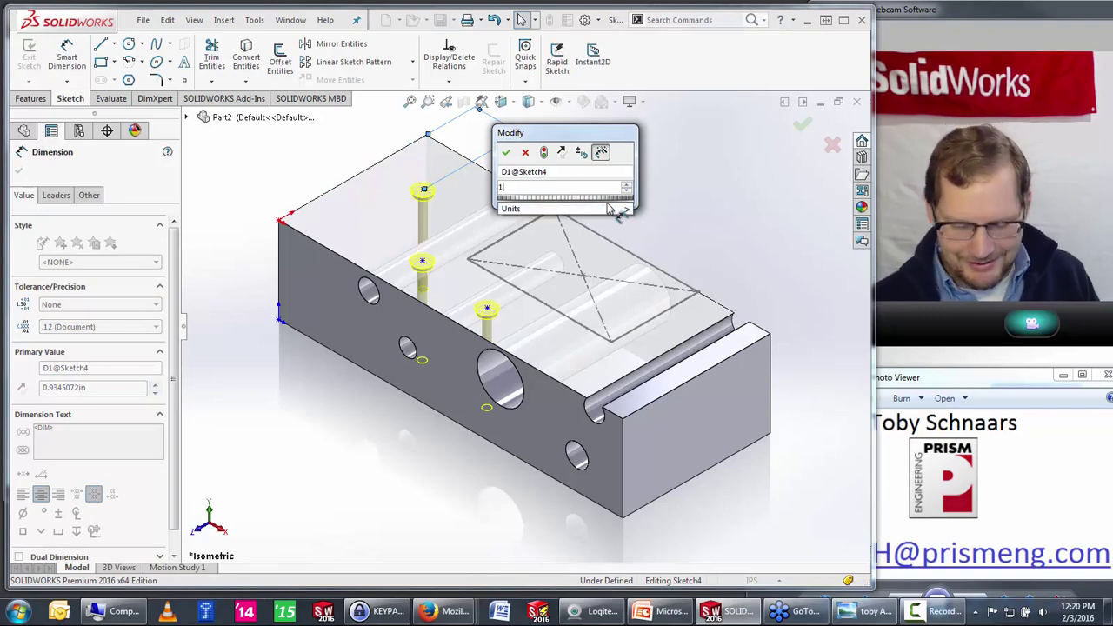
{"action": "key", "text": "Return"}
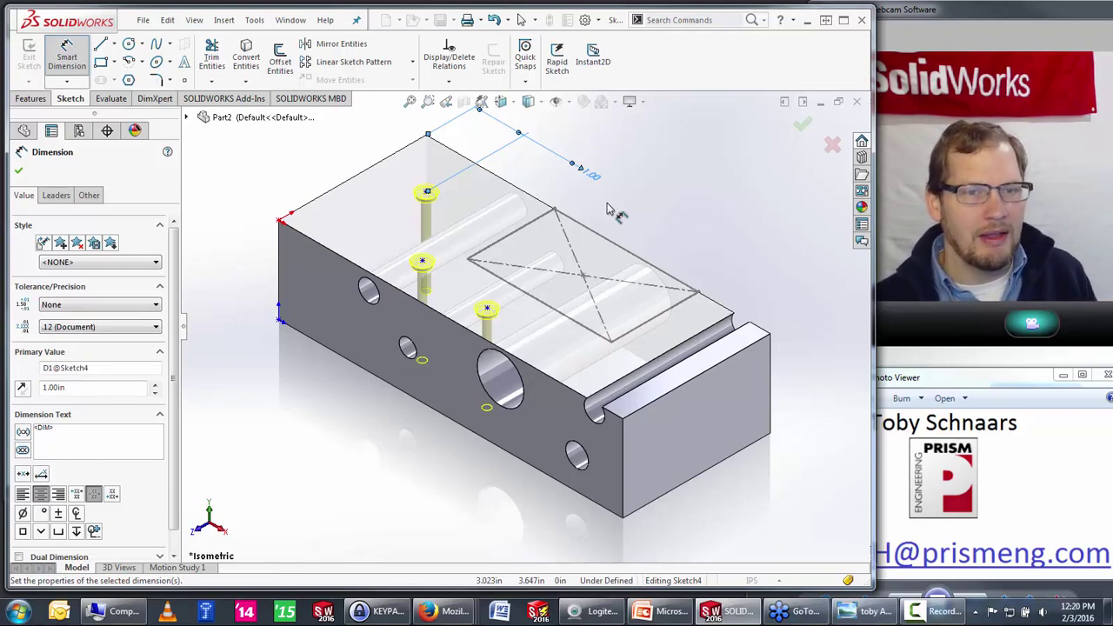
Step: Create the three counterbored #6 holes and minimise SOLIDWORKS to reveal the slide show
{"action": "left_click", "coordinate": [797, 130]}
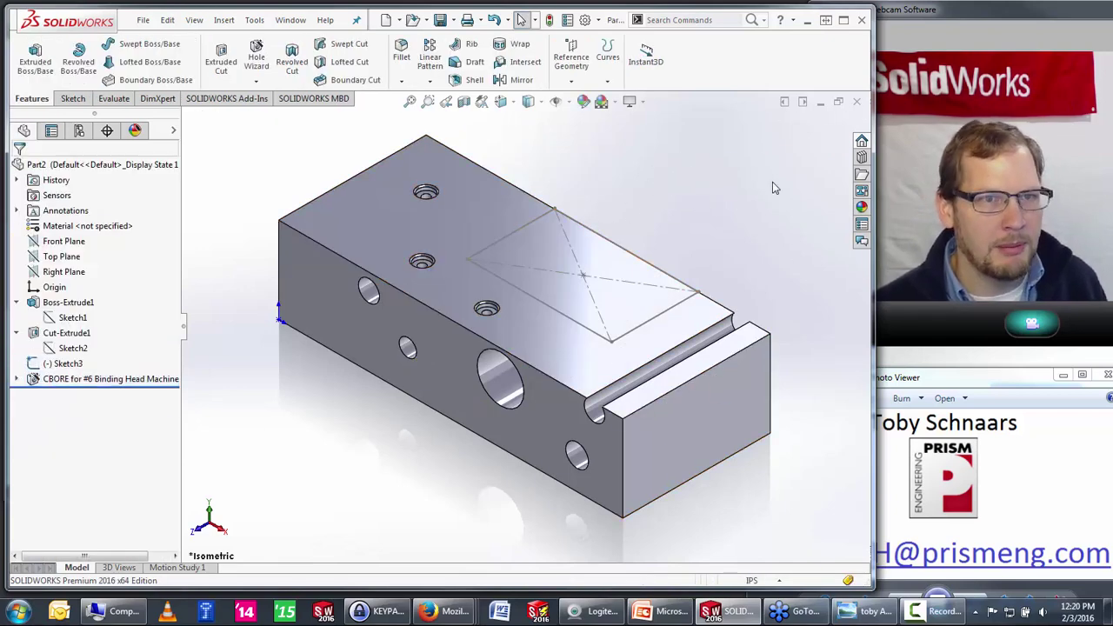
{"action": "left_click", "coordinate": [665, 611]}
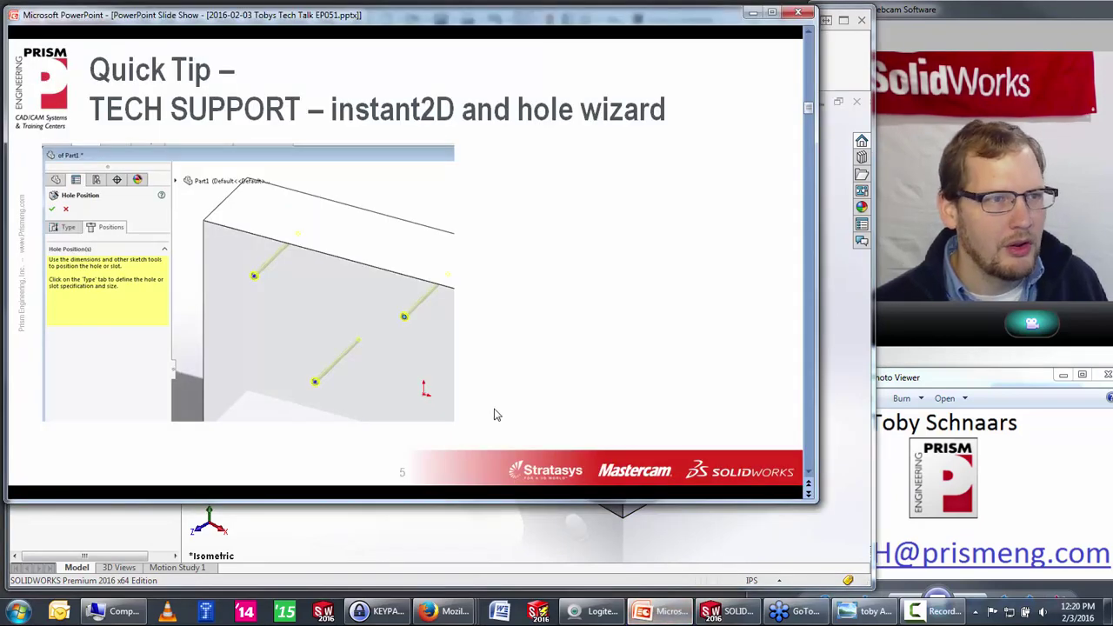
{"action": "left_click", "coordinate": [840, 60]}
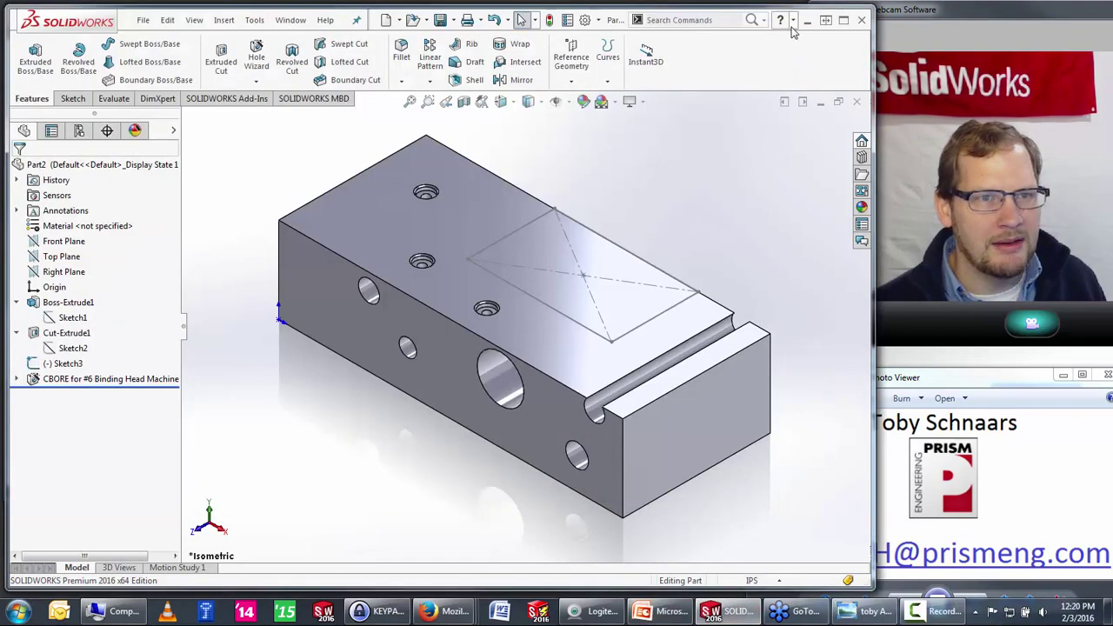
{"action": "left_click", "coordinate": [807, 20]}
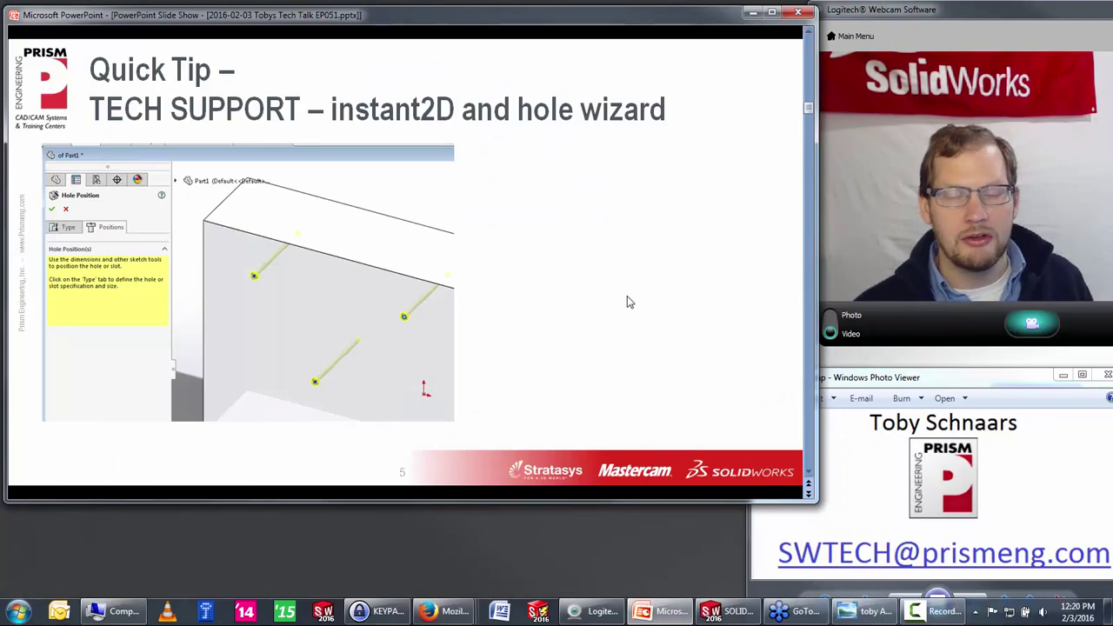
Step: Advance through the Introduction and tech alert slides to the PDM Standard slide
{"action": "left_click", "coordinate": [613, 252]}
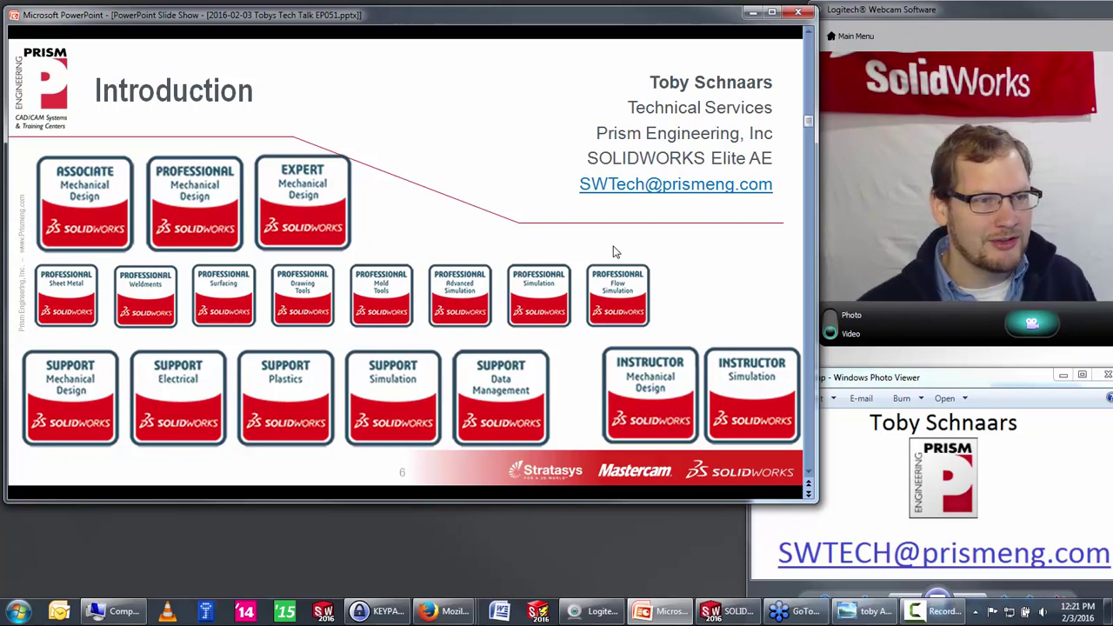
{"action": "key", "text": "Right"}
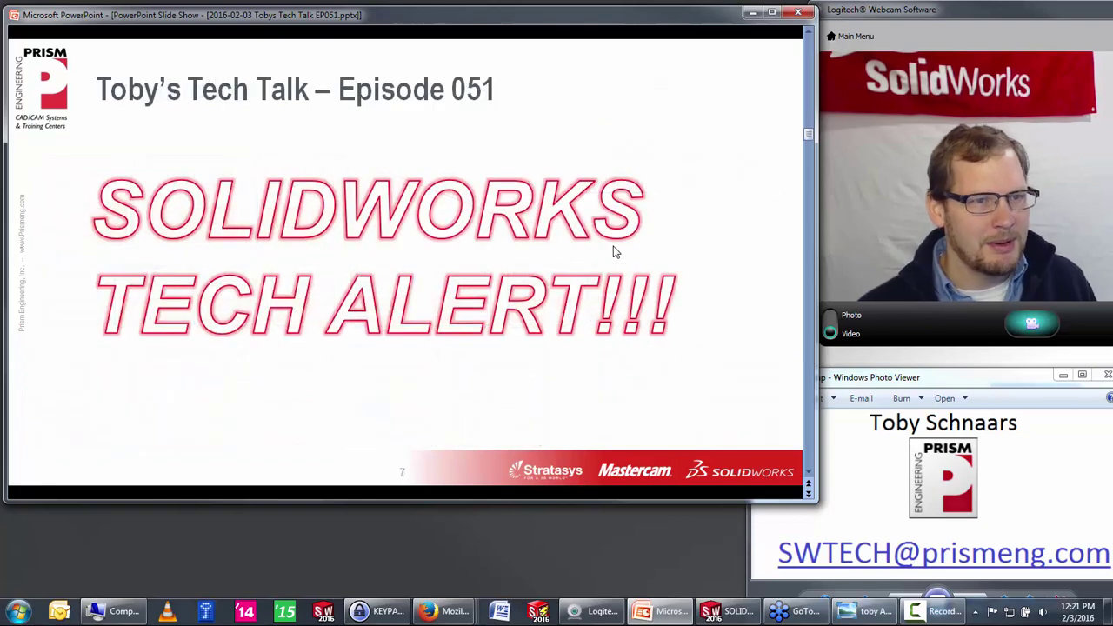
{"action": "key", "text": "Right"}
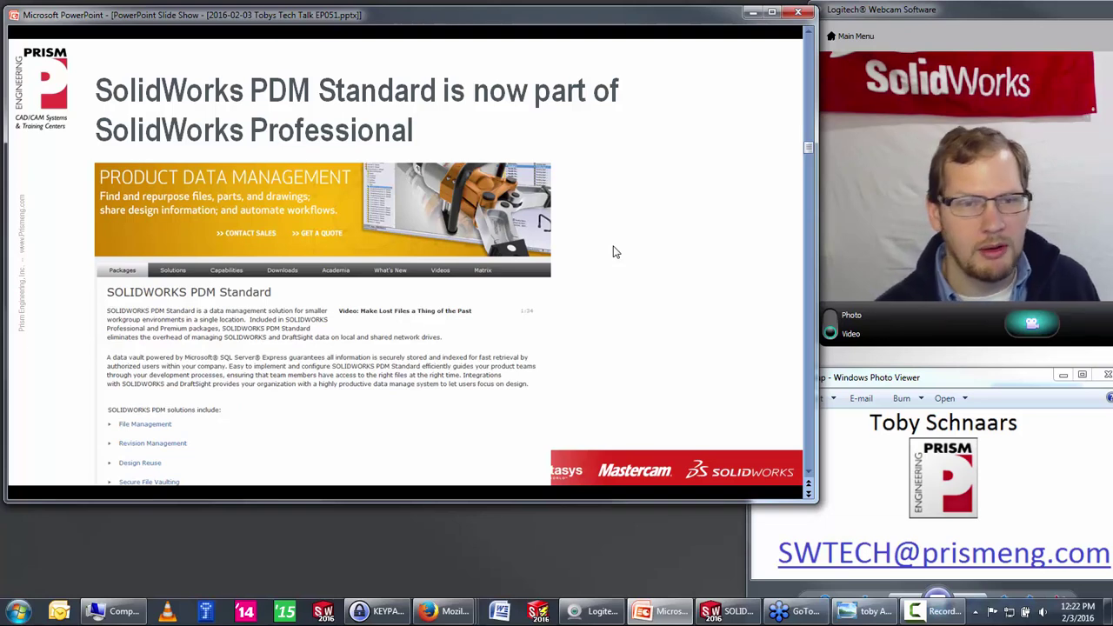
Step: Step through the PDM workflow, 2015 SP5.0, 2016 SP1.0 and Did you know? slides to New youtube videos!
{"action": "left_click", "coordinate": [613, 253]}
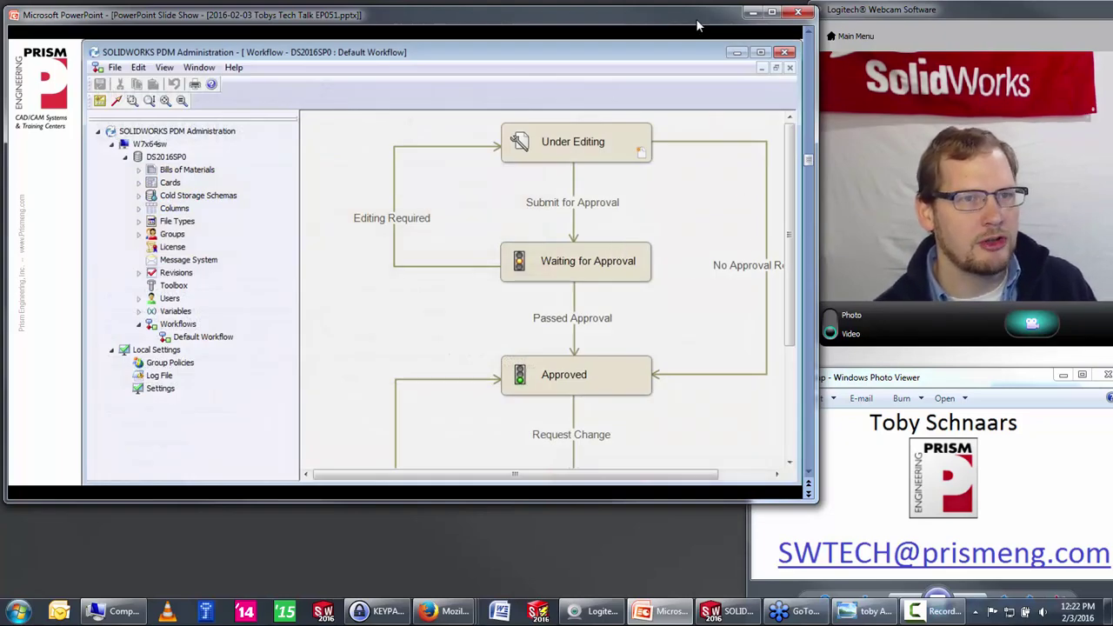
{"action": "key", "text": "Right"}
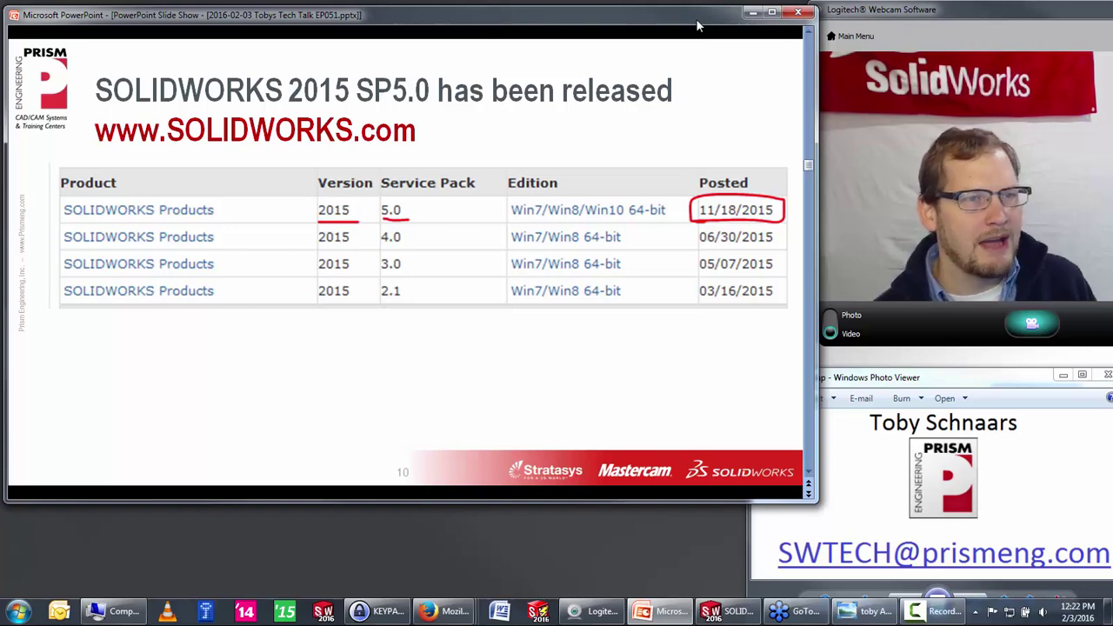
{"action": "key", "text": "Right"}
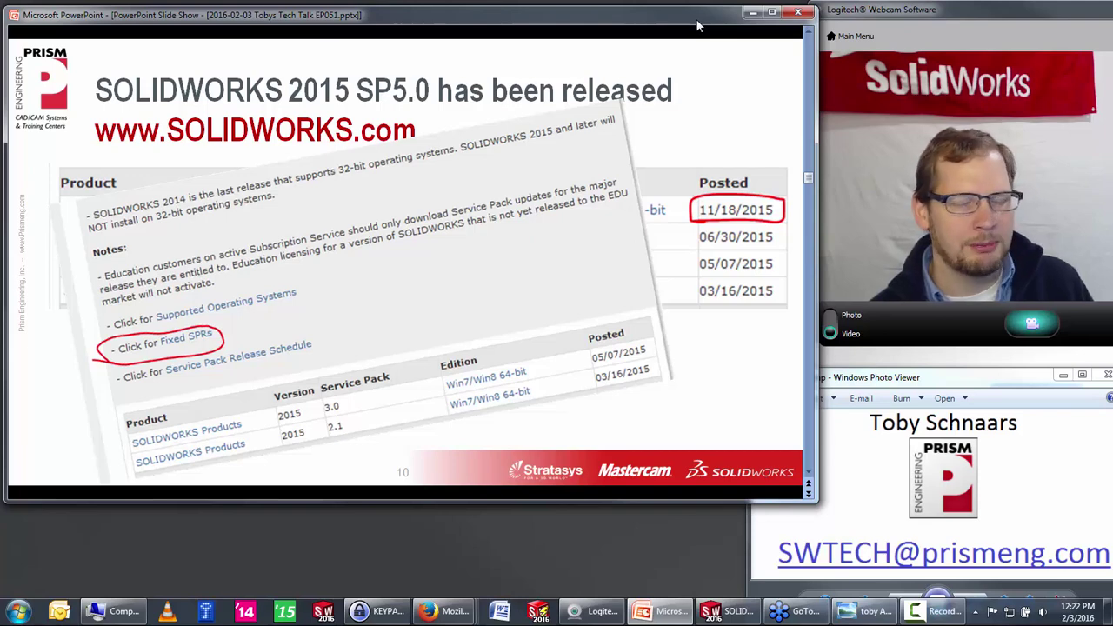
{"action": "key", "text": "Right"}
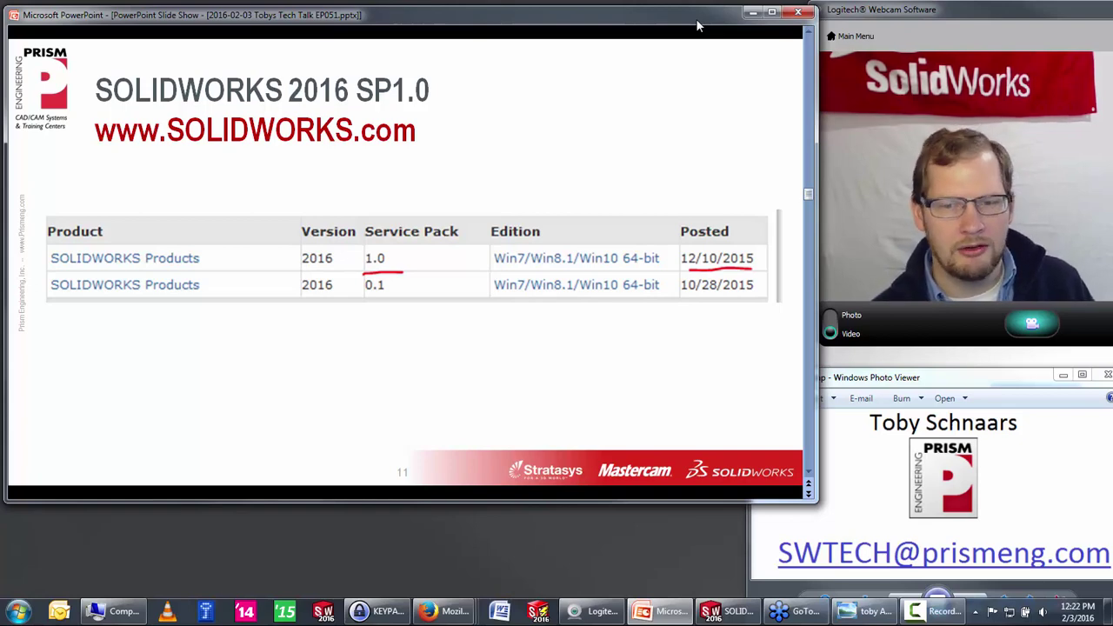
{"action": "key", "text": "Right"}
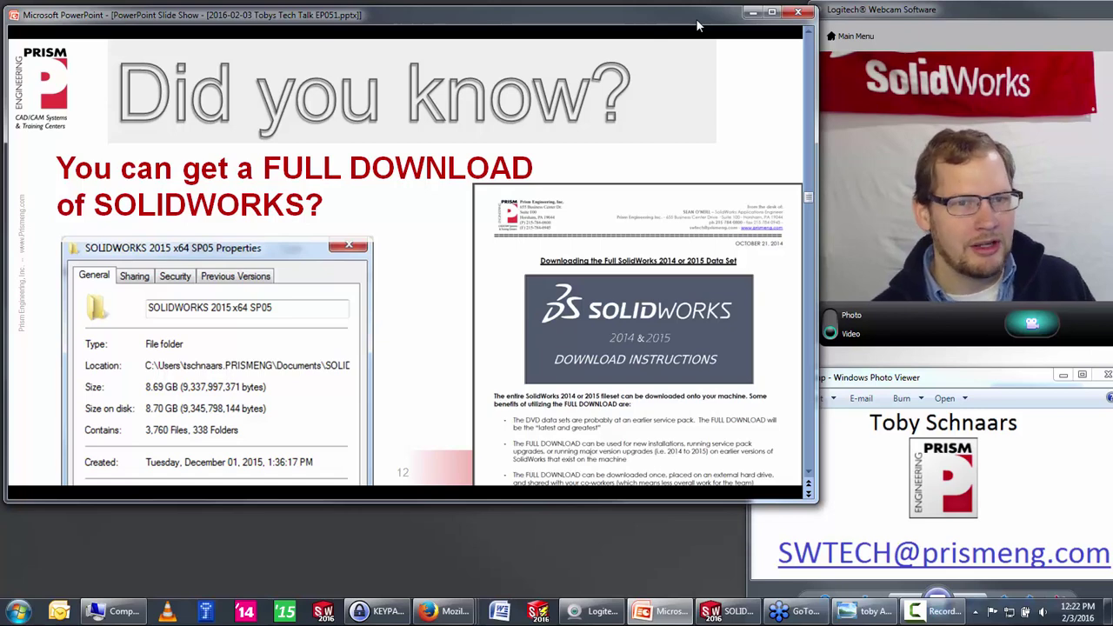
{"action": "key", "text": "Right"}
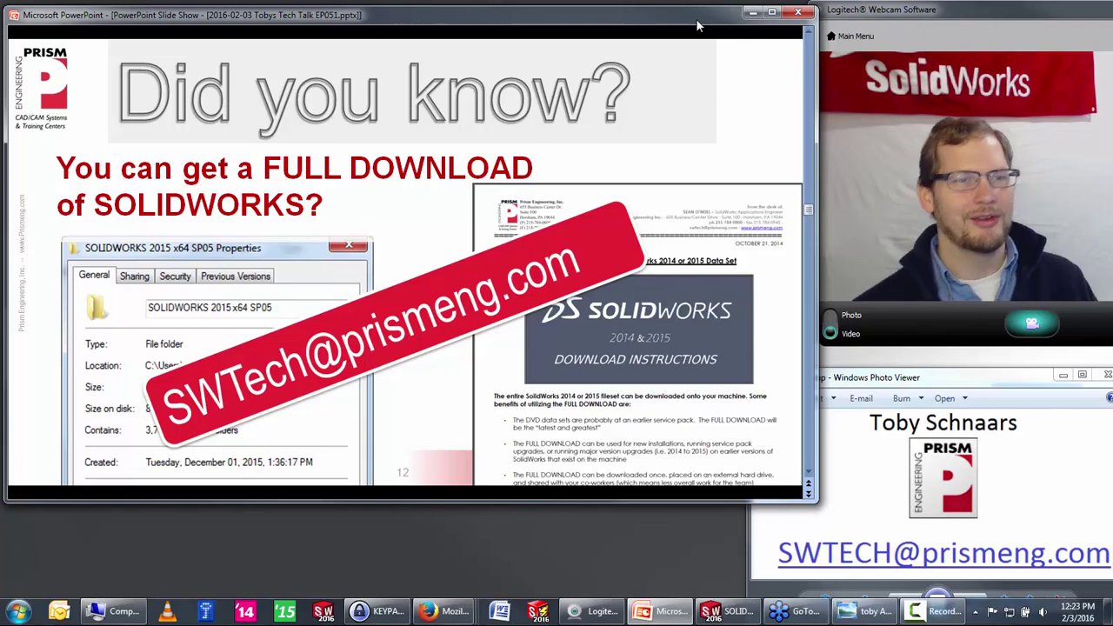
{"action": "key", "text": "Right"}
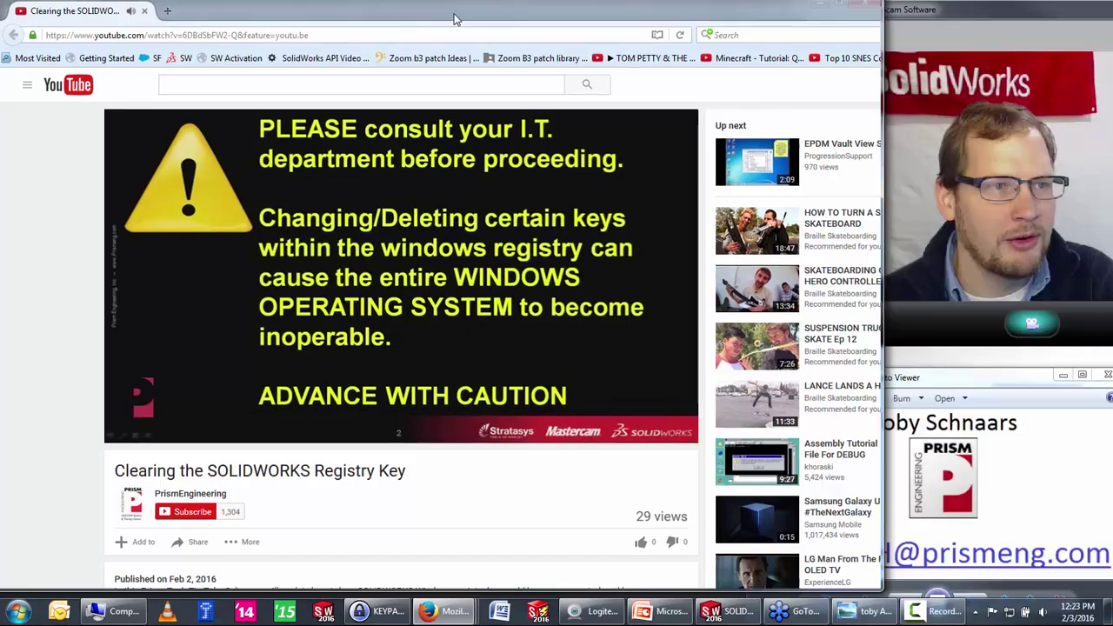
Step: Restore the full-screen YouTube browser to a smaller window positioned over the slide show
{"action": "mouse_move", "coordinate": [454, 12]}
{"action": "left_mouse_down"}
{"action": "mouse_move", "coordinate": [533, 38]}
{"action": "mouse_move", "coordinate": [425, 10]}
{"action": "left_mouse_up"}
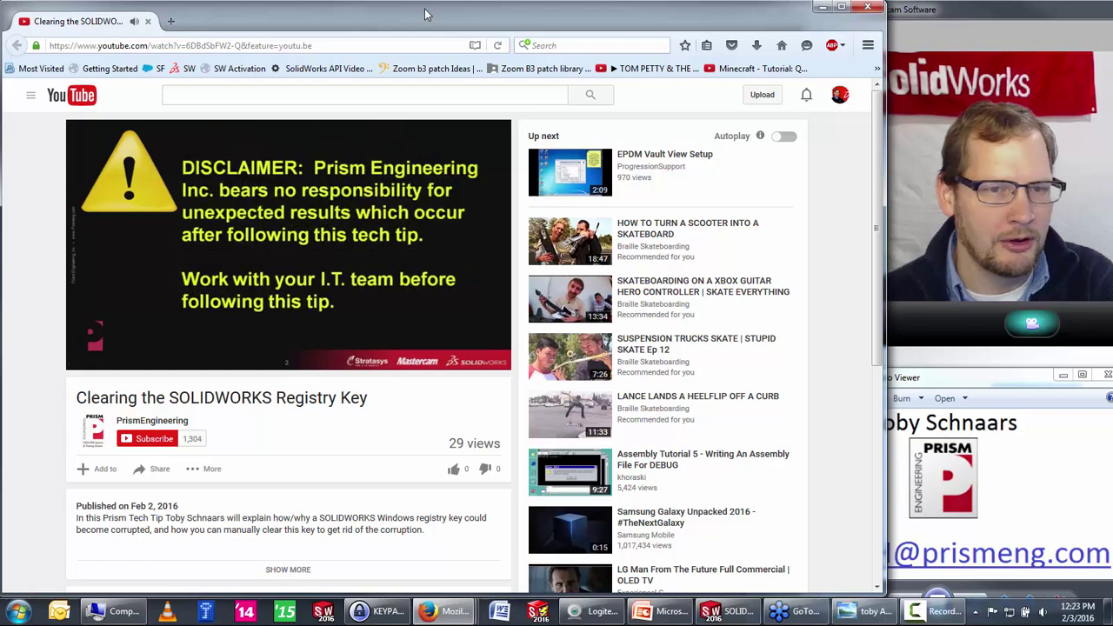
{"action": "left_click_drag", "start_coordinate": [425, 14], "coordinate": [432, 14]}
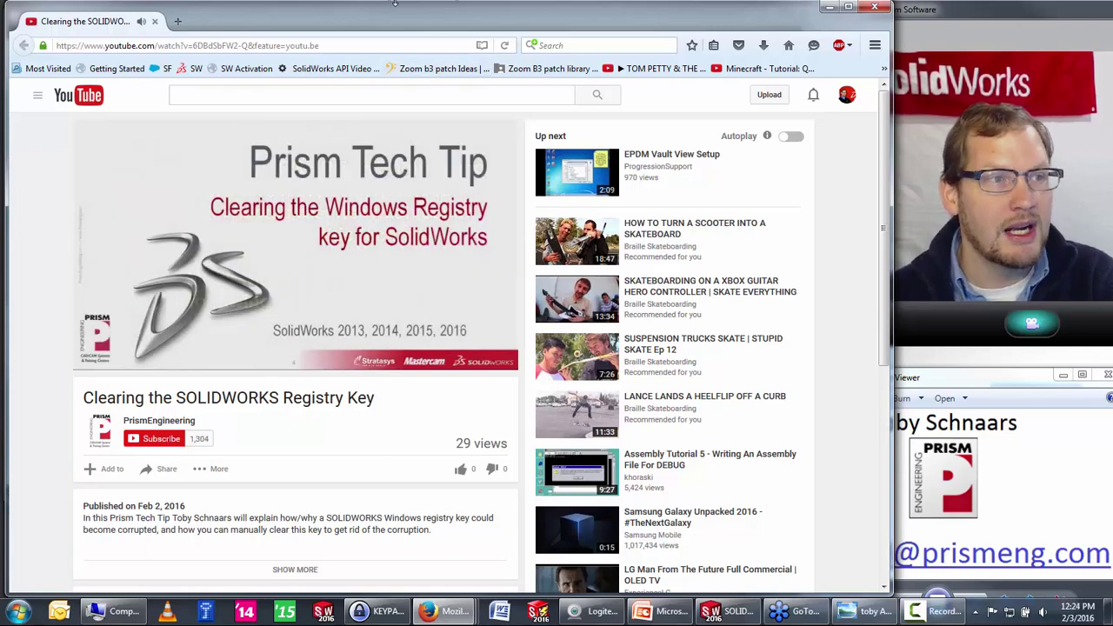
{"action": "left_click_drag", "start_coordinate": [393, 7], "coordinate": [376, 75]}
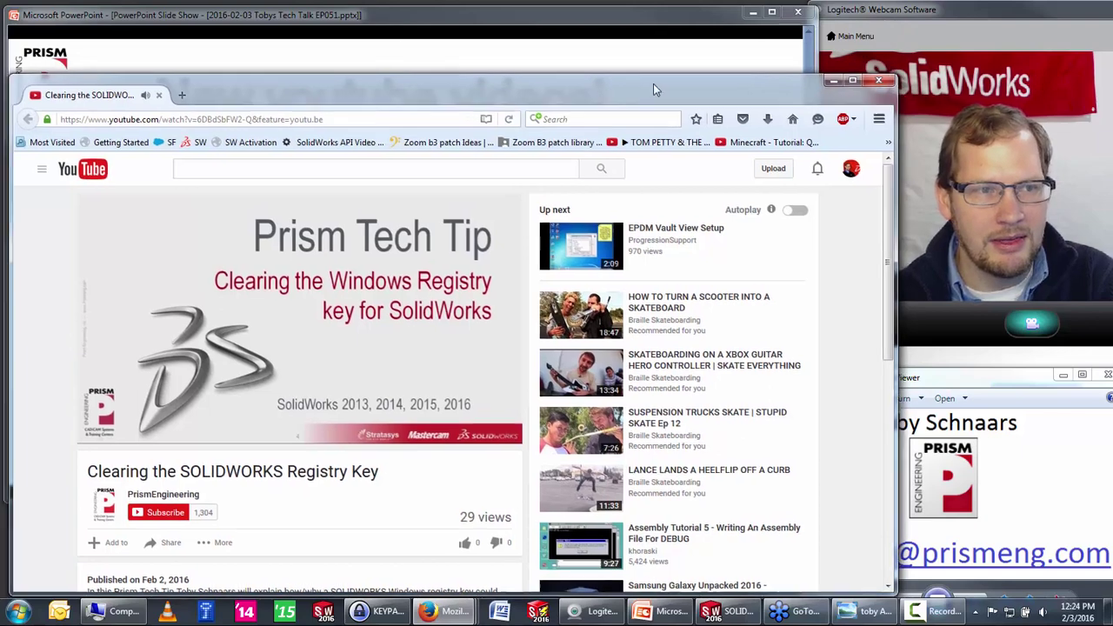
{"action": "mouse_move", "coordinate": [590, 77]}
{"action": "left_mouse_down"}
{"action": "mouse_move", "coordinate": [646, 68]}
{"action": "mouse_move", "coordinate": [613, 56]}
{"action": "left_mouse_up"}
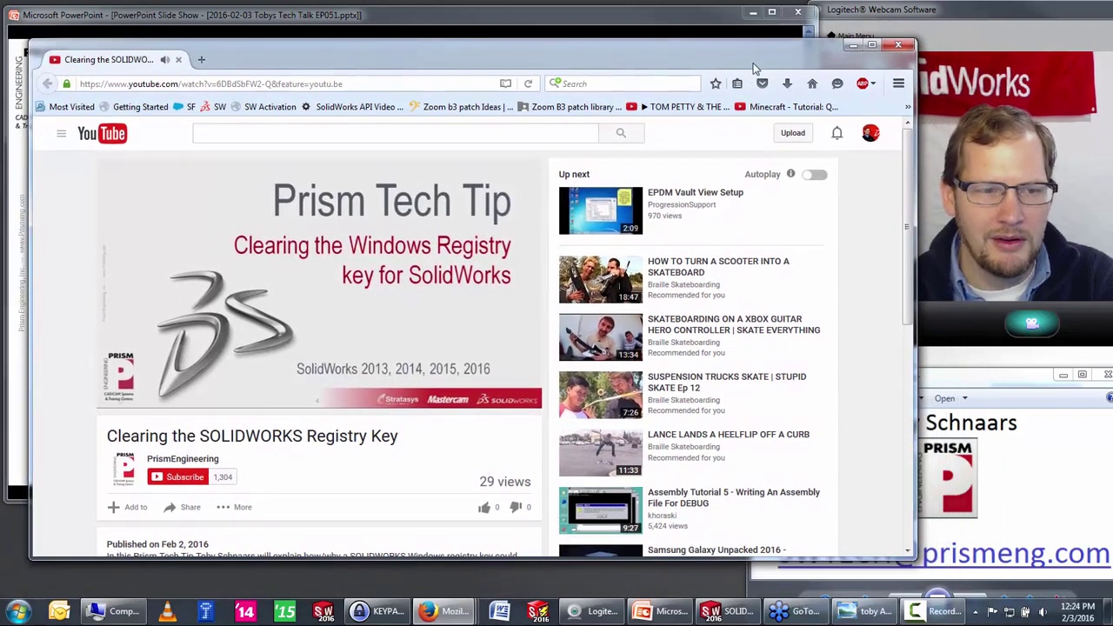
Step: Minimise the browser to show the New youtube videos! slide, then open the Start menu
{"action": "left_click", "coordinate": [852, 44]}
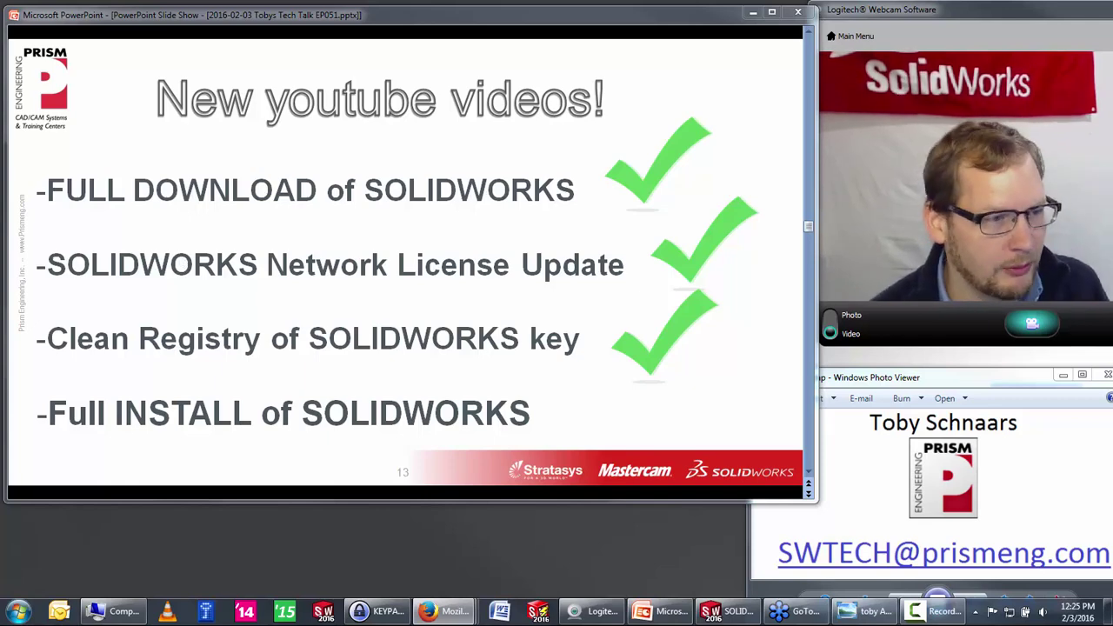
{"action": "left_click", "coordinate": [17, 611]}
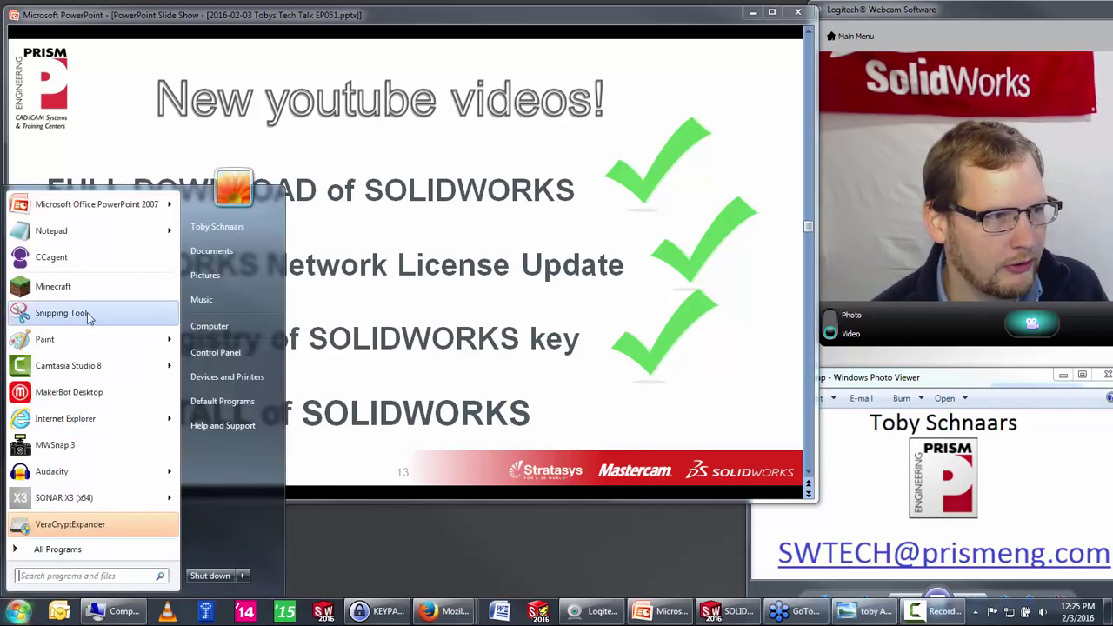
Step: Snip the New youtube videos! slide with Snipping Tool, then close the snip
{"action": "left_click", "coordinate": [78, 312]}
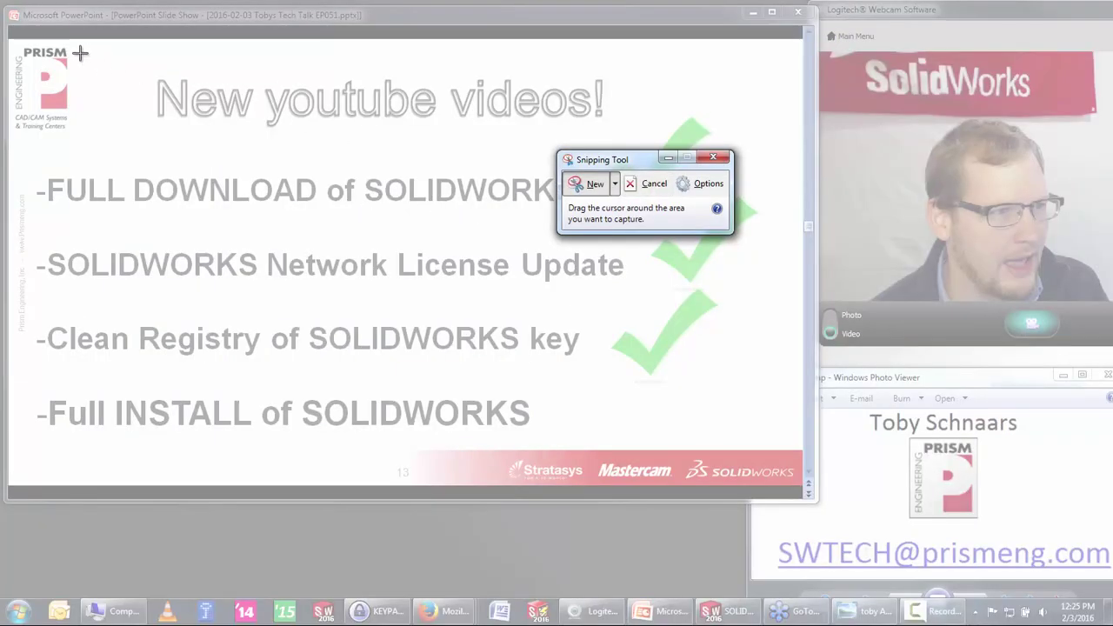
{"action": "left_click_drag", "start_coordinate": [80, 54], "coordinate": [1083, 436]}
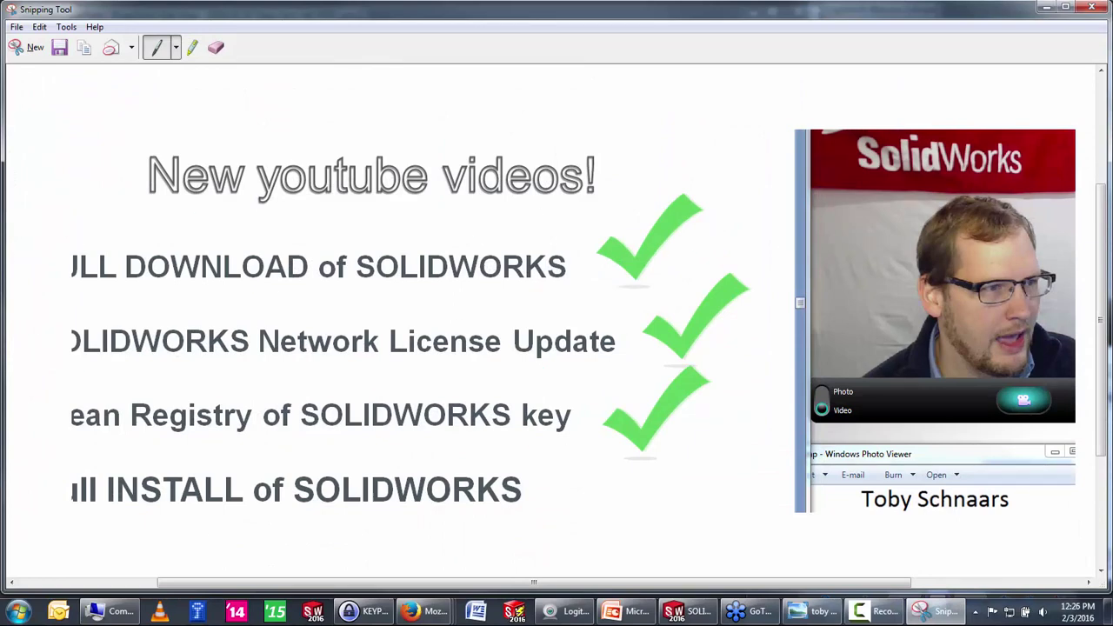
{"action": "left_click", "coordinate": [1091, 7]}
Step: Discard the snip without saving it
{"action": "left_click", "coordinate": [622, 309]}
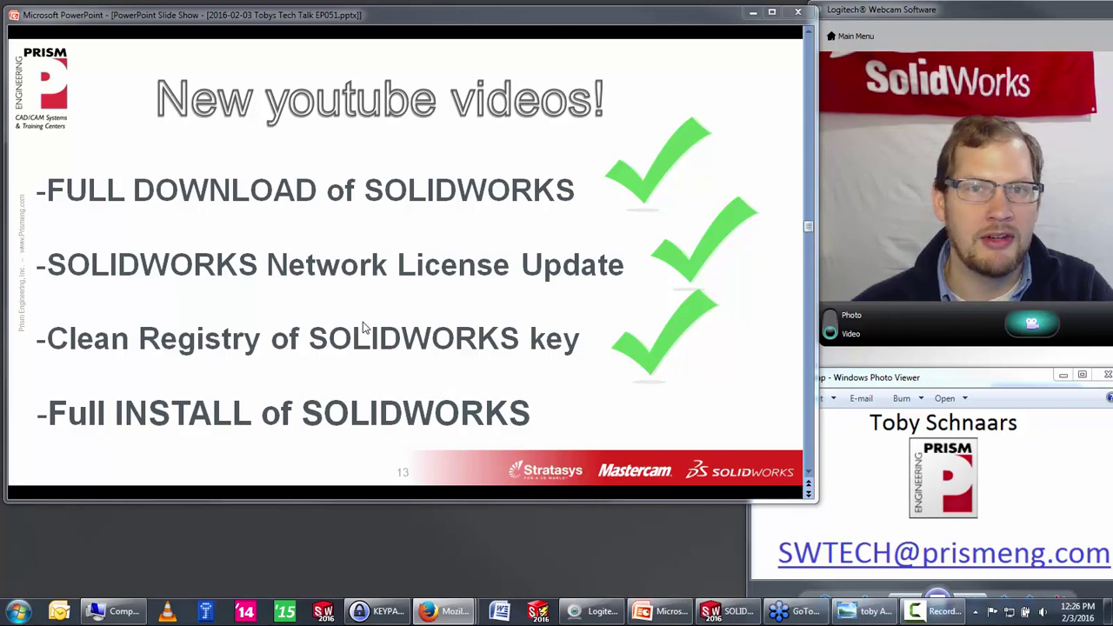
Step: Bring SOLIDWORKS back, review the part's summary information, and open System Options
{"action": "left_click", "coordinate": [726, 611]}
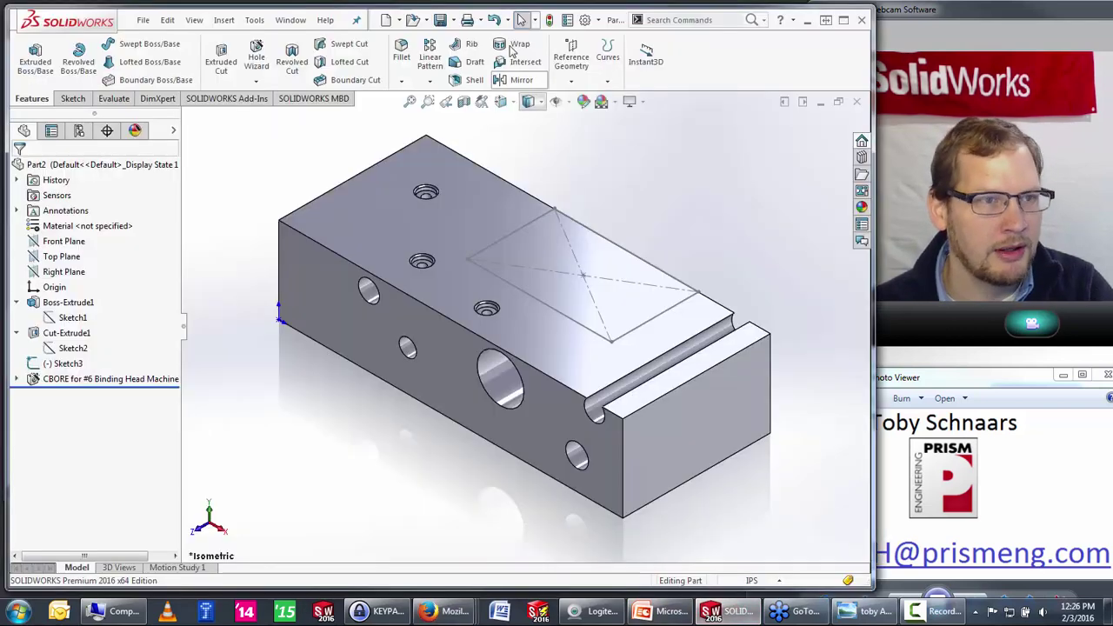
{"action": "left_click", "coordinate": [566, 20]}
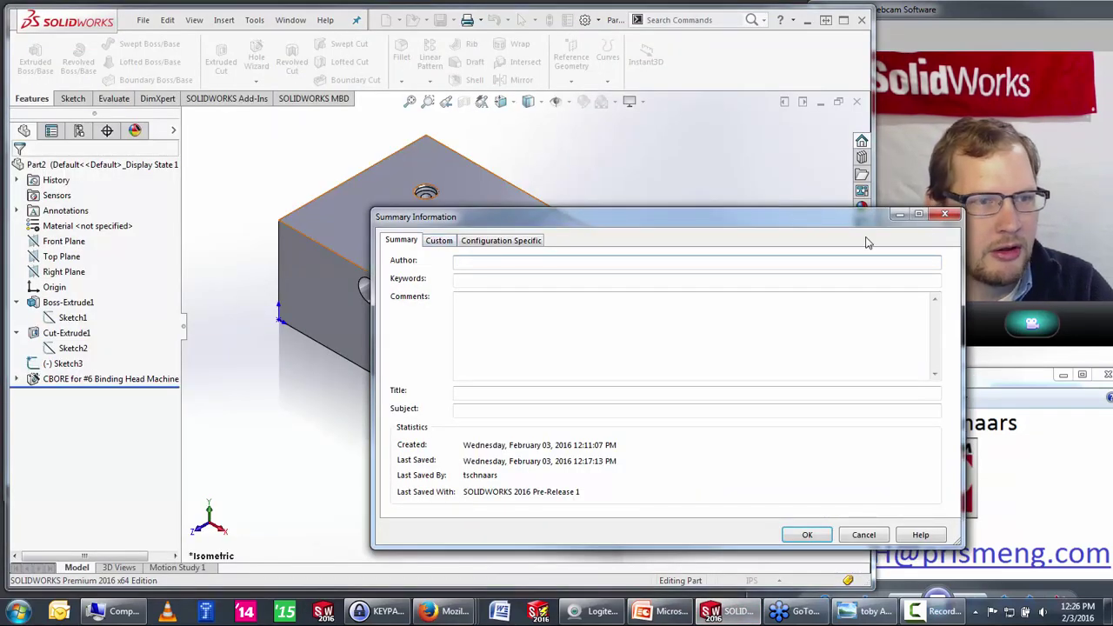
{"action": "left_click", "coordinate": [945, 216]}
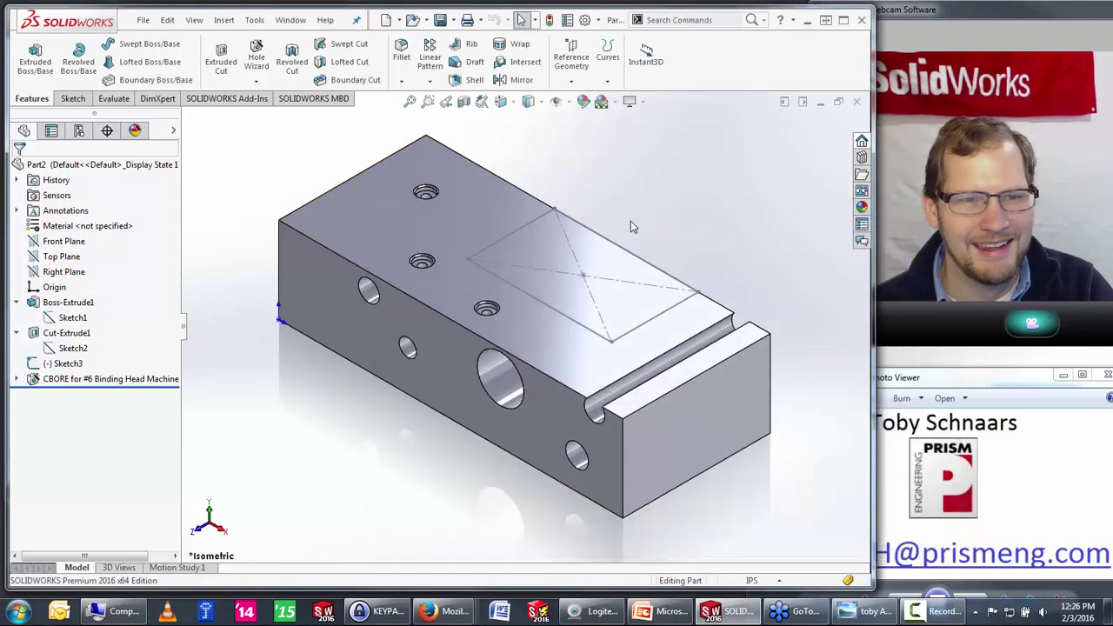
{"action": "left_click", "coordinate": [585, 21]}
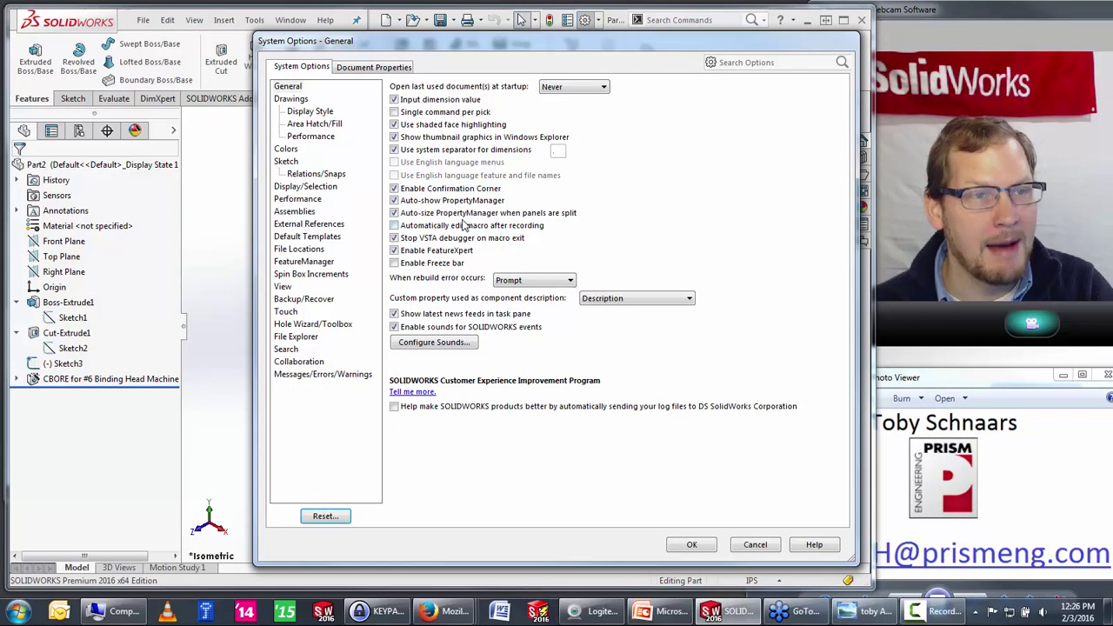
Step: Review the General, Drawings, Sketch, Display/Selection, Performance, Assemblies, External References and Default Templates option pages
{"action": "left_click", "coordinate": [290, 89]}
{"action": "left_click", "coordinate": [291, 100]}
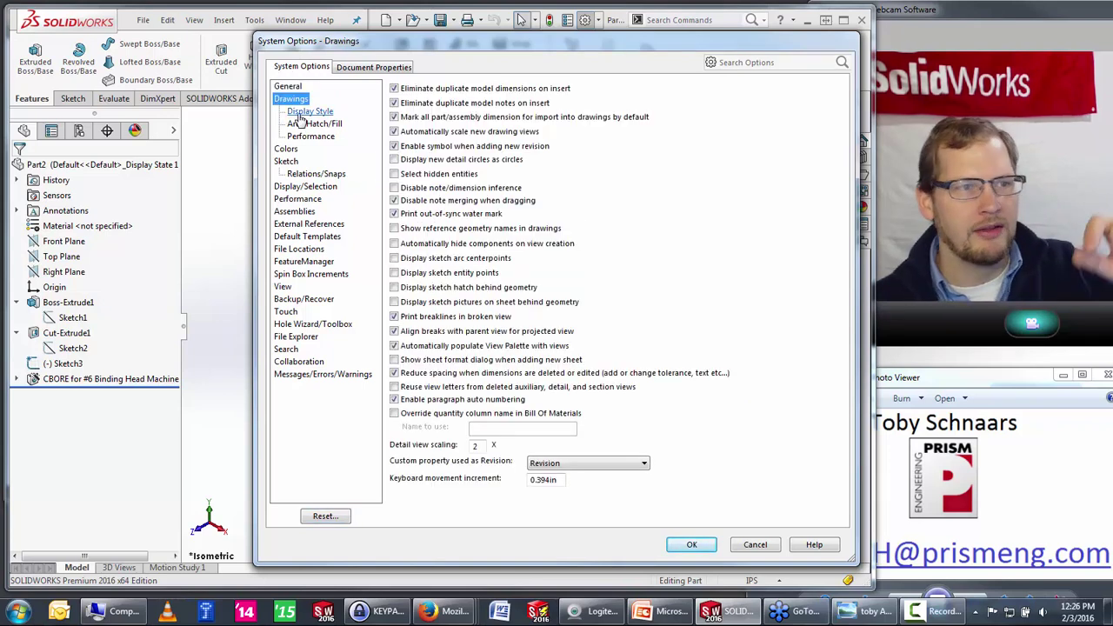
{"action": "left_click", "coordinate": [304, 112]}
{"action": "left_click", "coordinate": [315, 123]}
{"action": "left_click", "coordinate": [310, 136]}
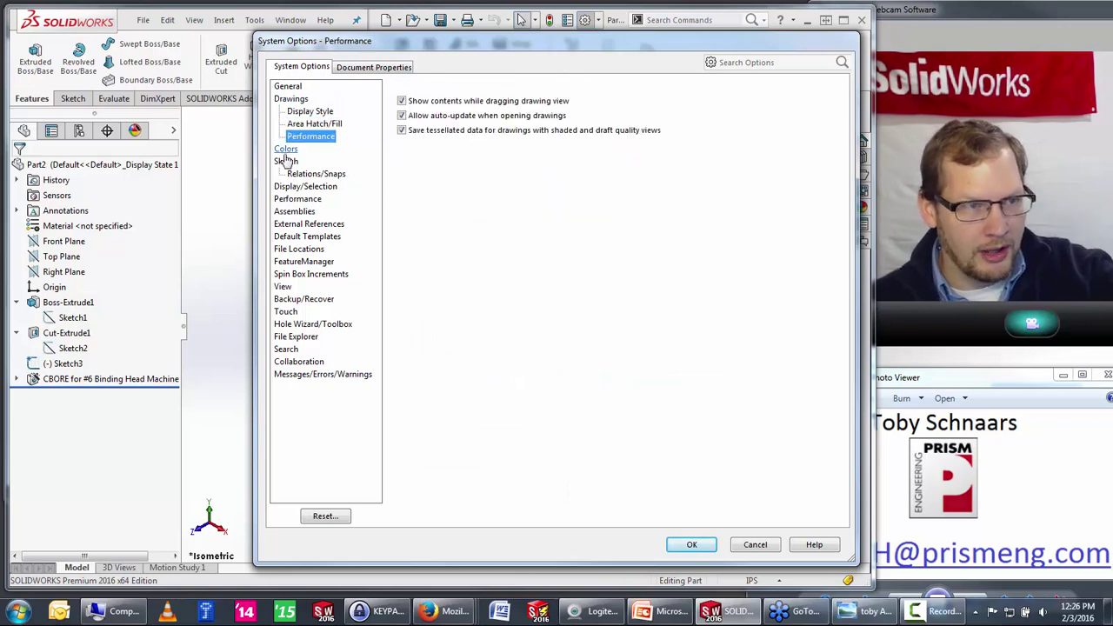
{"action": "left_click", "coordinate": [288, 162]}
{"action": "left_click", "coordinate": [296, 173]}
{"action": "left_click", "coordinate": [296, 186]}
{"action": "left_click", "coordinate": [294, 198]}
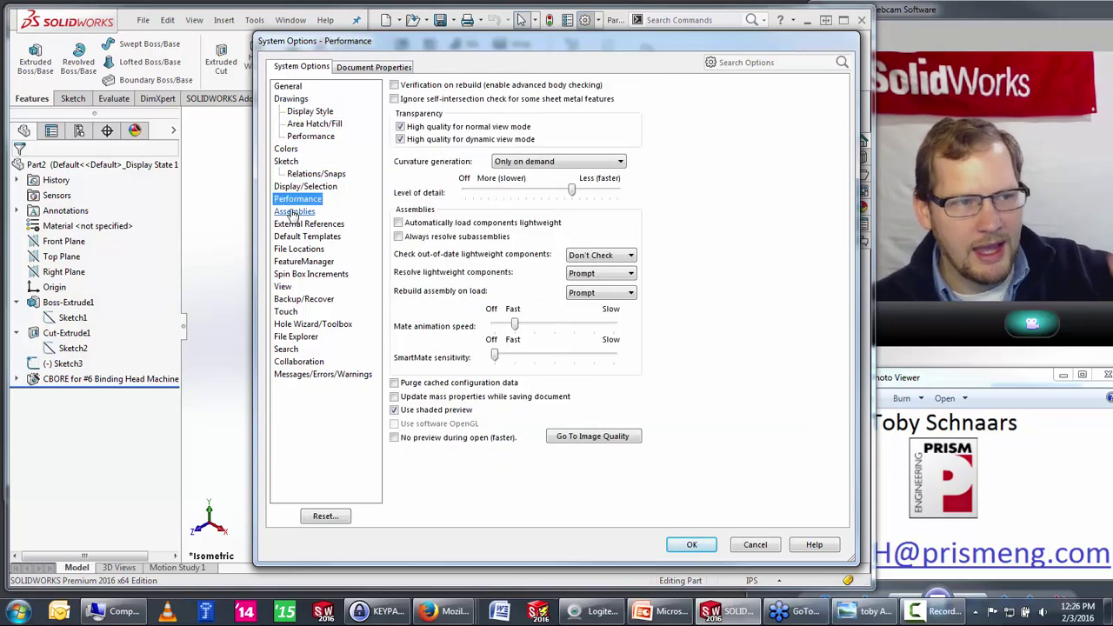
{"action": "left_click", "coordinate": [294, 212]}
{"action": "left_click", "coordinate": [294, 224]}
{"action": "left_click", "coordinate": [293, 237]}
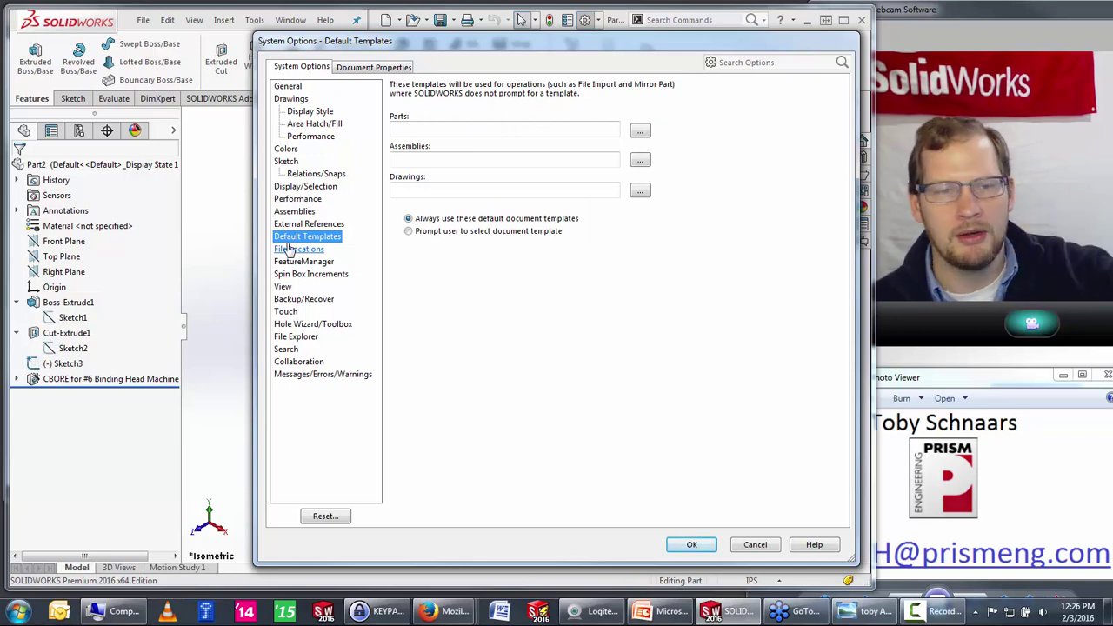
Step: Review File Locations through Messages/Errors/Warnings, then close System Options without changes
{"action": "left_click", "coordinate": [283, 250]}
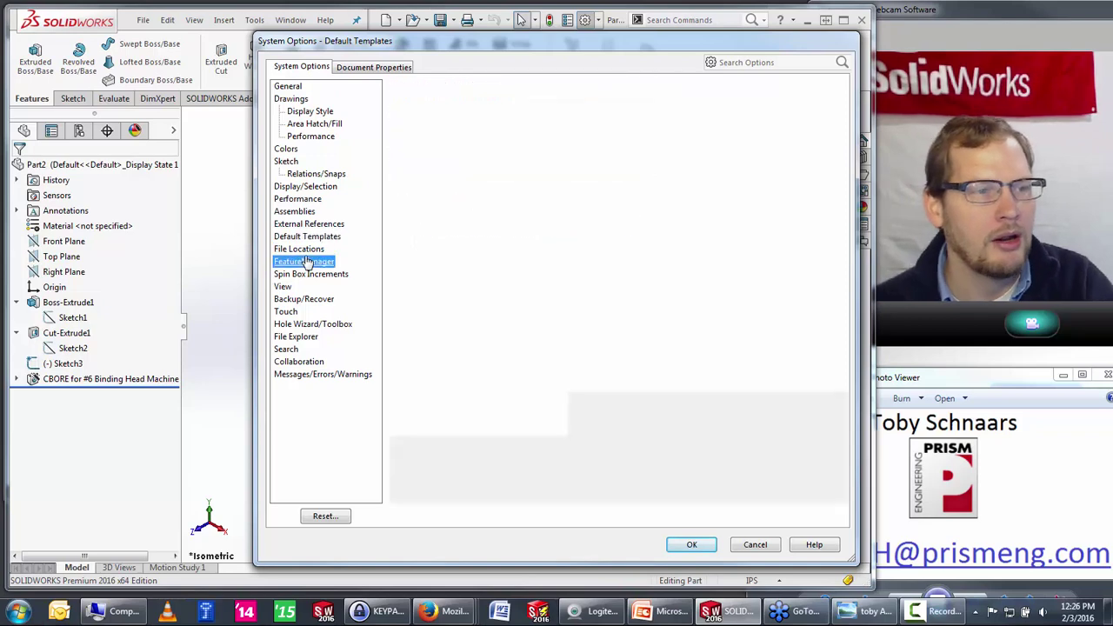
{"action": "left_click", "coordinate": [304, 260]}
{"action": "left_click", "coordinate": [296, 274]}
{"action": "left_click", "coordinate": [287, 286]}
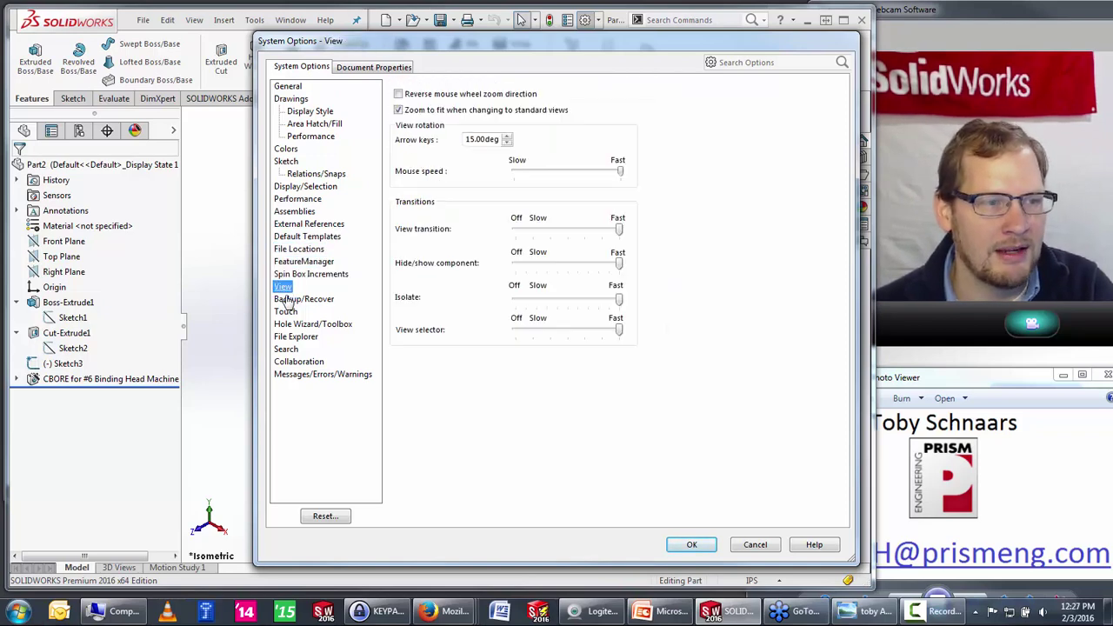
{"action": "left_click", "coordinate": [289, 299]}
{"action": "left_click", "coordinate": [286, 311]}
{"action": "left_click", "coordinate": [287, 324]}
{"action": "left_click", "coordinate": [287, 336]}
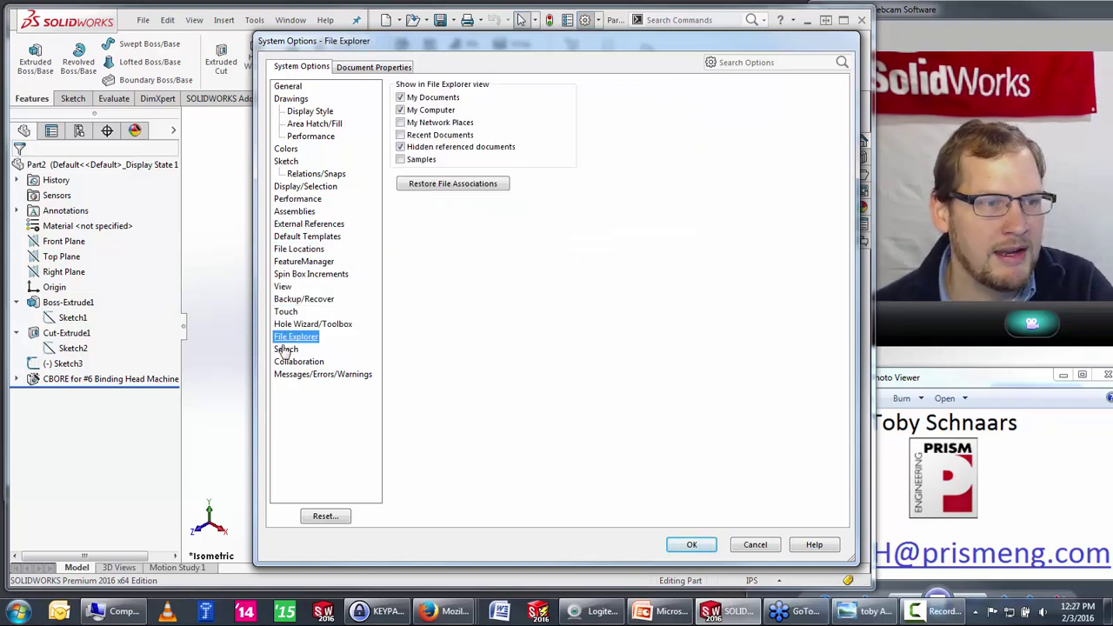
{"action": "left_click", "coordinate": [285, 349]}
{"action": "left_click", "coordinate": [282, 361]}
{"action": "left_click", "coordinate": [285, 373]}
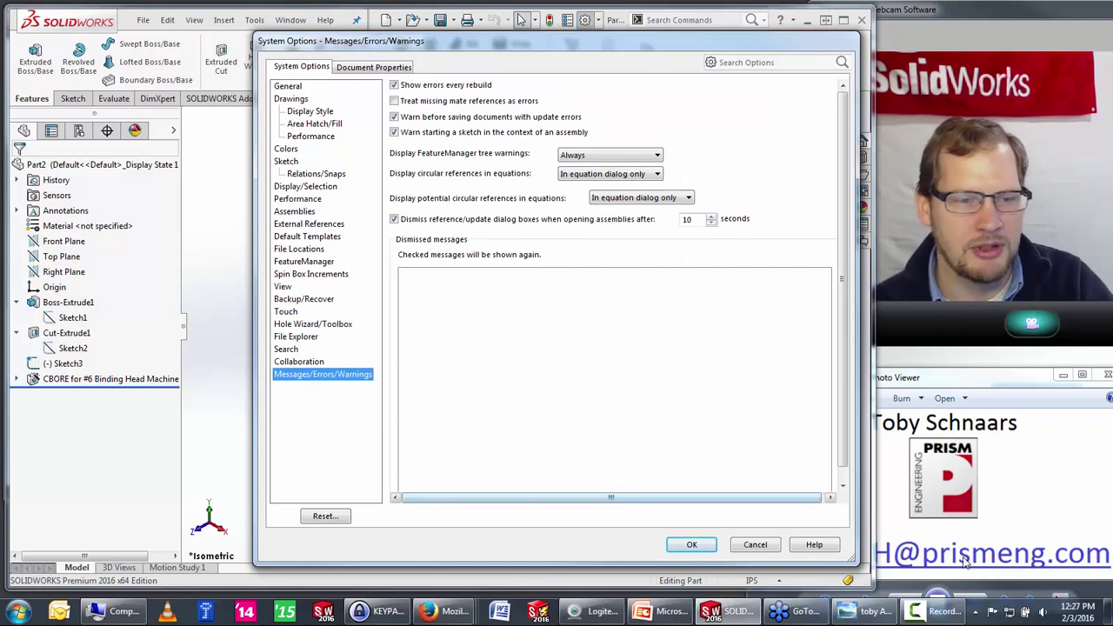
{"action": "left_click", "coordinate": [755, 544]}
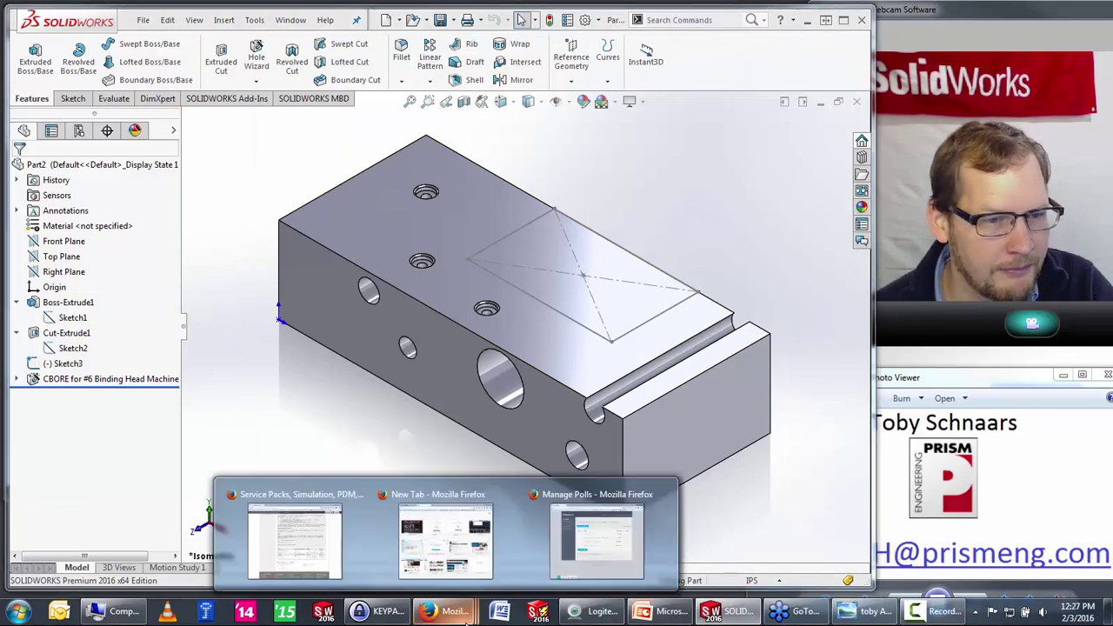
Step: Advance the slide show past slide 14's hardware recommendations to slide 15 on SOLIDWORKS news, then switch to Firefox
{"action": "left_click", "coordinate": [665, 611]}
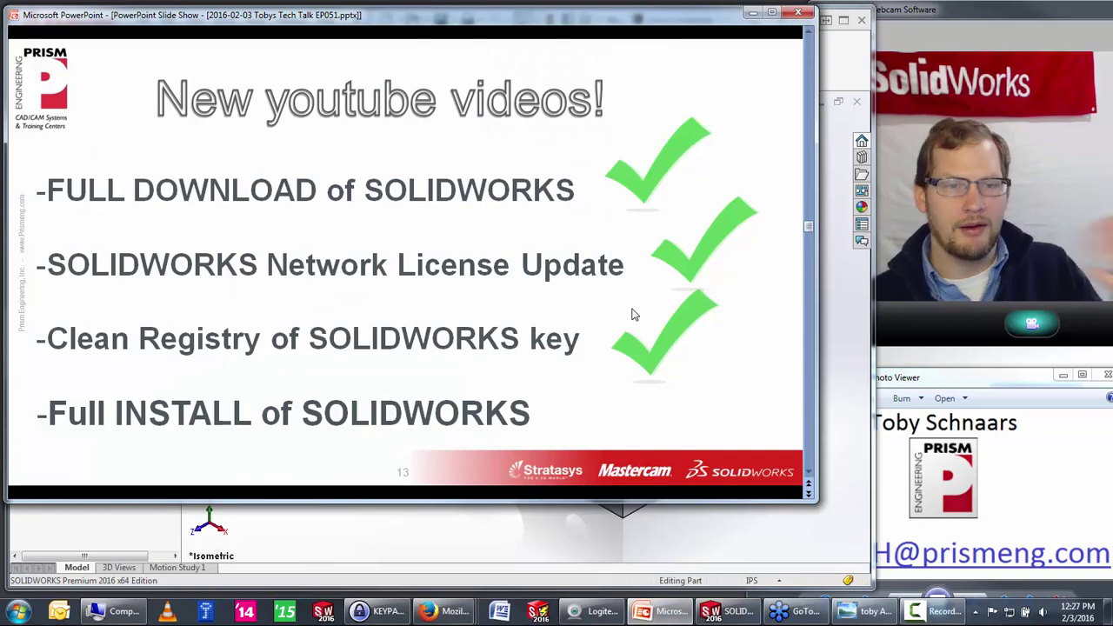
{"action": "left_click", "coordinate": [735, 395]}
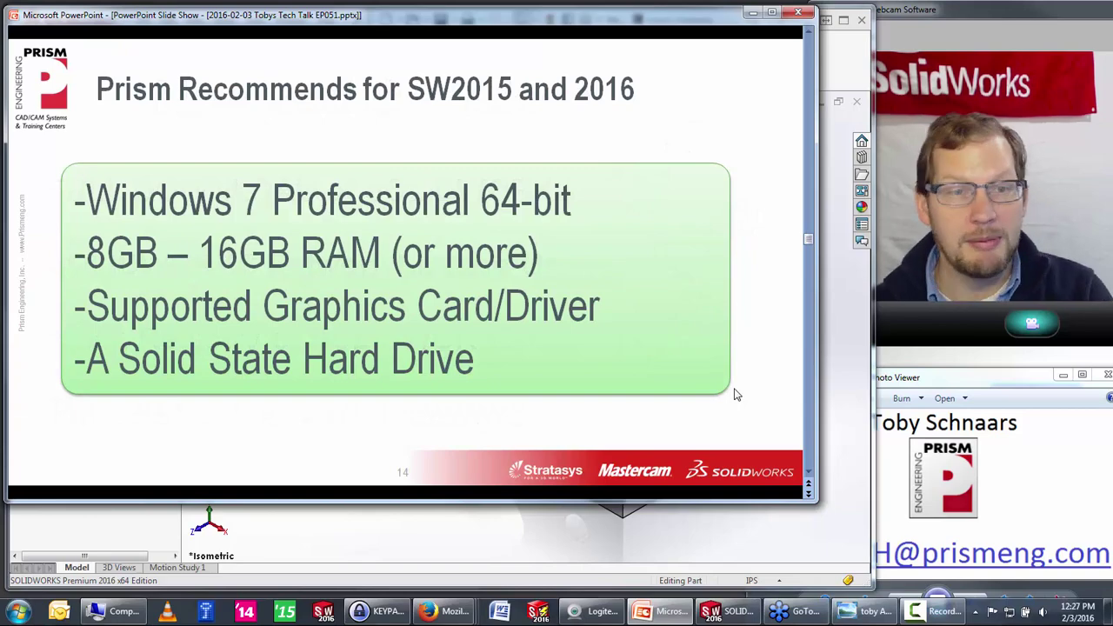
{"action": "left_click", "coordinate": [735, 395]}
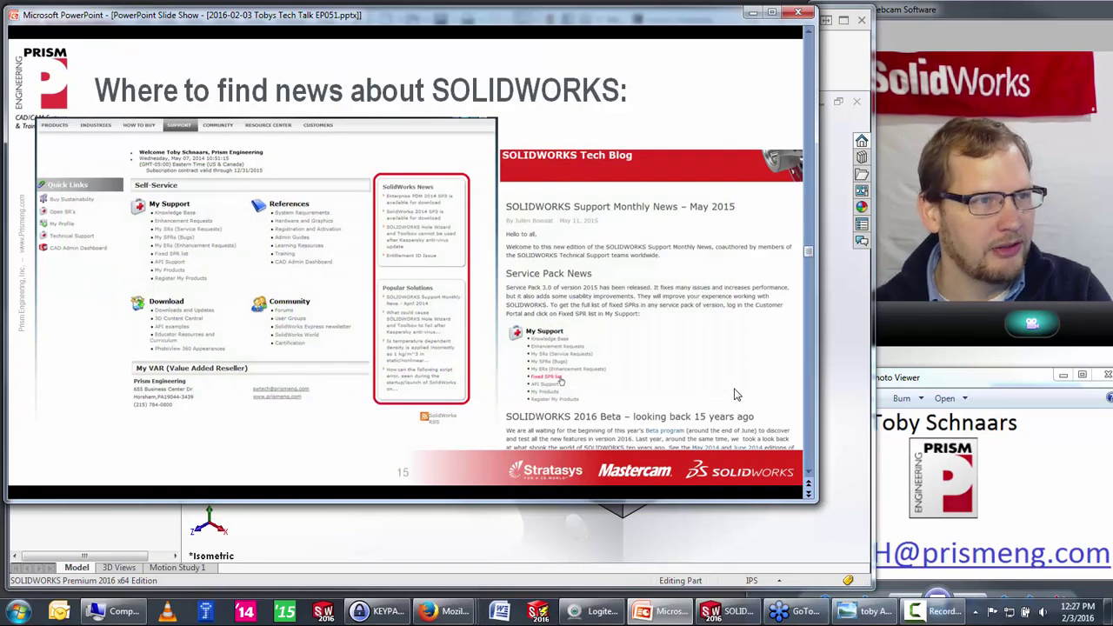
{"action": "key", "text": "Page_Up"}
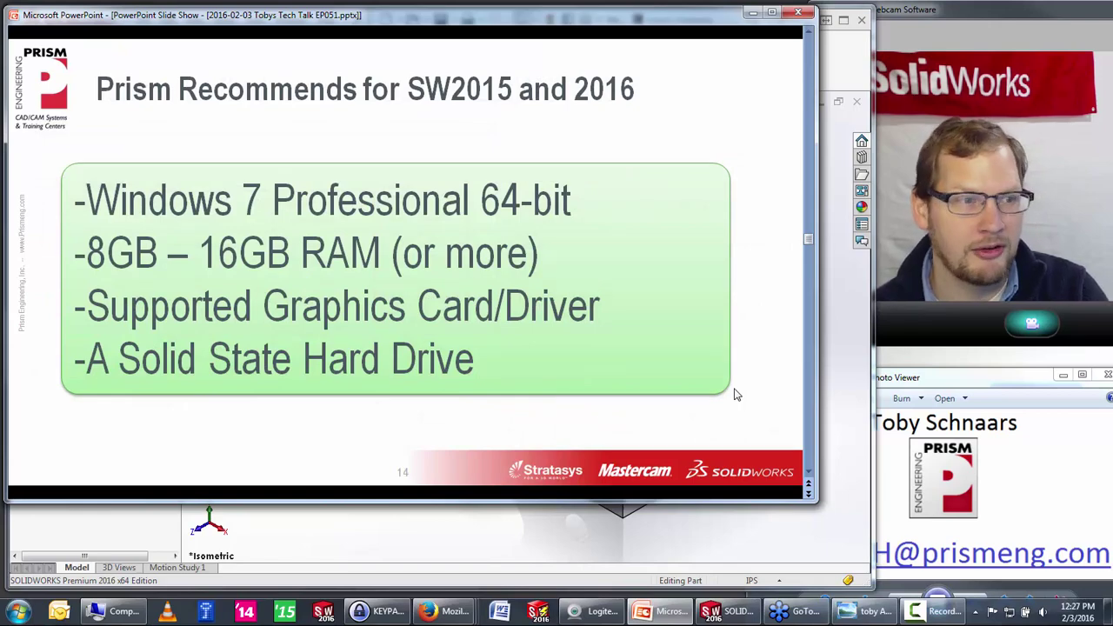
{"action": "left_click", "coordinate": [735, 394]}
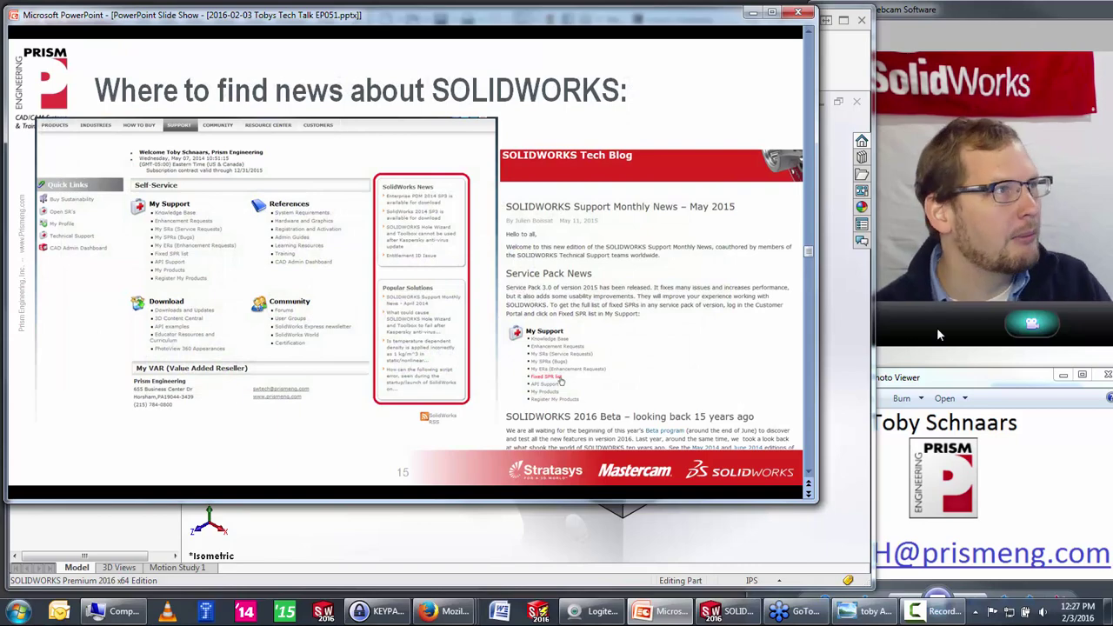
{"action": "key", "text": "alt+Tab"}
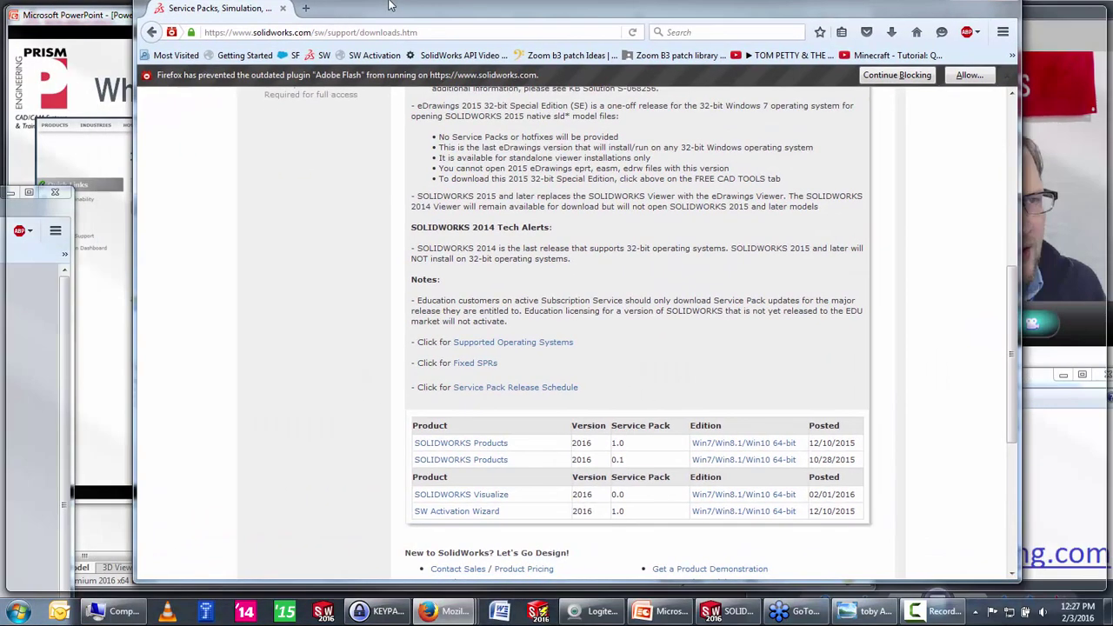
Step: Maximize Firefox and reach the January 2016 Support Monthly News post via solidworks.com Login and the Customer Portal
{"action": "double_click", "coordinate": [390, 5]}
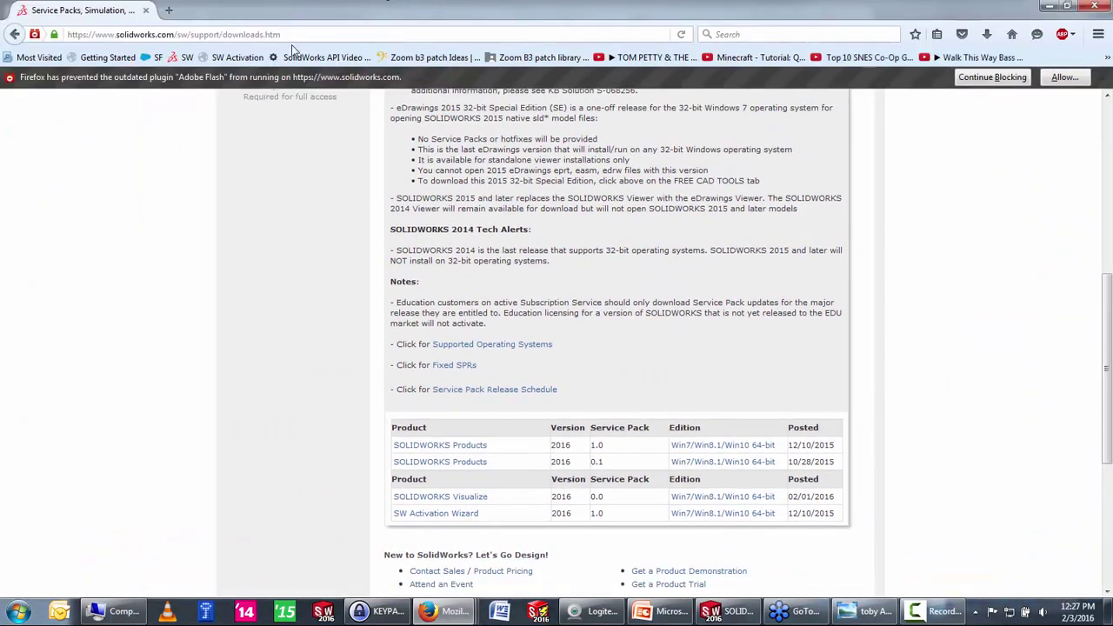
{"action": "left_click", "coordinate": [184, 57]}
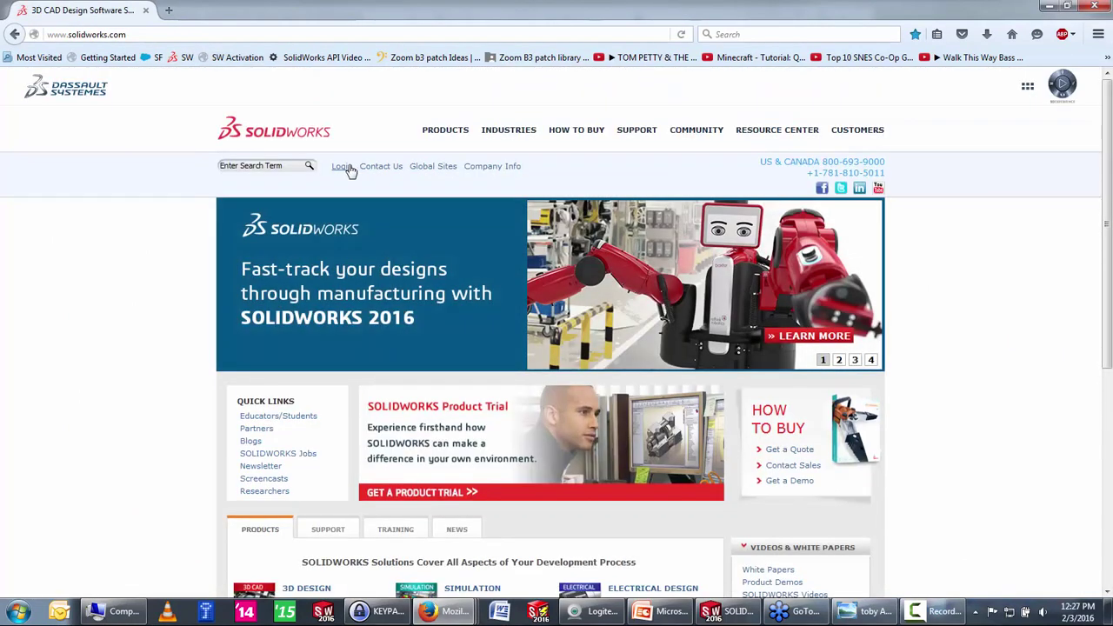
{"action": "left_click", "coordinate": [348, 169]}
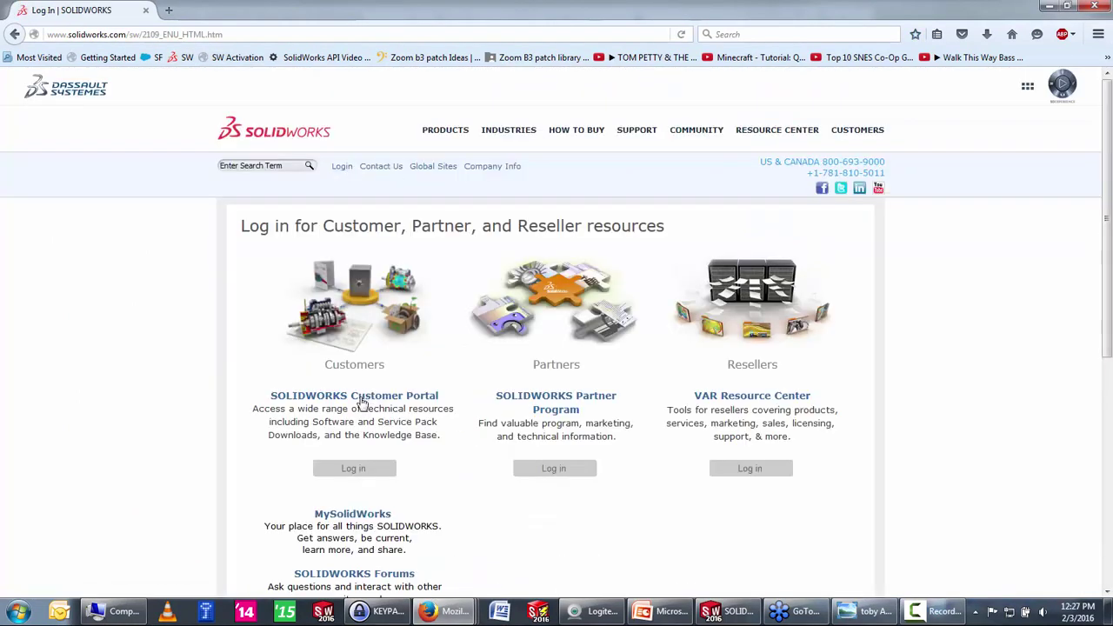
{"action": "left_click", "coordinate": [361, 399]}
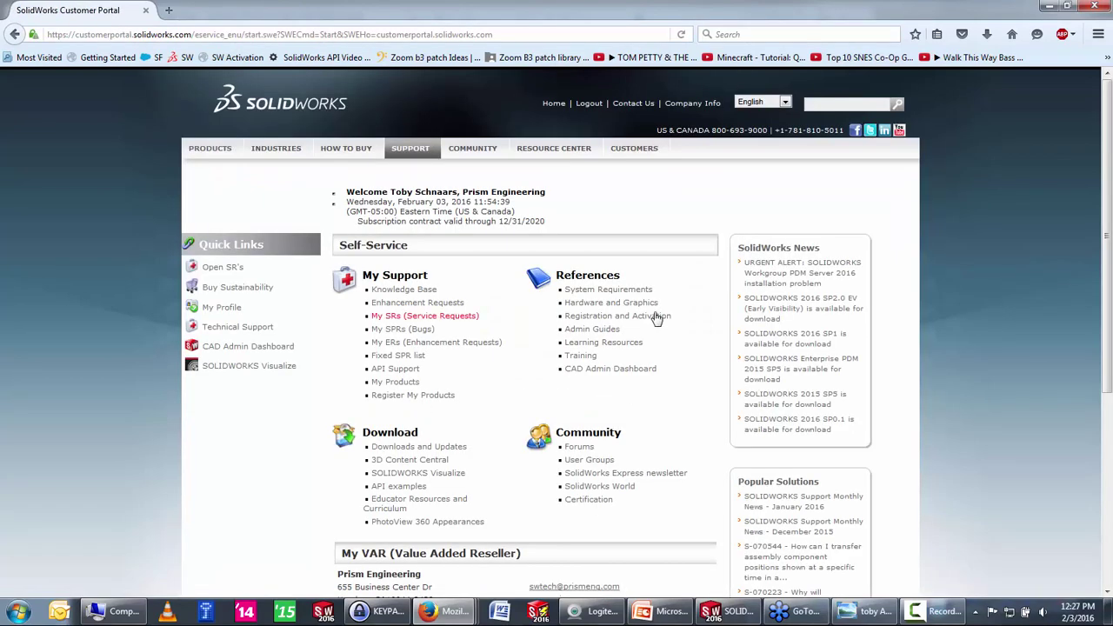
{"action": "scroll", "coordinate": [497, 372], "scroll_direction": "down", "scroll_amount": 3}
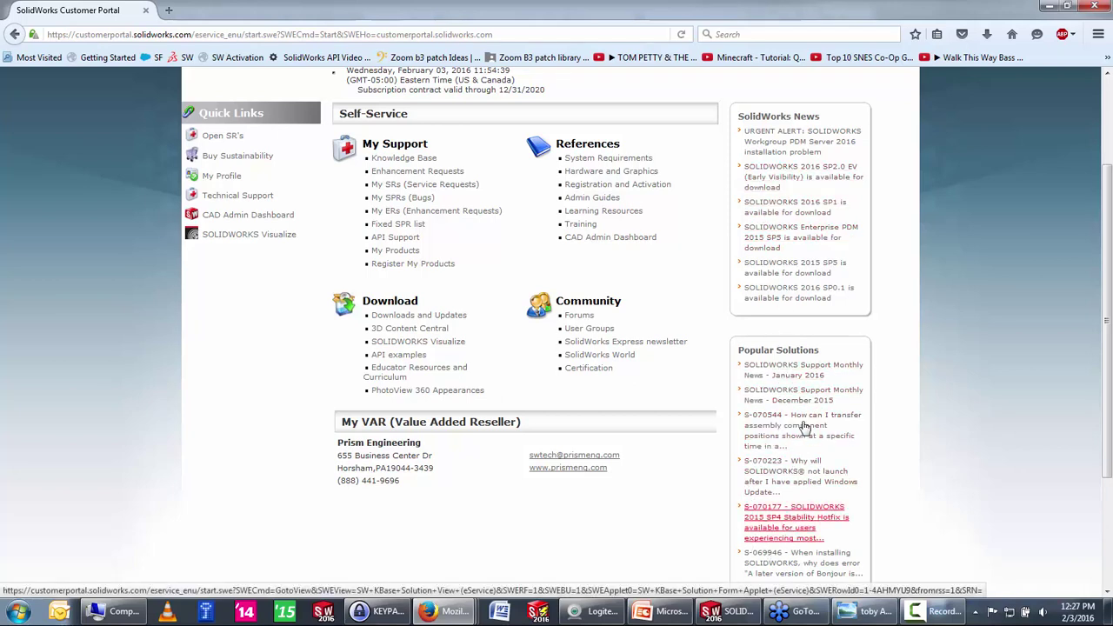
{"action": "left_click", "coordinate": [806, 376]}
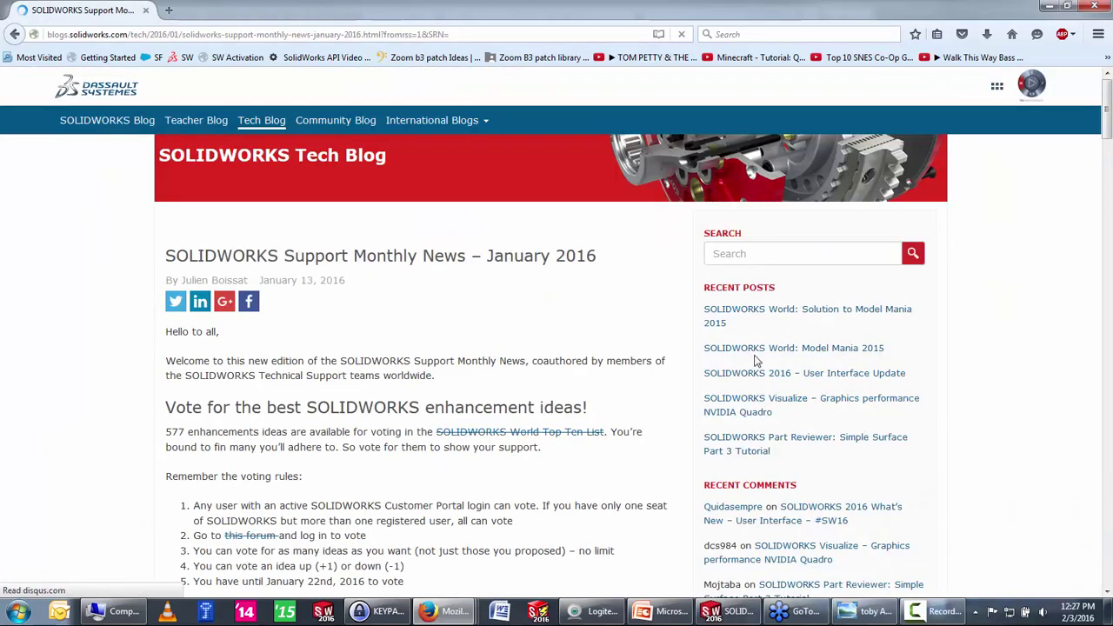
Step: Scroll the January 2016 news post down to the Noteworthy Solutions from the SOLIDWORKS Knowledge Base section
{"action": "scroll", "coordinate": [447, 409], "scroll_direction": "down", "scroll_amount": 1}
{"action": "scroll", "coordinate": [446, 410], "scroll_direction": "down", "scroll_amount": 5}
{"action": "scroll", "coordinate": [447, 409], "scroll_direction": "down", "scroll_amount": 5}
{"action": "scroll", "coordinate": [452, 423], "scroll_direction": "down", "scroll_amount": 5}
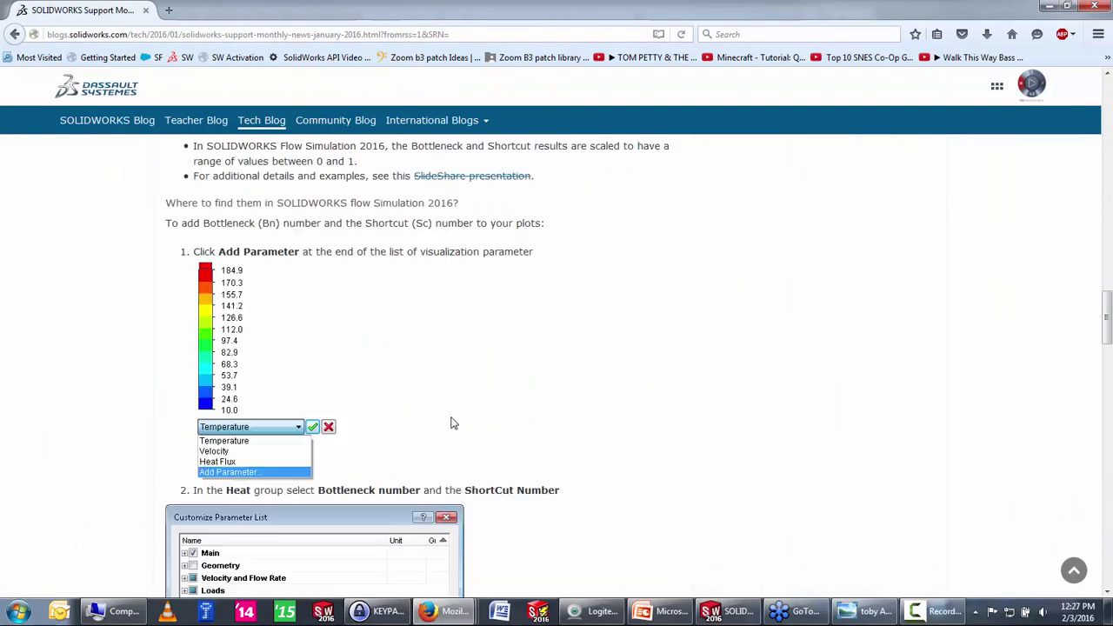
{"action": "scroll", "coordinate": [451, 423], "scroll_direction": "down", "scroll_amount": 2}
{"action": "scroll", "coordinate": [451, 423], "scroll_direction": "down", "scroll_amount": 4}
{"action": "scroll", "coordinate": [451, 423], "scroll_direction": "down", "scroll_amount": 2}
{"action": "scroll", "coordinate": [461, 425], "scroll_direction": "up", "scroll_amount": 8}
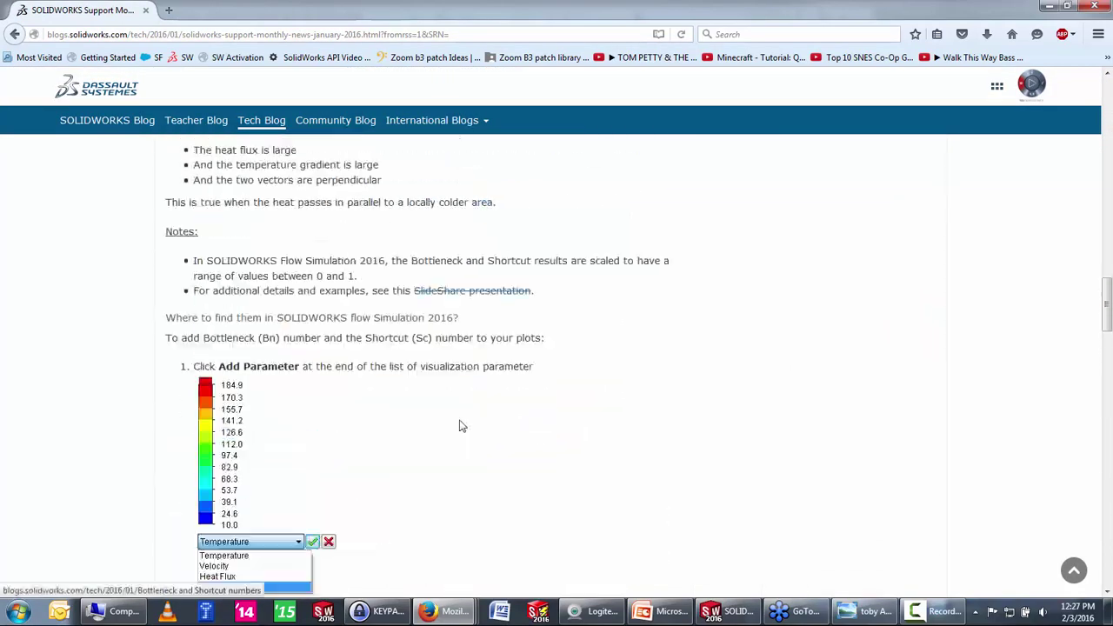
{"action": "scroll", "coordinate": [462, 425], "scroll_direction": "up", "scroll_amount": 5}
{"action": "scroll", "coordinate": [453, 421], "scroll_direction": "up", "scroll_amount": 2}
{"action": "scroll", "coordinate": [402, 429], "scroll_direction": "down", "scroll_amount": 4}
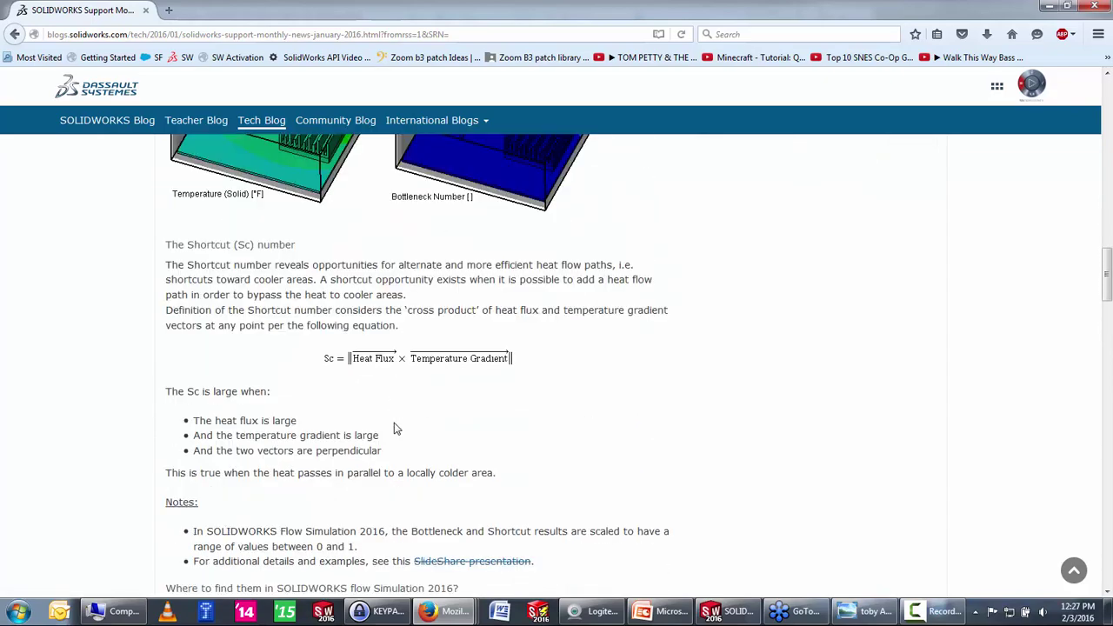
{"action": "scroll", "coordinate": [396, 426], "scroll_direction": "down", "scroll_amount": 5}
{"action": "scroll", "coordinate": [390, 424], "scroll_direction": "down", "scroll_amount": 2}
{"action": "scroll", "coordinate": [390, 423], "scroll_direction": "down", "scroll_amount": 2}
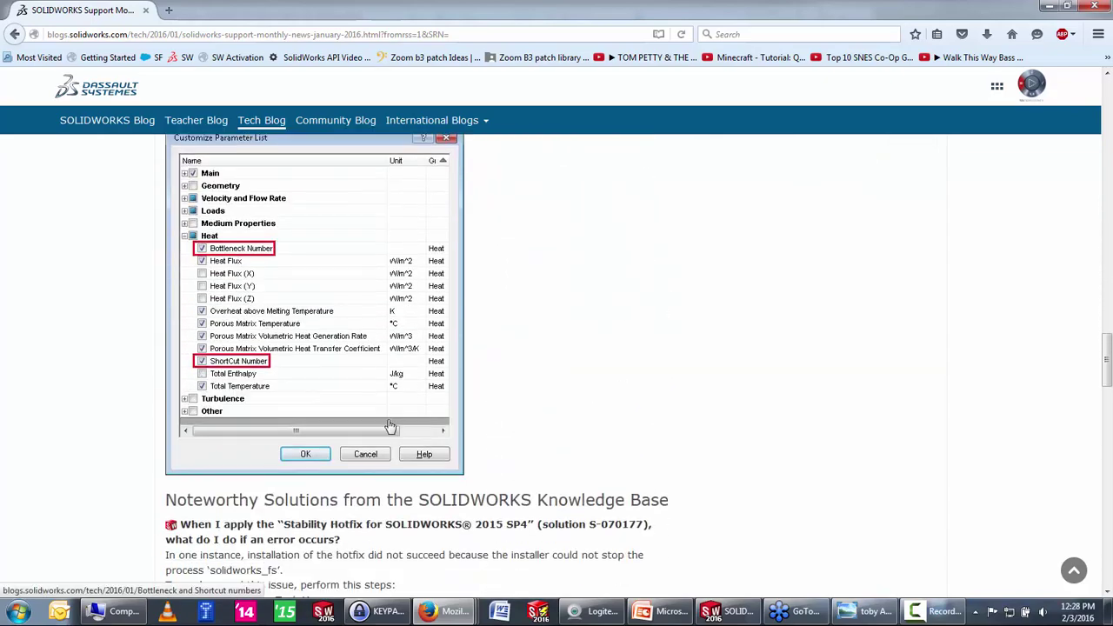
{"action": "scroll", "coordinate": [396, 425], "scroll_direction": "down", "scroll_amount": 1}
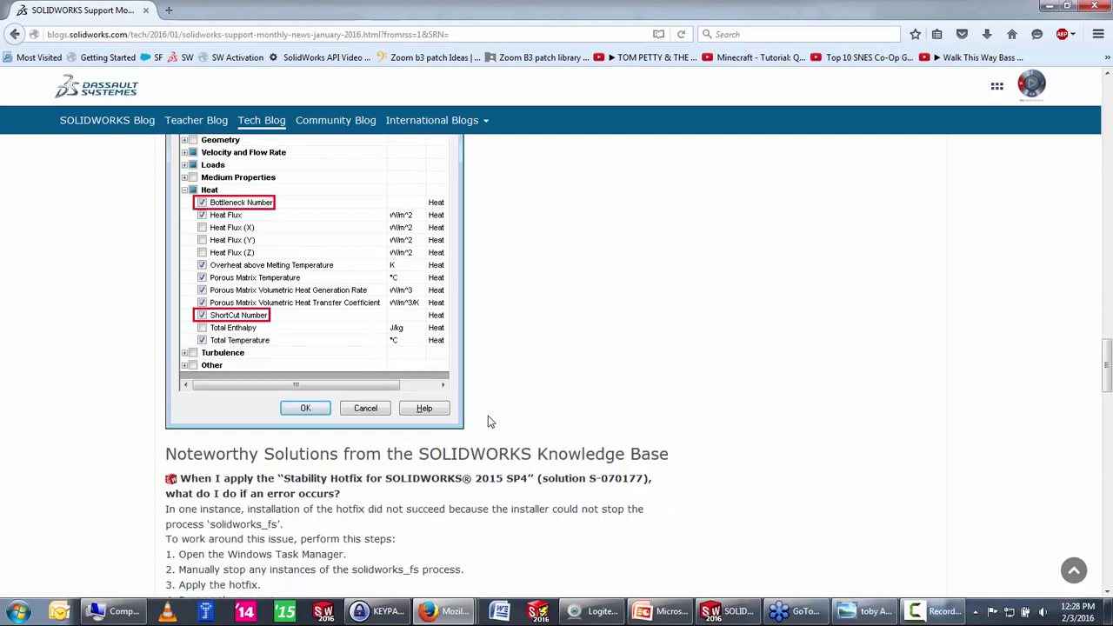
{"action": "scroll", "coordinate": [490, 421], "scroll_direction": "down", "scroll_amount": 2}
{"action": "scroll", "coordinate": [474, 414], "scroll_direction": "down", "scroll_amount": 2}
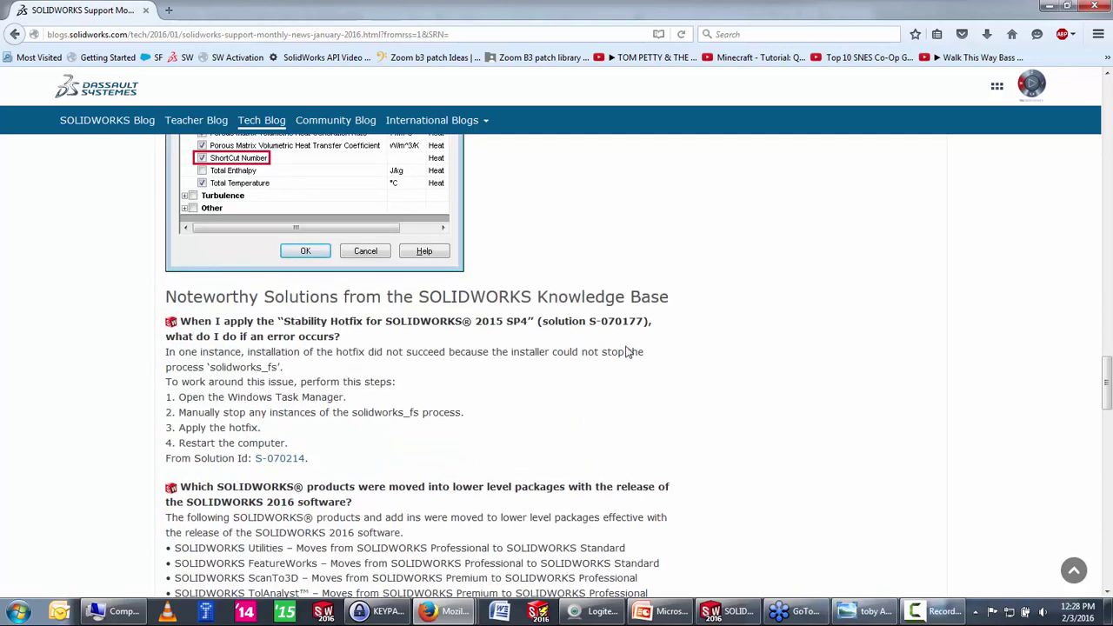
{"action": "scroll", "coordinate": [629, 351], "scroll_direction": "down", "scroll_amount": 1}
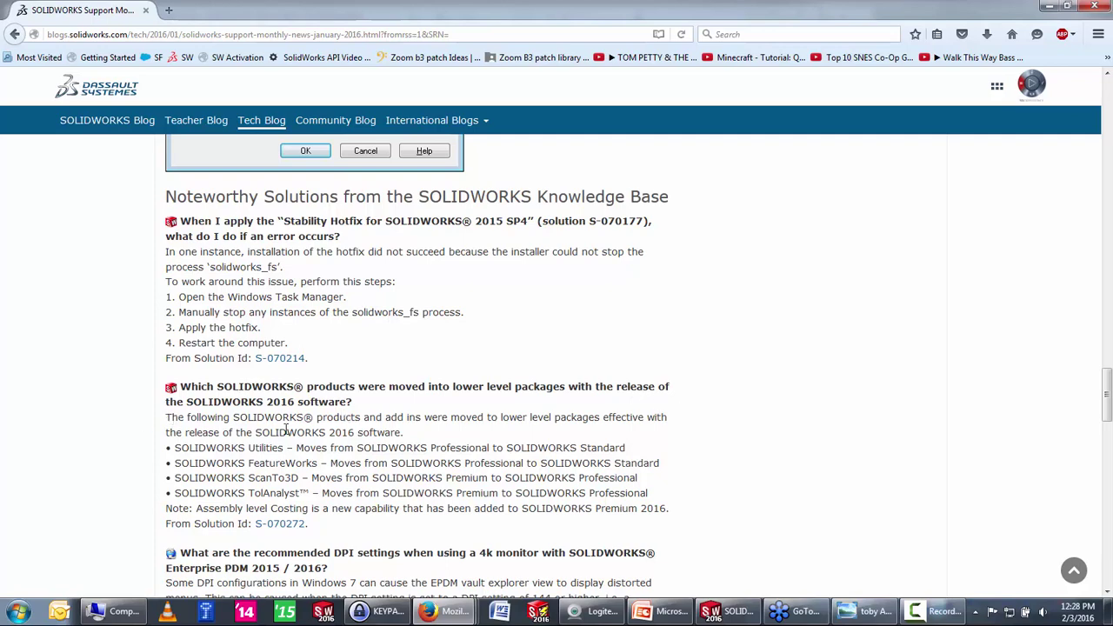
{"action": "left_click_drag", "start_coordinate": [172, 418], "coordinate": [410, 437]}
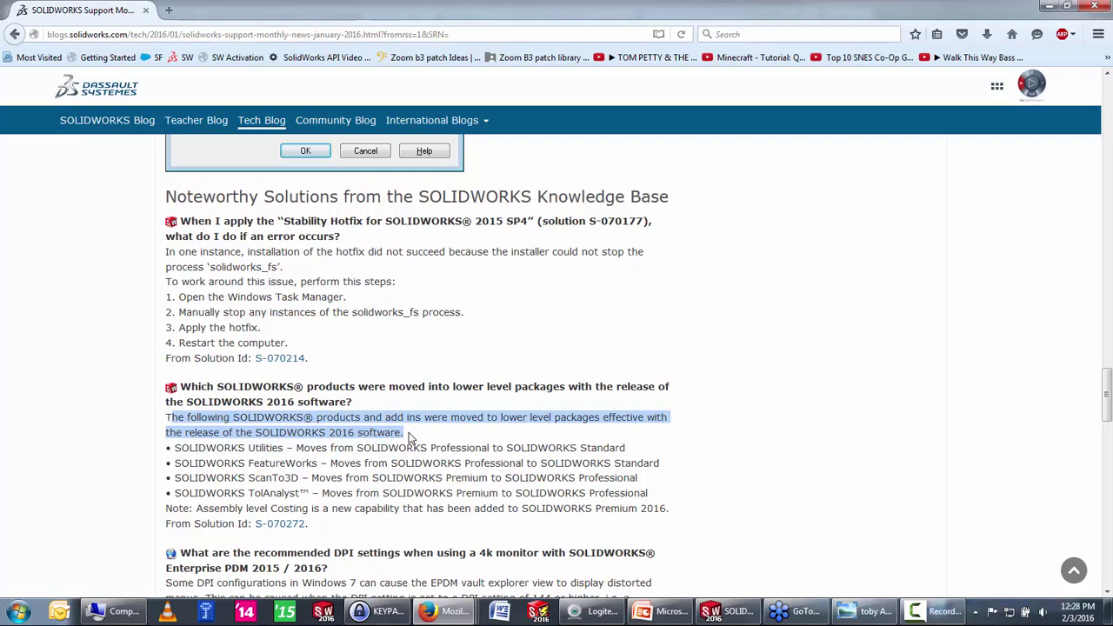
{"action": "left_click", "coordinate": [361, 467]}
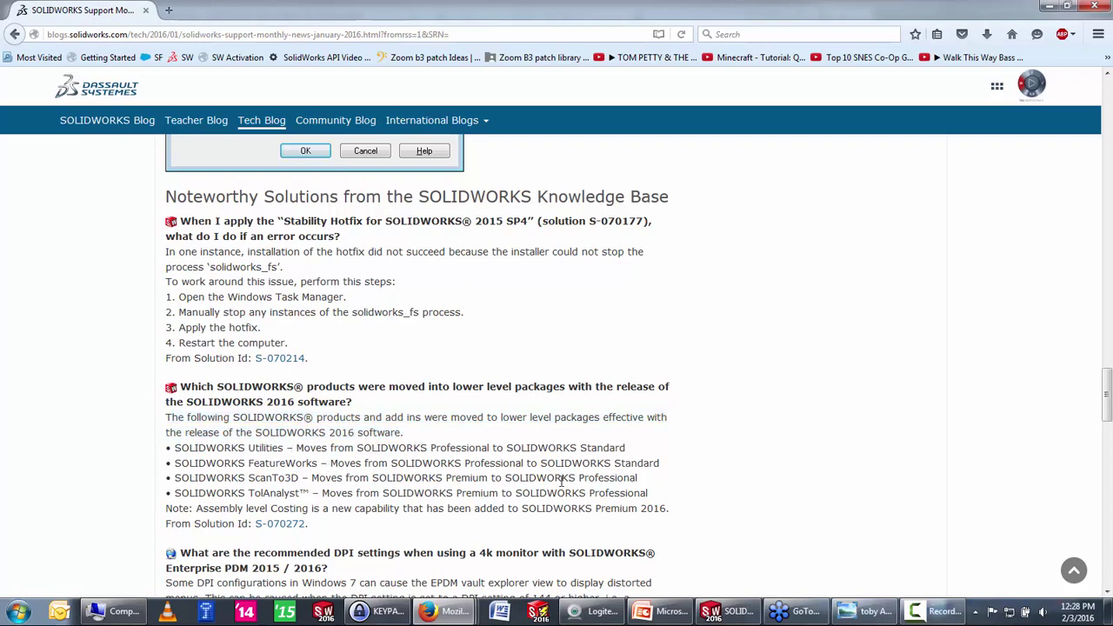
{"action": "mouse_move", "coordinate": [303, 447]}
{"action": "left_mouse_down"}
{"action": "mouse_move", "coordinate": [643, 494]}
{"action": "mouse_move", "coordinate": [639, 479]}
{"action": "left_mouse_up"}
{"action": "left_click", "coordinate": [274, 467]}
{"action": "mouse_move", "coordinate": [264, 462]}
{"action": "left_mouse_down"}
{"action": "mouse_move", "coordinate": [487, 478]}
{"action": "mouse_move", "coordinate": [590, 462]}
{"action": "mouse_move", "coordinate": [658, 467]}
{"action": "left_mouse_up"}
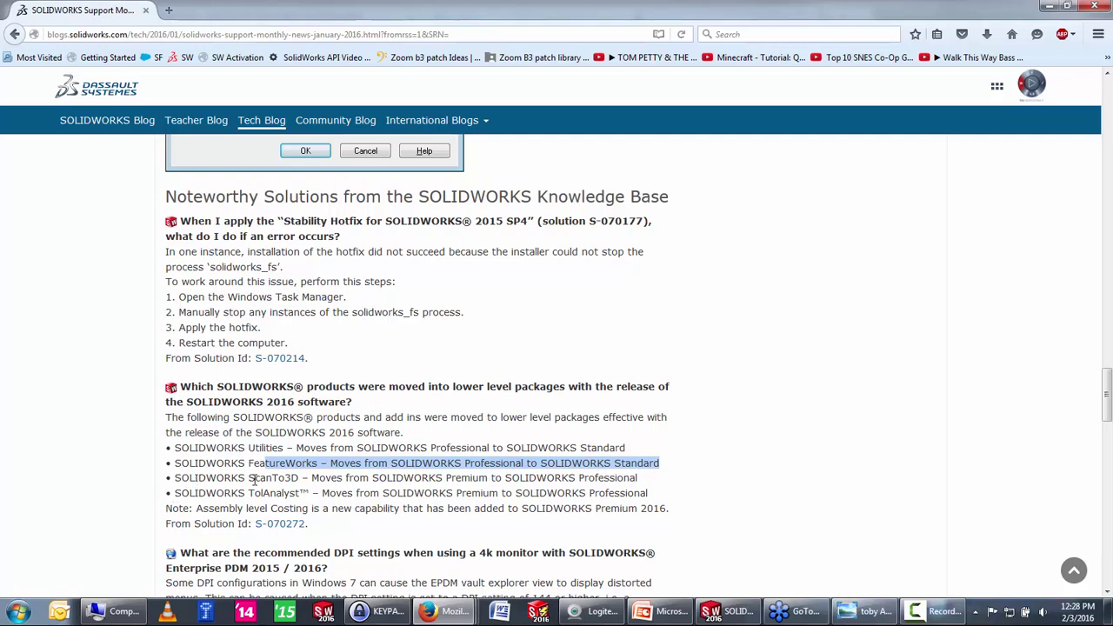
{"action": "left_click_drag", "start_coordinate": [175, 477], "coordinate": [574, 478]}
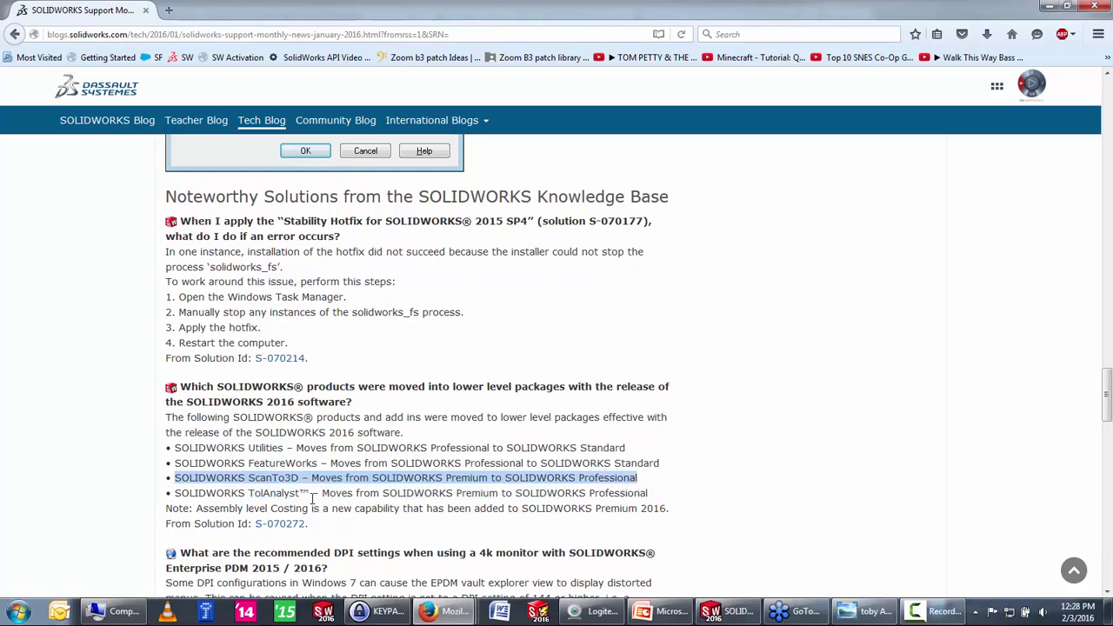
{"action": "left_click_drag", "start_coordinate": [323, 493], "coordinate": [638, 494]}
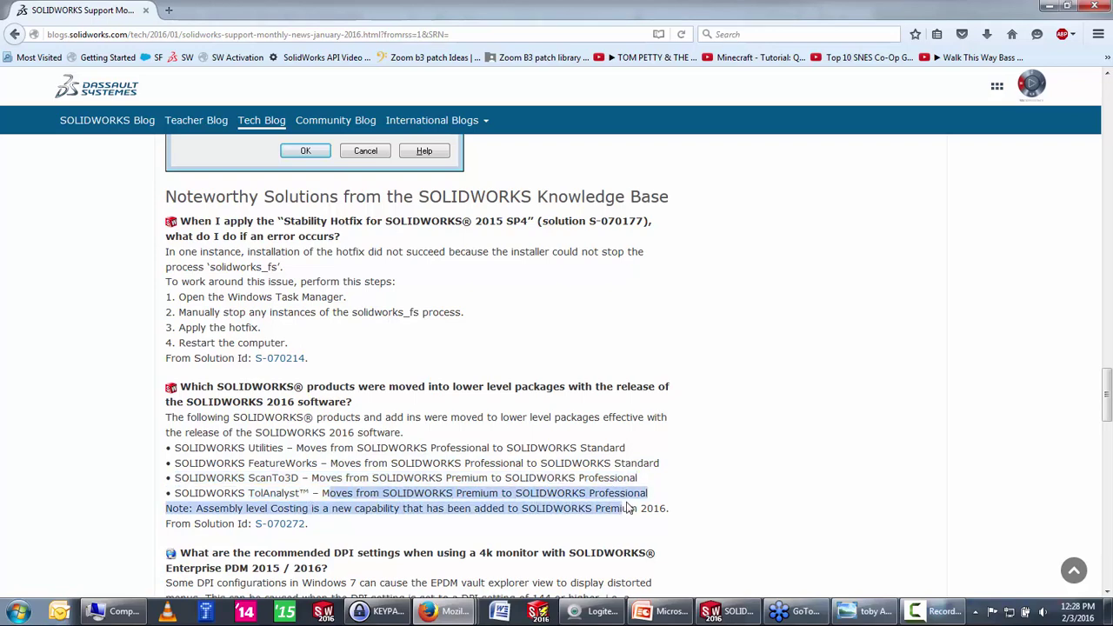
{"action": "left_click", "coordinate": [595, 497]}
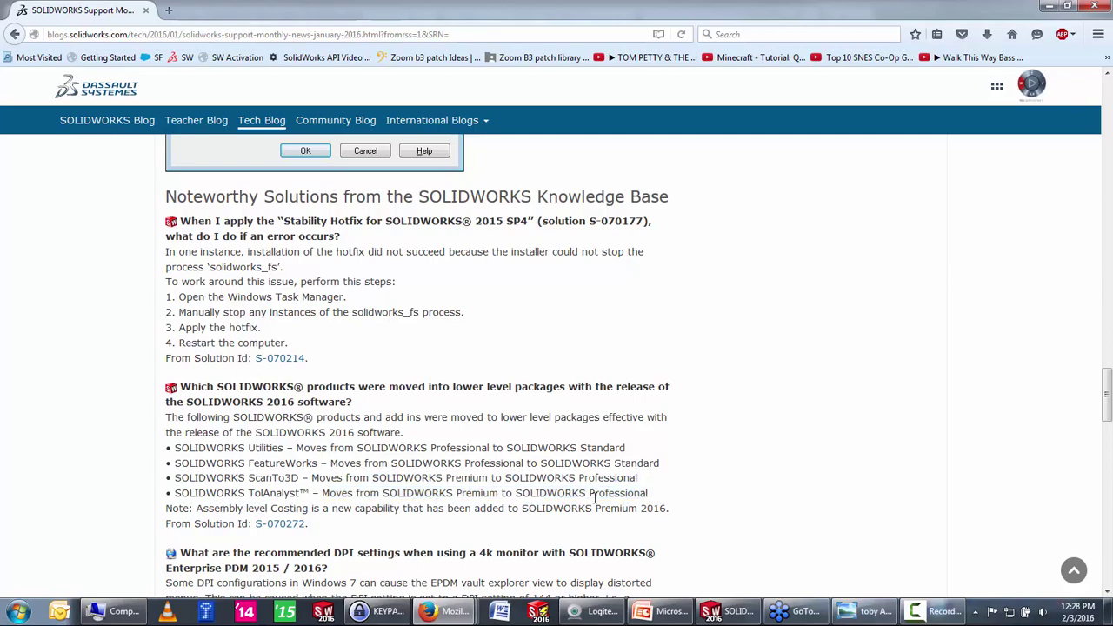
{"action": "left_click_drag", "start_coordinate": [649, 495], "coordinate": [213, 495]}
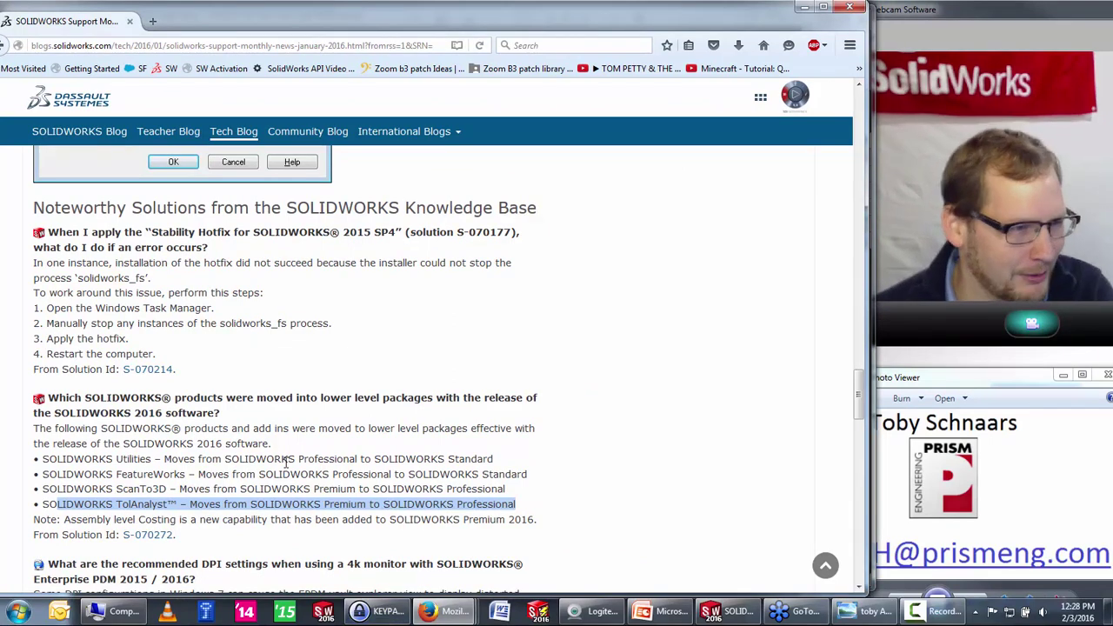
Step: Clear the highlight, scroll back to the Bottleneck Number and ShortCut Number step, and maximize Firefox
{"action": "left_click", "coordinate": [595, 492]}
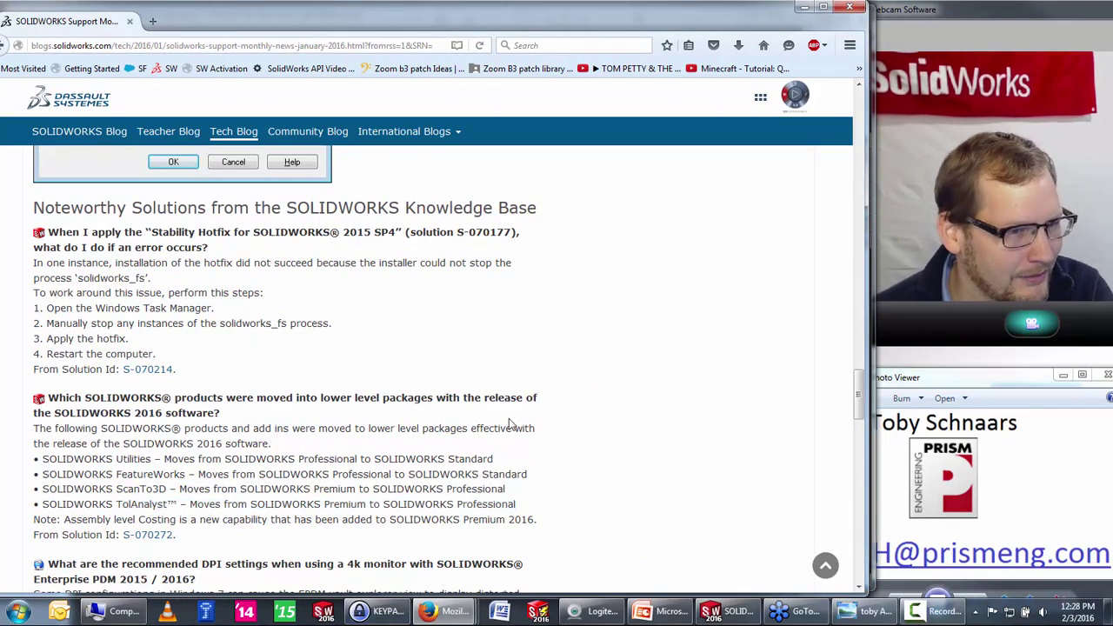
{"action": "scroll", "coordinate": [509, 419], "scroll_direction": "down", "scroll_amount": 4}
{"action": "scroll", "coordinate": [509, 430], "scroll_direction": "up", "scroll_amount": 3}
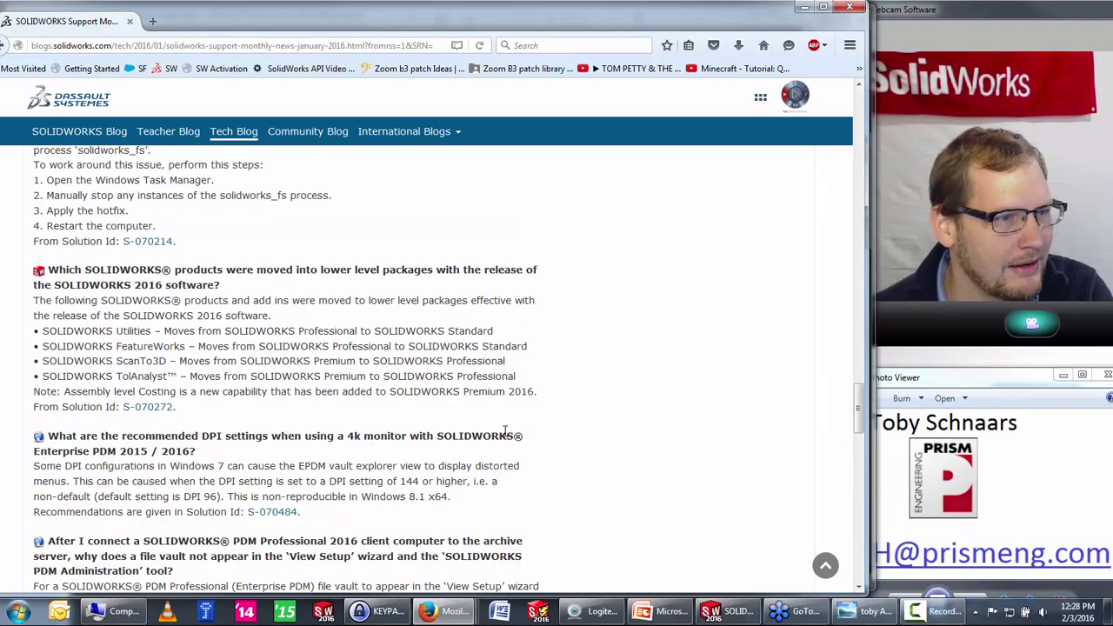
{"action": "scroll", "coordinate": [139, 401], "scroll_direction": "down", "scroll_amount": 4}
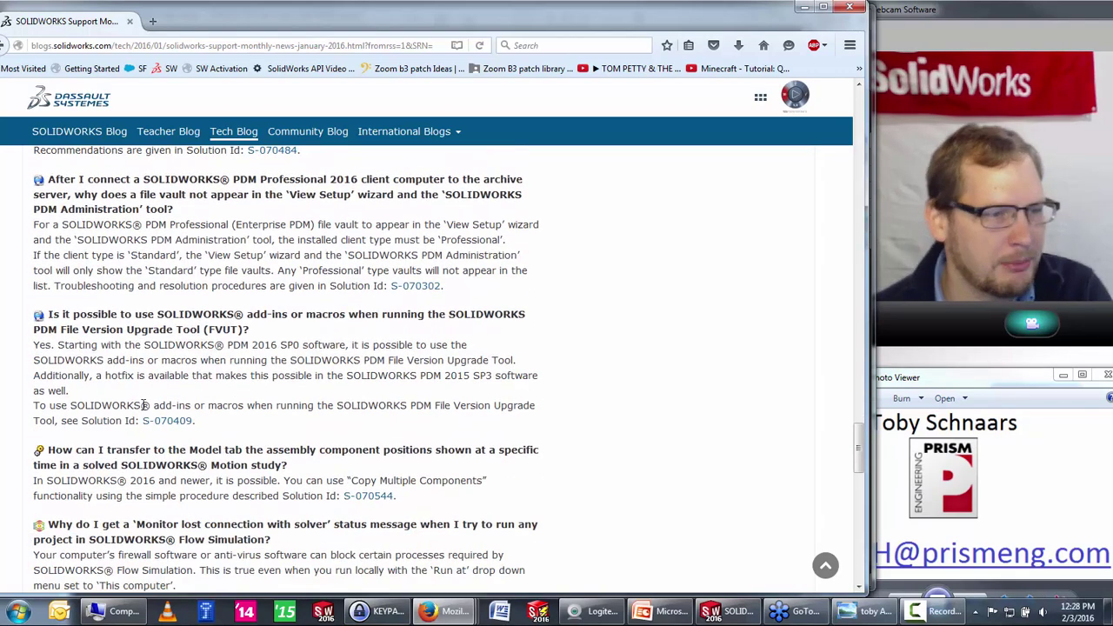
{"action": "scroll", "coordinate": [142, 406], "scroll_direction": "down", "scroll_amount": 3}
{"action": "scroll", "coordinate": [146, 410], "scroll_direction": "down", "scroll_amount": 4}
{"action": "scroll", "coordinate": [146, 410], "scroll_direction": "down", "scroll_amount": 1}
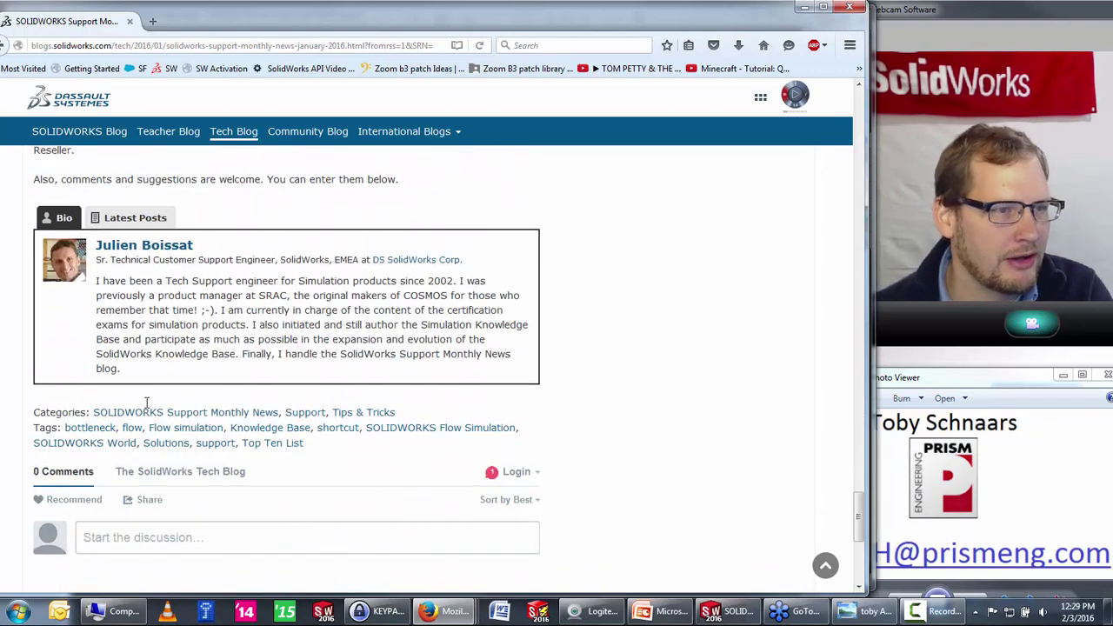
{"action": "scroll", "coordinate": [146, 402], "scroll_direction": "up", "scroll_amount": 5}
{"action": "scroll", "coordinate": [146, 402], "scroll_direction": "up", "scroll_amount": 4}
{"action": "scroll", "coordinate": [524, 368], "scroll_direction": "up", "scroll_amount": 5}
{"action": "scroll", "coordinate": [524, 368], "scroll_direction": "up", "scroll_amount": 2}
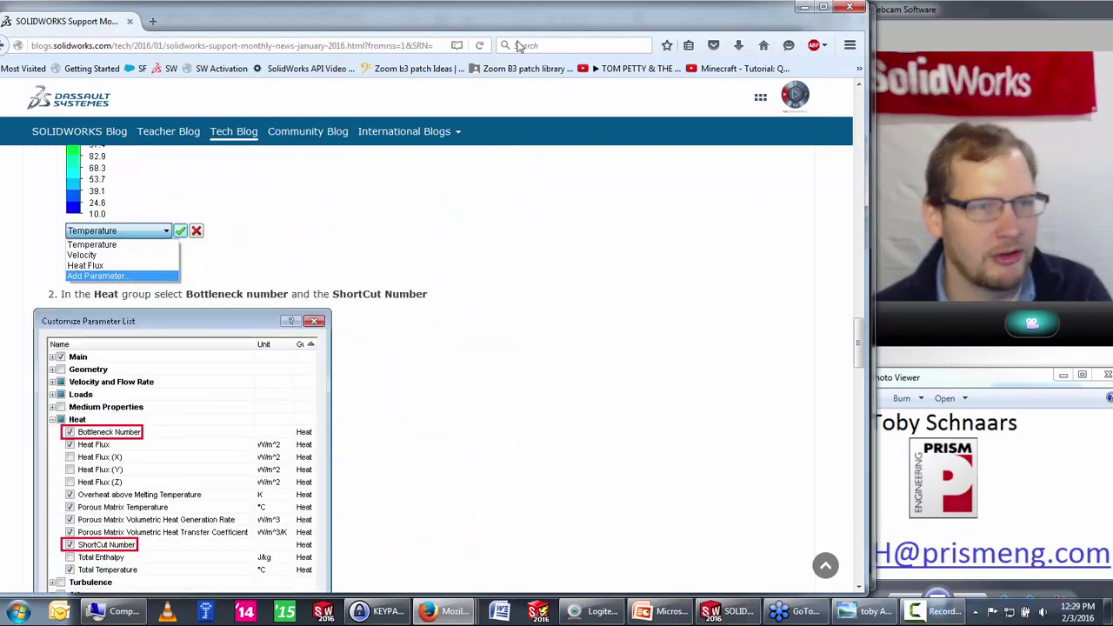
{"action": "key", "text": "super+Up"}
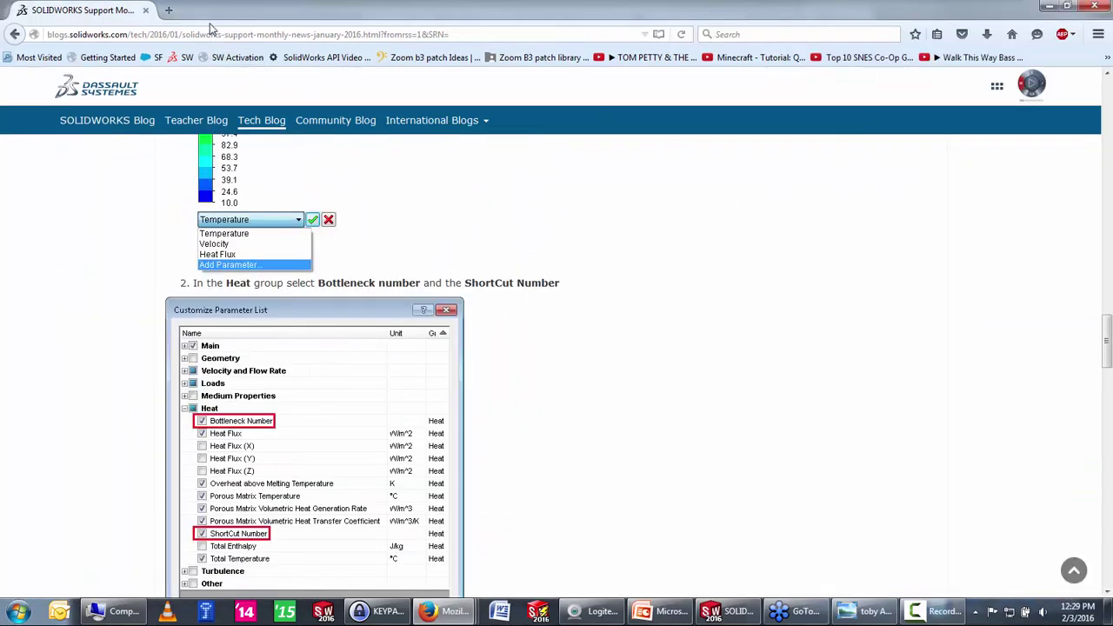
Step: Load my.solidworks, scroll through its home page, then drag Firefox aside to reveal the slides
{"action": "left_click", "coordinate": [209, 34]}
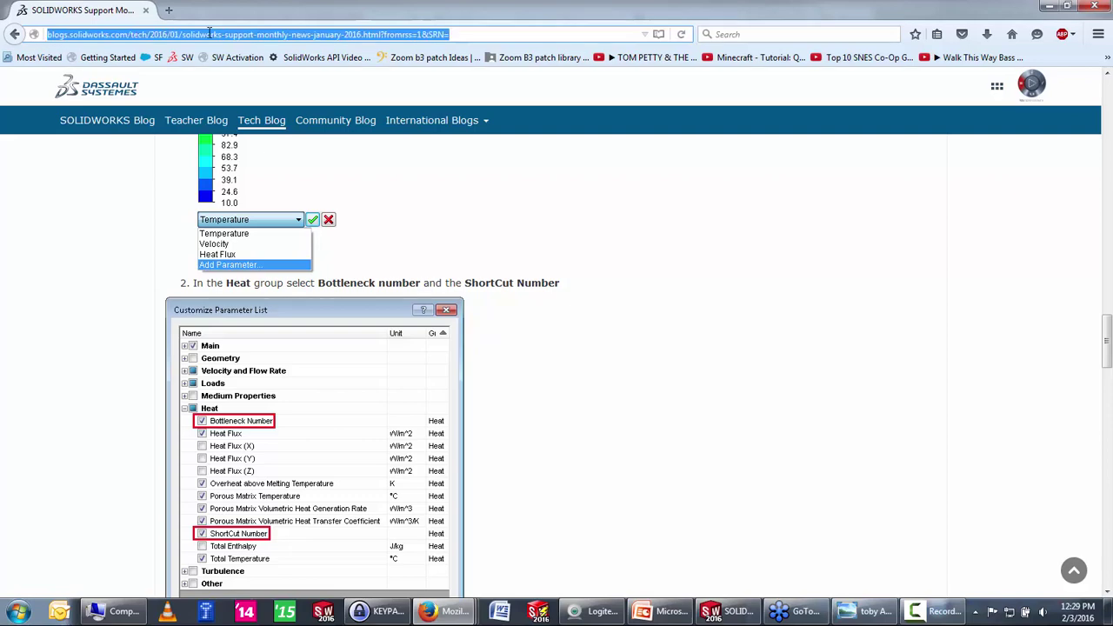
{"action": "type", "text": "my.soli"}
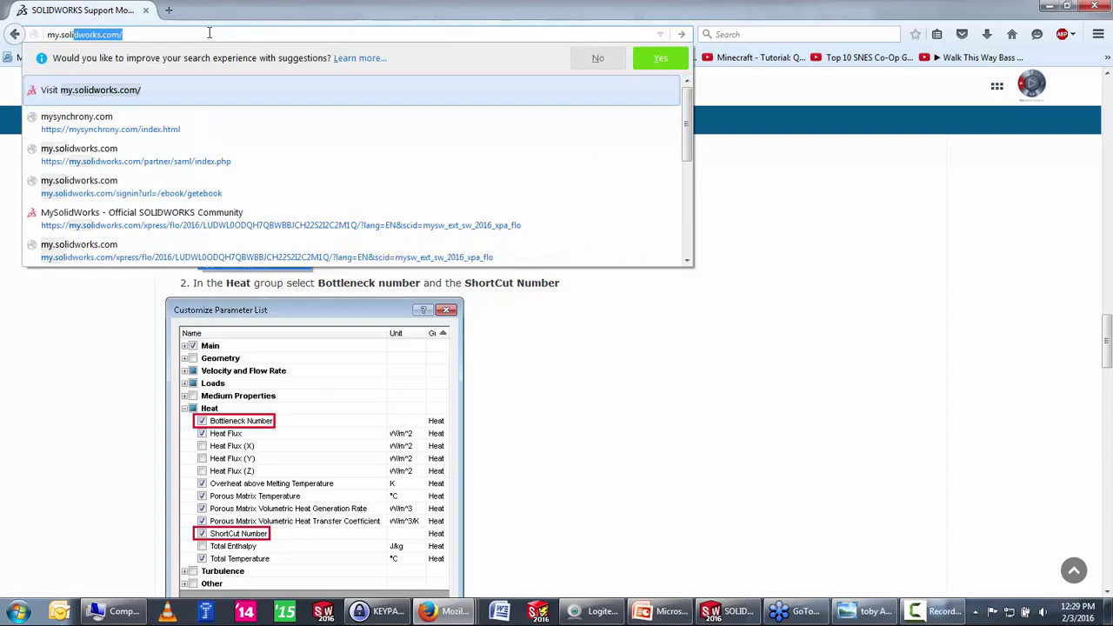
{"action": "type", "text": "dworks"}
{"action": "key", "text": "Return"}
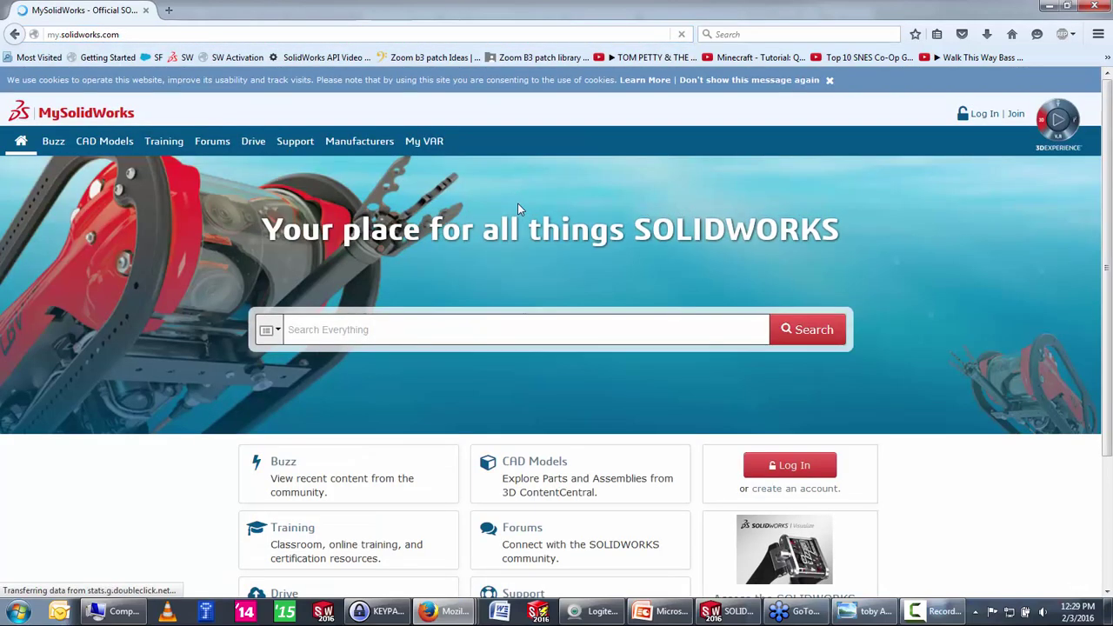
{"action": "scroll", "coordinate": [455, 295], "scroll_direction": "down", "scroll_amount": 2}
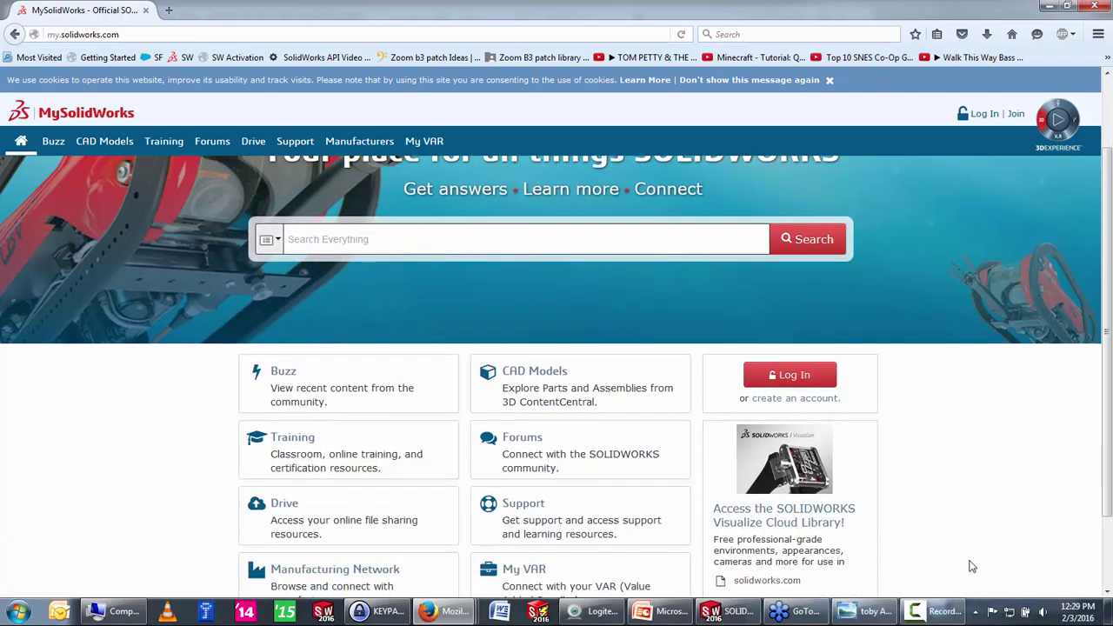
{"action": "scroll", "coordinate": [389, 475], "scroll_direction": "up", "scroll_amount": 2}
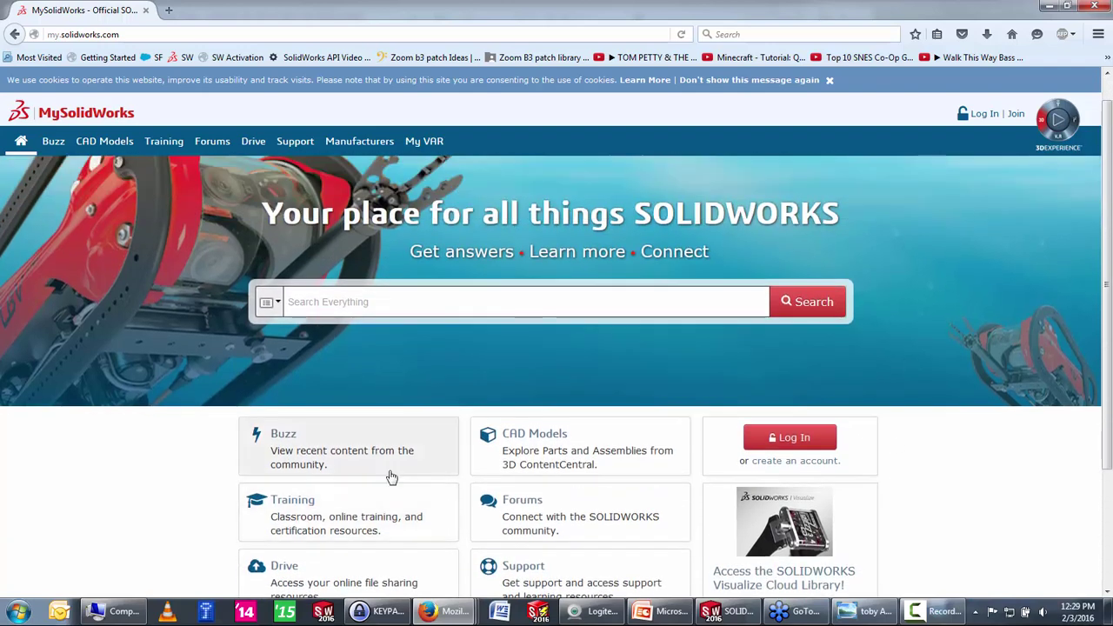
{"action": "scroll", "coordinate": [392, 476], "scroll_direction": "up", "scroll_amount": 1}
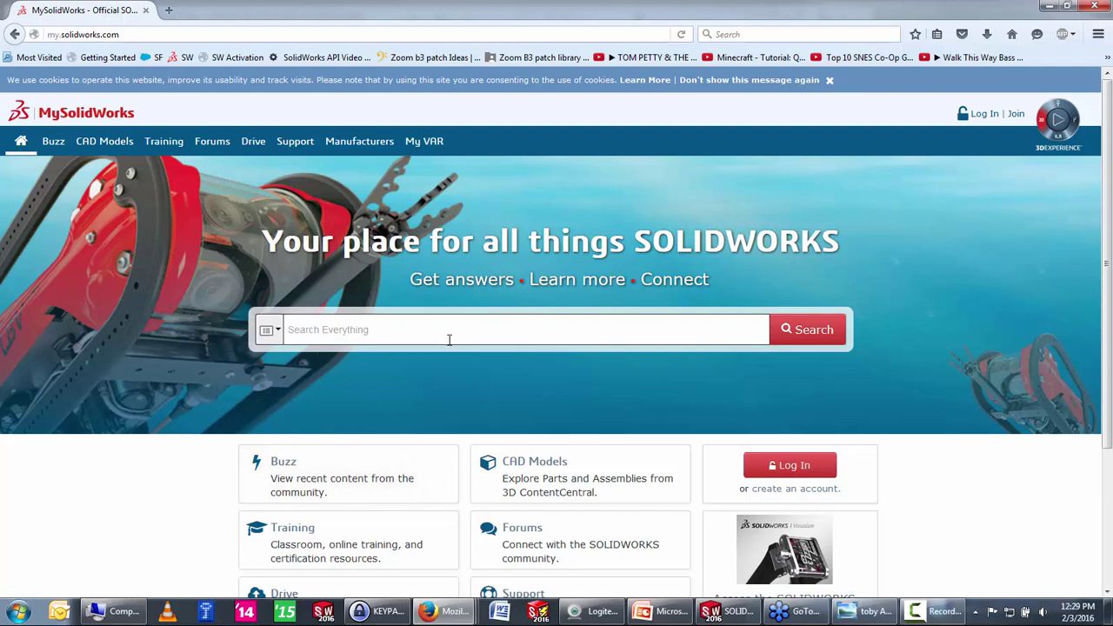
{"action": "scroll", "coordinate": [449, 341], "scroll_direction": "down", "scroll_amount": 2}
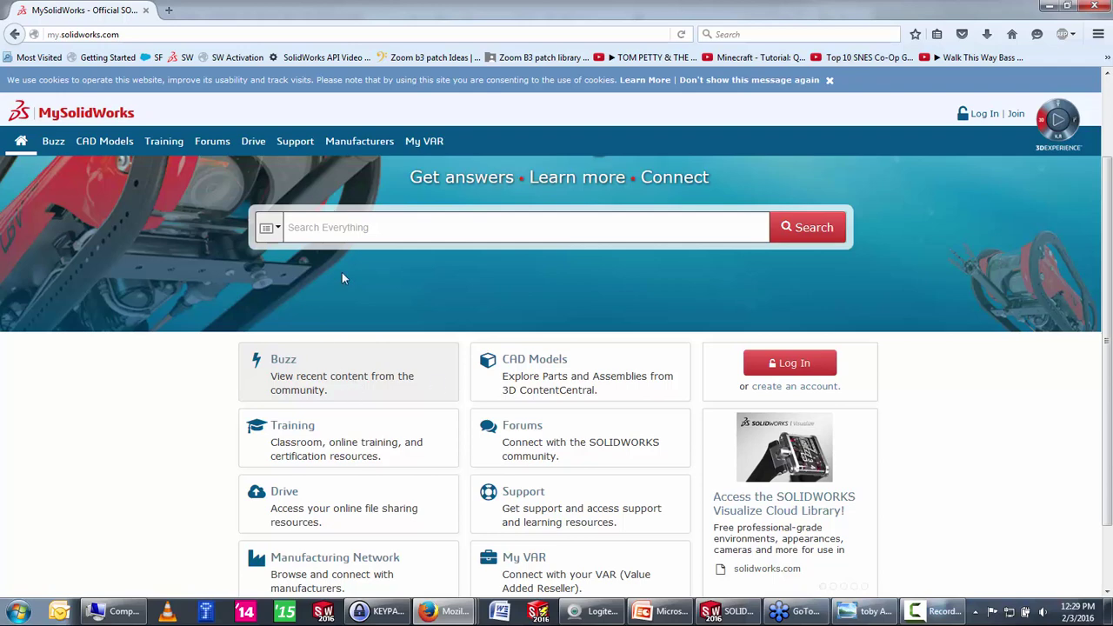
{"action": "scroll", "coordinate": [342, 278], "scroll_direction": "up", "scroll_amount": 2}
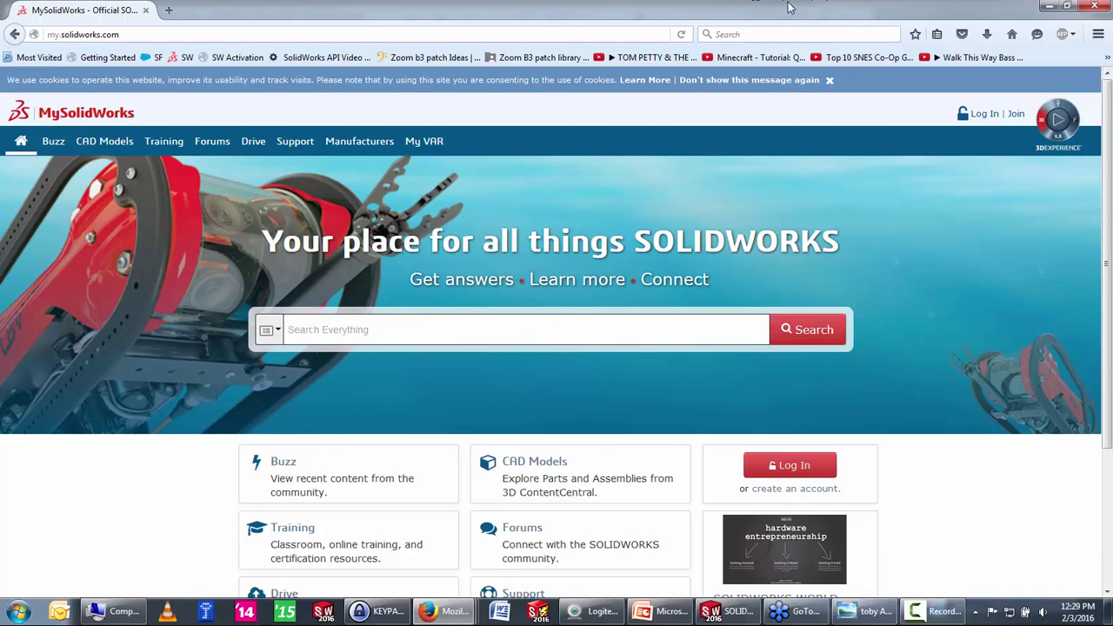
{"action": "left_click_drag", "start_coordinate": [790, 7], "coordinate": [9, 187]}
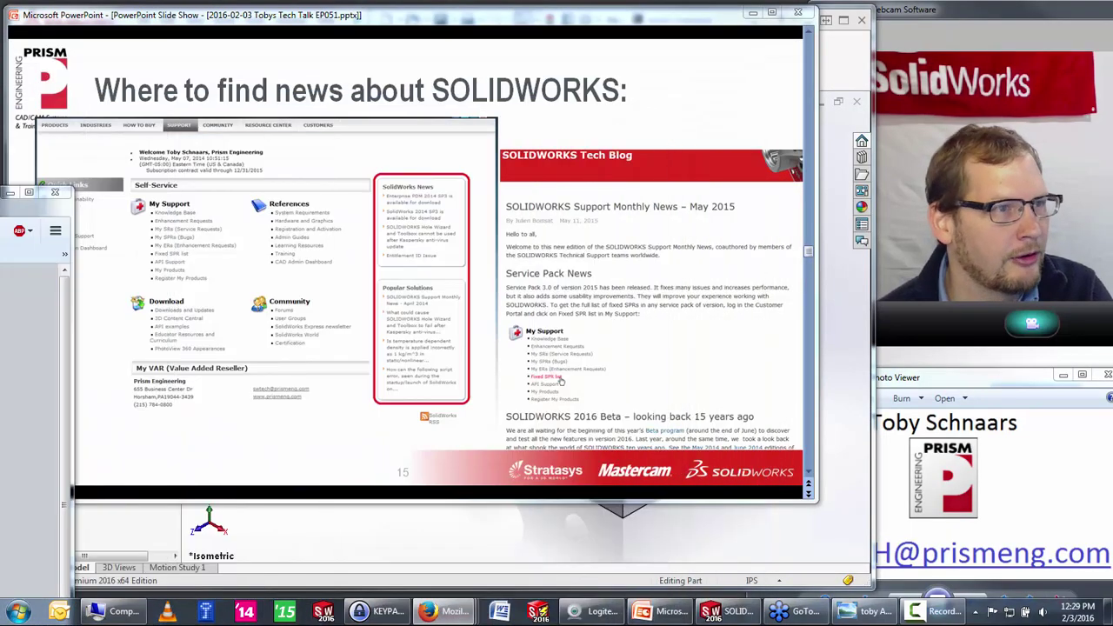
Step: Advance the slide show past the SOLIDWORKS WORLD title slide to slide 17, 'SolidWorks World Announcments'
{"action": "left_click", "coordinate": [529, 113]}
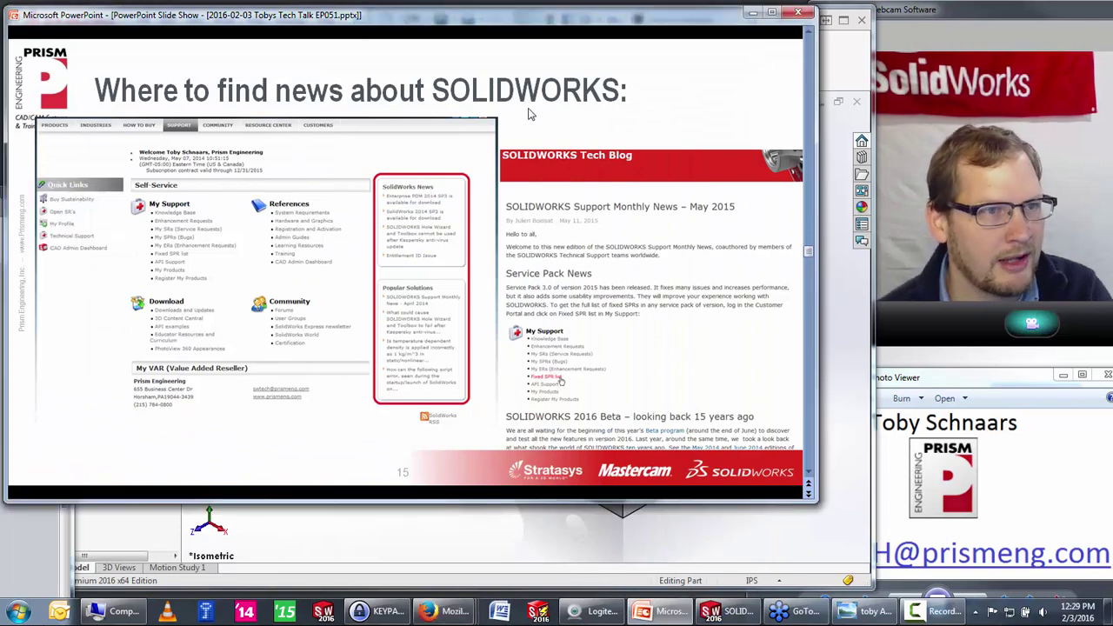
{"action": "left_click", "coordinate": [668, 133]}
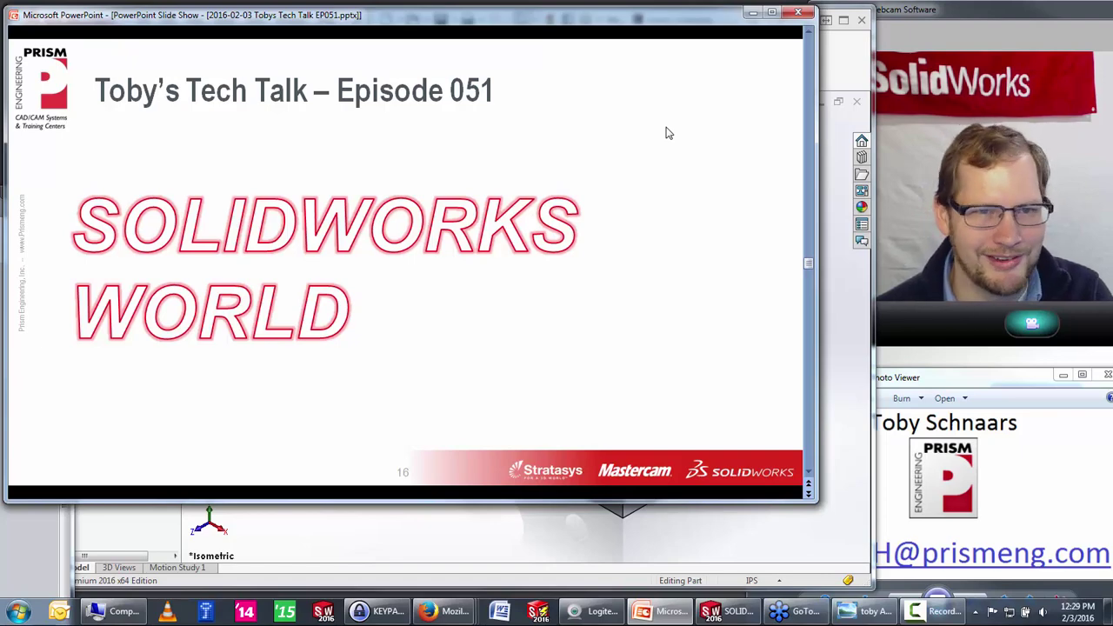
{"action": "left_click", "coordinate": [667, 133]}
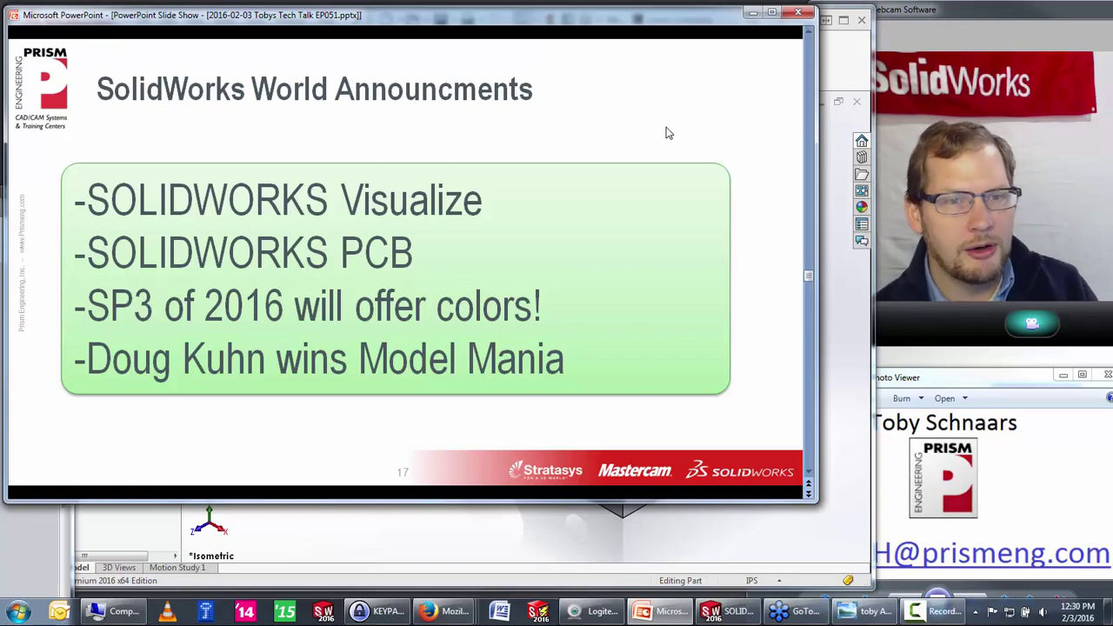
Step: In Firefox, enter 'SolidWorks Vis' and load the SOLIDWORKS Visualization products overview page
{"action": "left_click", "coordinate": [443, 611]}
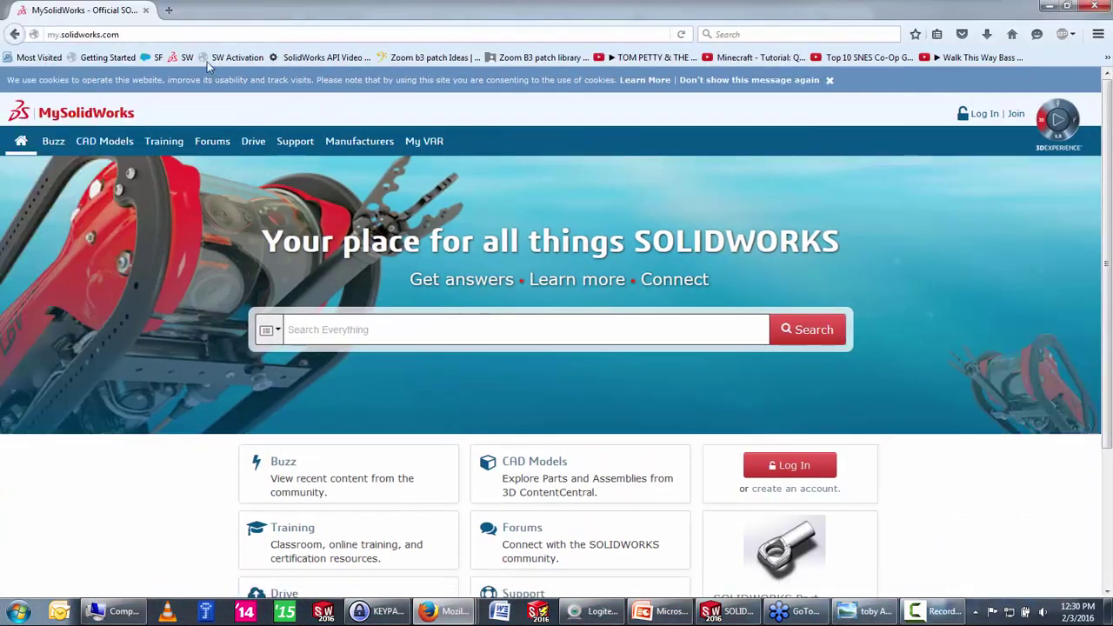
{"action": "left_click", "coordinate": [206, 36]}
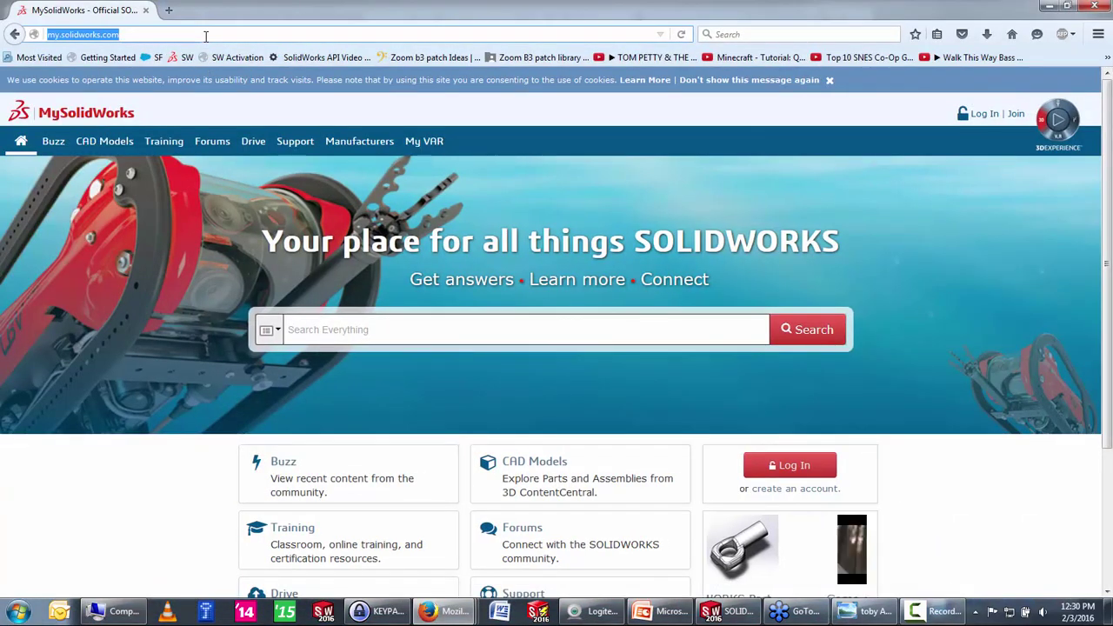
{"action": "type", "text": "SolidWorks "}
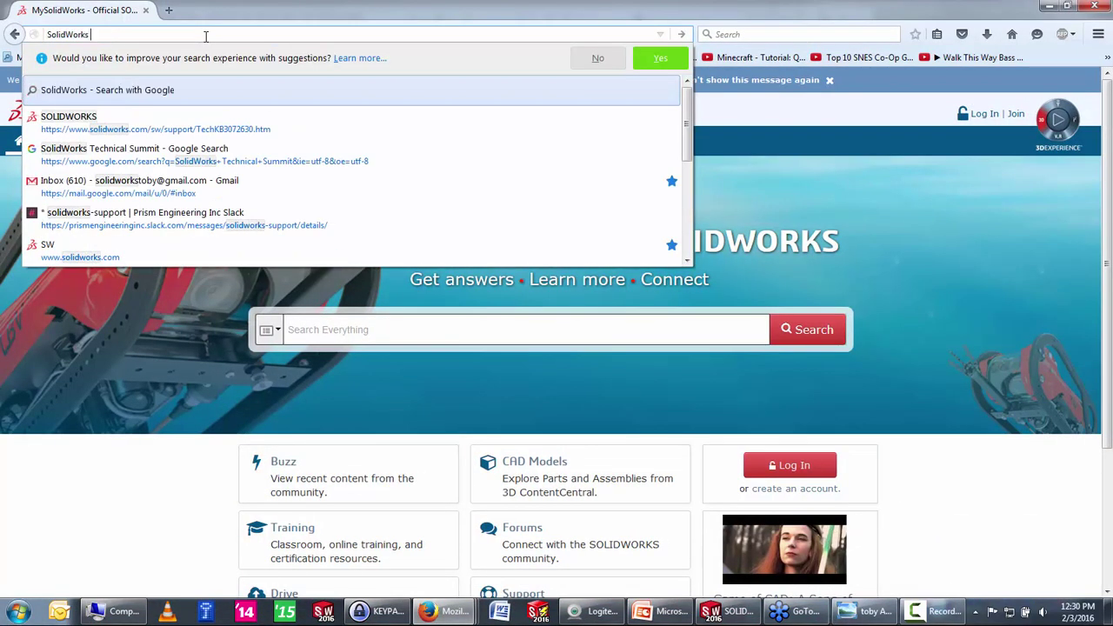
{"action": "type", "text": "Vis"}
{"action": "key", "text": "Down"}
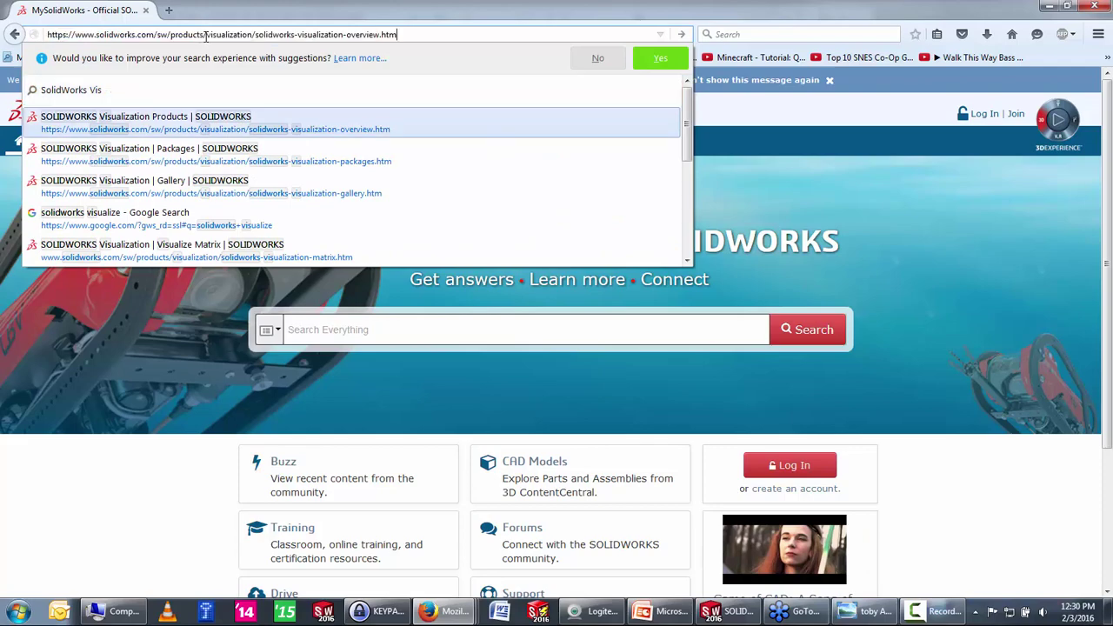
{"action": "key", "text": "Return"}
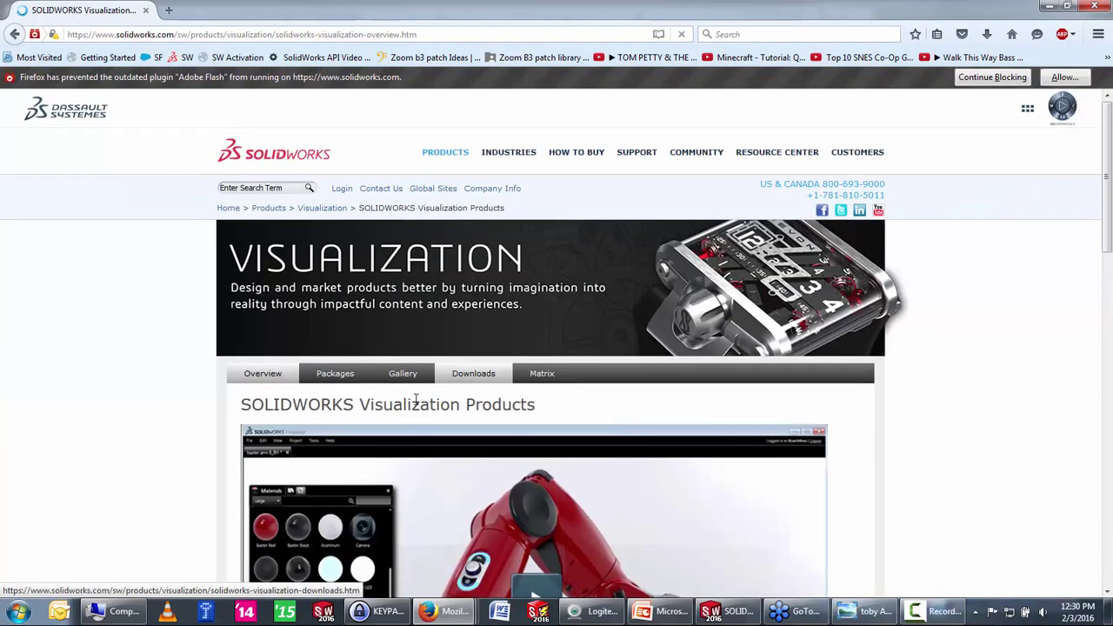
Step: Point out the 'formerly known as Bunkspeed' text, then open the Visualization Gallery
{"action": "scroll", "coordinate": [586, 528], "scroll_direction": "down", "scroll_amount": 3}
{"action": "scroll", "coordinate": [573, 479], "scroll_direction": "down", "scroll_amount": 2}
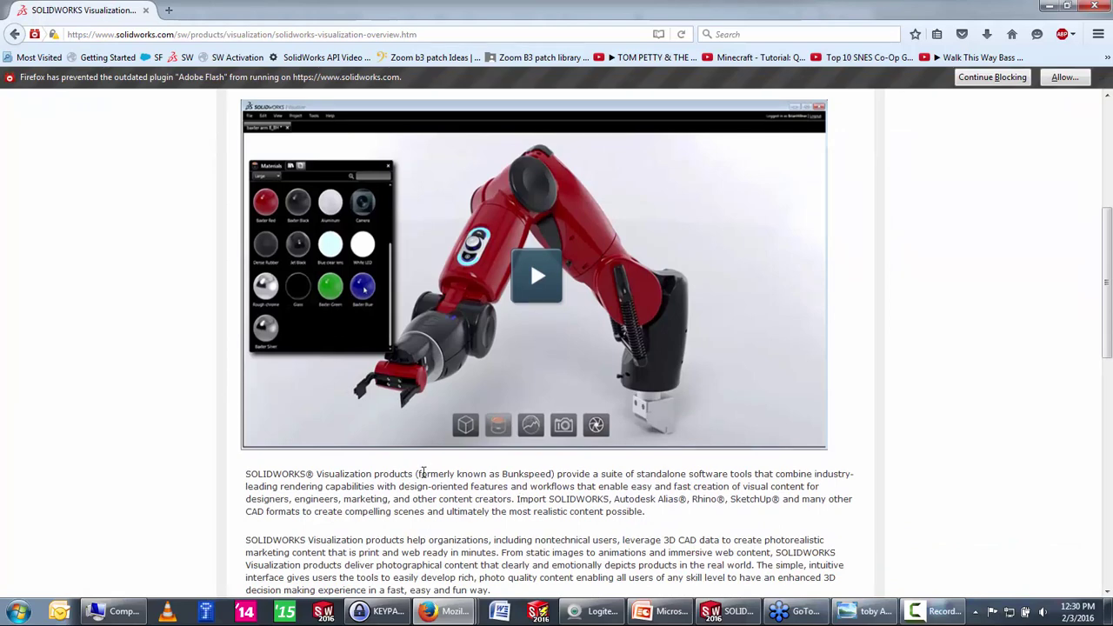
{"action": "left_click_drag", "start_coordinate": [421, 474], "coordinate": [542, 478]}
{"action": "left_click", "coordinate": [487, 528]}
{"action": "scroll", "coordinate": [489, 526], "scroll_direction": "up", "scroll_amount": 5}
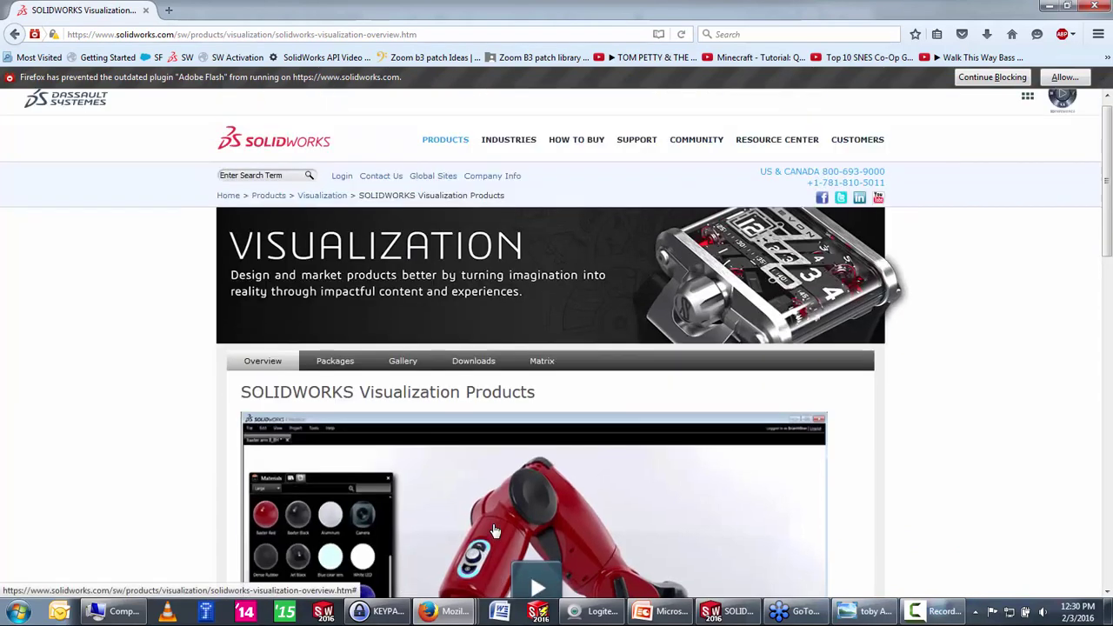
{"action": "left_click", "coordinate": [407, 380]}
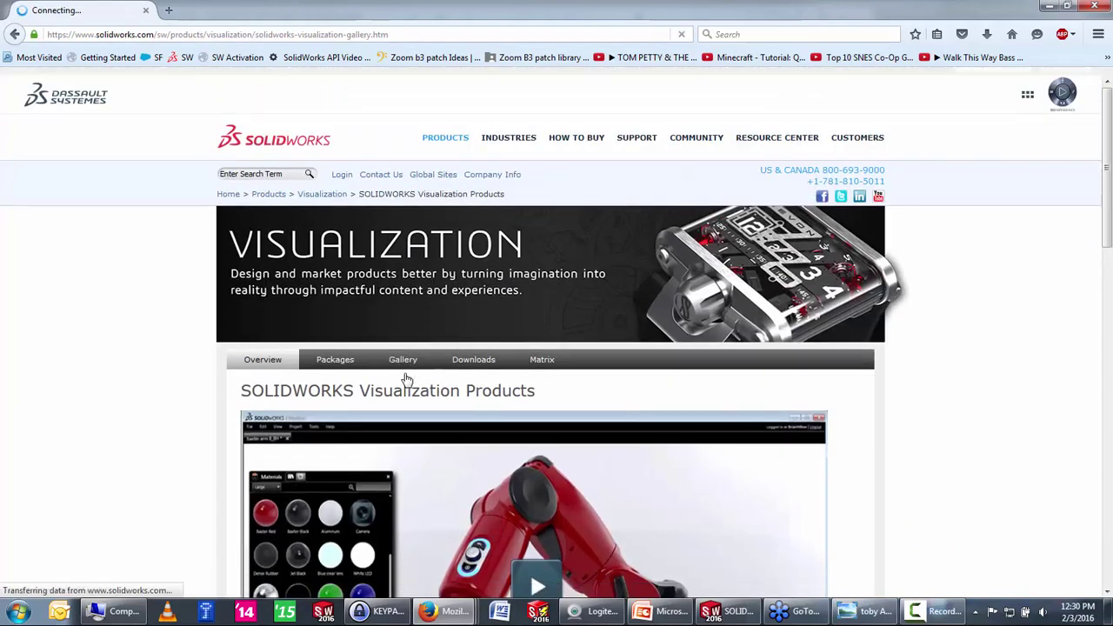
Step: Step through gallery renders: Paris cityscape, snowy interior, earrings, headphones, drills, jet engine, kitchenware
{"action": "scroll", "coordinate": [806, 409], "scroll_direction": "down", "scroll_amount": 3}
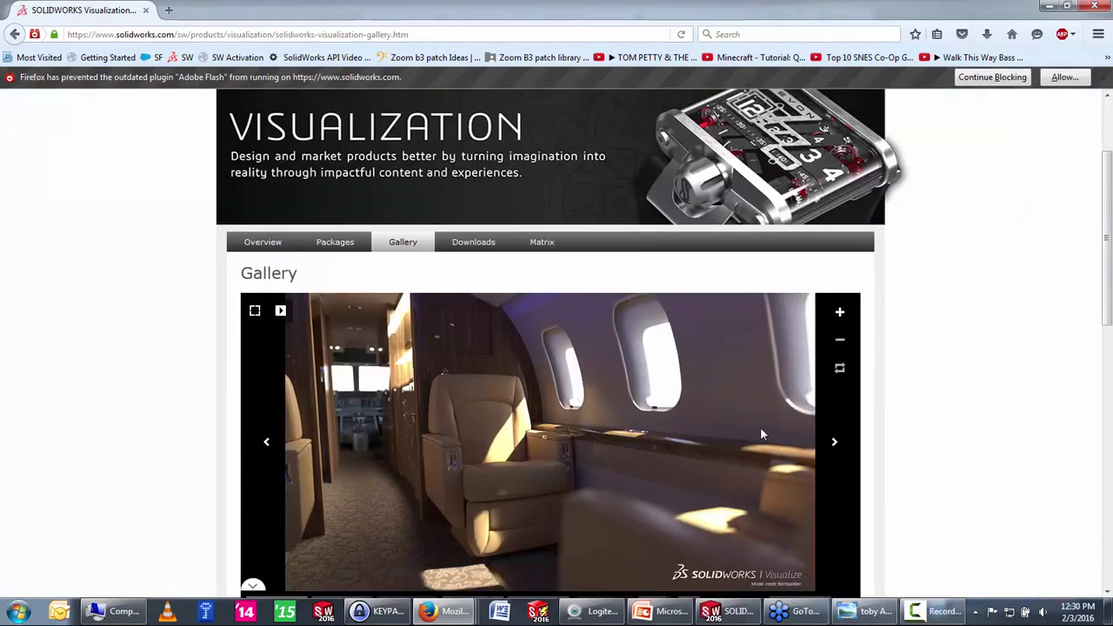
{"action": "left_click", "coordinate": [833, 446]}
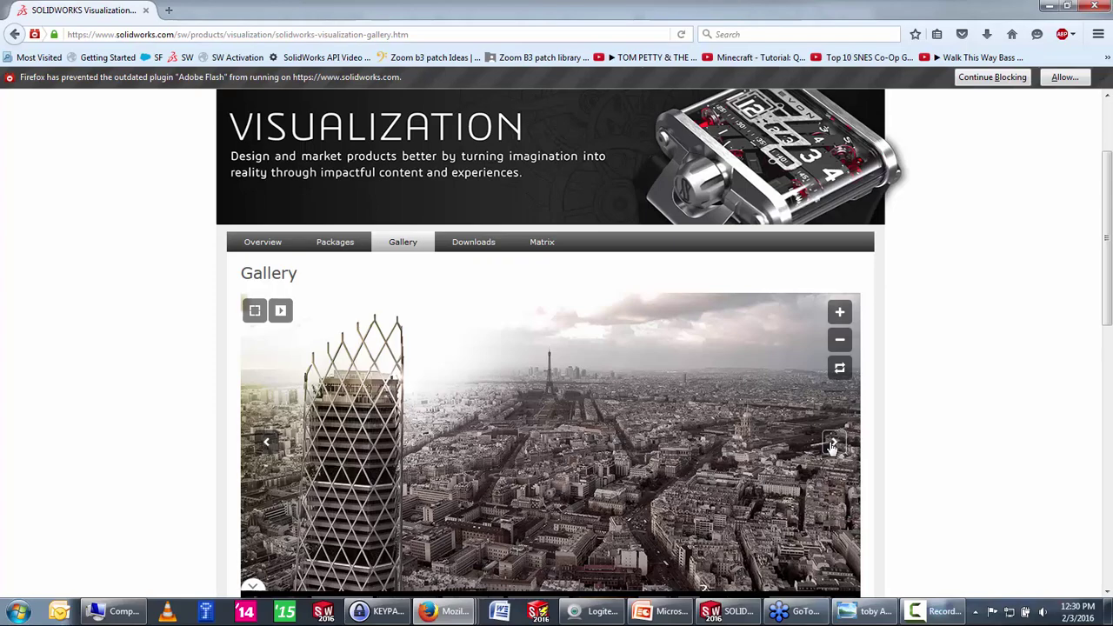
{"action": "left_click", "coordinate": [833, 446]}
{"action": "scroll", "coordinate": [939, 442], "scroll_direction": "down", "scroll_amount": 2}
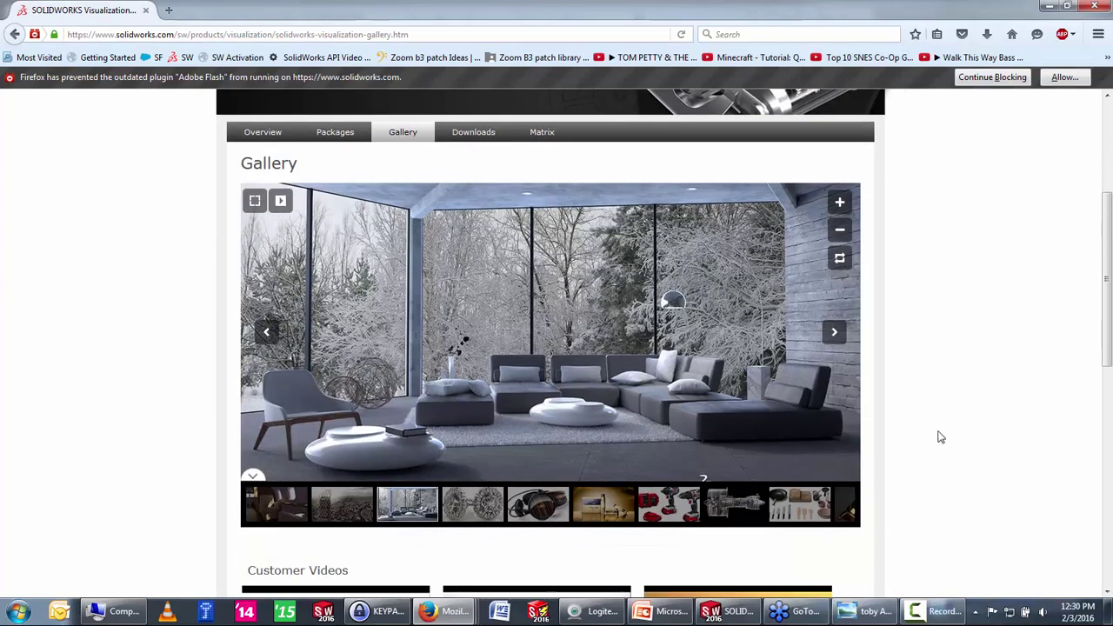
{"action": "scroll", "coordinate": [934, 432], "scroll_direction": "up", "scroll_amount": 1}
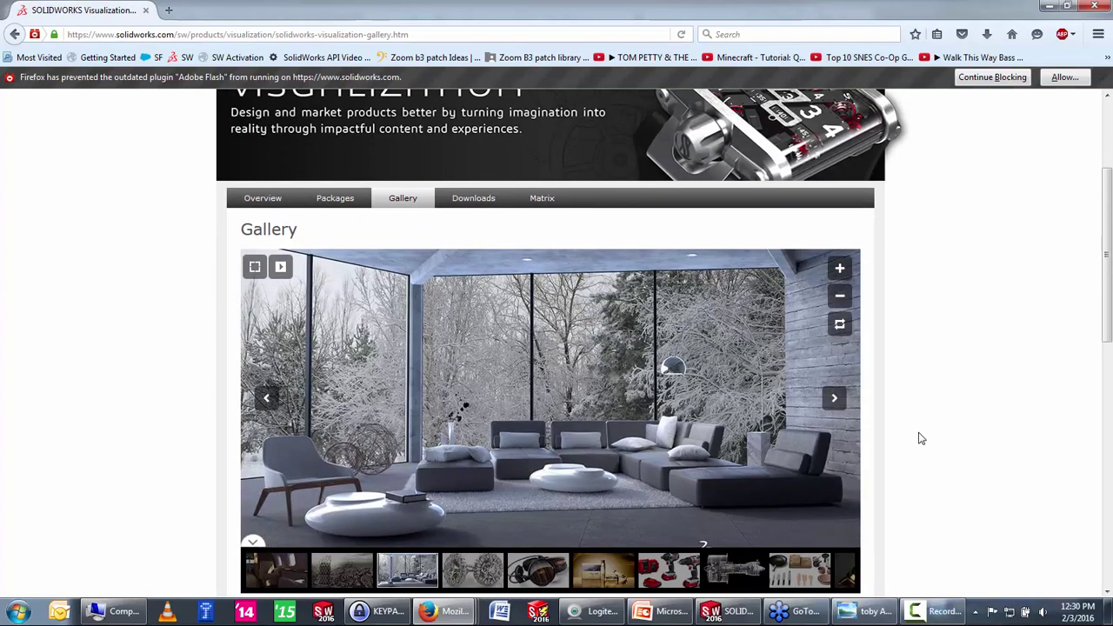
{"action": "left_click", "coordinate": [834, 400]}
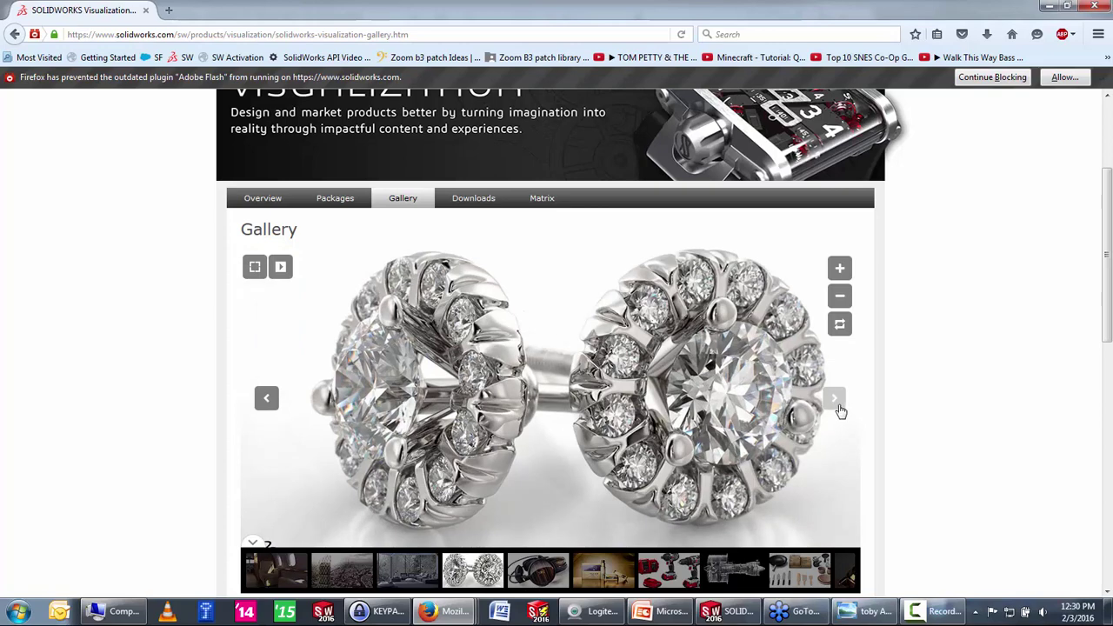
{"action": "left_click", "coordinate": [838, 406]}
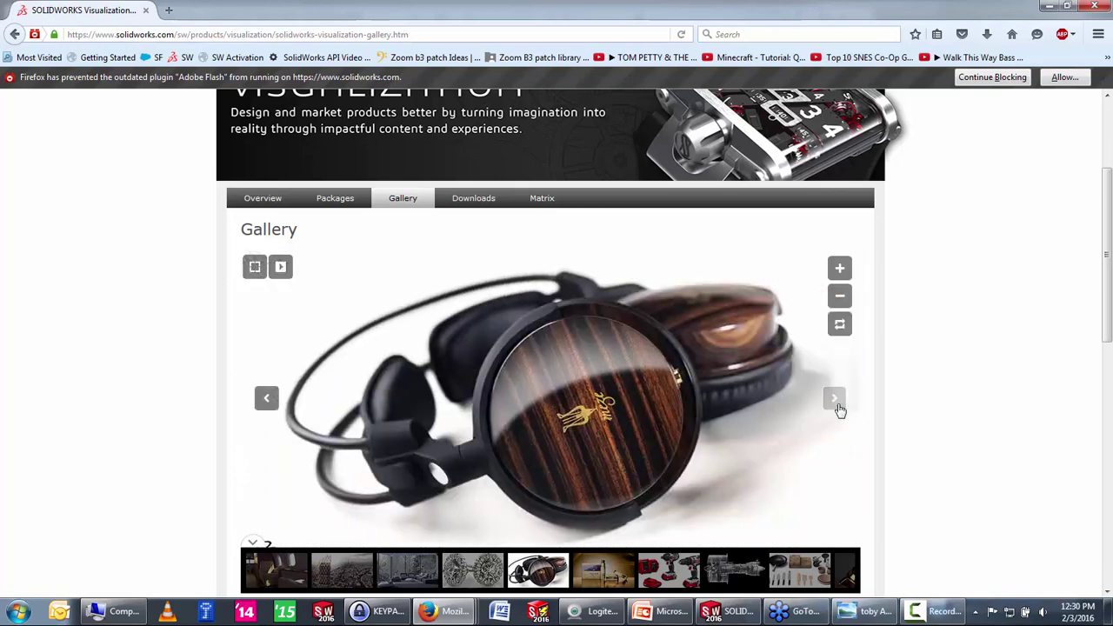
{"action": "left_click", "coordinate": [838, 407]}
{"action": "left_click", "coordinate": [838, 408]}
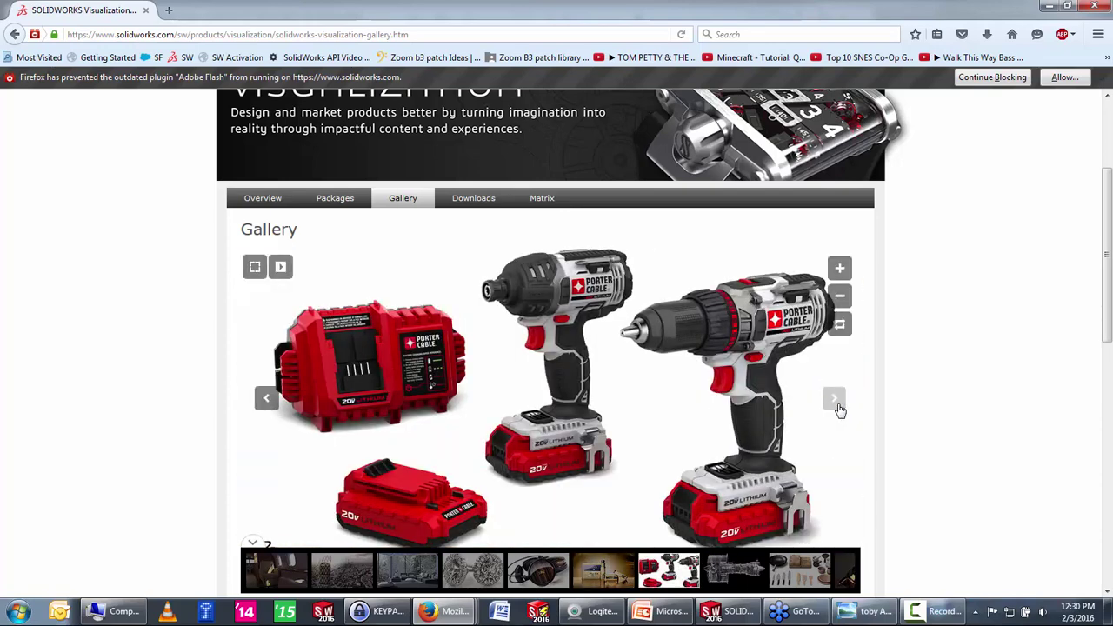
{"action": "left_click", "coordinate": [837, 407]}
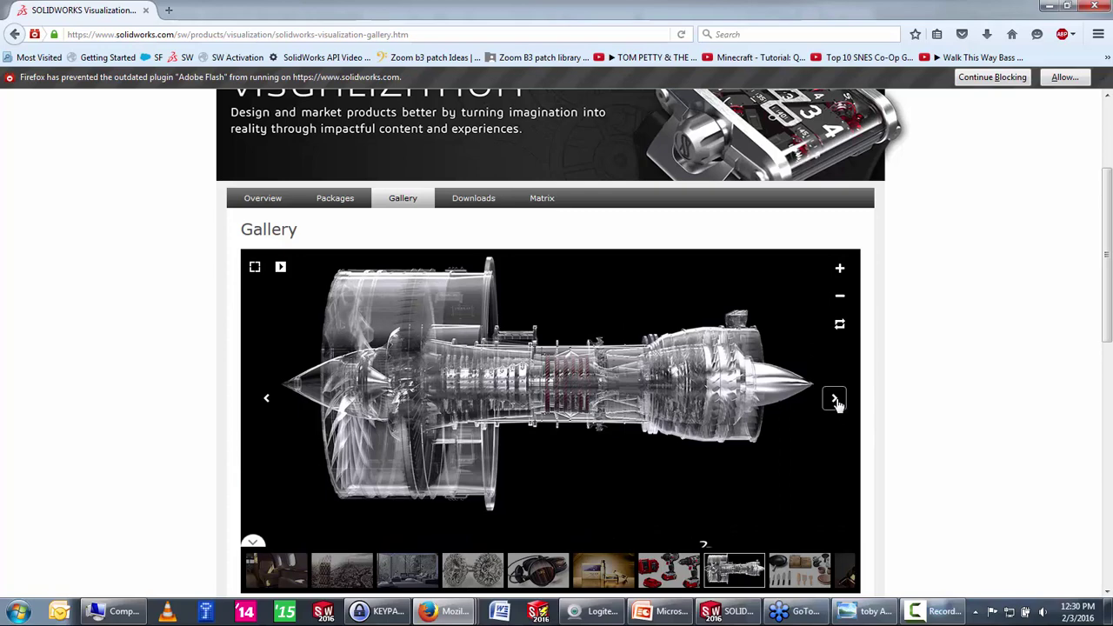
{"action": "left_click", "coordinate": [836, 403]}
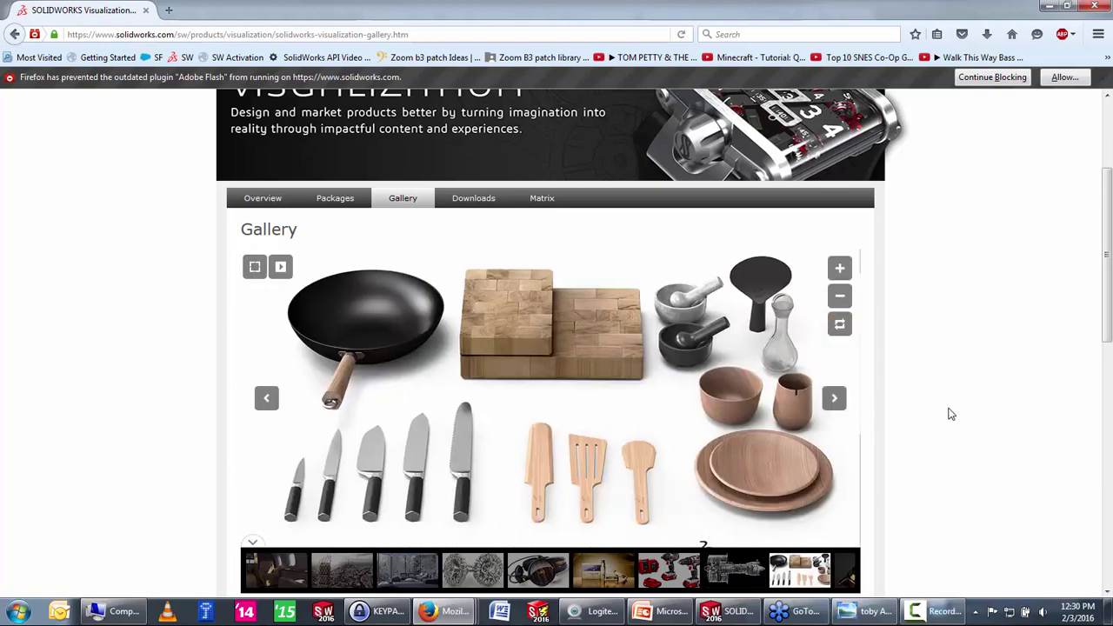
Step: Scroll the gallery page, then minimize Firefox to return to the slide show
{"action": "scroll", "coordinate": [950, 414], "scroll_direction": "up", "scroll_amount": 3}
{"action": "scroll", "coordinate": [952, 419], "scroll_direction": "down", "scroll_amount": 4}
{"action": "scroll", "coordinate": [952, 420], "scroll_direction": "down", "scroll_amount": 5}
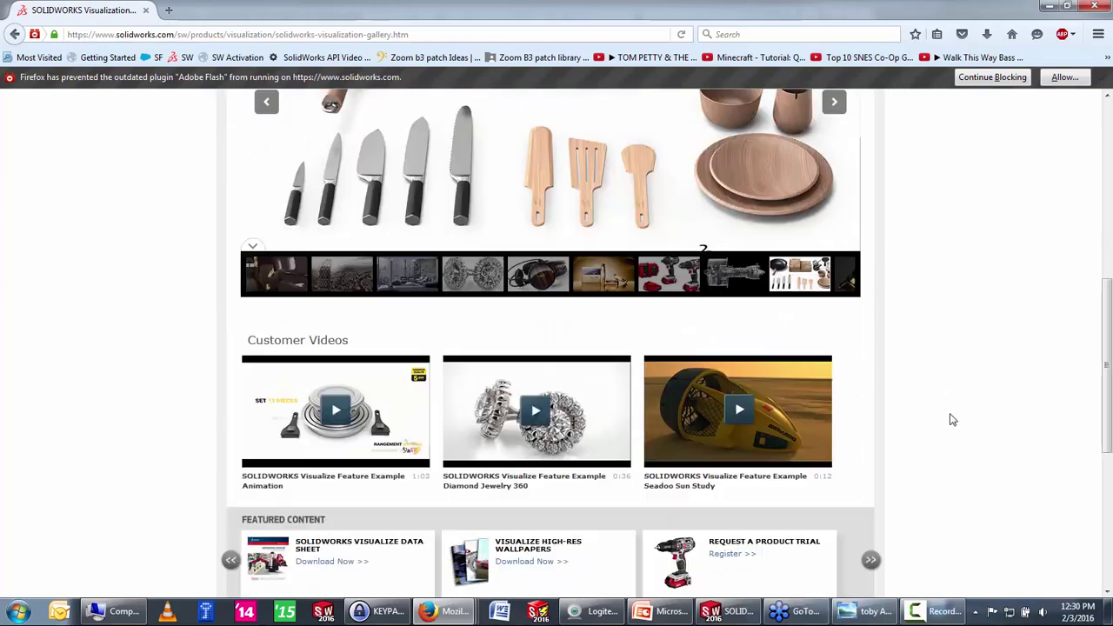
{"action": "scroll", "coordinate": [953, 423], "scroll_direction": "down", "scroll_amount": 5}
{"action": "scroll", "coordinate": [952, 422], "scroll_direction": "up", "scroll_amount": 1}
{"action": "scroll", "coordinate": [952, 423], "scroll_direction": "up", "scroll_amount": 2}
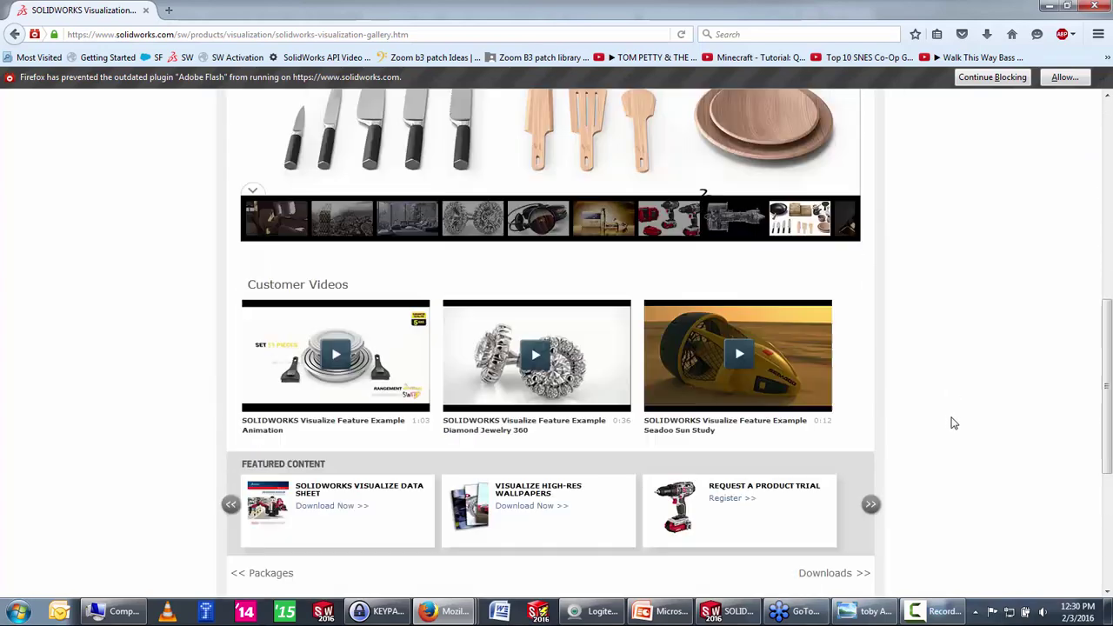
{"action": "scroll", "coordinate": [952, 422], "scroll_direction": "up", "scroll_amount": 1}
{"action": "scroll", "coordinate": [954, 421], "scroll_direction": "up", "scroll_amount": 5}
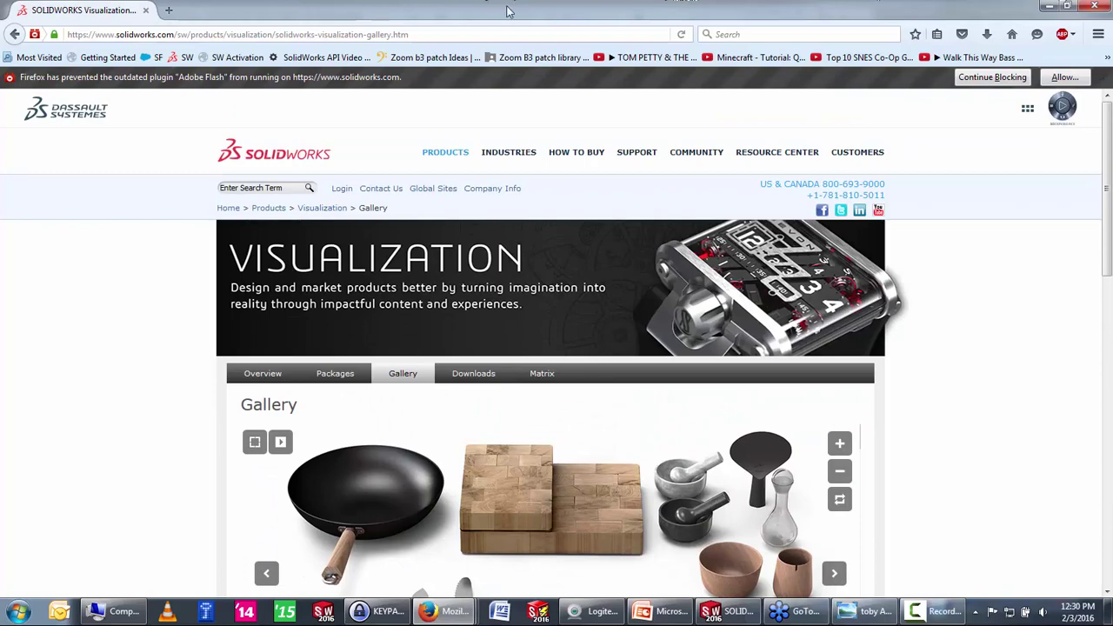
{"action": "key", "text": "super+Down"}
{"action": "key", "text": "super+Down"}
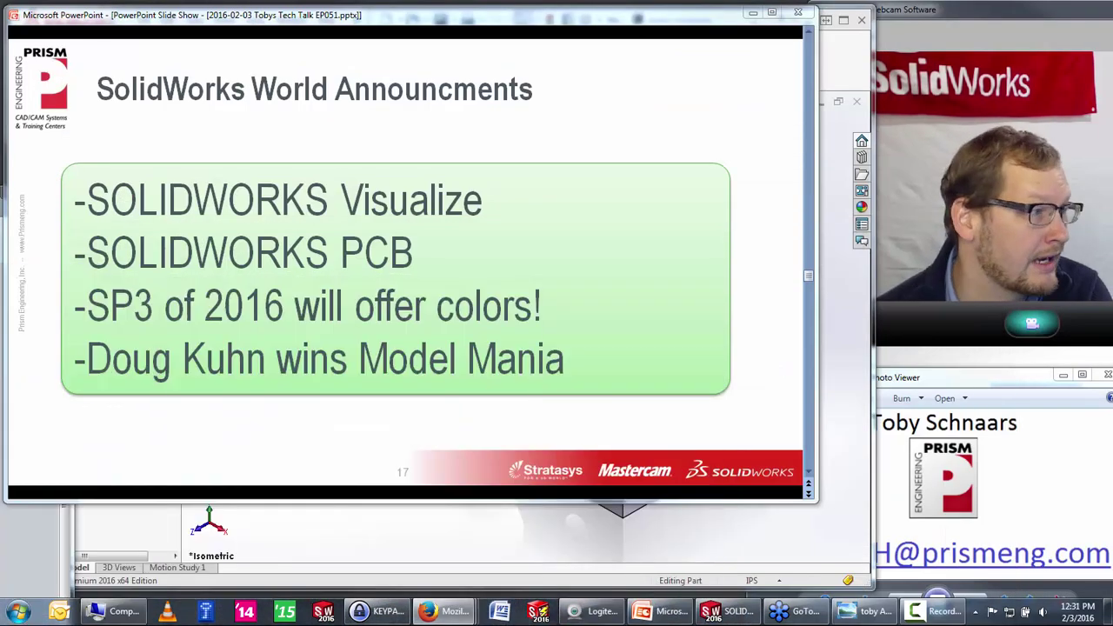
Step: Reveal and dismiss the user-group leader award banner, then advance to slide 18 on 2016 icon colours
{"action": "key", "text": "Right"}
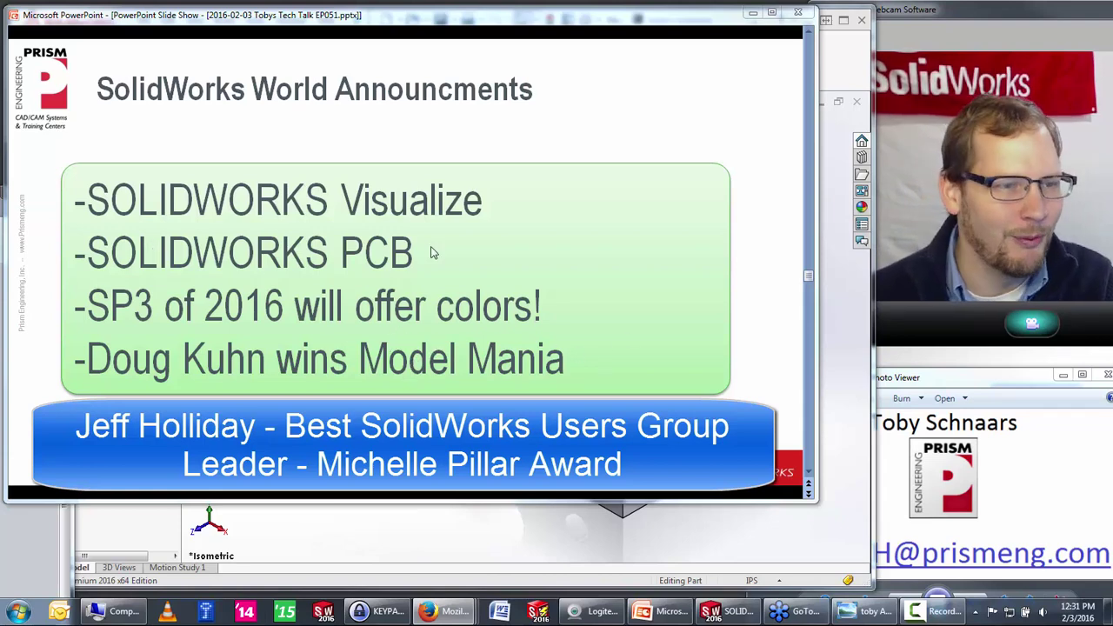
{"action": "left_click", "coordinate": [480, 292]}
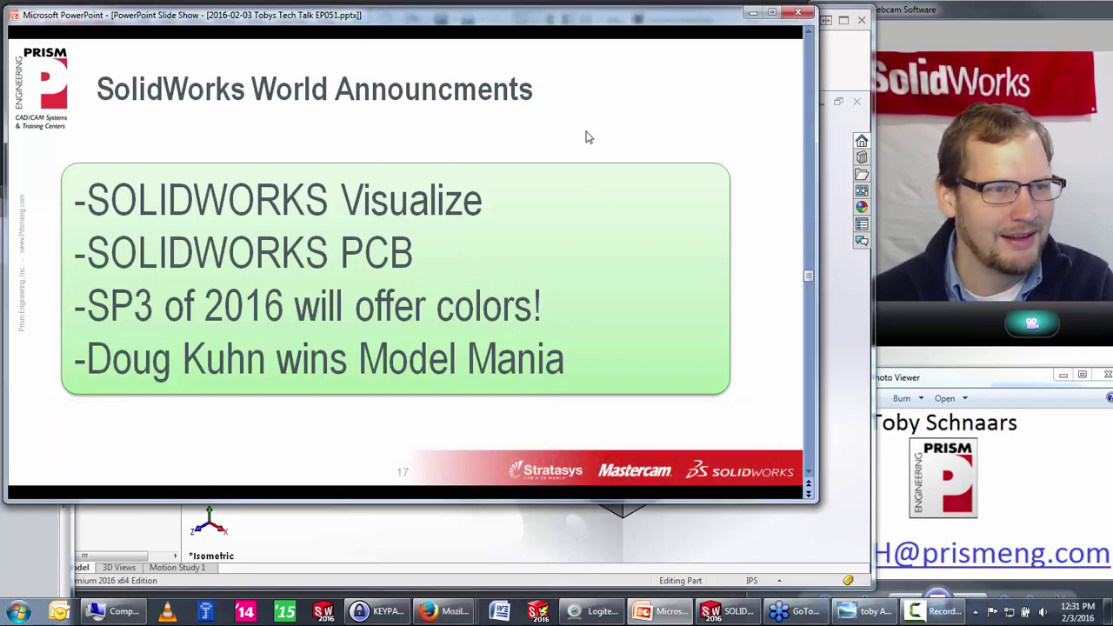
{"action": "left_click", "coordinate": [585, 130]}
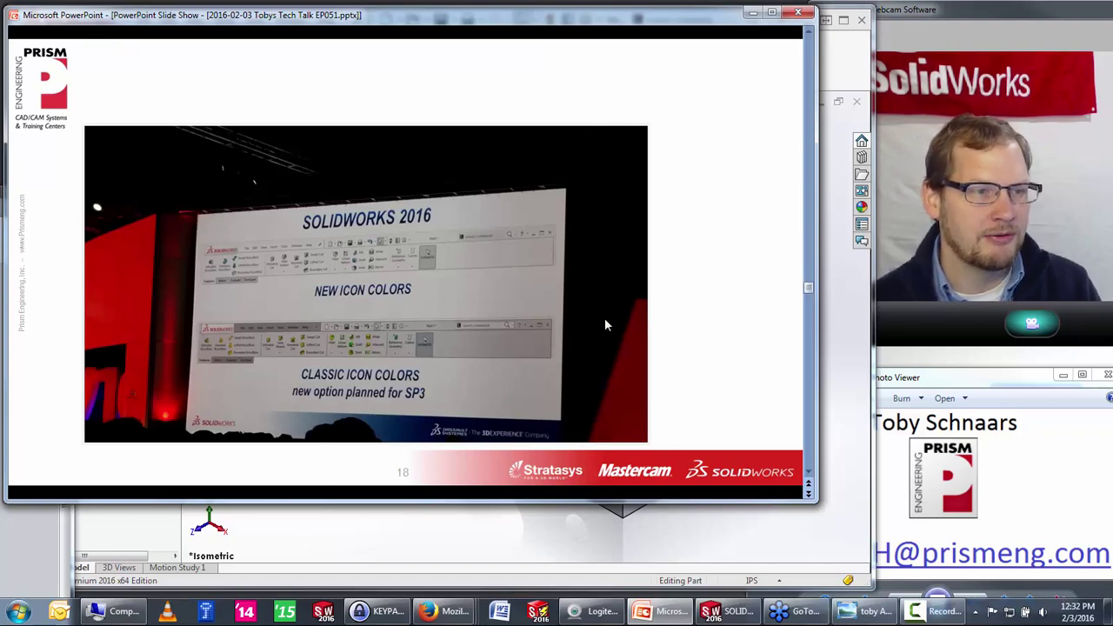
Step: Advance the slide show to slide 19, 'Congratulations to all of our Winners'
{"action": "left_click", "coordinate": [763, 223]}
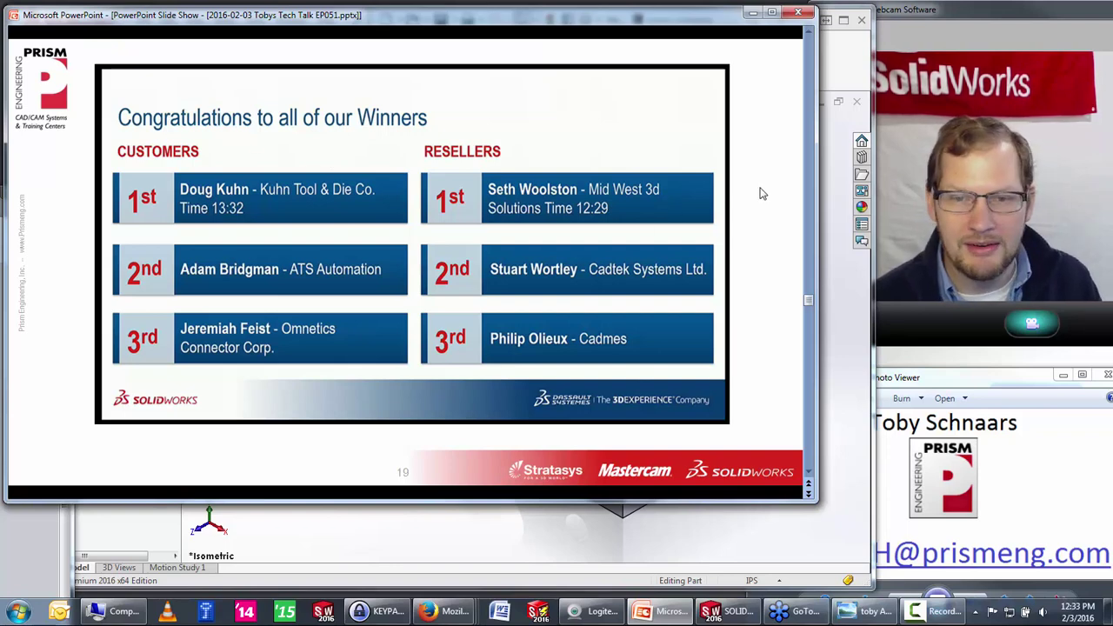
Step: Step through the News and Events and Prismeng.com events slides to slide 22, 'Straight From Support'
{"action": "key", "text": "Right"}
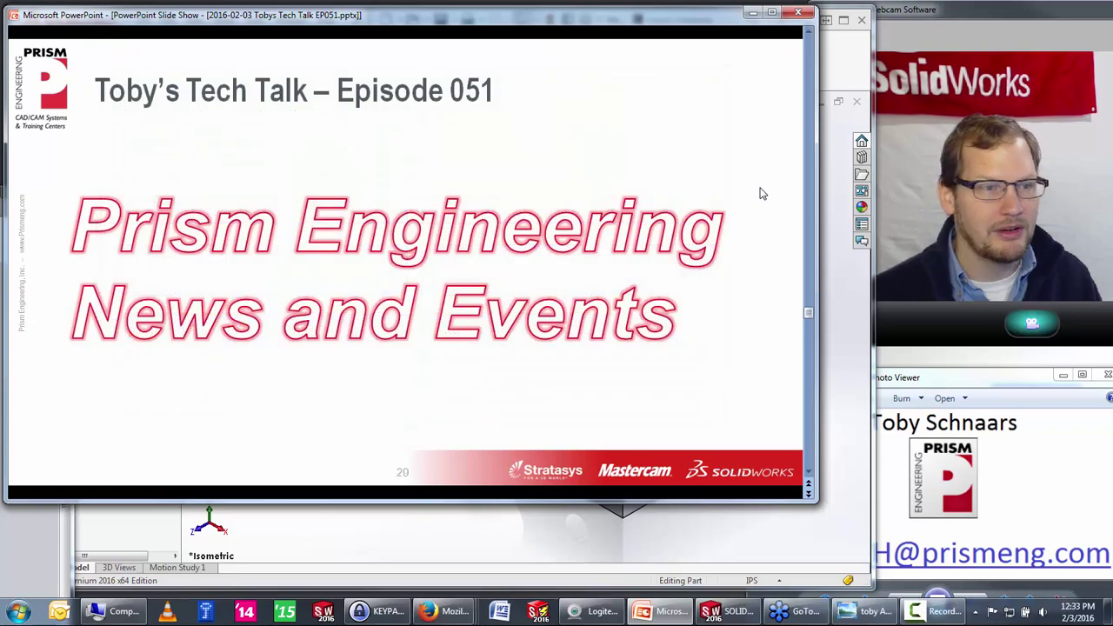
{"action": "key", "text": "Right"}
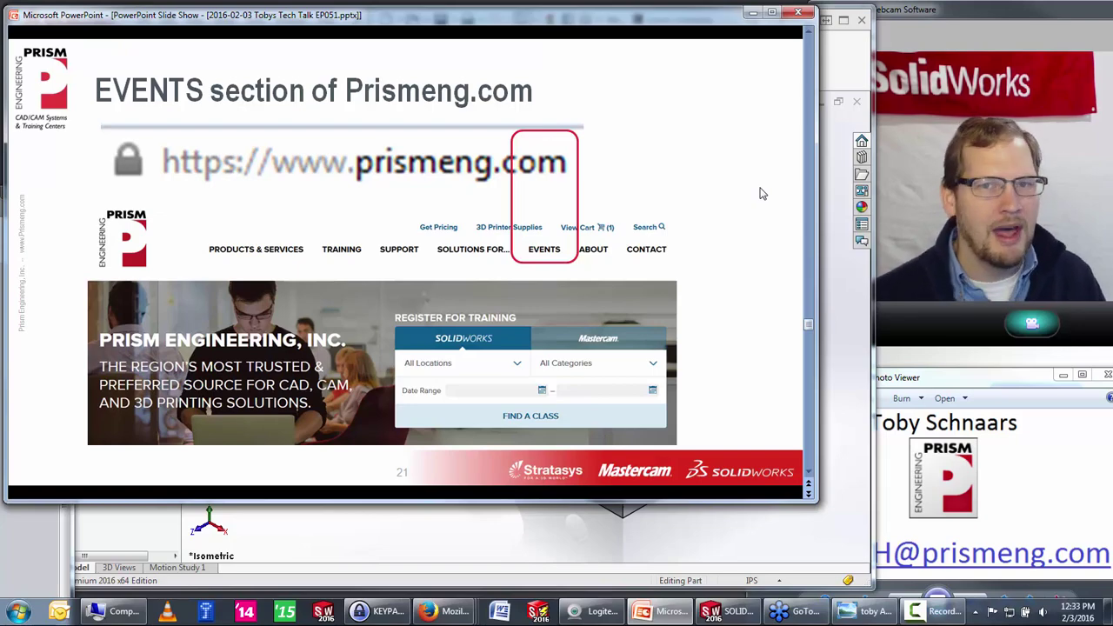
{"action": "key", "text": "Right"}
{"action": "key", "text": "Left"}
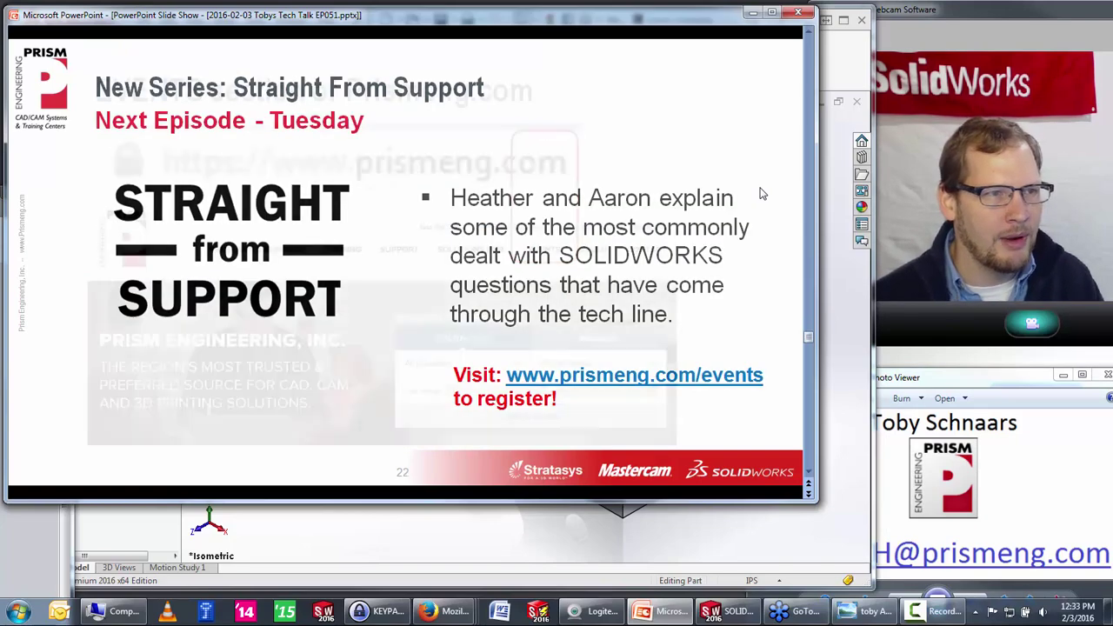
{"action": "key", "text": "Right"}
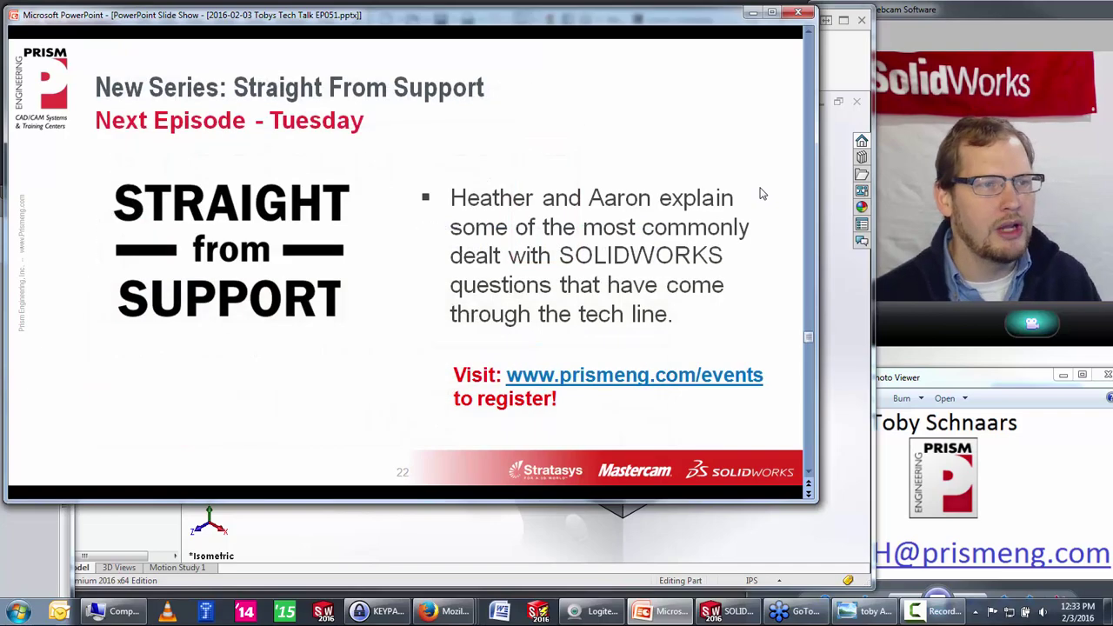
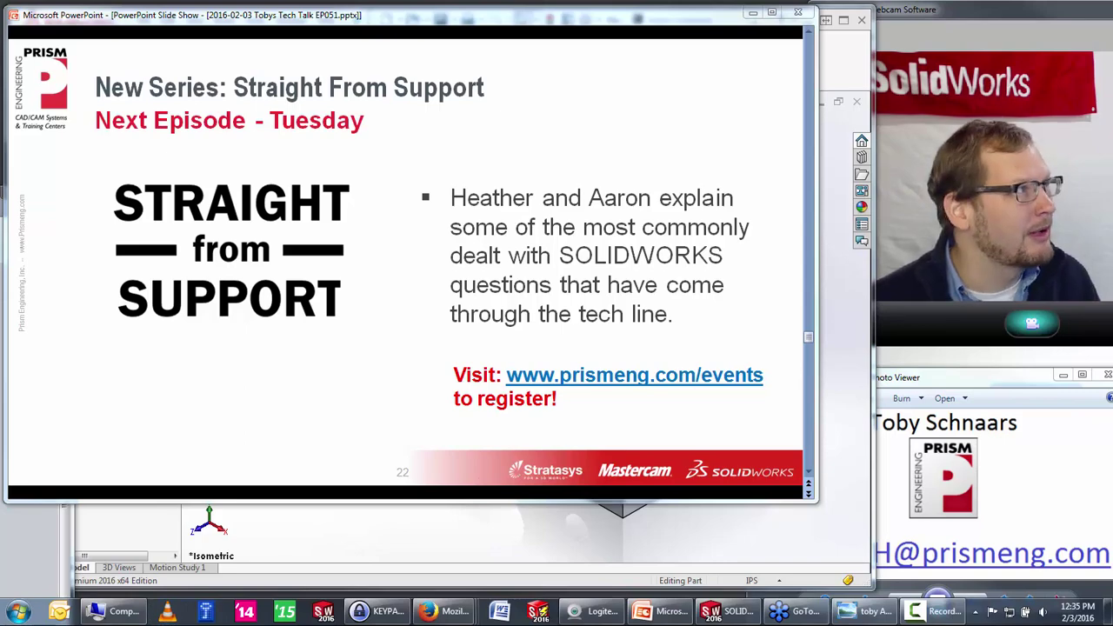
Step: Switch from the PowerPoint slide show to the Firefox browser
{"action": "left_click", "coordinate": [444, 611]}
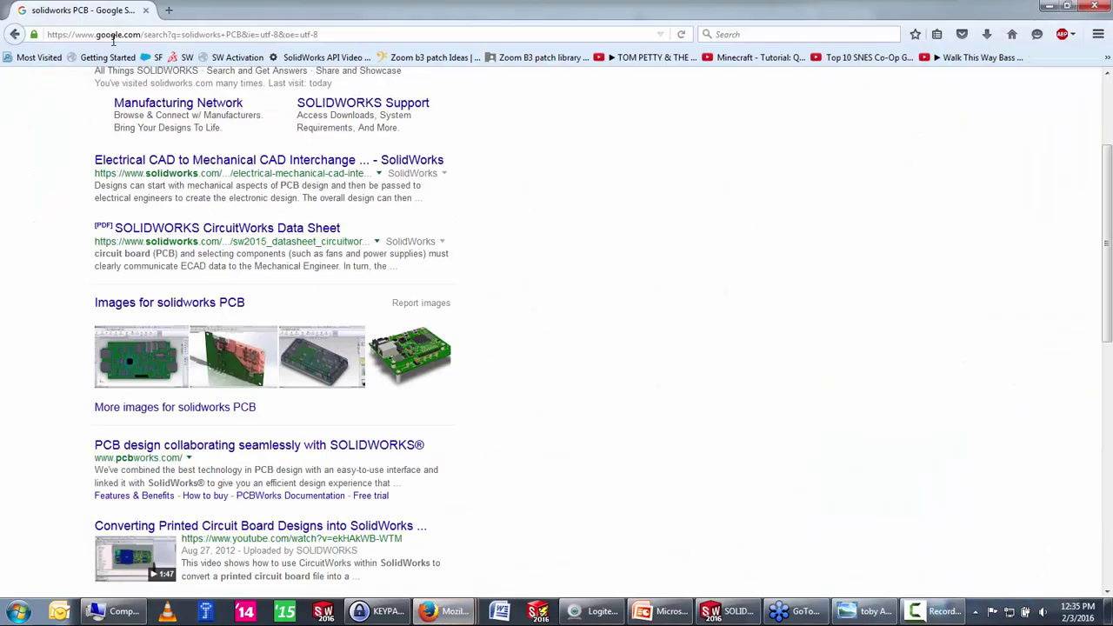
{"action": "left_click", "coordinate": [112, 35]}
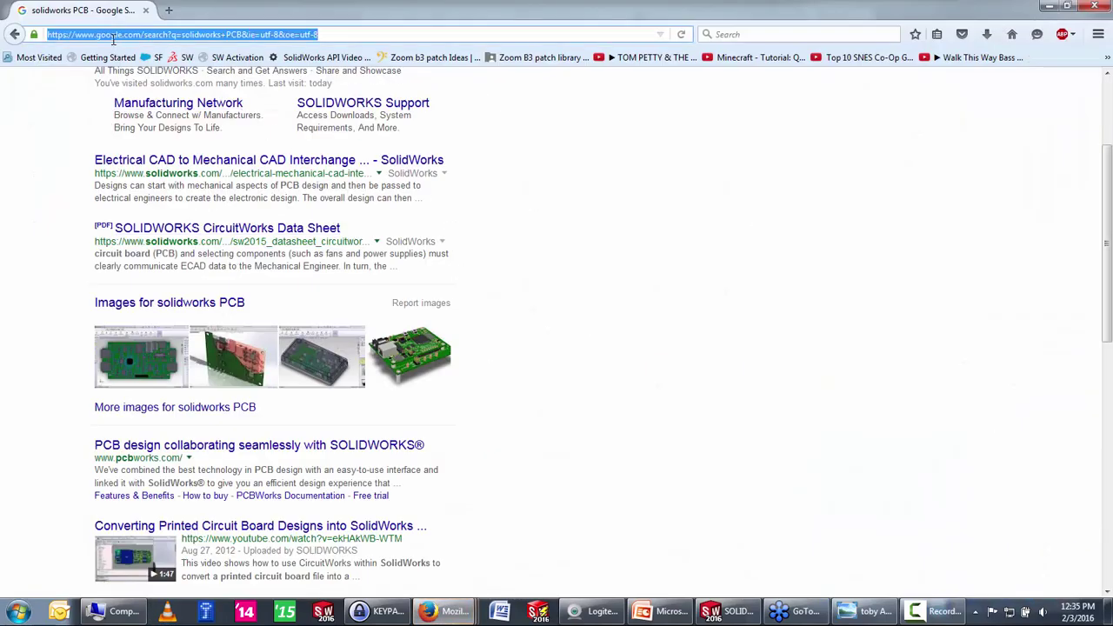
{"action": "type", "text": "www.prismeng.com"}
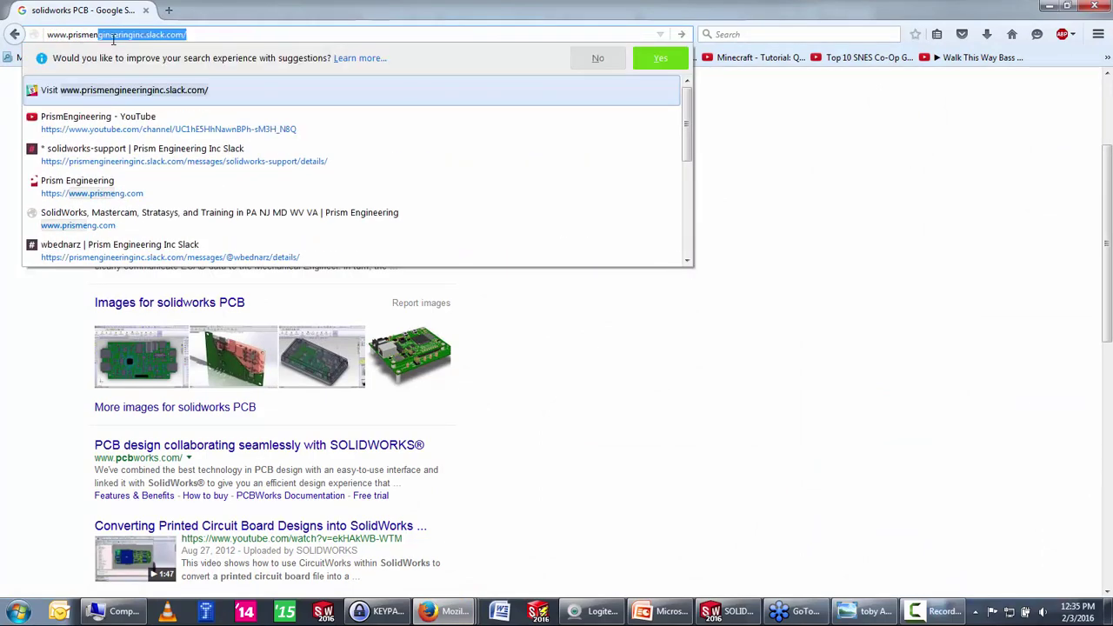
{"action": "key", "text": "Return"}
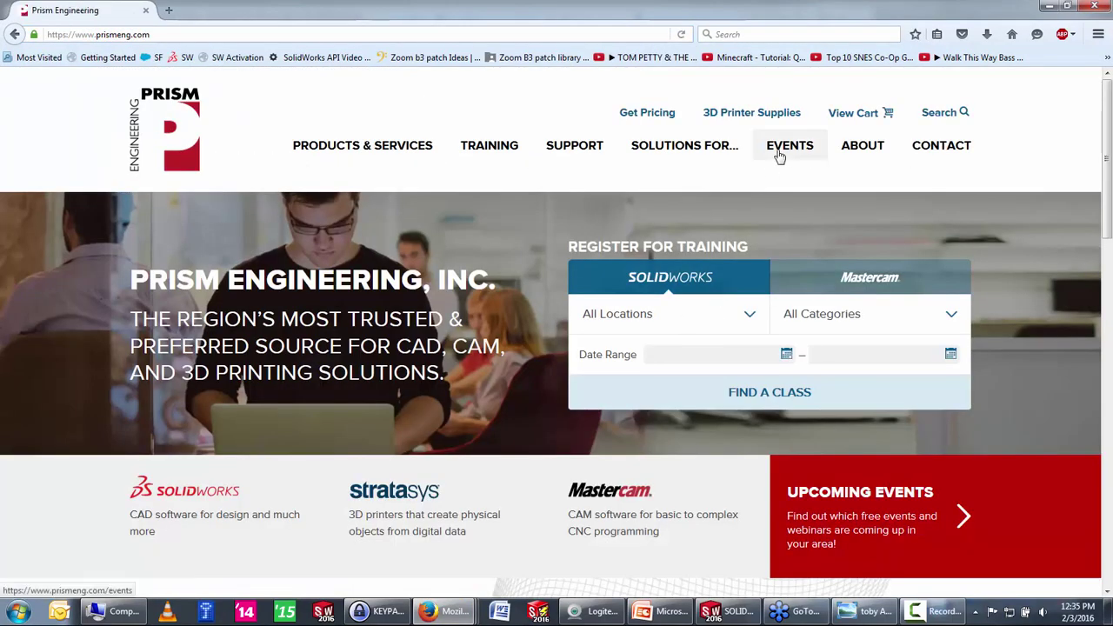
Step: Open the EVENTS page and the Feb 9 Straight From Support webinar details
{"action": "left_click", "coordinate": [780, 154]}
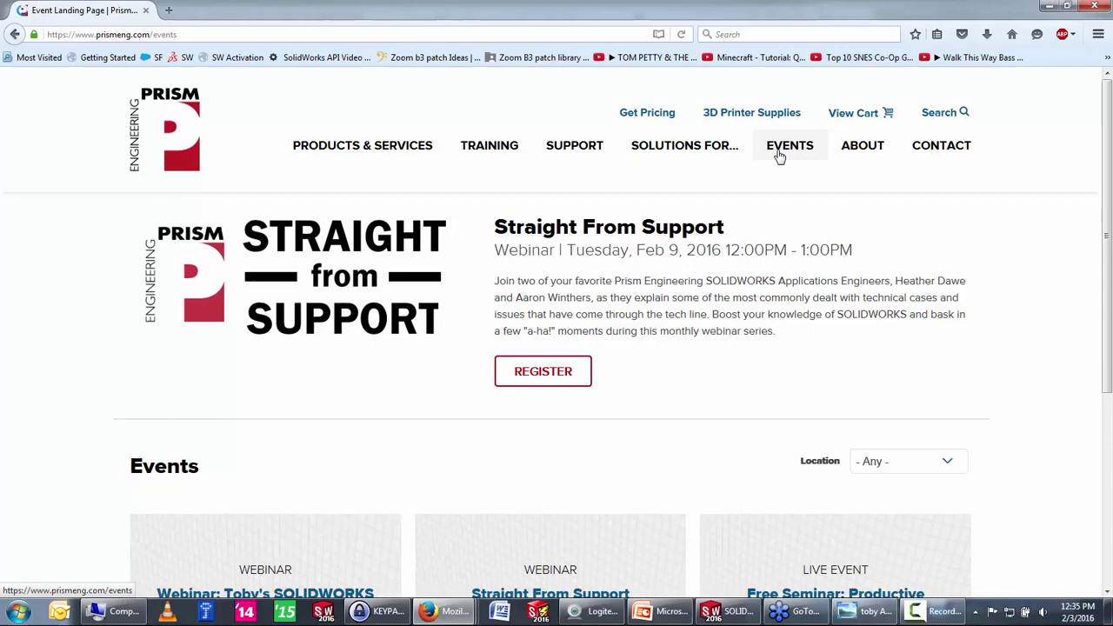
{"action": "scroll", "coordinate": [599, 420], "scroll_direction": "down", "scroll_amount": 1}
{"action": "scroll", "coordinate": [629, 410], "scroll_direction": "down", "scroll_amount": 1}
{"action": "left_click", "coordinate": [624, 412]}
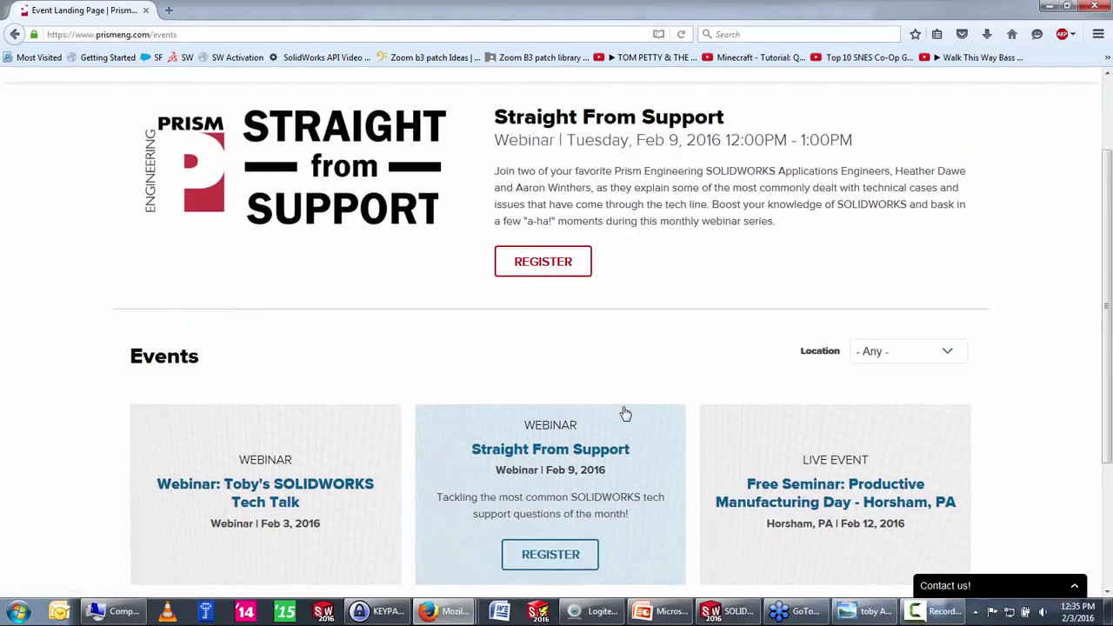
{"action": "scroll", "coordinate": [623, 414], "scroll_direction": "up", "scroll_amount": 2}
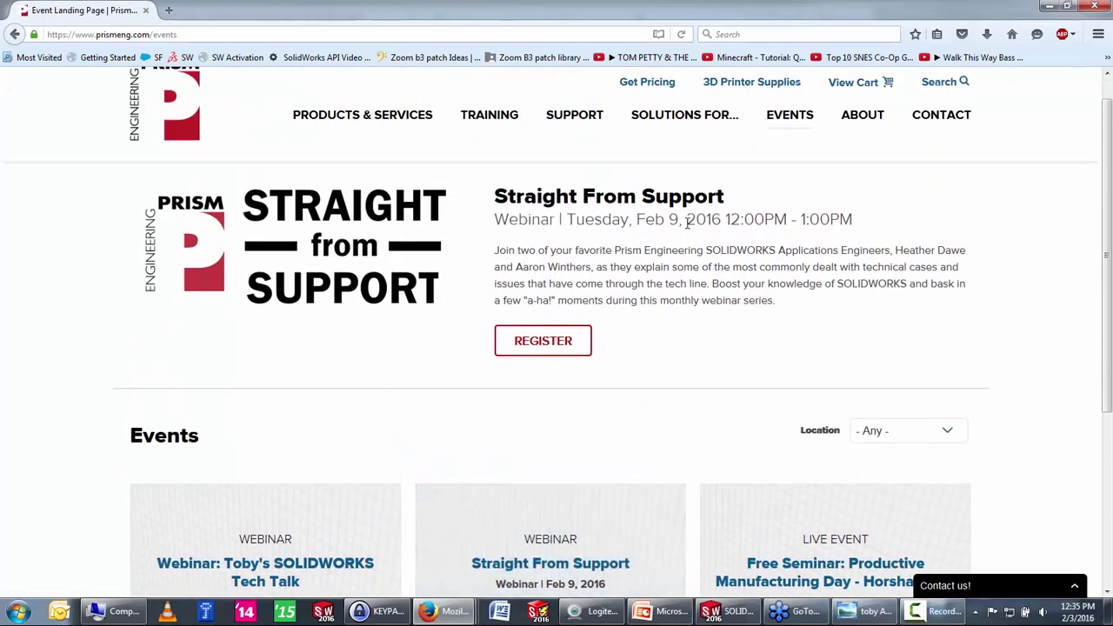
{"action": "scroll", "coordinate": [690, 236], "scroll_direction": "down", "scroll_amount": 2}
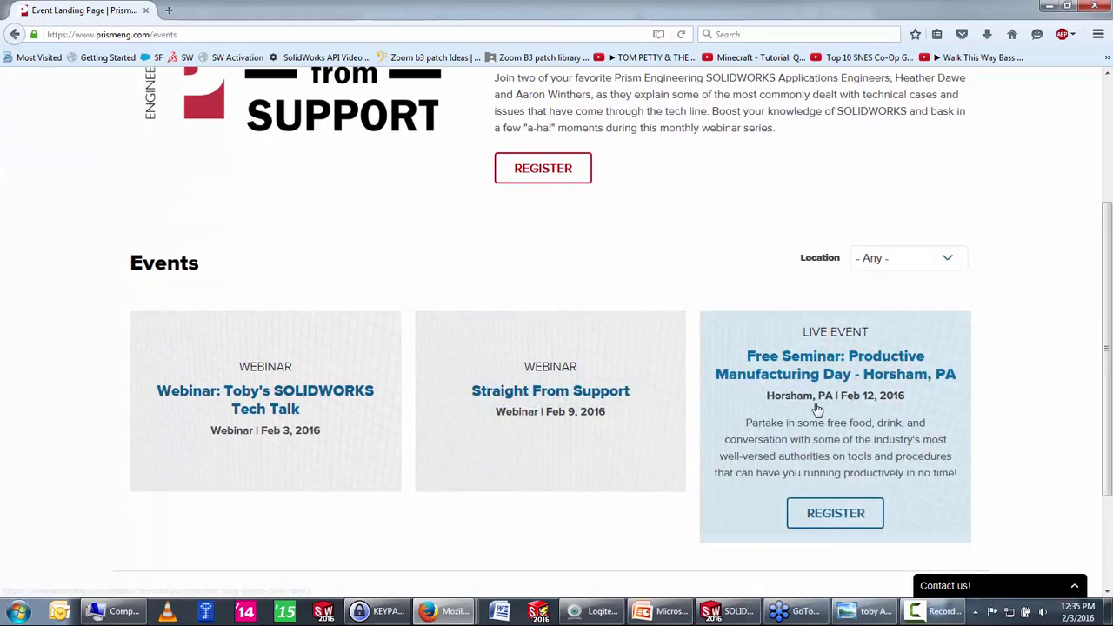
{"action": "scroll", "coordinate": [822, 401], "scroll_direction": "down", "scroll_amount": 1}
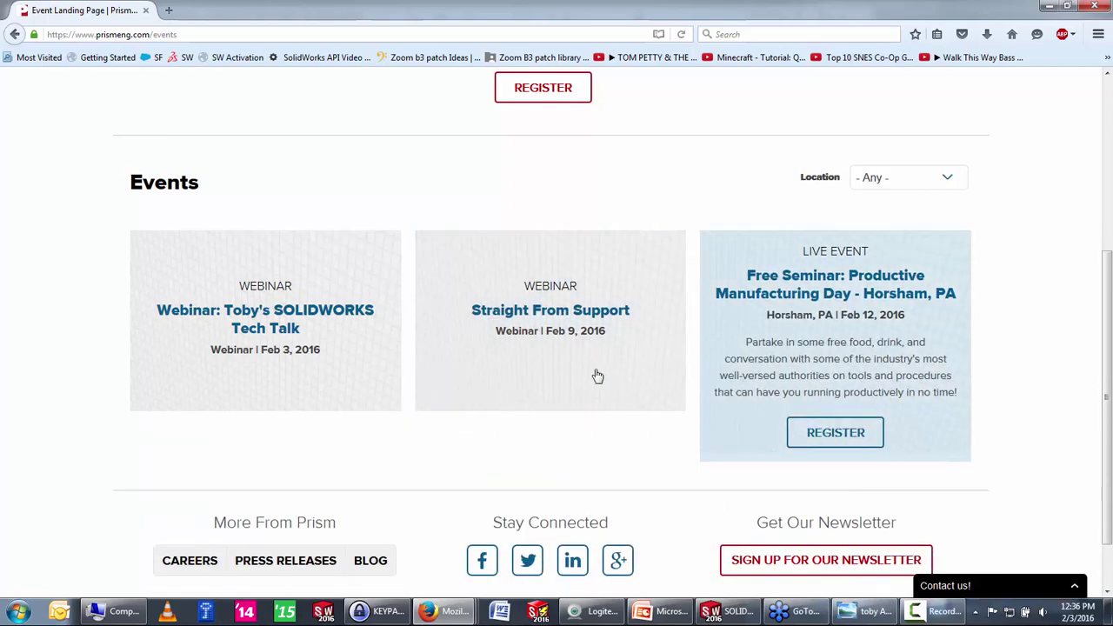
{"action": "left_click", "coordinate": [597, 382]}
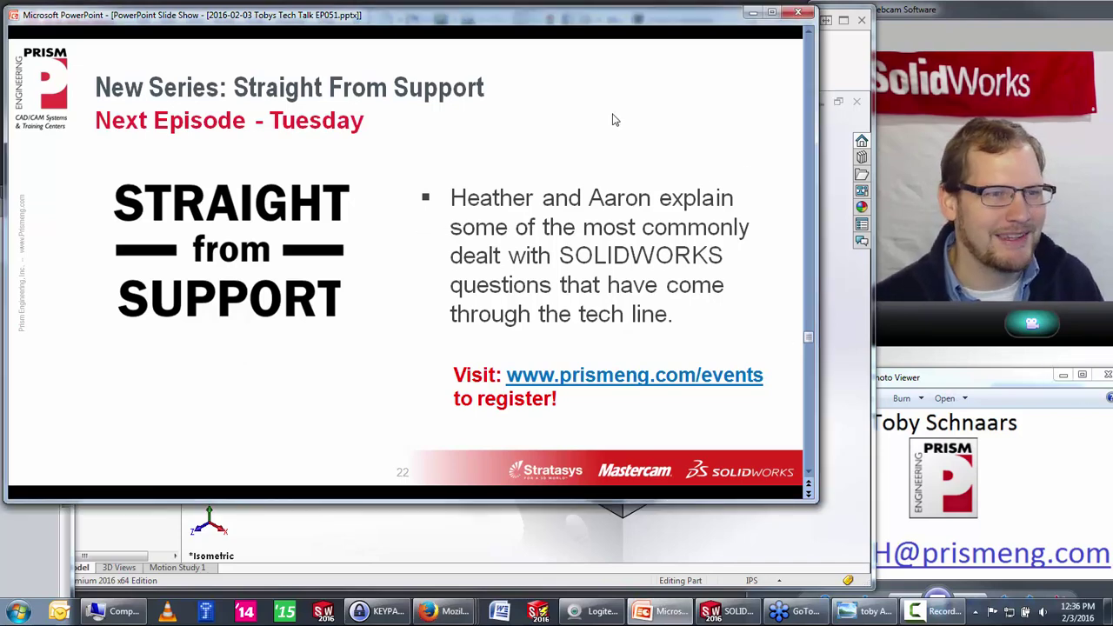
Step: Advance past the Twitter slide to slide 24, Users Groups, then bring the Firefox events page forward
{"action": "key", "text": "Right"}
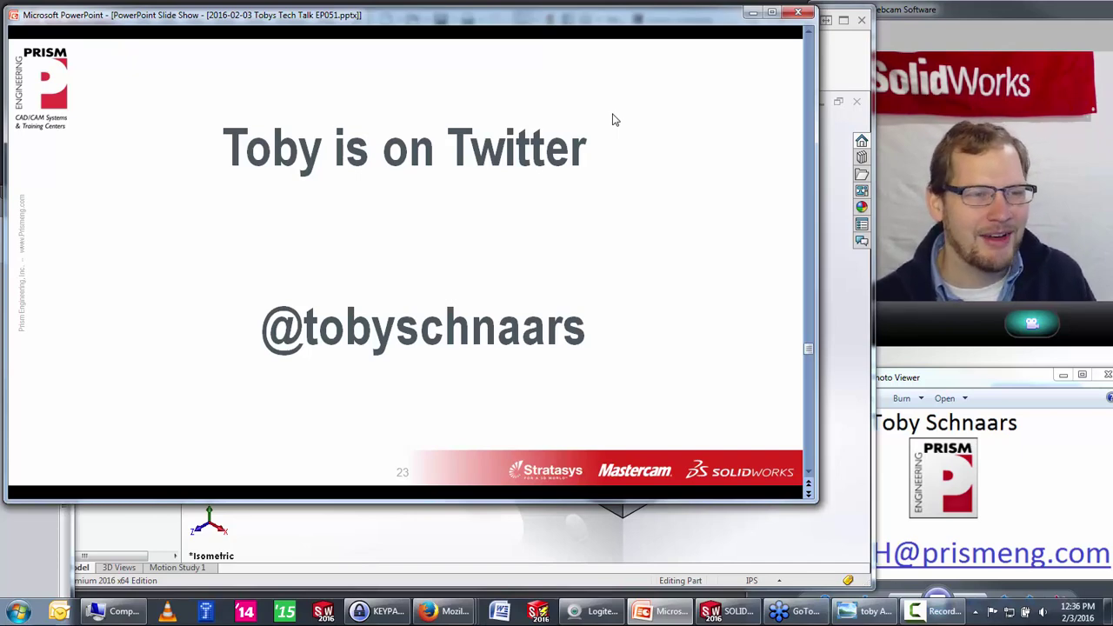
{"action": "left_click", "coordinate": [695, 222]}
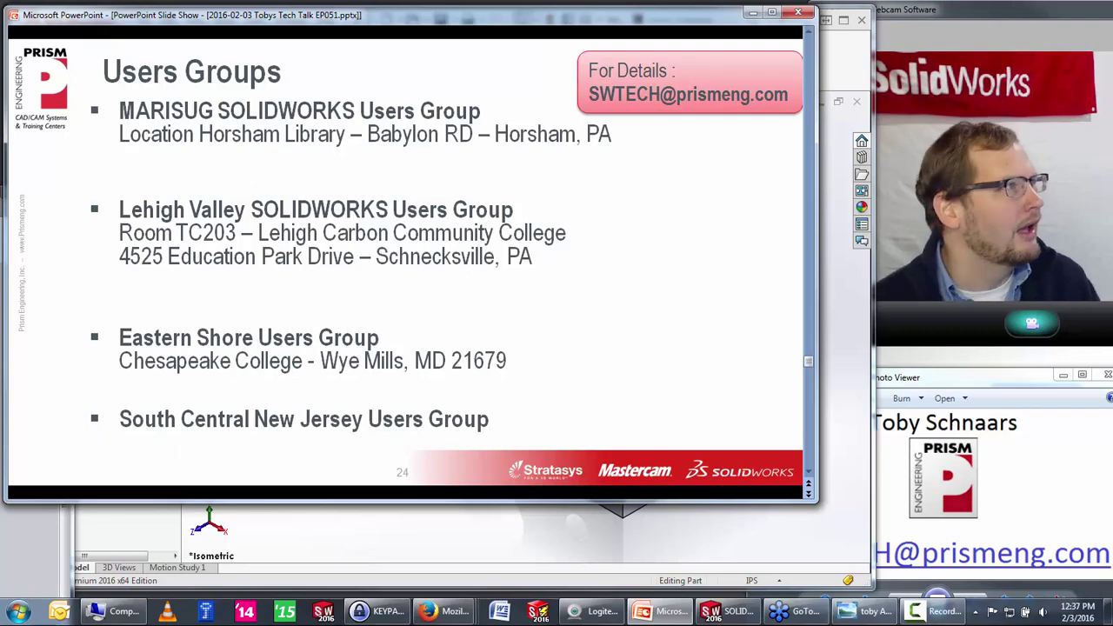
{"action": "left_click", "coordinate": [443, 611]}
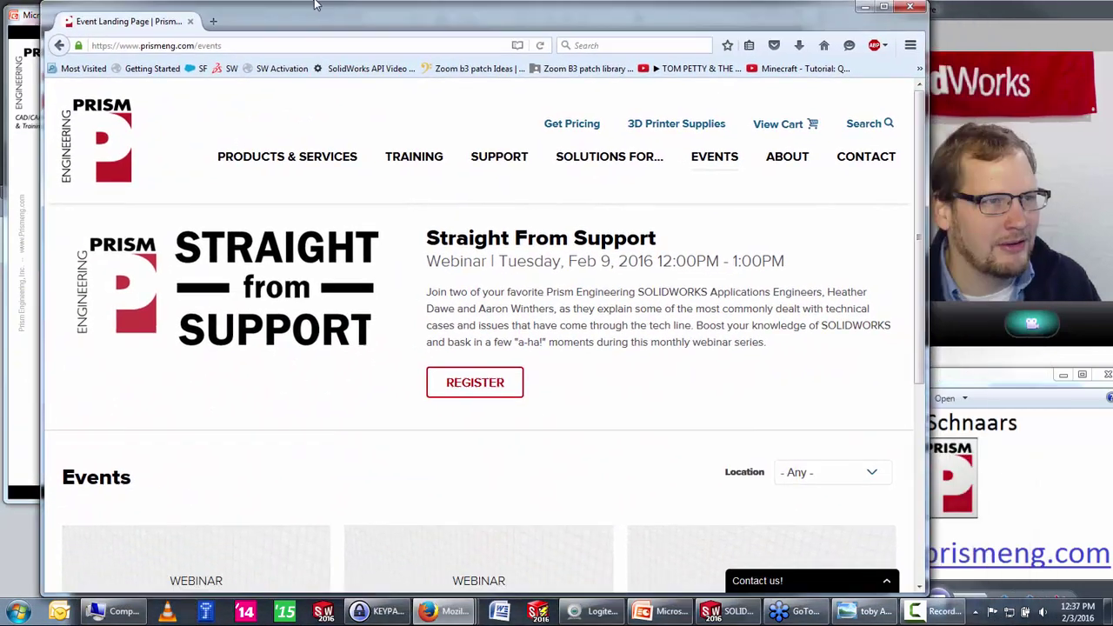
Step: Maximize the browser and search Google for 'SolidWorks Users Group'
{"action": "double_click", "coordinate": [316, 4]}
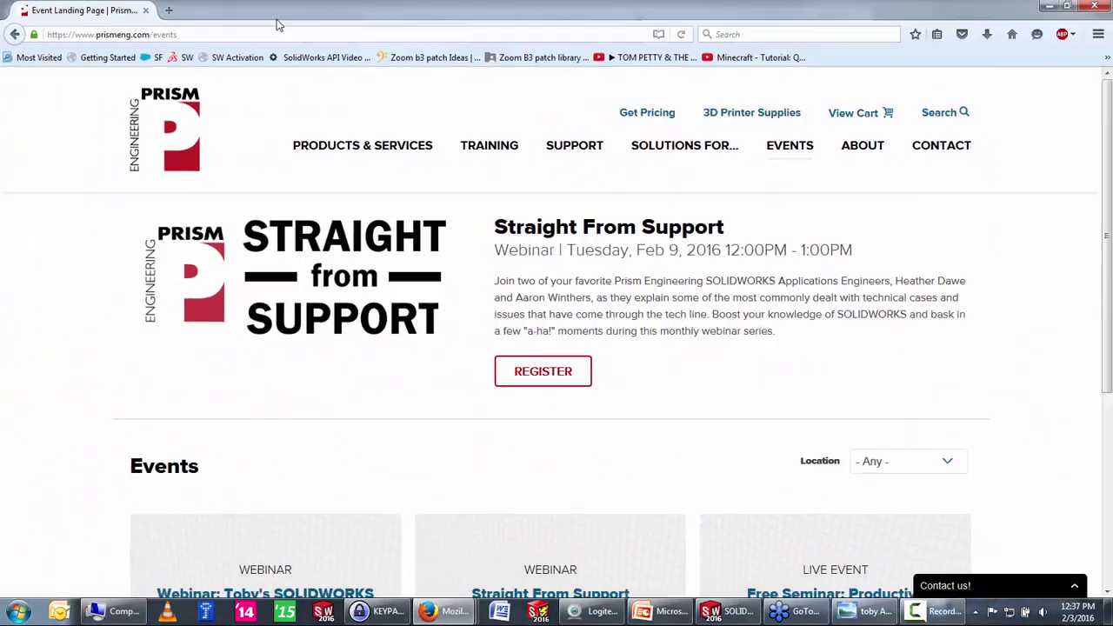
{"action": "left_click", "coordinate": [204, 34]}
{"action": "type", "text": "Soli"}
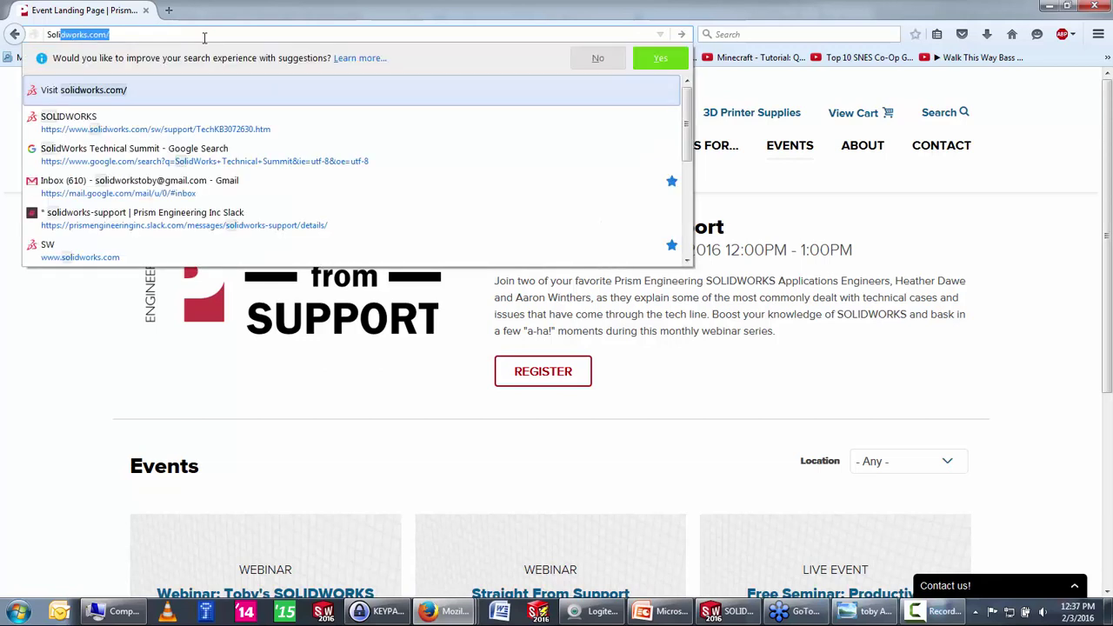
{"action": "type", "text": "dWorks Users Pa"}
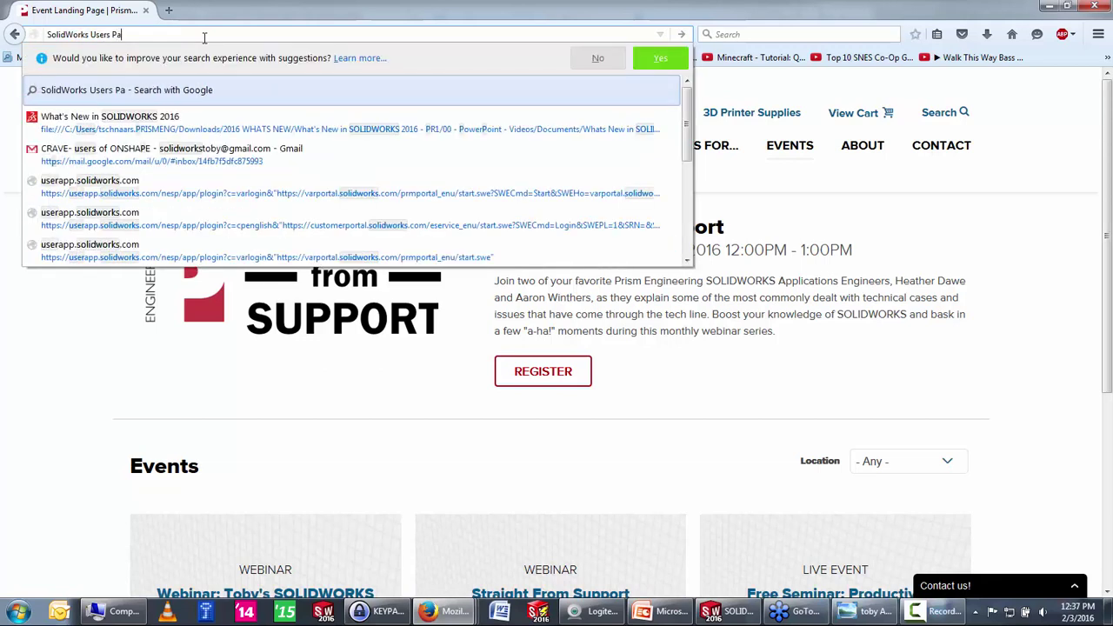
{"action": "key", "text": "BackSpace"}
{"action": "key", "text": "BackSpace"}
{"action": "type", "text": "Go"}
{"action": "key", "text": "BackSpace"}
{"action": "type", "text": "rou"}
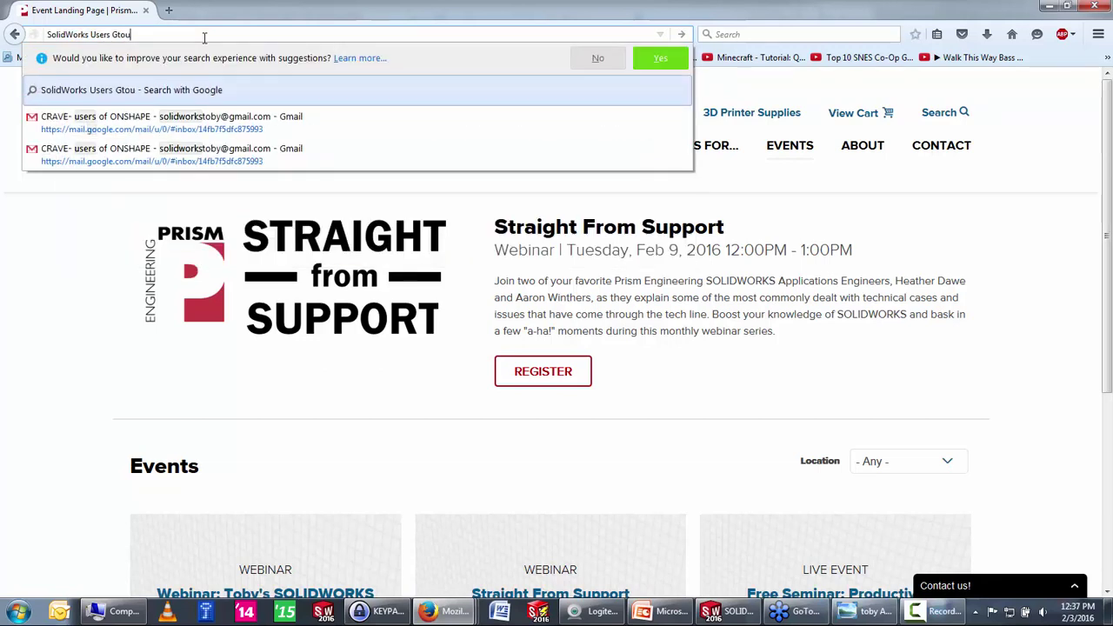
{"action": "type", "text": "o"}
{"action": "key", "text": "BackSpace"}
{"action": "key", "text": "BackSpace"}
{"action": "key", "text": "BackSpace"}
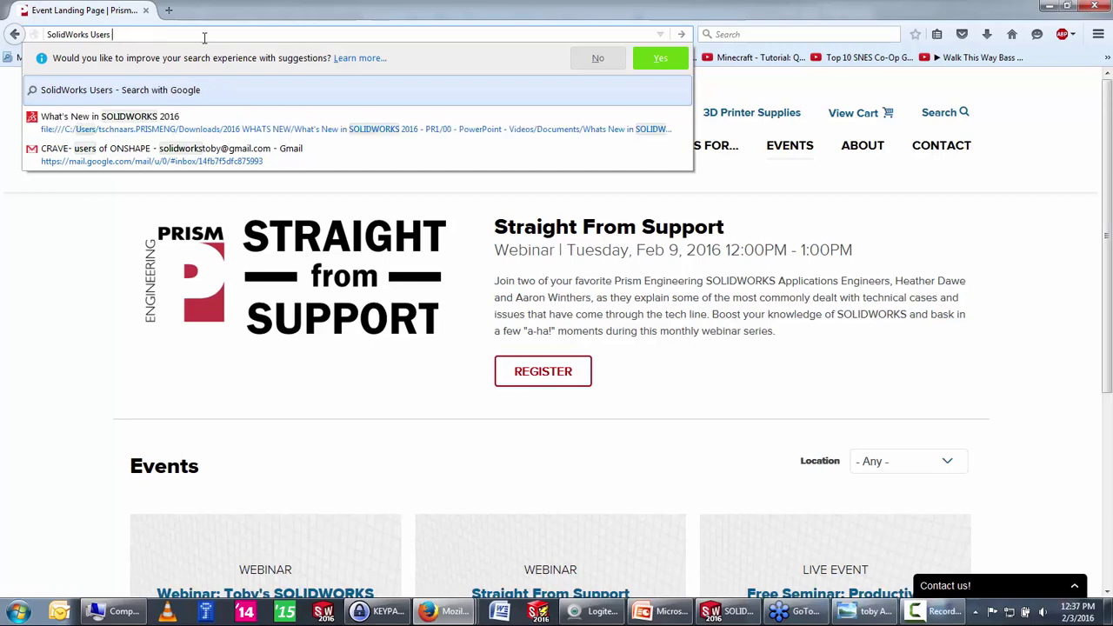
{"action": "type", "text": "Group"}
{"action": "key", "text": "Return"}
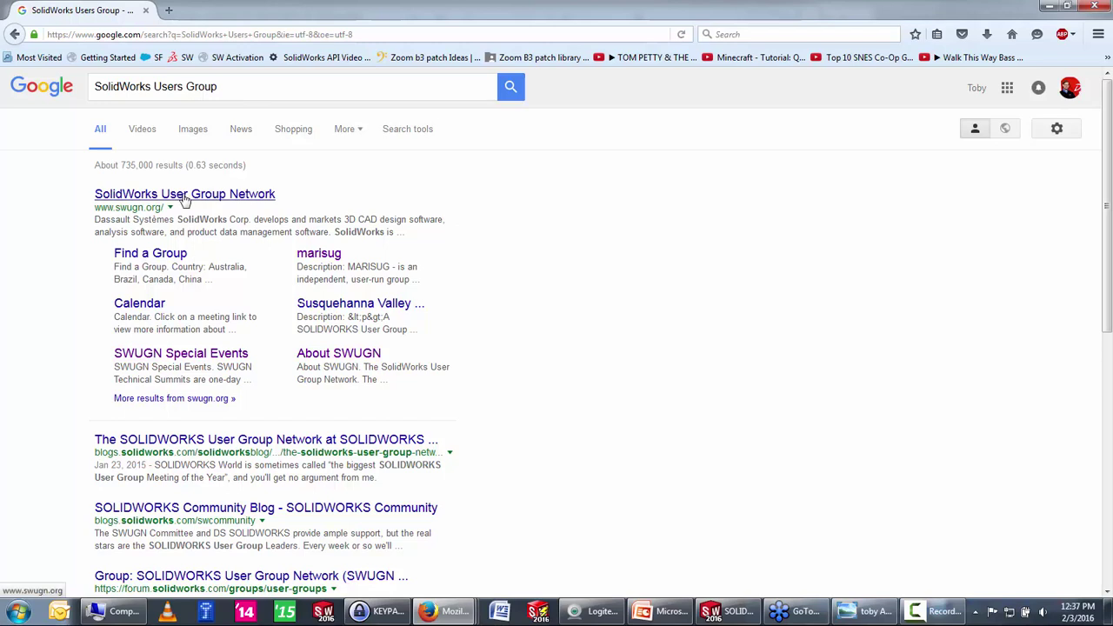
Step: On swugn.org, allow Flash, find groups near a zip code, and open MARISUG's details
{"action": "left_click", "coordinate": [184, 194]}
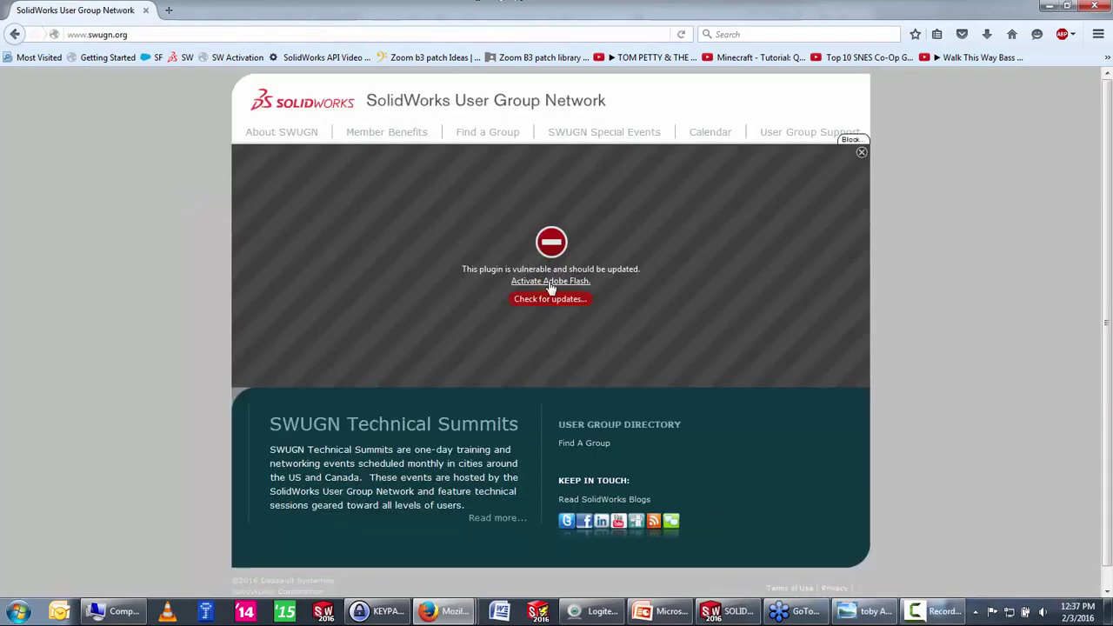
{"action": "left_click", "coordinate": [550, 281]}
{"action": "left_click", "coordinate": [186, 125]}
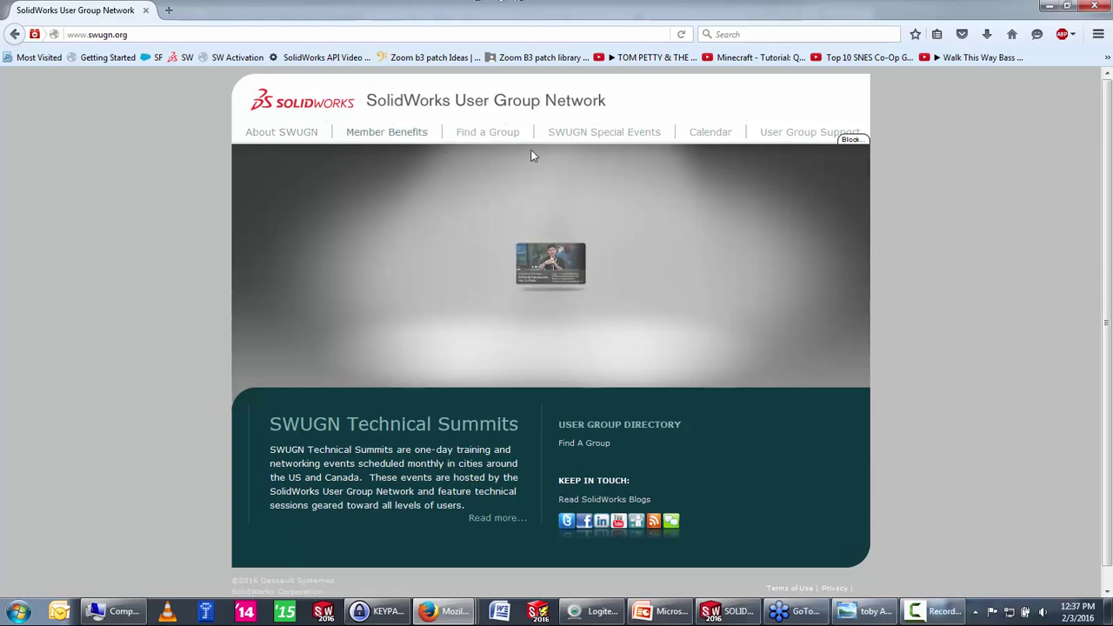
{"action": "left_click", "coordinate": [489, 135]}
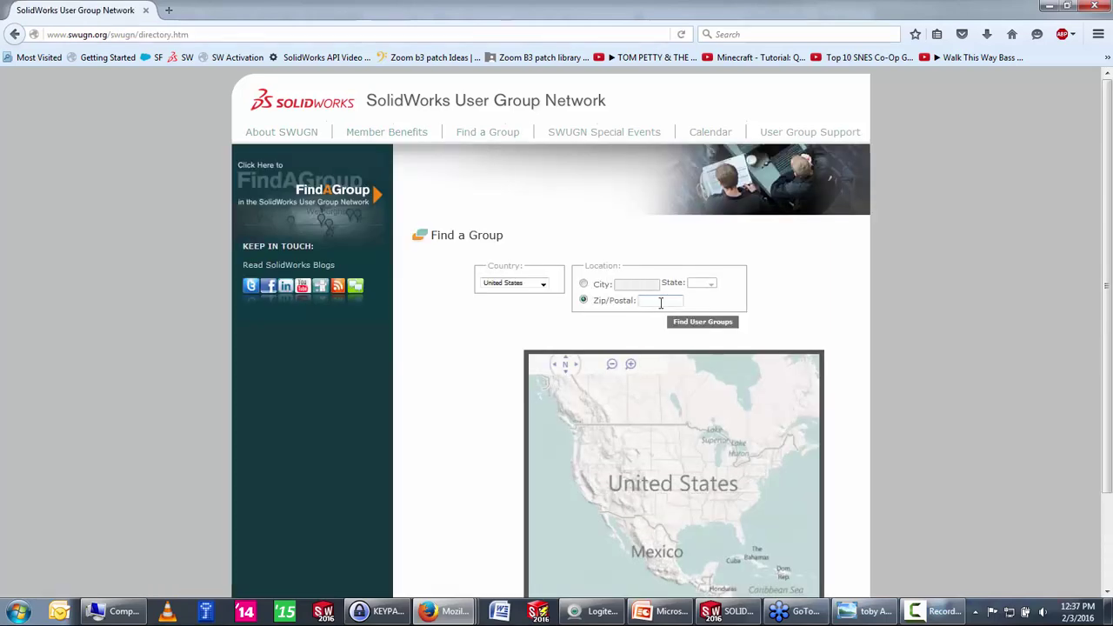
{"action": "type", "text": "19446"}
{"action": "key", "text": "Return"}
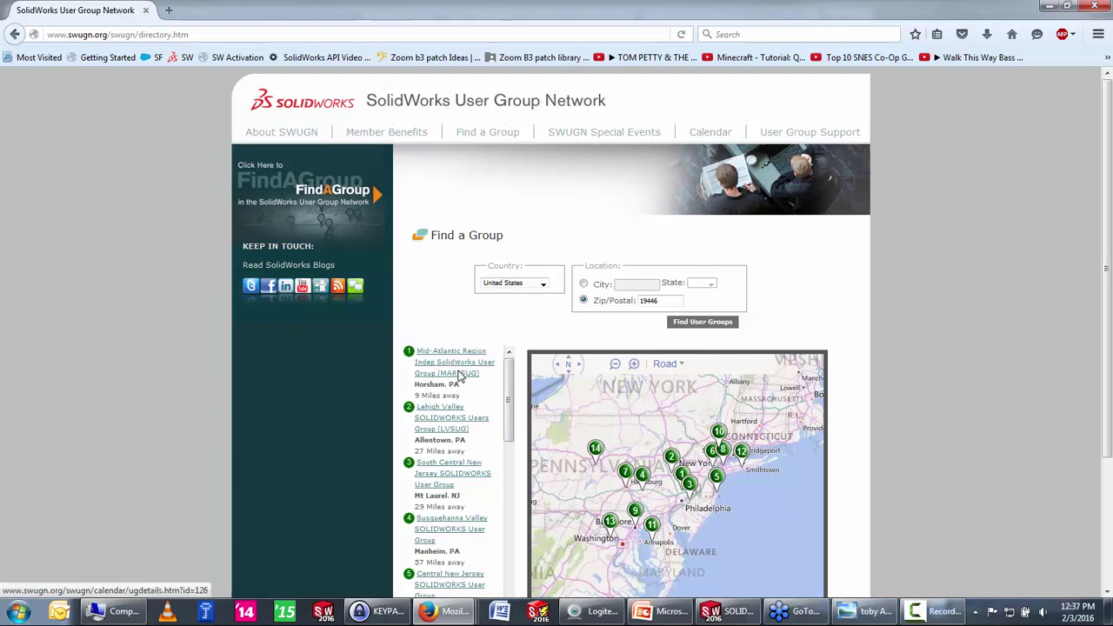
{"action": "left_click", "coordinate": [461, 375]}
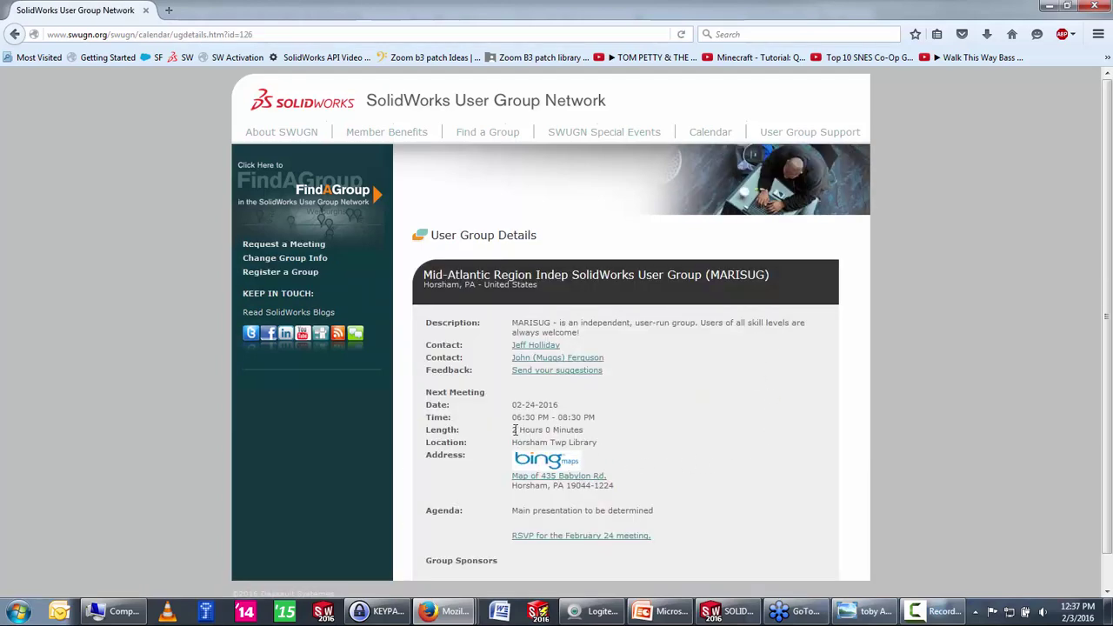
Step: Resize the browser beside the webcam and open the Lehigh Valley SOLIDWORKS Users Group details
{"action": "left_click_drag", "start_coordinate": [574, 7], "coordinate": [363, 11]}
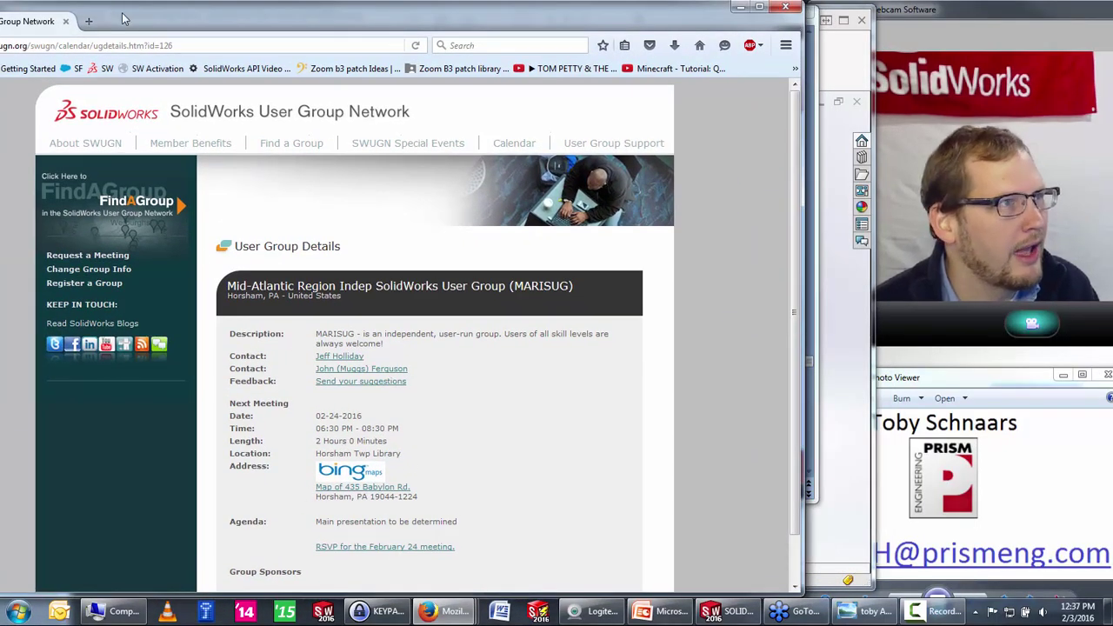
{"action": "left_click_drag", "start_coordinate": [121, 13], "coordinate": [225, 26]}
{"action": "left_click", "coordinate": [40, 58]}
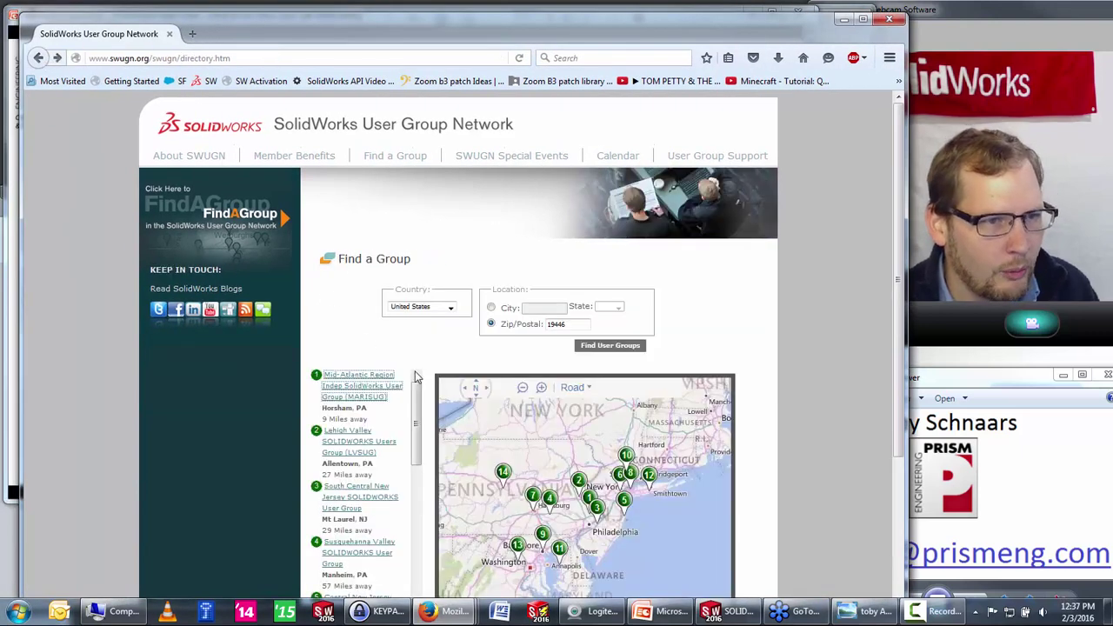
{"action": "left_click", "coordinate": [351, 450]}
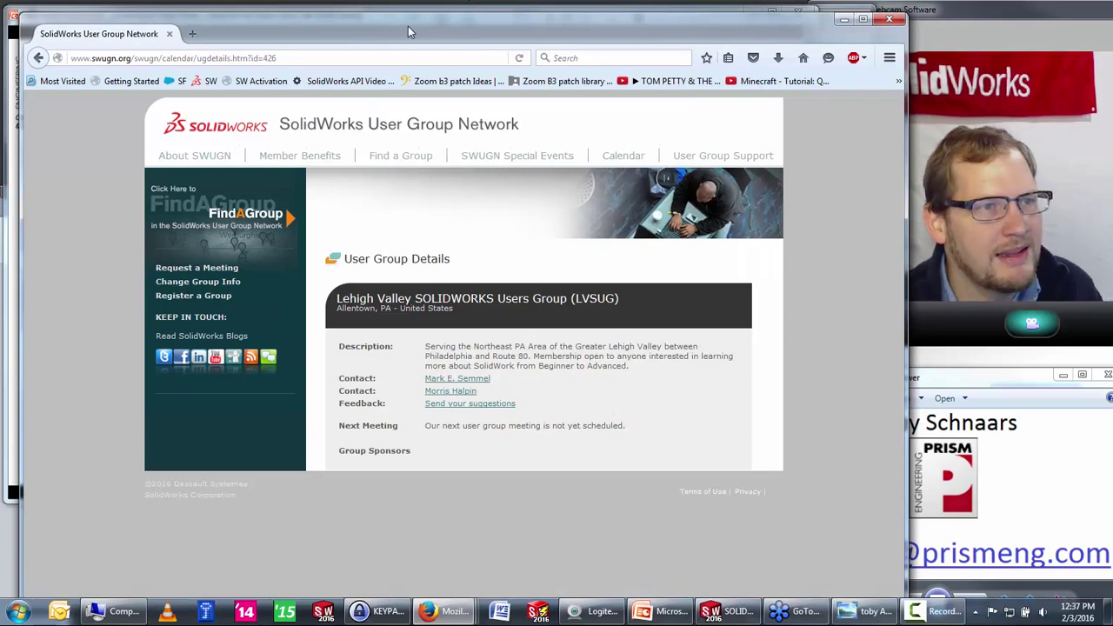
{"action": "key", "text": "alt+Tab"}
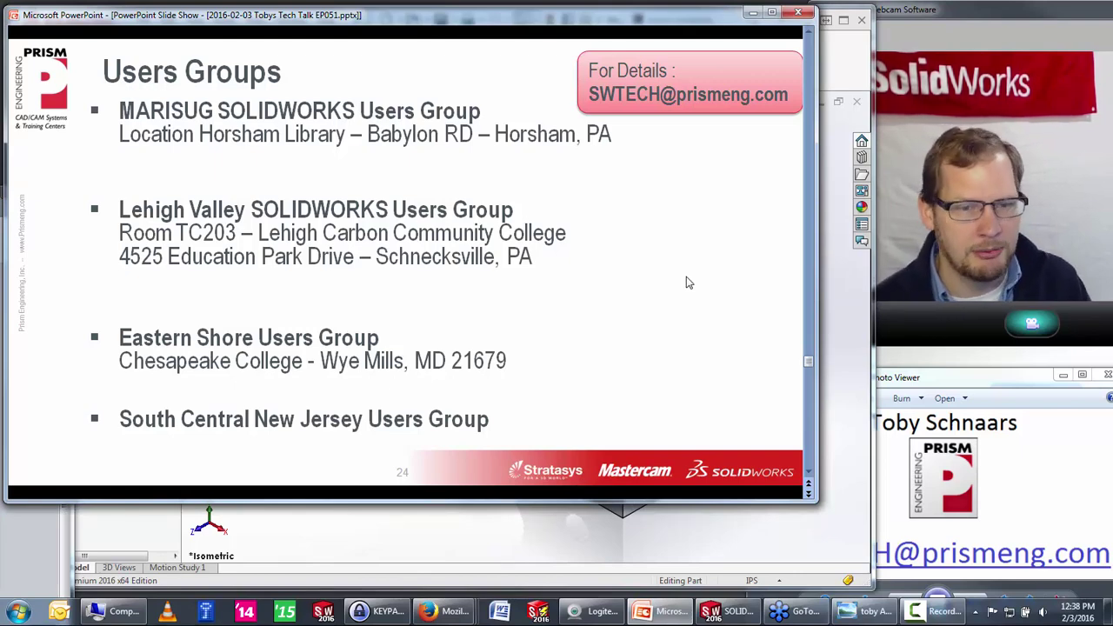
Step: Advance through slide 25, TTT-050 Modeling Contest, to slide 26, Double thread 3D printed part
{"action": "key", "text": "Right"}
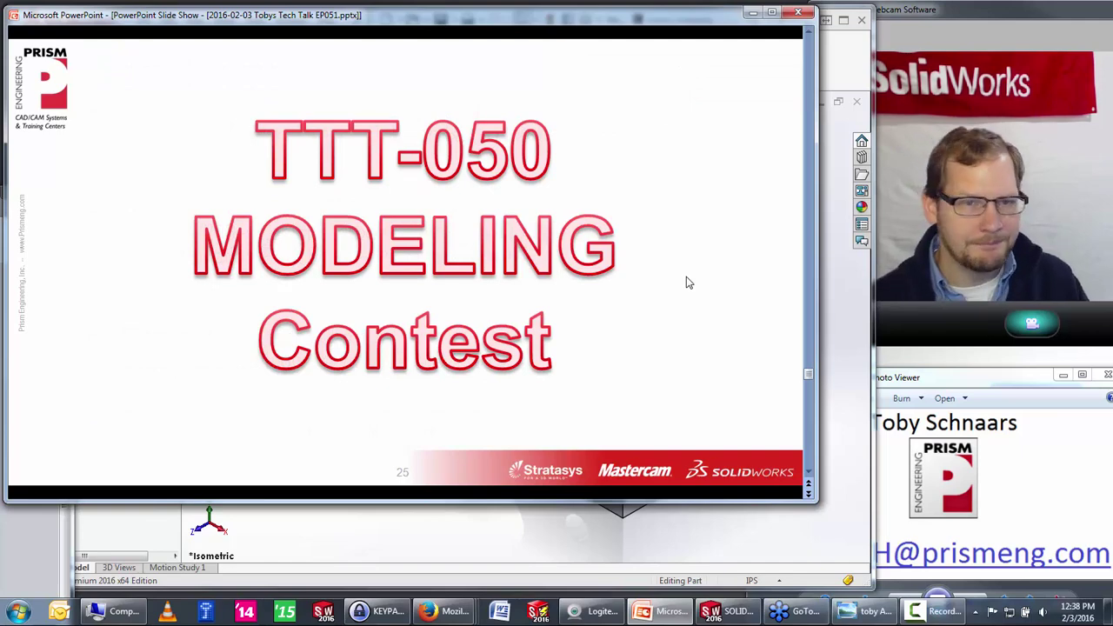
{"action": "key", "text": "Right"}
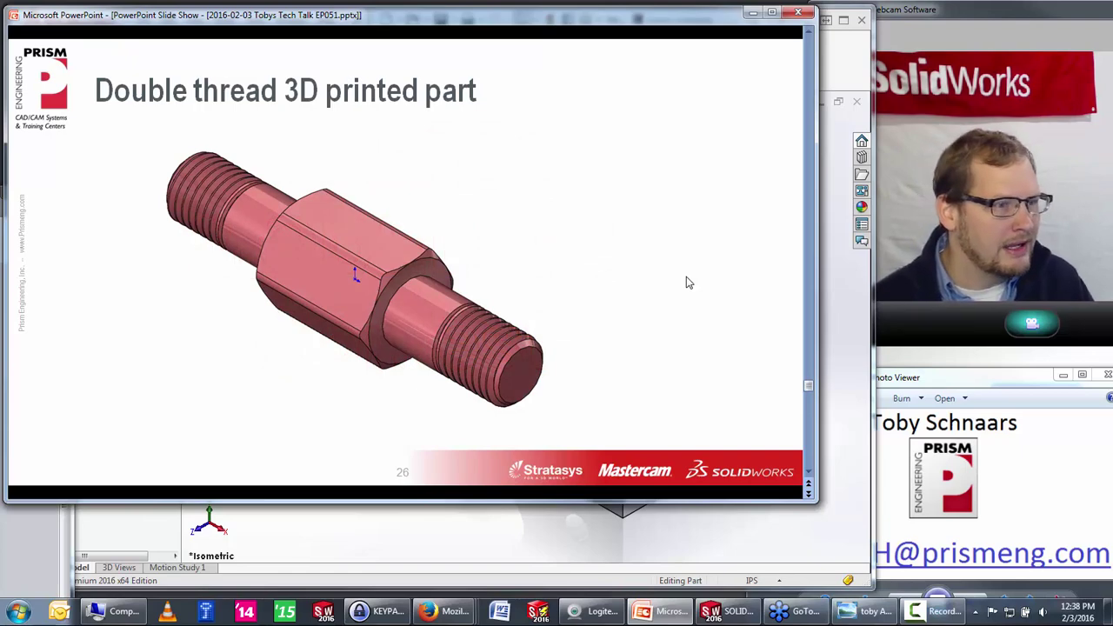
Step: Move from slide 26 past the SOLIDWORKS Demo slide to slide 28, Free Xpress Products
{"action": "key", "text": "Home"}
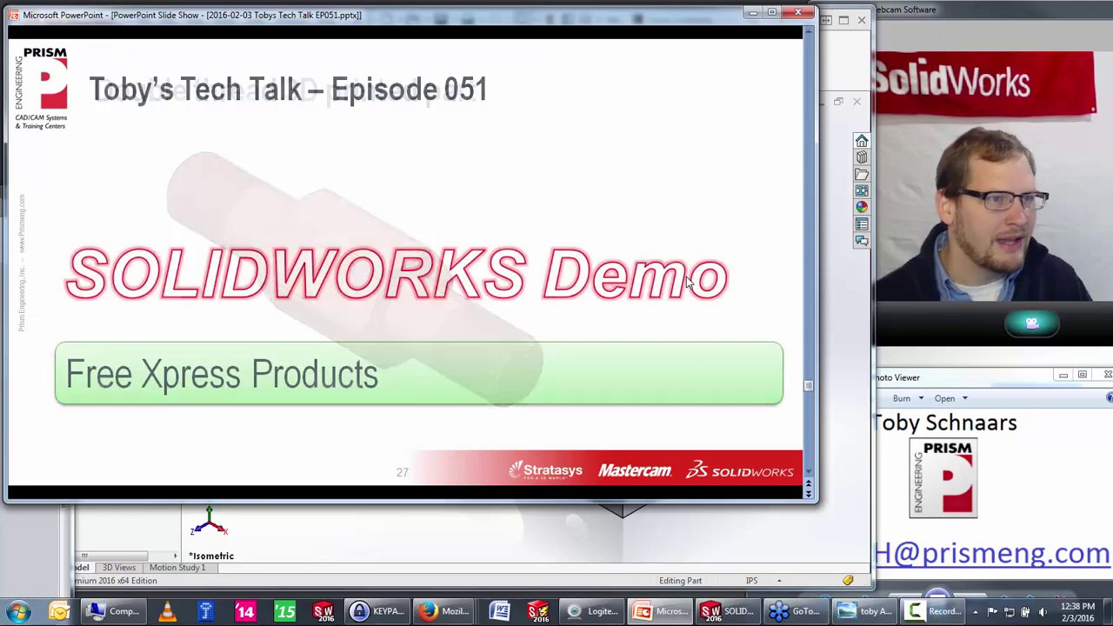
{"action": "key", "text": "End"}
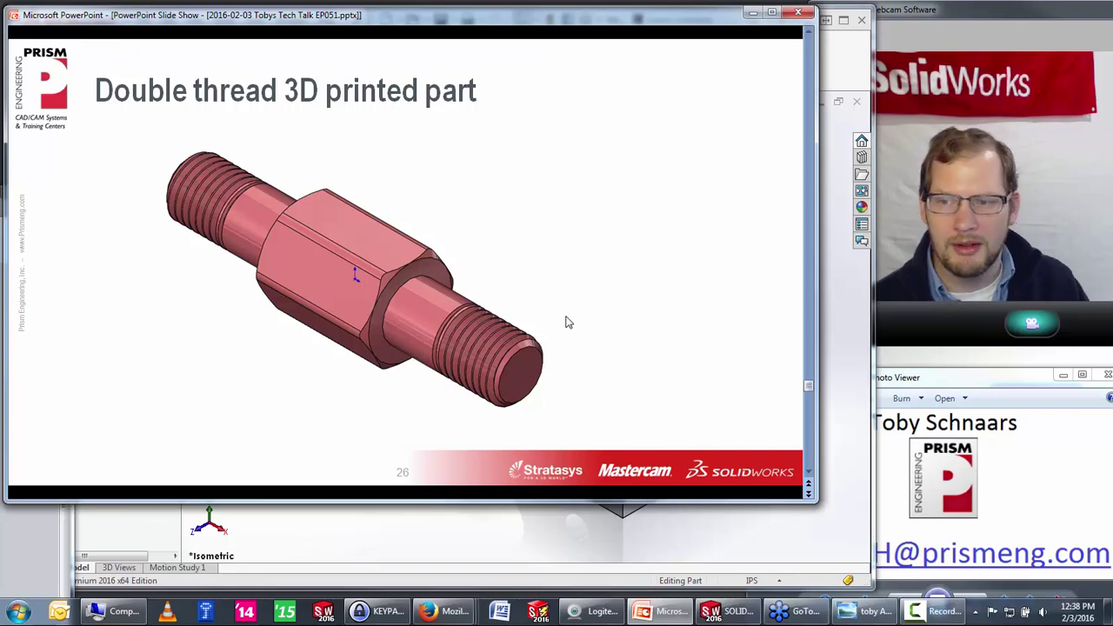
{"action": "key", "text": "Right"}
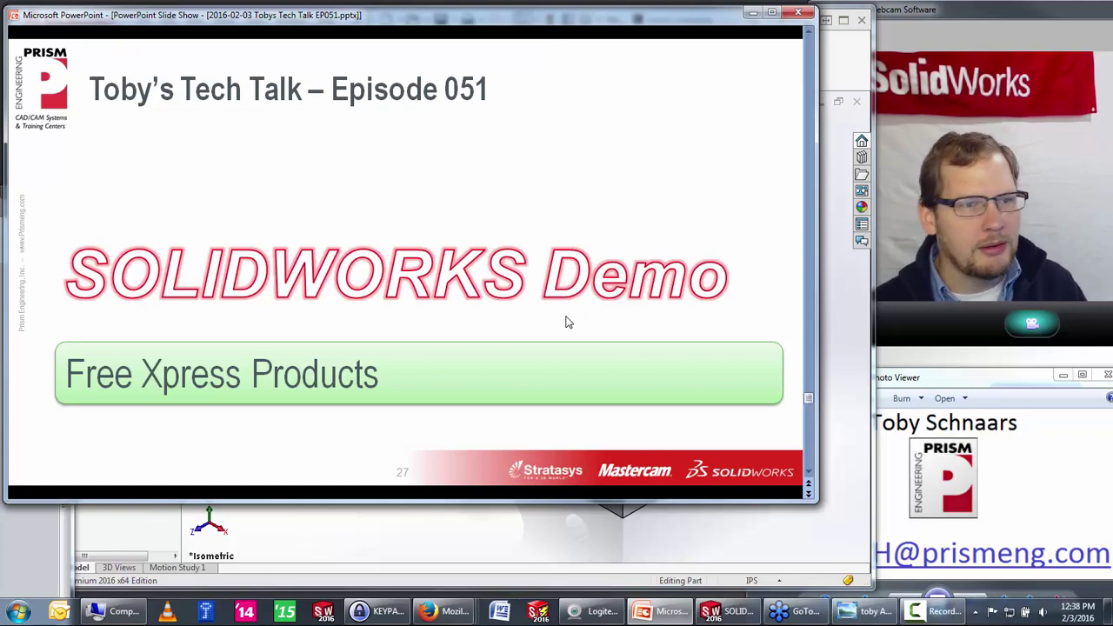
{"action": "key", "text": "Right"}
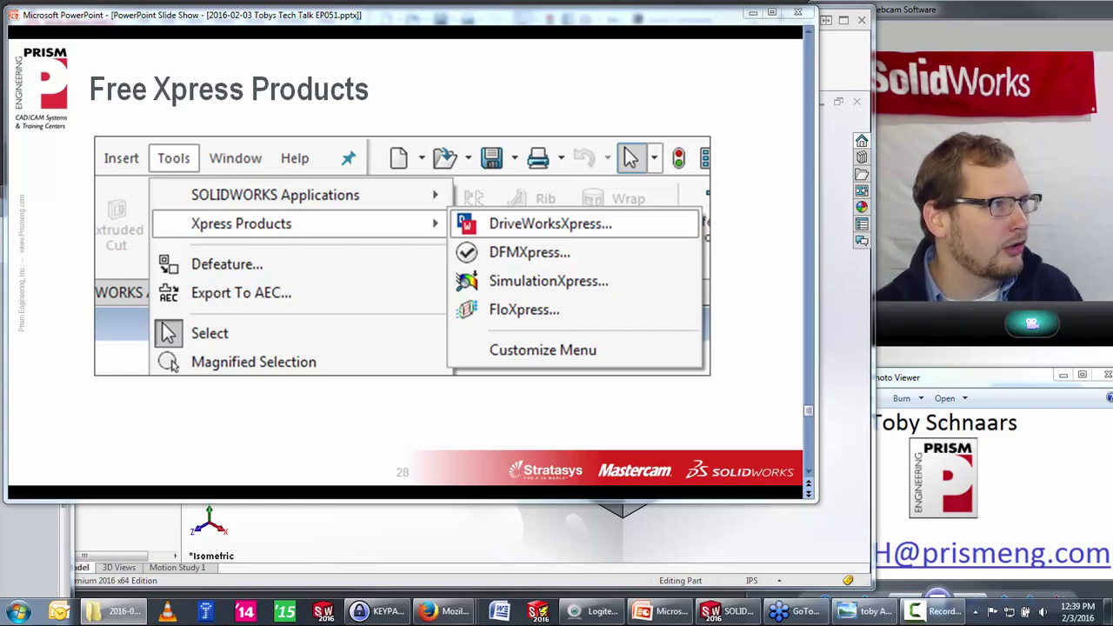
Step: Show the FloXpress and DriveWorksXpress activation screenshots in Photo Viewer, then reach the Questions? slide
{"action": "left_click", "coordinate": [523, 309]}
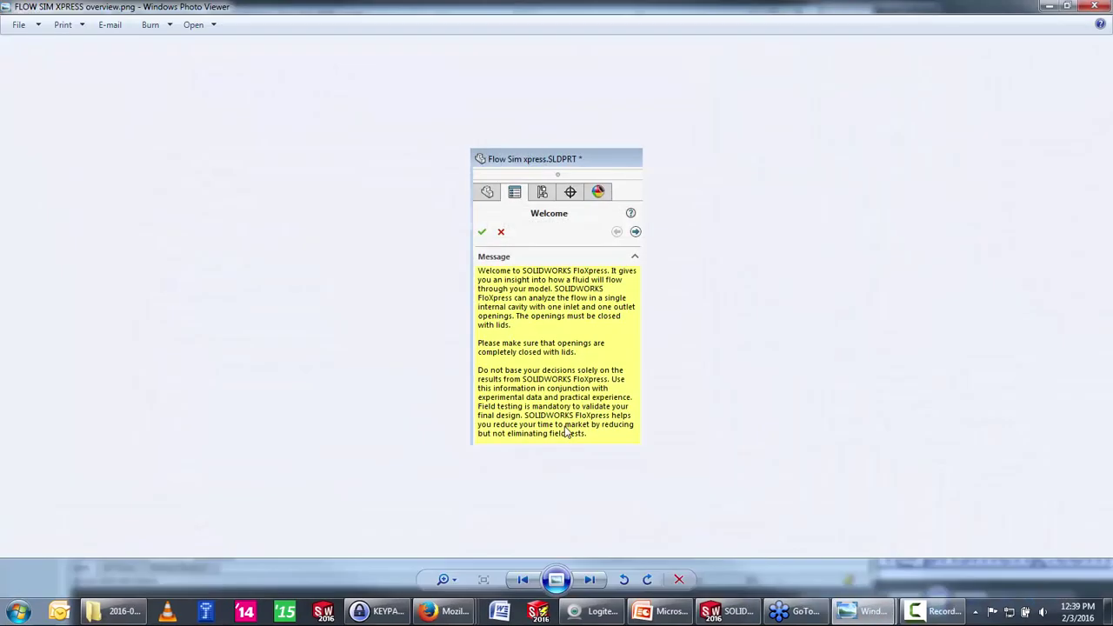
{"action": "left_click", "coordinate": [1093, 6]}
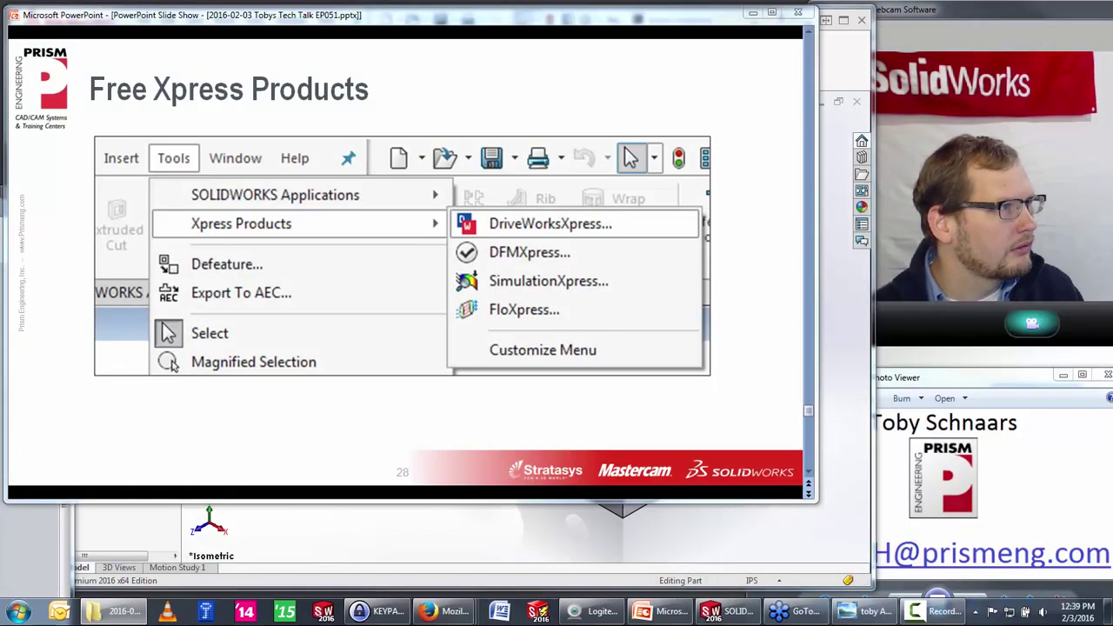
{"action": "left_click", "coordinate": [550, 223]}
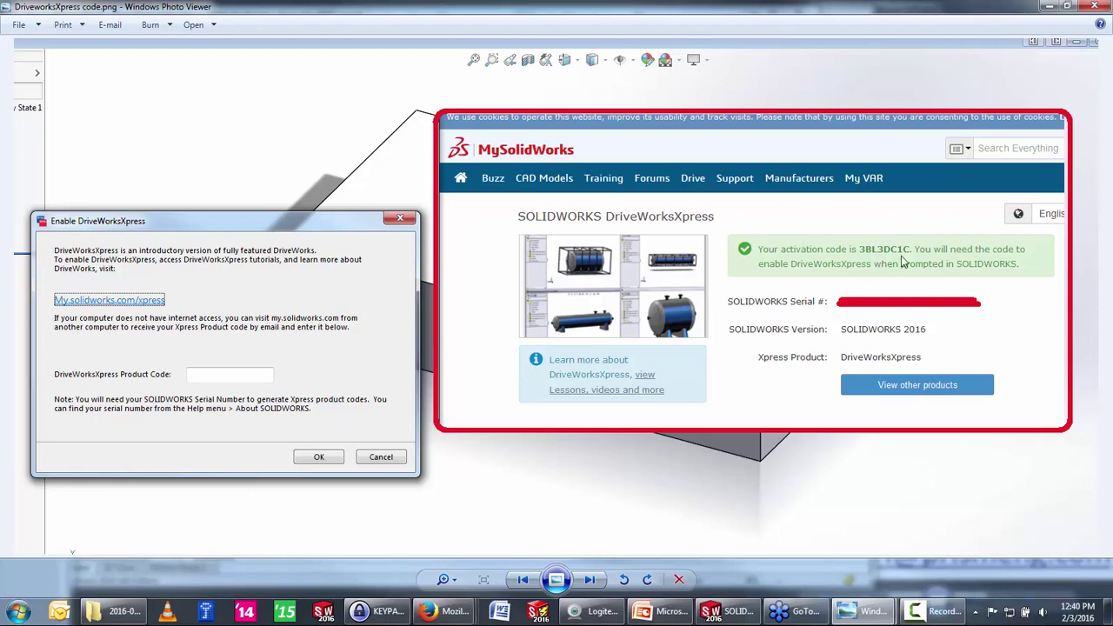
{"action": "left_click_drag", "start_coordinate": [661, 7], "coordinate": [302, 45]}
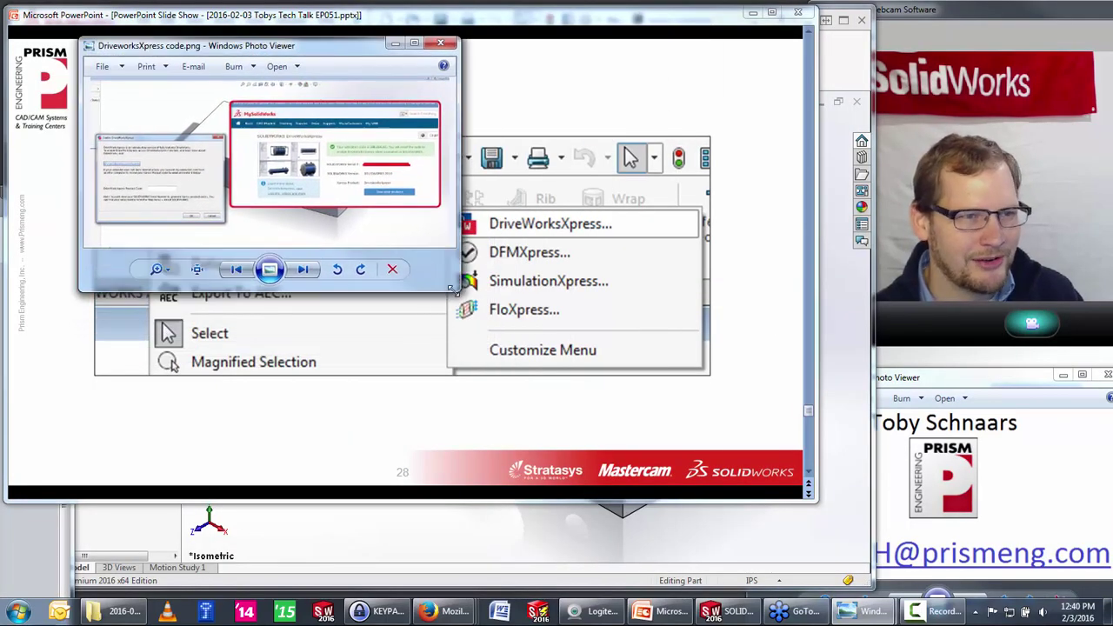
{"action": "left_click_drag", "start_coordinate": [458, 291], "coordinate": [886, 551]}
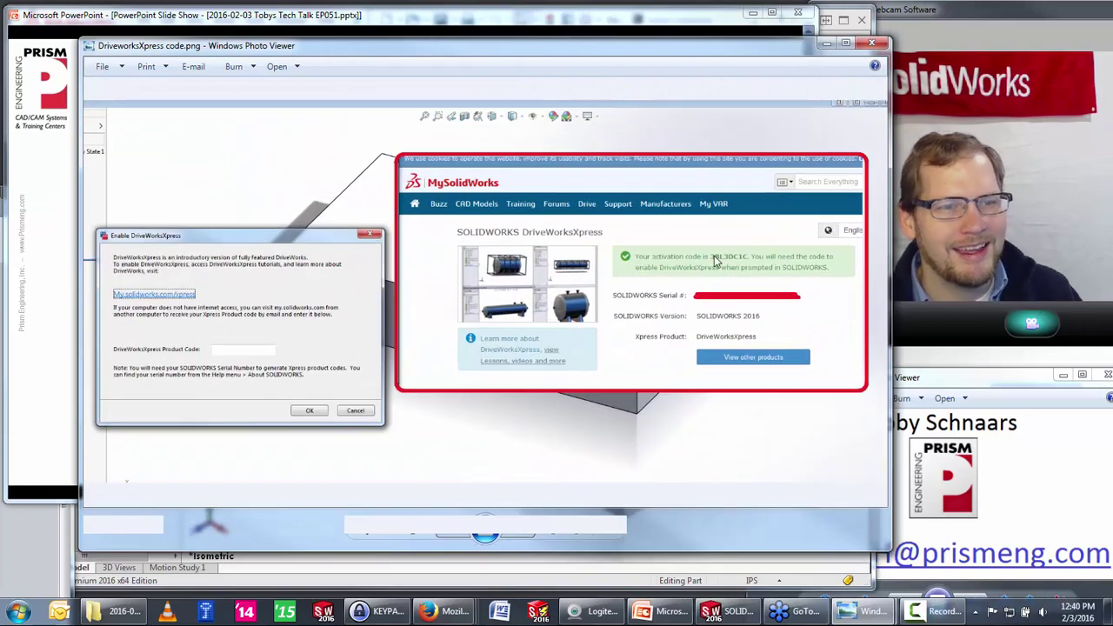
{"action": "key", "text": "super+Up"}
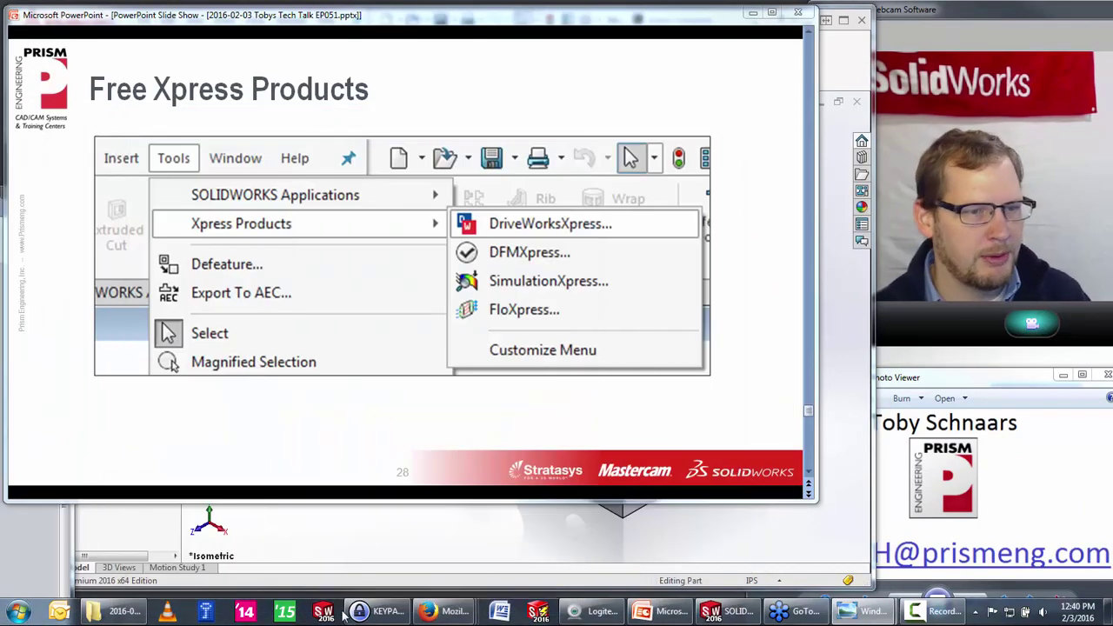
{"action": "left_click", "coordinate": [480, 352]}
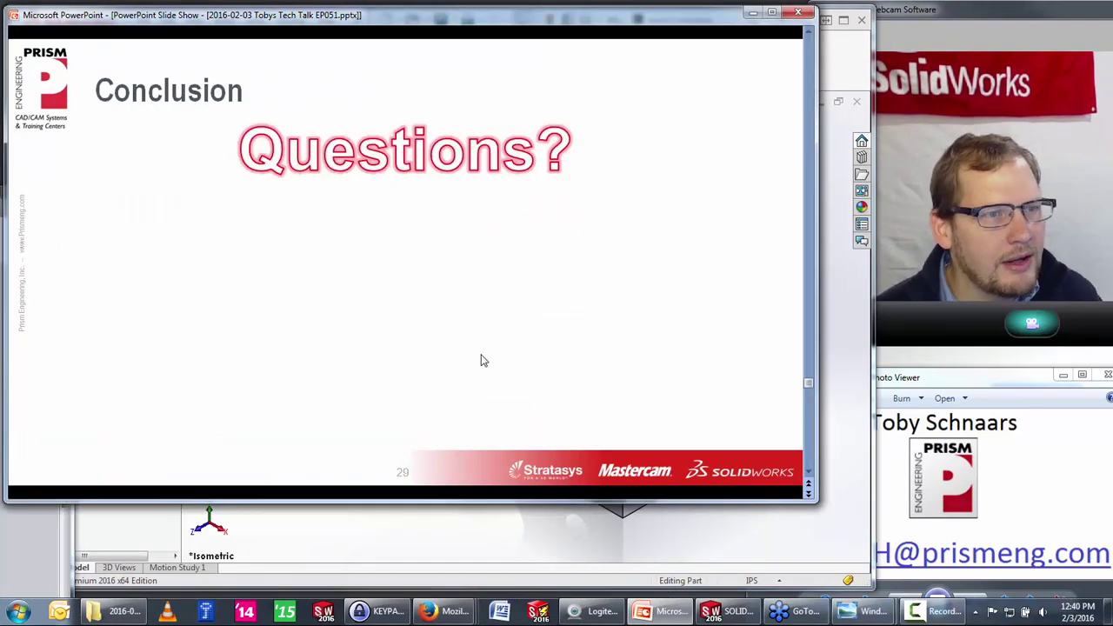
{"action": "key", "text": "Left"}
Step: Close all SOLIDWORKS documents without saving and create a new part
{"action": "left_click", "coordinate": [476, 538]}
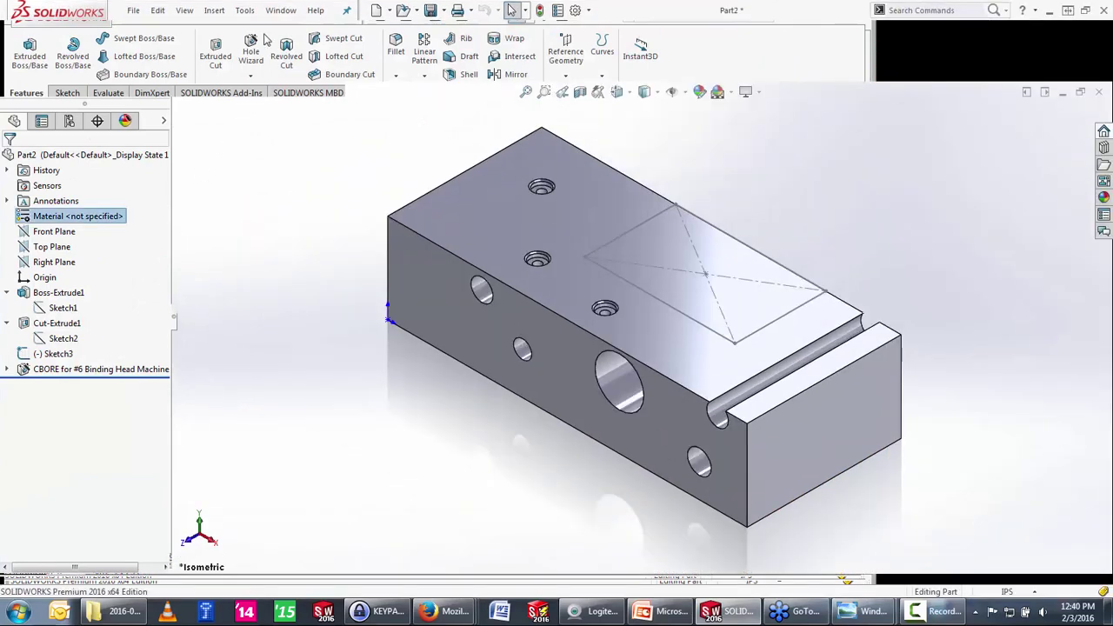
{"action": "left_click", "coordinate": [281, 10]}
{"action": "left_click", "coordinate": [300, 156]}
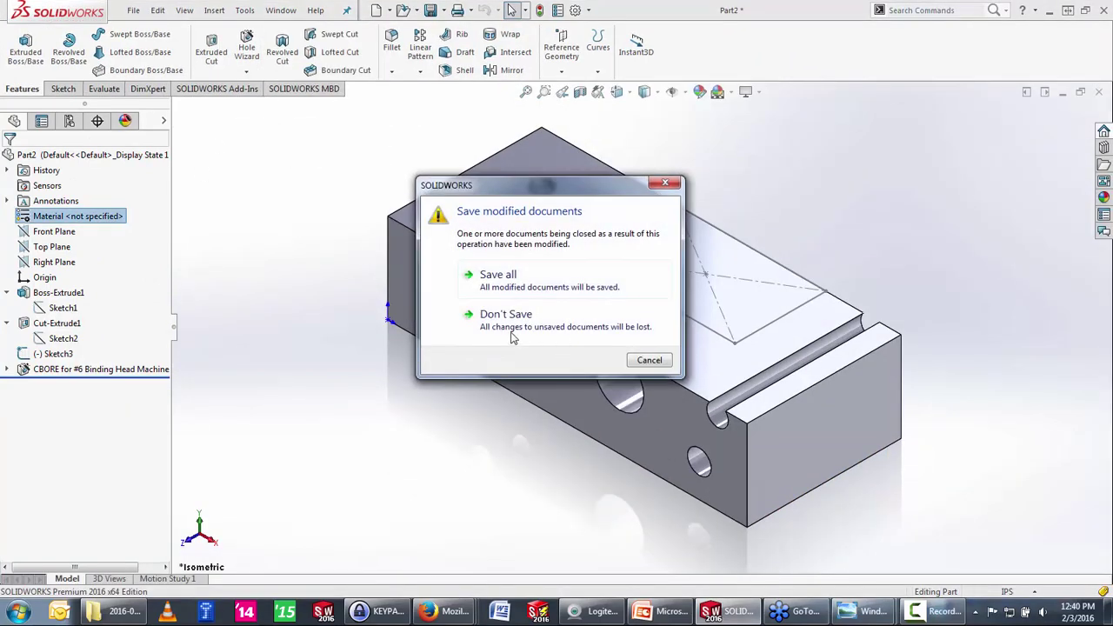
{"action": "key", "text": "Return"}
{"action": "left_click", "coordinate": [277, 10]}
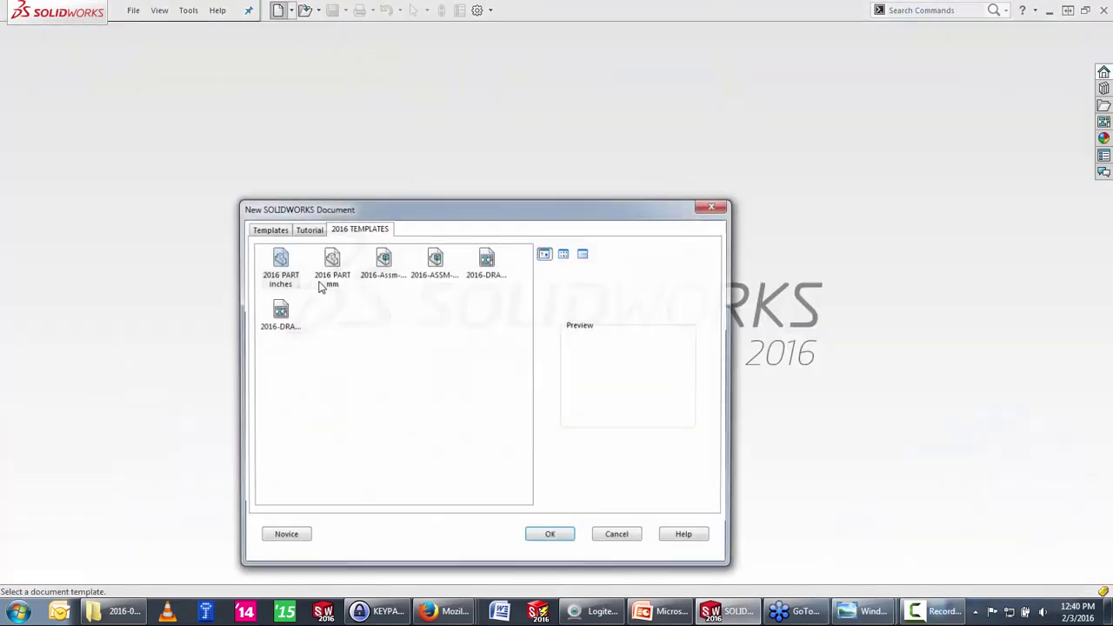
{"action": "double_click", "coordinate": [278, 262]}
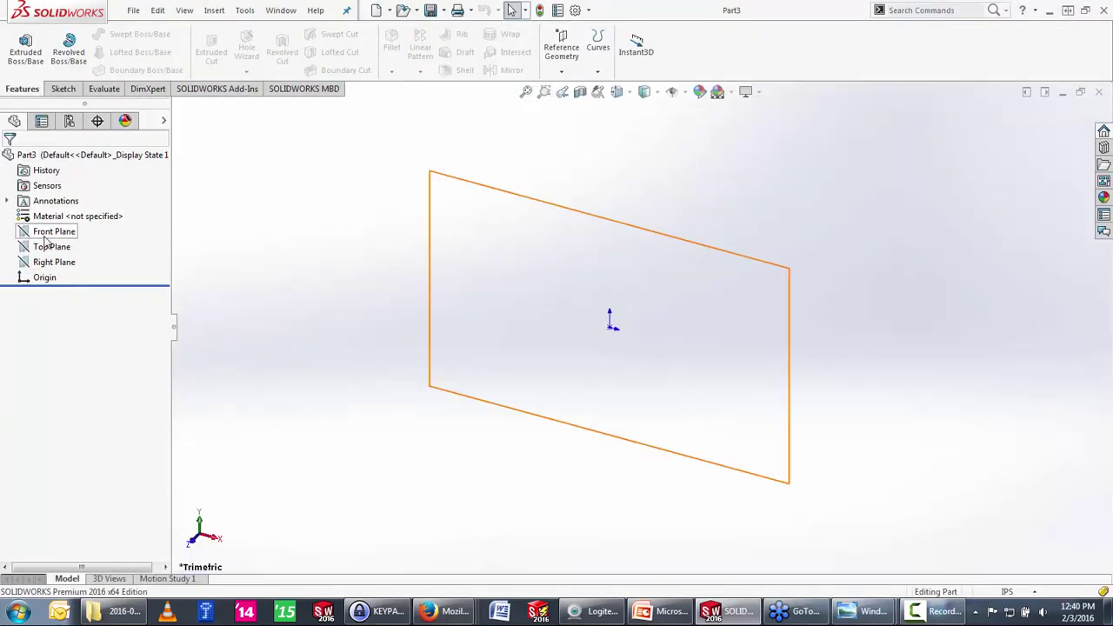
Step: Sketch on Front Plane, drawing a 4.00 vertical line and a 6.00 top line from the origin
{"action": "left_click", "coordinate": [53, 232]}
{"action": "left_click", "coordinate": [55, 218]}
{"action": "key", "text": "s"}
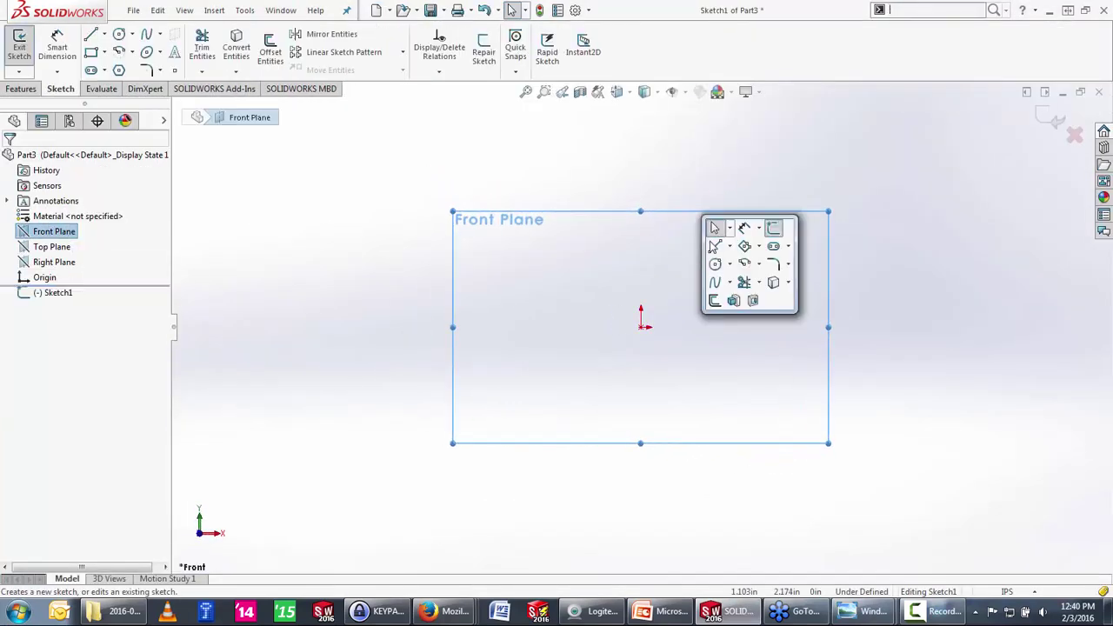
{"action": "left_click", "coordinate": [718, 252]}
{"action": "left_click", "coordinate": [643, 328]}
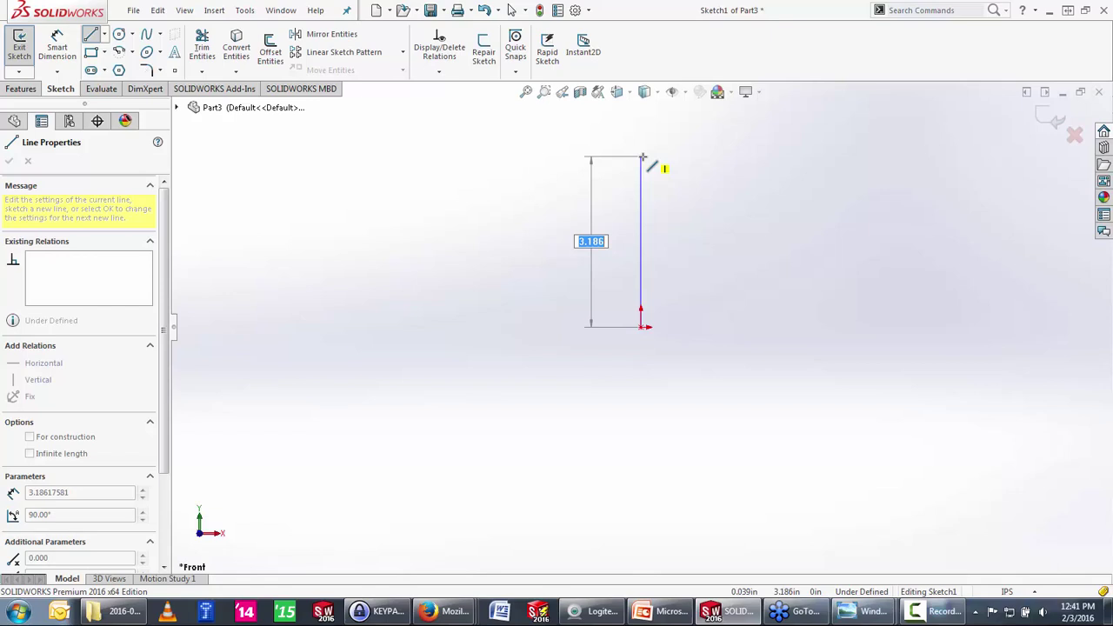
{"action": "type", "text": "4"}
{"action": "key", "text": "Return"}
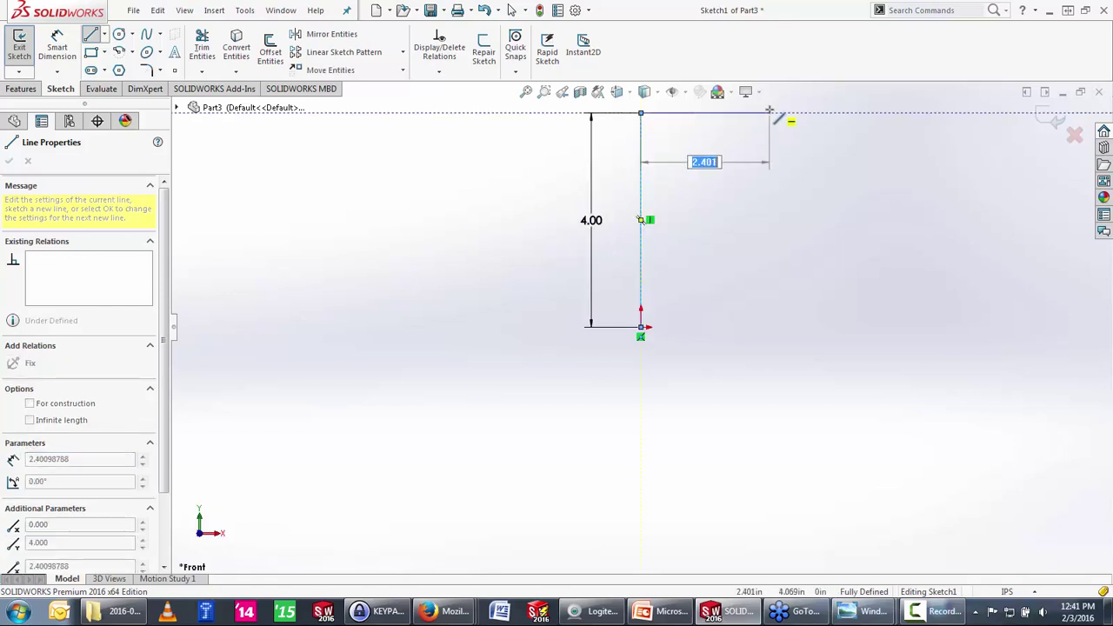
{"action": "type", "text": "6"}
{"action": "key", "text": "Return"}
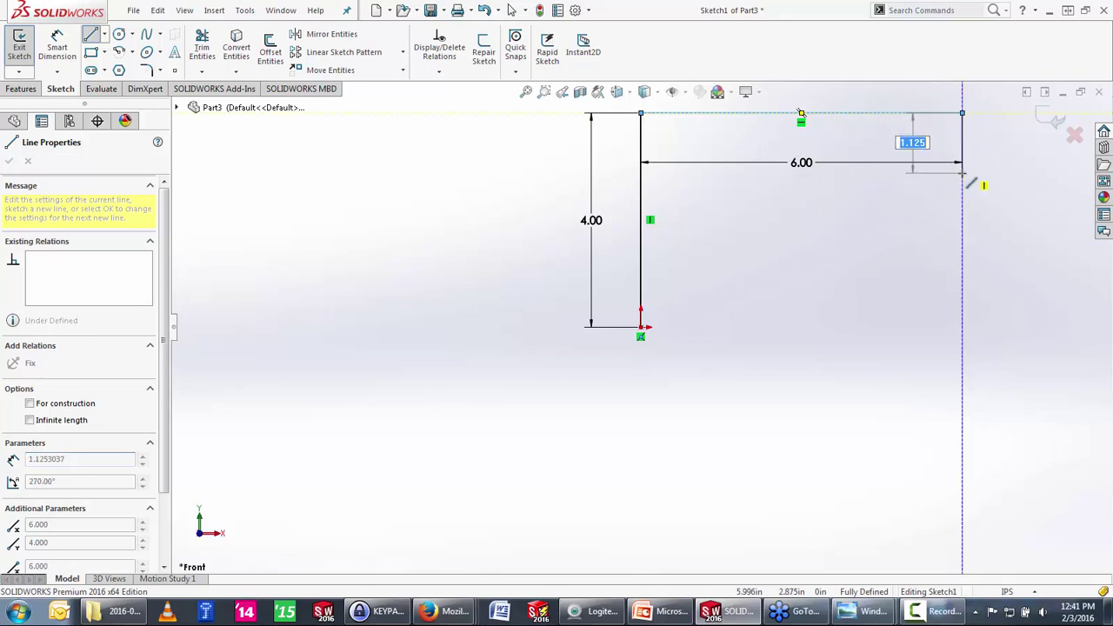
Step: Close the tapered profile with 1.00 right and bottom edges joined to the origin
{"action": "type", "text": "1"}
{"action": "key", "text": "Return"}
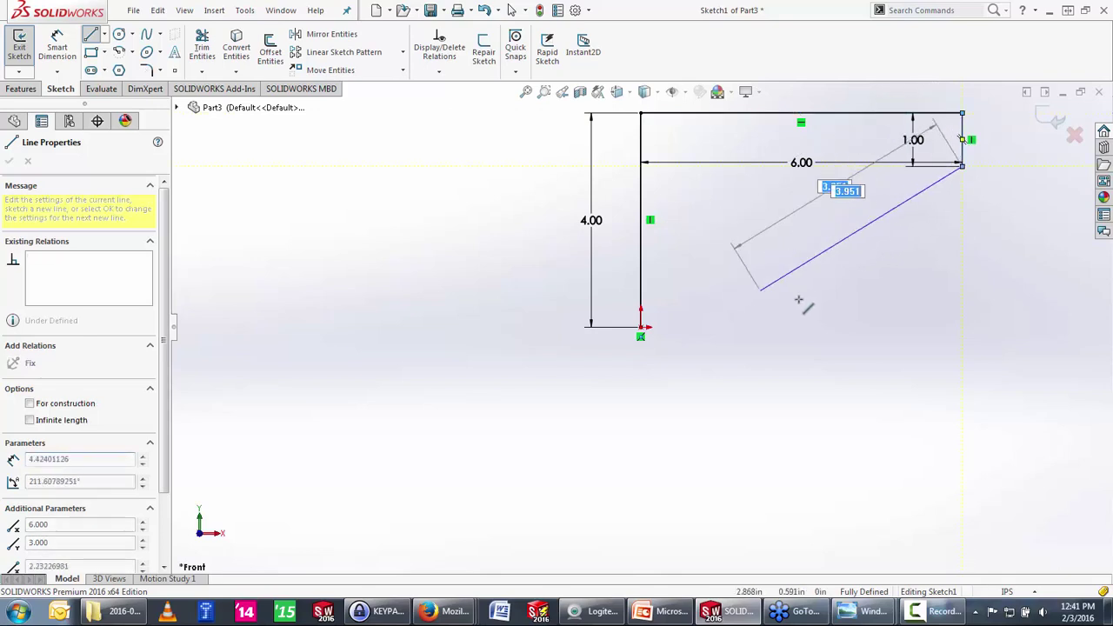
{"action": "left_click", "coordinate": [737, 328]}
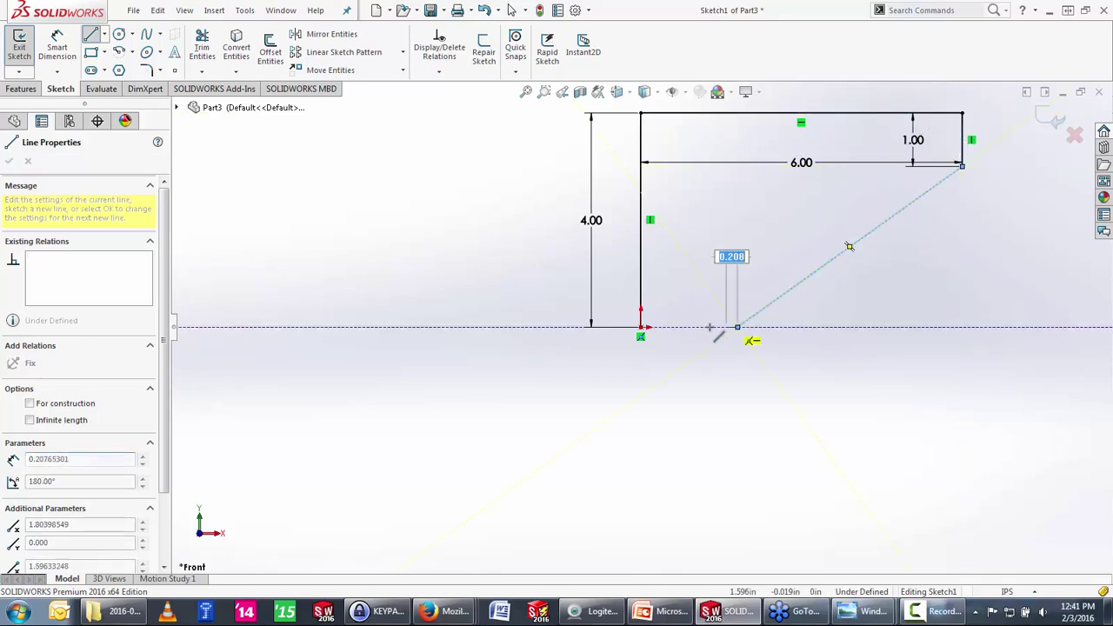
{"action": "type", "text": "1"}
{"action": "key", "text": "Return"}
{"action": "key", "text": "Escape"}
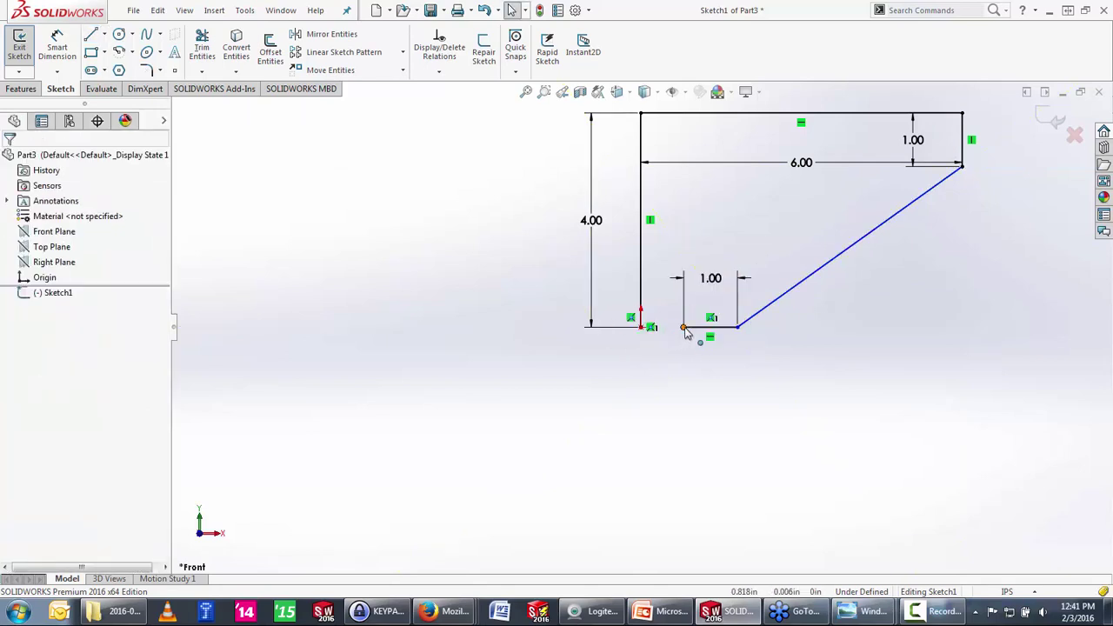
{"action": "left_click_drag", "start_coordinate": [684, 328], "coordinate": [643, 339]}
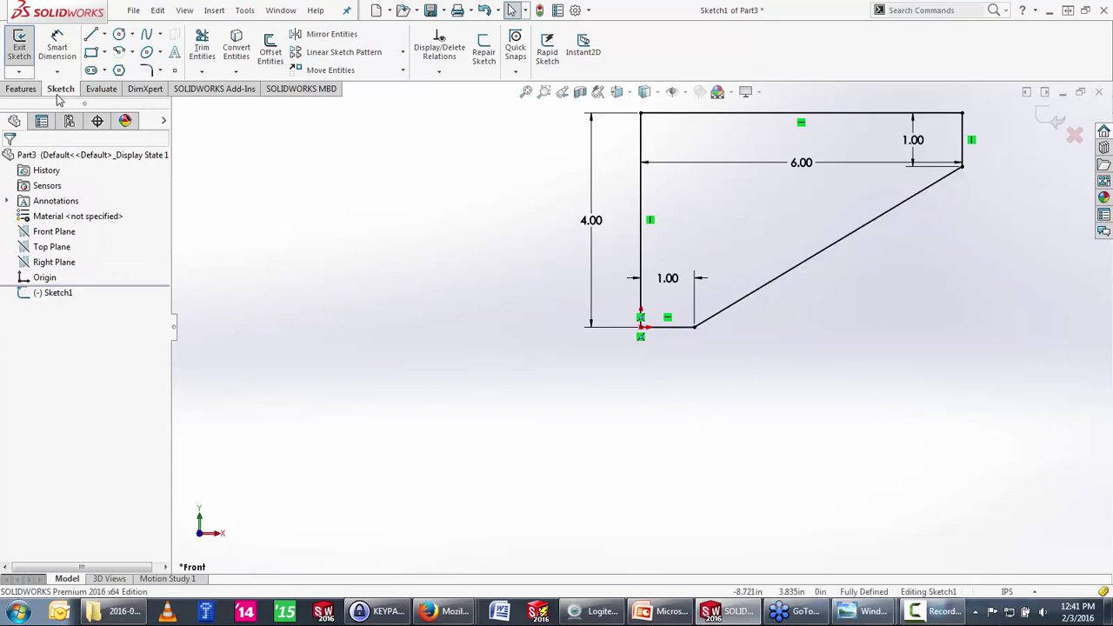
Step: Start an Extruded Boss from the closed profile
{"action": "left_click", "coordinate": [100, 88]}
{"action": "left_click", "coordinate": [59, 87]}
{"action": "key", "text": "s"}
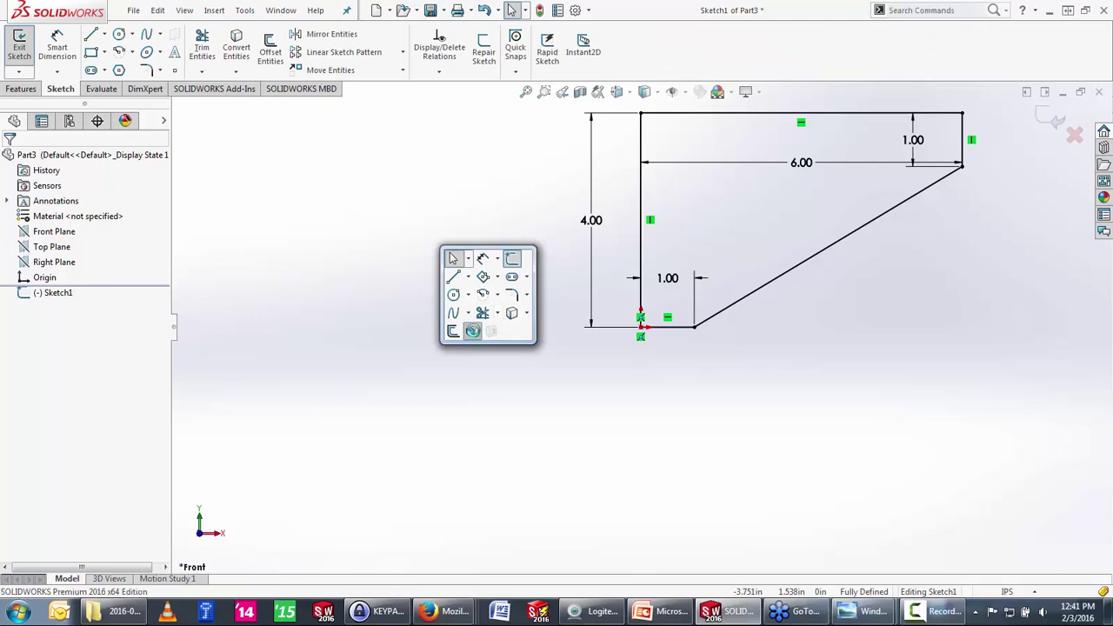
{"action": "left_click", "coordinate": [471, 330]}
Step: Extrude the profile 0.500 in symmetrically about the sketch plane as Boss-Extrude1
{"action": "type", "text": ".5"}
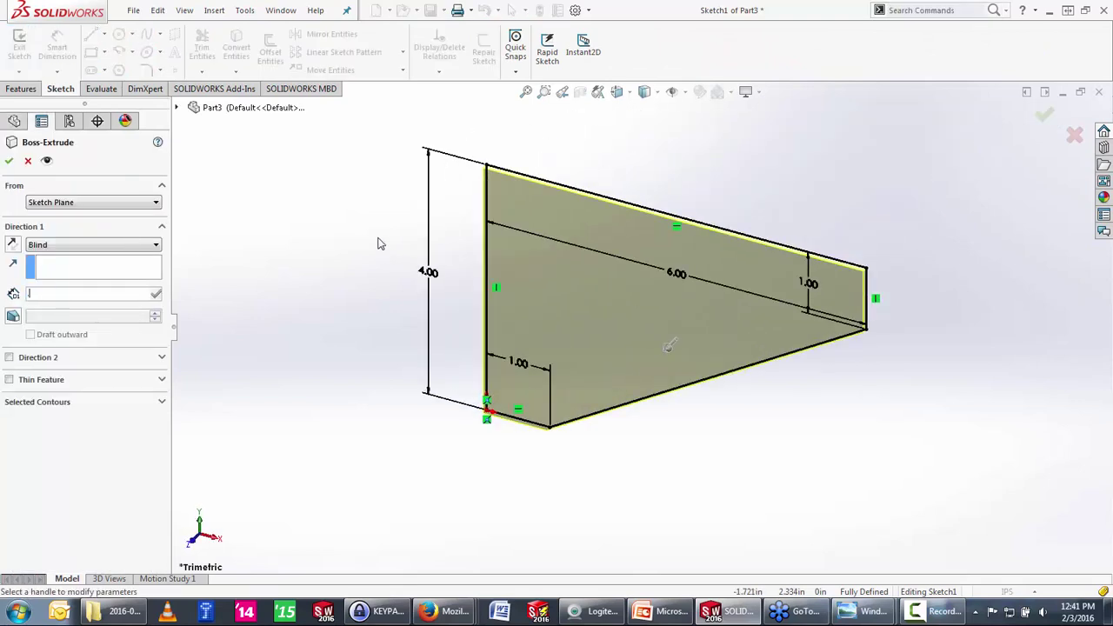
{"action": "key", "text": "Return"}
{"action": "right_click", "coordinate": [363, 236]}
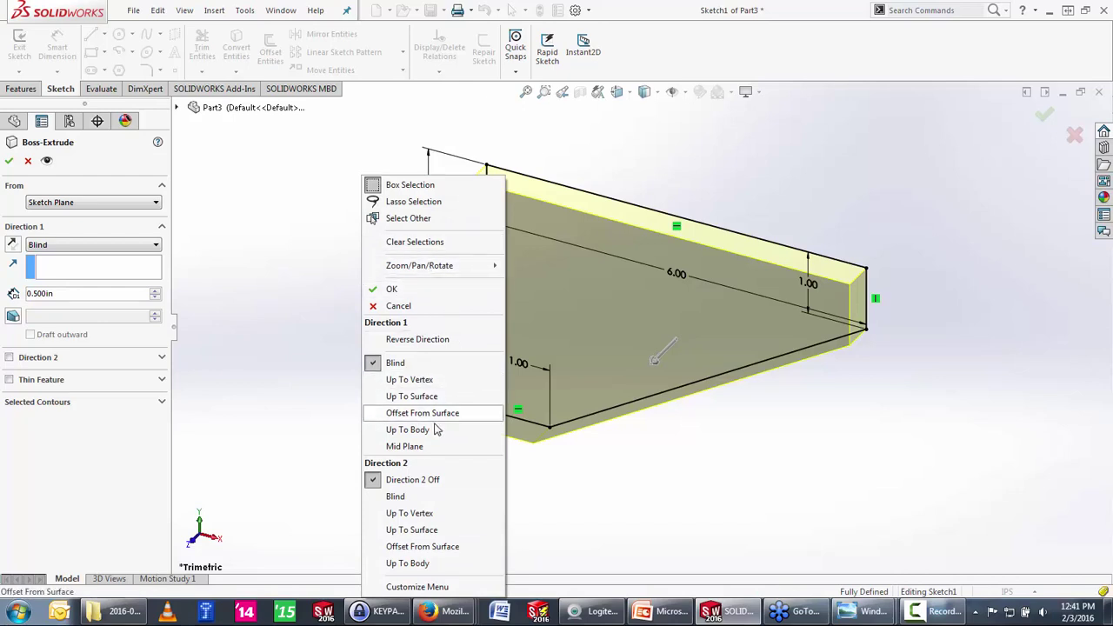
{"action": "left_click", "coordinate": [424, 447]}
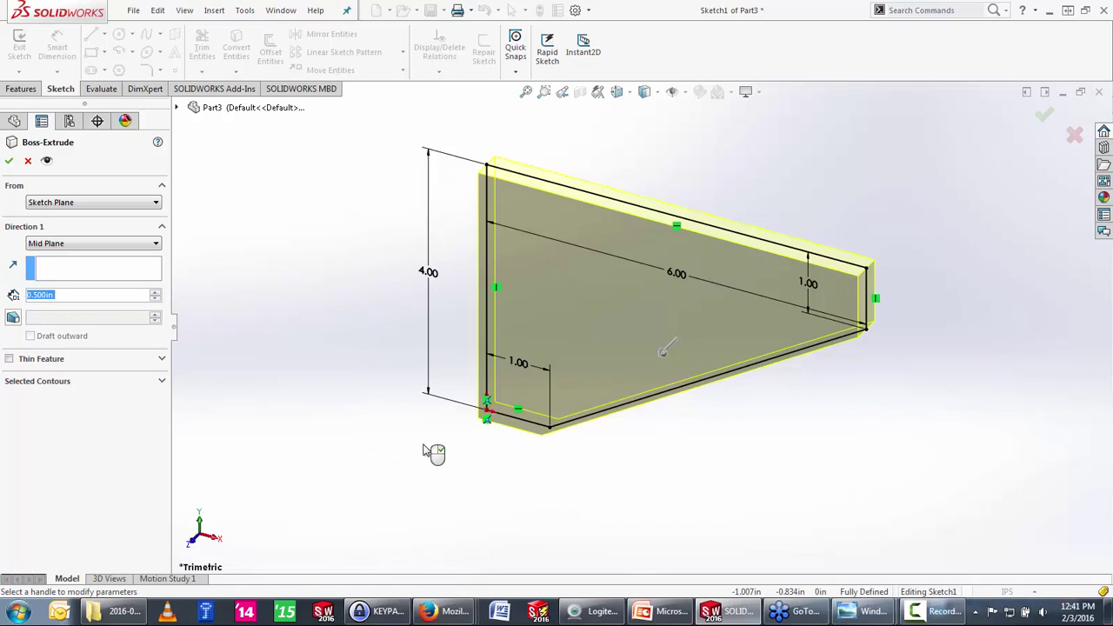
{"action": "right_click", "coordinate": [424, 449]}
Step: Sketch on the front face, offsetting its outline inward by 0.375
{"action": "left_click", "coordinate": [578, 282]}
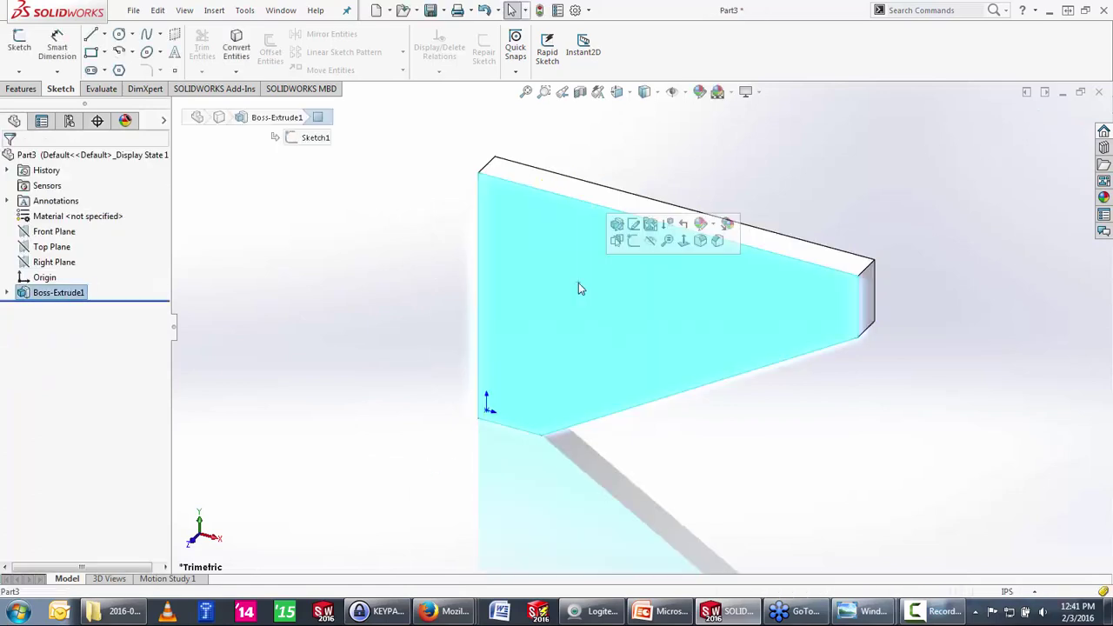
{"action": "left_click", "coordinate": [631, 233]}
{"action": "key", "text": "s"}
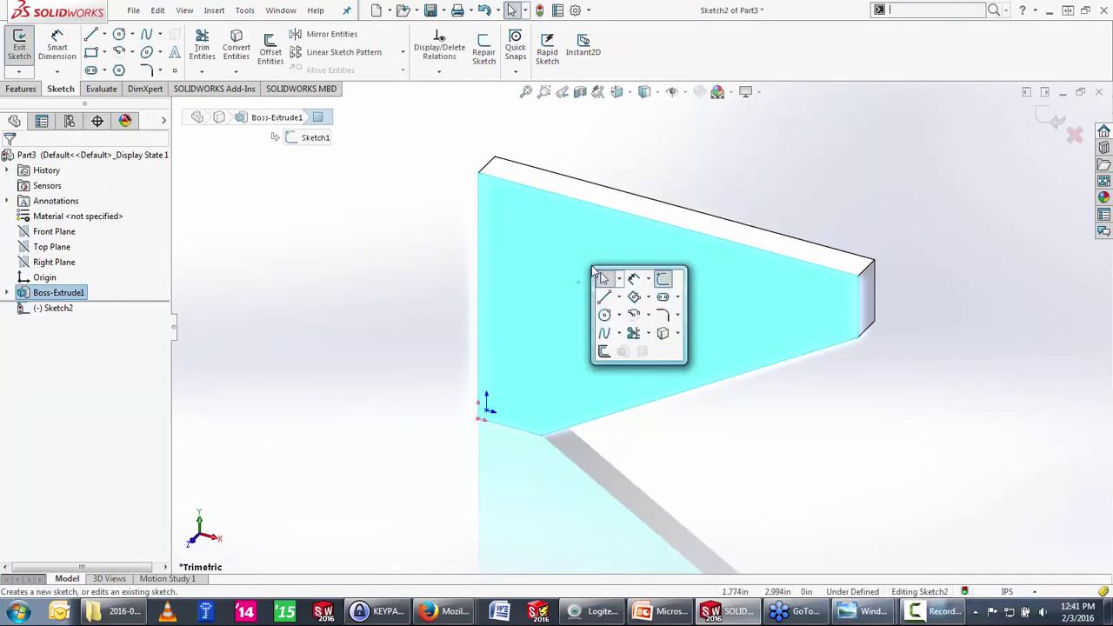
{"action": "left_click", "coordinate": [602, 355]}
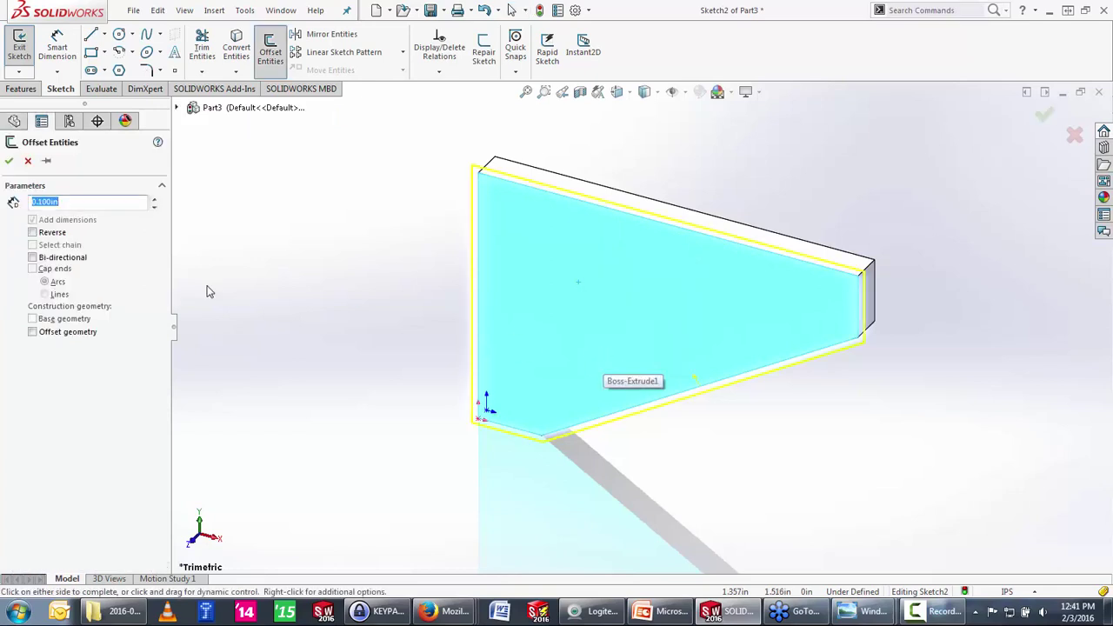
{"action": "left_click", "coordinate": [52, 232]}
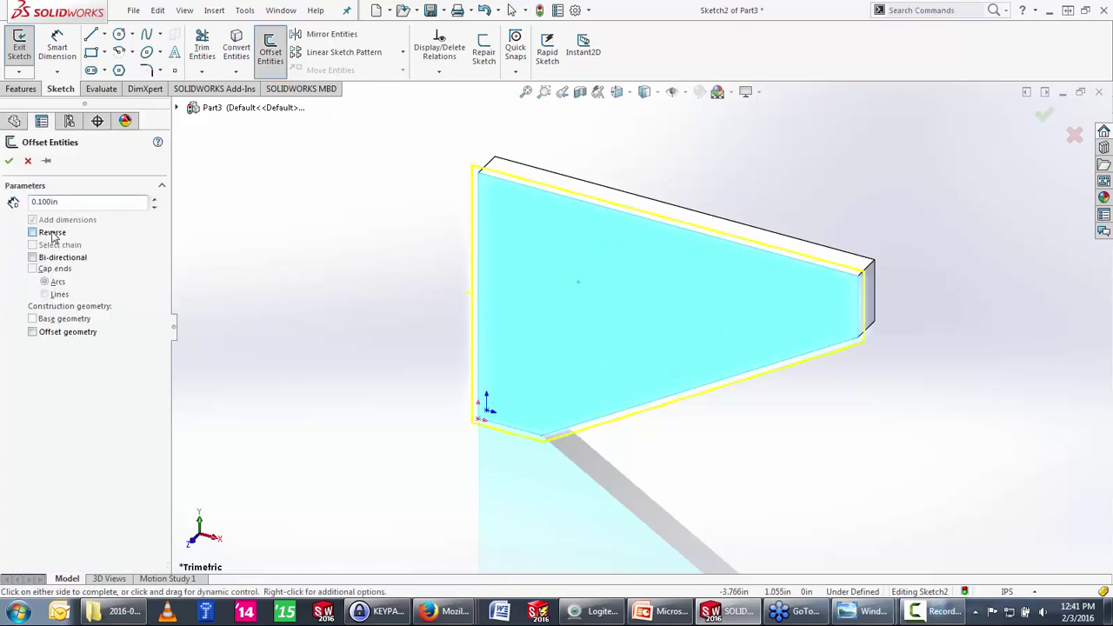
{"action": "left_click", "coordinate": [155, 207]}
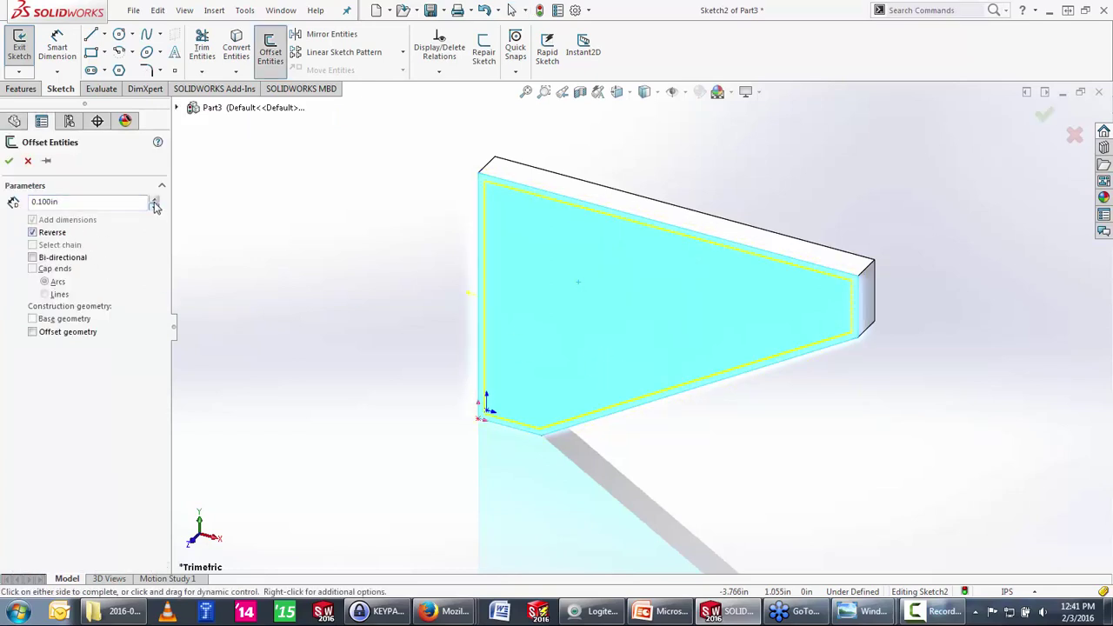
{"action": "double_click", "coordinate": [85, 202]}
{"action": "type", "text": "0.375"}
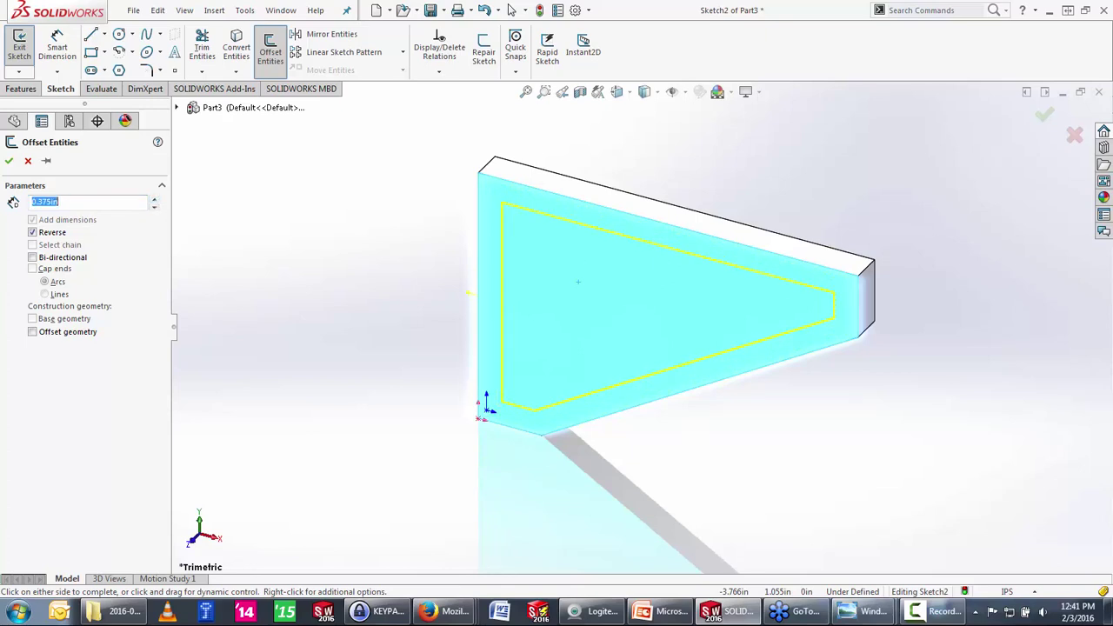
{"action": "left_click", "coordinate": [578, 281]}
Step: Cut the offset sketch Through All to hollow out the frame
{"action": "key", "text": "s"}
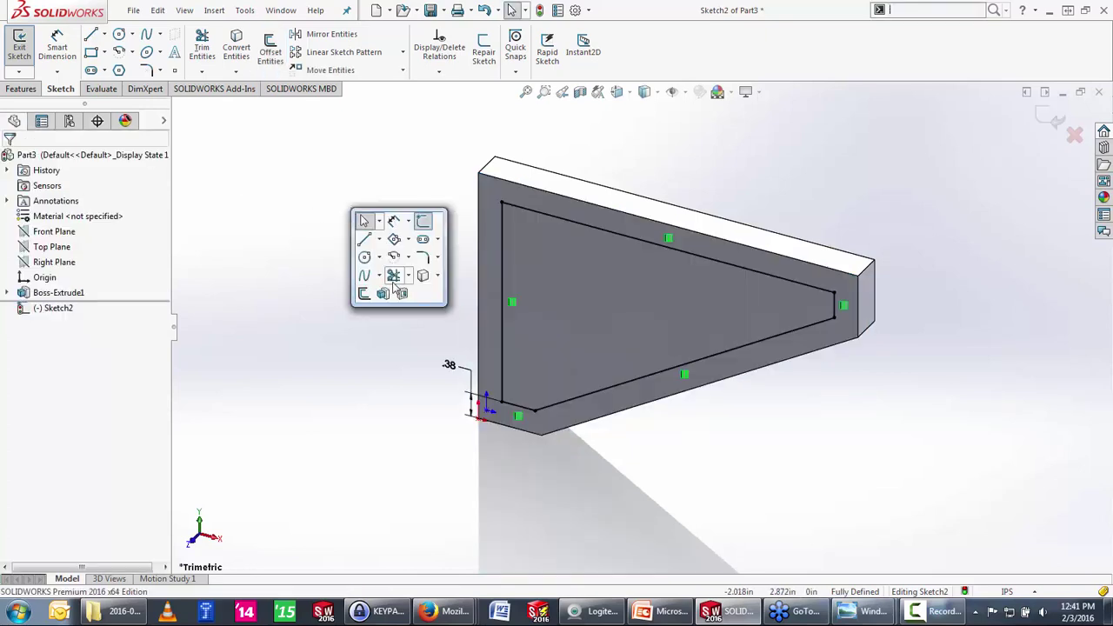
{"action": "left_click", "coordinate": [402, 294]}
{"action": "right_click", "coordinate": [399, 294]}
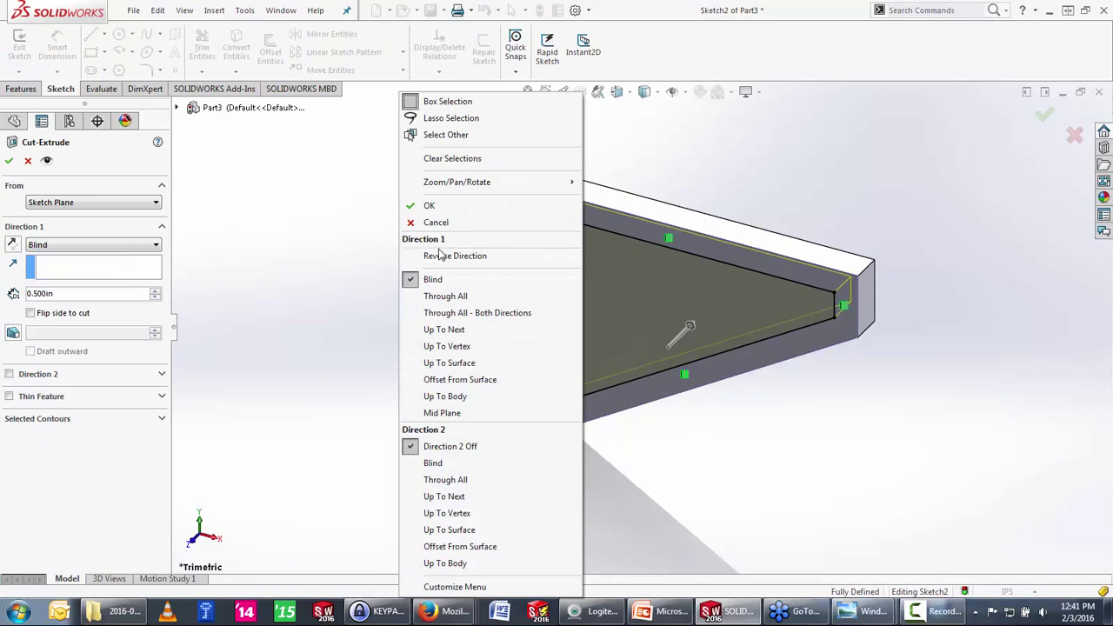
{"action": "left_click", "coordinate": [453, 297]}
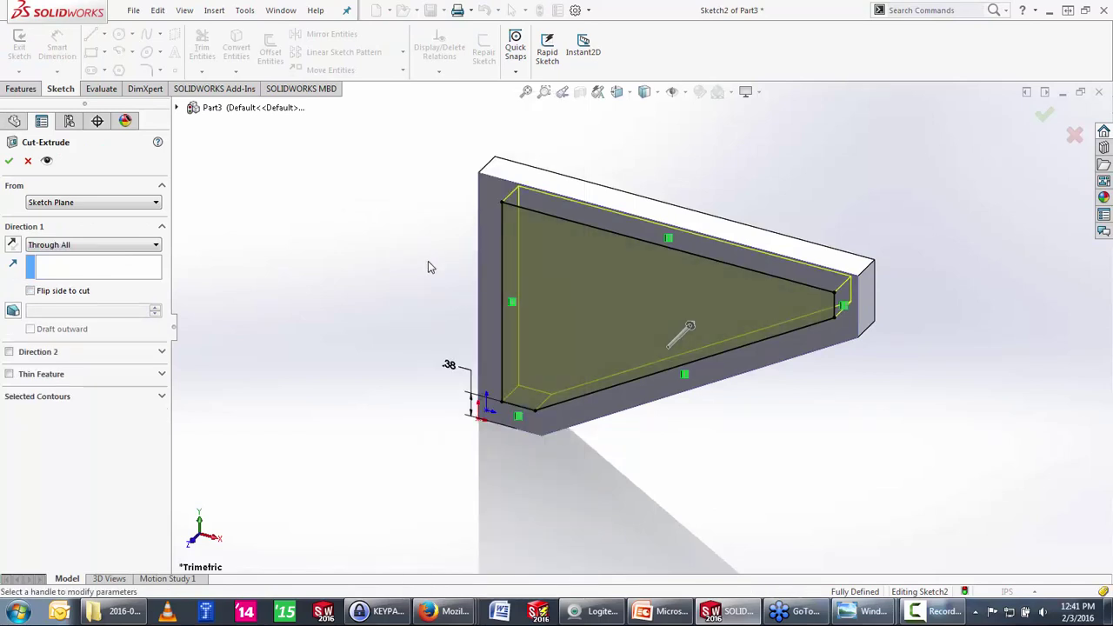
{"action": "right_click", "coordinate": [428, 267]}
{"action": "left_click", "coordinate": [431, 209]}
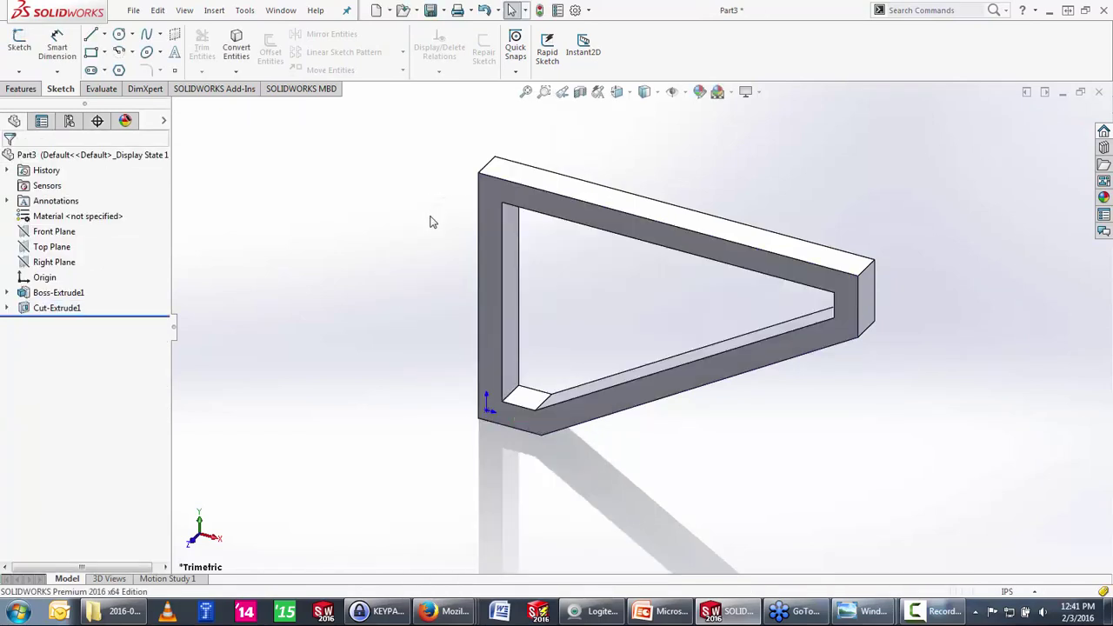
Step: Fillet all inner opening edges with a 0.25 in radius
{"action": "key", "text": "s"}
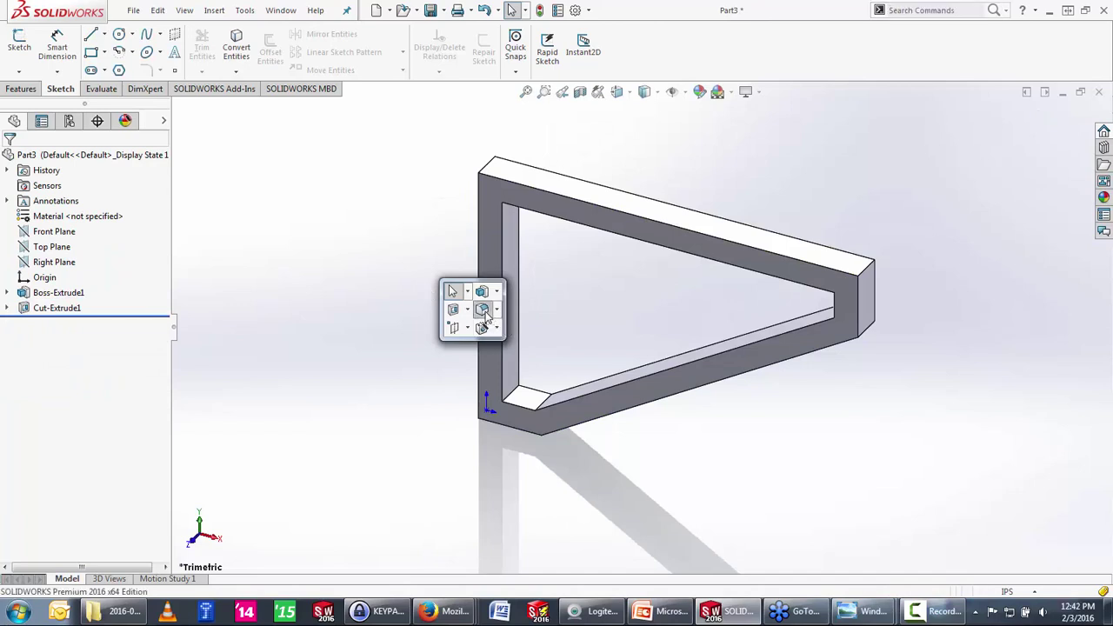
{"action": "left_click", "coordinate": [485, 313]}
{"action": "left_click", "coordinate": [514, 399]}
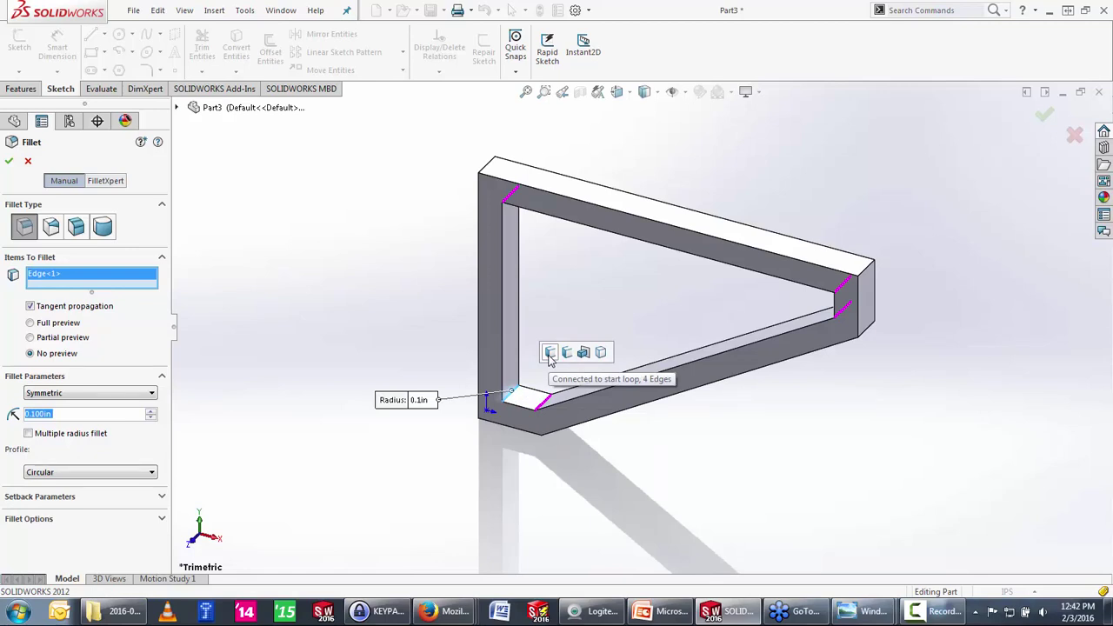
{"action": "left_click", "coordinate": [549, 353]}
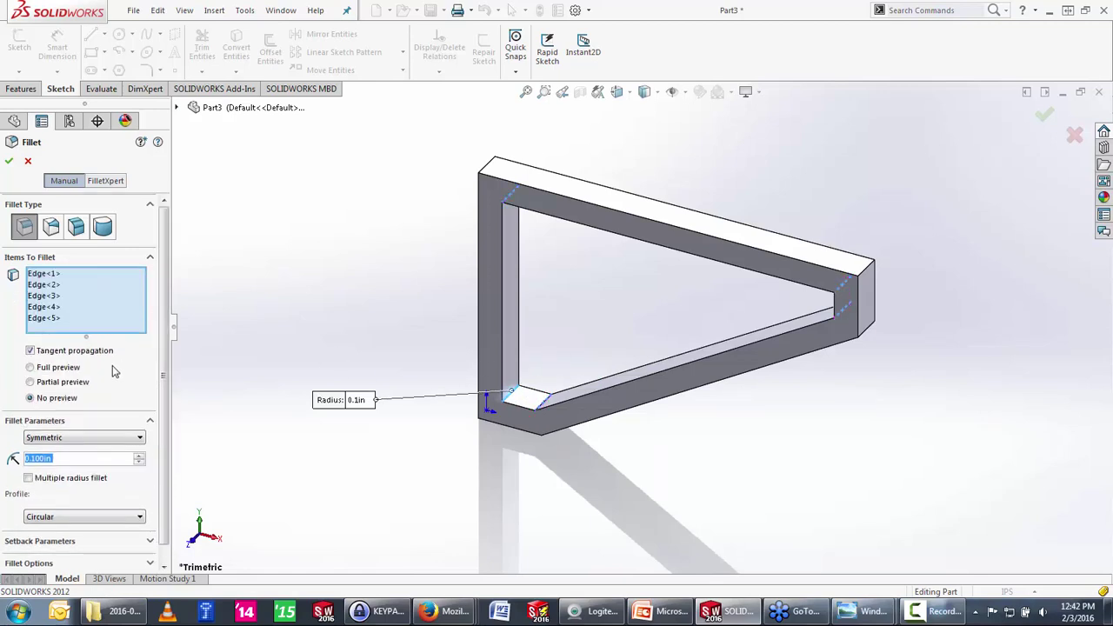
{"action": "left_click", "coordinate": [76, 365]}
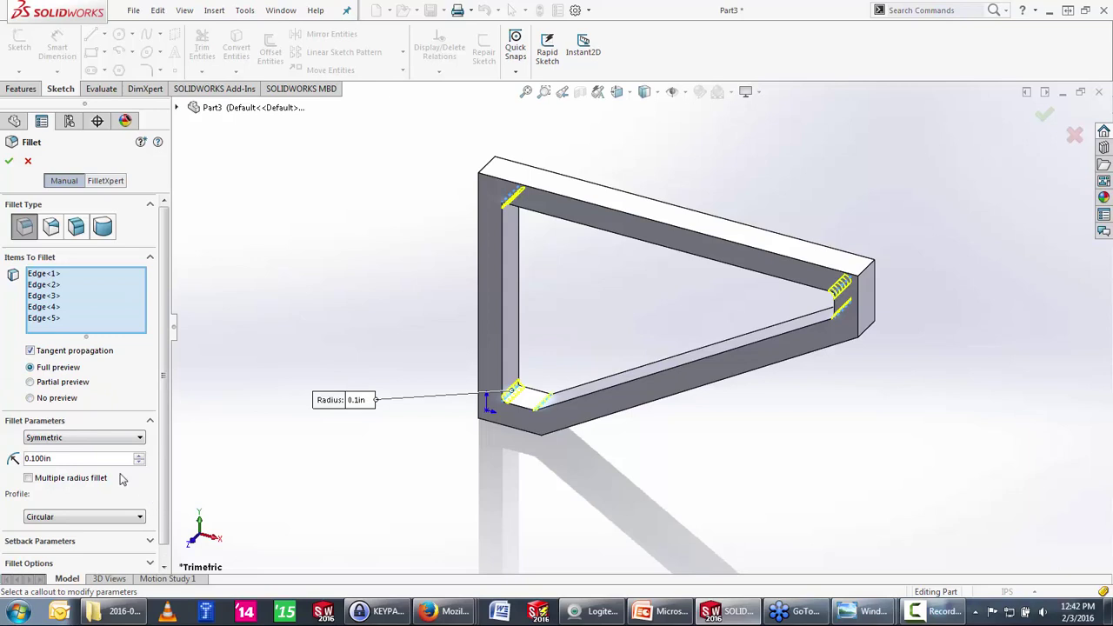
{"action": "key", "text": "Tab"}
{"action": "type", "text": "0.5"}
{"action": "key", "text": "Return"}
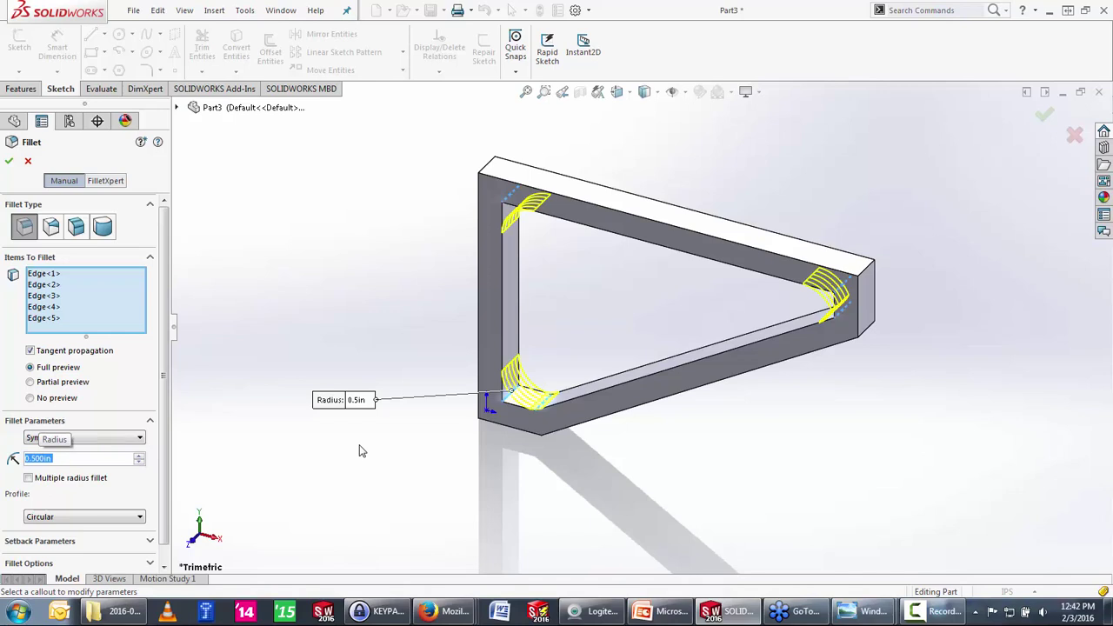
{"action": "type", "text": "0.25"}
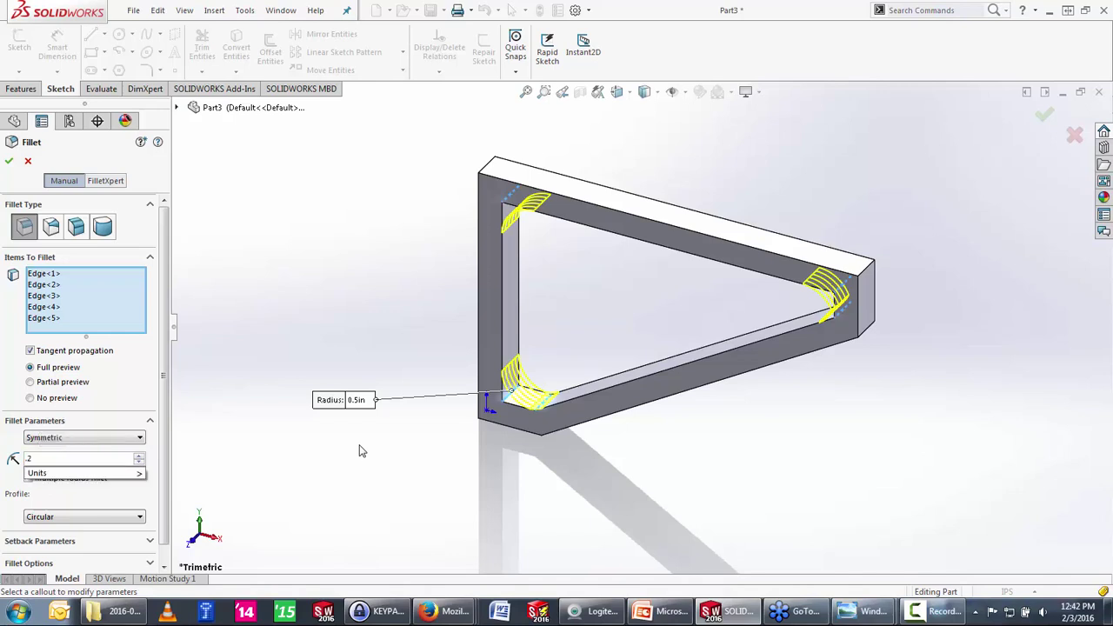
{"action": "key", "text": "Return"}
{"action": "key", "text": "Return"}
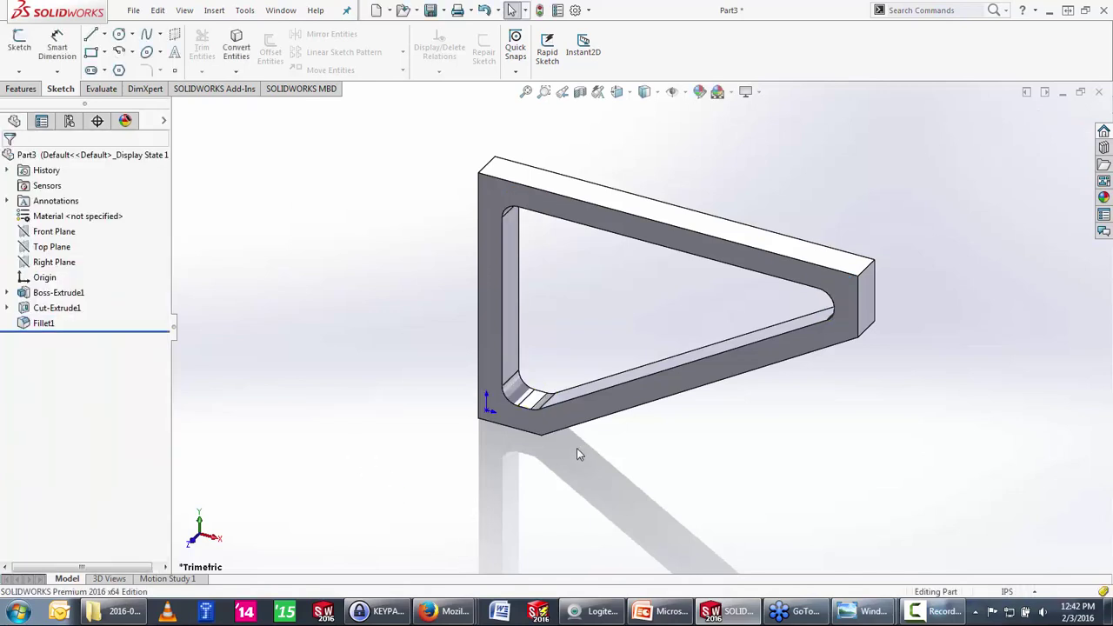
{"action": "right_click", "coordinate": [576, 447]}
Step: Fillet two outer corner edges at 1 in radius and view the bracket from the front
{"action": "left_click", "coordinate": [619, 483]}
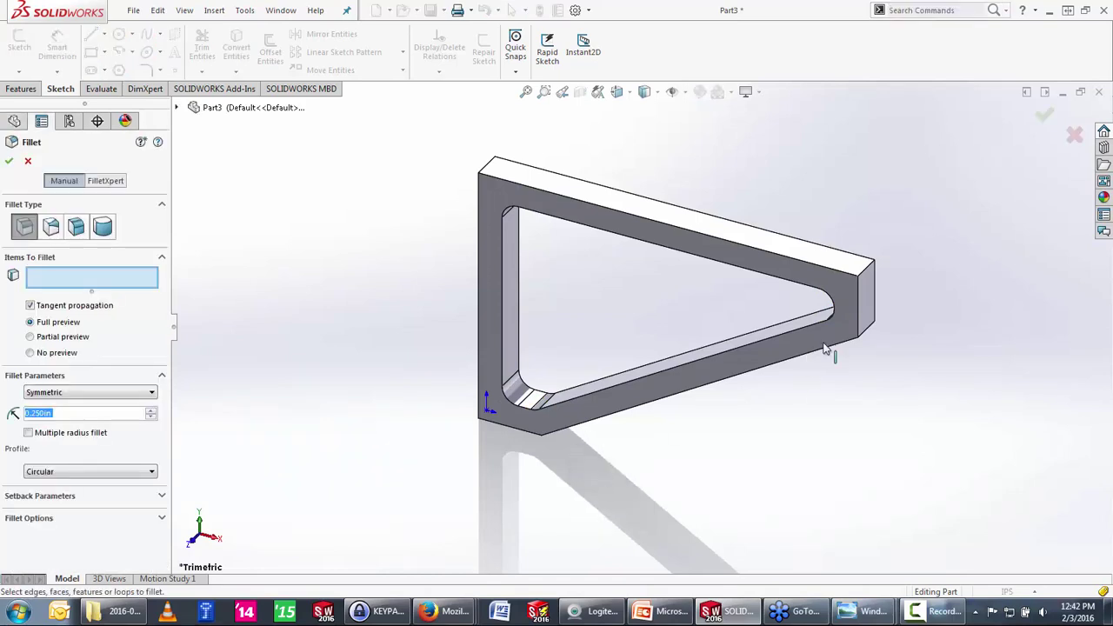
{"action": "left_click", "coordinate": [867, 334]}
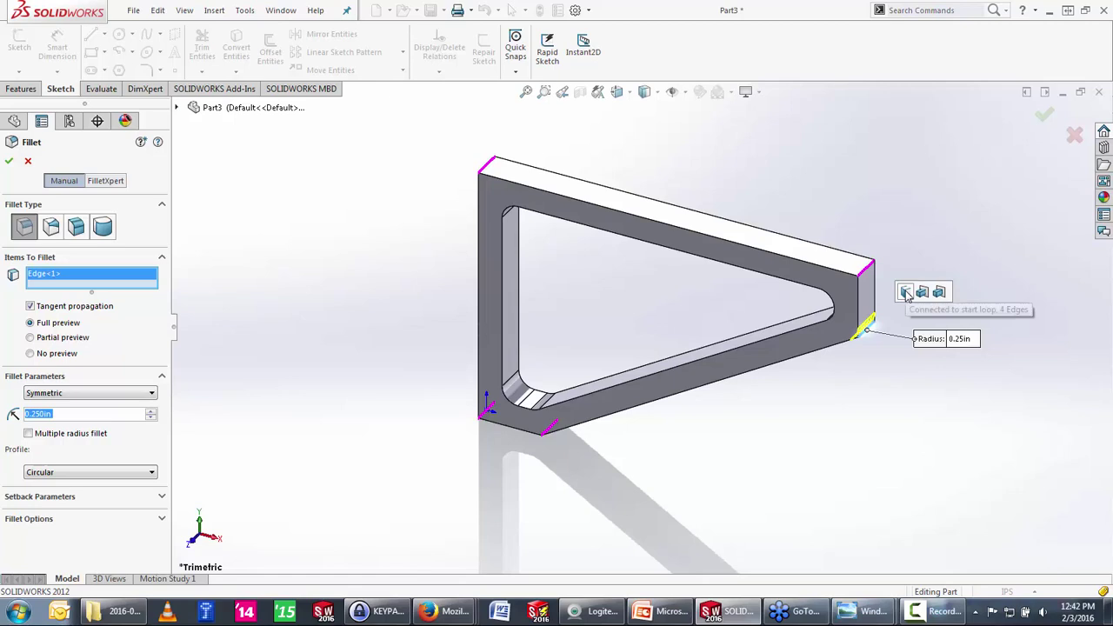
{"action": "mouse_move", "coordinate": [622, 470]}
{"action": "middle_mouse_down"}
{"action": "mouse_move", "coordinate": [601, 398]}
{"action": "mouse_move", "coordinate": [605, 510]}
{"action": "middle_mouse_up"}
{"action": "left_click", "coordinate": [603, 502]}
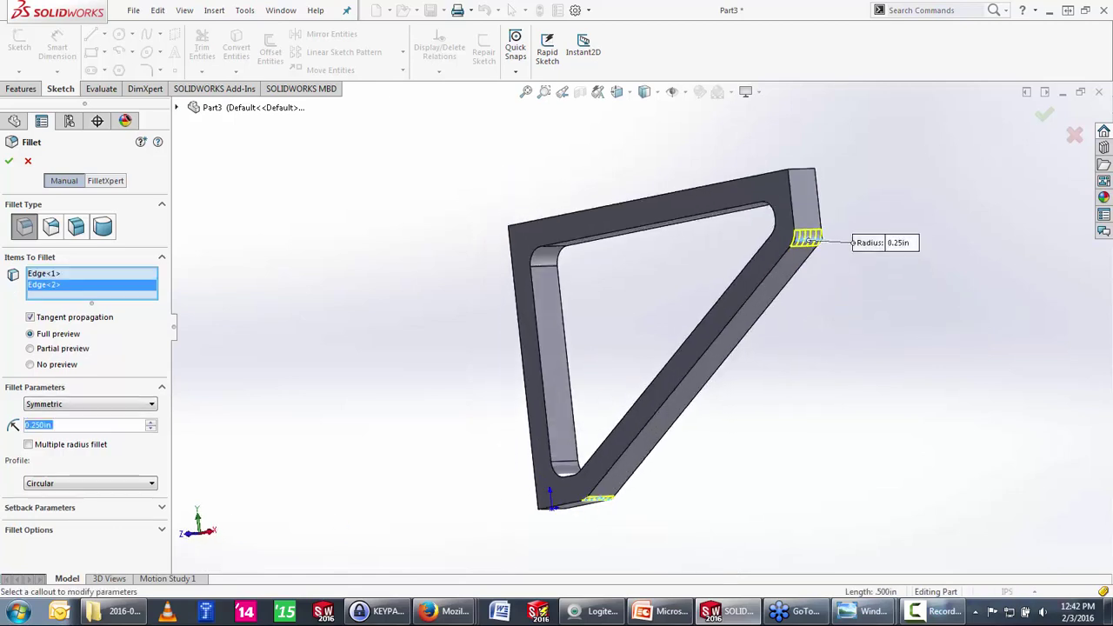
{"action": "type", "text": "1"}
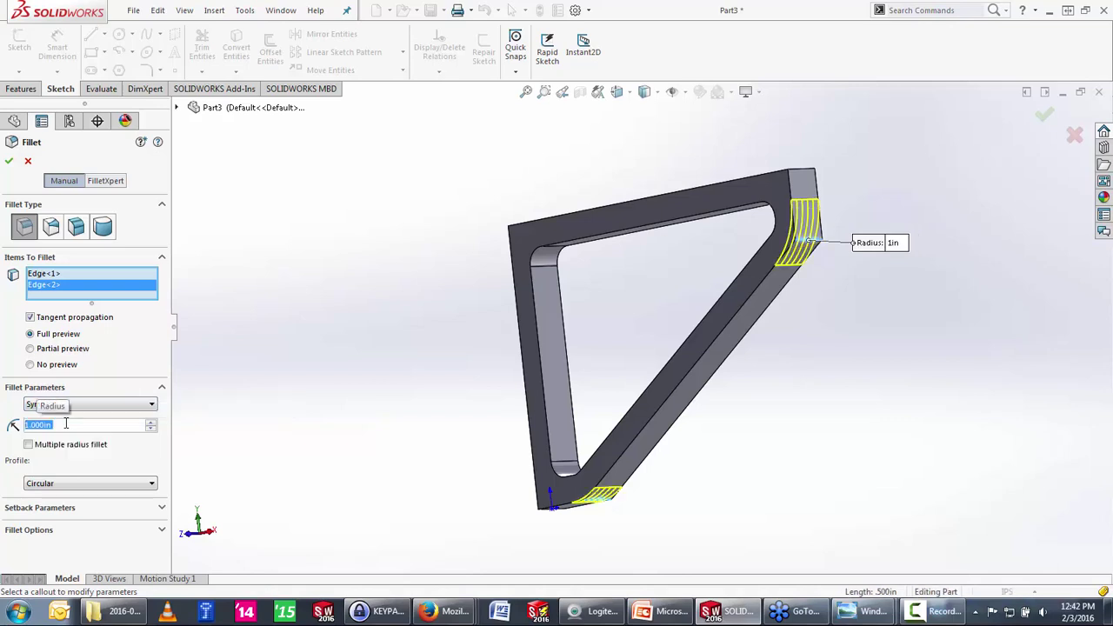
{"action": "key", "text": "Return"}
{"action": "left_click", "coordinate": [412, 301]}
{"action": "key", "text": "ctrl+1"}
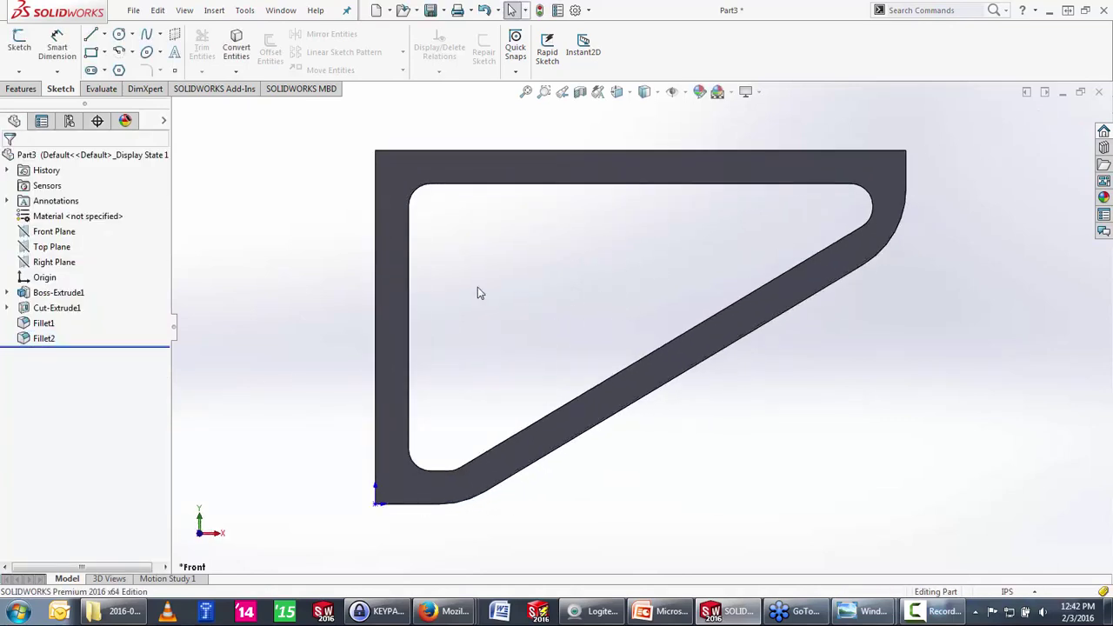
{"action": "mouse_move", "coordinate": [516, 271]}
{"action": "middle_mouse_down"}
{"action": "mouse_move", "coordinate": [576, 264]}
{"action": "mouse_move", "coordinate": [591, 313]}
{"action": "middle_mouse_up"}
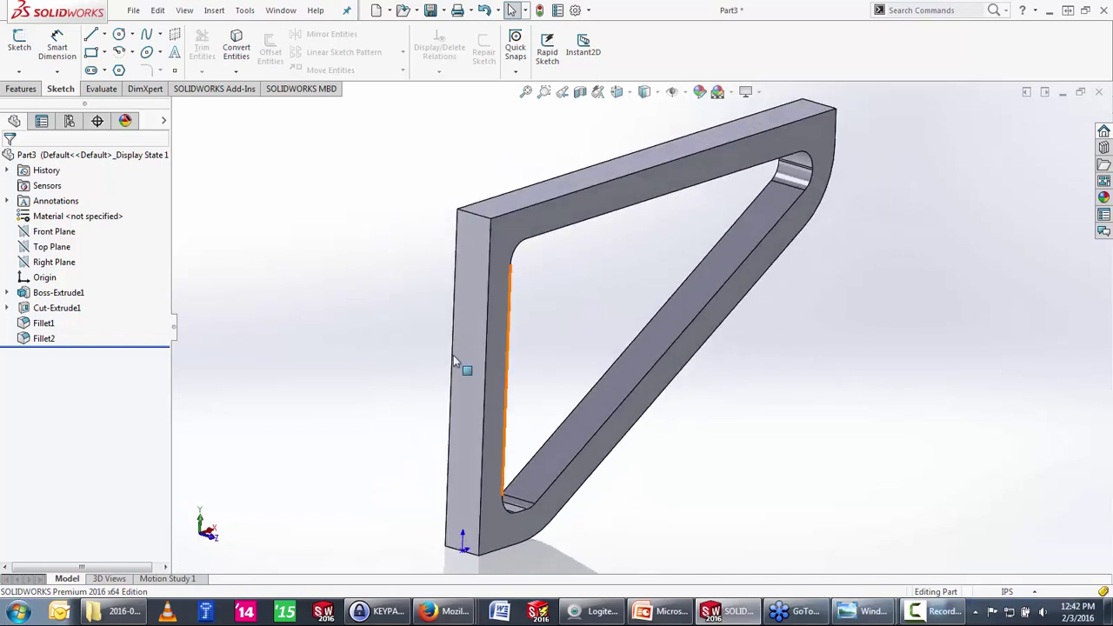
Step: Start a sketch on the bracket's narrow end face and draw a vertical centerline edge to edge
{"action": "left_click", "coordinate": [476, 336]}
{"action": "left_click", "coordinate": [533, 295]}
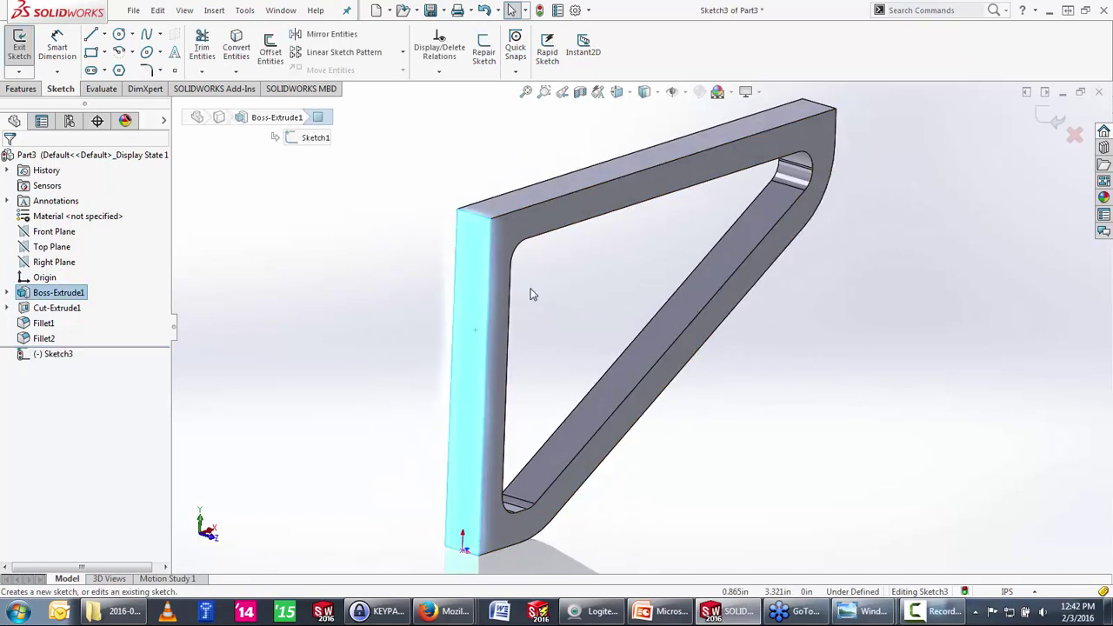
{"action": "key", "text": "s"}
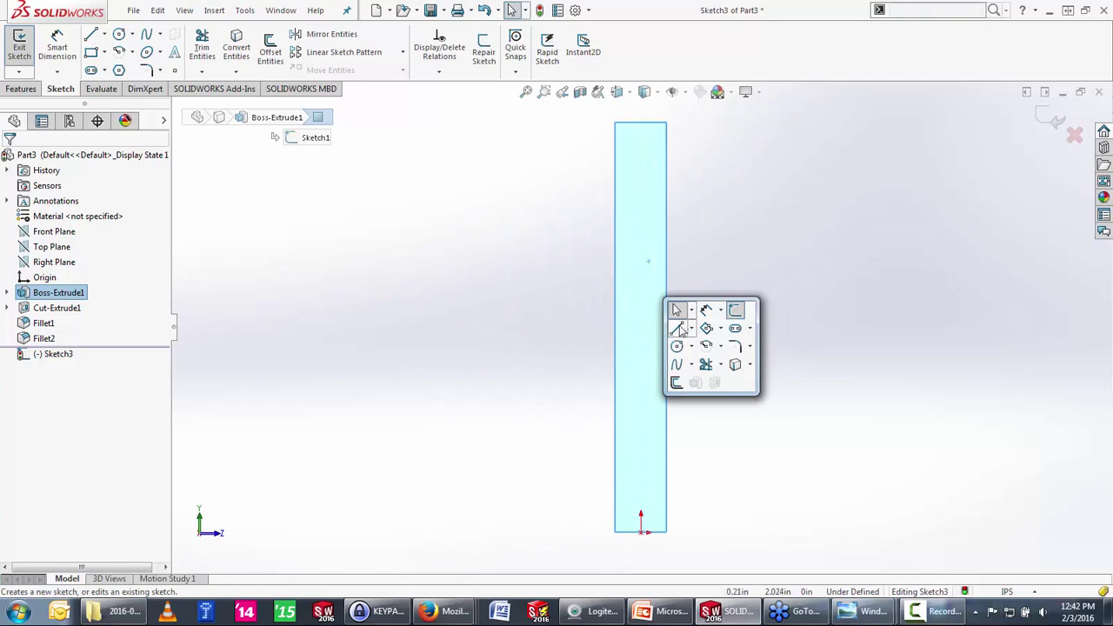
{"action": "left_click", "coordinate": [691, 329]}
{"action": "left_click", "coordinate": [703, 361]}
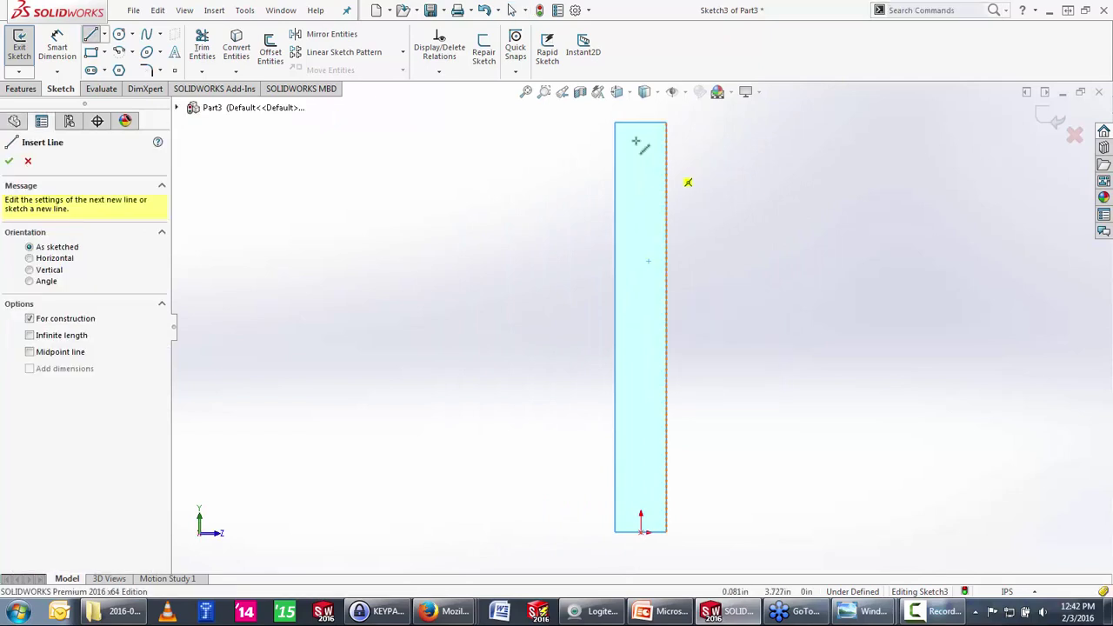
{"action": "left_click", "coordinate": [639, 122]}
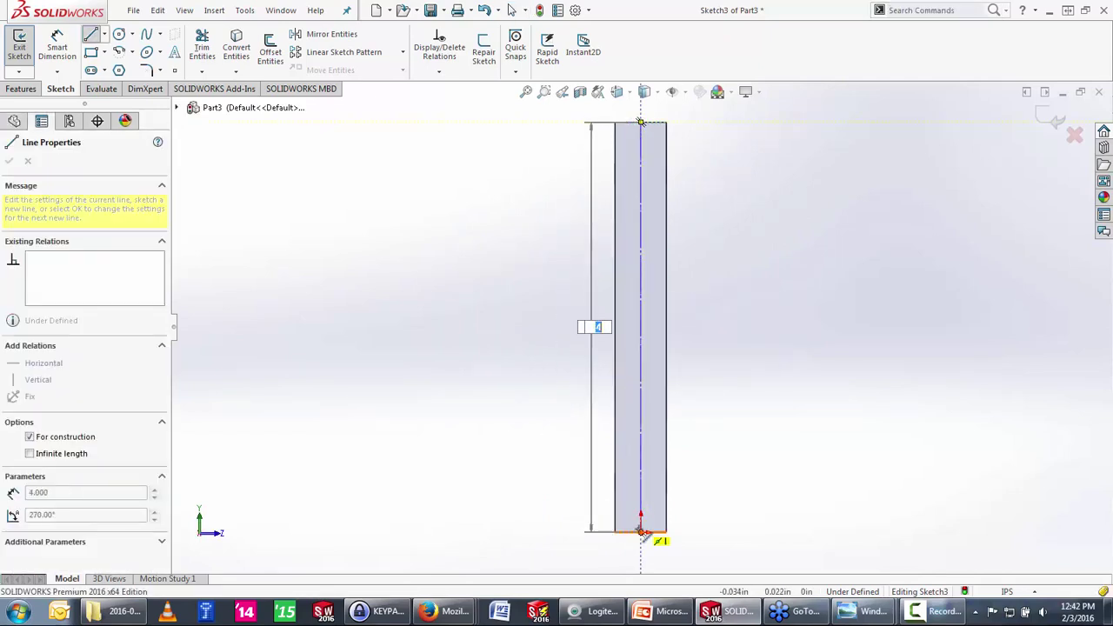
{"action": "left_click", "coordinate": [641, 530]}
{"action": "key", "text": "Escape"}
Step: Draw two circles on the centerline, the lower one Ø.25 and one near the top
{"action": "key", "text": "s"}
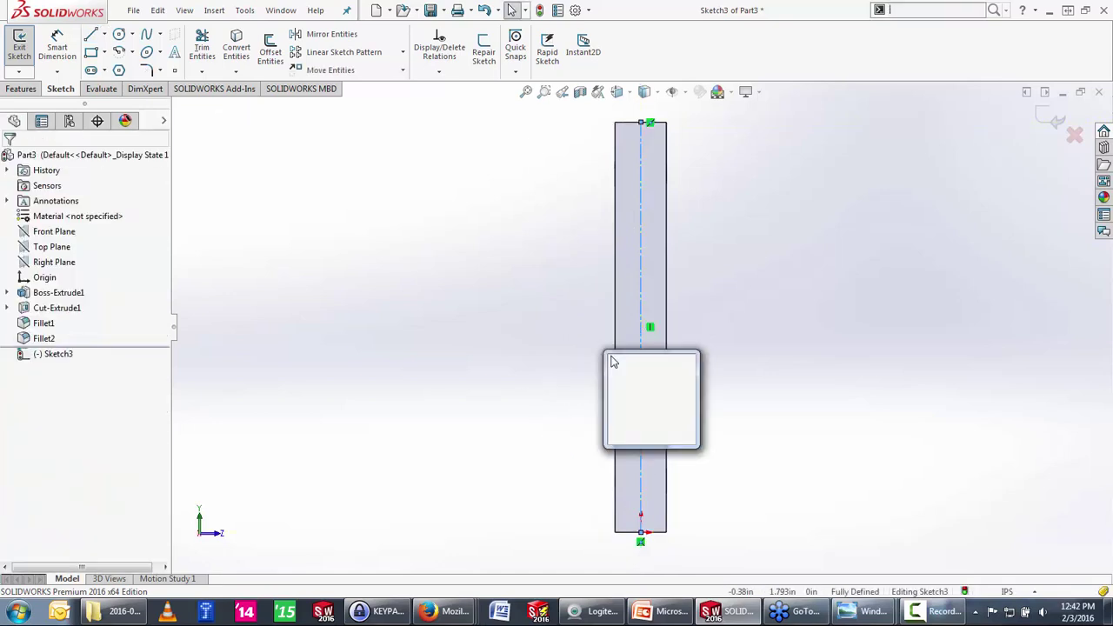
{"action": "left_click", "coordinate": [616, 399]}
{"action": "left_click", "coordinate": [640, 461]}
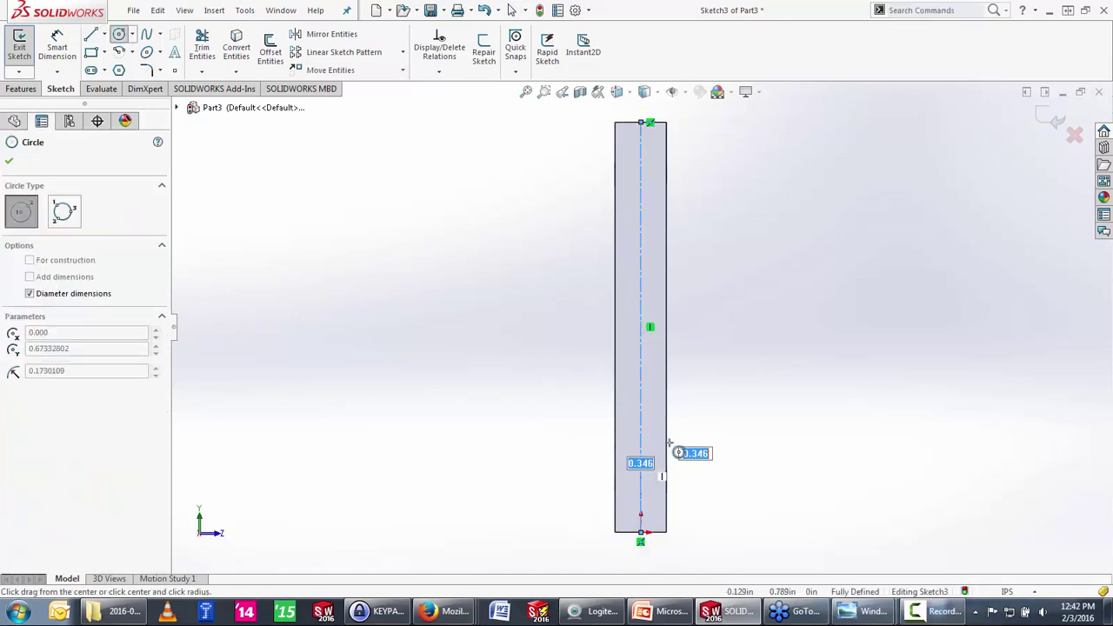
{"action": "type", "text": ".25"}
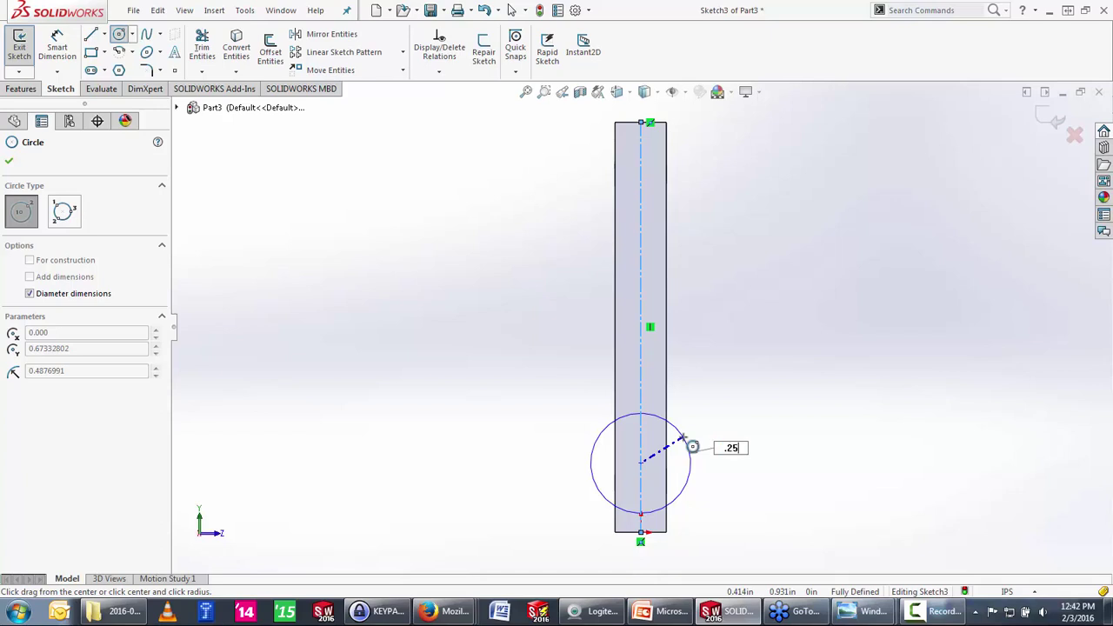
{"action": "key", "text": "Return"}
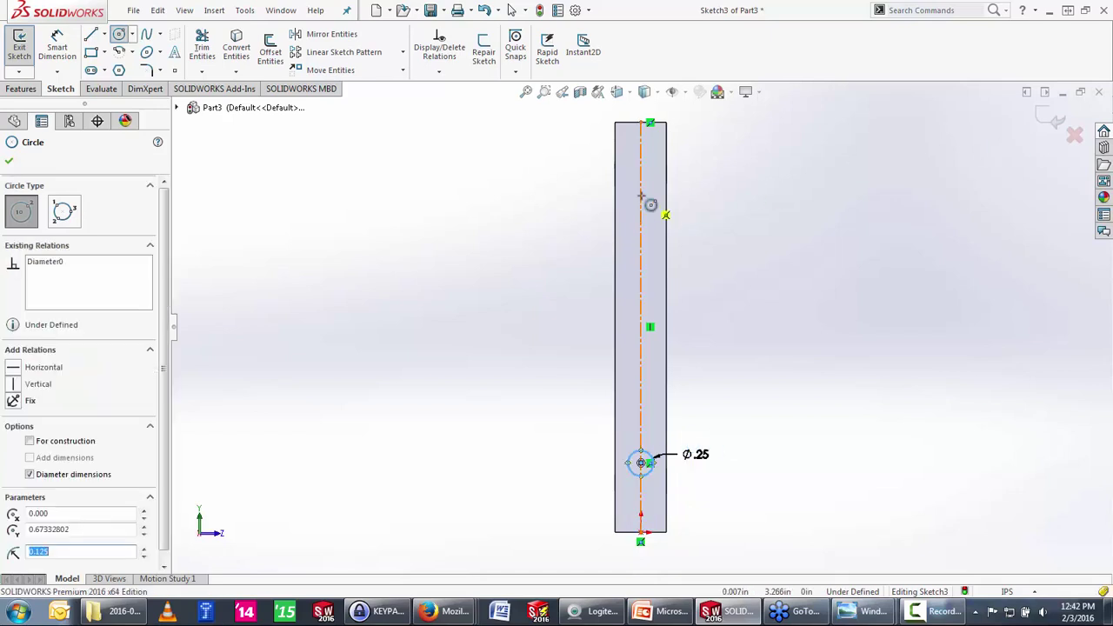
{"action": "left_click", "coordinate": [641, 195]}
{"action": "left_click", "coordinate": [684, 237]}
{"action": "key", "text": "Escape"}
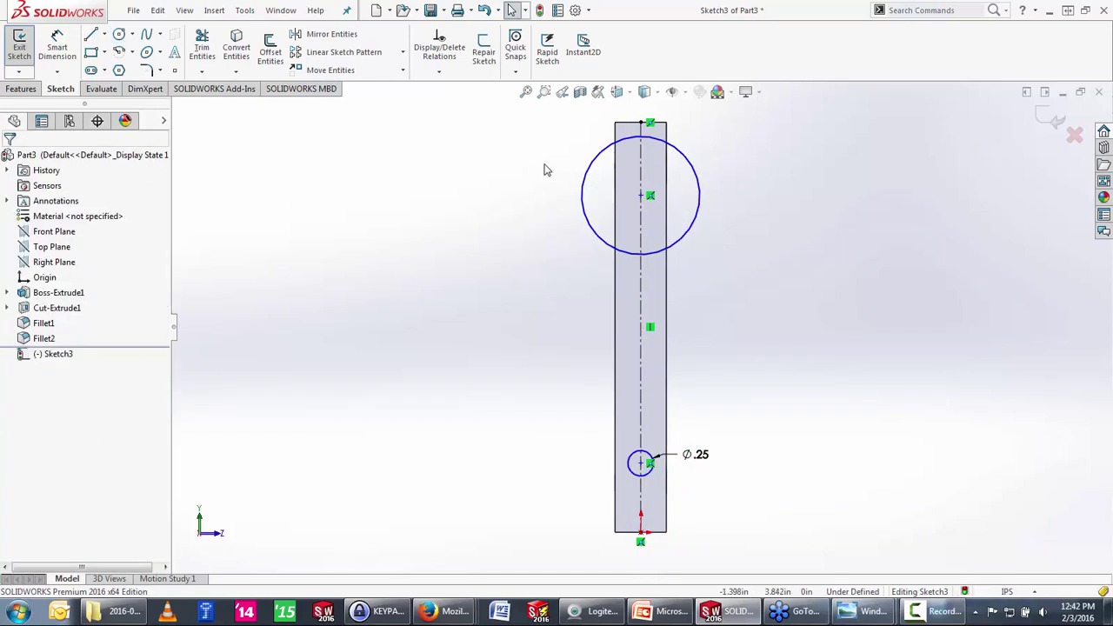
Step: Make the upper circle equal in size to the lower Ø.25 circle
{"action": "left_click_drag", "start_coordinate": [495, 139], "coordinate": [782, 529]}
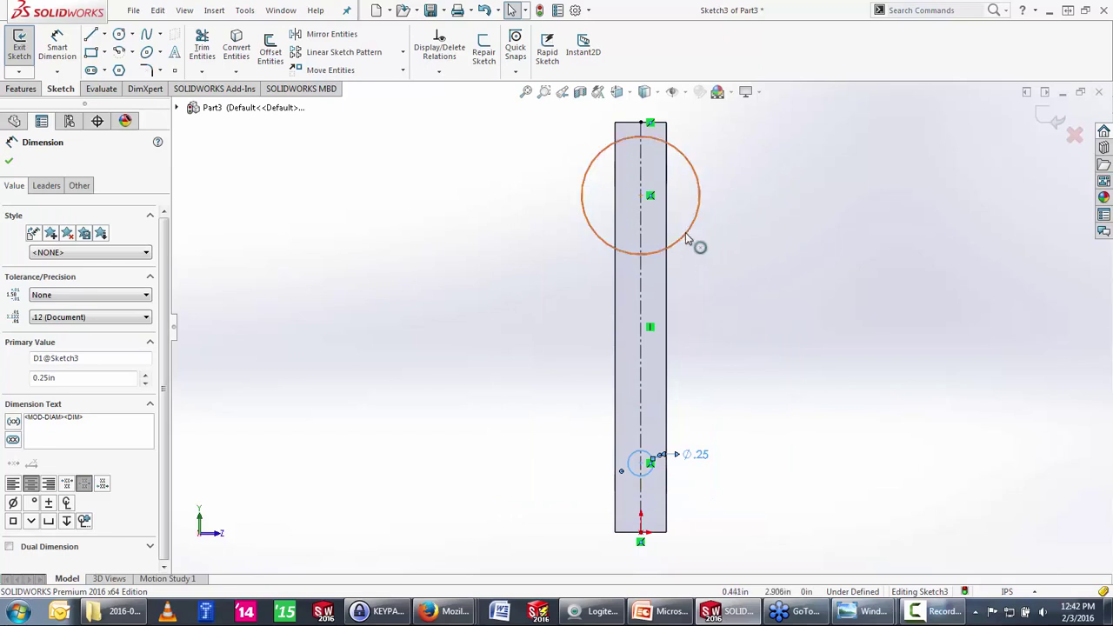
{"action": "left_click", "coordinate": [687, 237]}
{"action": "left_click", "coordinate": [675, 273]}
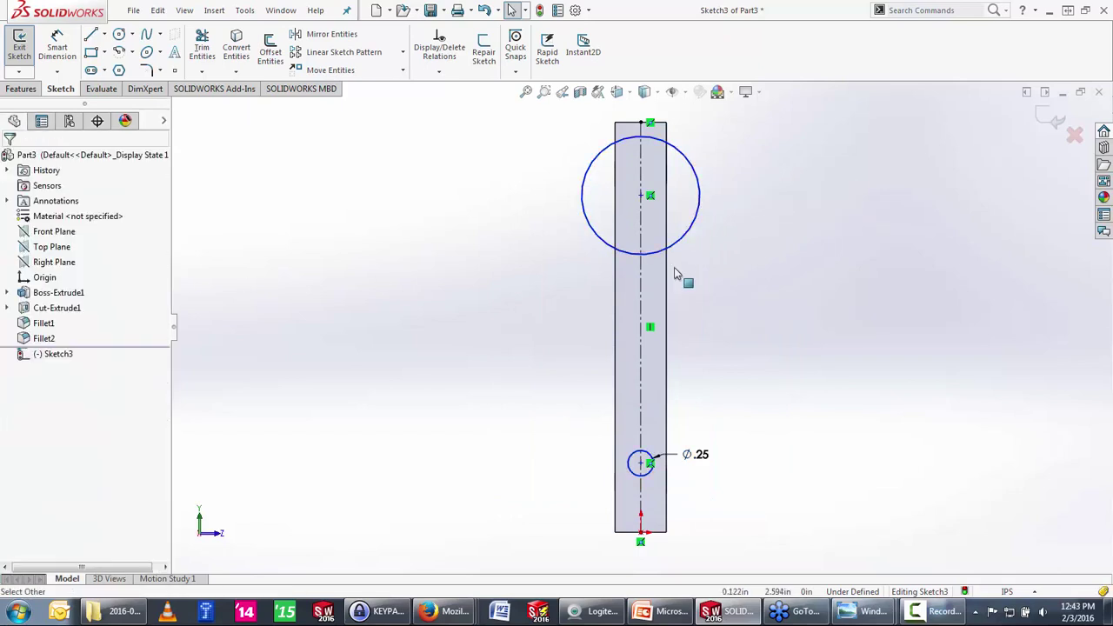
{"action": "left_click", "coordinate": [691, 245]}
{"action": "left_click", "coordinate": [645, 475]}
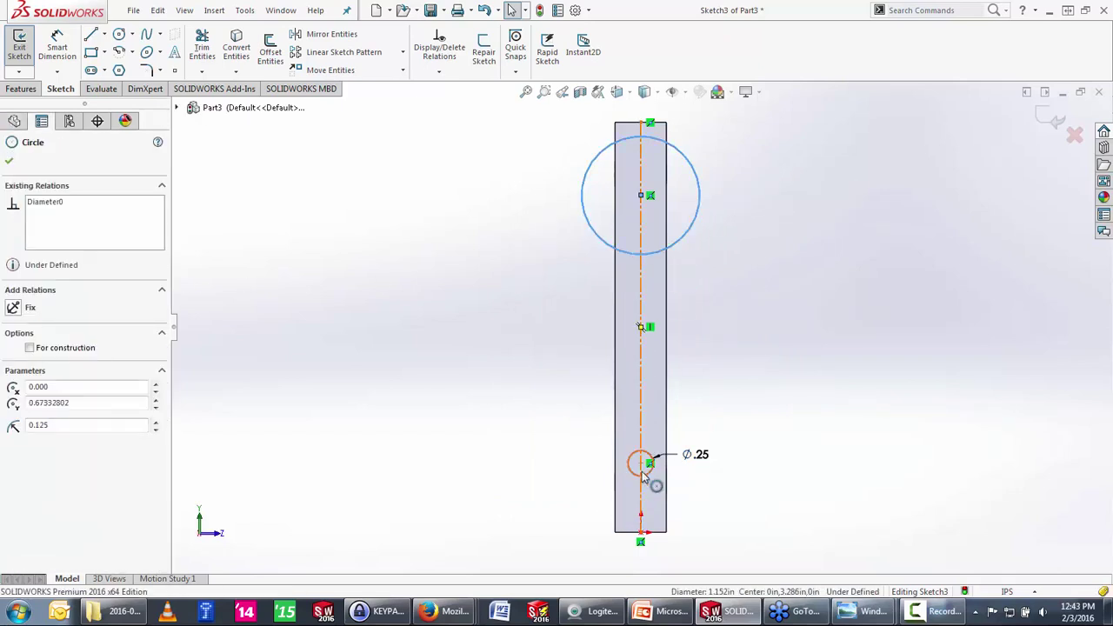
{"action": "left_click", "coordinate": [718, 438]}
{"action": "left_click", "coordinate": [797, 193]}
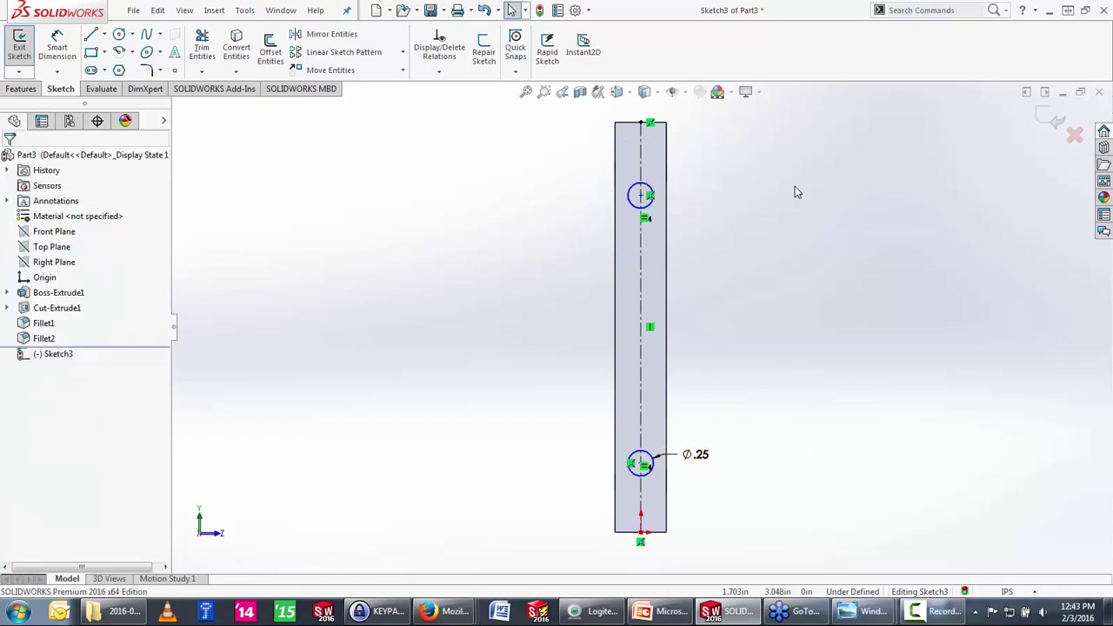
Step: Fully define the sketch with automatically calculated dimensions and relations
{"action": "key", "text": "s"}
{"action": "right_click", "coordinate": [750, 256]}
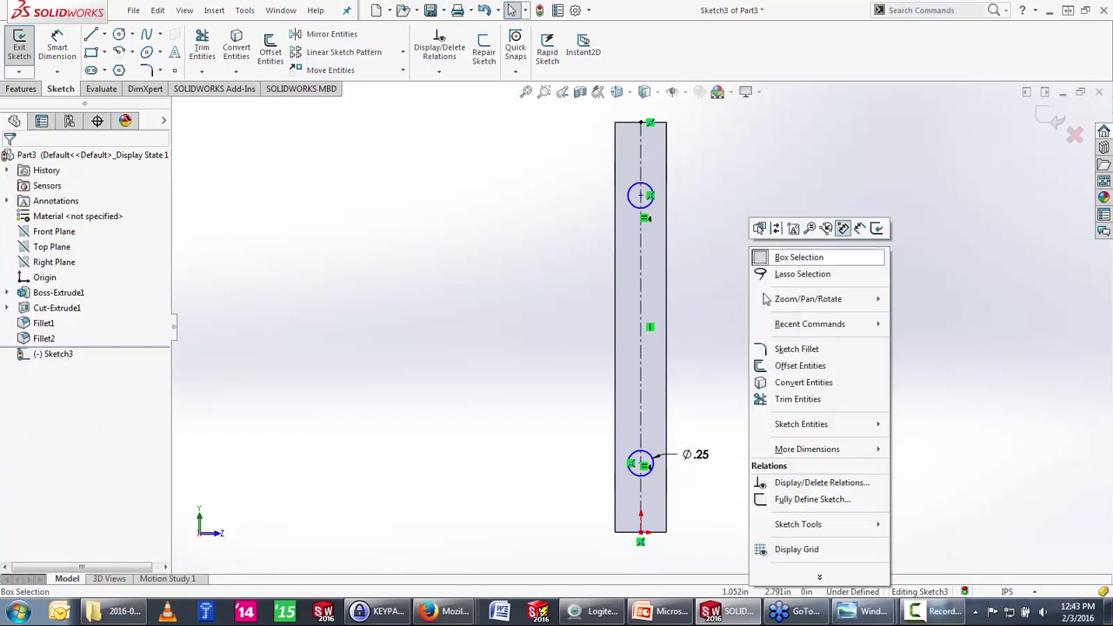
{"action": "left_click", "coordinate": [819, 496]}
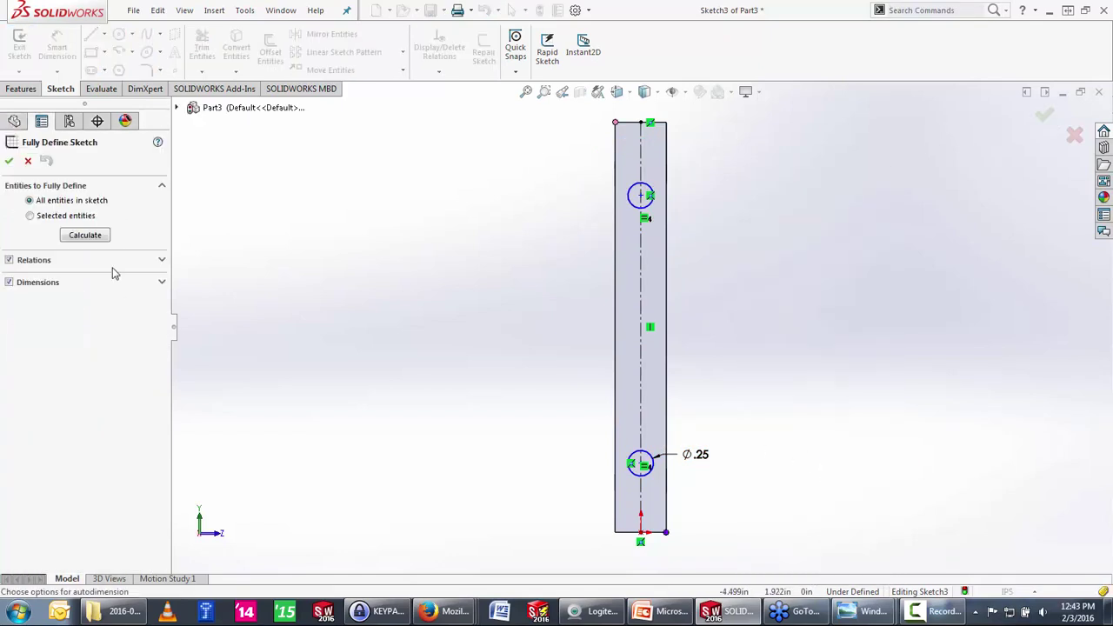
{"action": "left_click", "coordinate": [91, 234]}
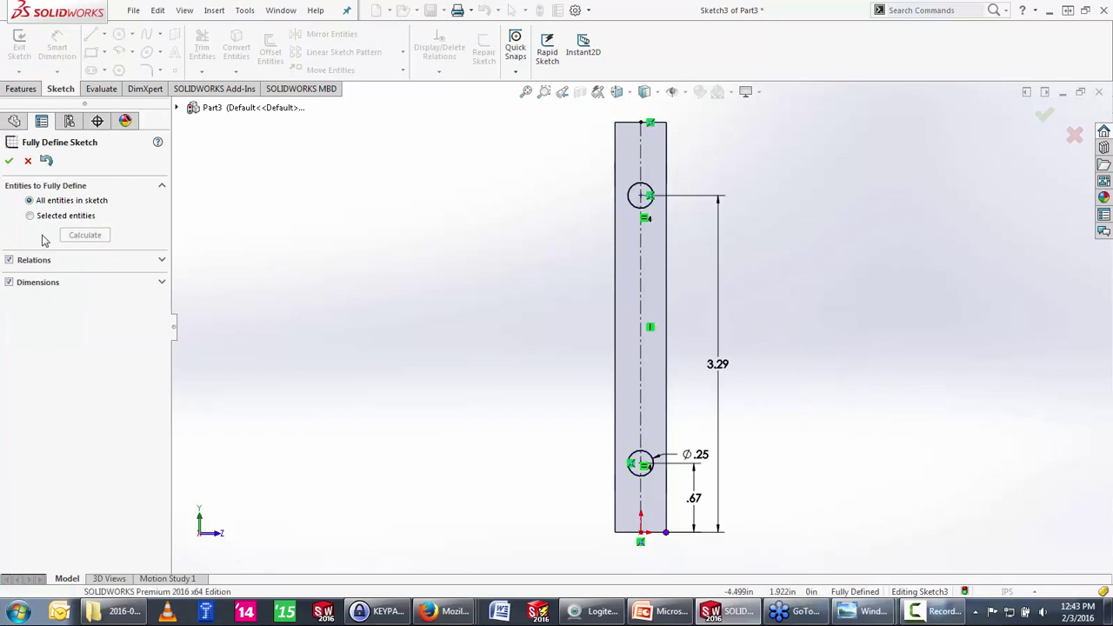
{"action": "left_click", "coordinate": [9, 162]}
Step: Change the hole spacing from 3.29 to 3.25 and the bottom distance from .67 to .75
{"action": "double_click", "coordinate": [715, 365]}
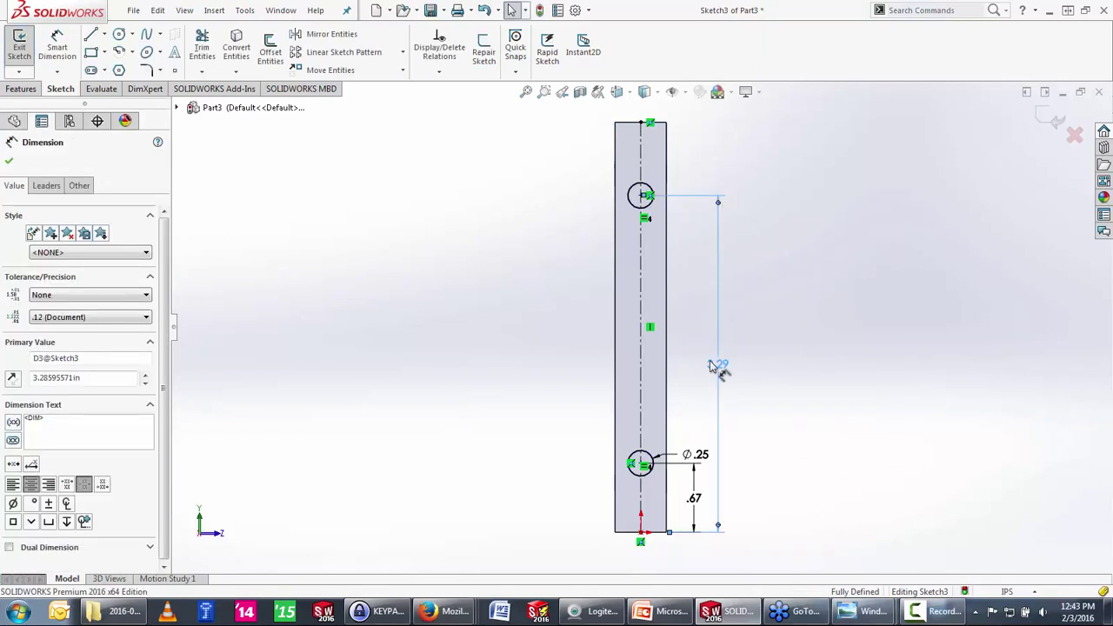
{"action": "type", "text": "="}
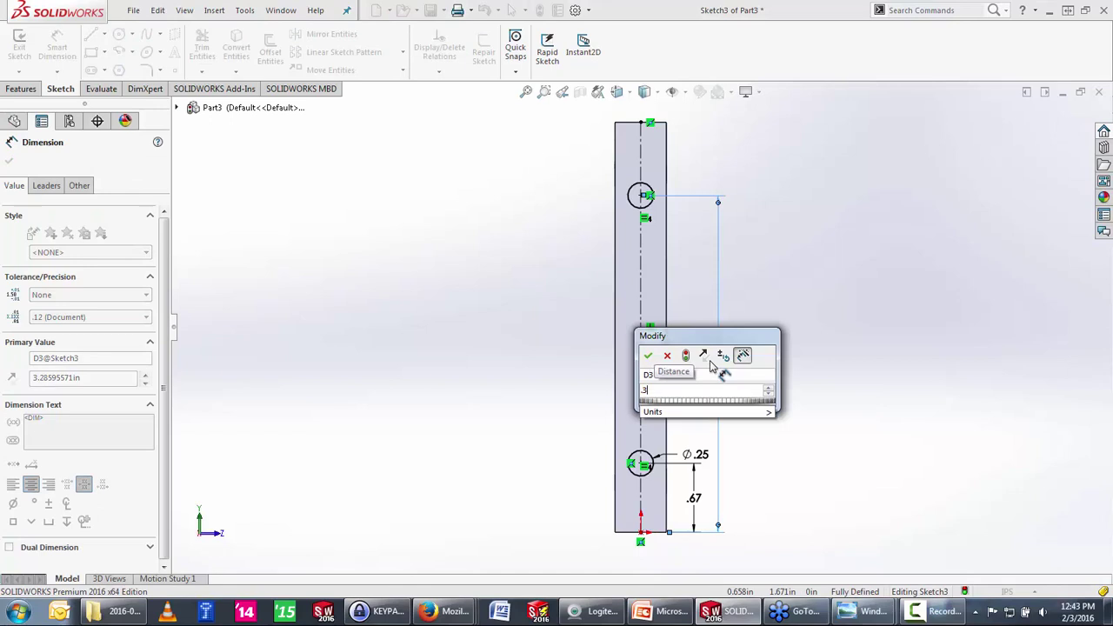
{"action": "key", "text": "BackSpace"}
{"action": "type", "text": "3.25"}
{"action": "key", "text": "Return"}
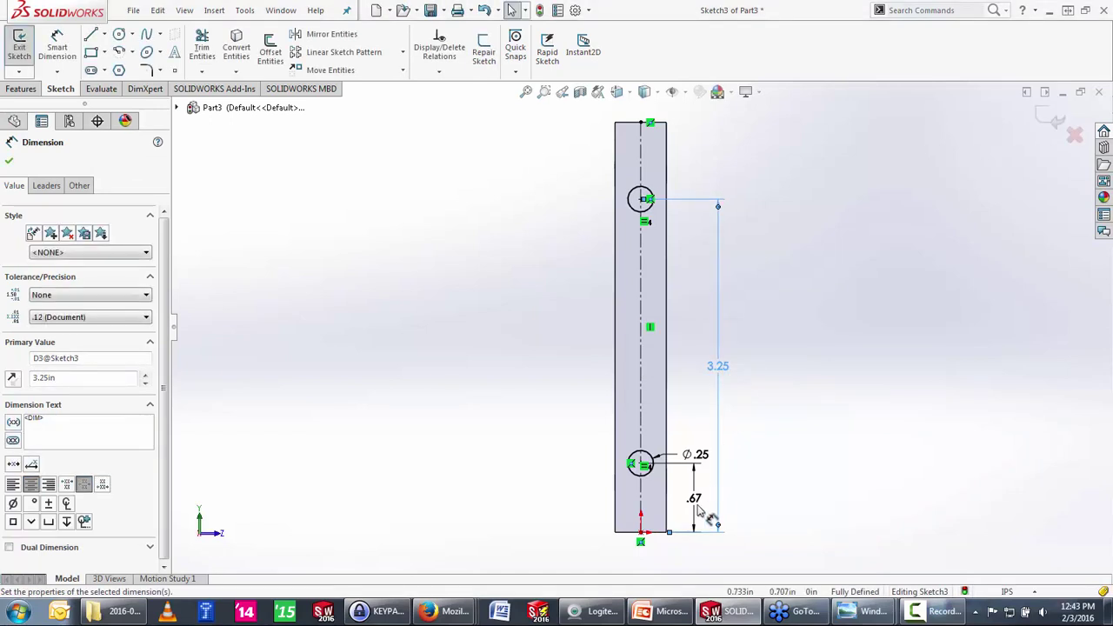
{"action": "double_click", "coordinate": [694, 499]}
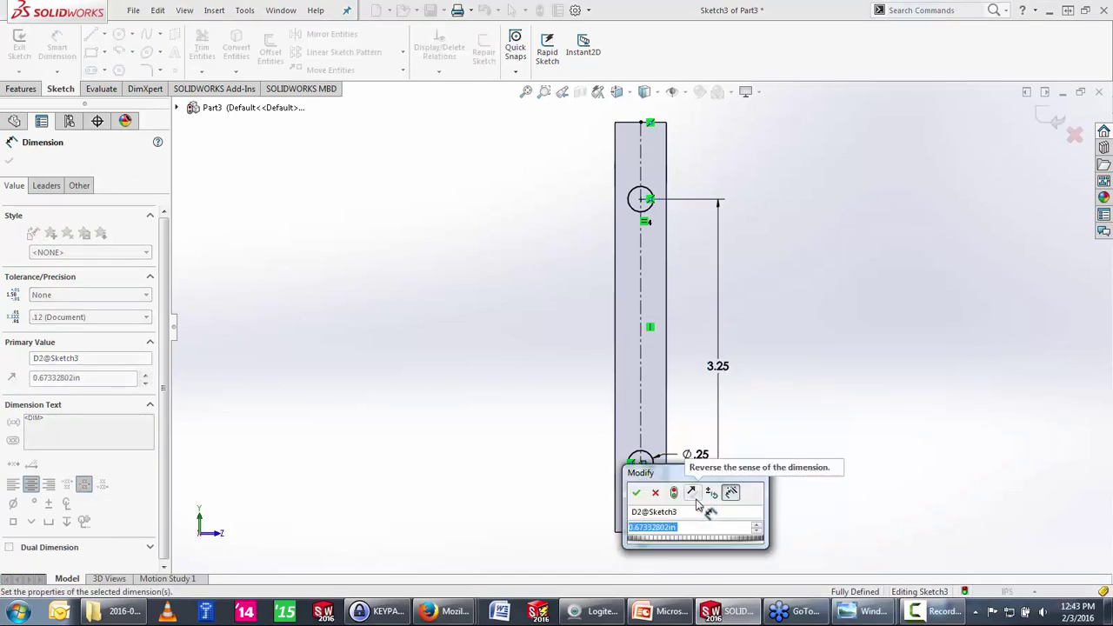
{"action": "type", "text": ".75"}
{"action": "key", "text": "Return"}
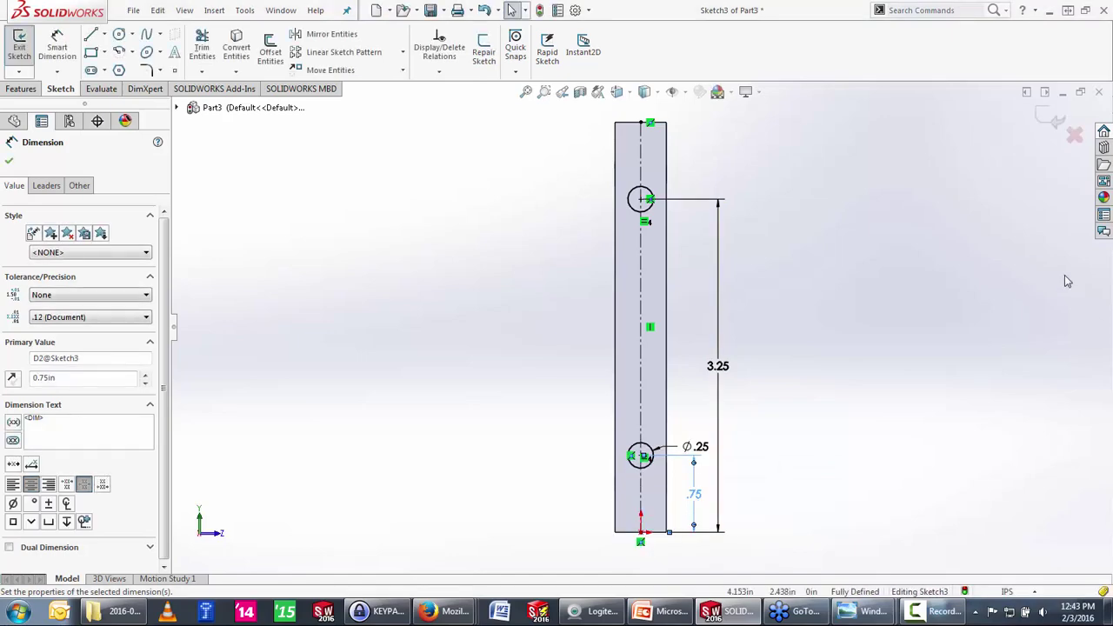
{"action": "left_click", "coordinate": [781, 339]}
{"action": "key", "text": "s"}
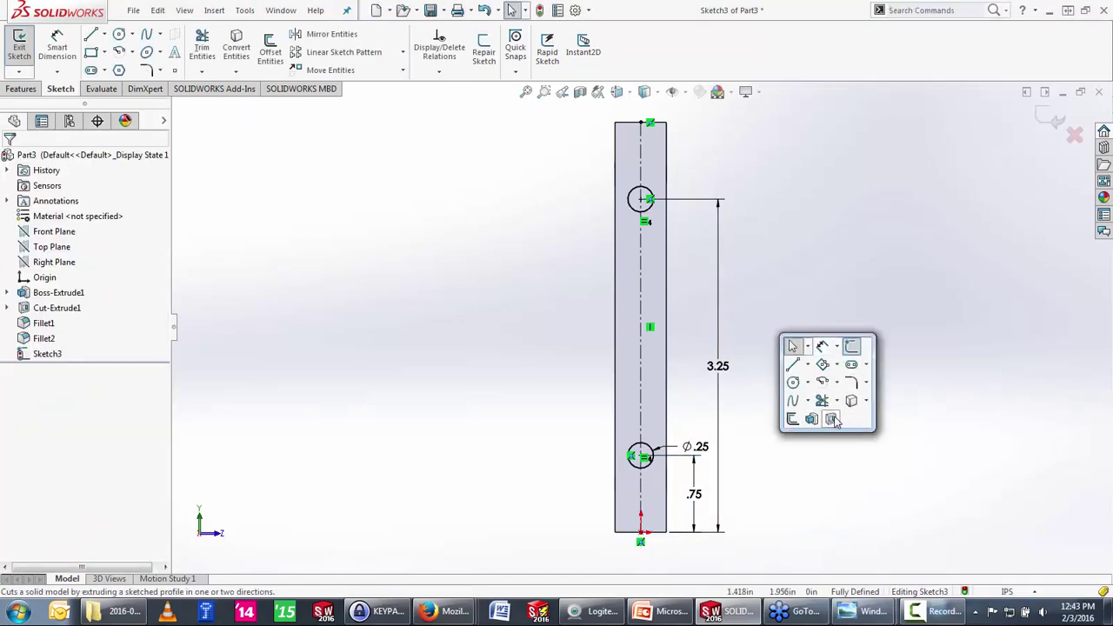
{"action": "left_click", "coordinate": [833, 424]}
Step: Cut the two Ø.25 holes Up To Surface, stopping at the slot's inner face
{"action": "middle_click_drag", "start_coordinate": [788, 339], "coordinate": [596, 378]}
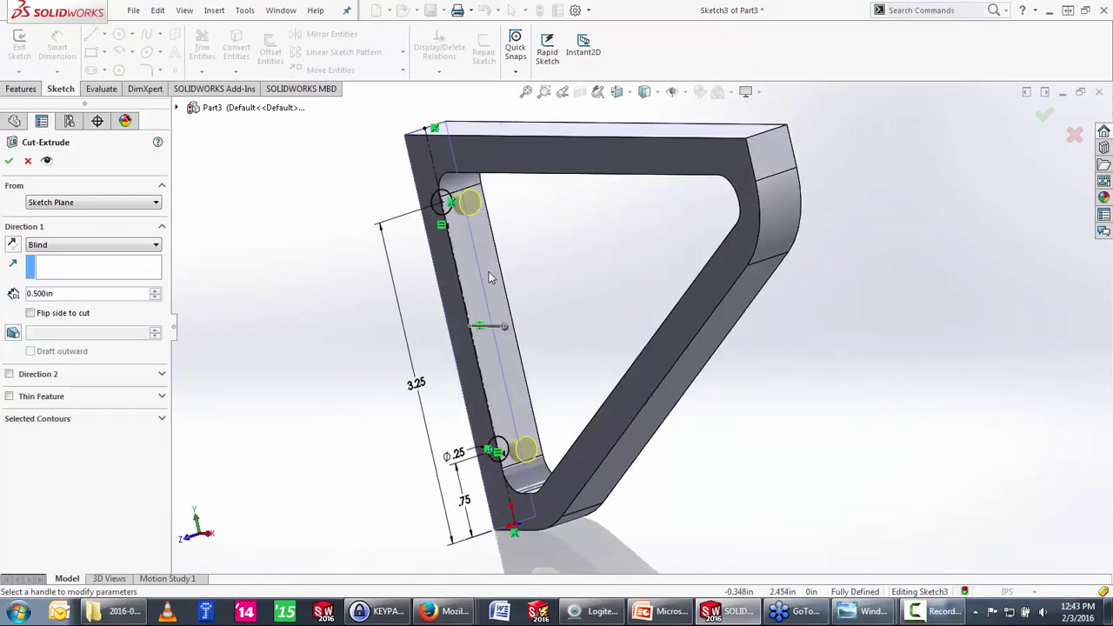
{"action": "left_click", "coordinate": [488, 276]}
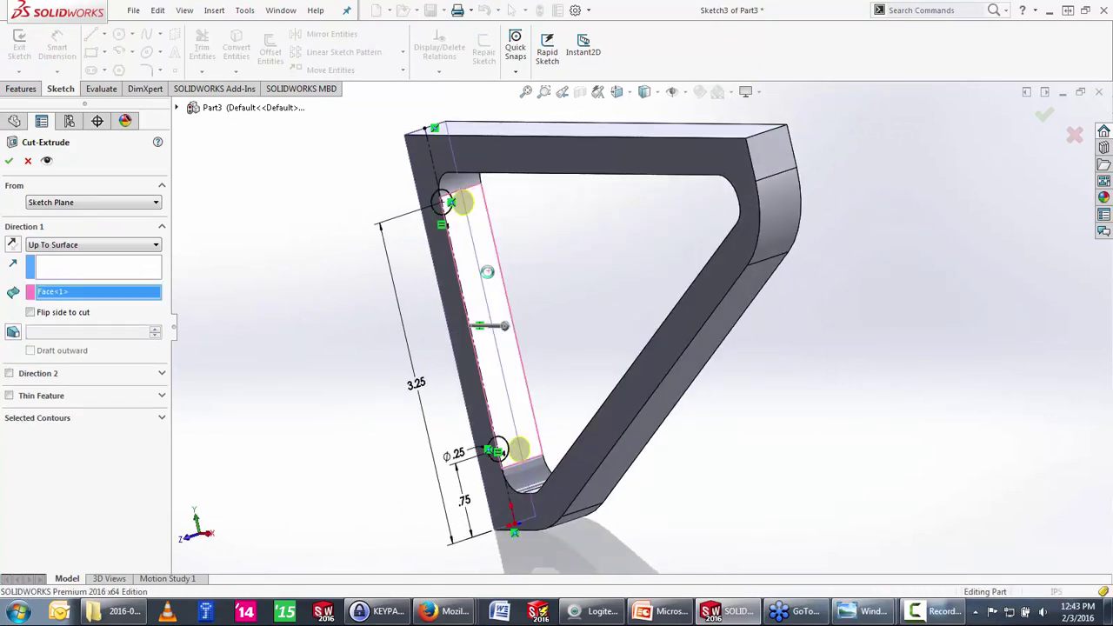
{"action": "right_click", "coordinate": [531, 257]}
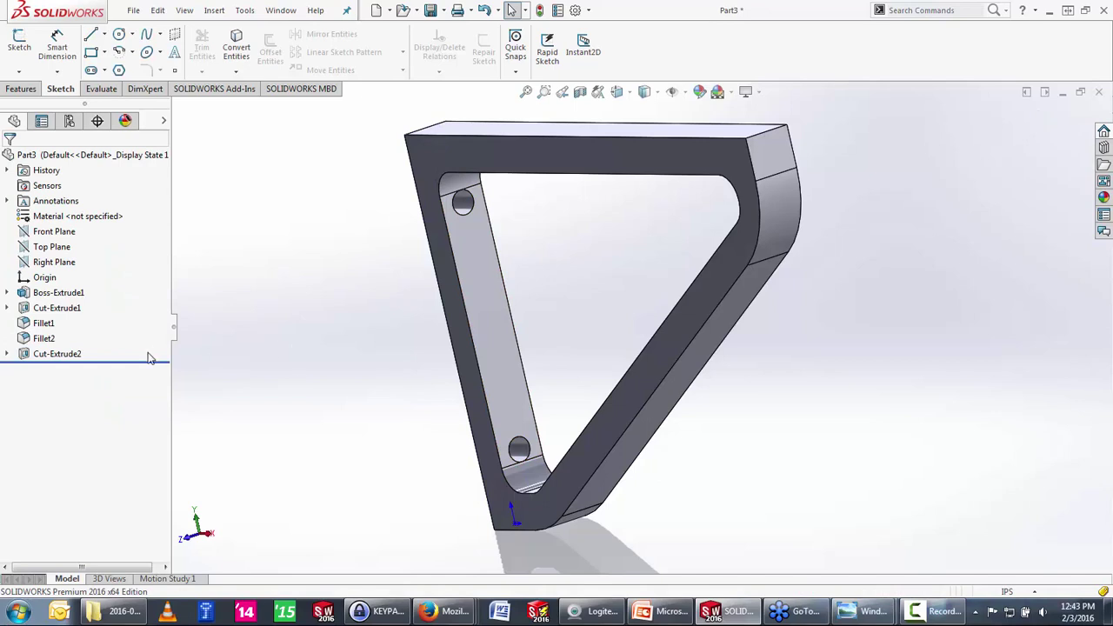
Step: Edit Cut-Extrude2 so the holes sit 1.00 from the end and 3 apart
{"action": "left_click", "coordinate": [519, 449]}
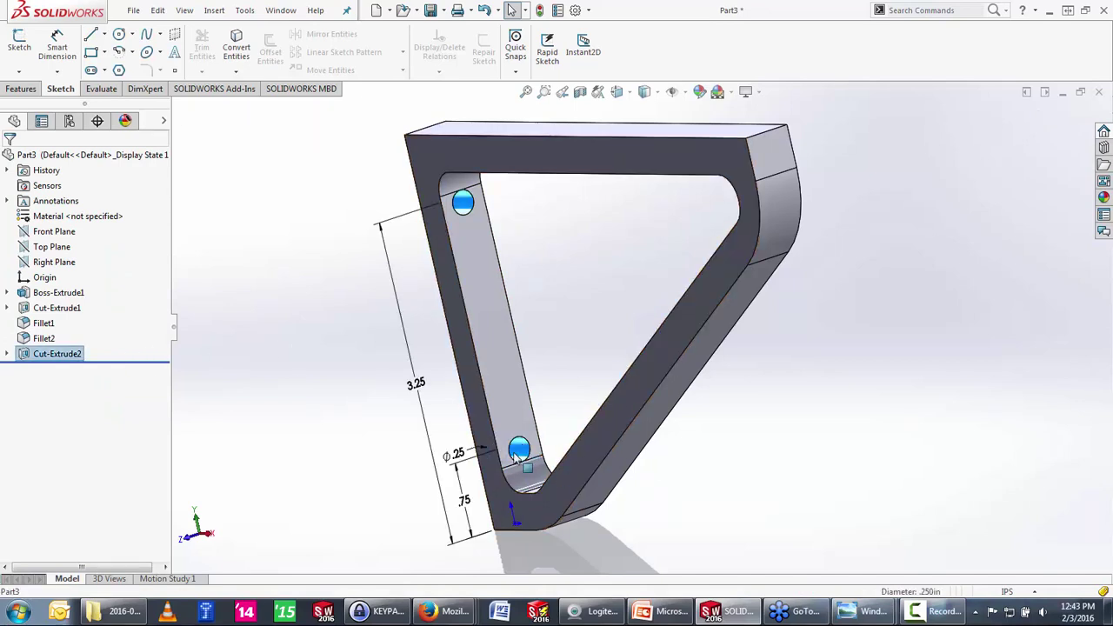
{"action": "double_click", "coordinate": [463, 502]}
{"action": "type", "text": "1"}
{"action": "key", "text": "Return"}
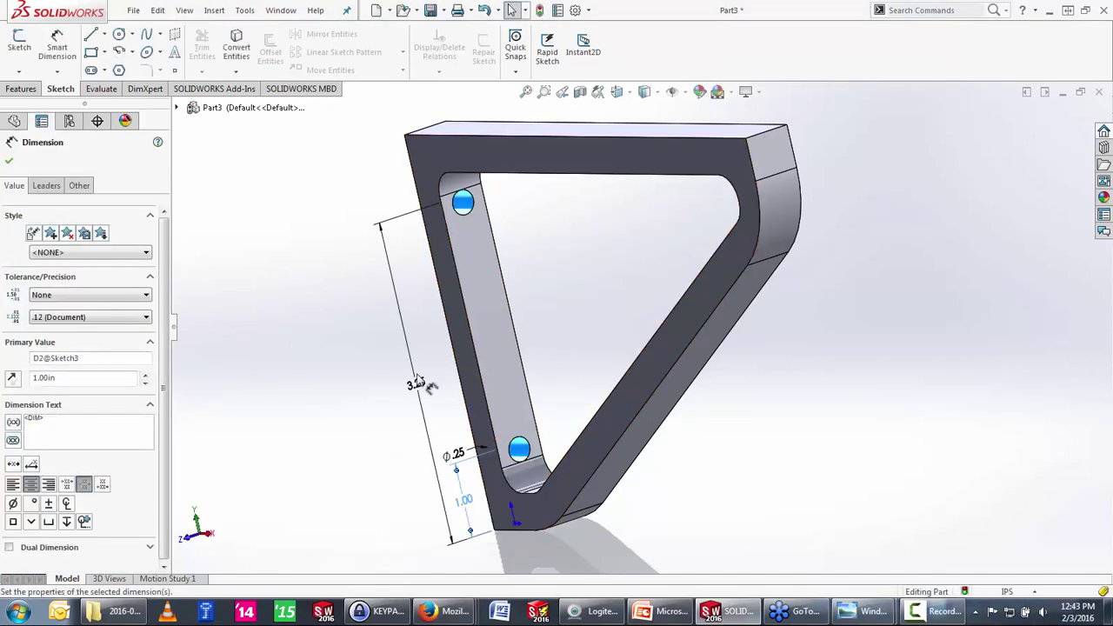
{"action": "double_click", "coordinate": [417, 383]}
{"action": "type", "text": "3"}
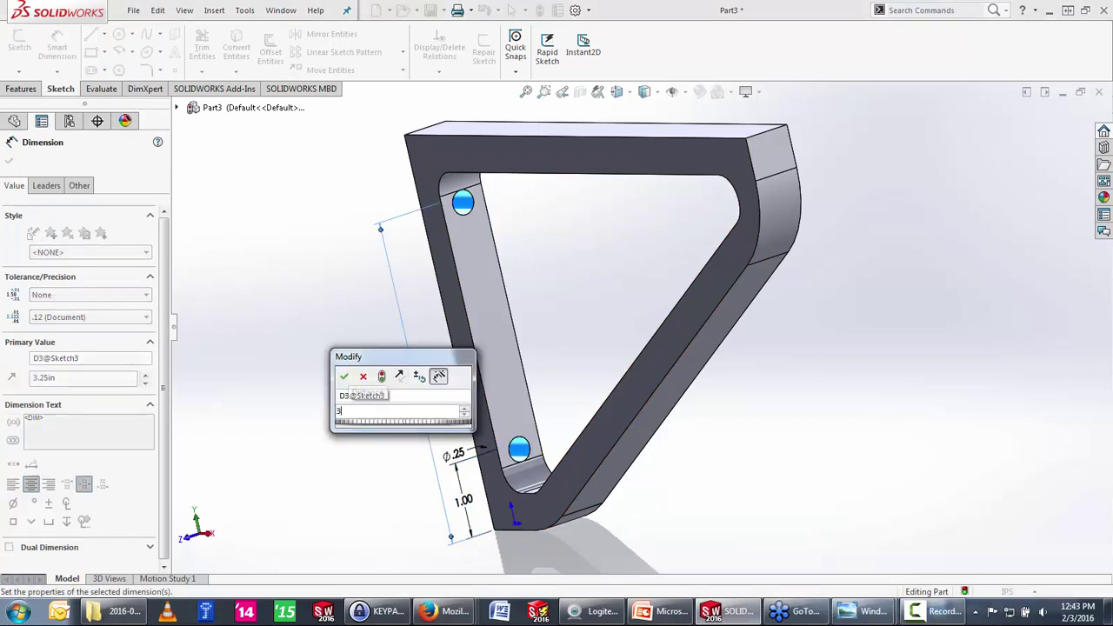
{"action": "key", "text": "Return"}
{"action": "left_click", "coordinate": [583, 299]}
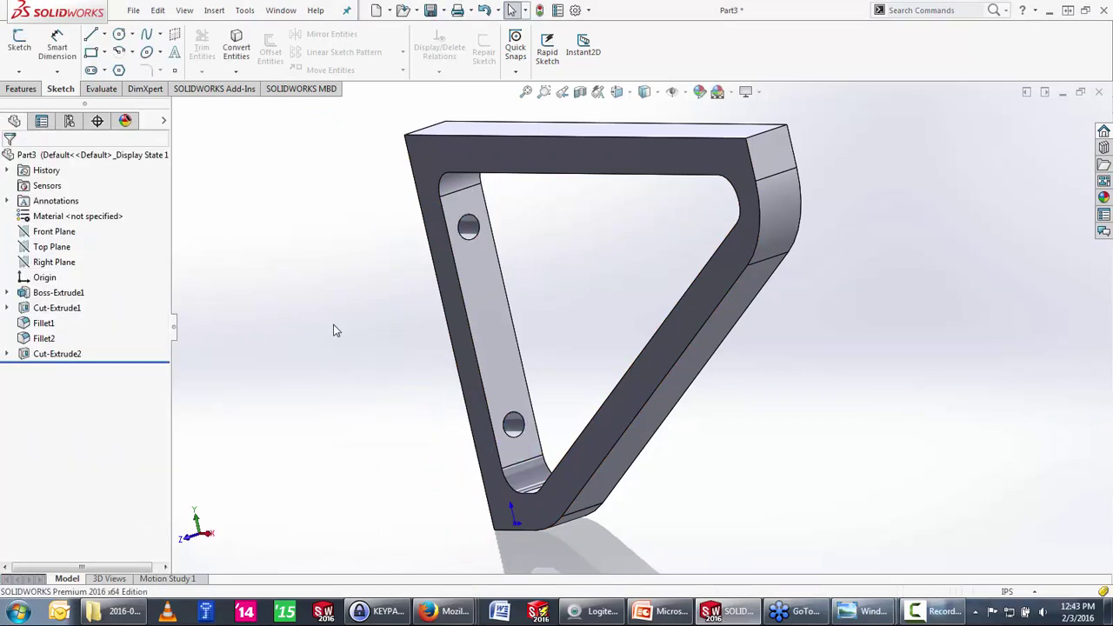
{"action": "key", "text": "ctrl+7"}
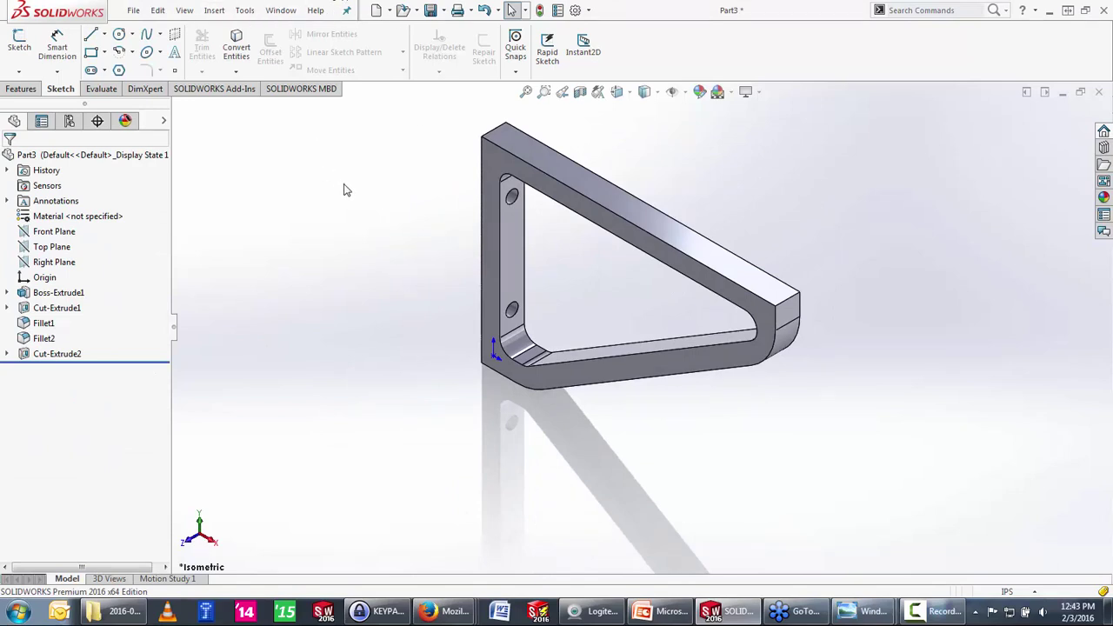
Step: Assign 1060 Alloy to the bracket and select its top face
{"action": "right_click", "coordinate": [63, 221]}
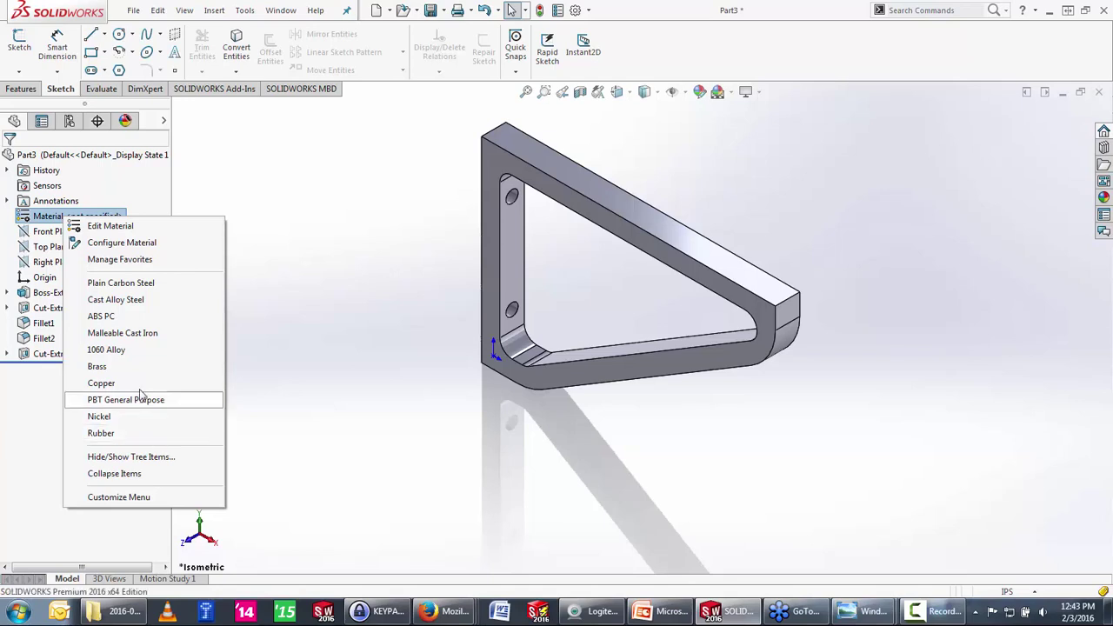
{"action": "left_click", "coordinate": [140, 351]}
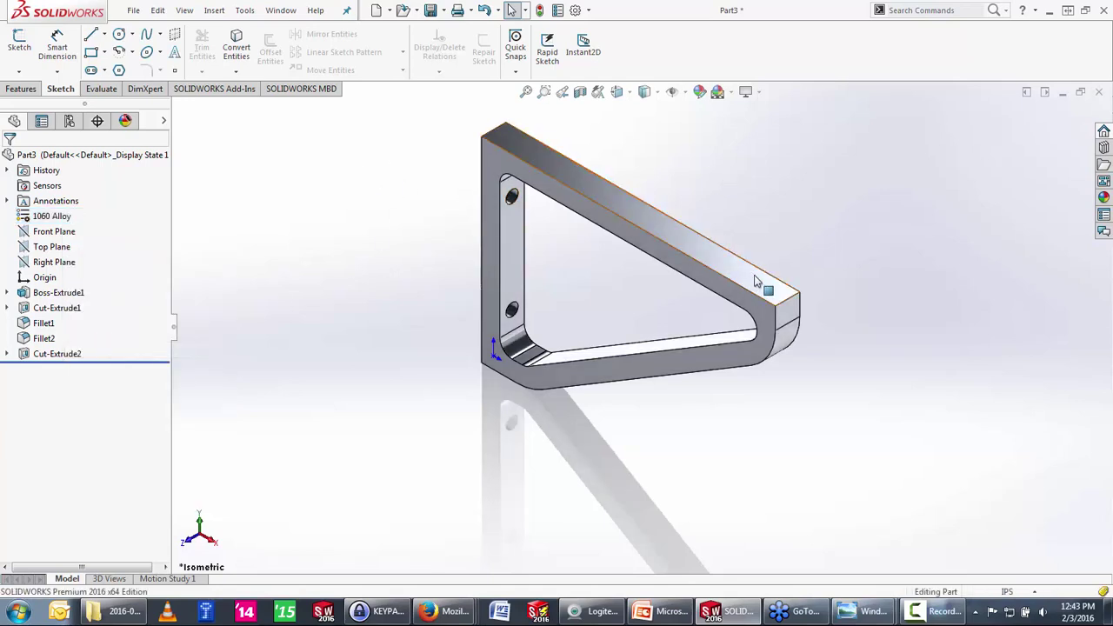
{"action": "left_click", "coordinate": [641, 216]}
Step: On the top face, draw two narrow corner rectangles across the bar, one near each end
{"action": "left_click", "coordinate": [688, 169]}
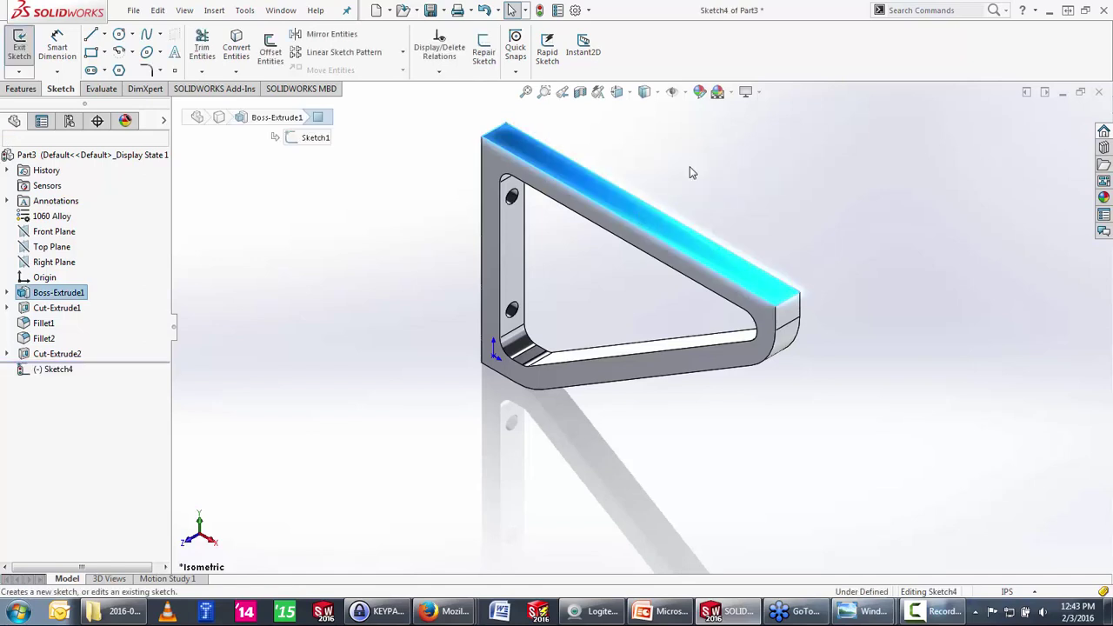
{"action": "key", "text": "s"}
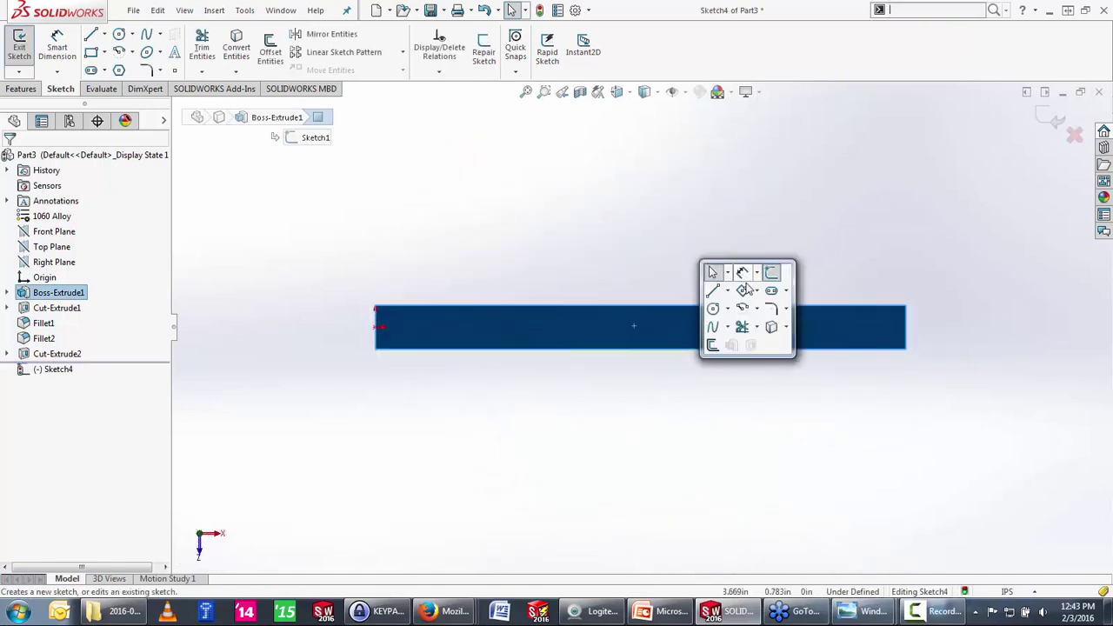
{"action": "left_click", "coordinate": [755, 291]}
{"action": "left_click", "coordinate": [783, 308]}
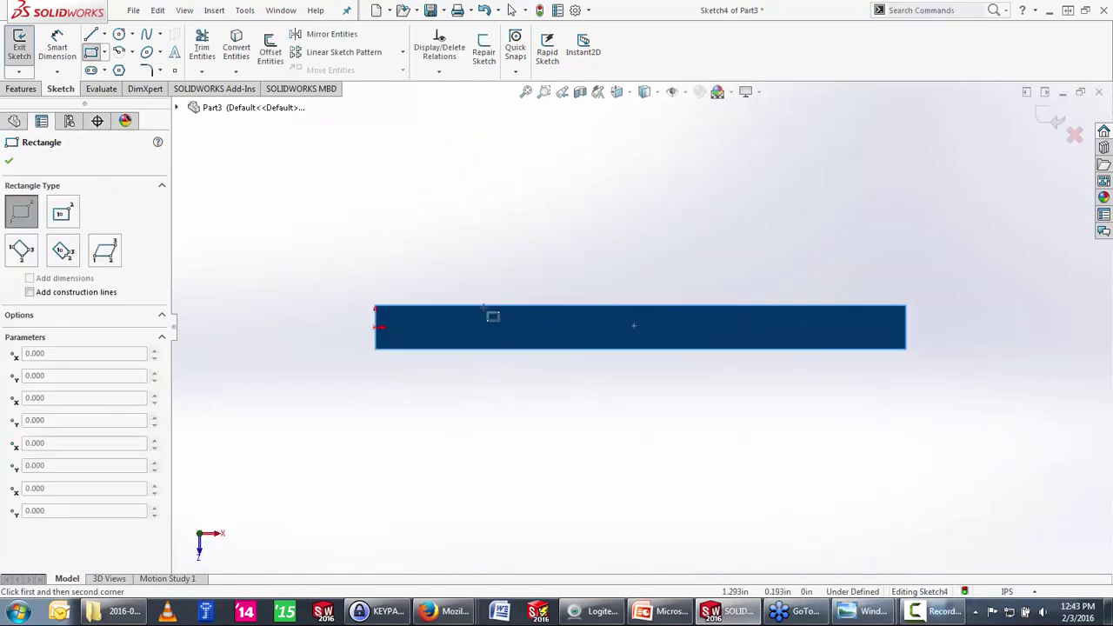
{"action": "left_click", "coordinate": [476, 306]}
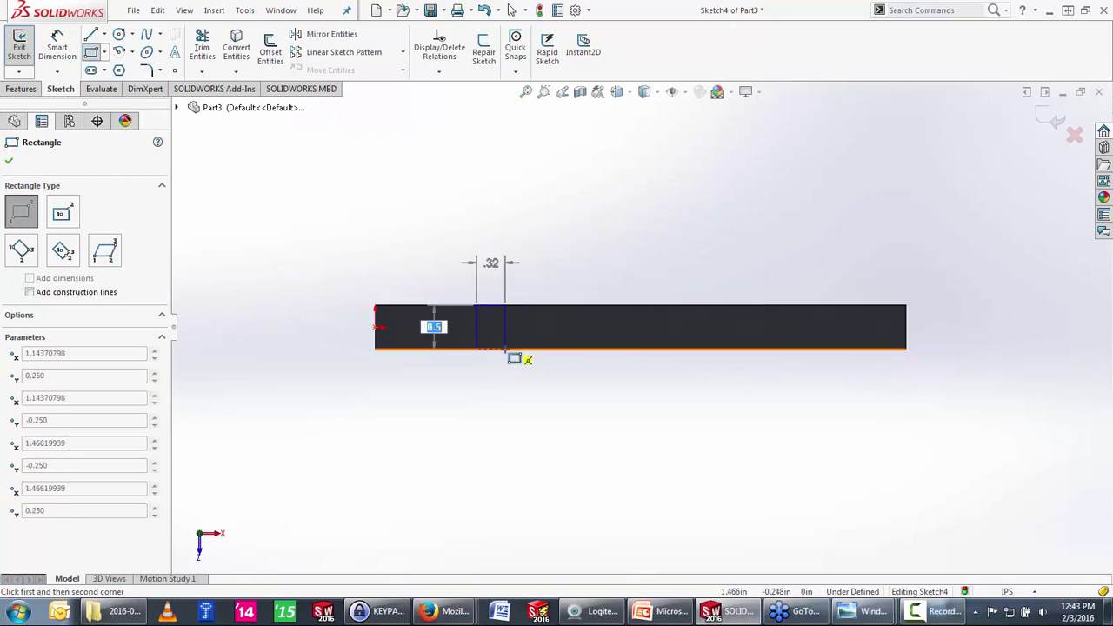
{"action": "left_click", "coordinate": [505, 349]}
{"action": "left_click", "coordinate": [755, 305]}
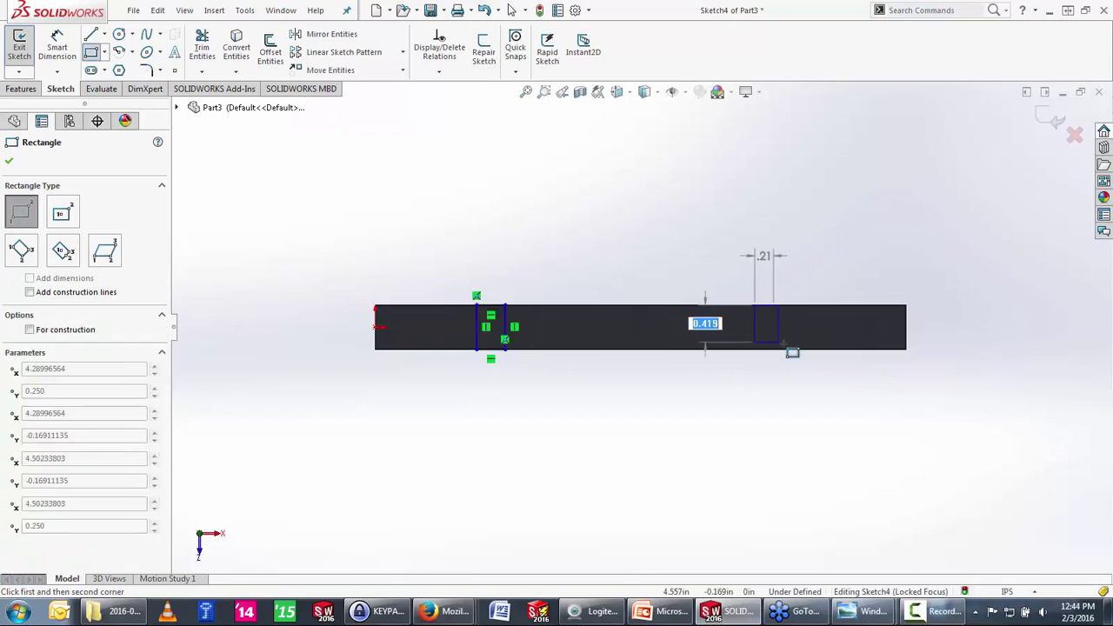
{"action": "left_click", "coordinate": [789, 349]}
{"action": "key", "text": "Escape"}
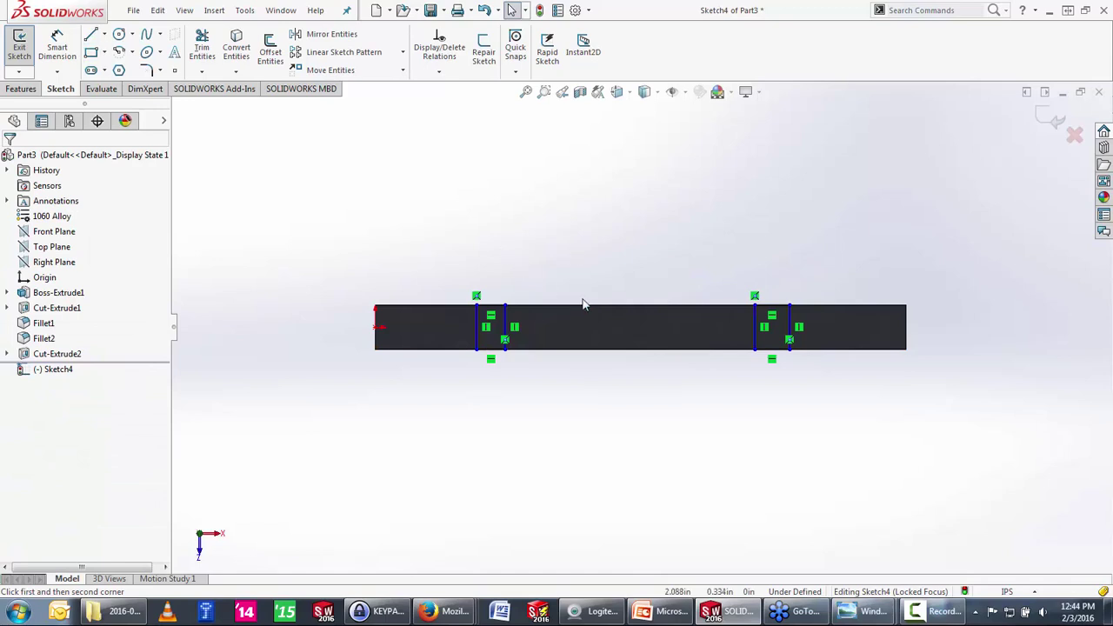
{"action": "key", "text": "s"}
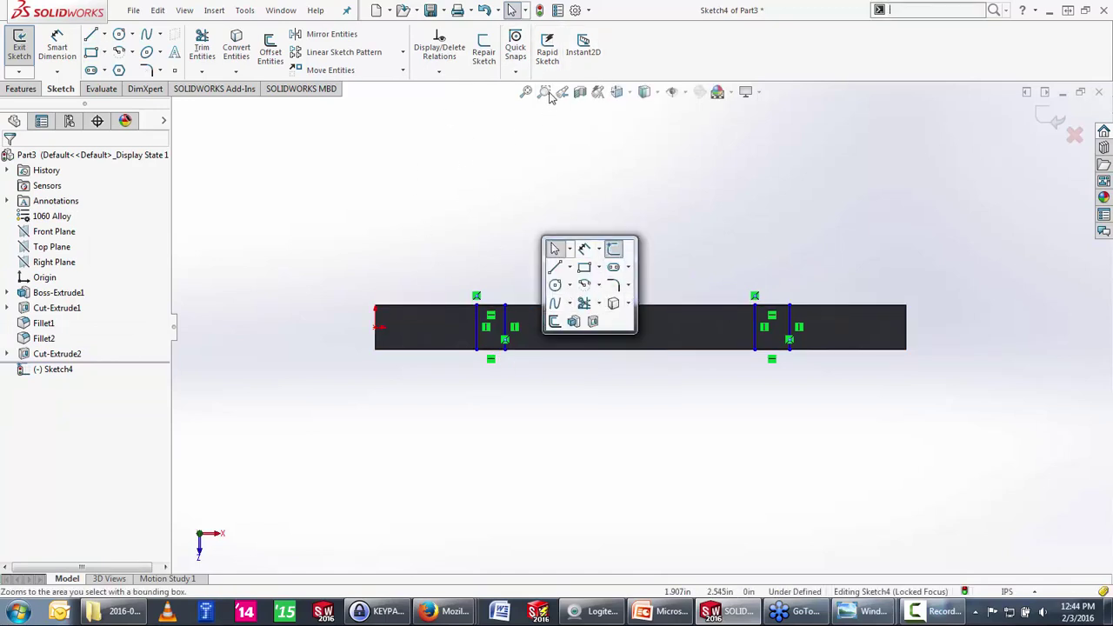
Step: Fully define Sketch4 with automatically calculated dimensions and relations
{"action": "left_click", "coordinate": [21, 90]}
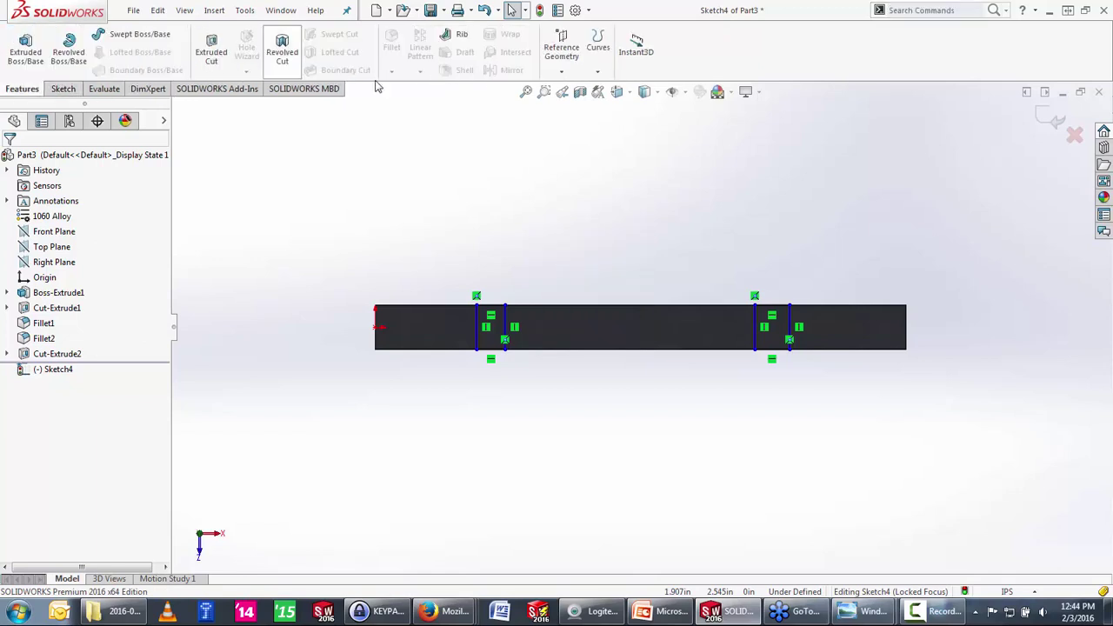
{"action": "left_click", "coordinate": [600, 48]}
{"action": "left_click", "coordinate": [459, 243]}
{"action": "right_click", "coordinate": [549, 196]}
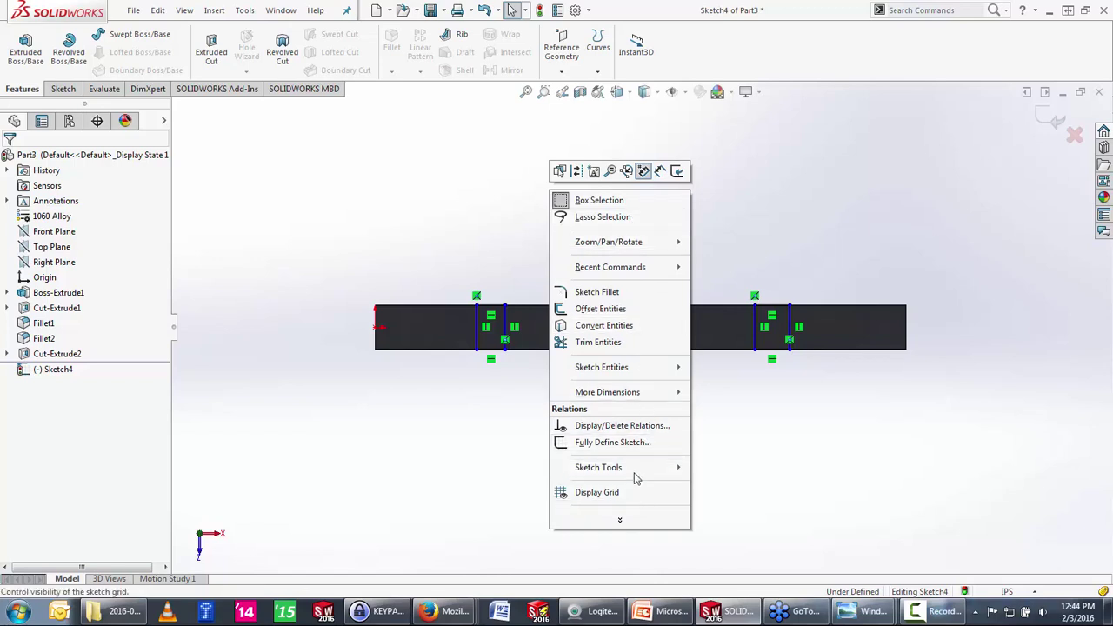
{"action": "left_click", "coordinate": [612, 443]}
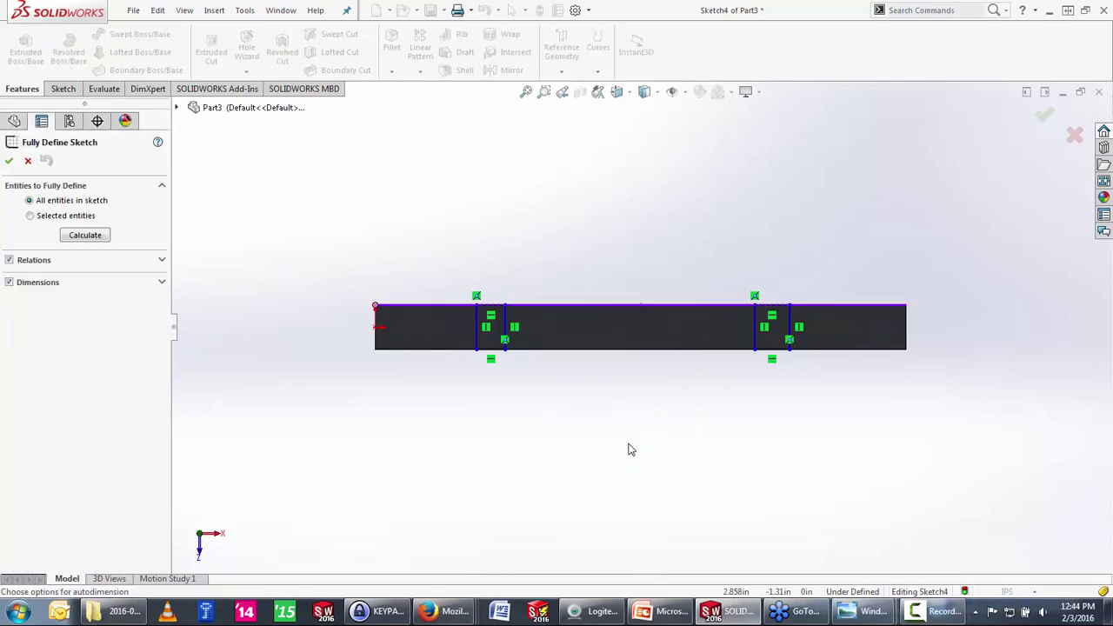
{"action": "left_click", "coordinate": [87, 235]}
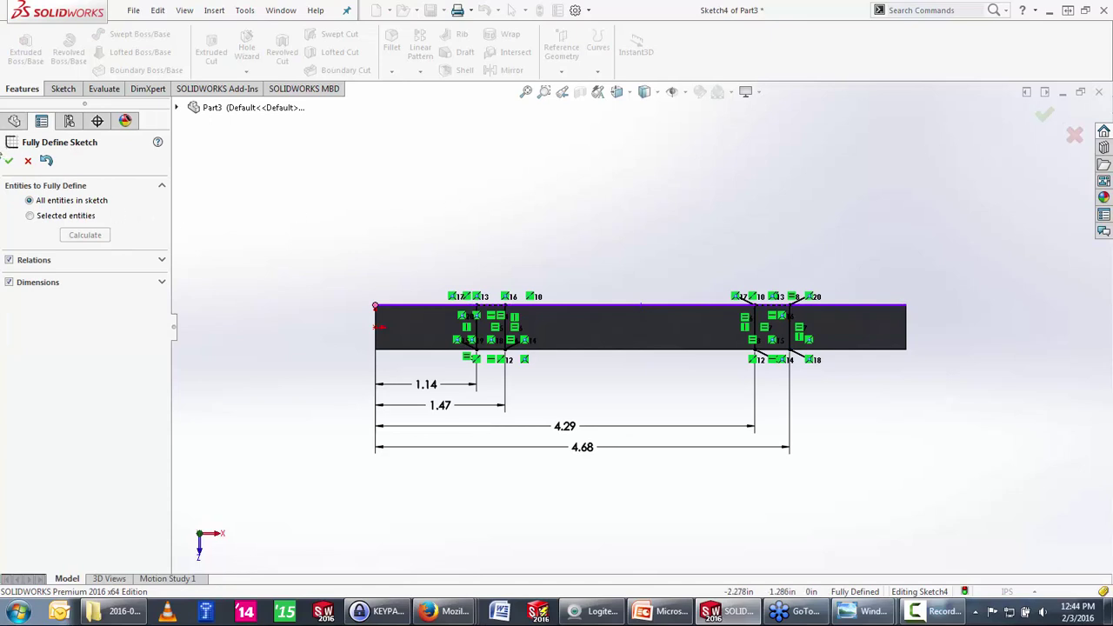
{"action": "left_click", "coordinate": [9, 162]}
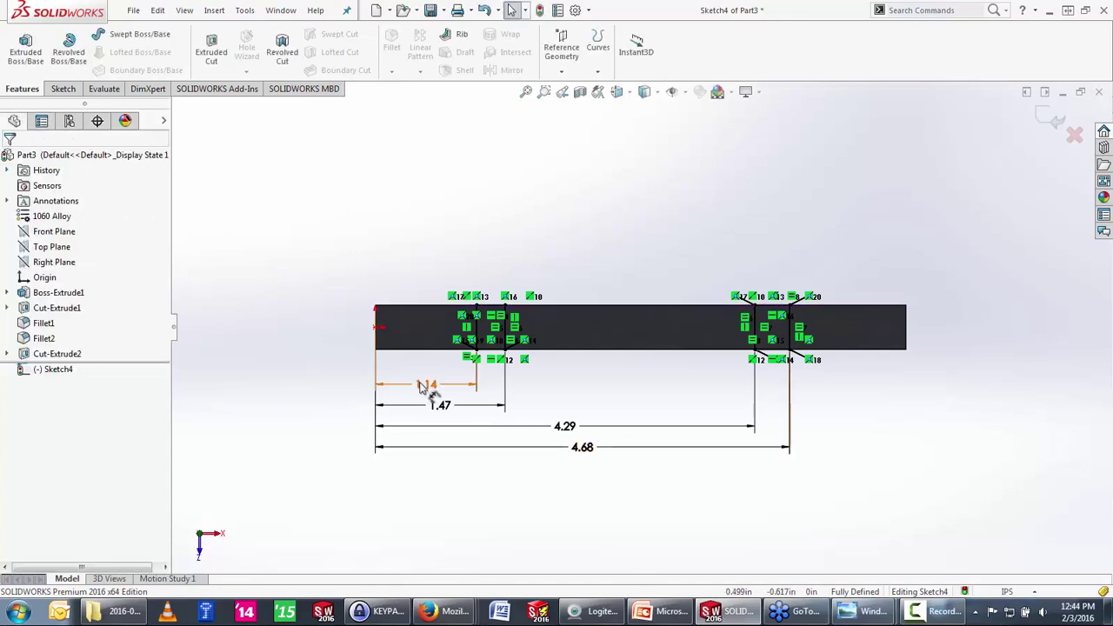
Step: Change the rectangle dimensions to 4.50, 4.00, 1.00 and 1.50
{"action": "double_click", "coordinate": [587, 450]}
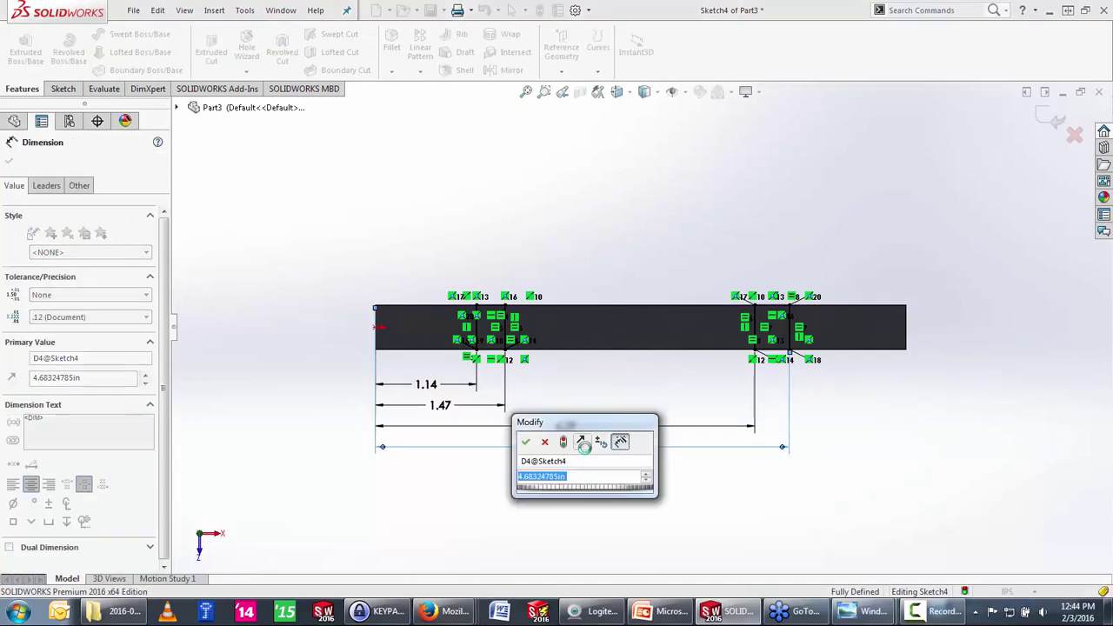
{"action": "type", "text": "4.5"}
{"action": "key", "text": "Return"}
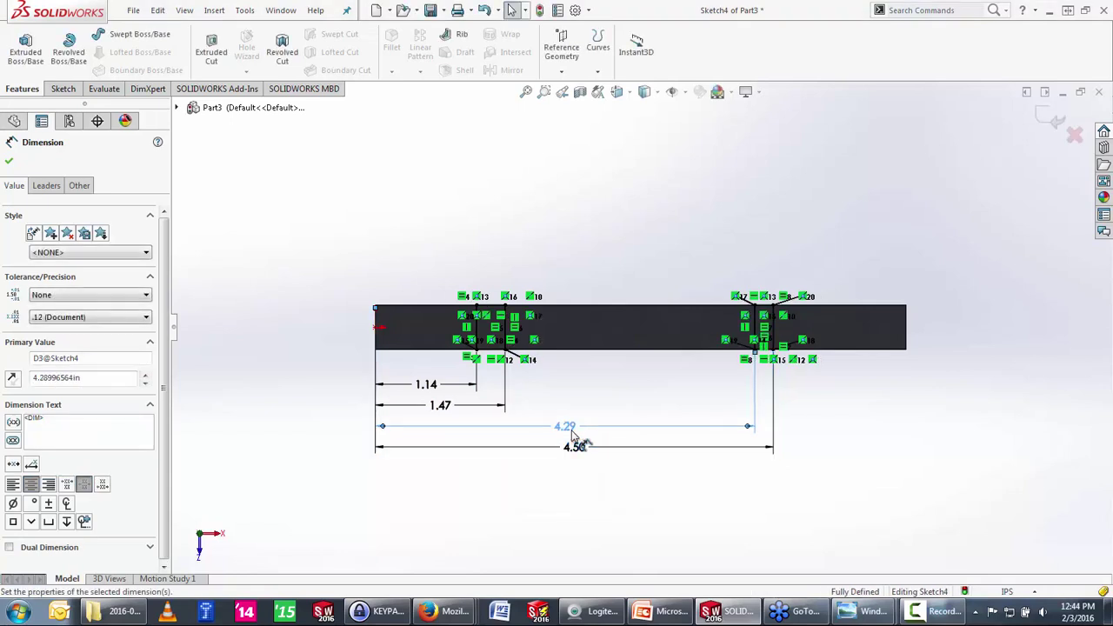
{"action": "double_click", "coordinate": [569, 431]}
{"action": "type", "text": "4"}
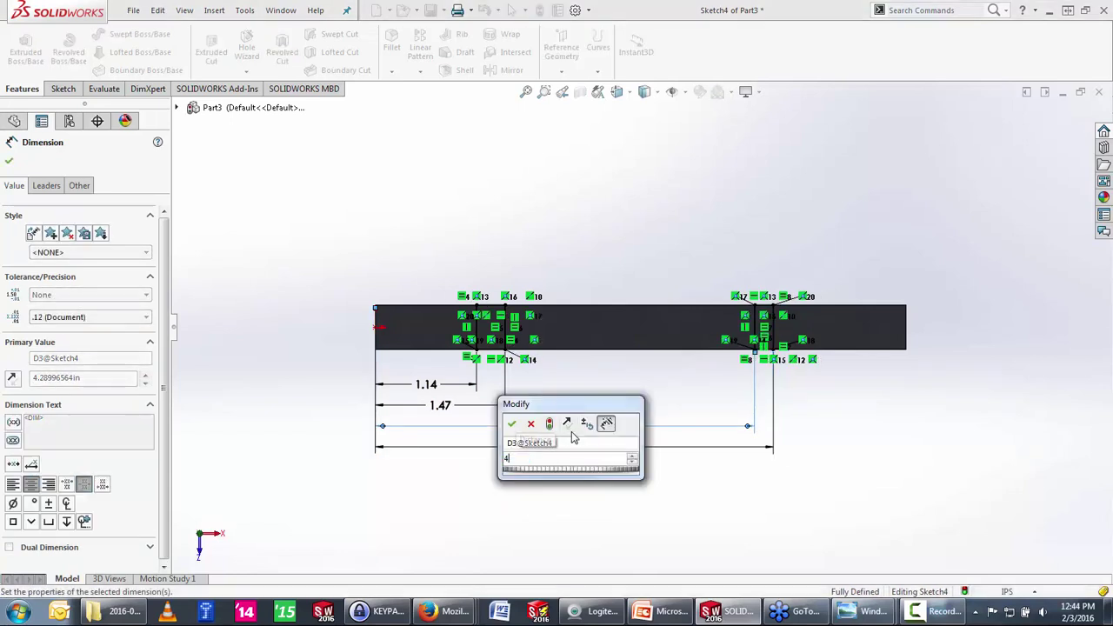
{"action": "key", "text": "Return"}
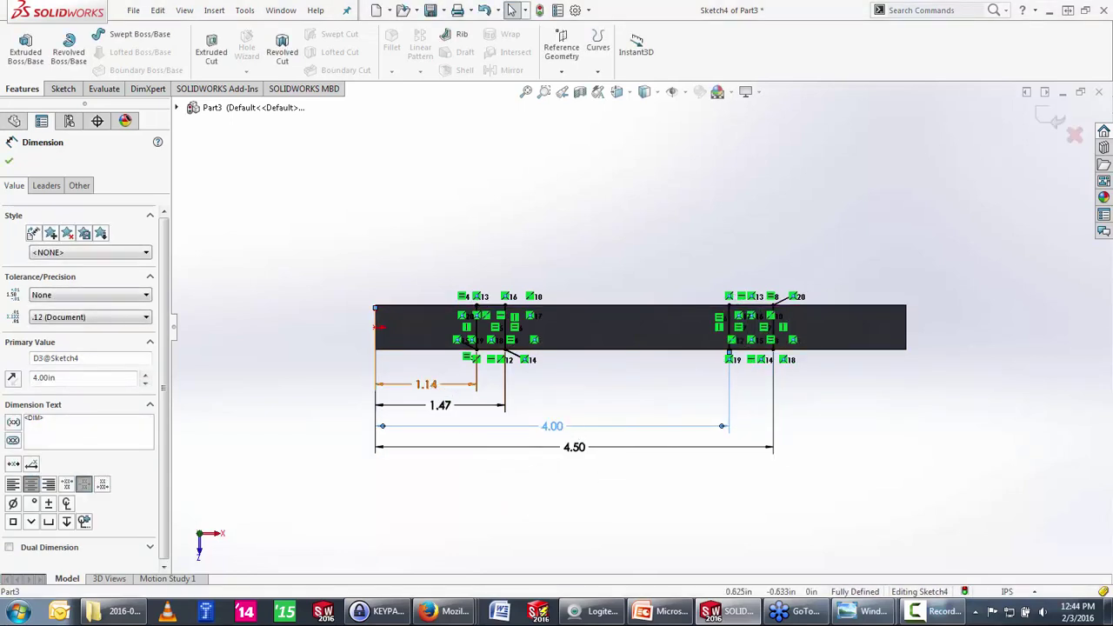
{"action": "double_click", "coordinate": [426, 383]}
{"action": "type", "text": "1"}
{"action": "key", "text": "Return"}
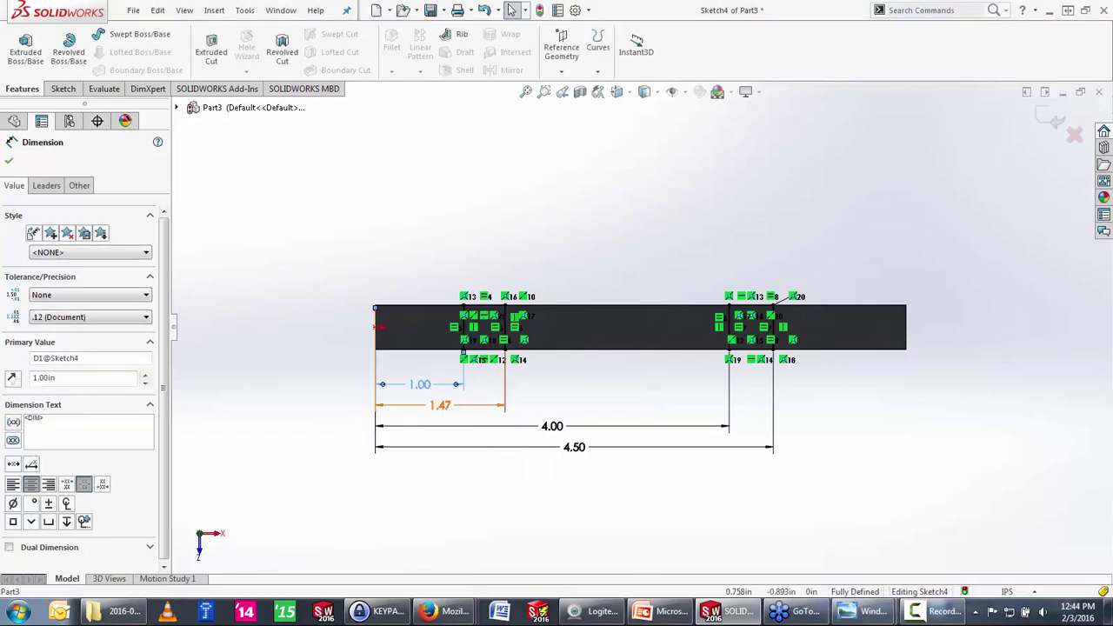
{"action": "left_click", "coordinate": [441, 405]}
{"action": "type", "text": "1.5"}
{"action": "key", "text": "Return"}
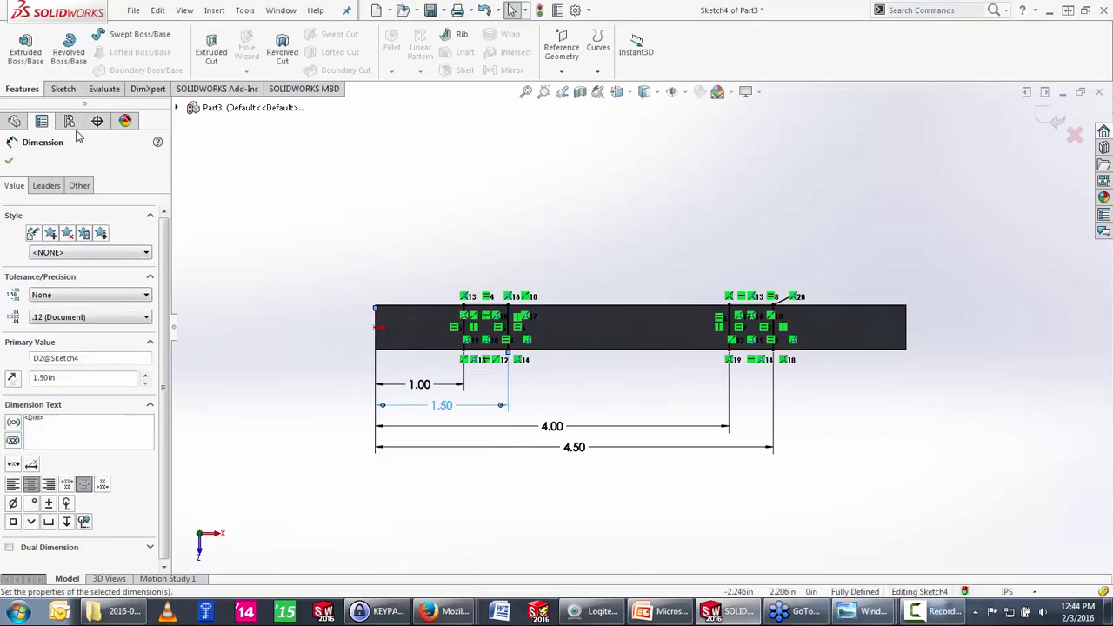
{"action": "left_click", "coordinate": [597, 48]}
Step: Create a projection split line from Sketch4 onto the bracket's top face
{"action": "left_click", "coordinate": [618, 88]}
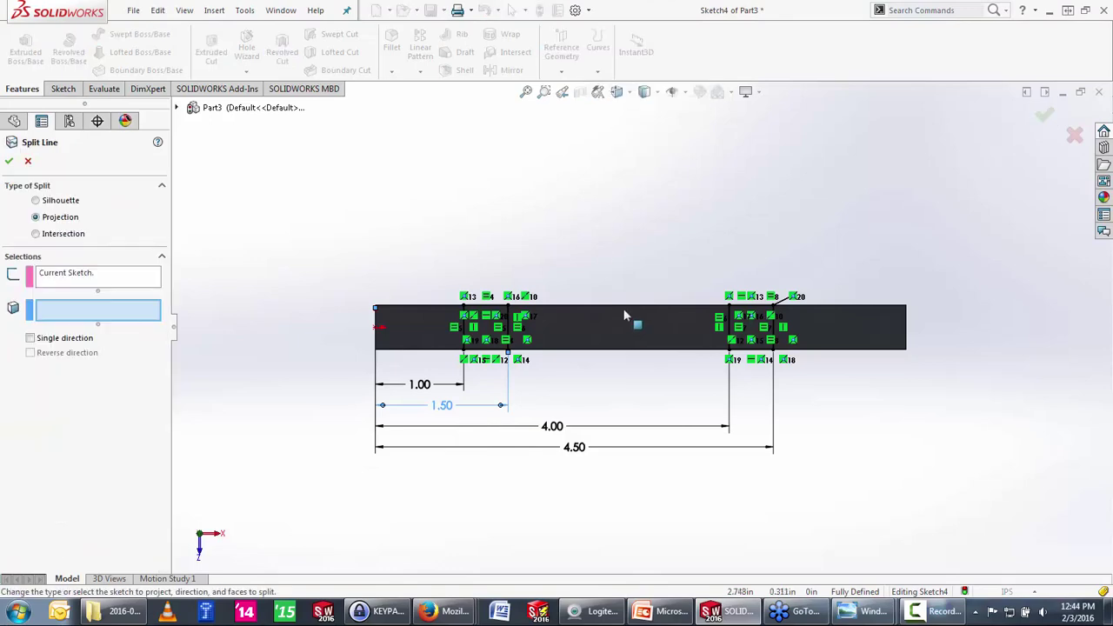
{"action": "left_click", "coordinate": [628, 328]}
{"action": "key", "text": "Return"}
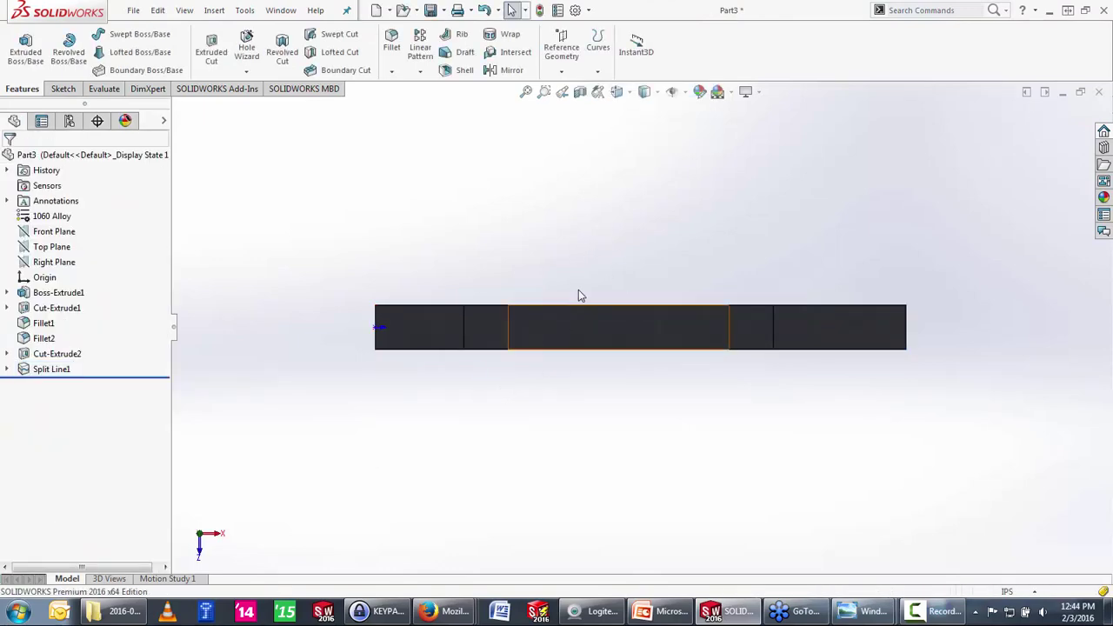
Step: Check the new split faces on the top bar, then return to isometric view
{"action": "middle_click_drag", "start_coordinate": [528, 142], "coordinate": [527, 169]}
{"action": "left_click", "coordinate": [424, 198]}
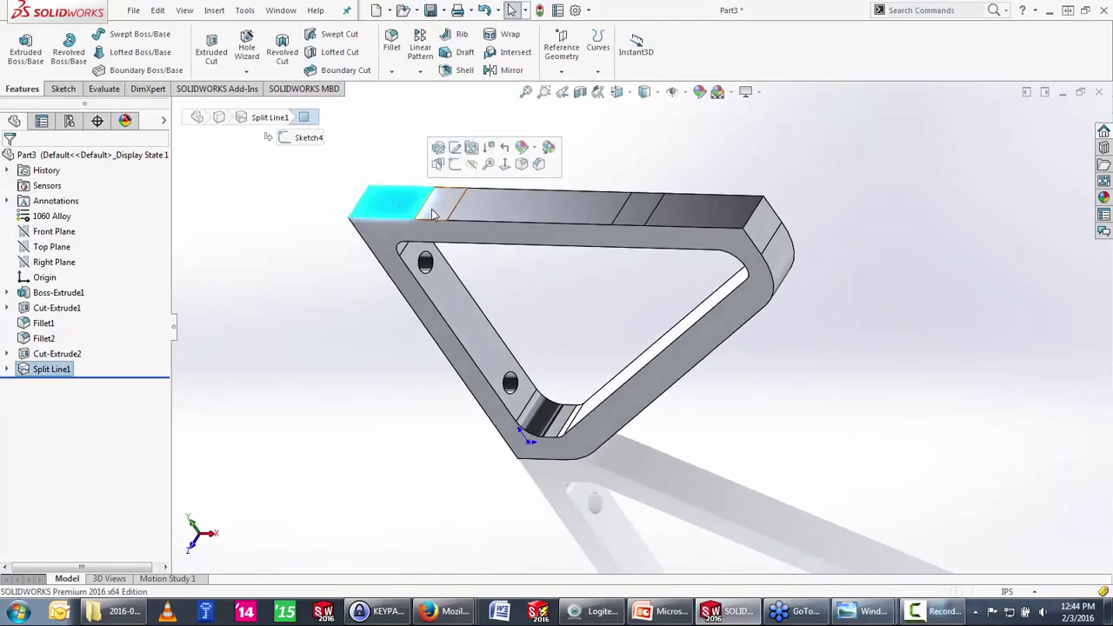
{"action": "left_click", "coordinate": [609, 215]}
{"action": "left_click", "coordinate": [694, 217]}
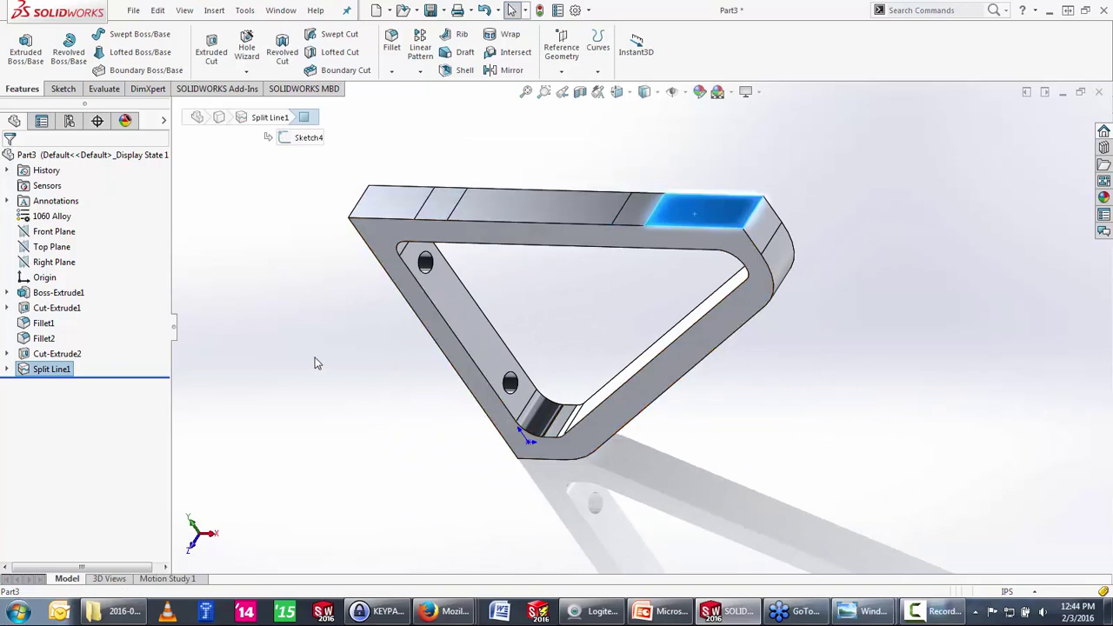
{"action": "left_click", "coordinate": [233, 306]}
{"action": "left_click", "coordinate": [439, 207]}
{"action": "left_click", "coordinate": [616, 221]}
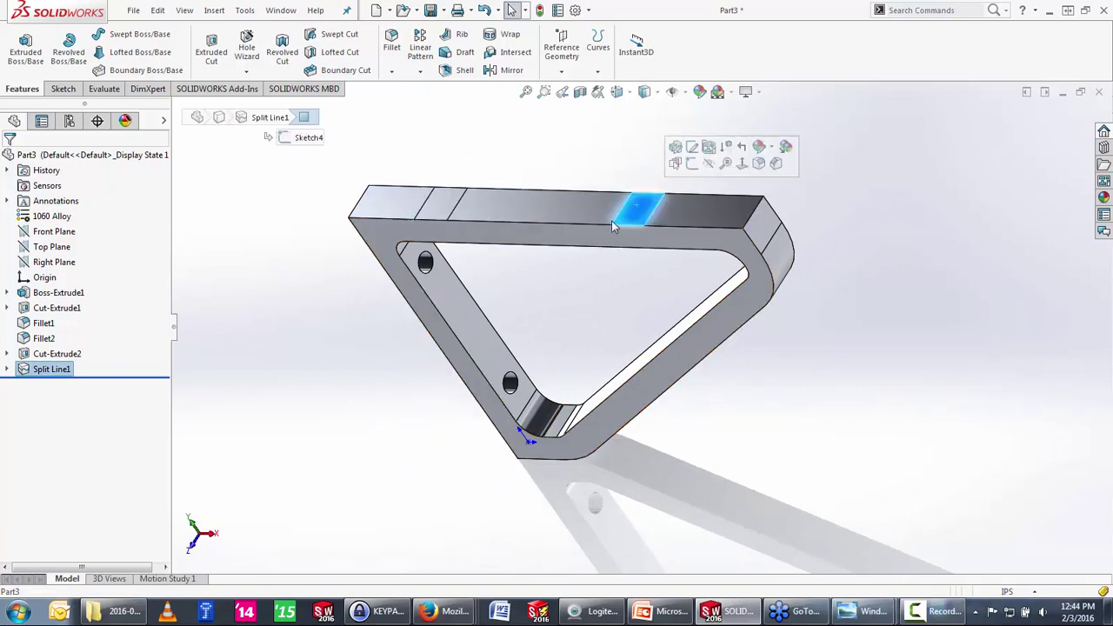
{"action": "left_click", "coordinate": [336, 404]}
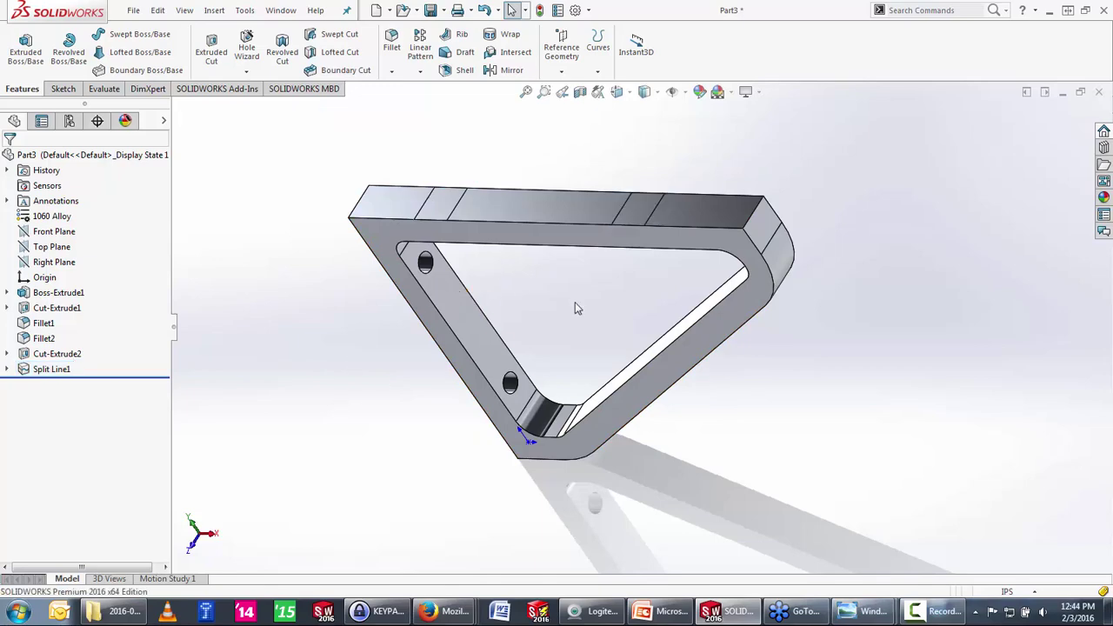
{"action": "key", "text": "ctrl+7"}
{"action": "key", "text": "ctrl+s"}
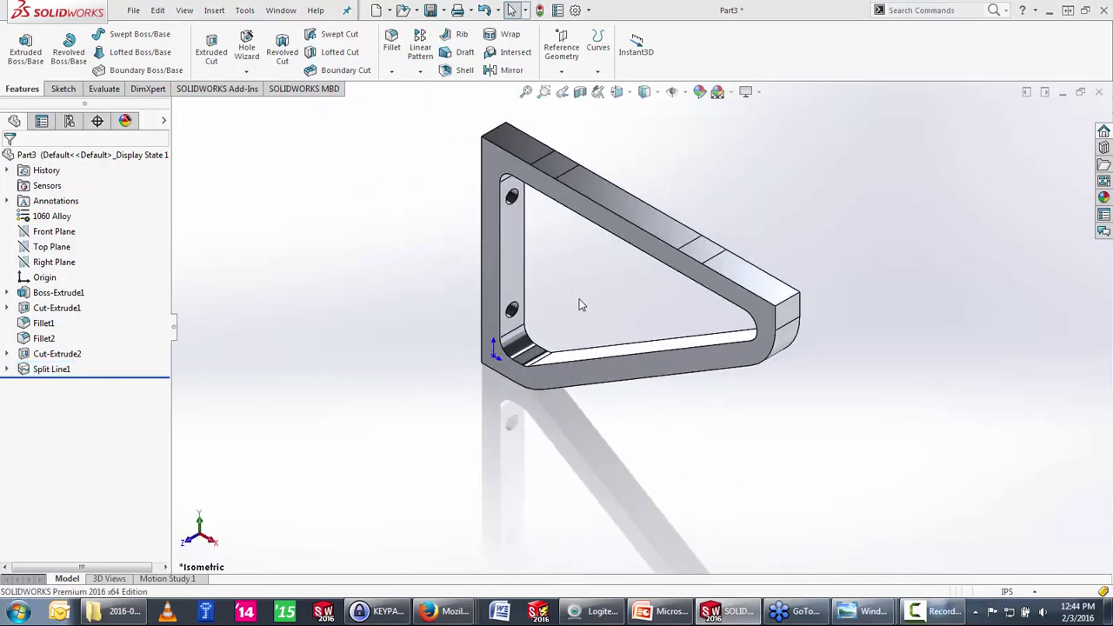
Step: Save the bracket part to the WORKING folder as SimXpress model.SLDPRT
{"action": "left_click", "coordinate": [329, 196]}
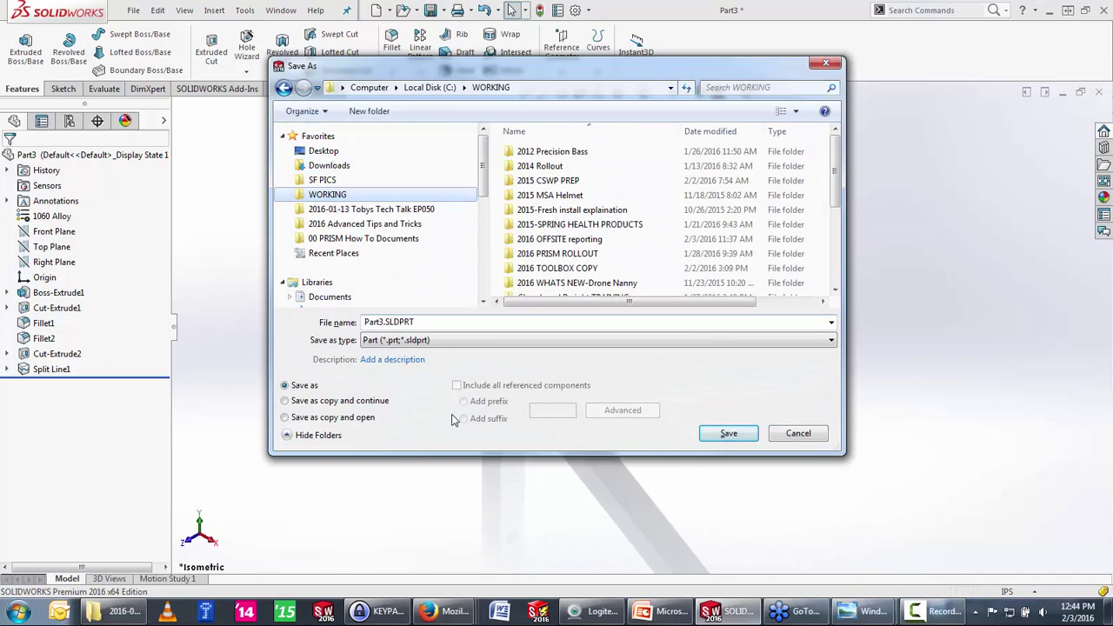
{"action": "double_click", "coordinate": [415, 321]}
{"action": "type", "text": "SimXpress m"}
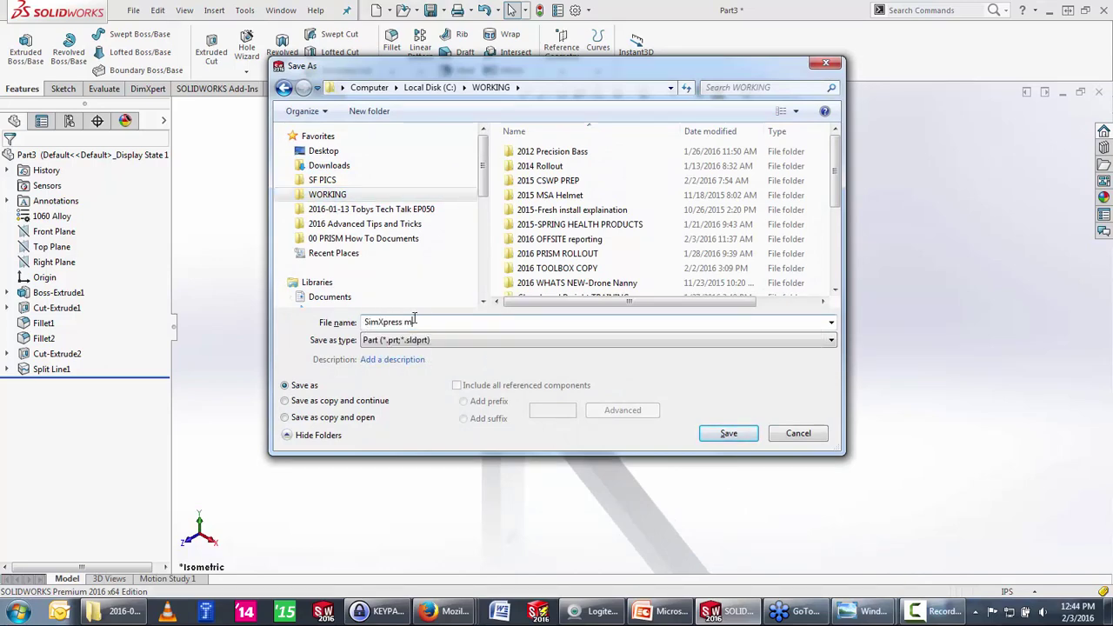
{"action": "type", "text": "odel"}
{"action": "key", "text": "Return"}
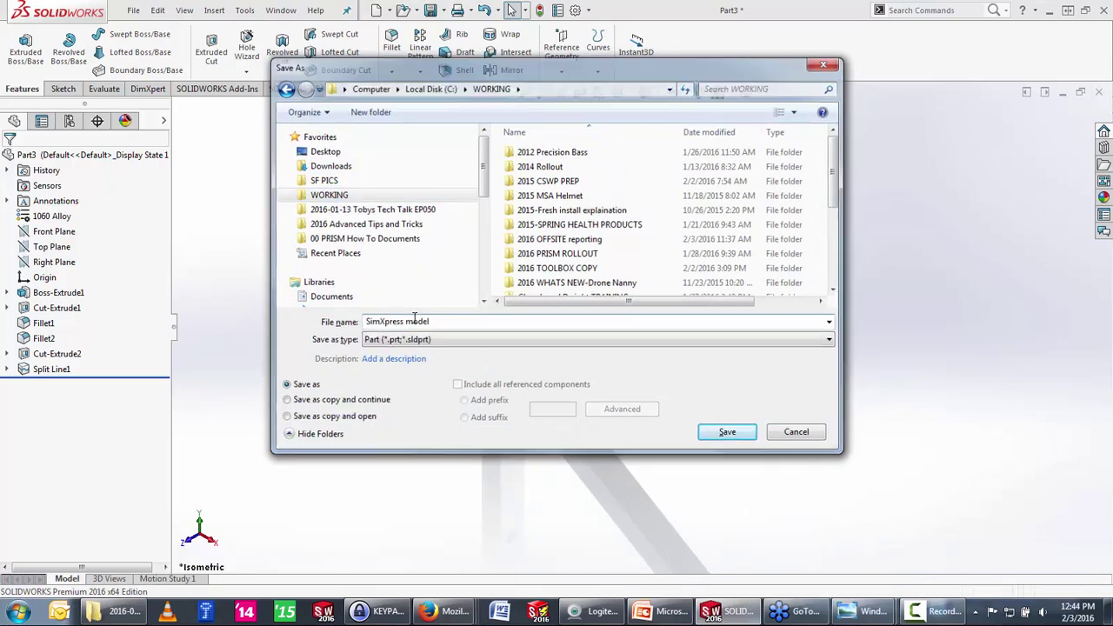
{"action": "left_click", "coordinate": [244, 10]}
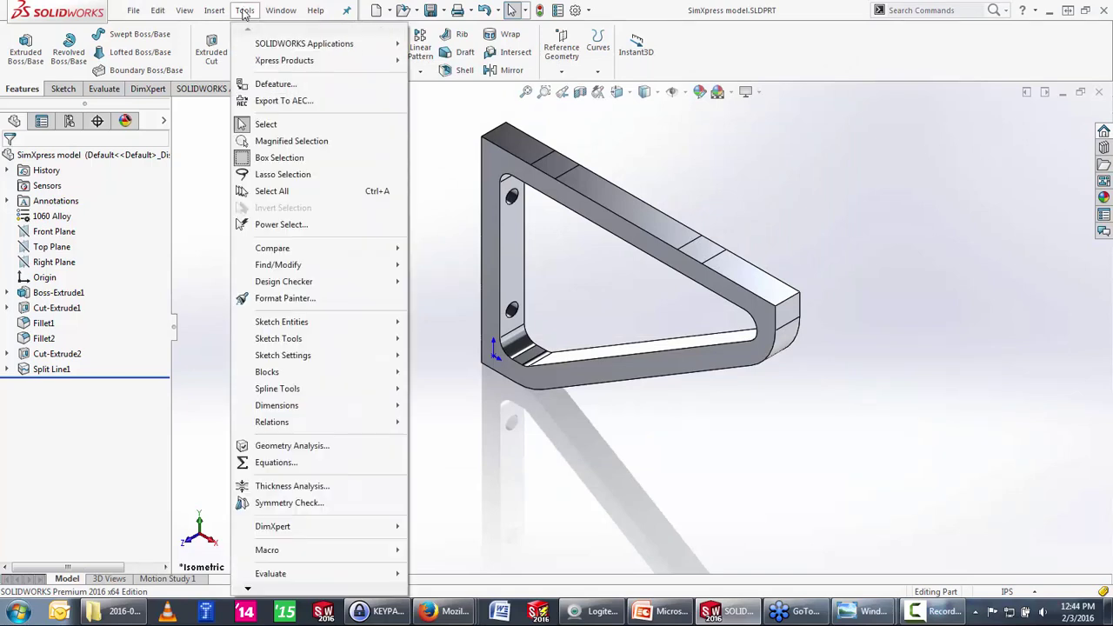
{"action": "mouse_move", "coordinate": [284, 60]}
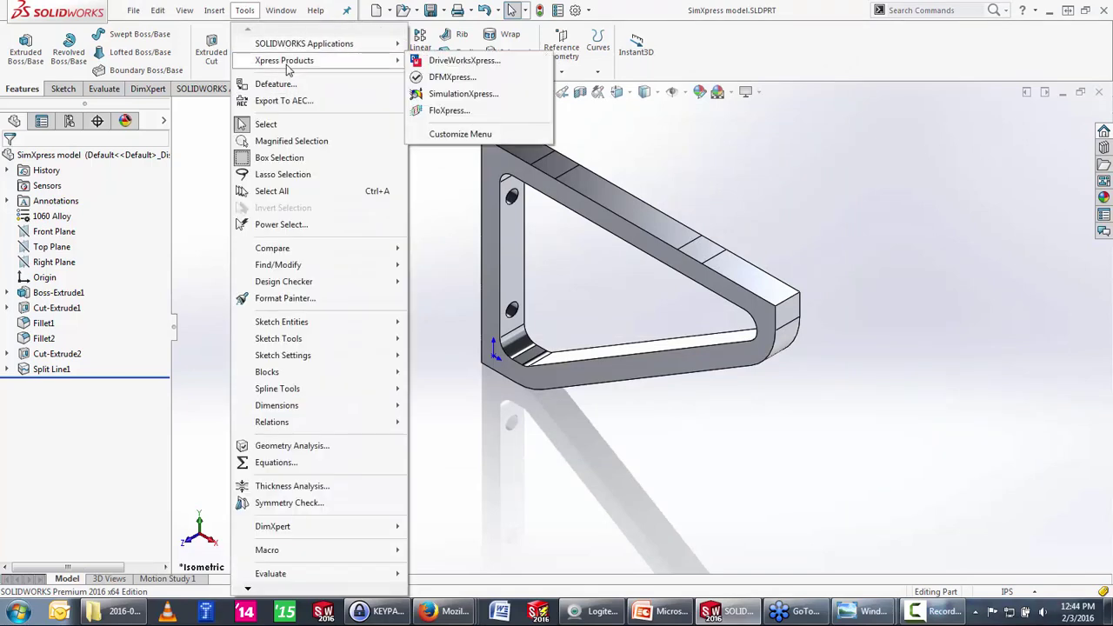
{"action": "left_click", "coordinate": [779, 7]}
{"action": "double_click", "coordinate": [776, 14]}
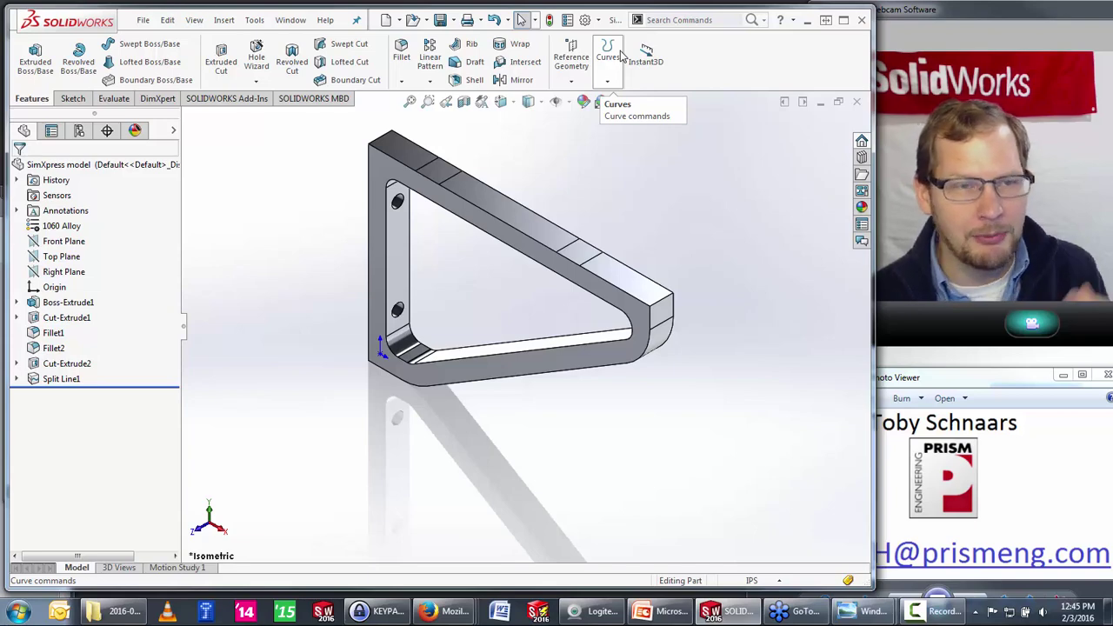
{"action": "left_click", "coordinate": [843, 24]}
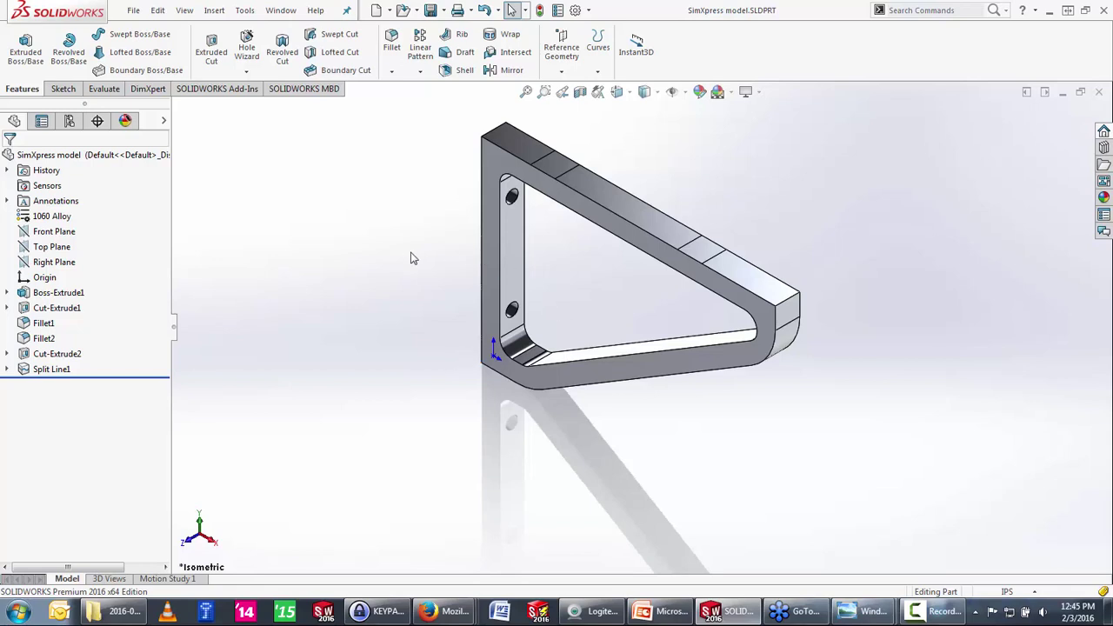
Step: Launch SimulationXpress from Tools > Xpress Products to bring up its welcome pane
{"action": "left_click", "coordinate": [315, 10]}
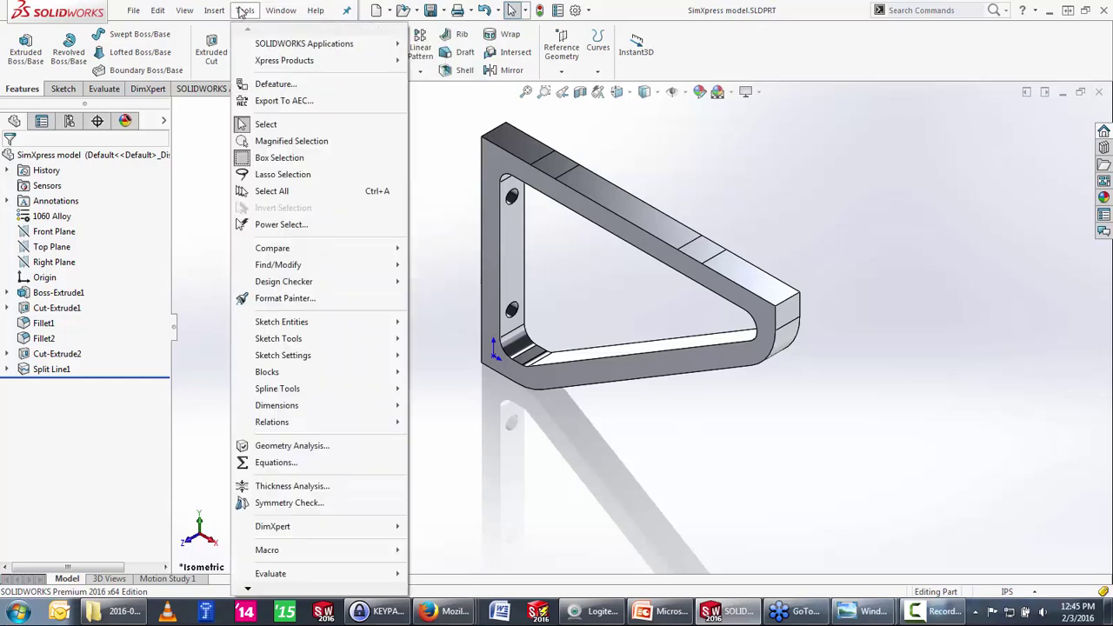
{"action": "mouse_move", "coordinate": [284, 59]}
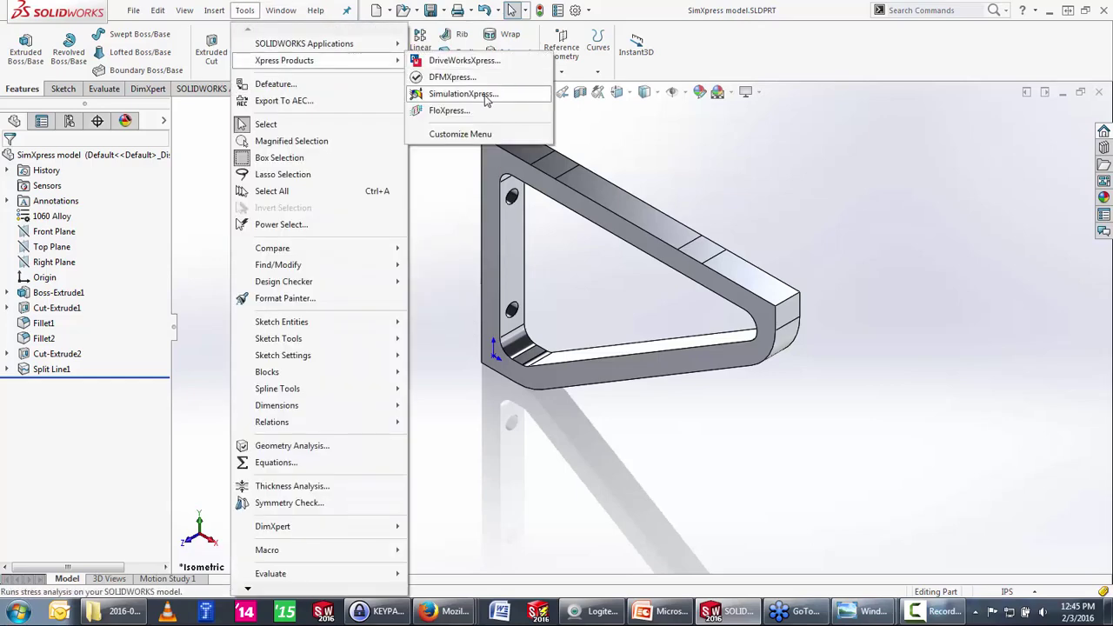
{"action": "left_click", "coordinate": [487, 95]}
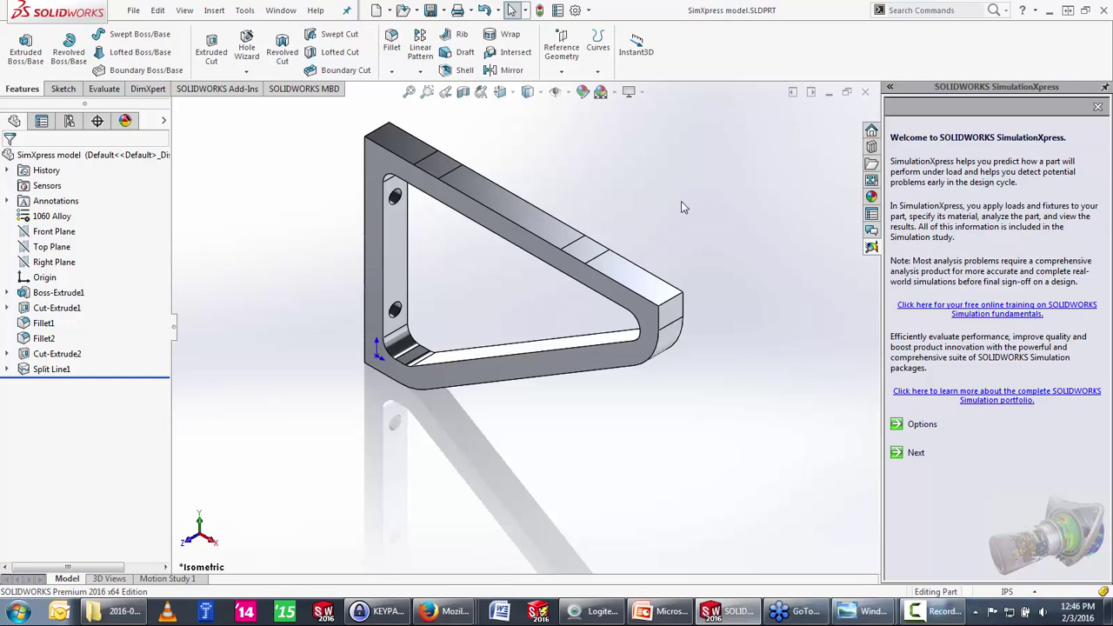
{"action": "double_click", "coordinate": [721, 7]}
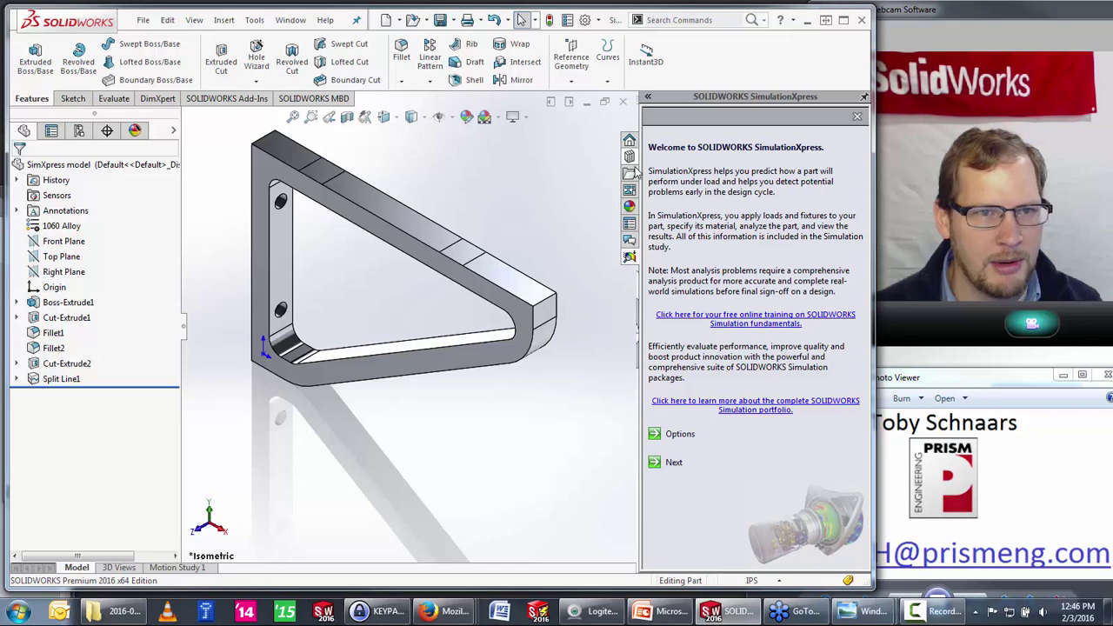
{"action": "double_click", "coordinate": [63, 24]}
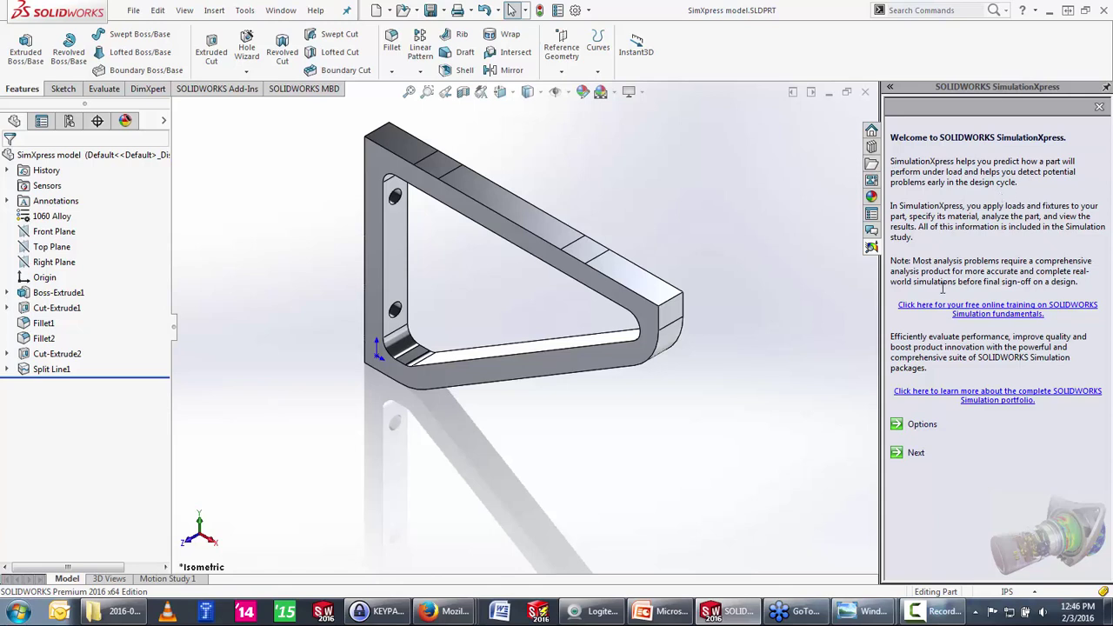
Step: Set SimulationXpress options to English (IPS) units with max/min annotations on plots
{"action": "left_click", "coordinate": [918, 427]}
{"action": "left_click", "coordinate": [578, 275]}
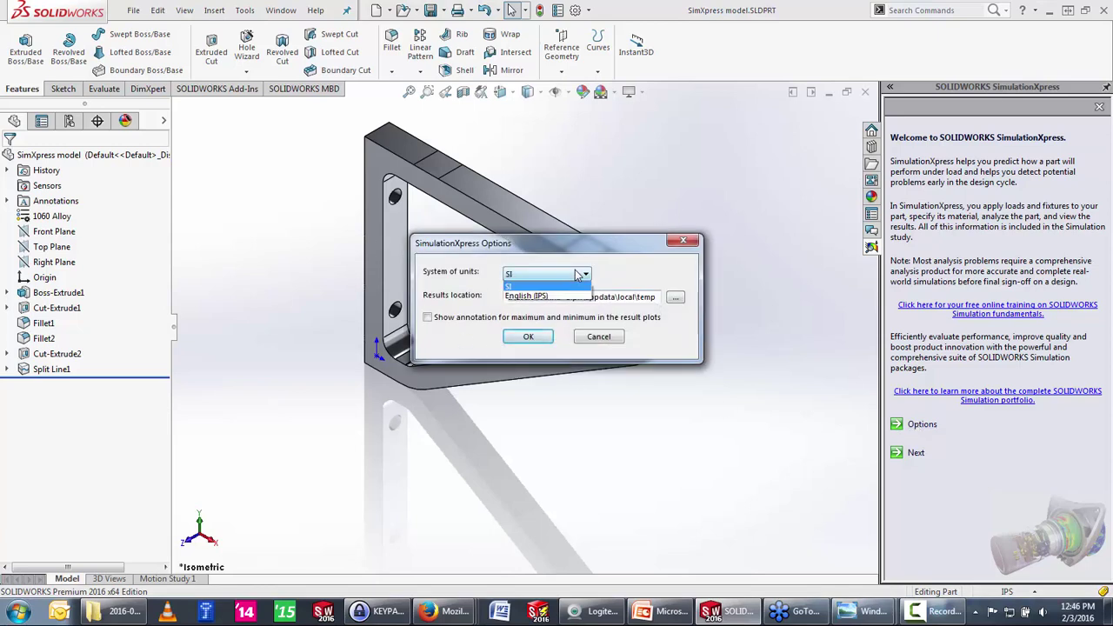
{"action": "left_click", "coordinate": [578, 294]}
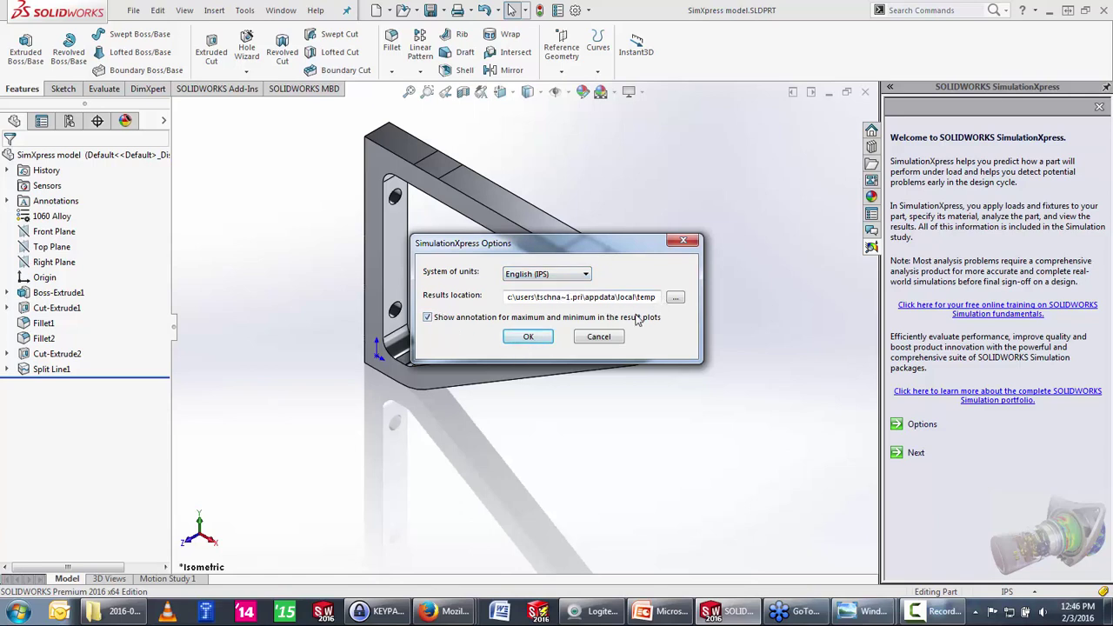
{"action": "left_click", "coordinate": [528, 338]}
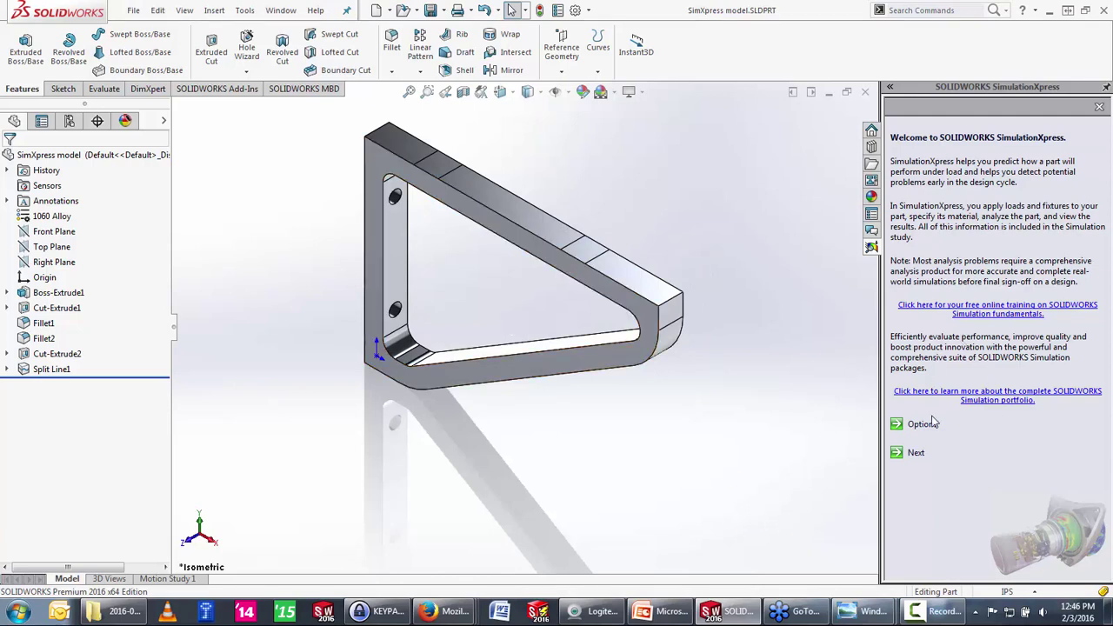
Step: Add a fixed fixture on the upper and lower bolt-hole faces
{"action": "left_click", "coordinate": [916, 458]}
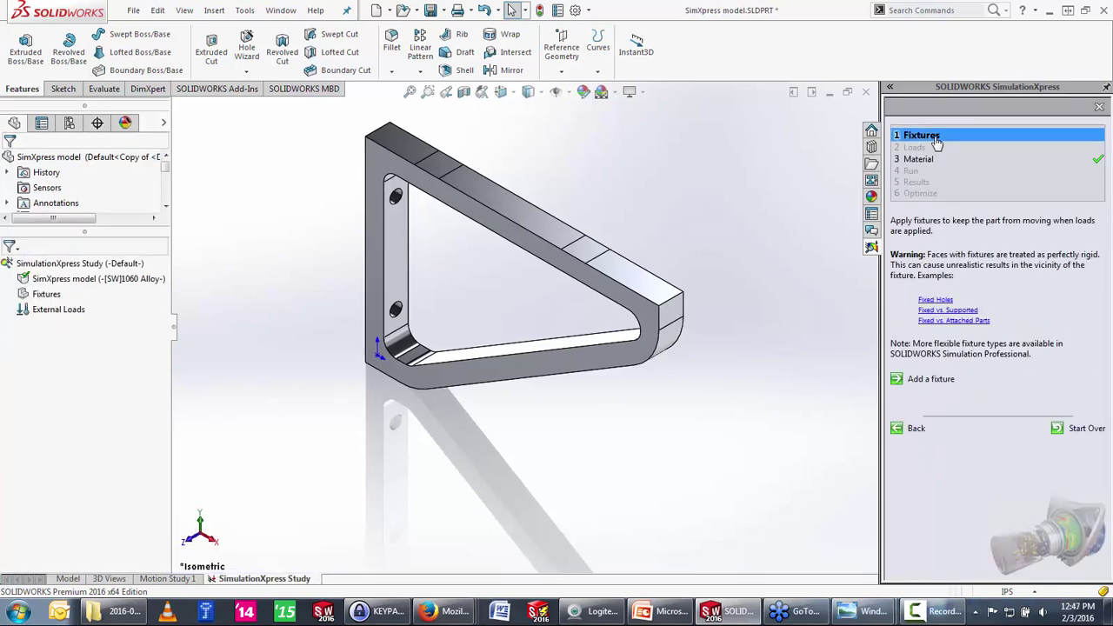
{"action": "left_click", "coordinate": [928, 383]}
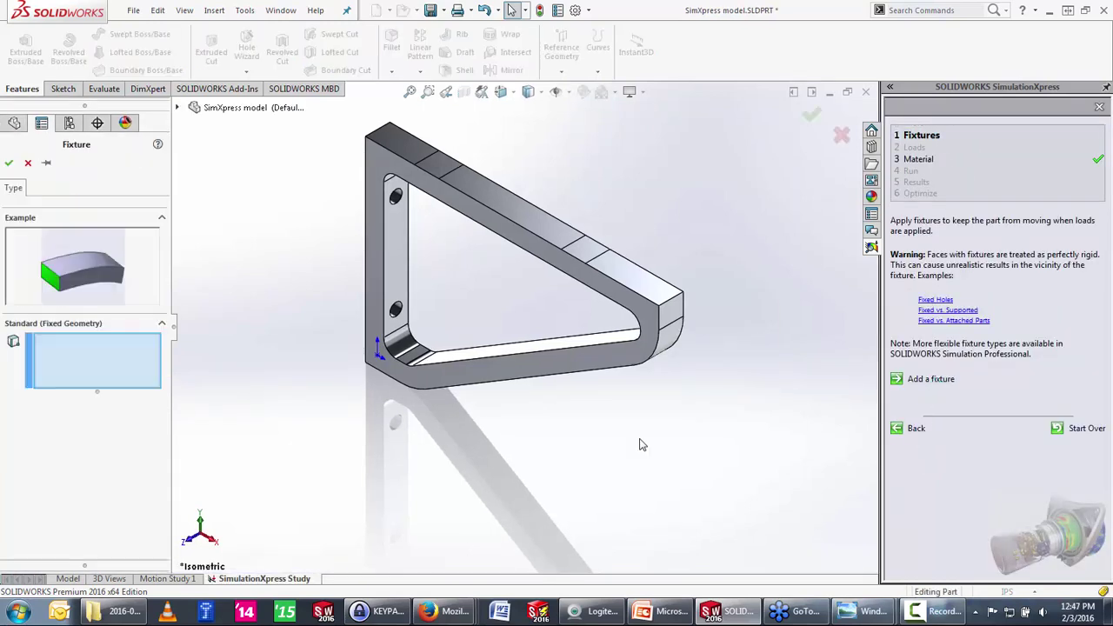
{"action": "left_click", "coordinate": [364, 139]}
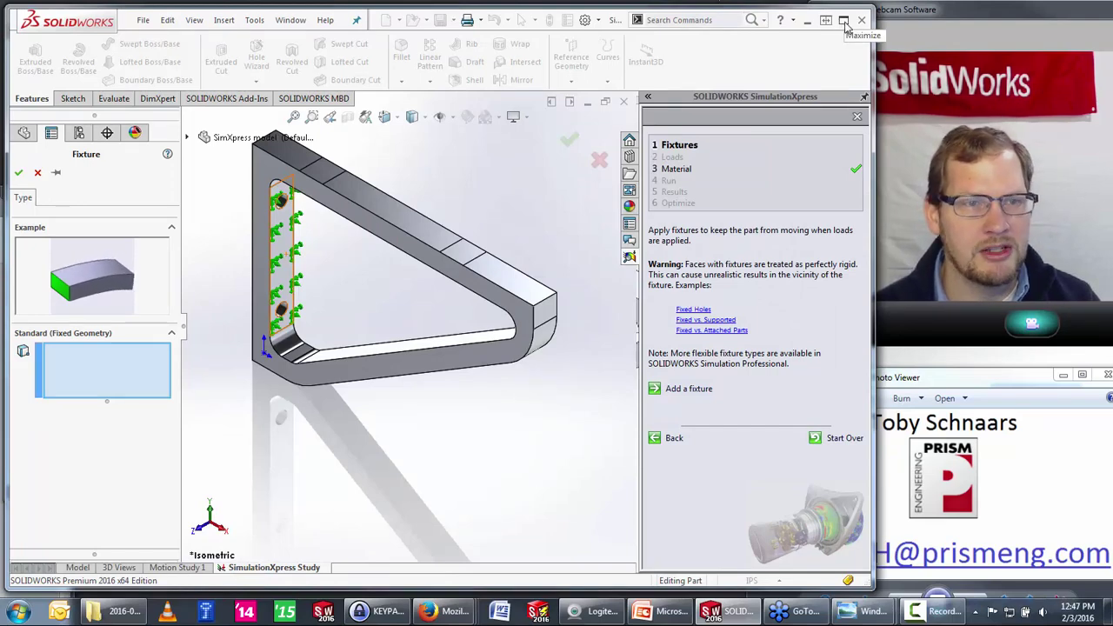
{"action": "left_click", "coordinate": [843, 21]}
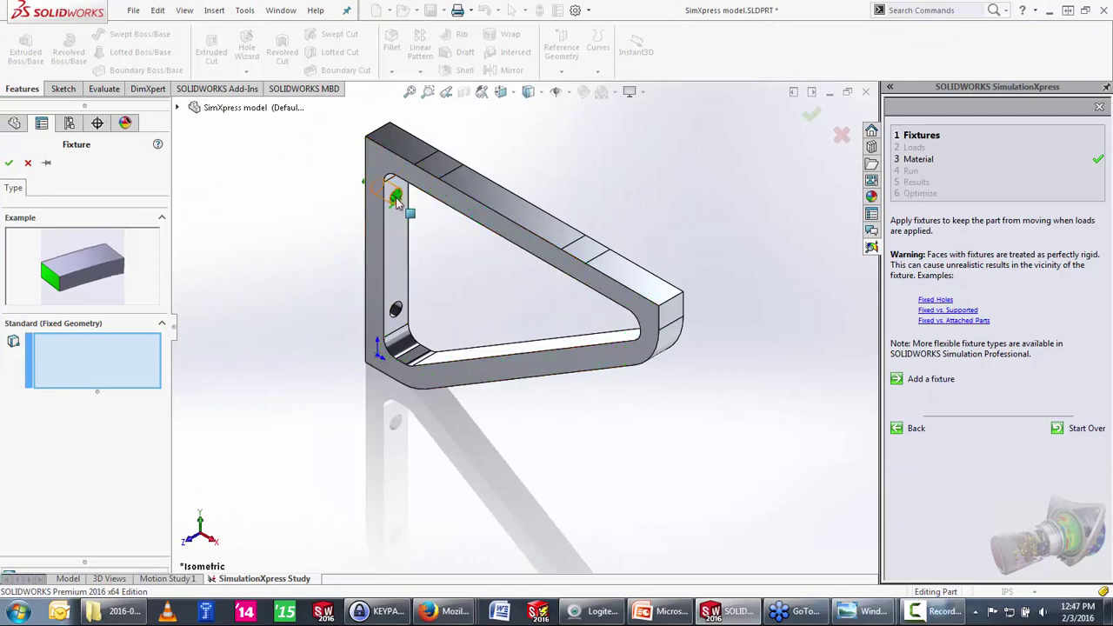
{"action": "left_click", "coordinate": [395, 196]}
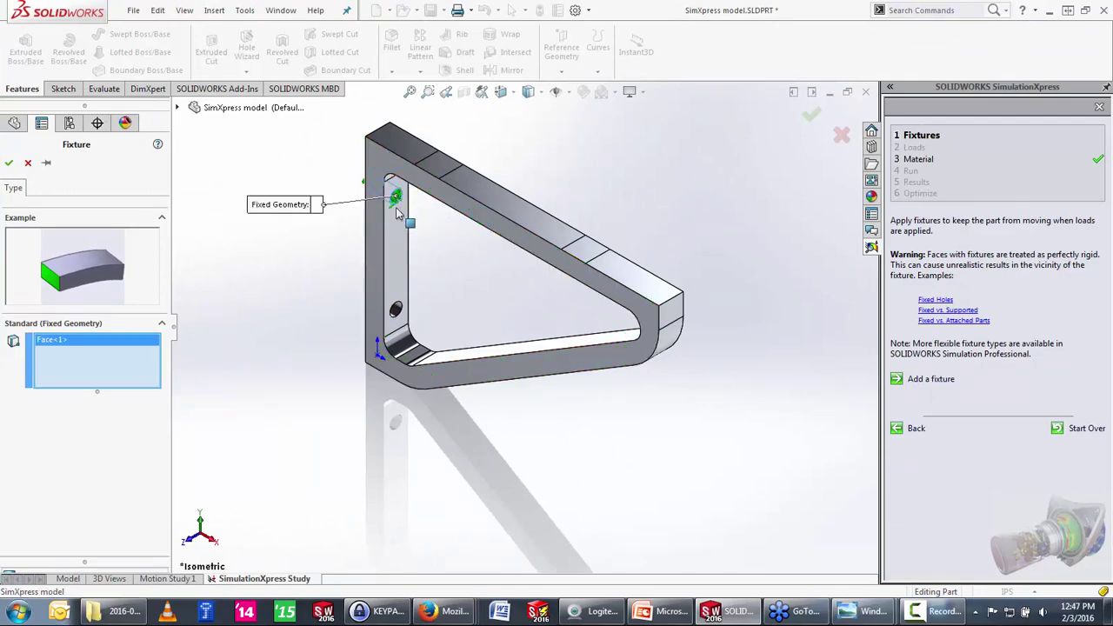
{"action": "left_click", "coordinate": [396, 312]}
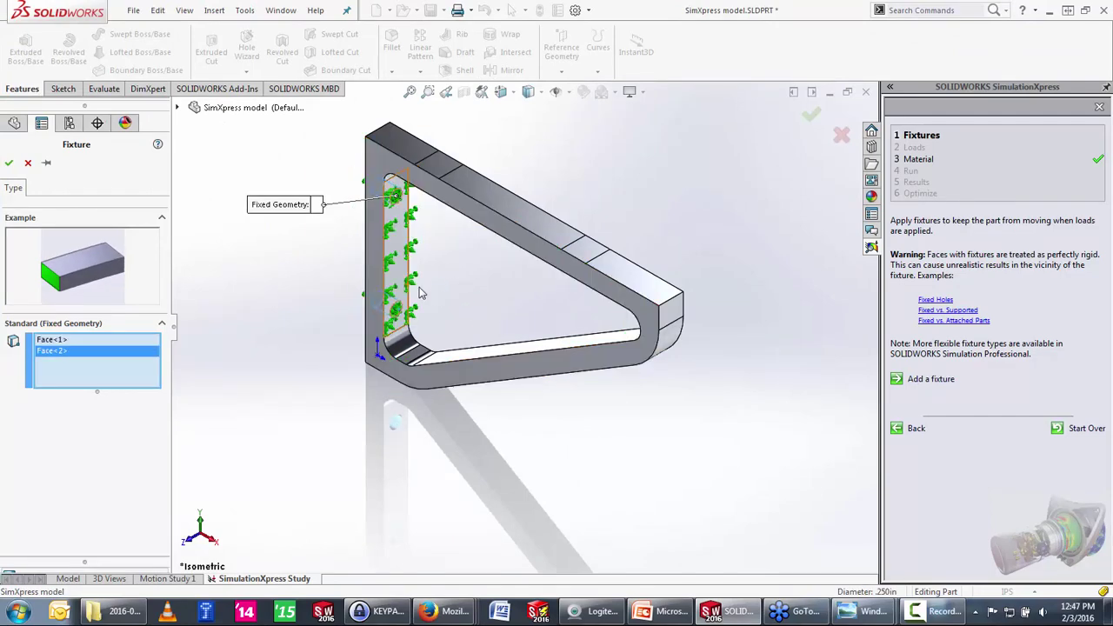
{"action": "left_click", "coordinate": [811, 116]}
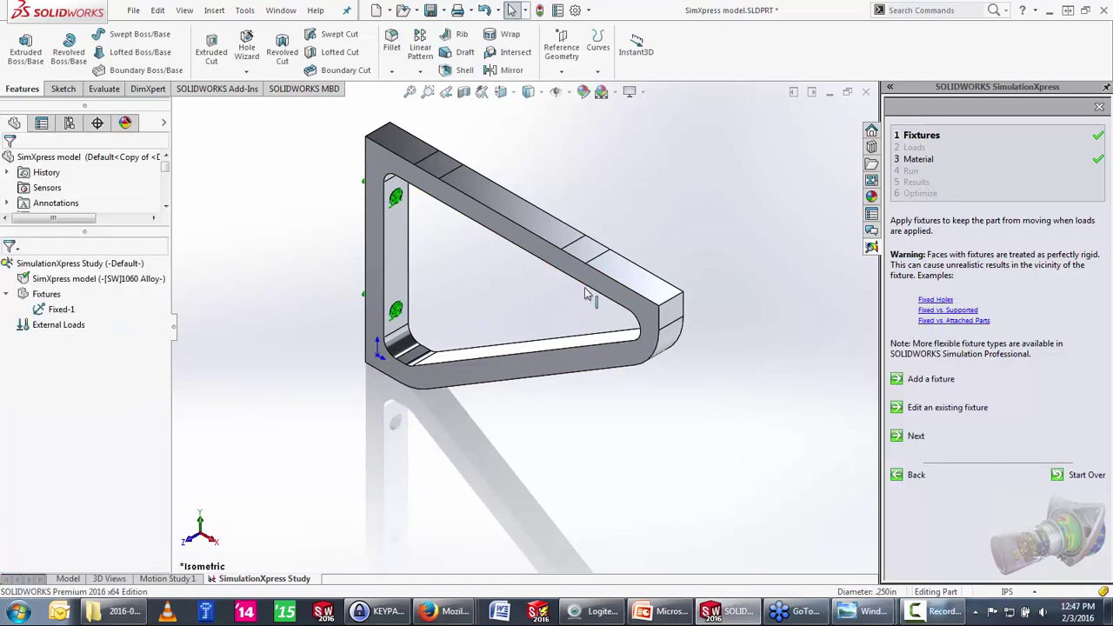
Step: Rename the fixture Fixed-1 to MOUNTED TO WALL
{"action": "double_click", "coordinate": [69, 311]}
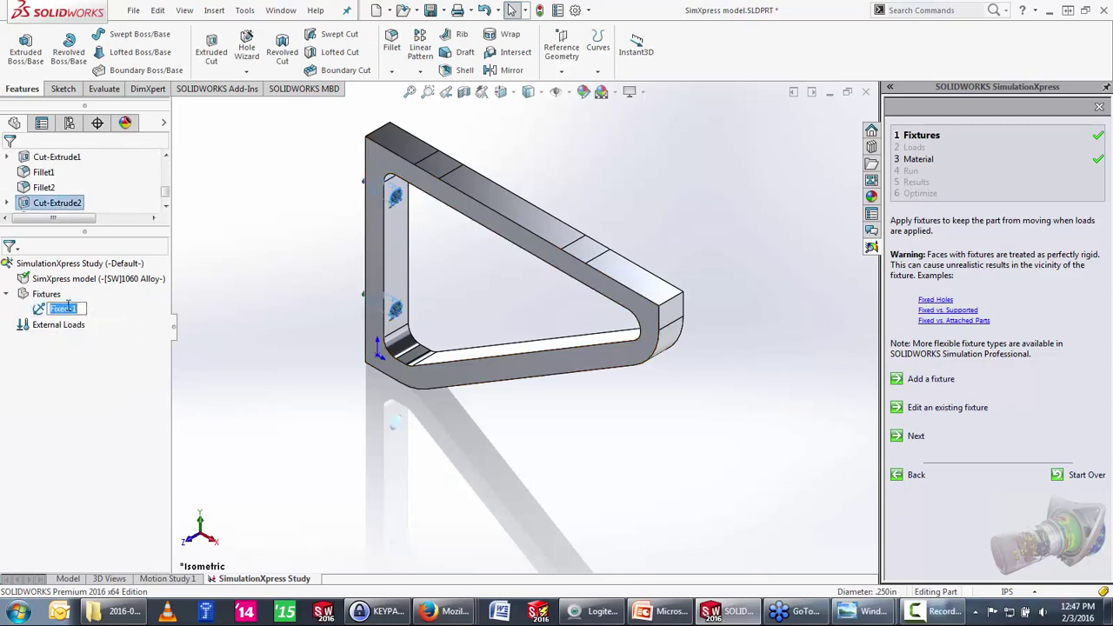
{"action": "type", "text": "MOUNTED"}
{"action": "type", "text": " TO WALL"}
{"action": "key", "text": "Return"}
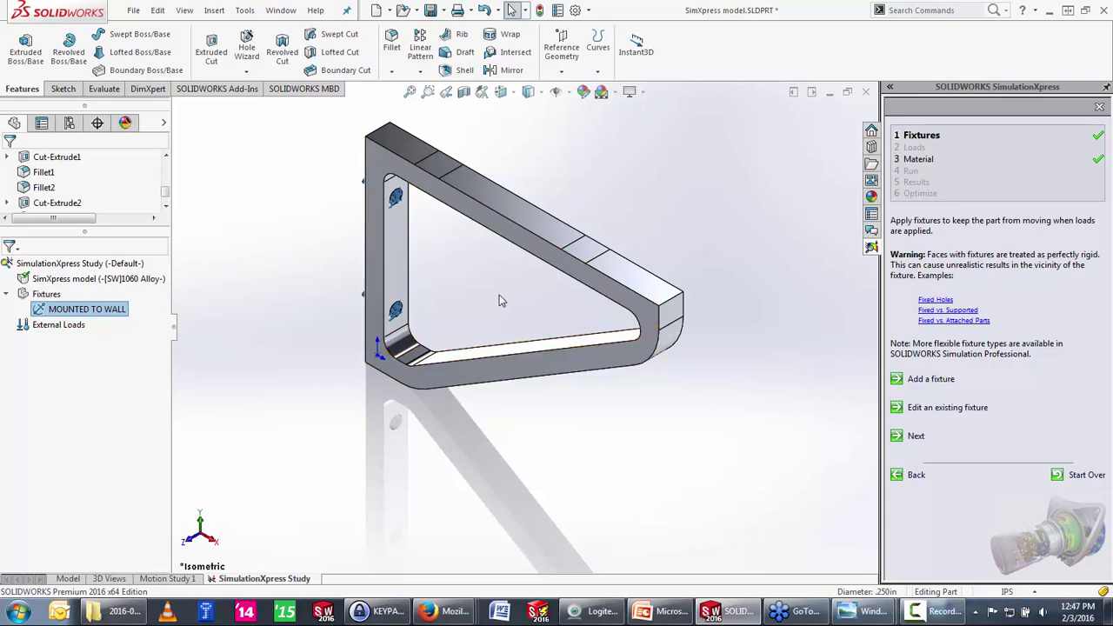
Step: Apply a 200 lbf force to only the small split patch on the bracket's top face
{"action": "left_click", "coordinate": [916, 437]}
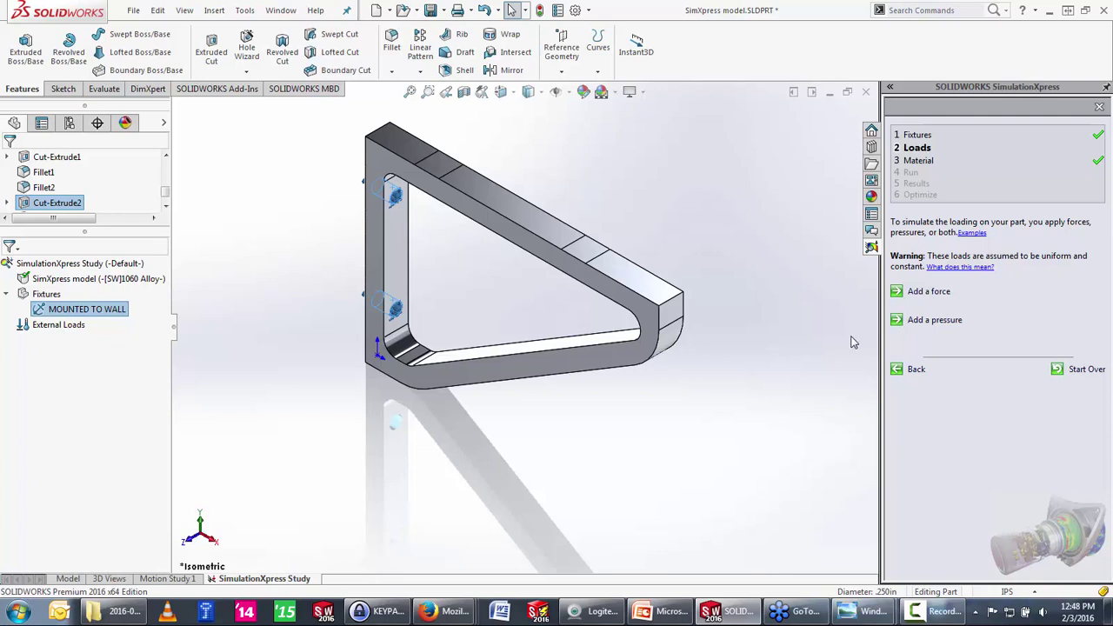
{"action": "left_click", "coordinate": [927, 293]}
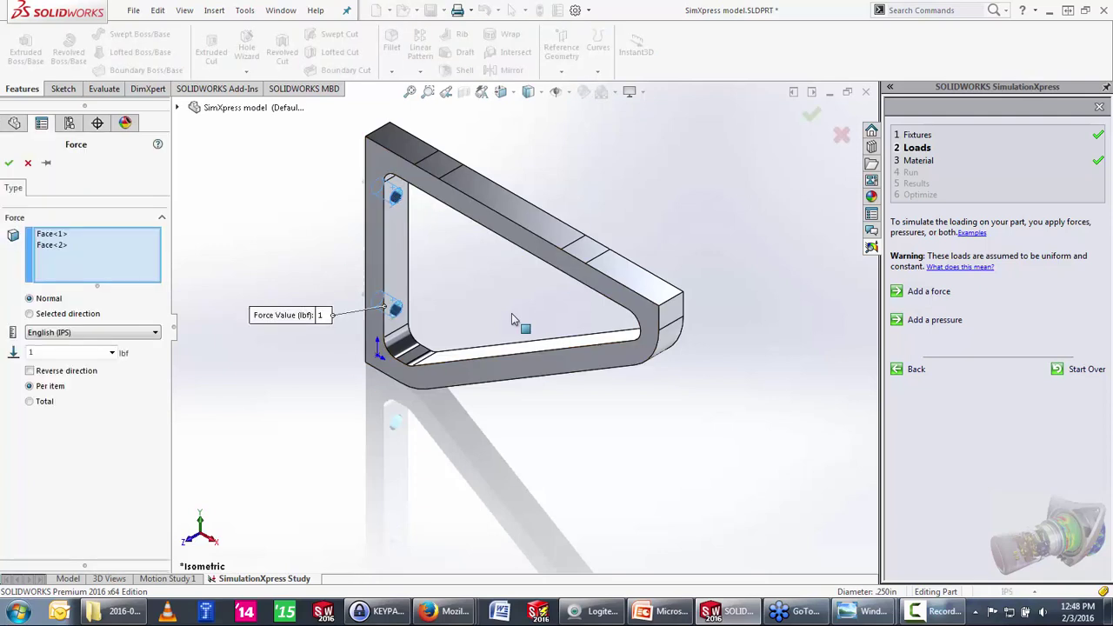
{"action": "left_click", "coordinate": [587, 258]}
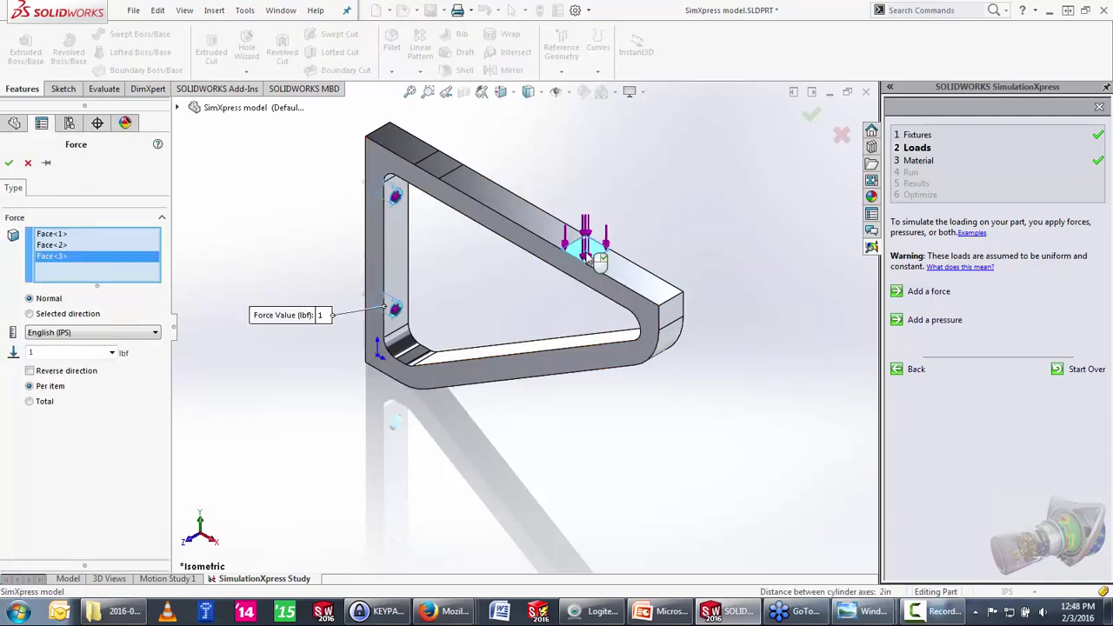
{"action": "left_click_drag", "start_coordinate": [94, 353], "coordinate": [24, 357]}
{"action": "type", "text": "2"}
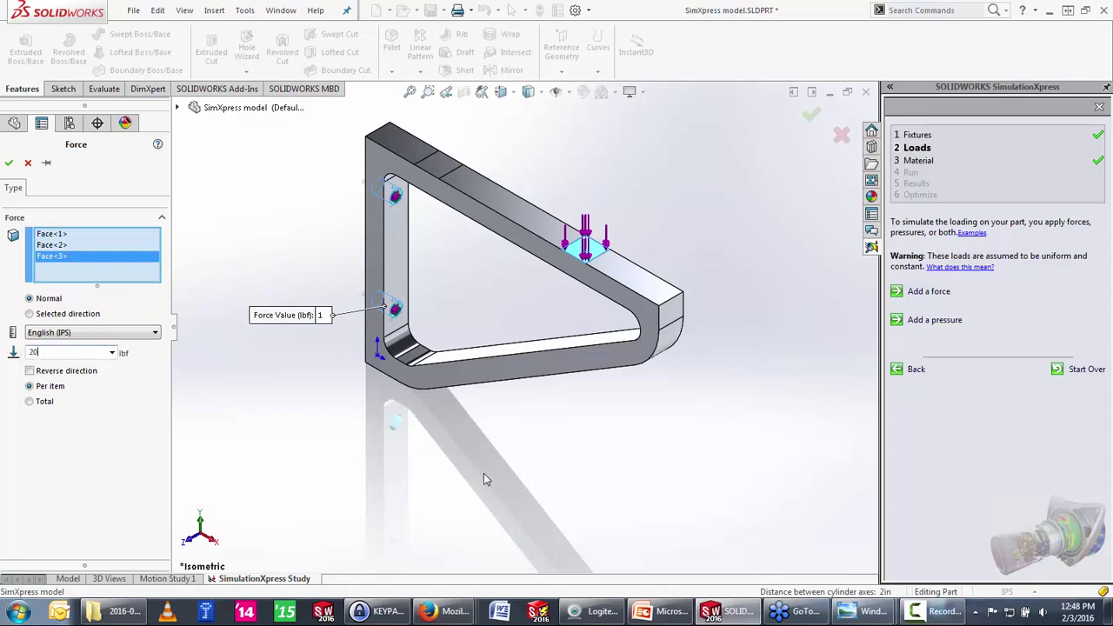
{"action": "type", "text": "0"}
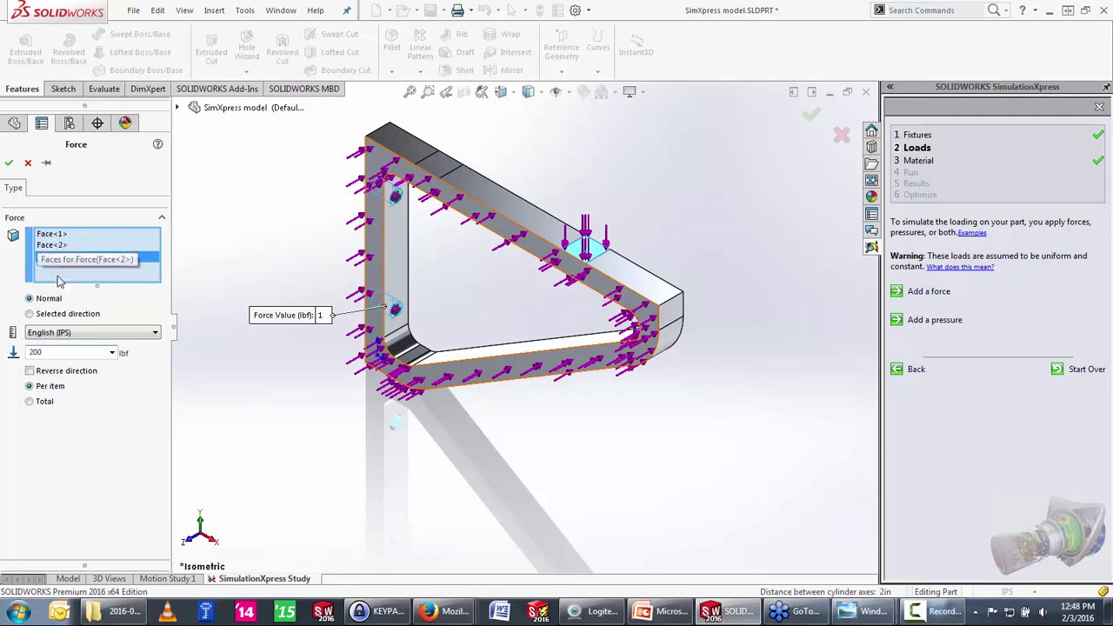
{"action": "right_click", "coordinate": [76, 249]}
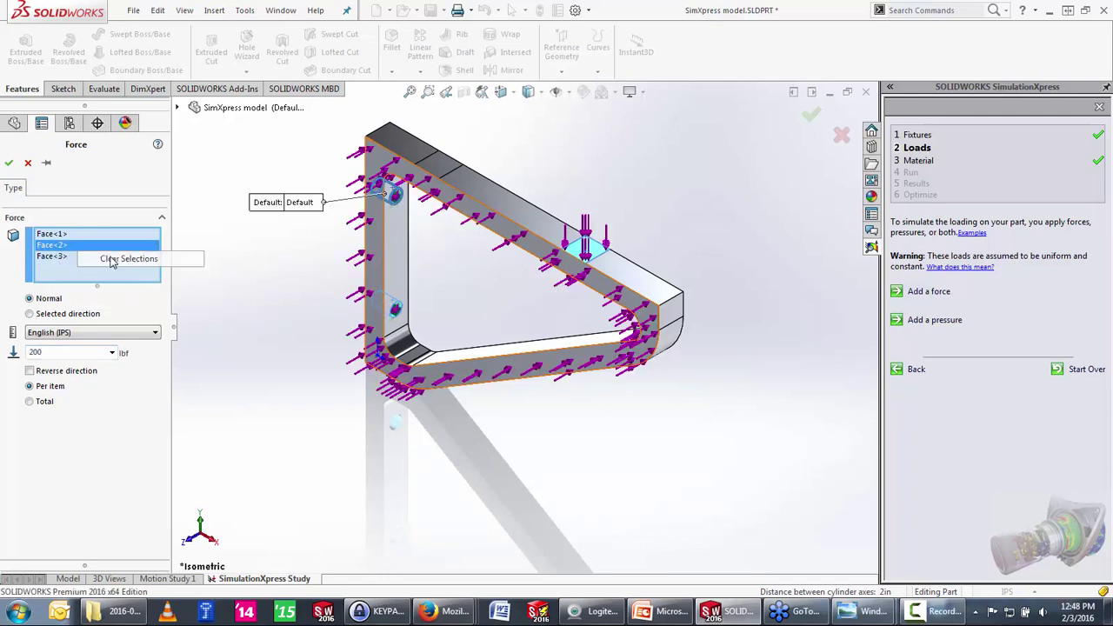
{"action": "left_click", "coordinate": [105, 259]}
{"action": "left_click", "coordinate": [594, 260]}
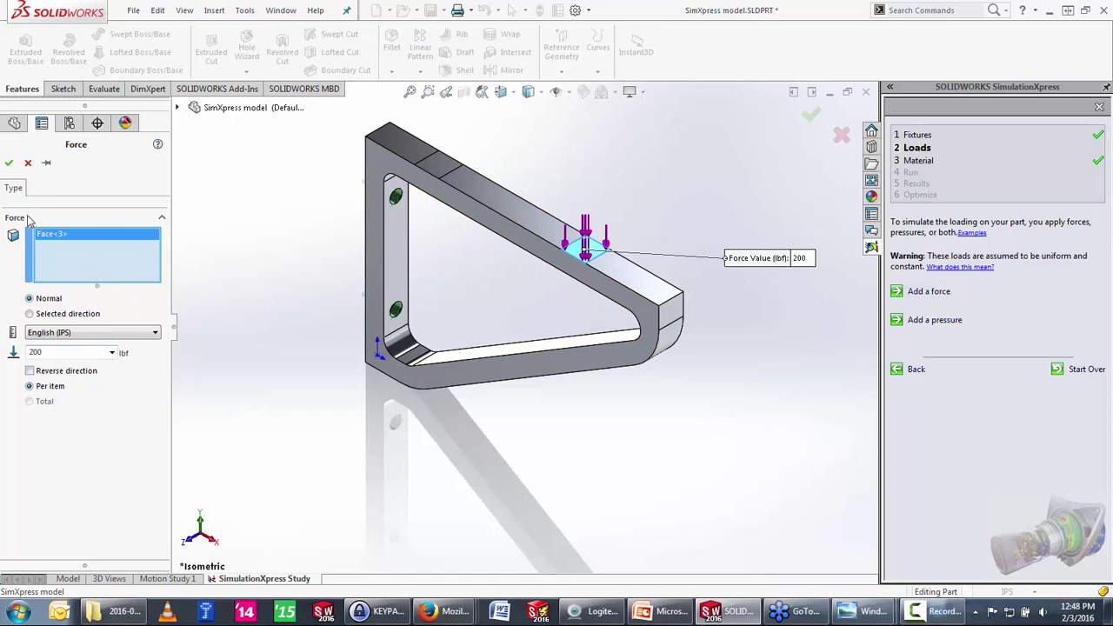
{"action": "left_click", "coordinate": [9, 163]}
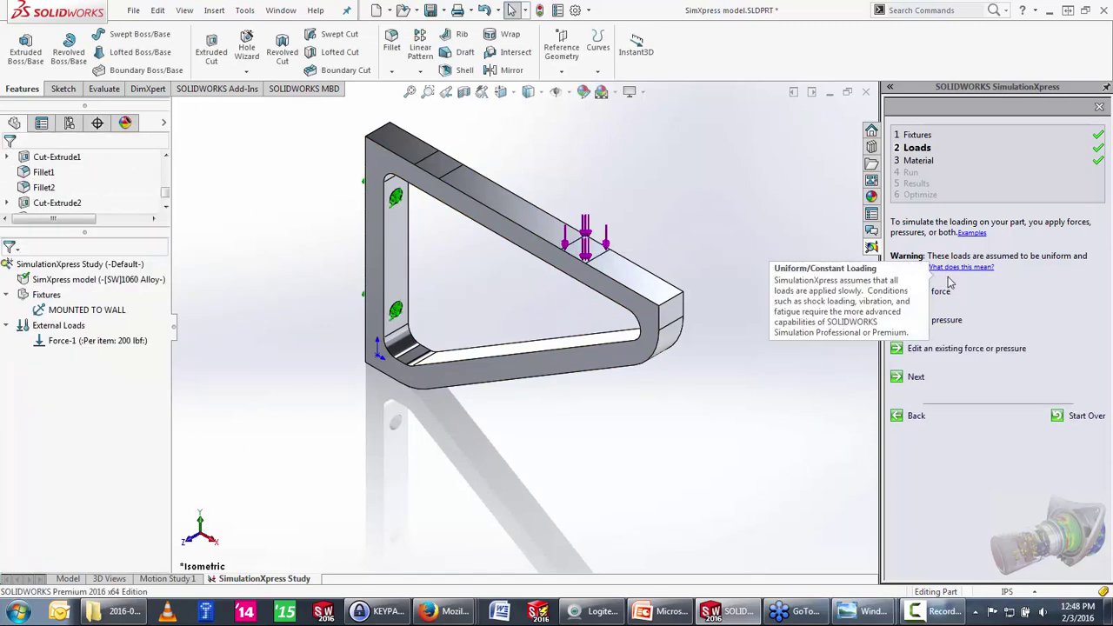
Step: Rename Force-1 to FRONT LOAD
{"action": "left_click", "coordinate": [76, 340]}
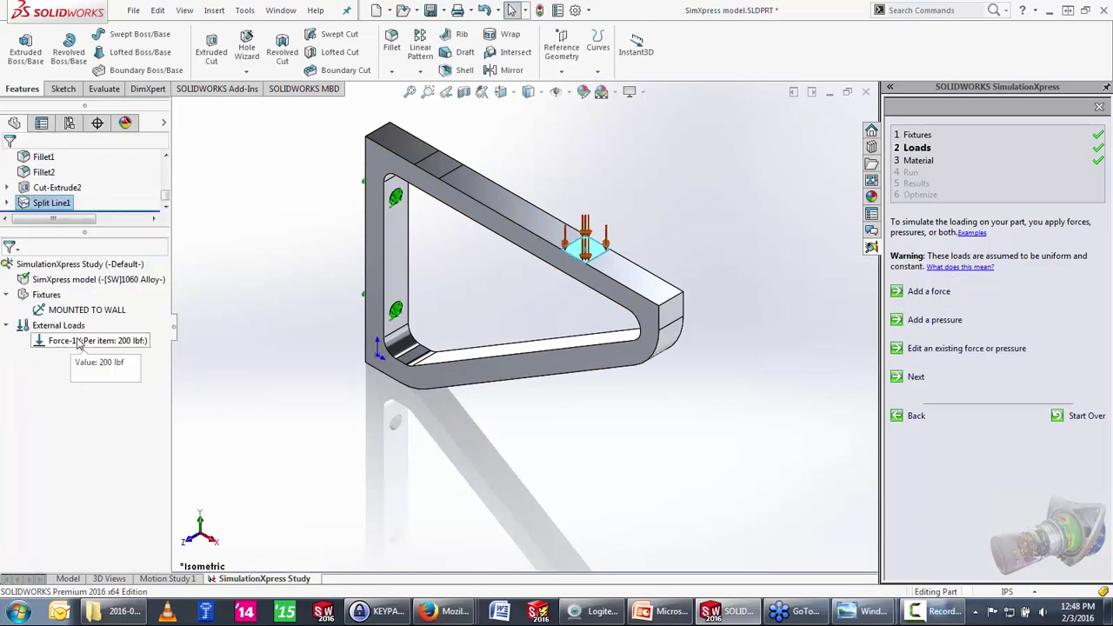
{"action": "left_click", "coordinate": [77, 341]}
{"action": "type", "text": "FRONT LOAD"}
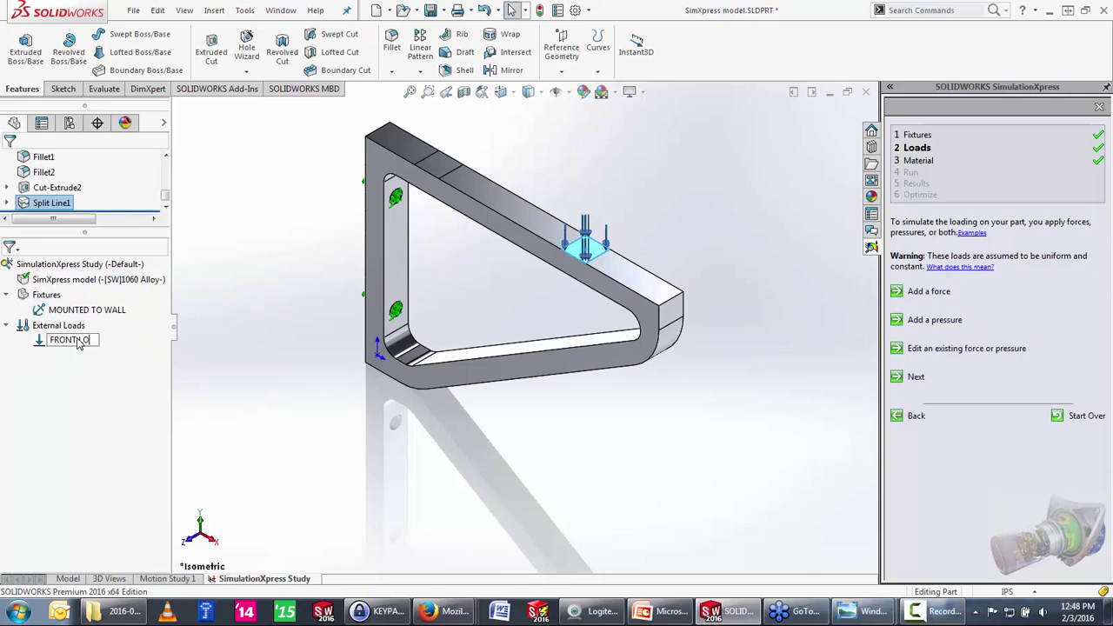
{"action": "key", "text": "Return"}
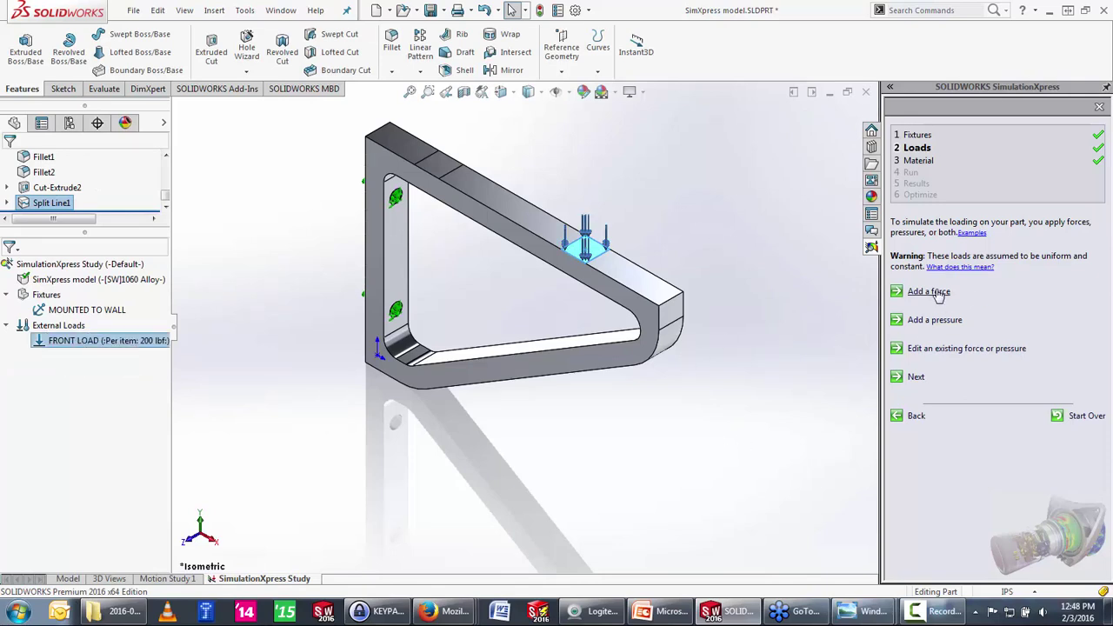
Step: Add Force-2 of 150 lbf per item on only the top face near the wall plate
{"action": "left_click", "coordinate": [929, 292]}
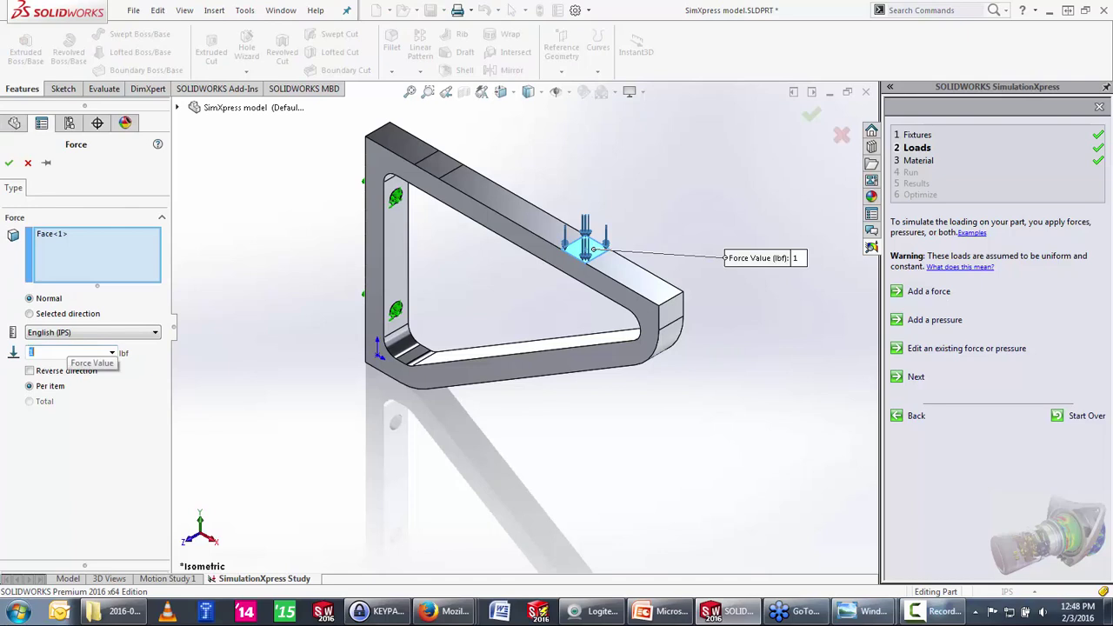
{"action": "double_click", "coordinate": [71, 351]}
{"action": "type", "text": "50"}
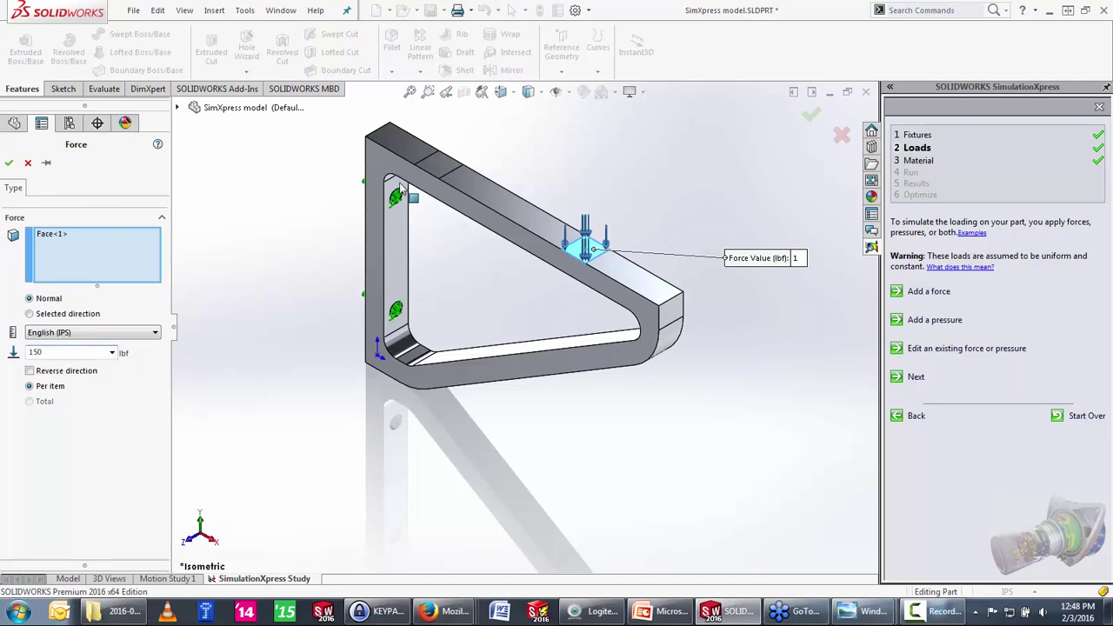
{"action": "left_click", "coordinate": [422, 176]}
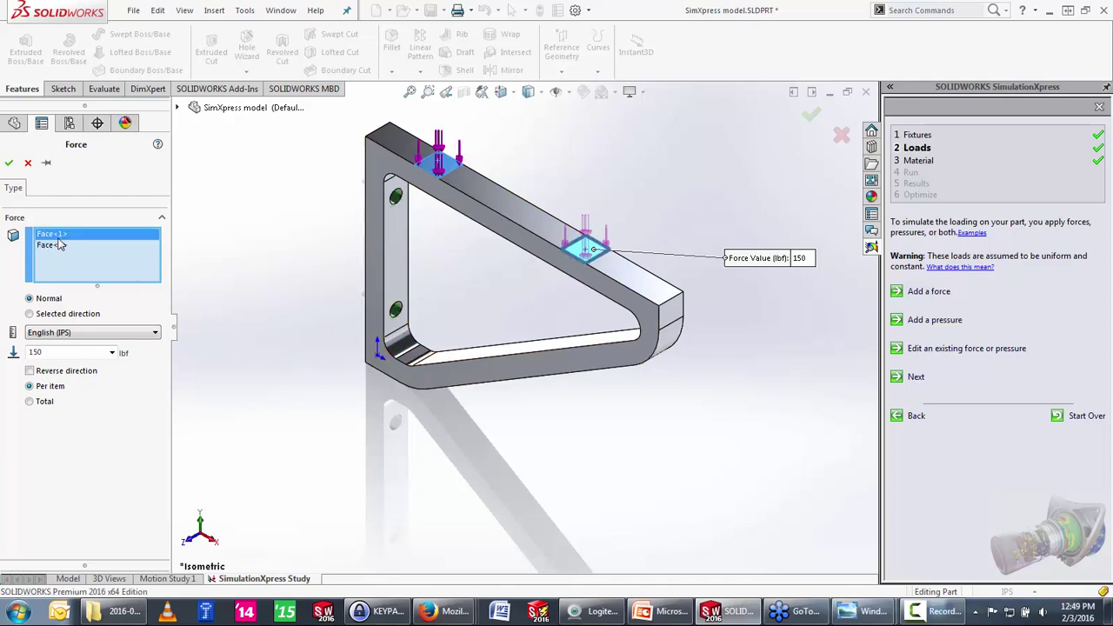
{"action": "key", "text": "Delete"}
{"action": "left_click", "coordinate": [396, 198]}
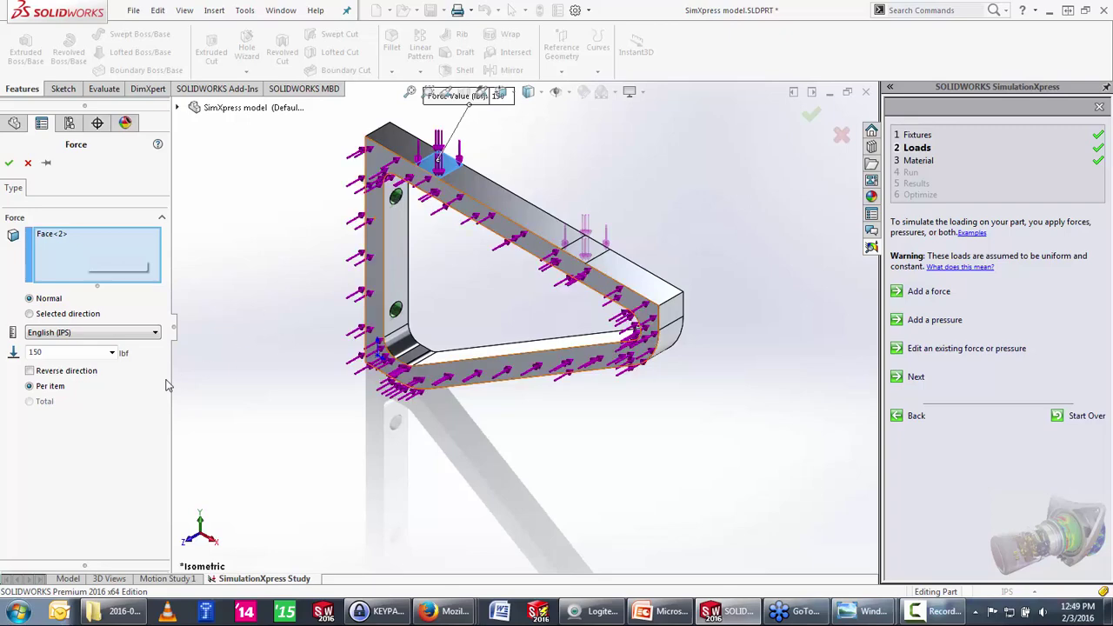
{"action": "left_click", "coordinate": [387, 287]}
{"action": "left_click", "coordinate": [586, 254]}
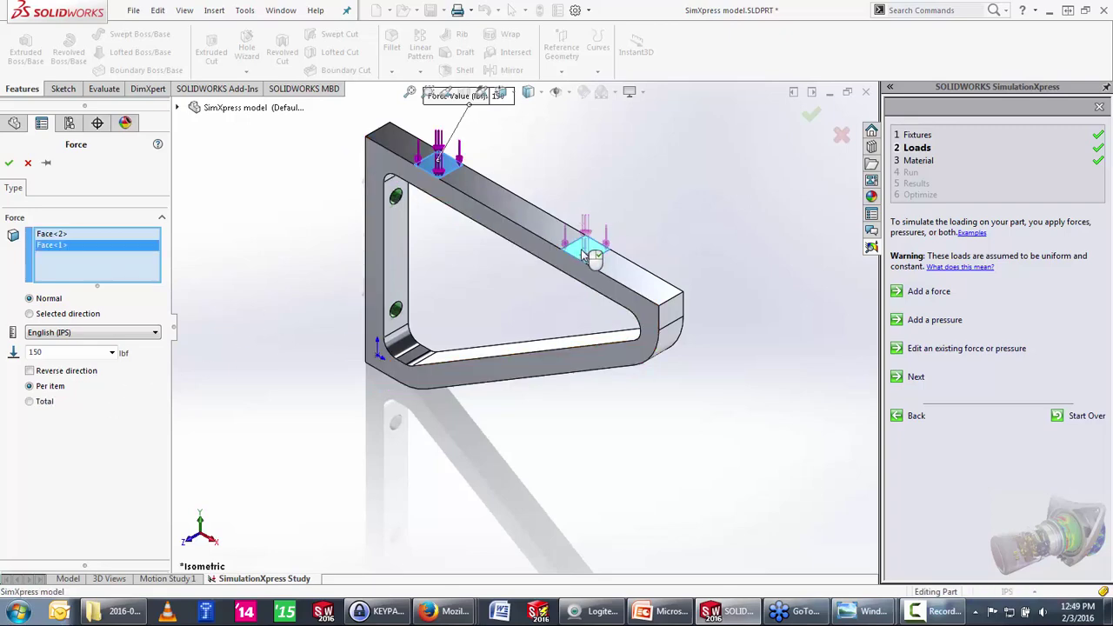
{"action": "left_click", "coordinate": [31, 403]}
{"action": "left_click", "coordinate": [31, 386]}
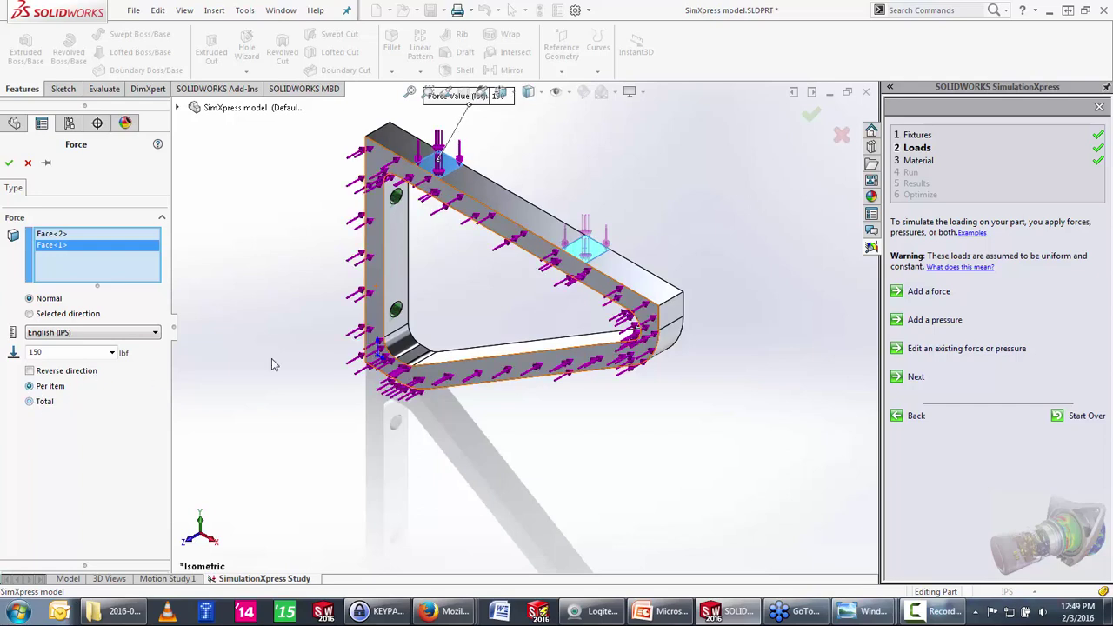
{"action": "left_click", "coordinate": [590, 254]}
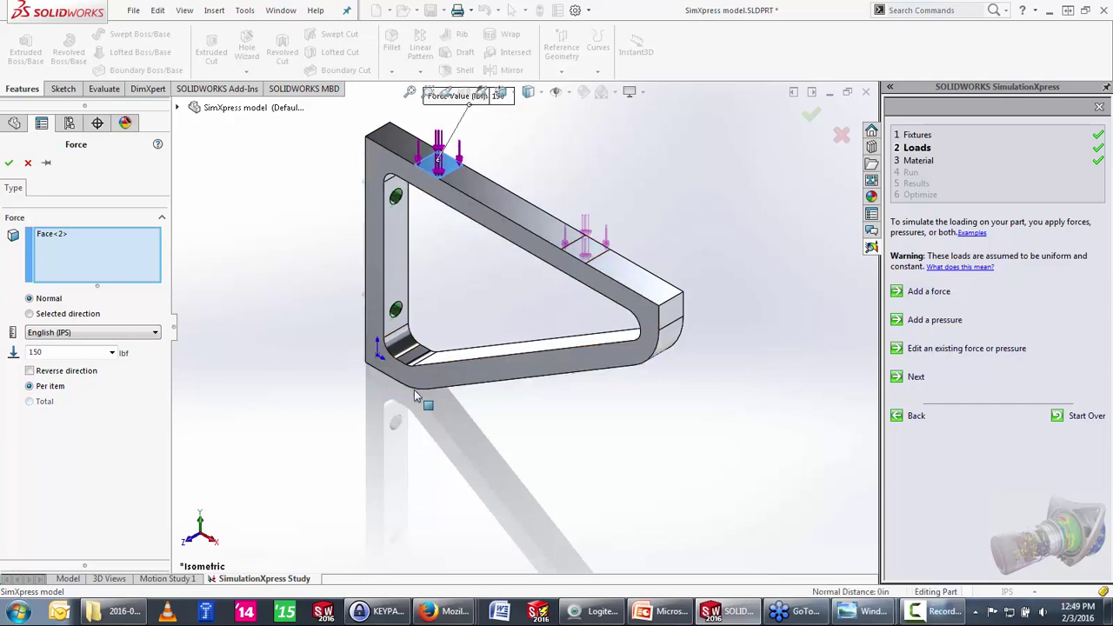
{"action": "left_click", "coordinate": [9, 164]}
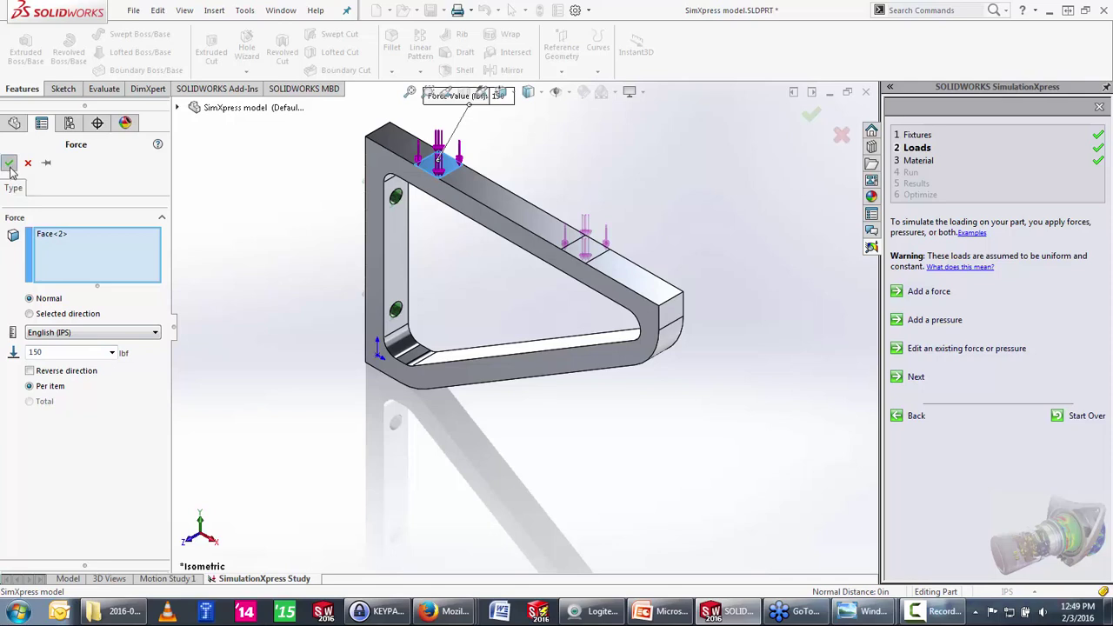
Step: Advance to the Material step and open the material dialog for 1060 Alloy
{"action": "left_click", "coordinate": [916, 376]}
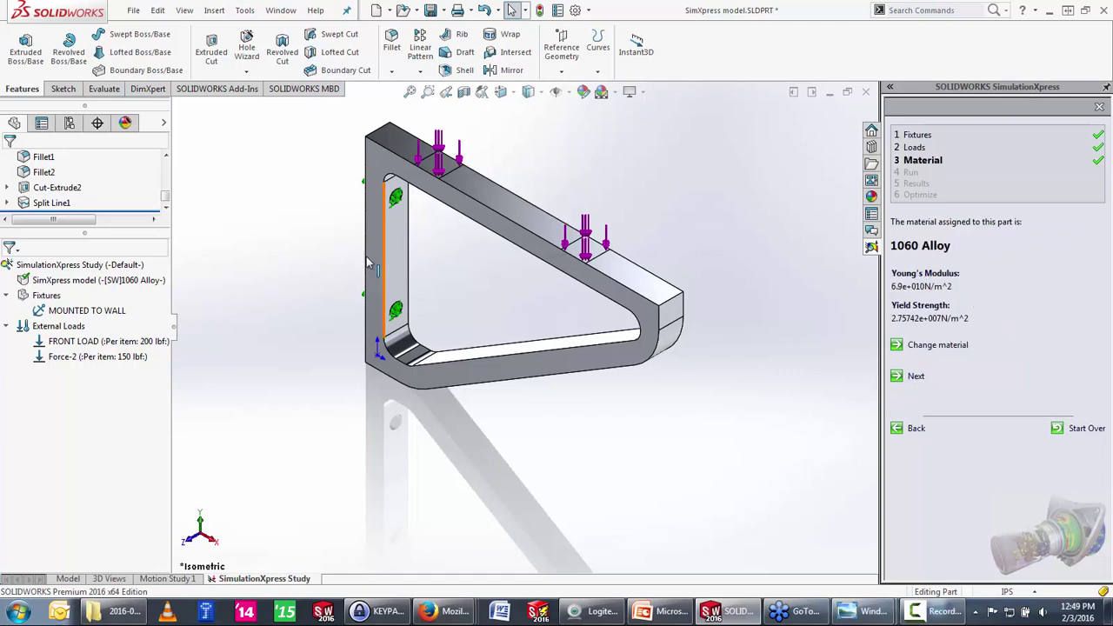
{"action": "left_click_drag", "start_coordinate": [165, 197], "coordinate": [163, 161]}
{"action": "left_click", "coordinate": [165, 207]}
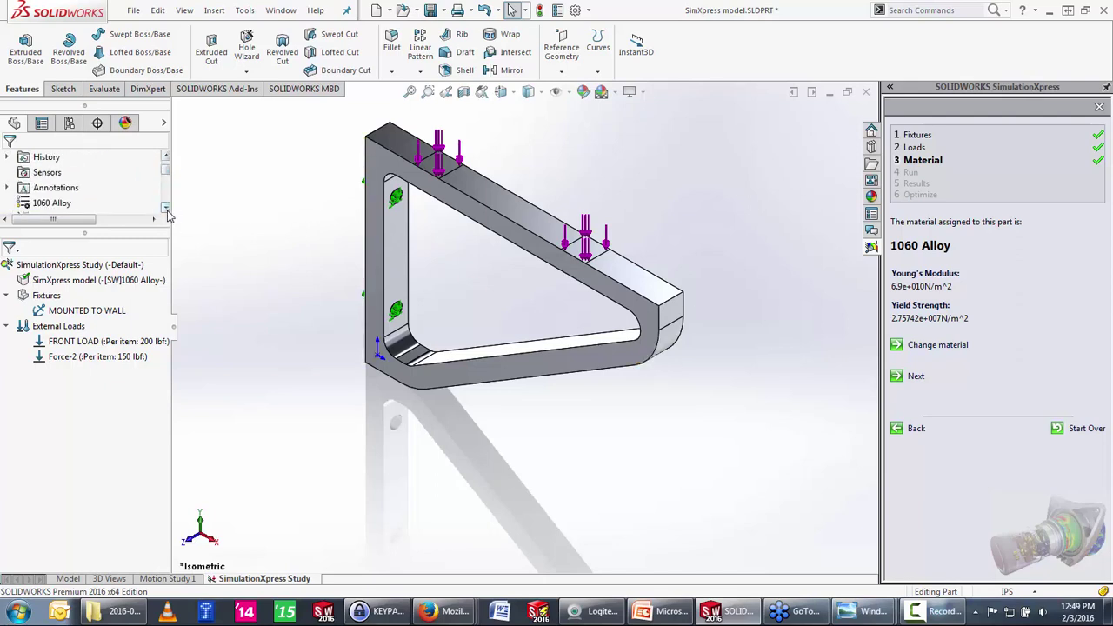
{"action": "double_click", "coordinate": [165, 207]}
{"action": "right_click", "coordinate": [39, 173]}
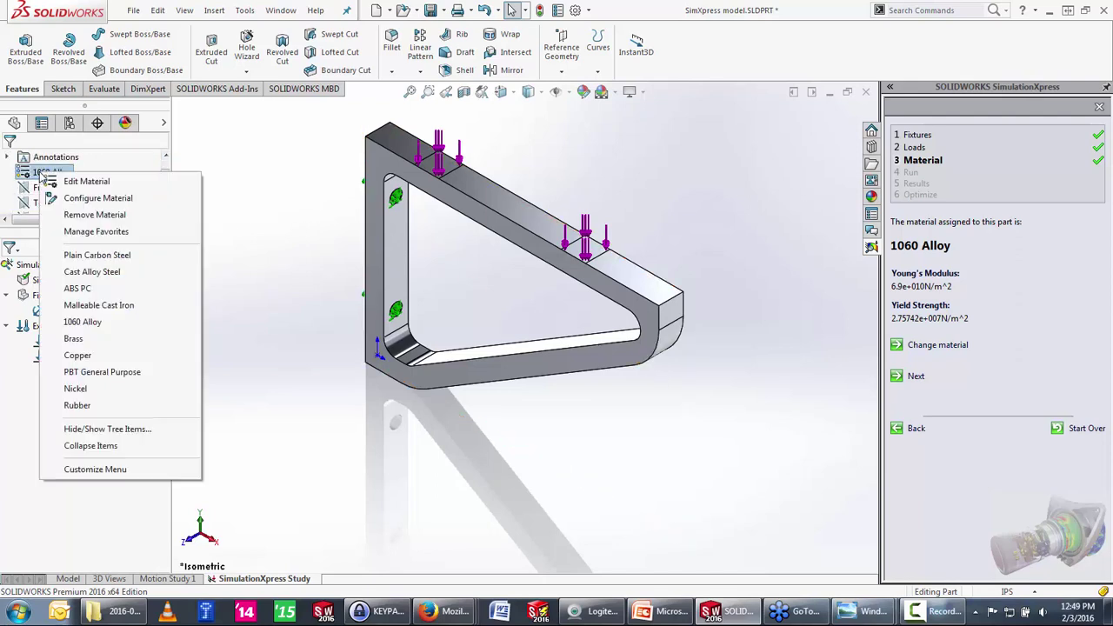
{"action": "left_click", "coordinate": [90, 180]}
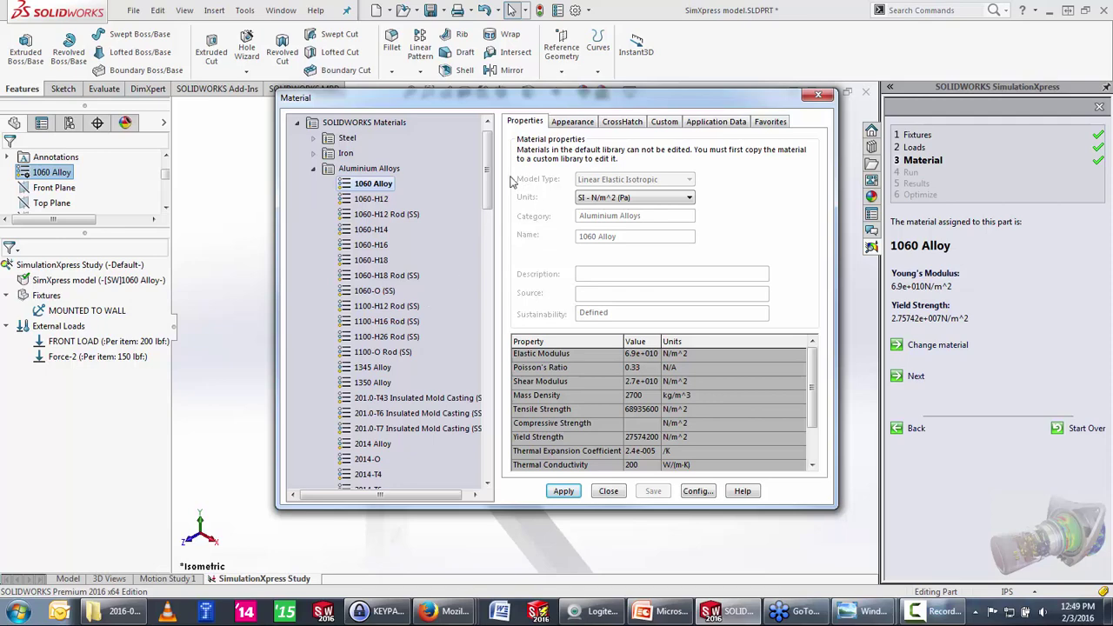
Step: Inspect the Custom Plastic properties under Custom Materials, then close without applying
{"action": "left_click_drag", "start_coordinate": [487, 191], "coordinate": [393, 465]}
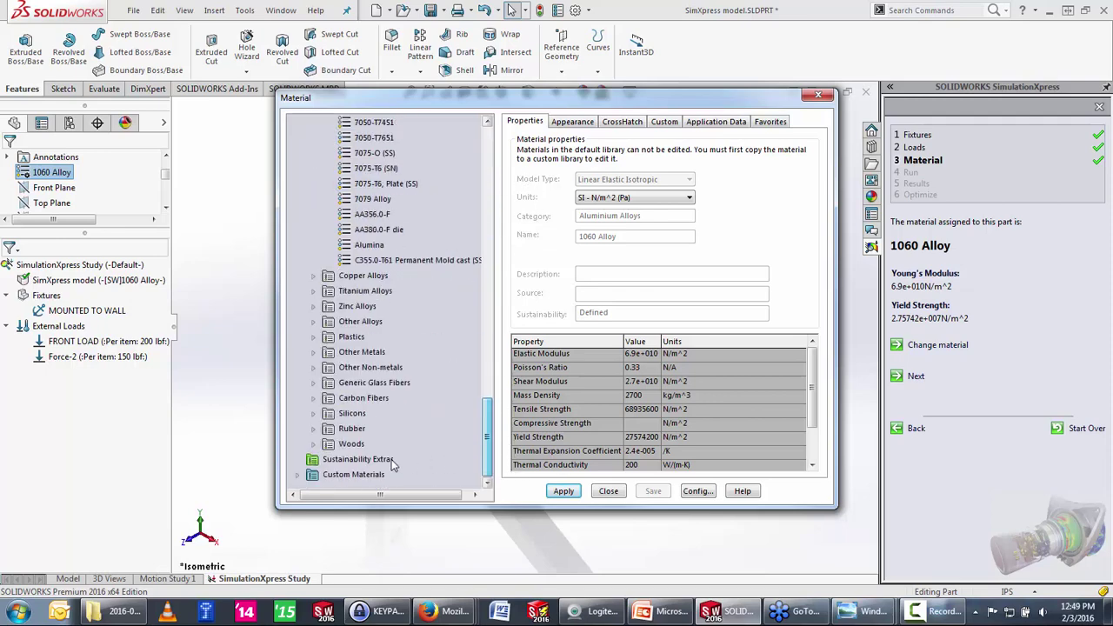
{"action": "left_click", "coordinate": [297, 473]}
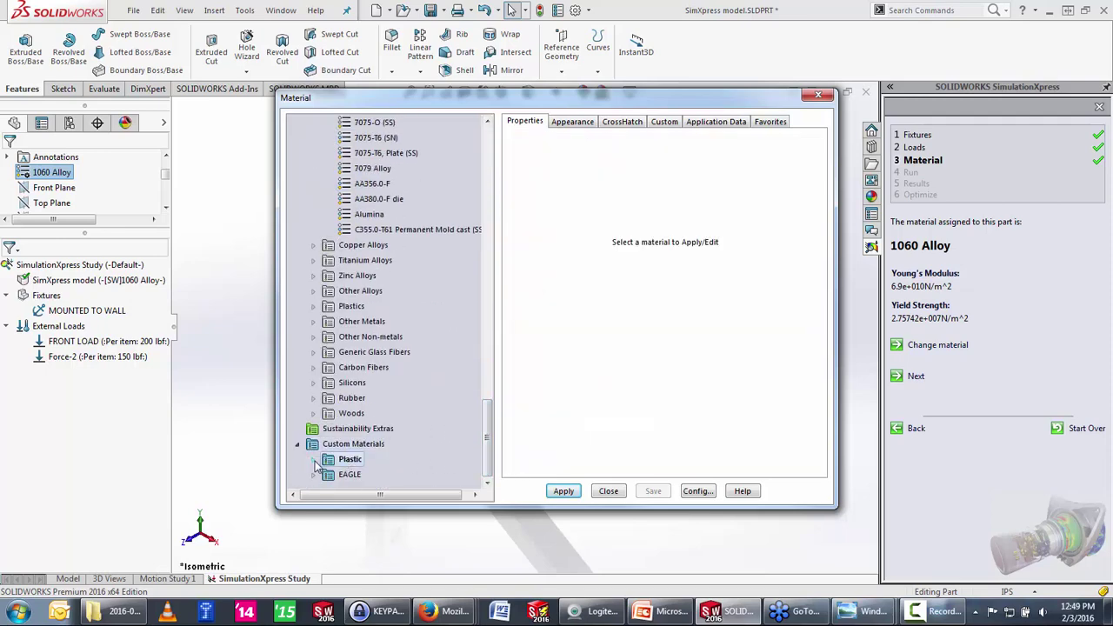
{"action": "left_click", "coordinate": [314, 459]}
{"action": "left_click", "coordinate": [378, 474]}
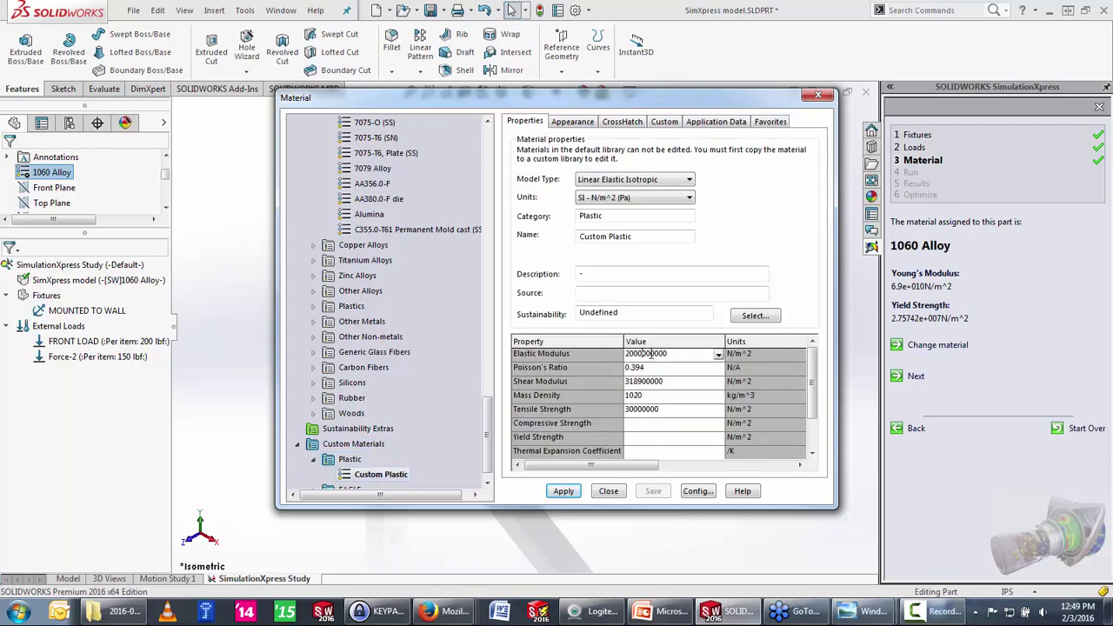
{"action": "left_click", "coordinate": [652, 381]}
{"action": "left_click", "coordinate": [608, 491]}
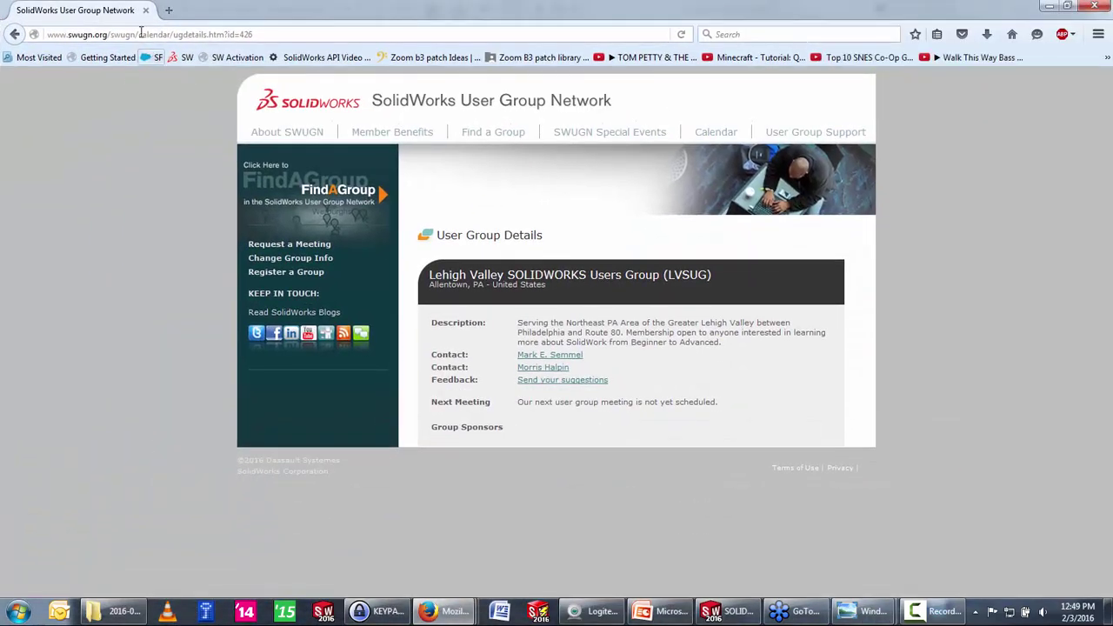
{"action": "left_click", "coordinate": [140, 33]}
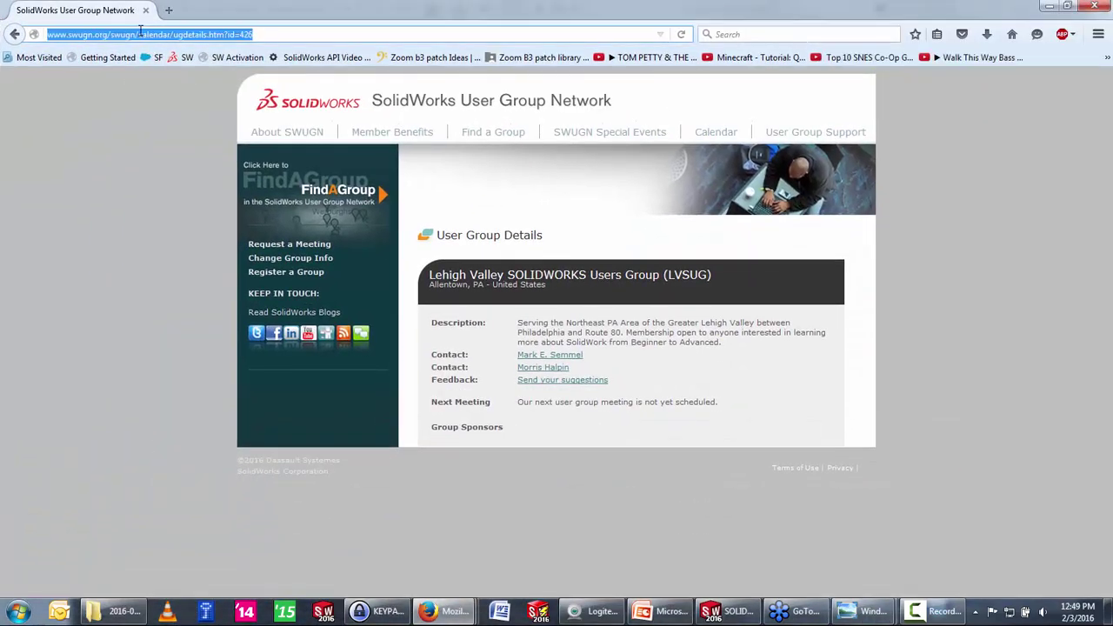
{"action": "type", "text": "www.mat"}
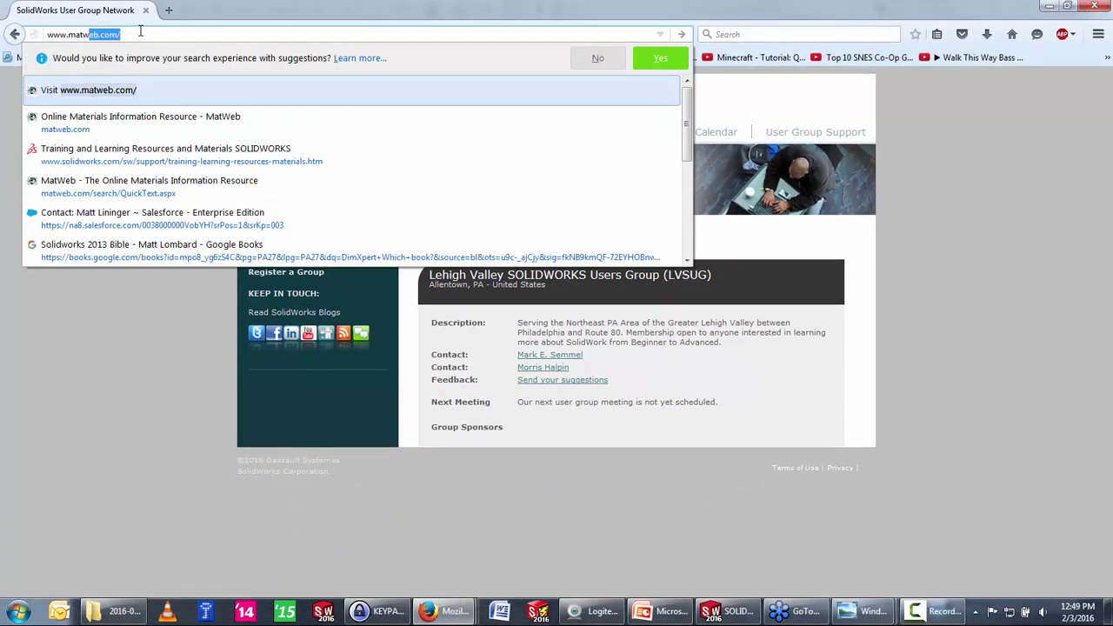
{"action": "type", "text": "web.co"}
{"action": "key", "text": "Return"}
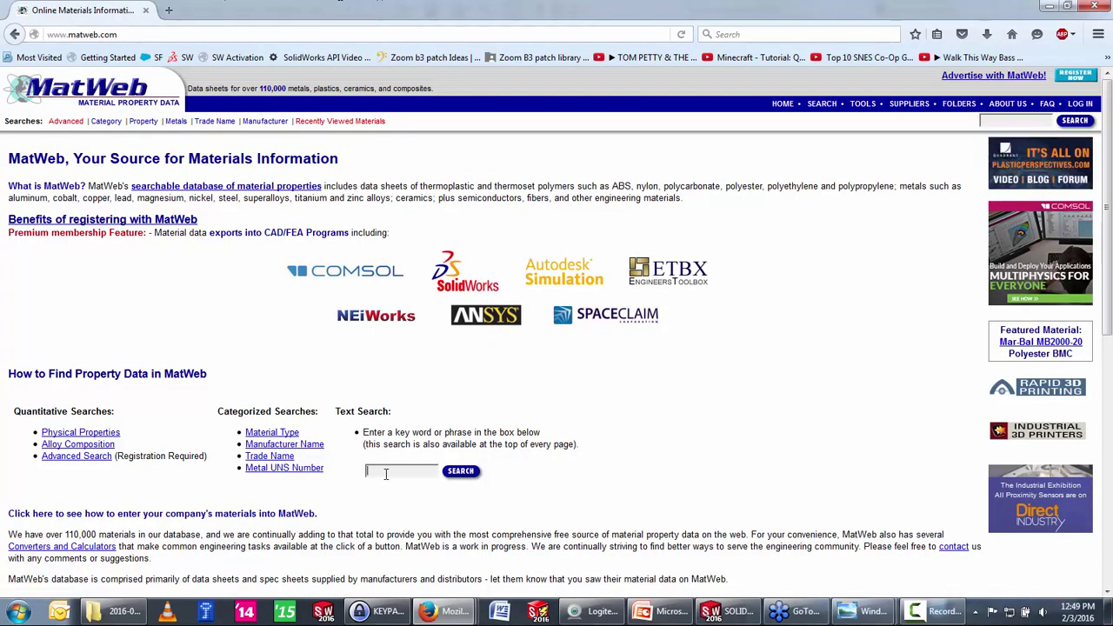
{"action": "type", "text": "1060"}
{"action": "key", "text": "Down"}
{"action": "key", "text": "Down"}
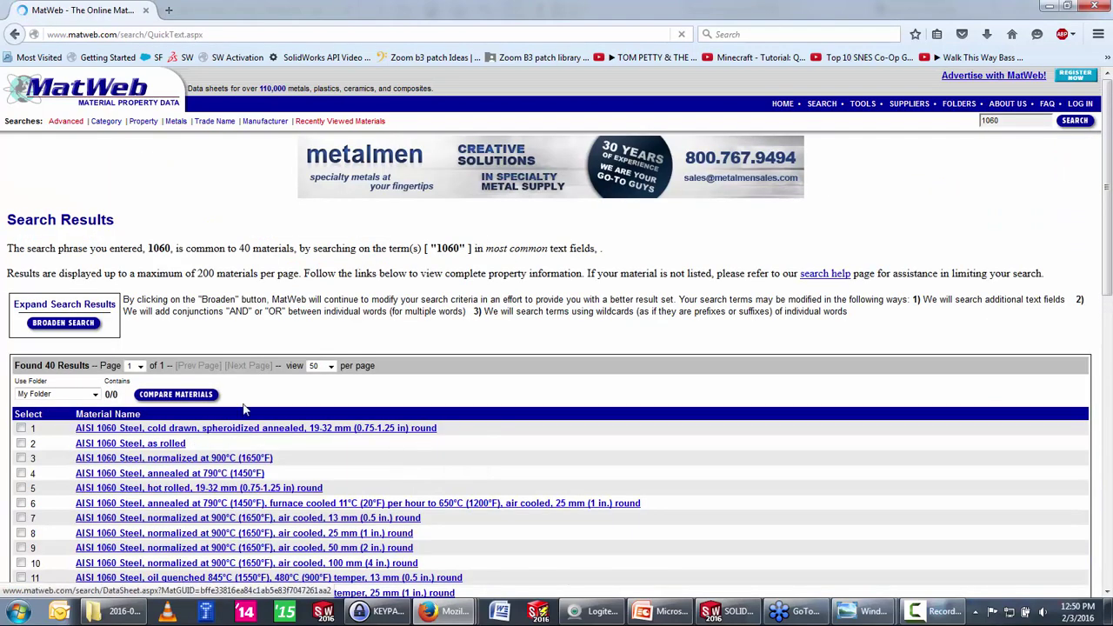
Step: Open the Aluminum 1060-H16 datasheet, then minimize Firefox
{"action": "scroll", "coordinate": [241, 415], "scroll_direction": "down", "scroll_amount": 2}
{"action": "scroll", "coordinate": [240, 421], "scroll_direction": "down", "scroll_amount": 1}
{"action": "scroll", "coordinate": [236, 443], "scroll_direction": "down", "scroll_amount": 2}
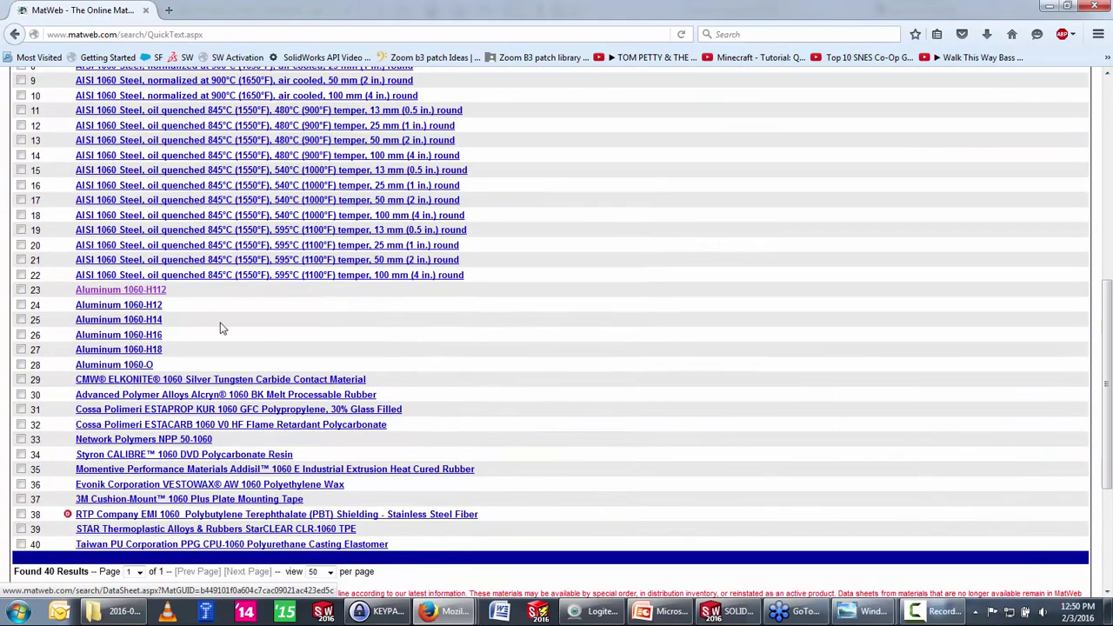
{"action": "left_click", "coordinate": [103, 336]}
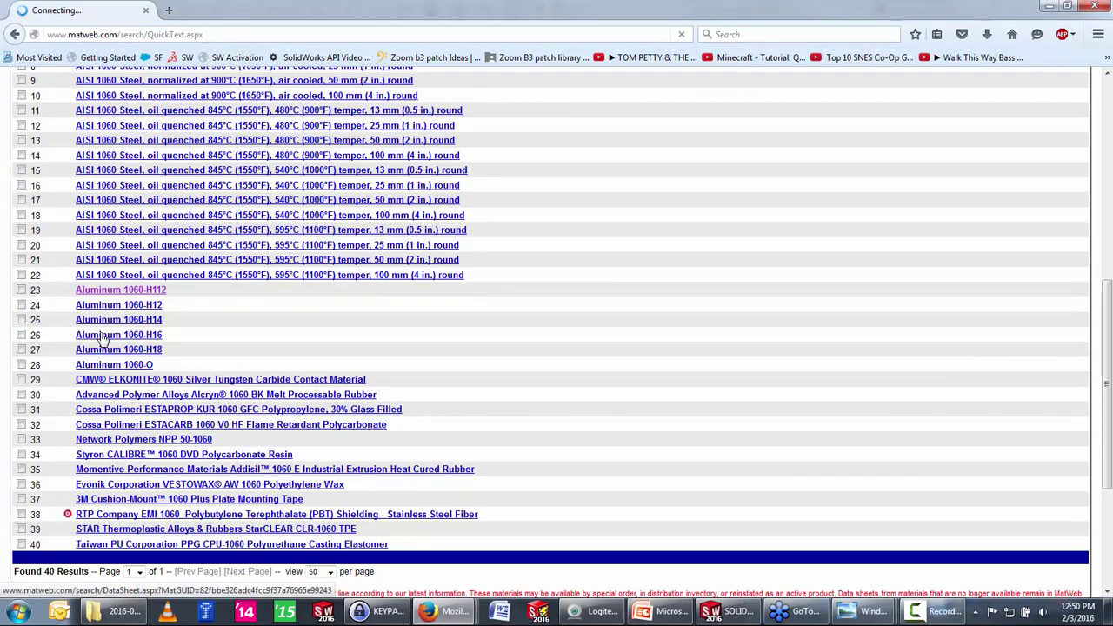
{"action": "scroll", "coordinate": [497, 393], "scroll_direction": "down", "scroll_amount": 3}
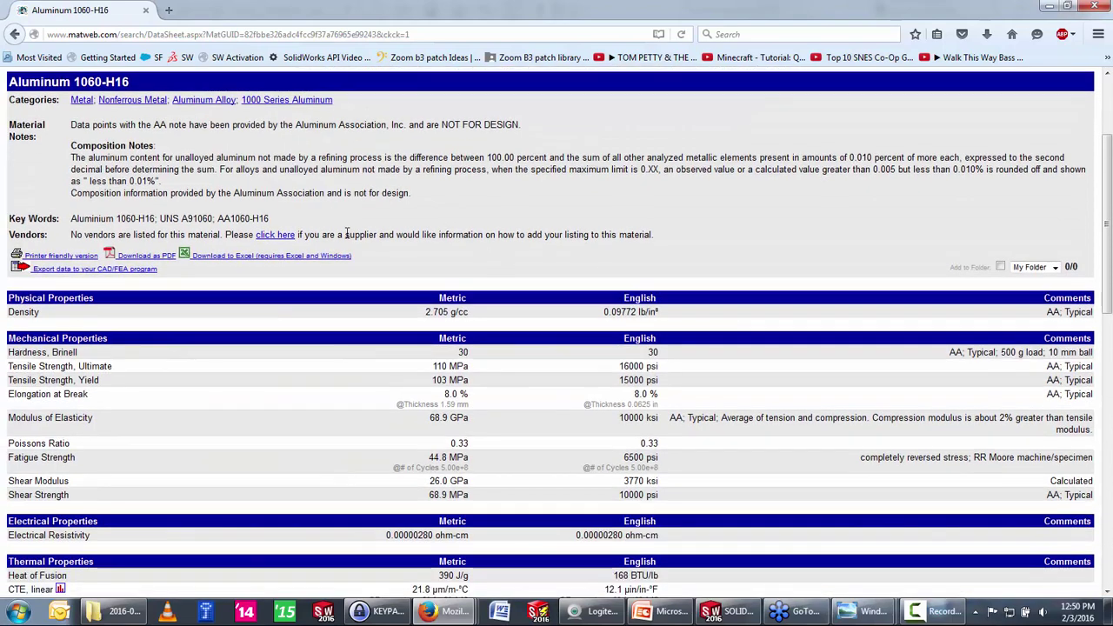
{"action": "left_click", "coordinate": [1046, 7]}
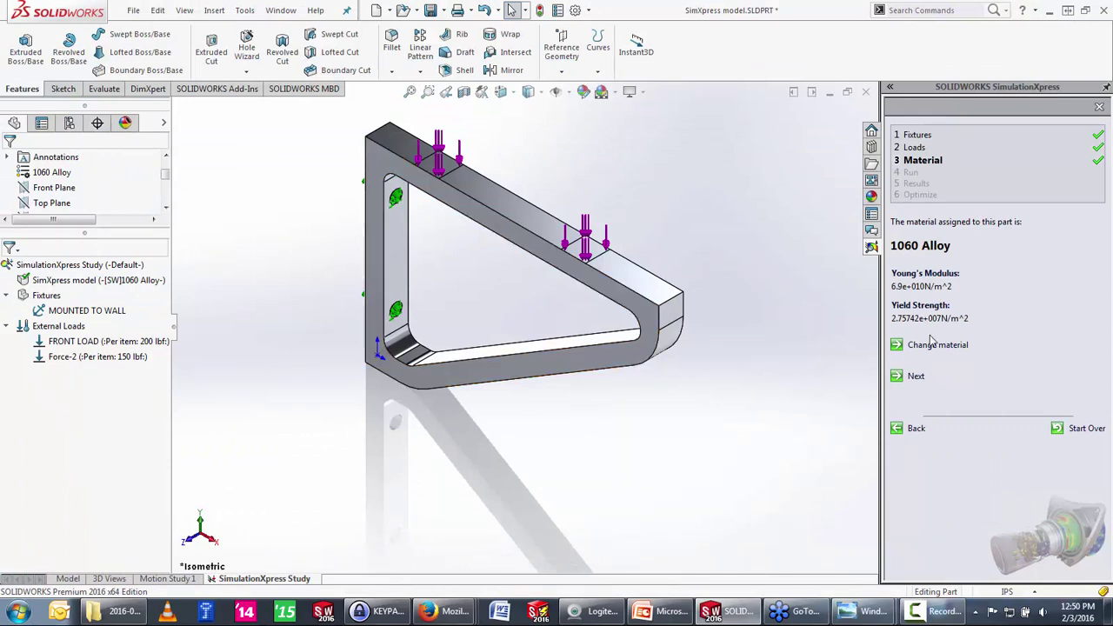
Step: Mesh the bracket with 0.125in element size and 0.00625in tolerance via Change mesh density
{"action": "left_click", "coordinate": [916, 377]}
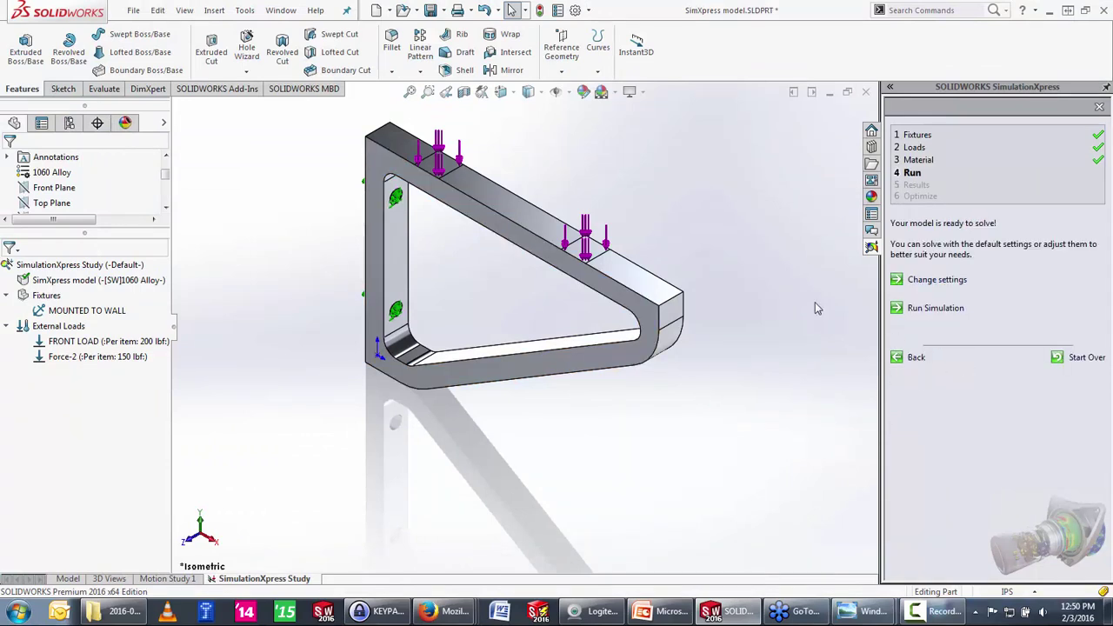
{"action": "left_click", "coordinate": [936, 282]}
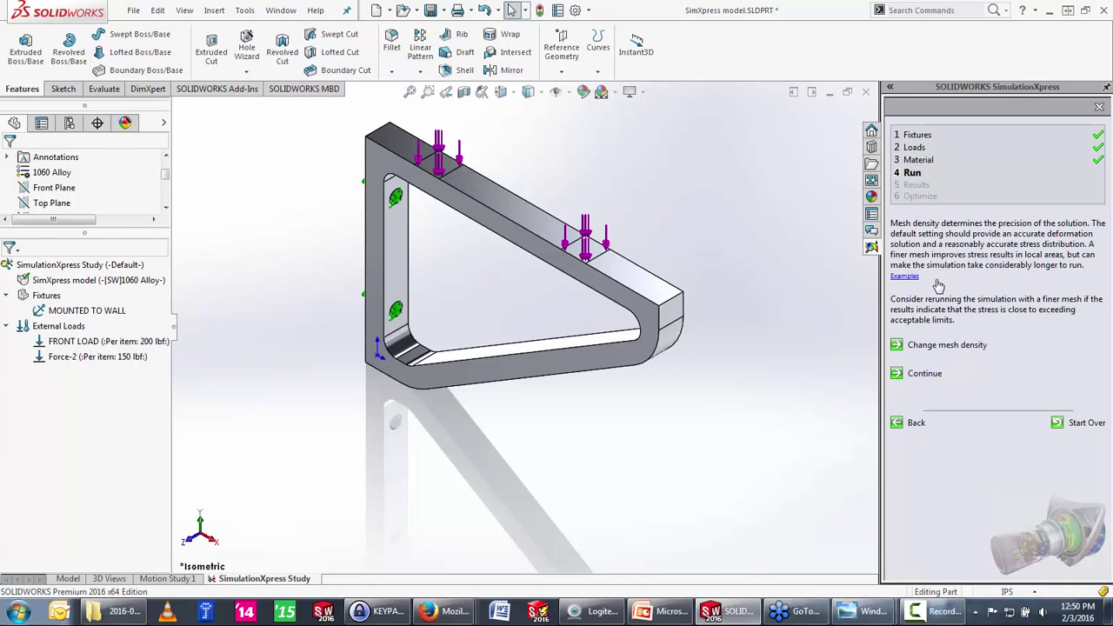
{"action": "left_click", "coordinate": [946, 346]}
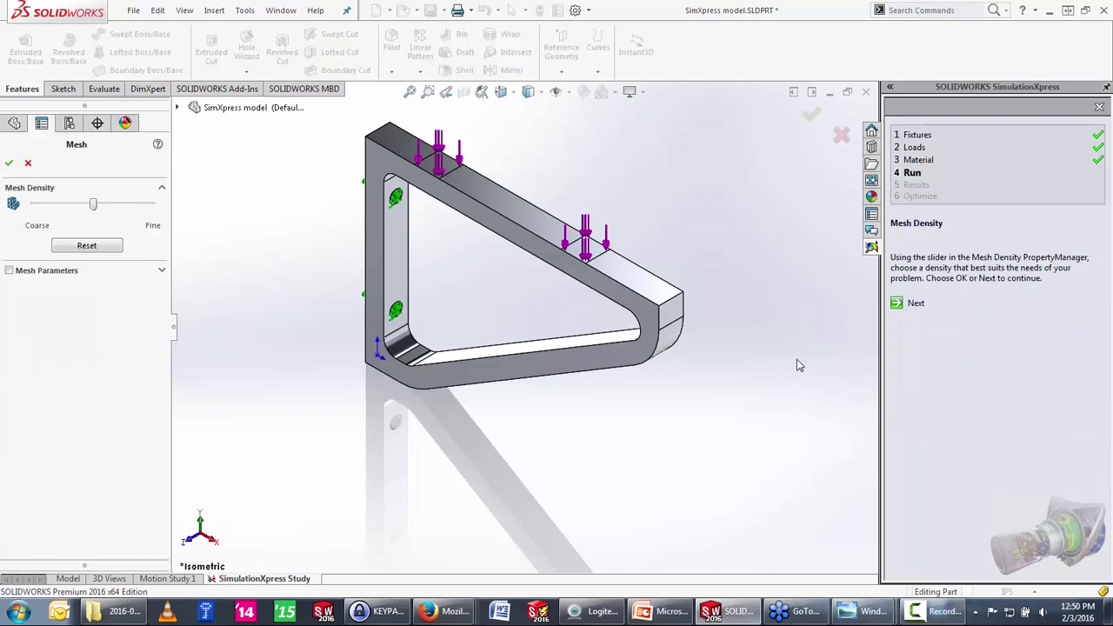
{"action": "left_click", "coordinate": [11, 271]}
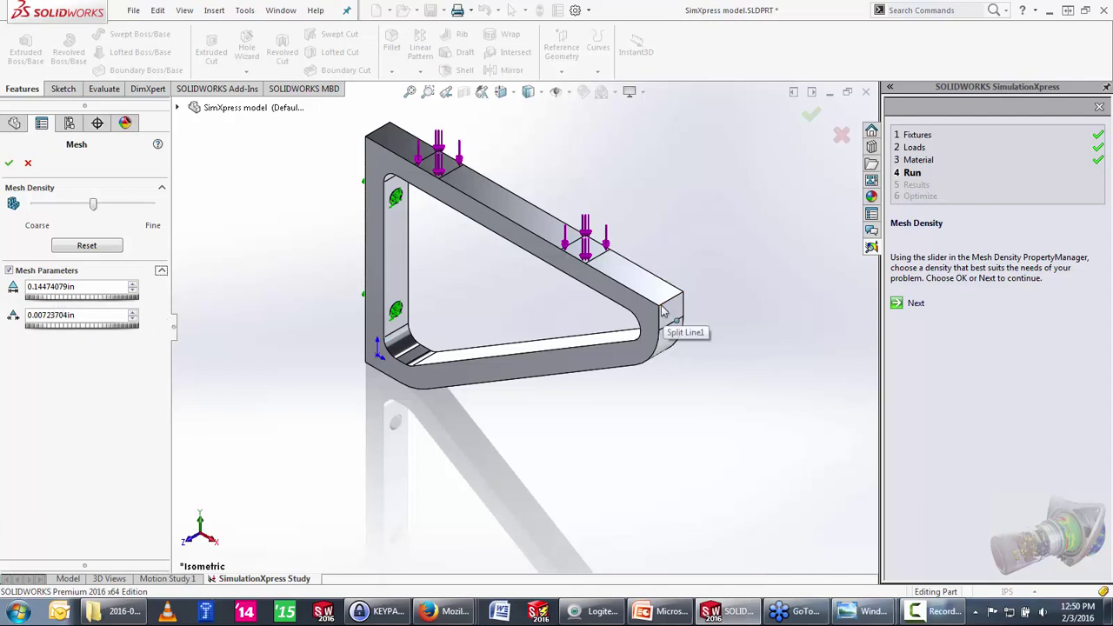
{"action": "left_click", "coordinate": [666, 311]}
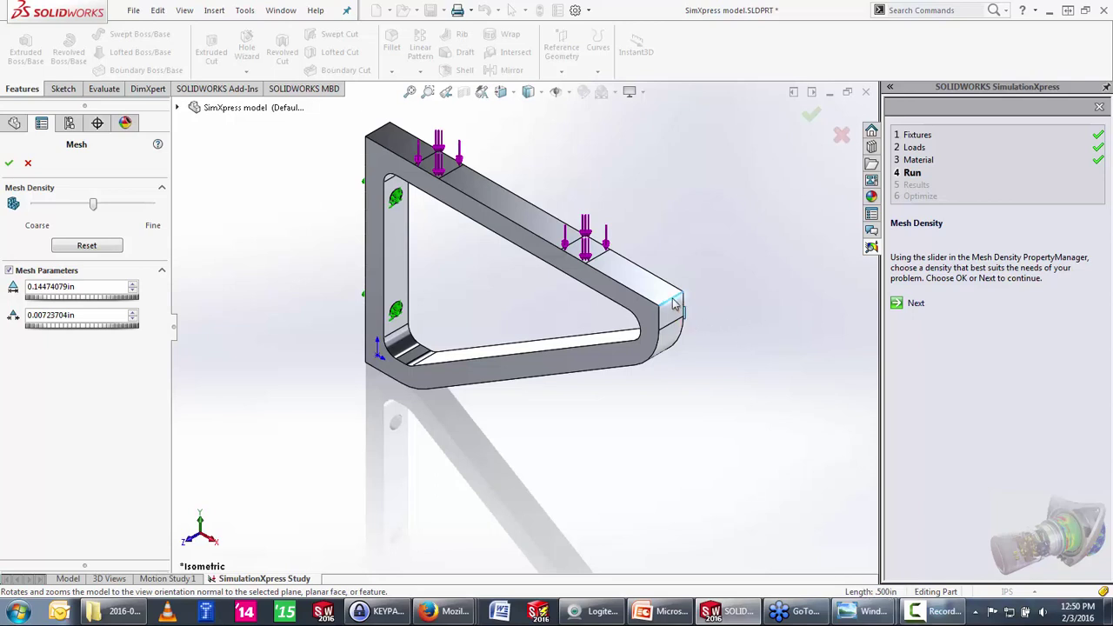
{"action": "left_click", "coordinate": [914, 611]}
{"action": "double_click", "coordinate": [89, 289]}
{"action": "type", "text": ".125"}
{"action": "left_click", "coordinate": [75, 318]}
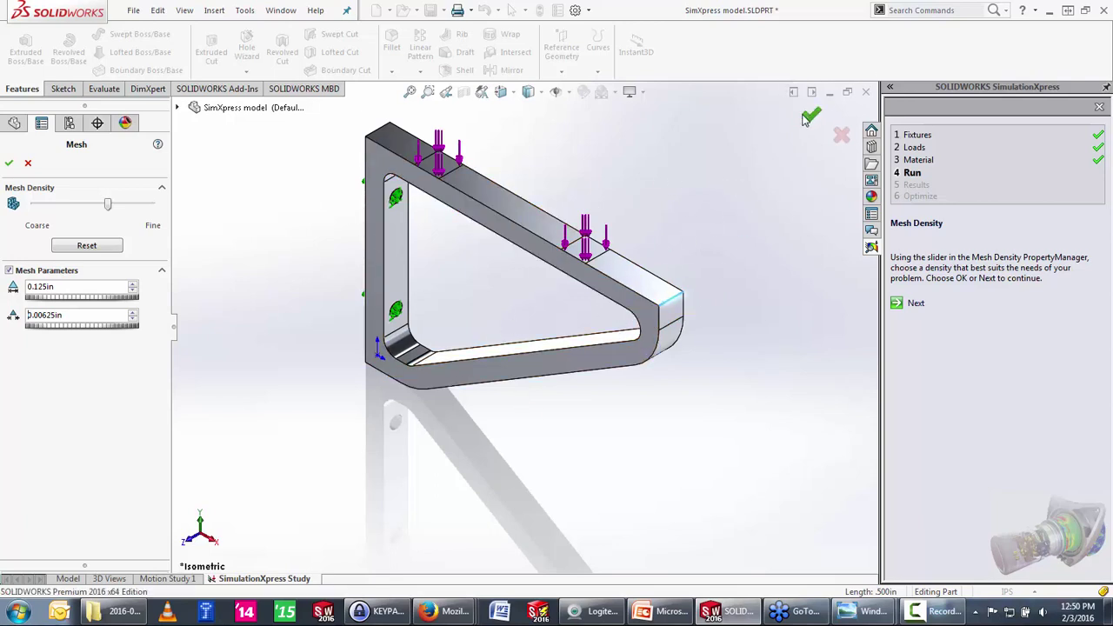
{"action": "left_click", "coordinate": [10, 165]}
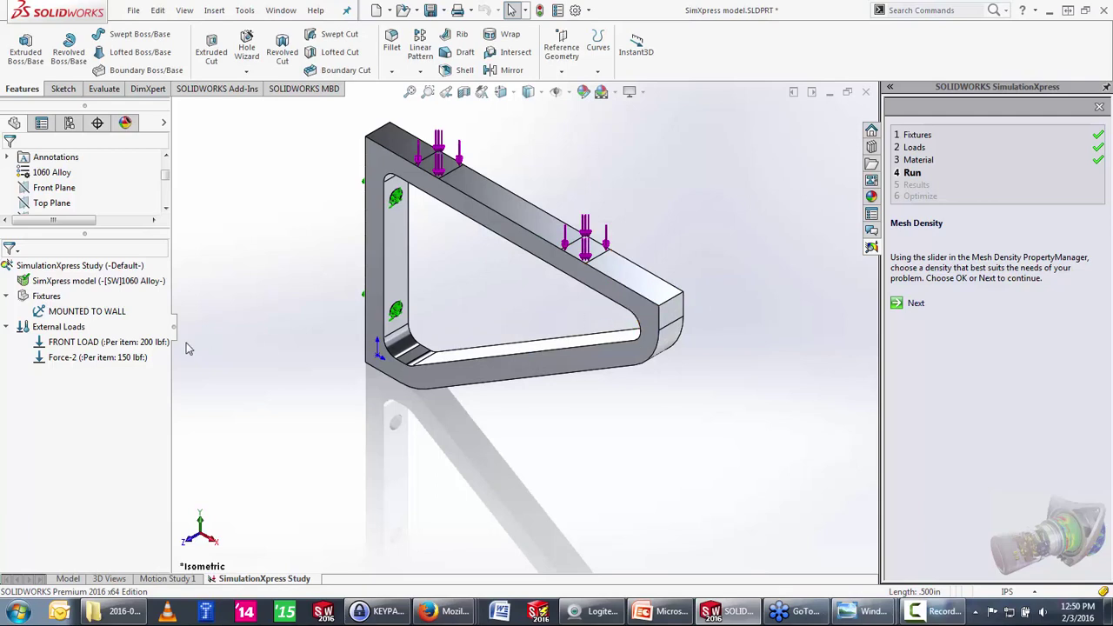
Step: Run the simulation and view results showing a lowest factor of safety of 0.0986702
{"action": "left_click", "coordinate": [916, 304]}
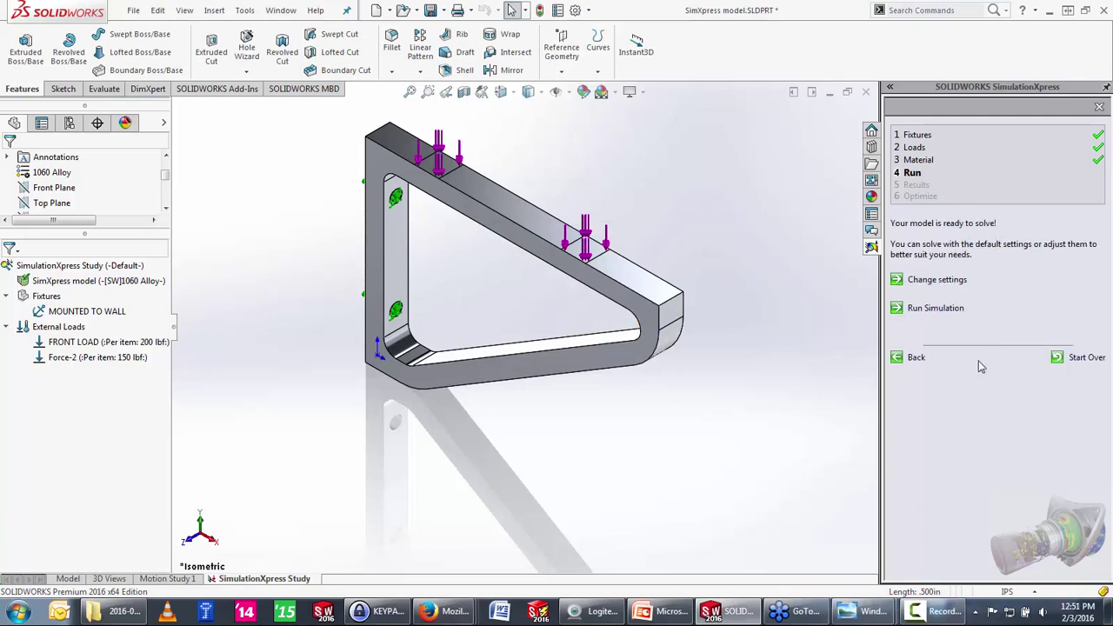
{"action": "left_click", "coordinate": [936, 309]}
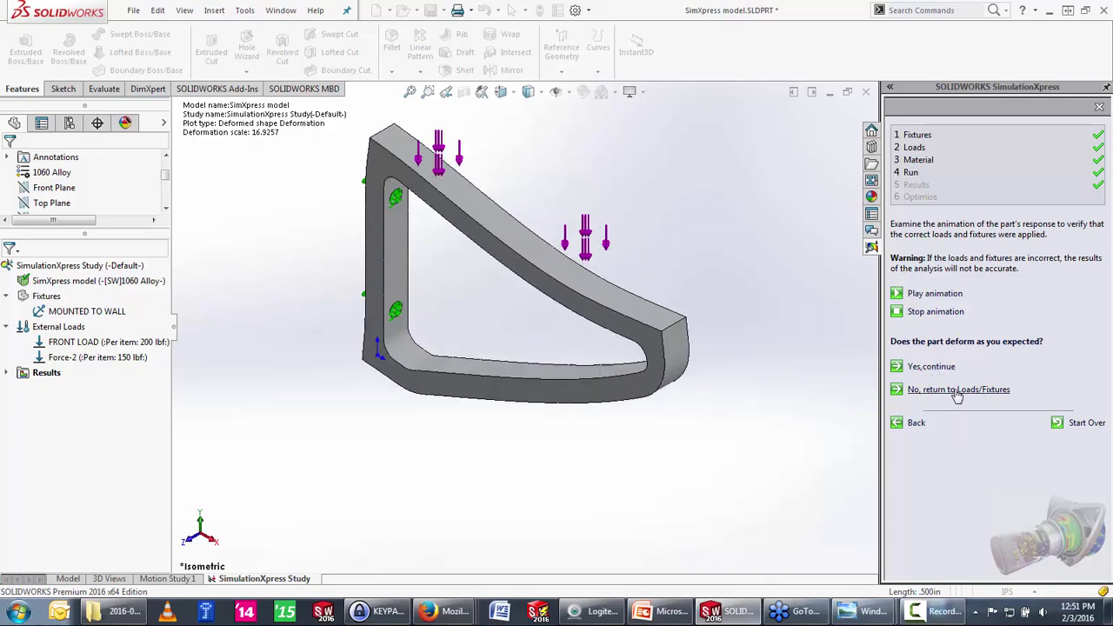
{"action": "left_click", "coordinate": [904, 367]}
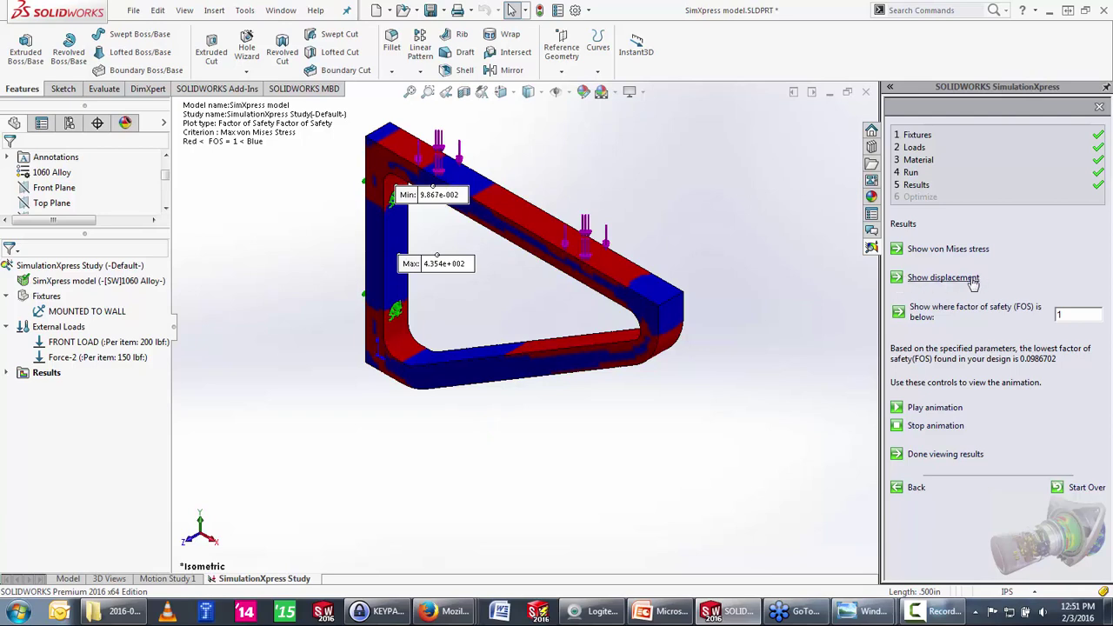
Step: Show the displacement plot and orbit the bracket to inspect the results
{"action": "left_click", "coordinate": [942, 279]}
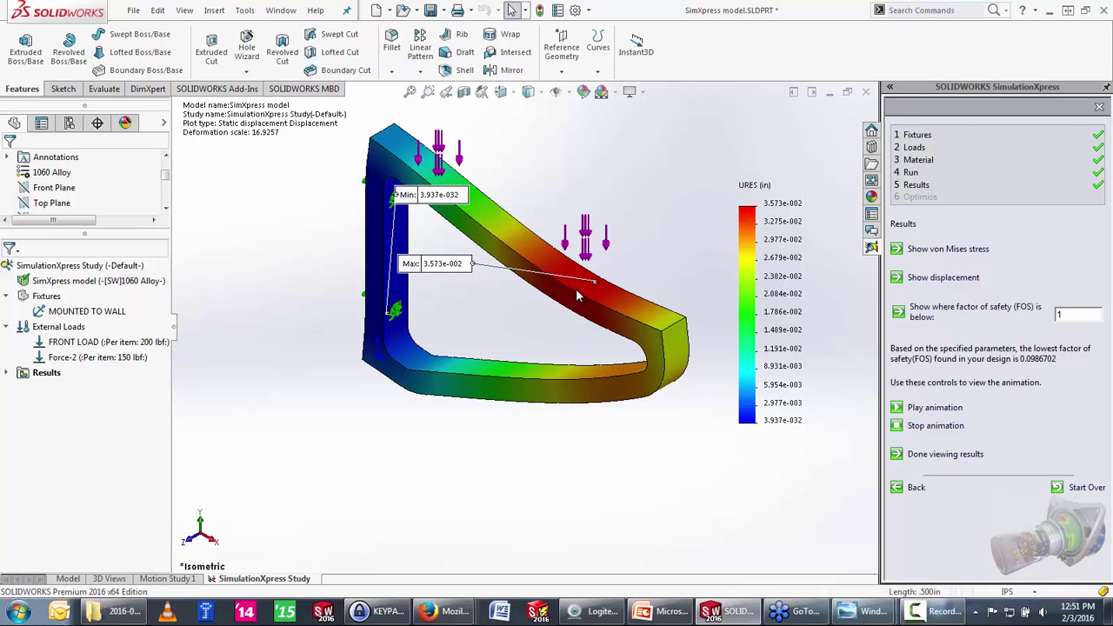
{"action": "middle_click_drag", "start_coordinate": [576, 296], "coordinate": [594, 253]}
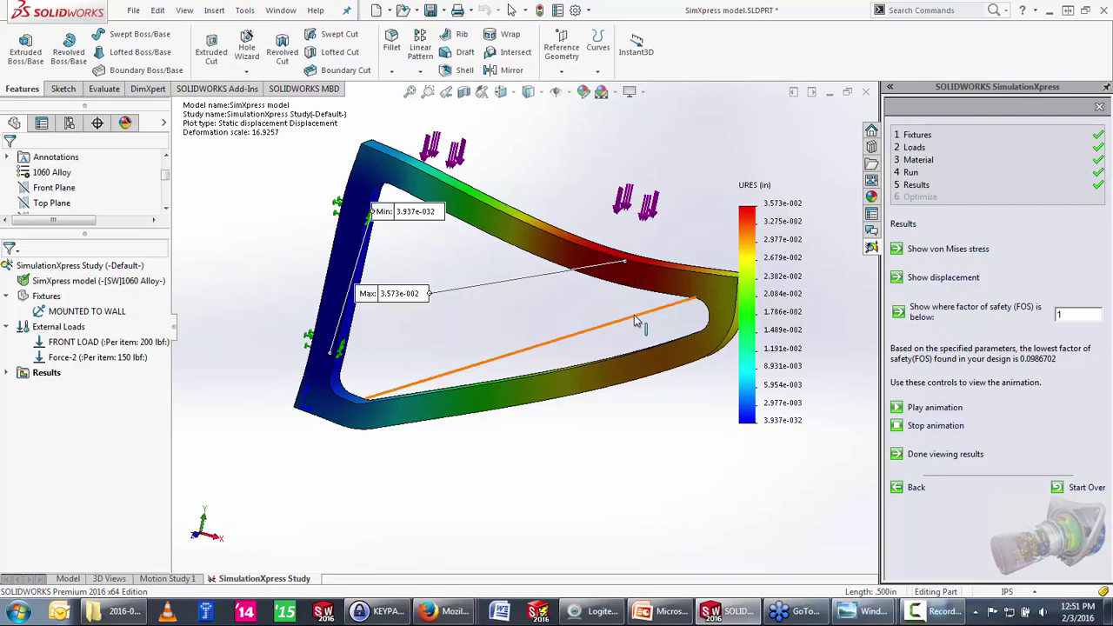
{"action": "mouse_move", "coordinate": [643, 328]}
{"action": "middle_mouse_down"}
{"action": "mouse_move", "coordinate": [560, 337]}
{"action": "mouse_move", "coordinate": [566, 308]}
{"action": "middle_mouse_up"}
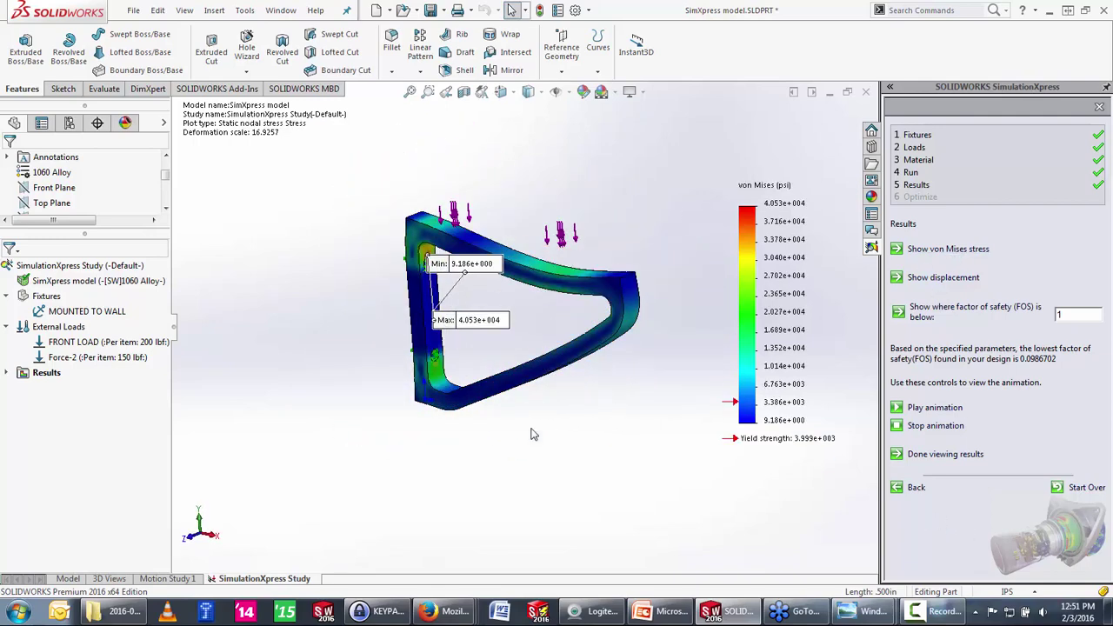
{"action": "middle_click_drag", "start_coordinate": [459, 441], "coordinate": [413, 287]}
{"action": "scroll", "coordinate": [414, 287], "scroll_direction": "down", "scroll_amount": 5}
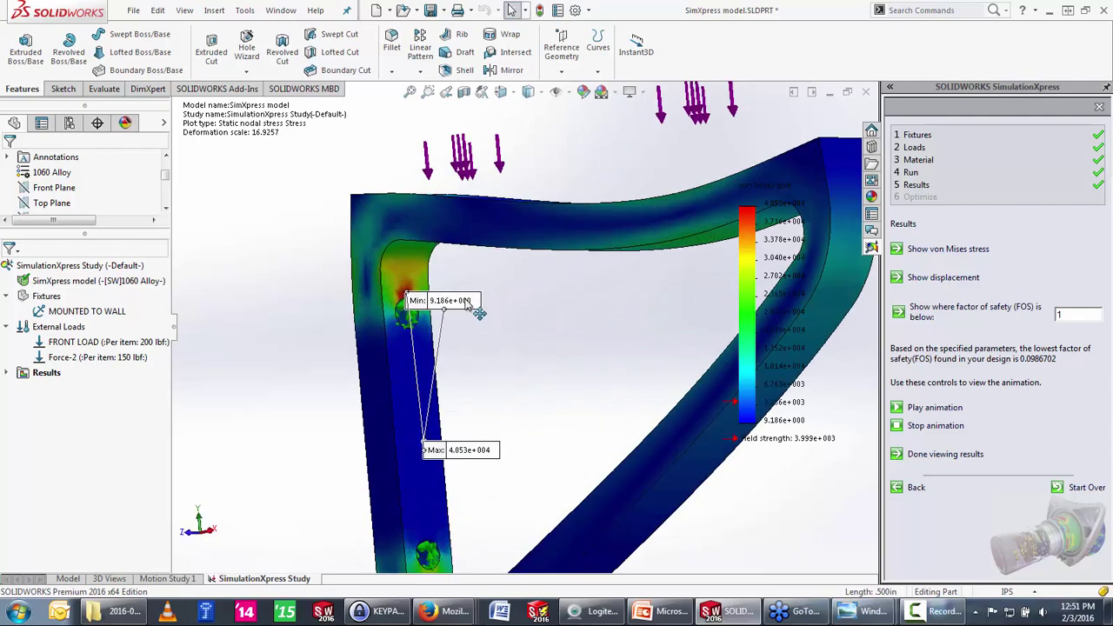
{"action": "mouse_move", "coordinate": [565, 359]}
{"action": "middle_mouse_down"}
{"action": "mouse_move", "coordinate": [380, 472]}
{"action": "mouse_move", "coordinate": [586, 402]}
{"action": "middle_mouse_up"}
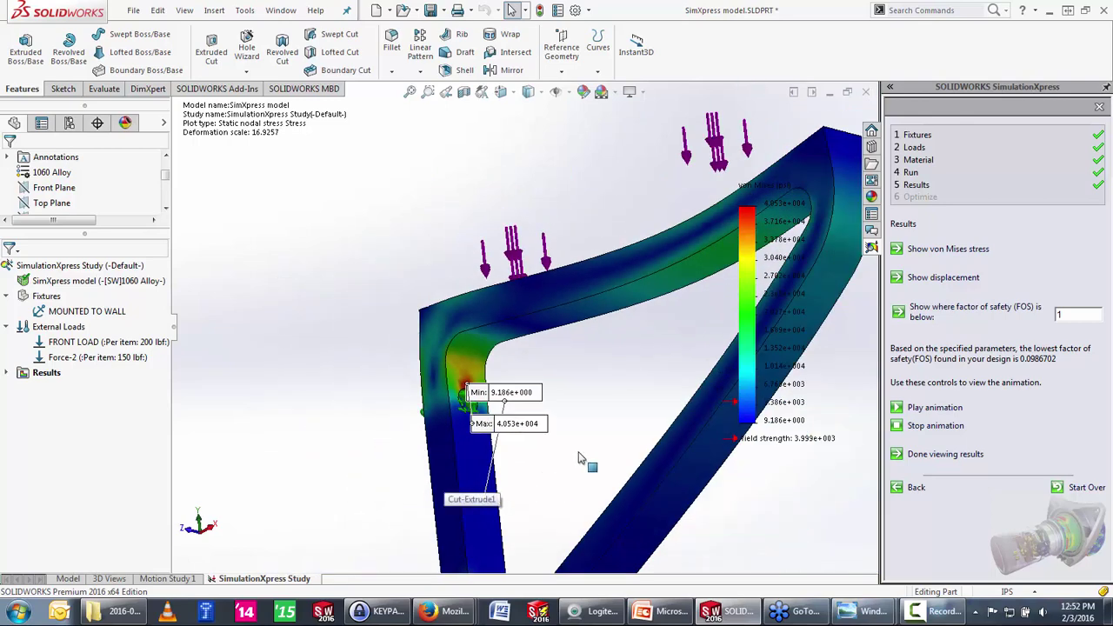
Step: Zoom around the stressed corner and highlight regions where the factor of safety is below 1
{"action": "scroll", "coordinate": [586, 402], "scroll_direction": "down", "scroll_amount": 2}
{"action": "scroll", "coordinate": [562, 401], "scroll_direction": "down", "scroll_amount": 2}
{"action": "scroll", "coordinate": [561, 401], "scroll_direction": "down", "scroll_amount": 2}
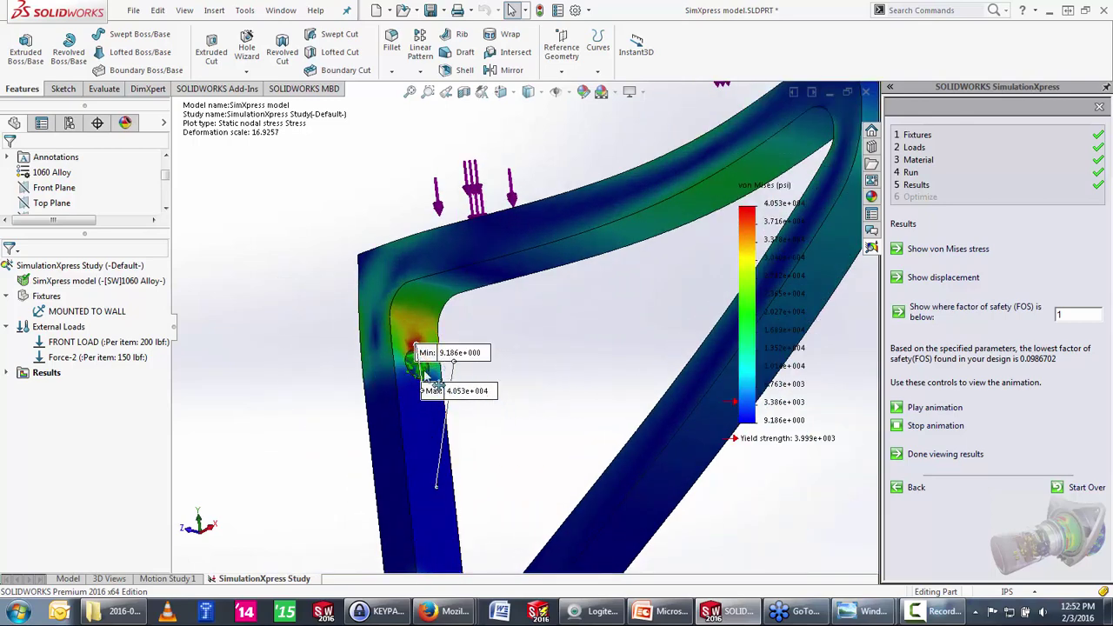
{"action": "scroll", "coordinate": [415, 309], "scroll_direction": "down", "scroll_amount": 3}
{"action": "scroll", "coordinate": [476, 403], "scroll_direction": "up", "scroll_amount": 3}
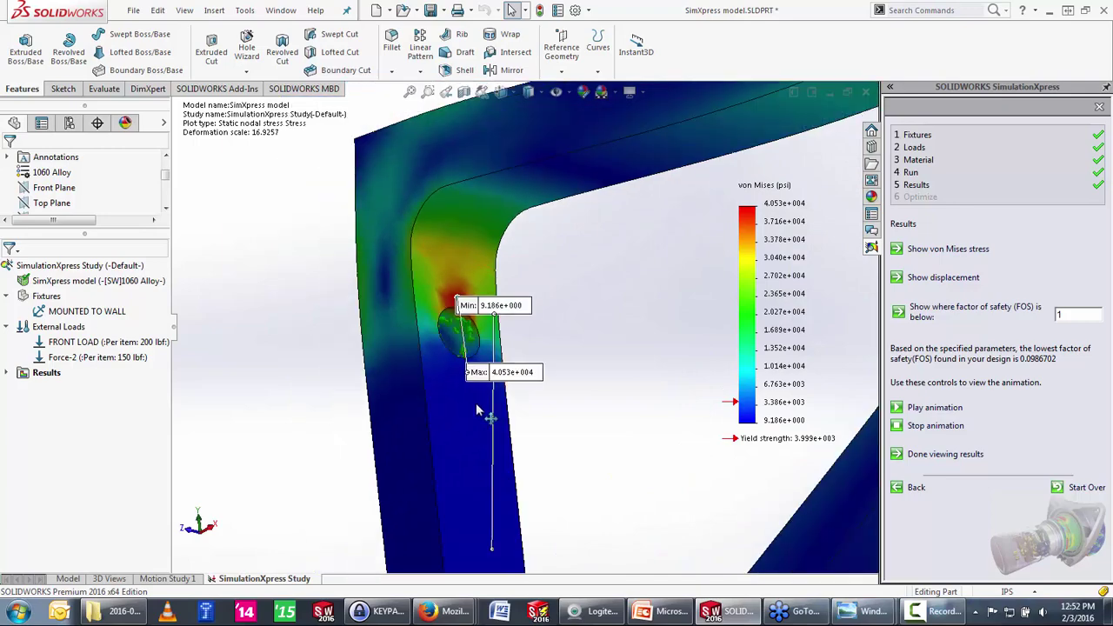
{"action": "scroll", "coordinate": [456, 456], "scroll_direction": "up", "scroll_amount": 3}
{"action": "mouse_move", "coordinate": [513, 477]}
{"action": "middle_mouse_down"}
{"action": "mouse_move", "coordinate": [539, 475]}
{"action": "mouse_move", "coordinate": [706, 359]}
{"action": "middle_mouse_up"}
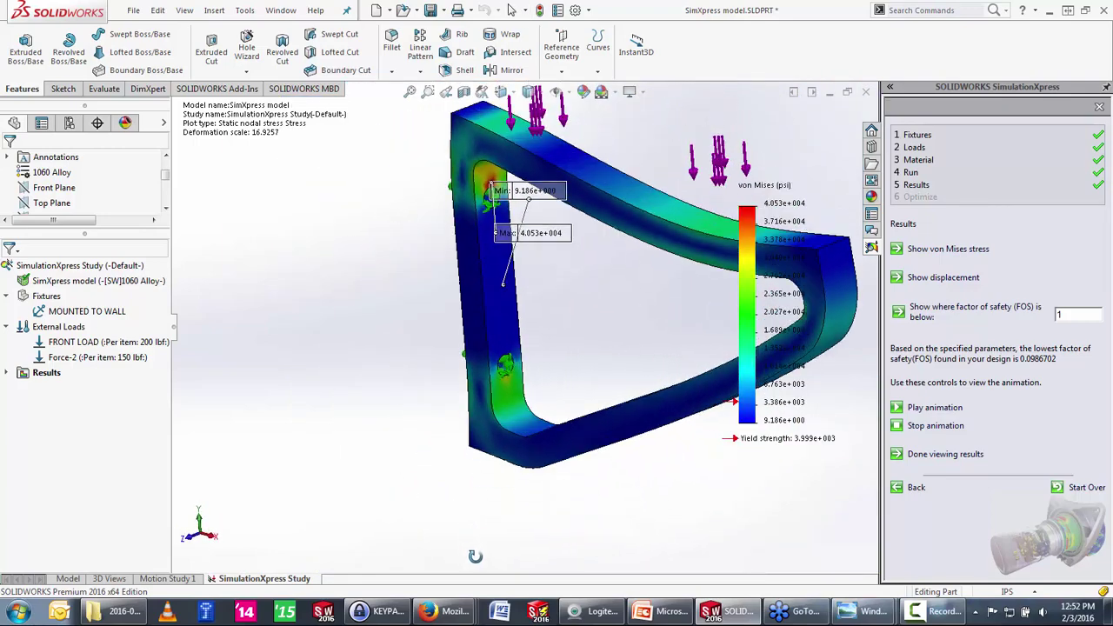
{"action": "scroll", "coordinate": [707, 359], "scroll_direction": "up", "scroll_amount": 2}
{"action": "scroll", "coordinate": [727, 343], "scroll_direction": "down", "scroll_amount": 1}
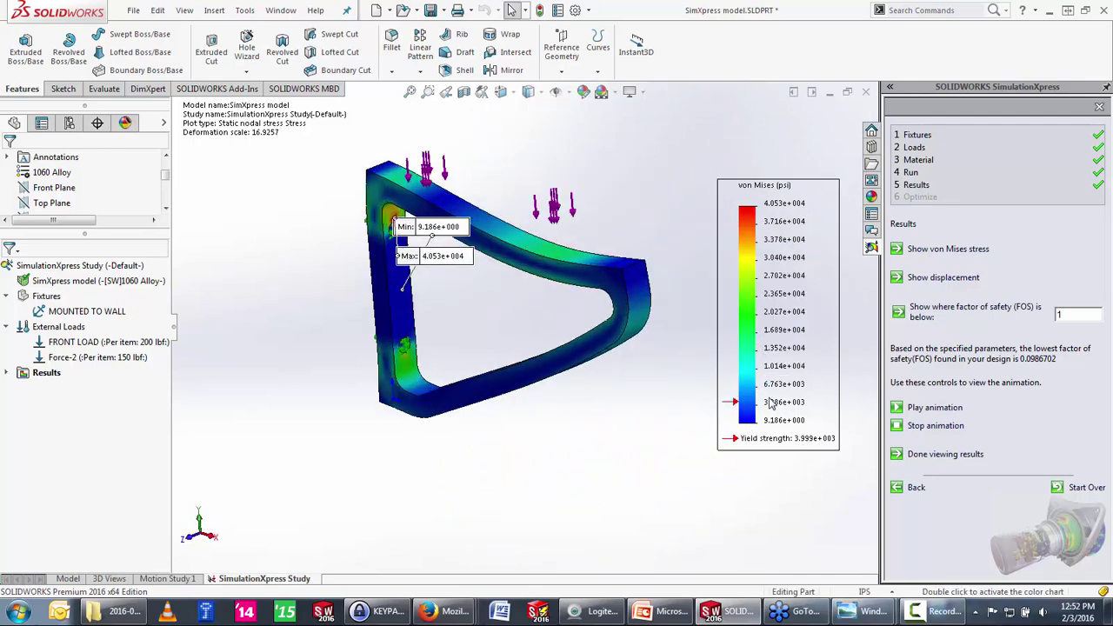
{"action": "left_click", "coordinate": [924, 321]}
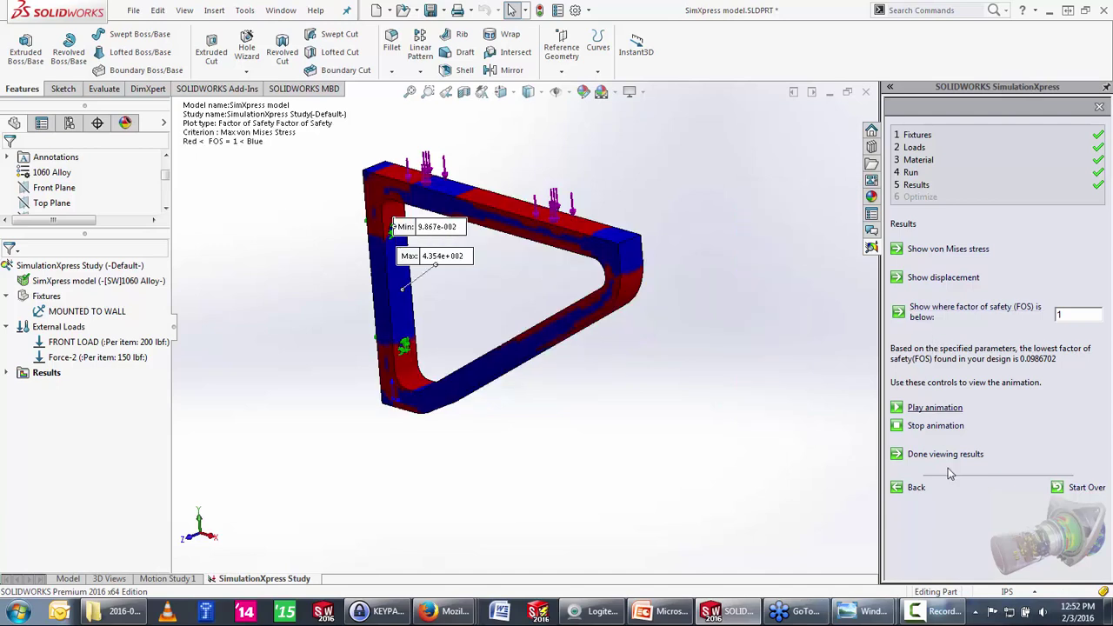
Step: Advance to the Optimize step, start an optimization, then cancel the parameter setup
{"action": "left_click", "coordinate": [934, 456]}
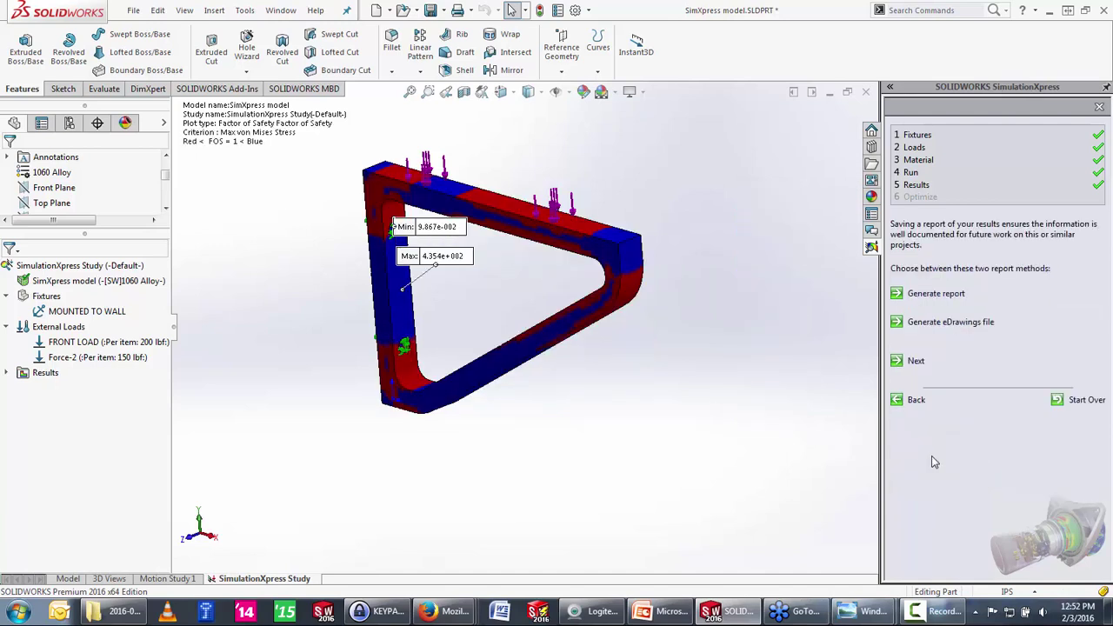
{"action": "left_click", "coordinate": [916, 362]}
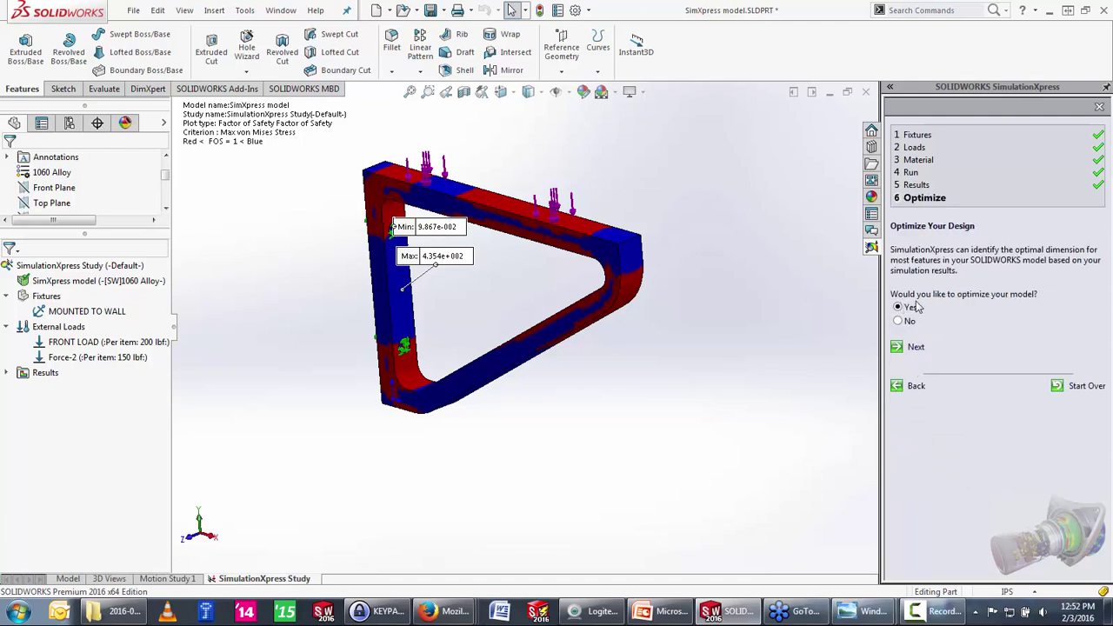
{"action": "left_click", "coordinate": [914, 347]}
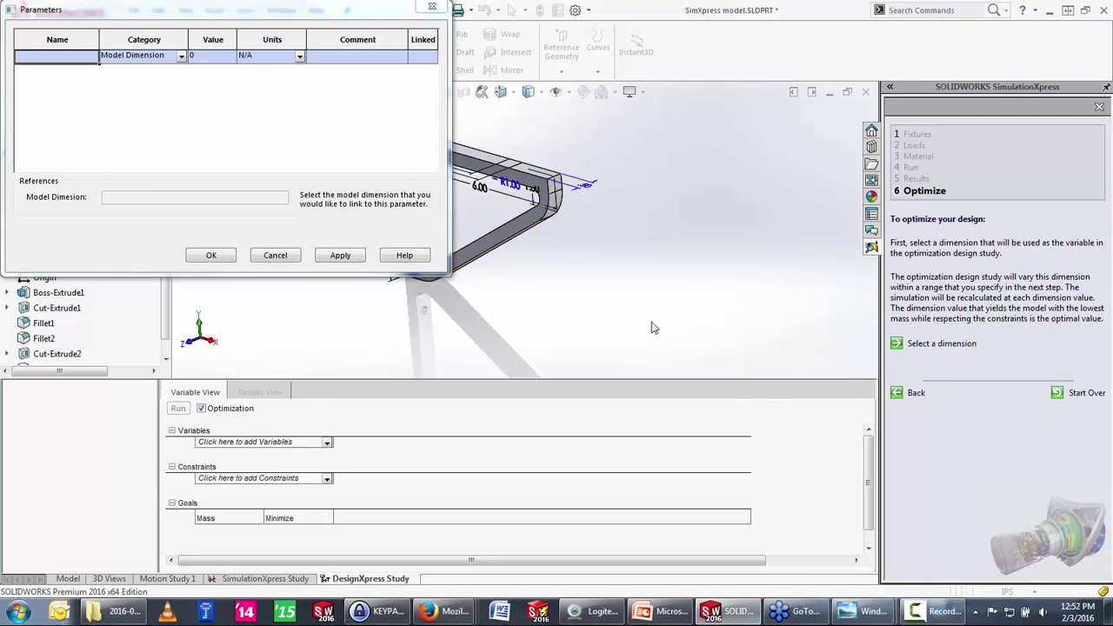
{"action": "left_click", "coordinate": [276, 255]}
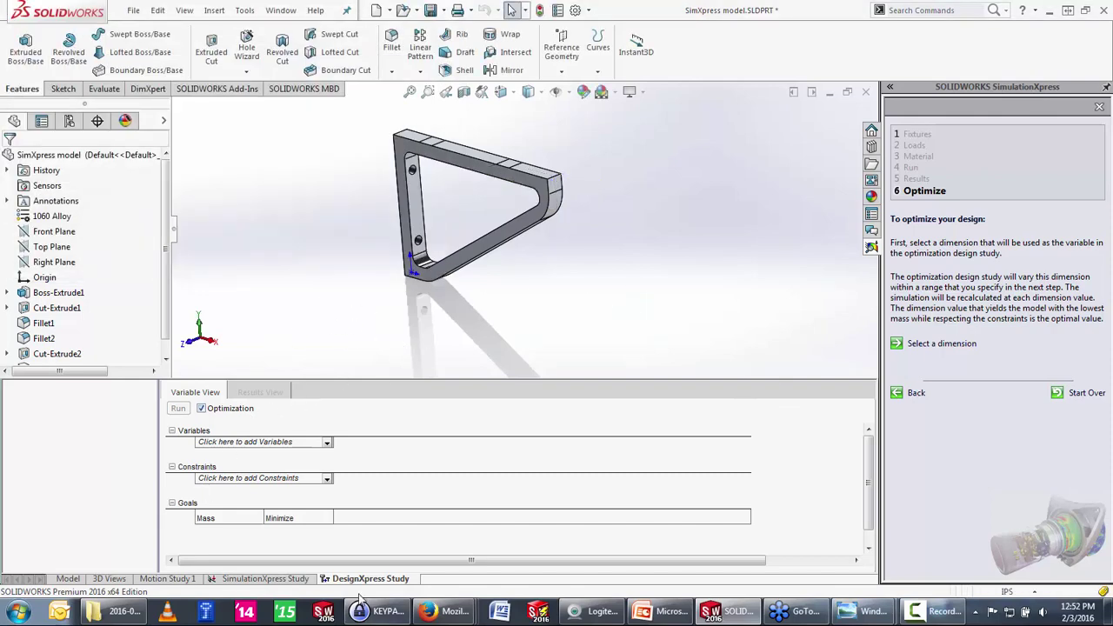
Step: Leave the SimulationXpress study view and return to the part's feature history
{"action": "left_click", "coordinate": [265, 578]}
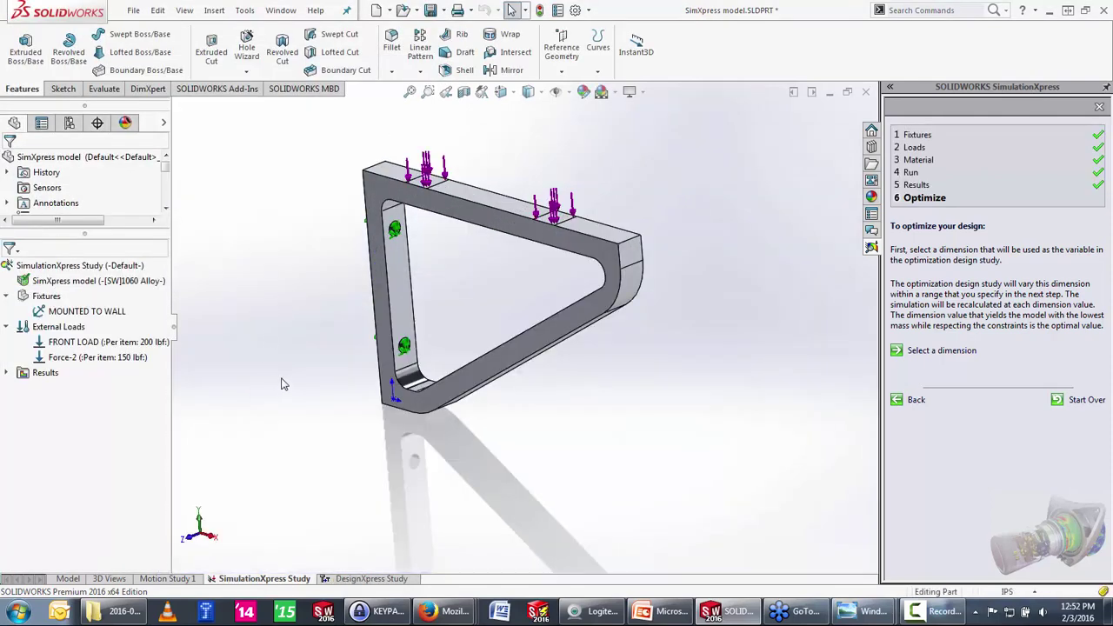
{"action": "mouse_move", "coordinate": [283, 385]}
{"action": "middle_mouse_down"}
{"action": "mouse_move", "coordinate": [360, 330]}
{"action": "mouse_move", "coordinate": [298, 390]}
{"action": "mouse_move", "coordinate": [280, 387]}
{"action": "mouse_move", "coordinate": [335, 396]}
{"action": "middle_mouse_up"}
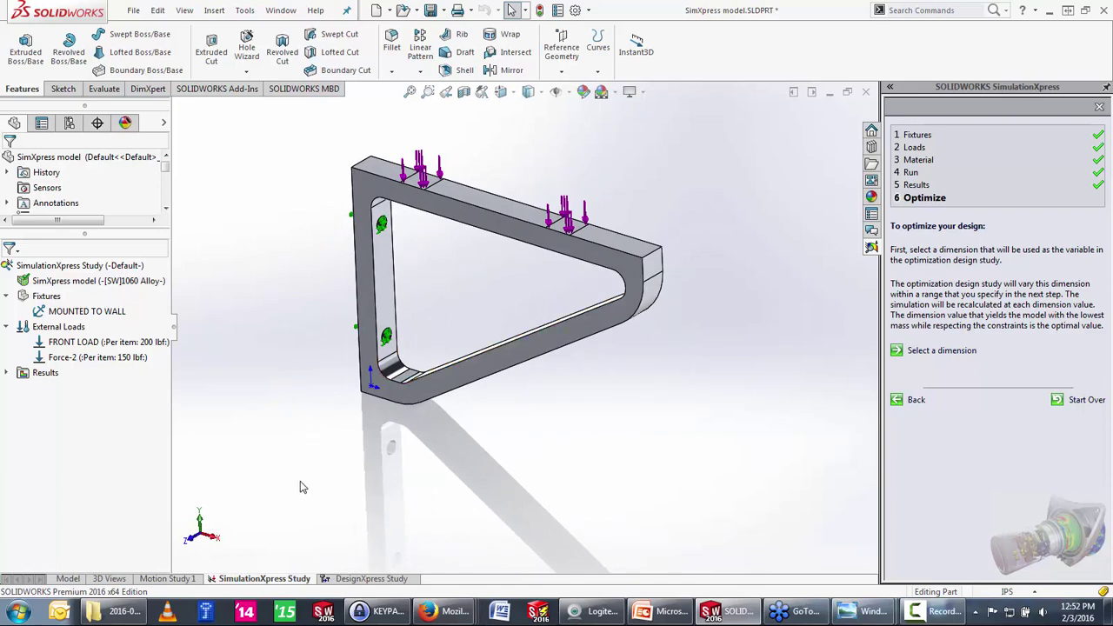
{"action": "scroll", "coordinate": [50, 165], "scroll_direction": "down", "scroll_amount": 5}
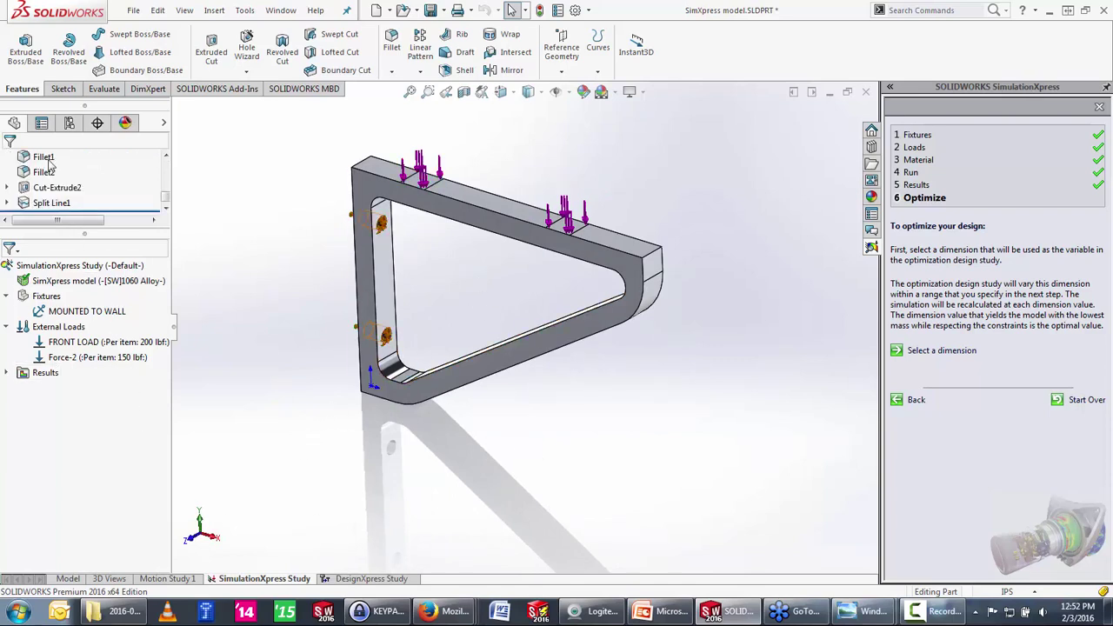
{"action": "left_click", "coordinate": [67, 579]}
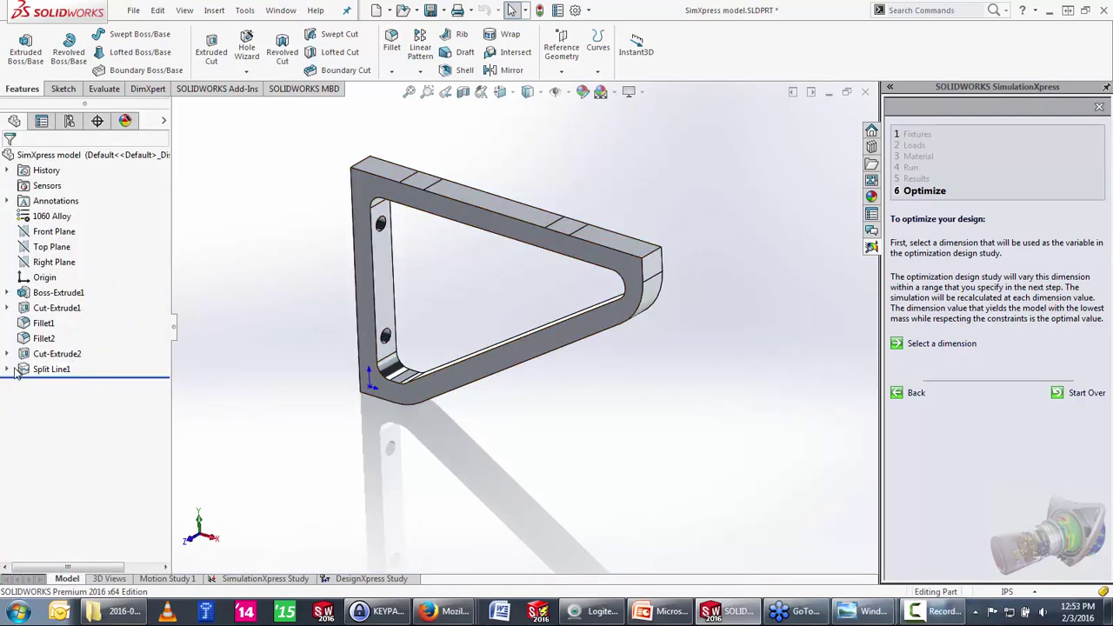
Step: Edit Boss-Extrude1 and enter a new extrusion depth for the bracket
{"action": "left_click", "coordinate": [386, 272]}
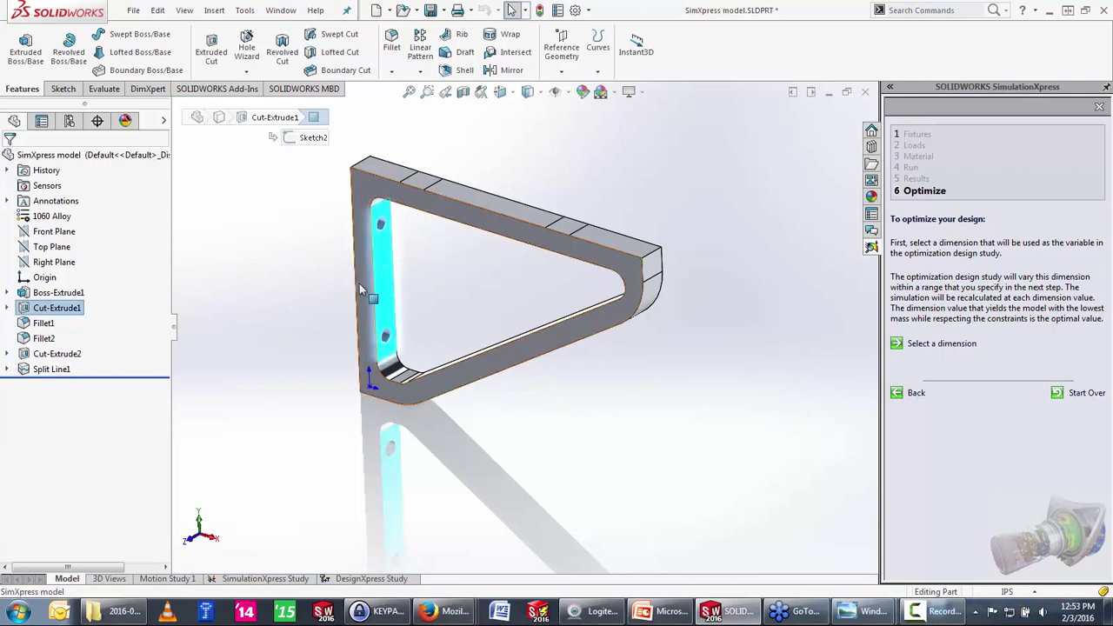
{"action": "left_click", "coordinate": [359, 287]}
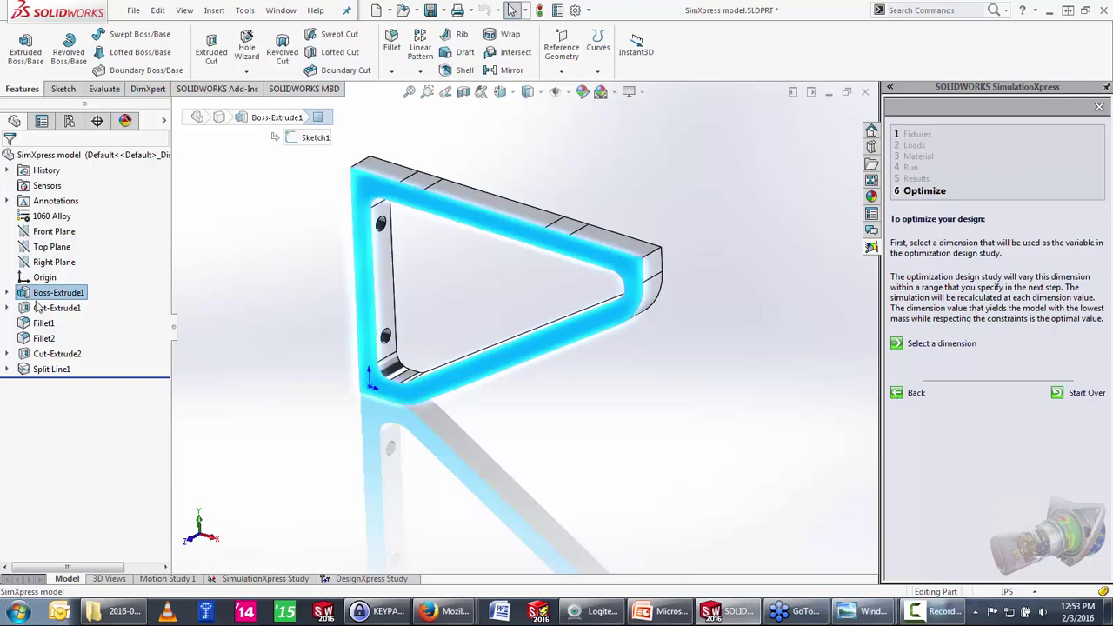
{"action": "right_click", "coordinate": [47, 293]}
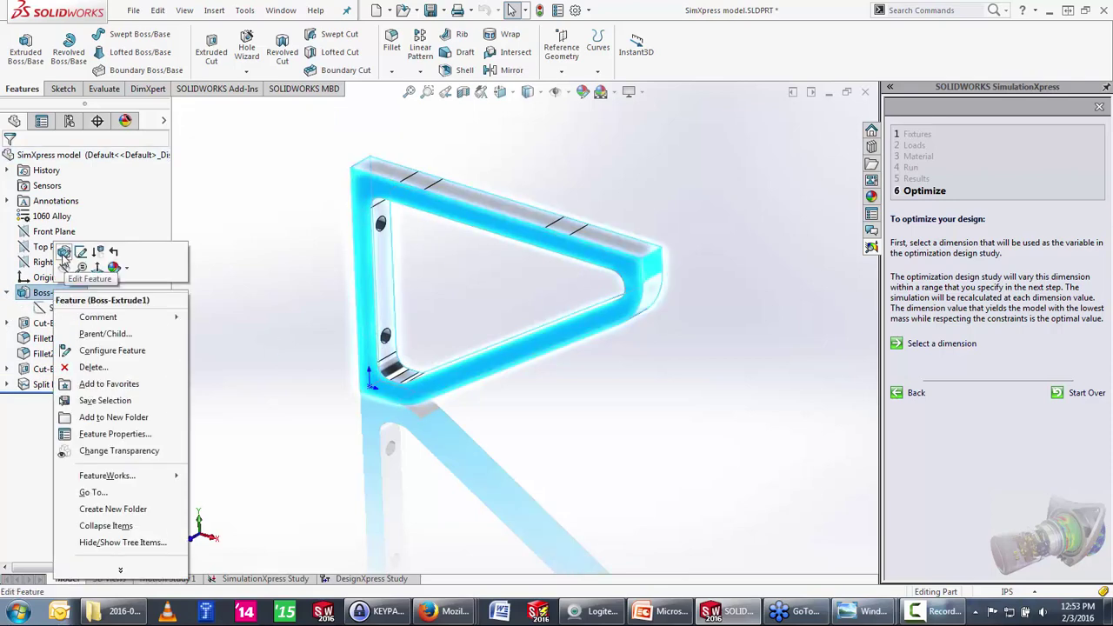
{"action": "left_click", "coordinate": [64, 252]}
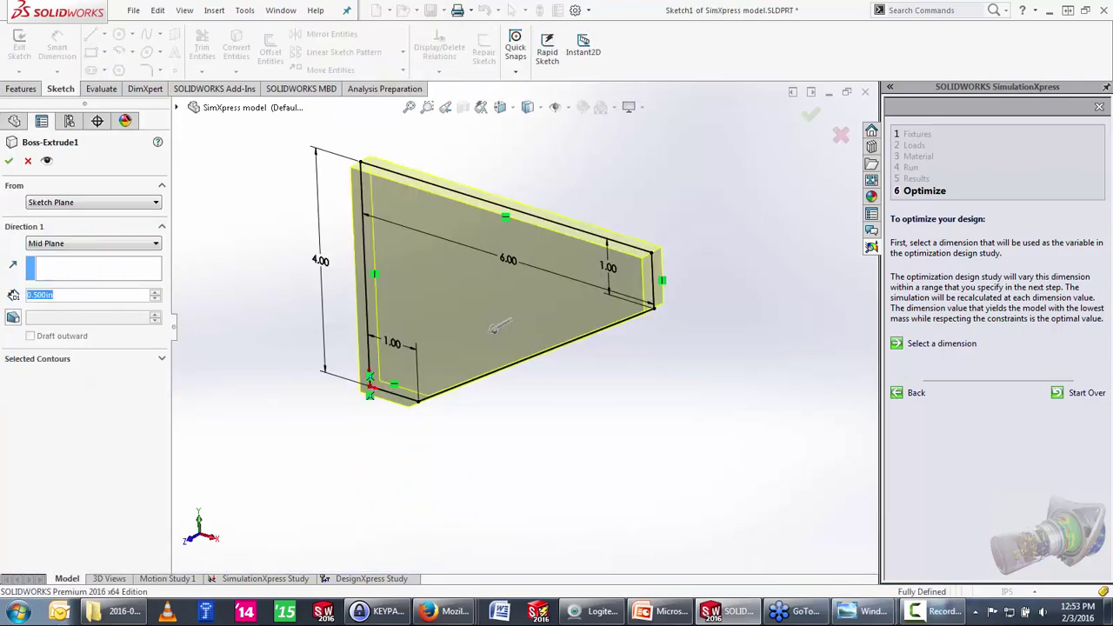
{"action": "type", "text": "1."}
{"action": "key", "text": "Return"}
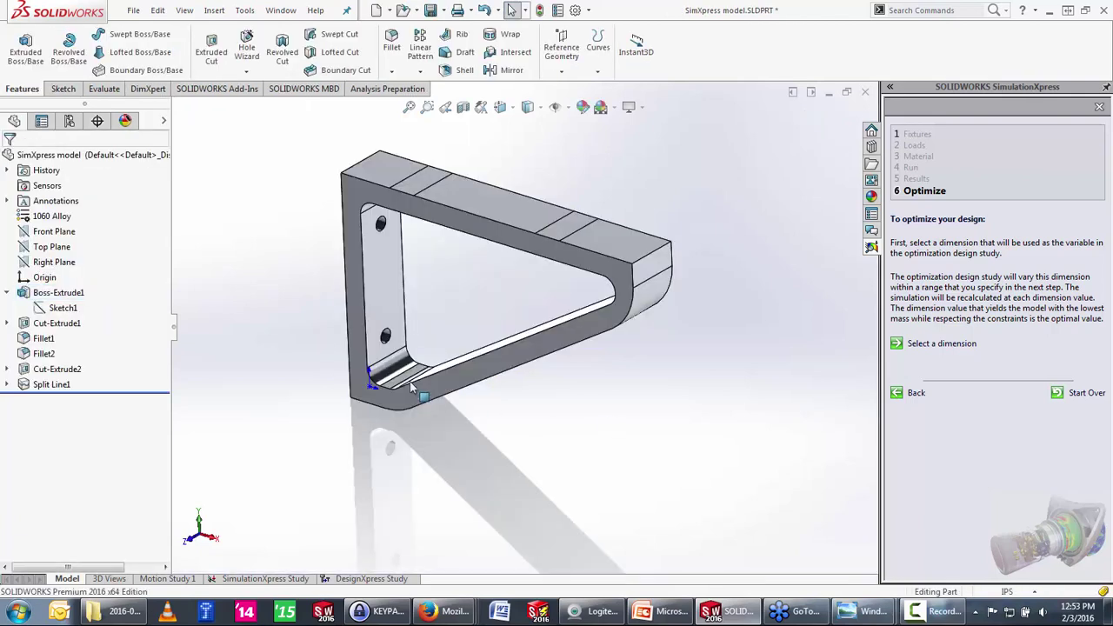
Step: Change Sketch2's wall offset from 0.375 to 0.50 in and rebuild the cut
{"action": "left_click", "coordinate": [376, 273]}
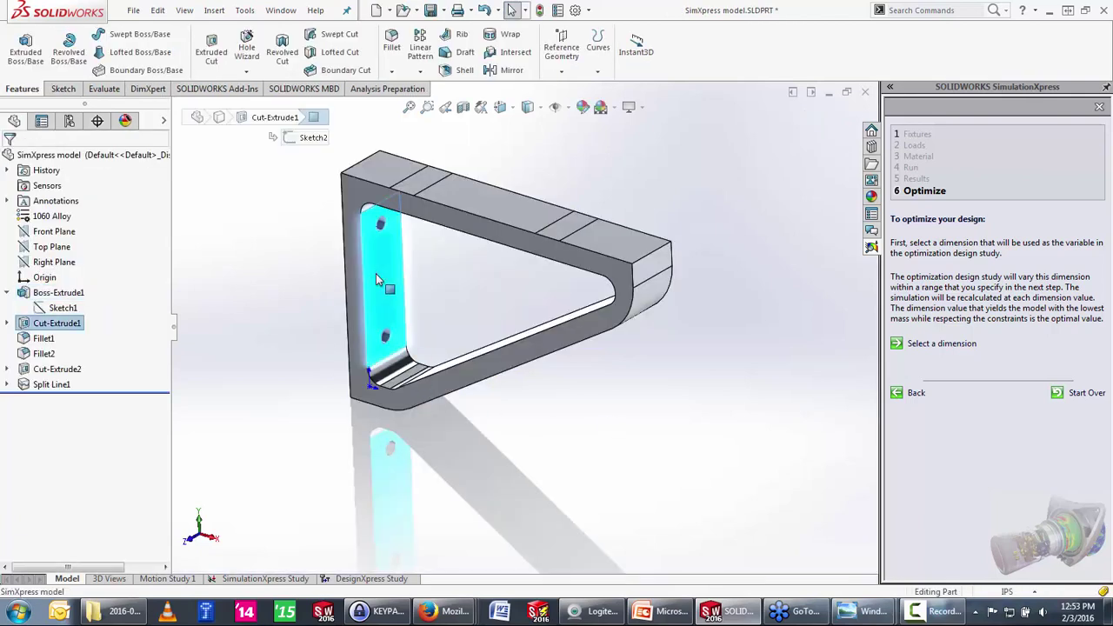
{"action": "left_click", "coordinate": [8, 322]}
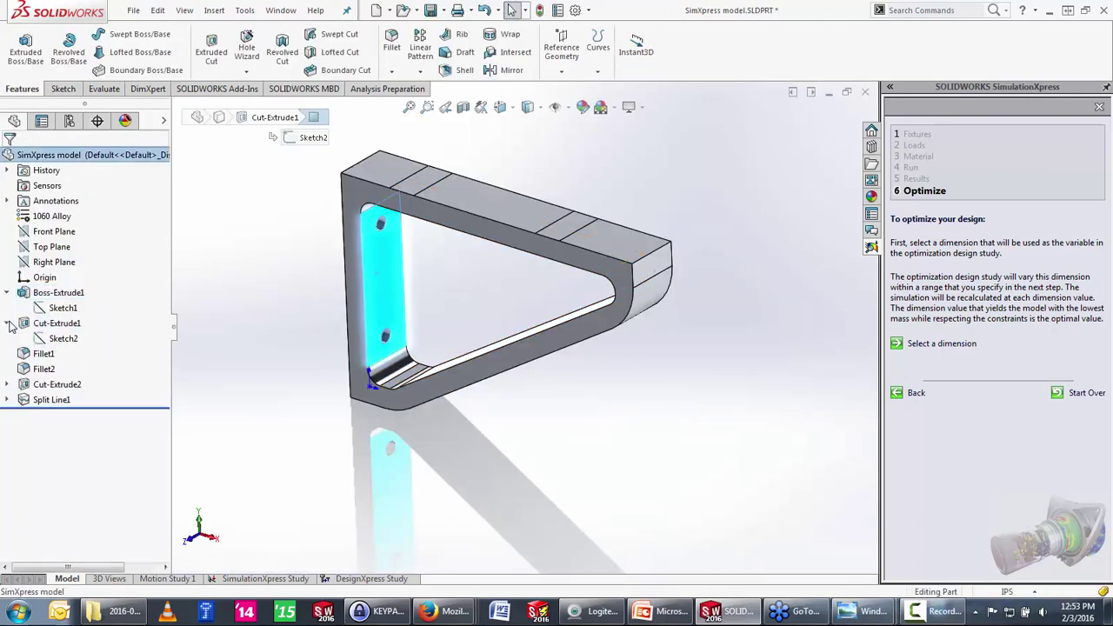
{"action": "right_click", "coordinate": [61, 342]}
{"action": "left_click", "coordinate": [87, 295]}
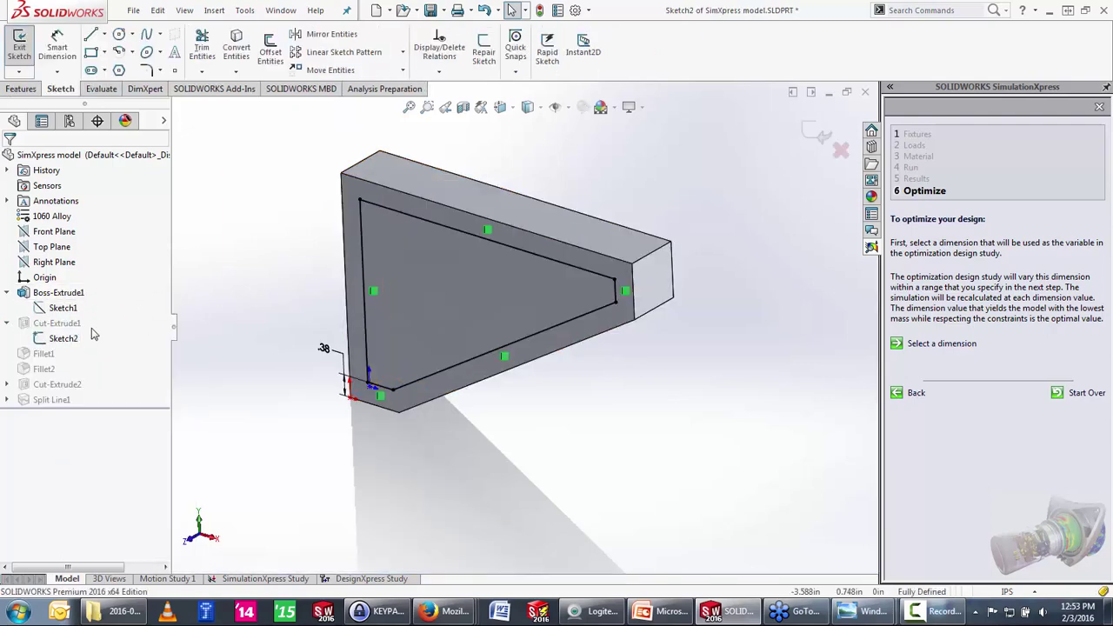
{"action": "left_click", "coordinate": [325, 349]}
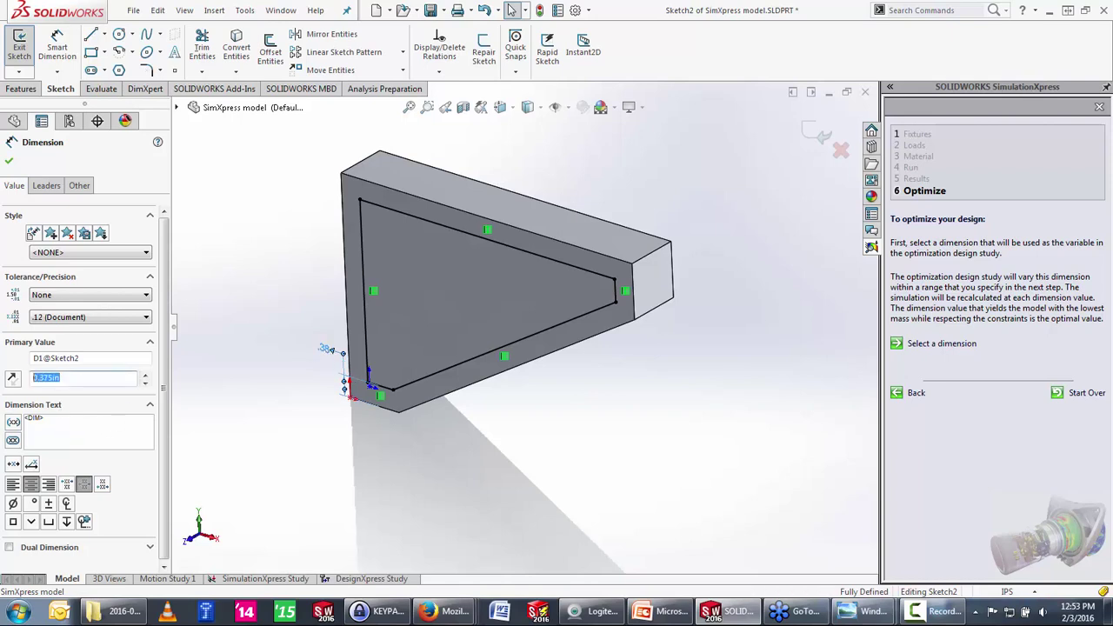
{"action": "type", "text": "0.5"}
{"action": "key", "text": "Return"}
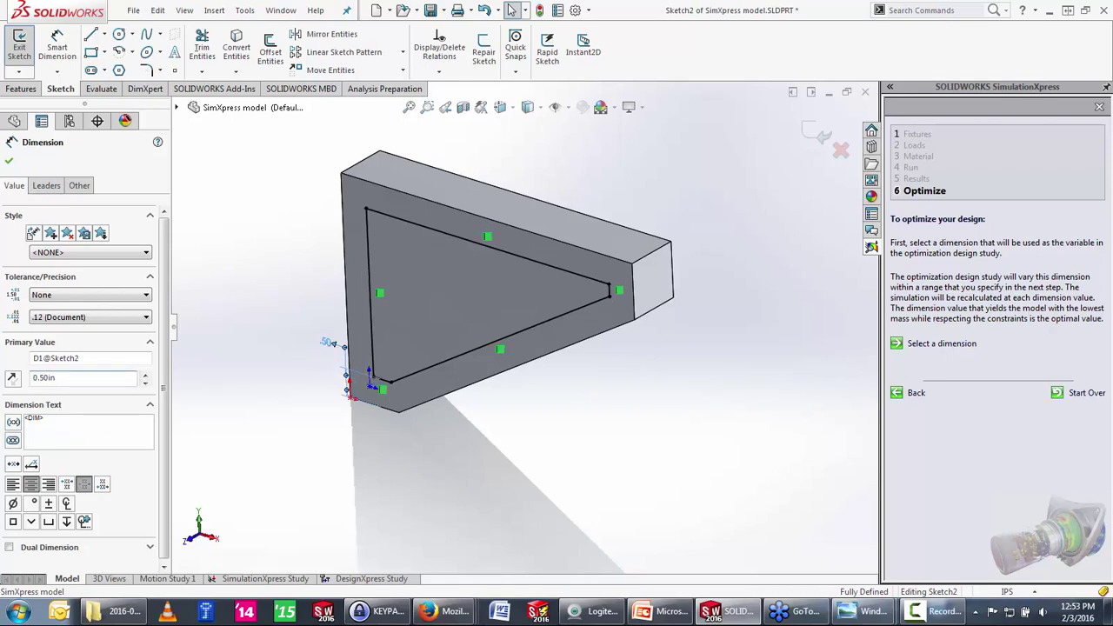
{"action": "left_click", "coordinate": [8, 161]}
{"action": "left_click", "coordinate": [19, 43]}
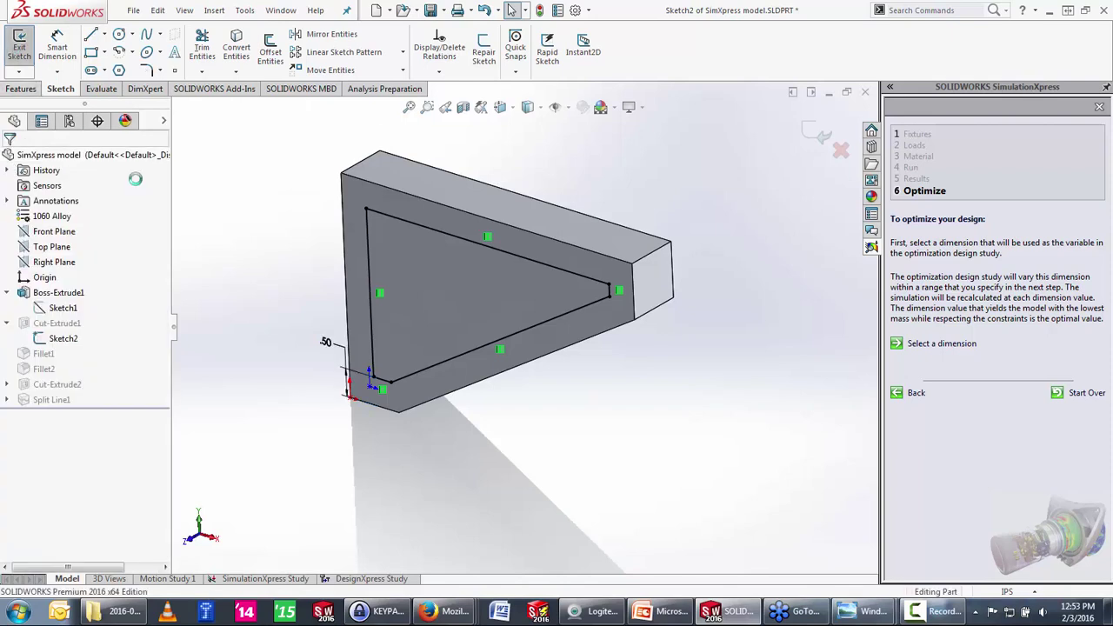
{"action": "left_click", "coordinate": [263, 579]}
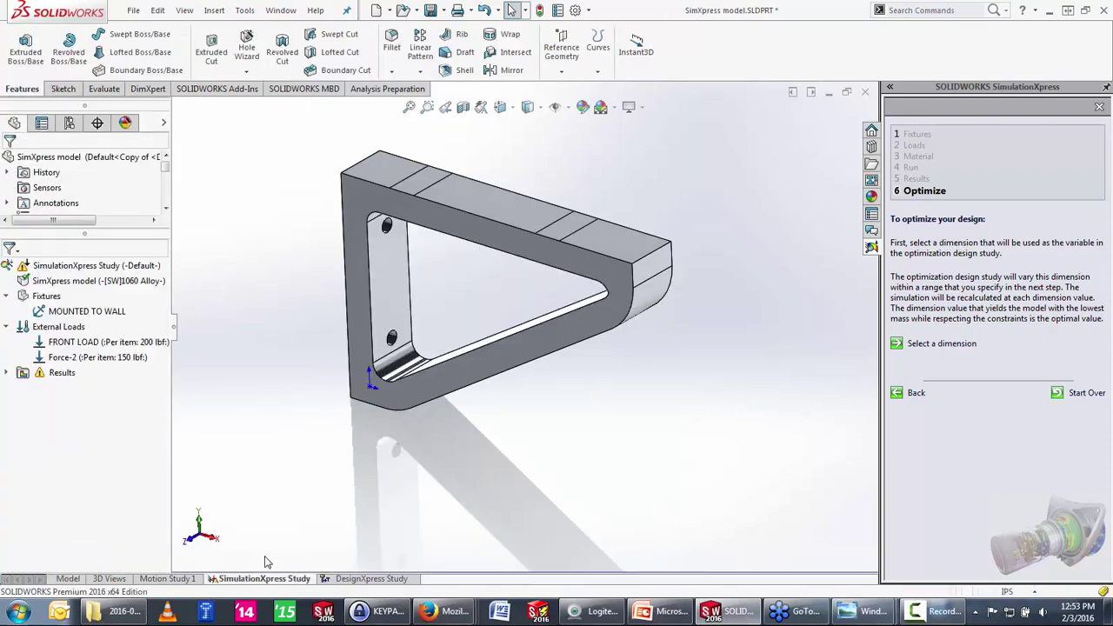
Step: Rerun the study on the thicker bracket and view the new lowest FOS of 0.255468
{"action": "right_click", "coordinate": [72, 268]}
{"action": "left_click", "coordinate": [95, 293]}
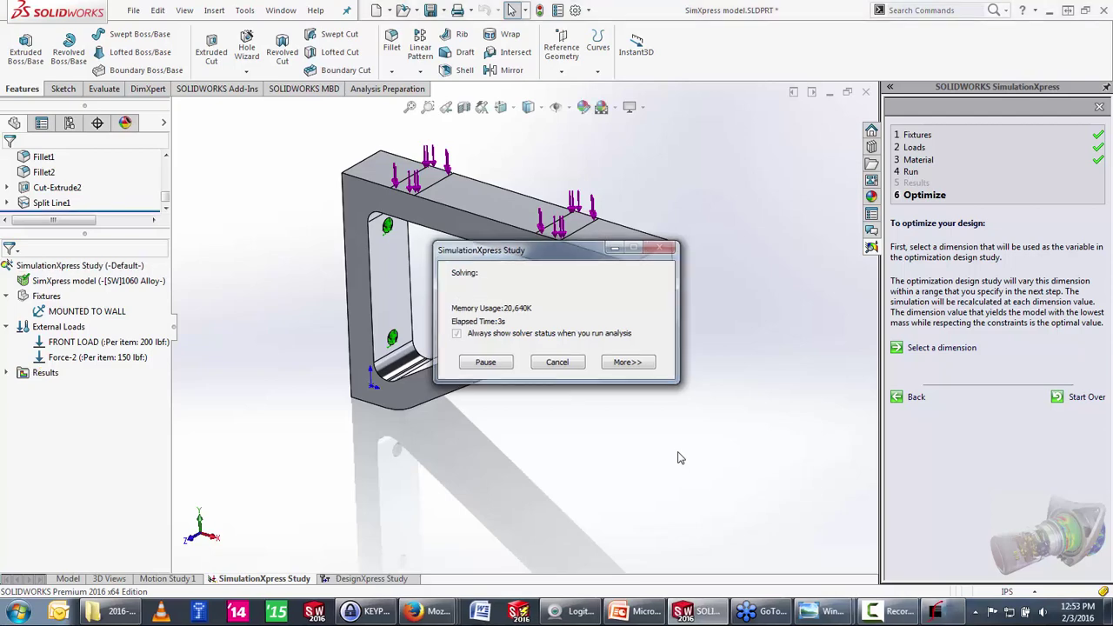
{"action": "left_click", "coordinate": [916, 402]}
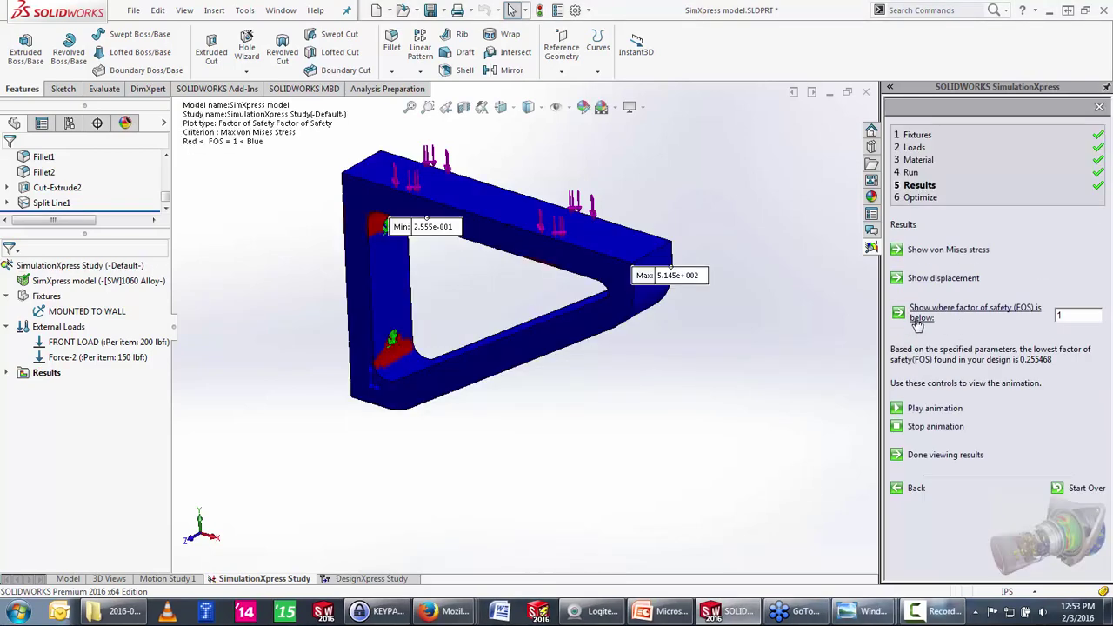
{"action": "mouse_move", "coordinate": [544, 407]}
{"action": "middle_mouse_down"}
{"action": "mouse_move", "coordinate": [622, 269]}
{"action": "mouse_move", "coordinate": [616, 390]}
{"action": "mouse_move", "coordinate": [806, 6]}
{"action": "middle_mouse_up"}
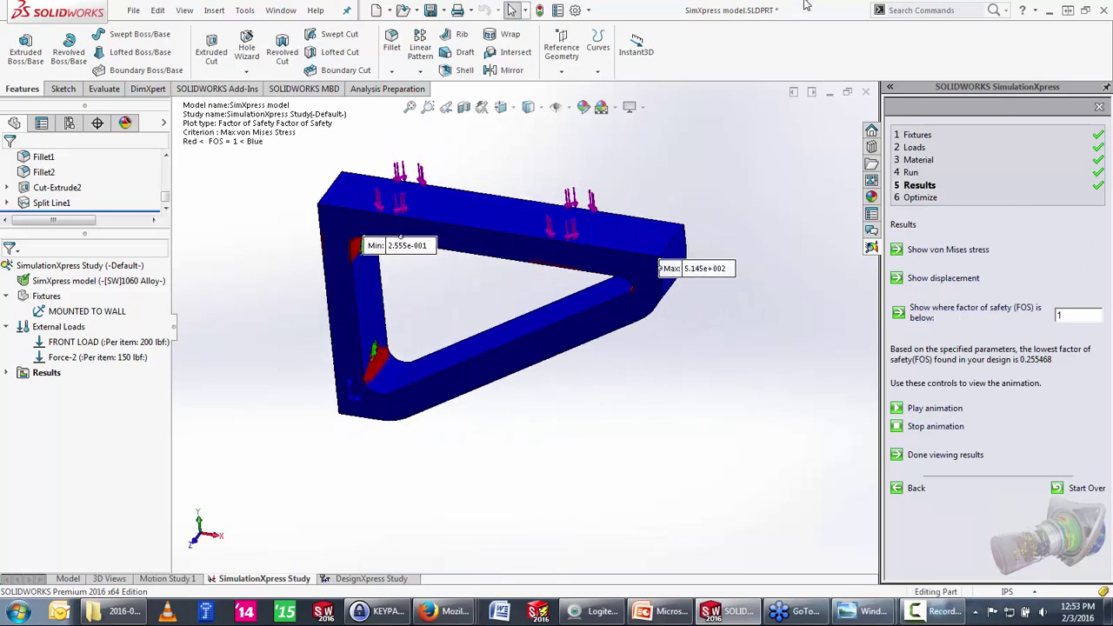
{"action": "double_click", "coordinate": [769, 12]}
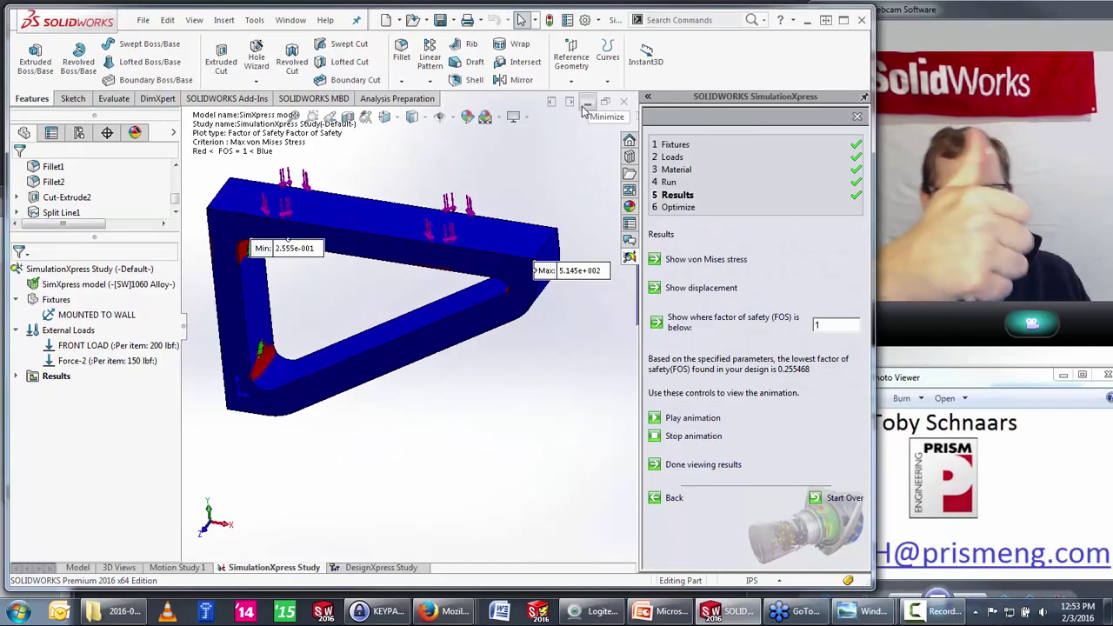
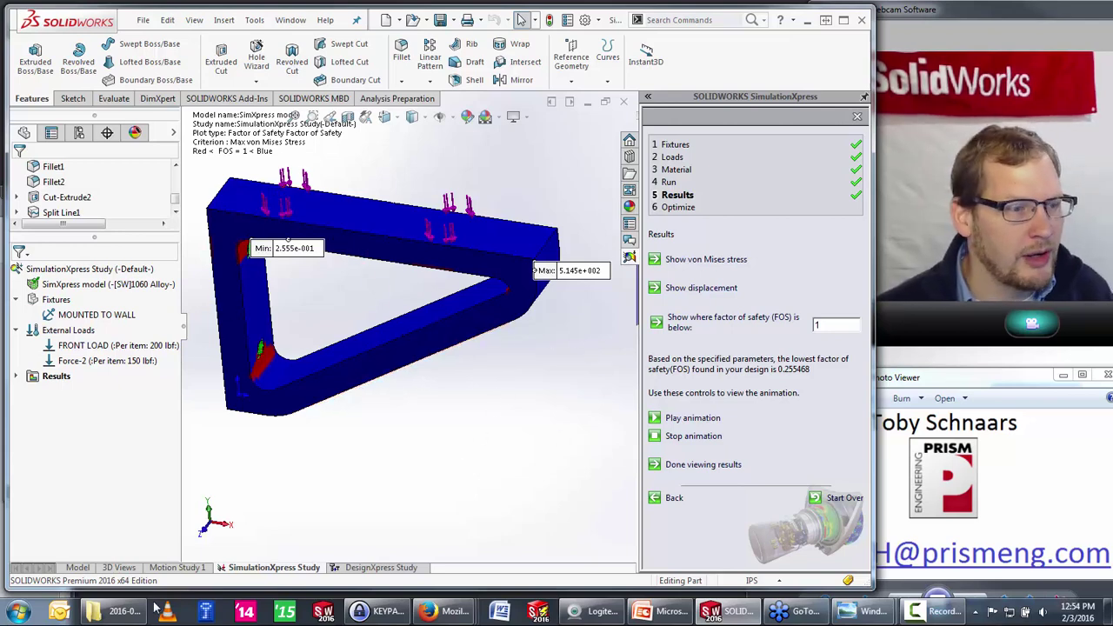
Step: Switch to the Model tab, inspect the bracket's Split Line1 faces and edges, then start a new document
{"action": "left_click", "coordinate": [70, 568]}
{"action": "left_click", "coordinate": [286, 205]}
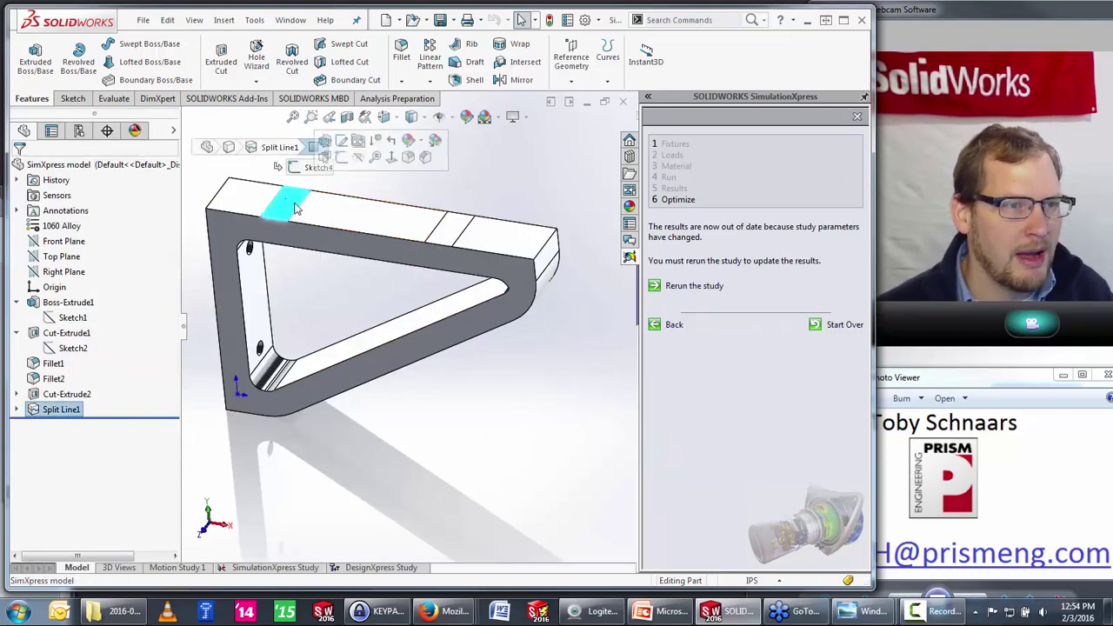
{"action": "left_click", "coordinate": [454, 231]}
{"action": "left_click", "coordinate": [299, 207]}
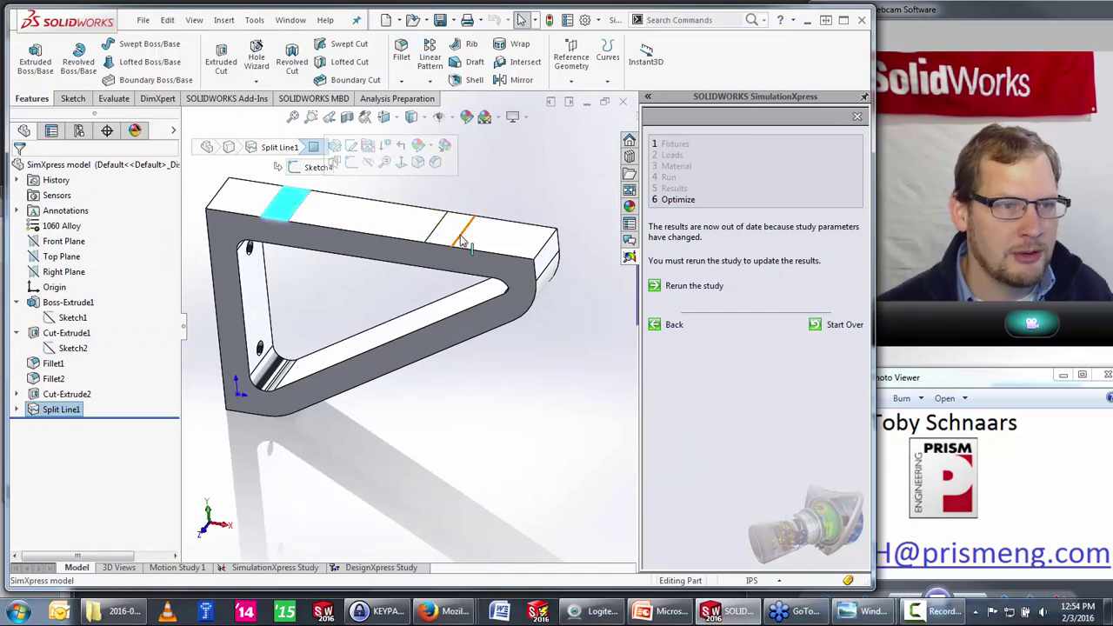
{"action": "left_click", "coordinate": [448, 235]}
{"action": "left_click", "coordinate": [448, 233]}
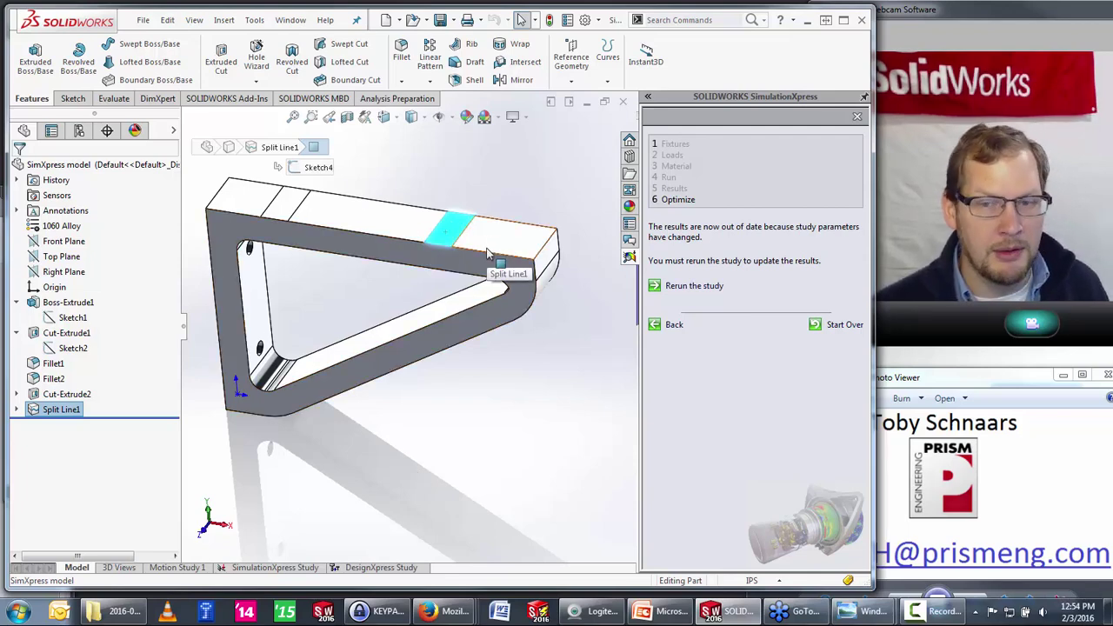
{"action": "left_click", "coordinate": [569, 486]}
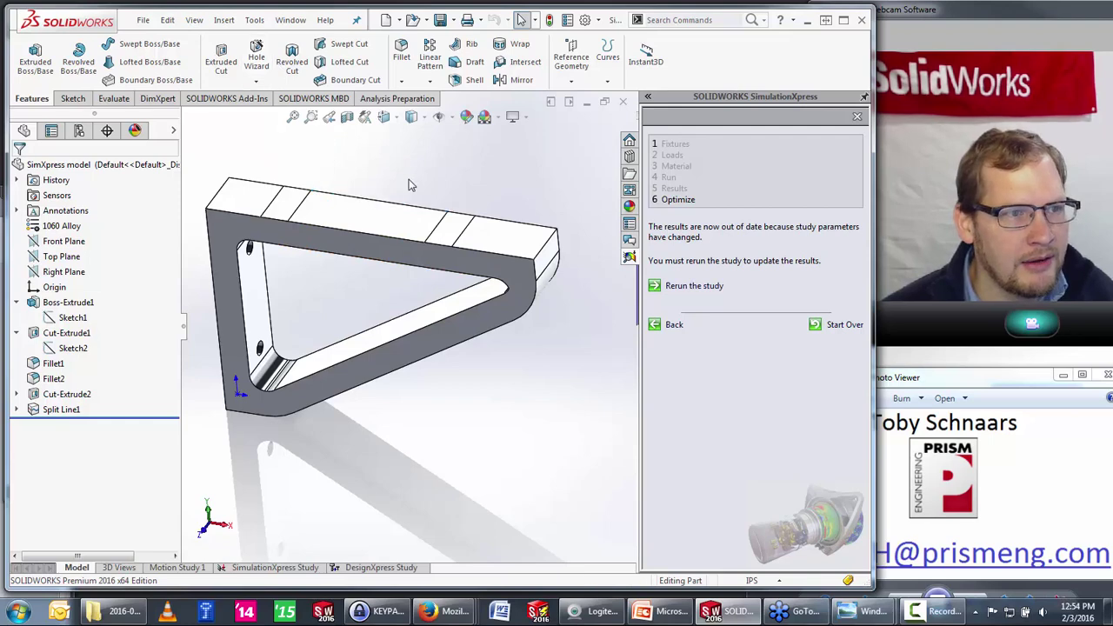
{"action": "left_click", "coordinate": [385, 19]}
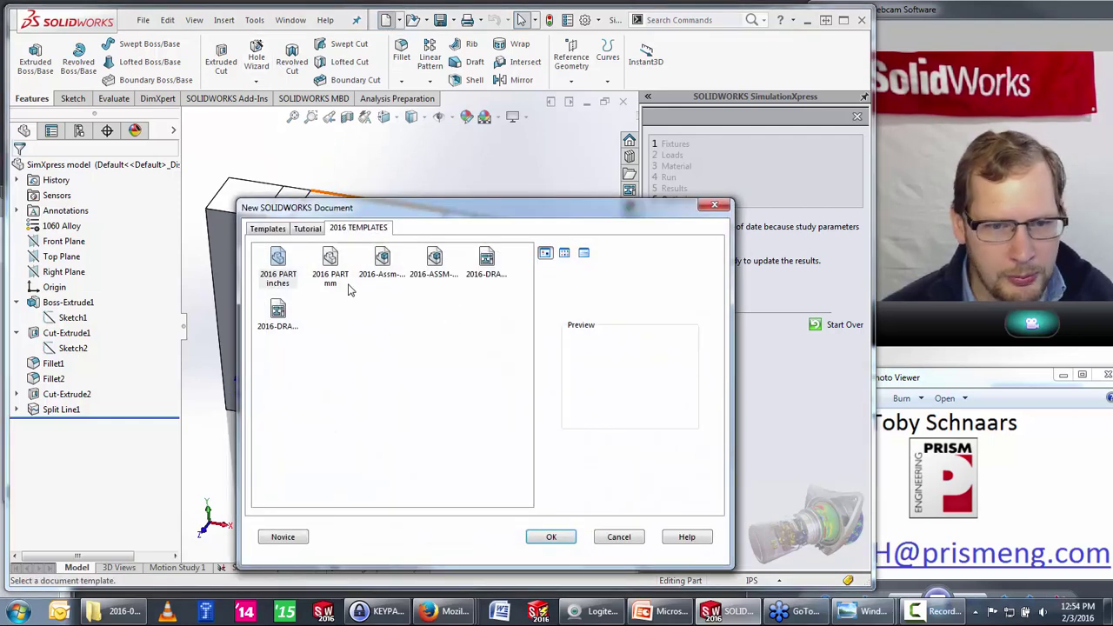
Step: Create a new inch part and sketch a 3 × 6 rectangle on the Top Plane
{"action": "double_click", "coordinate": [275, 267]}
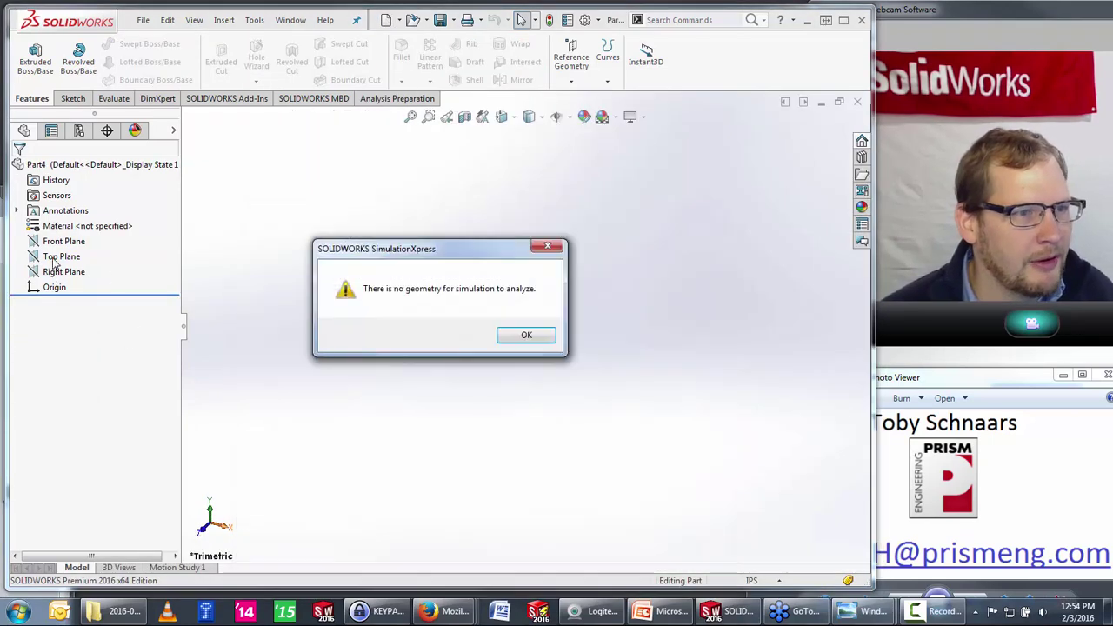
{"action": "left_click", "coordinate": [527, 336]}
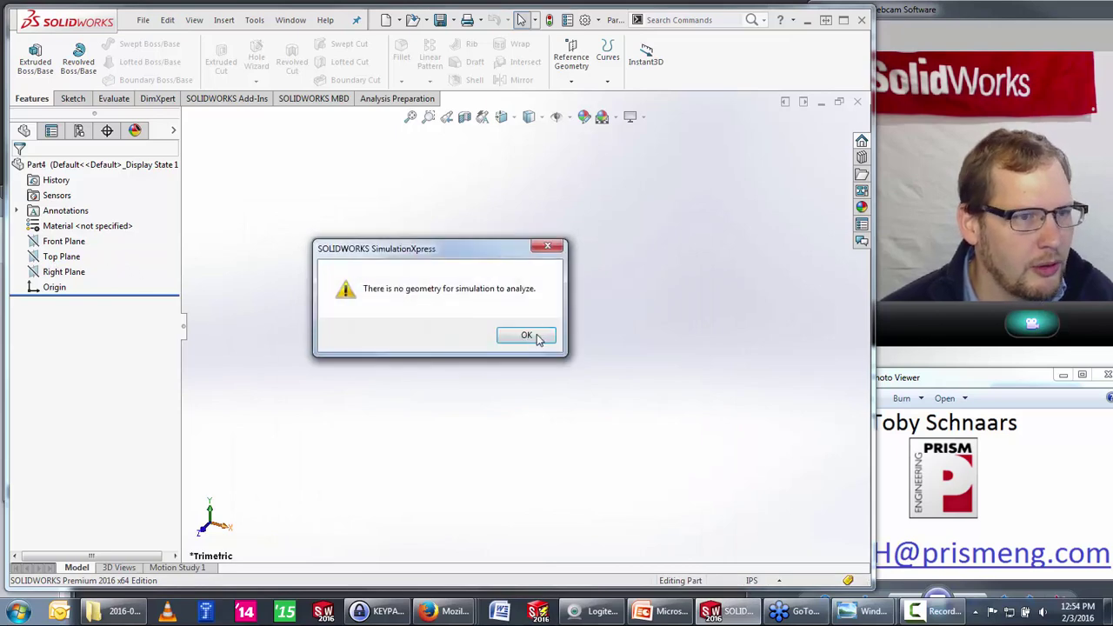
{"action": "left_click", "coordinate": [527, 336]}
{"action": "left_click", "coordinate": [61, 257]}
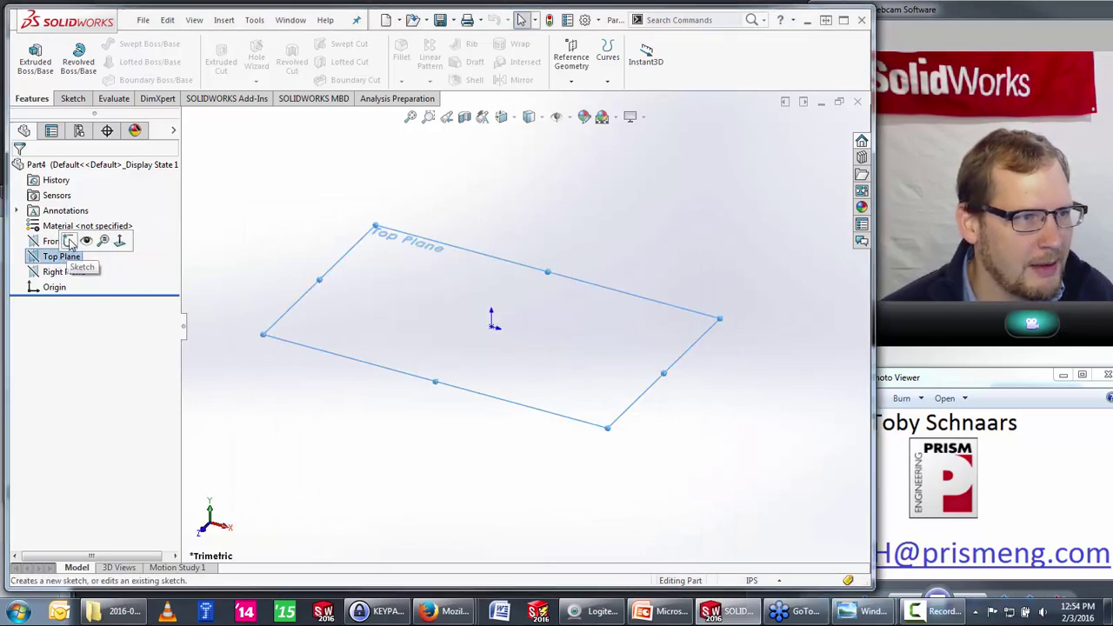
{"action": "left_click", "coordinate": [70, 243]}
{"action": "key", "text": "s"}
{"action": "key", "text": "r"}
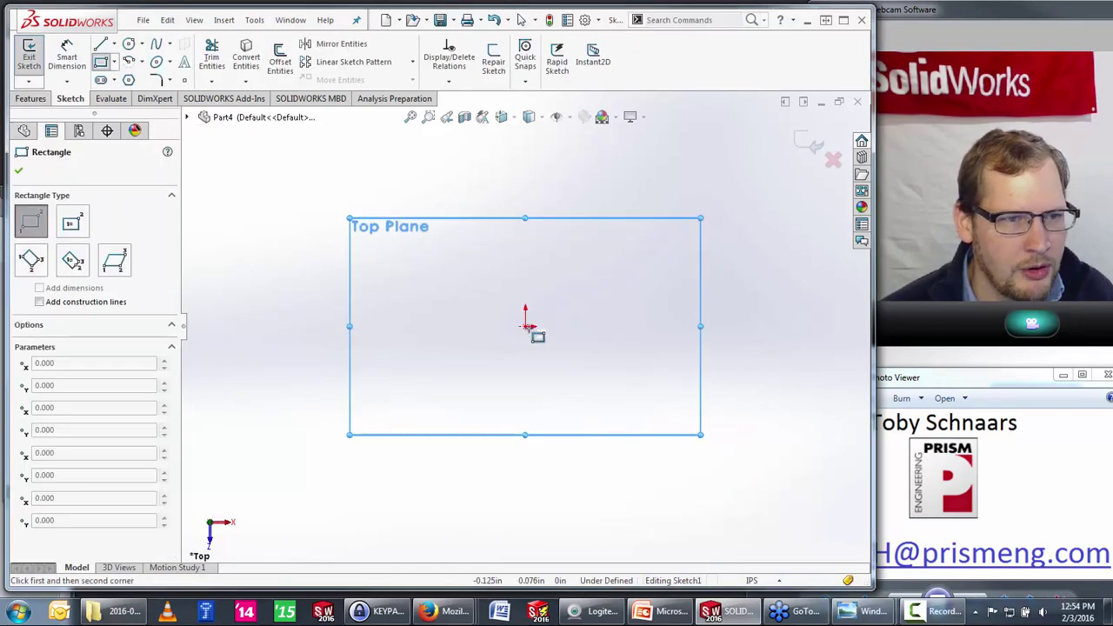
{"action": "left_click", "coordinate": [525, 327]}
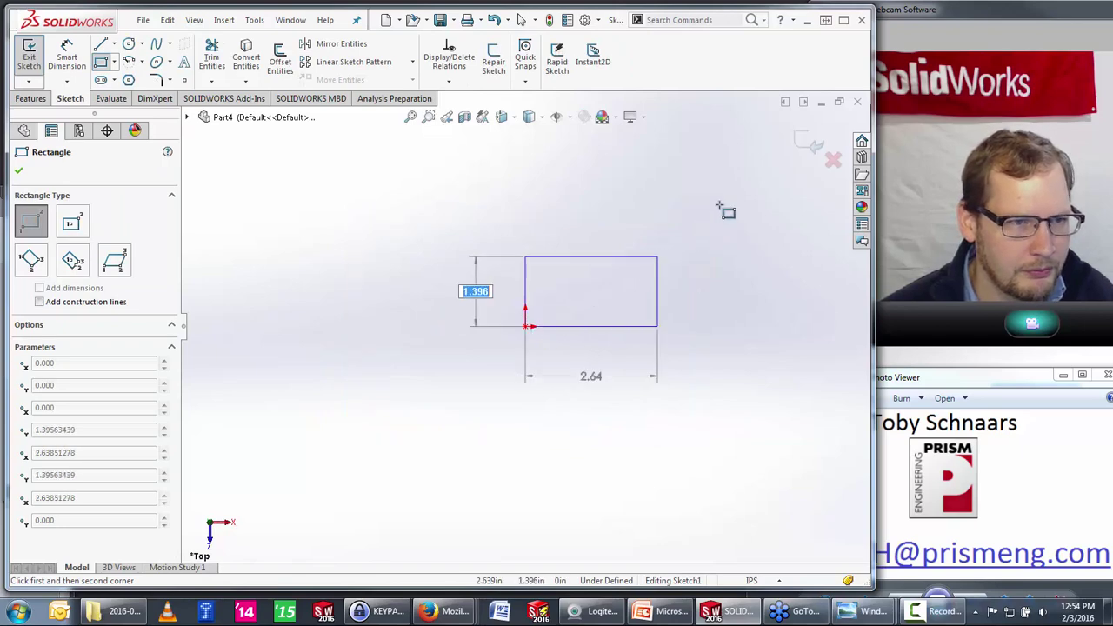
{"action": "type", "text": "6"}
{"action": "key", "text": "Tab"}
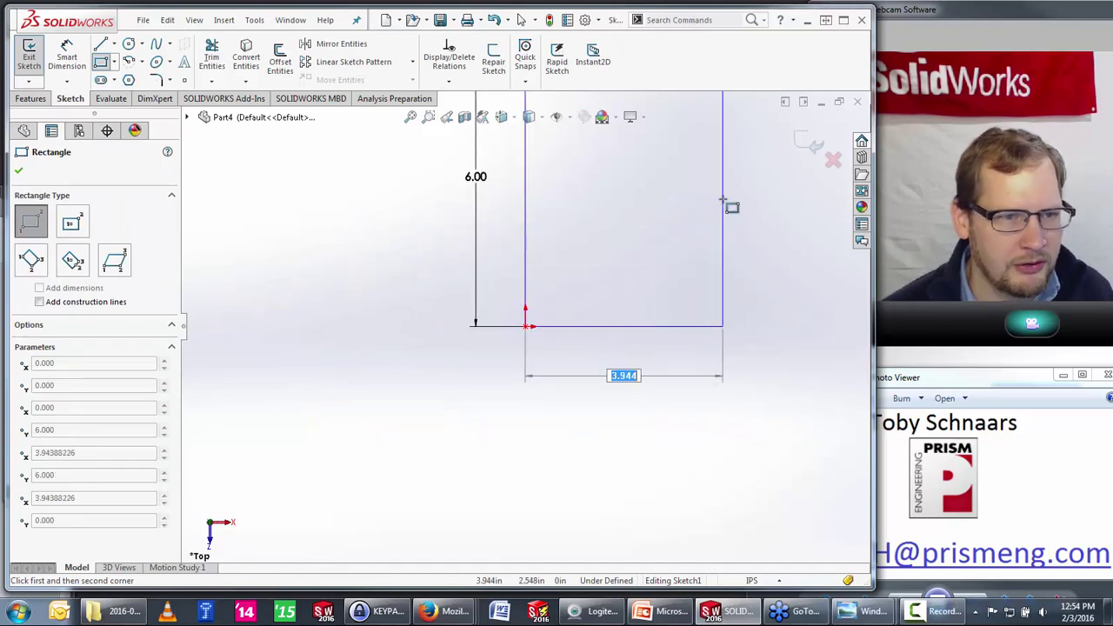
{"action": "key", "text": "Return"}
Step: Extrude the rectangle 1 in deep and shell the block with the default wall thickness
{"action": "key", "text": "s"}
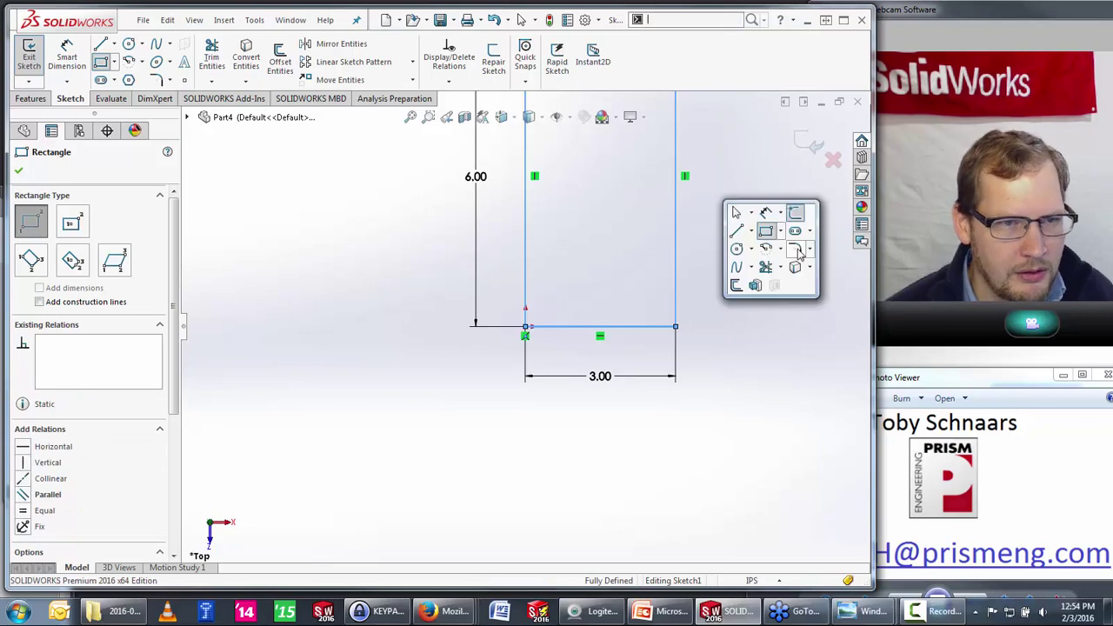
{"action": "left_click", "coordinate": [794, 267]}
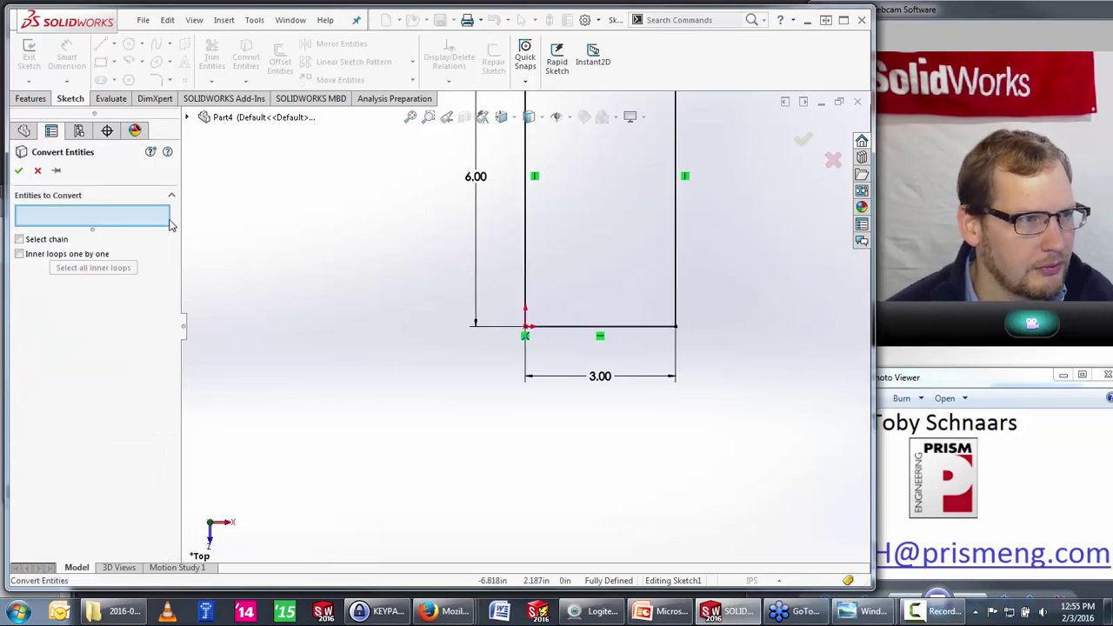
{"action": "key", "text": "Escape"}
{"action": "key", "text": "s"}
{"action": "left_click", "coordinate": [368, 310]}
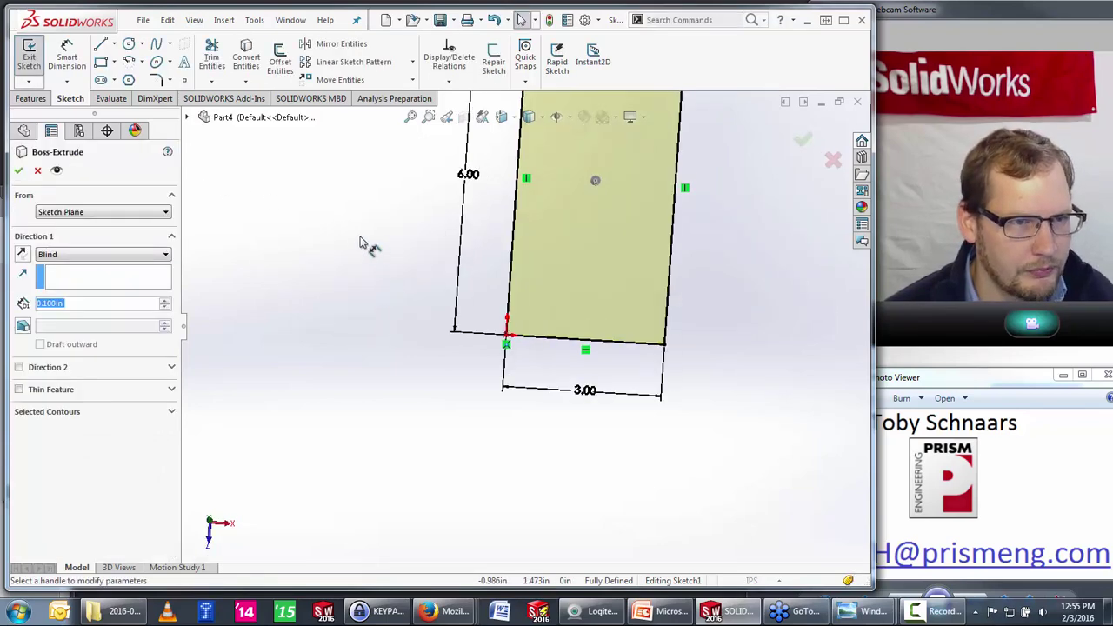
{"action": "type", "text": "1."}
{"action": "key", "text": "Return"}
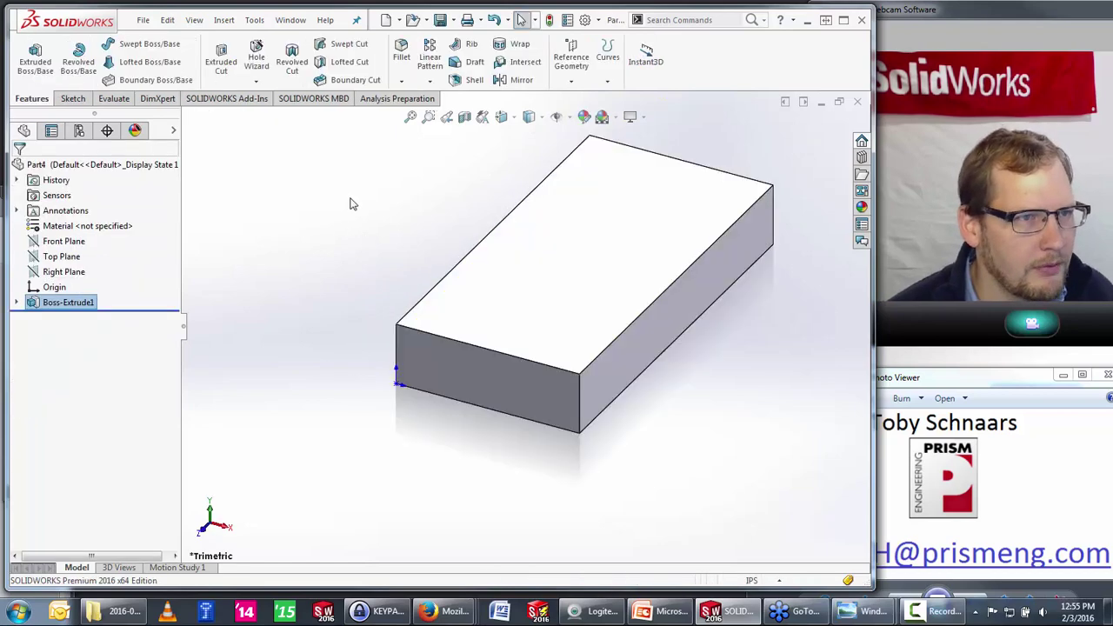
{"action": "left_click", "coordinate": [469, 79]}
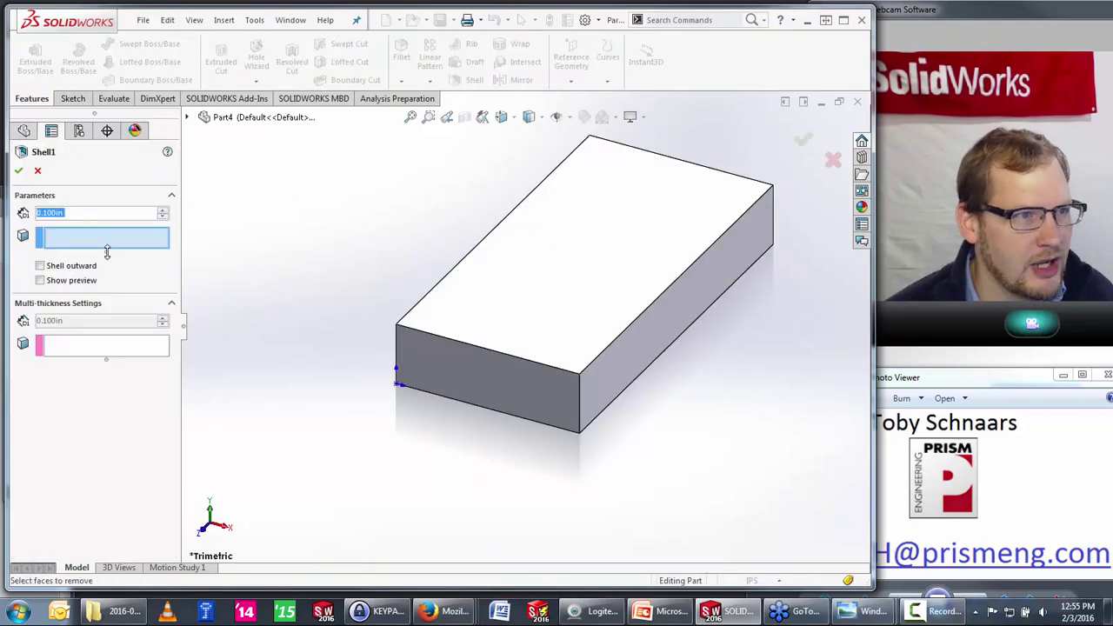
{"action": "left_click", "coordinate": [18, 172]}
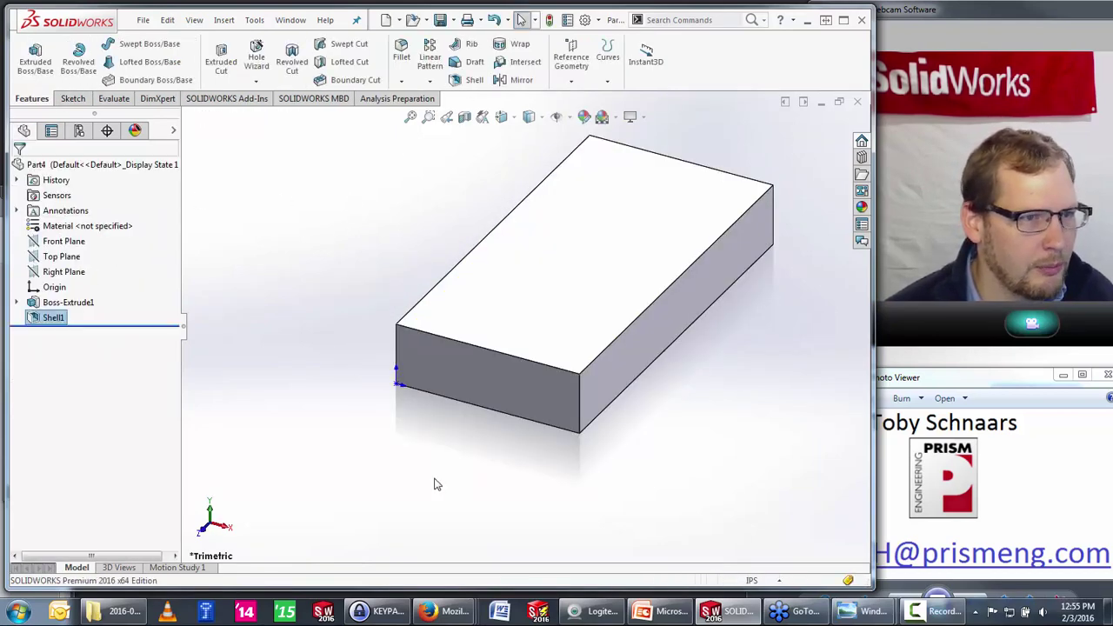
Step: Sketch a small circle near the left end of the block's front face
{"action": "left_click", "coordinate": [427, 361]}
{"action": "left_click", "coordinate": [464, 318]}
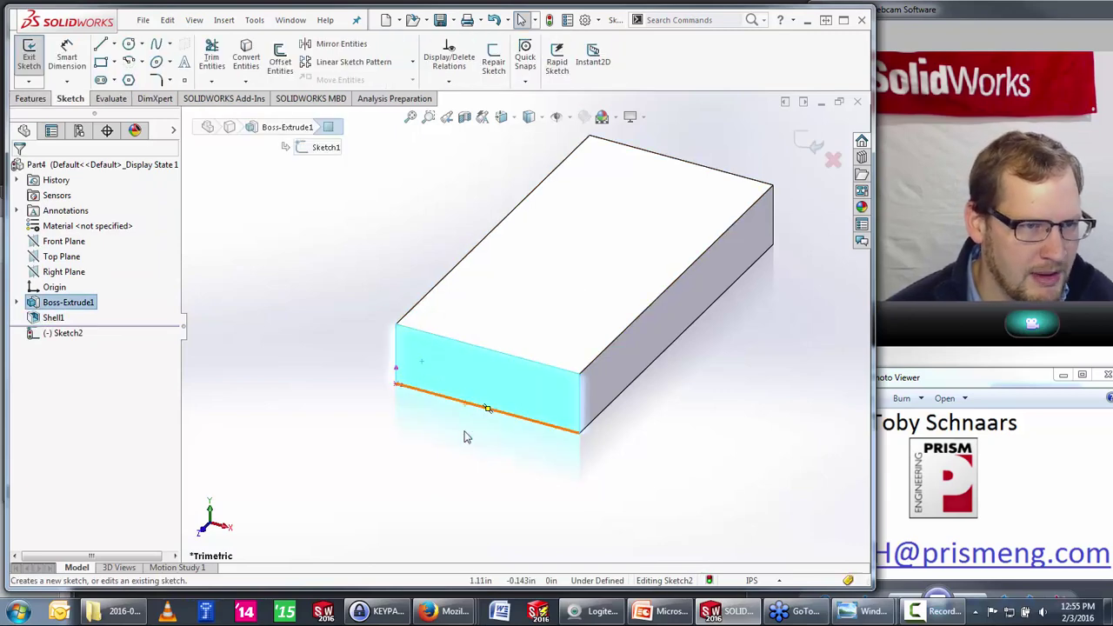
{"action": "key", "text": "s"}
{"action": "left_click", "coordinate": [482, 443]}
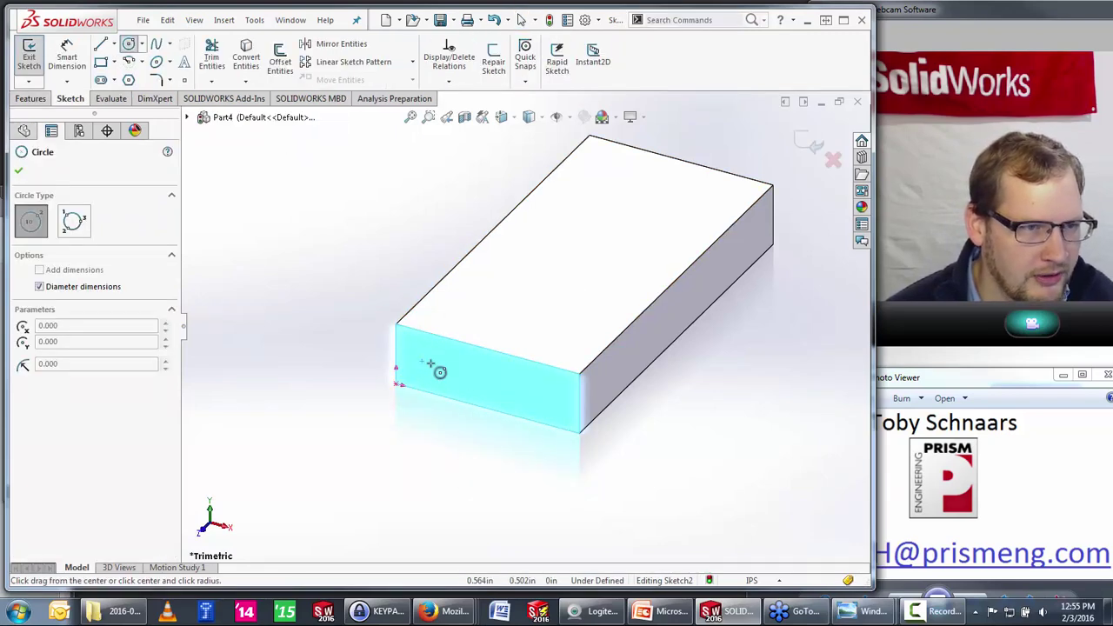
{"action": "left_click_drag", "start_coordinate": [430, 363], "coordinate": [445, 374]}
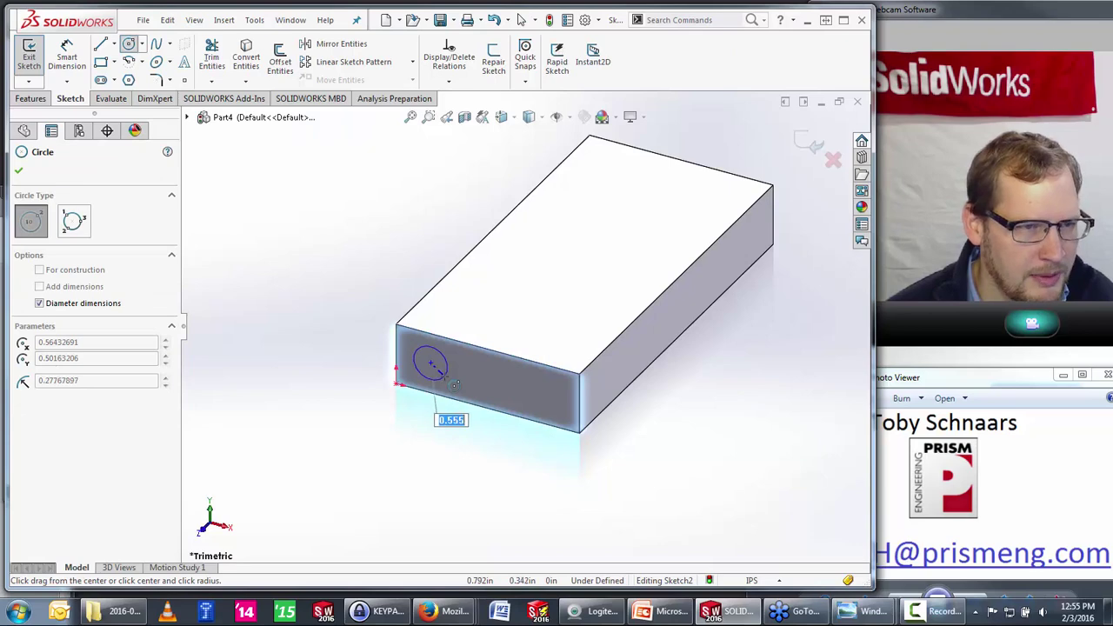
{"action": "left_click", "coordinate": [454, 383]}
Step: Cut the circle into the wall as a hole with end condition Up To Next
{"action": "key", "text": "s"}
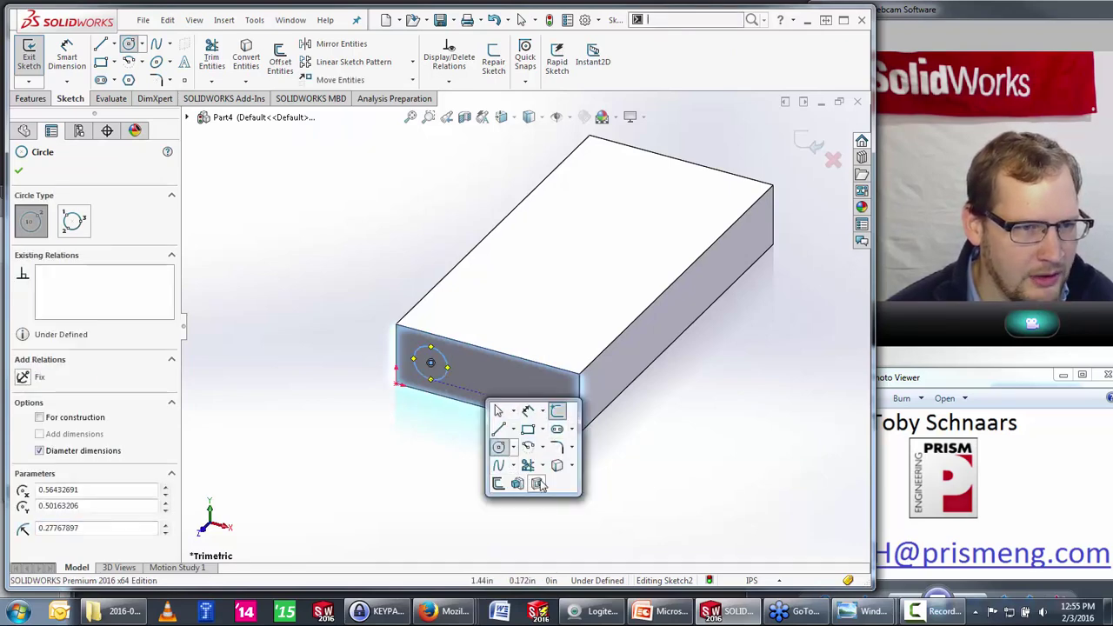
{"action": "left_click", "coordinate": [537, 484]}
{"action": "left_click", "coordinate": [103, 254]}
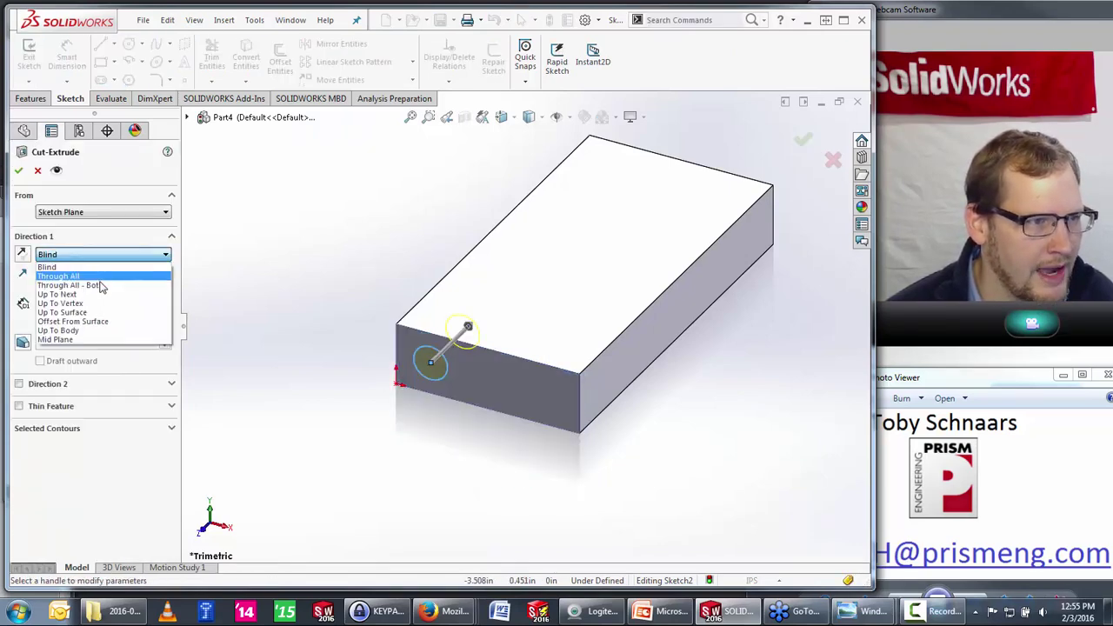
{"action": "left_click", "coordinate": [56, 293]}
{"action": "left_click", "coordinate": [18, 171]}
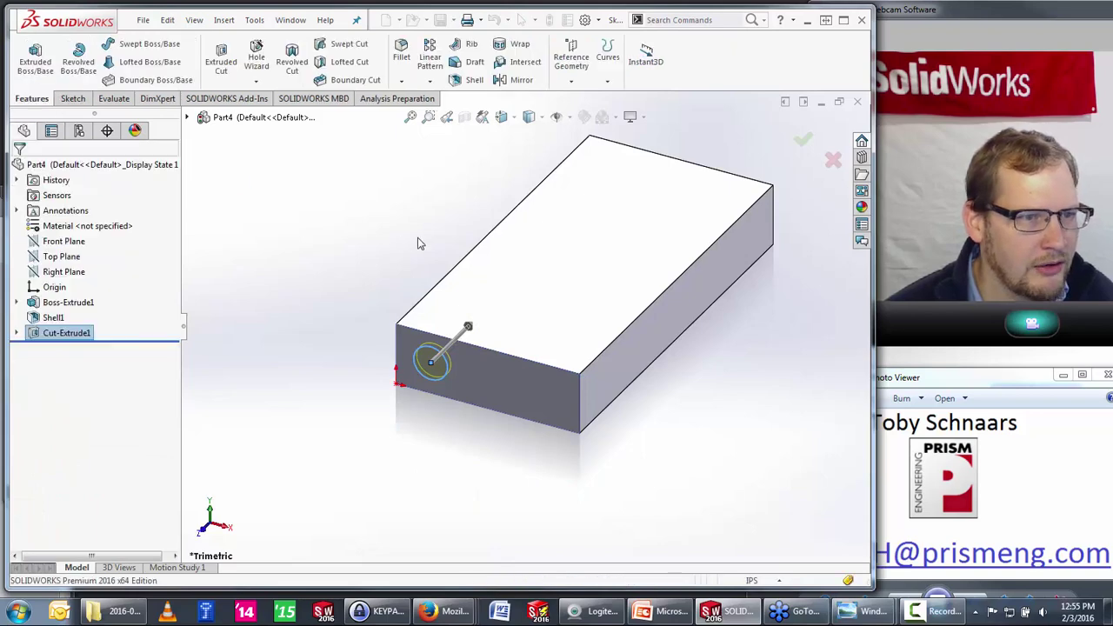
Step: Copy the circular hole cut onto another face of the box as Cut-Extrude2
{"action": "middle_click_drag", "start_coordinate": [521, 248], "coordinate": [365, 308]}
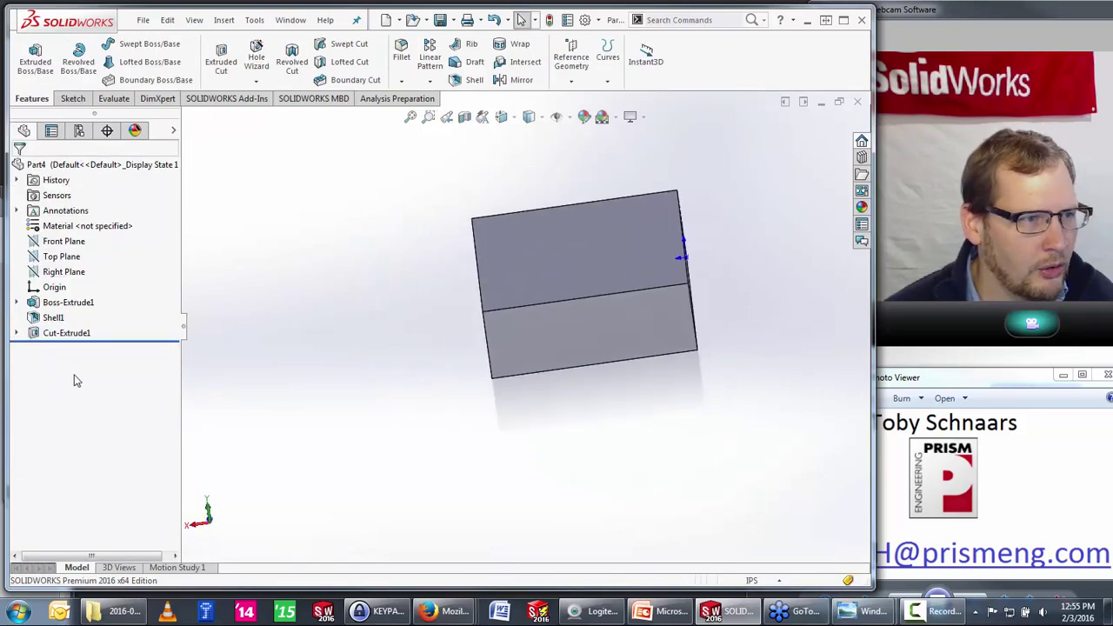
{"action": "left_click_drag", "start_coordinate": [72, 333], "coordinate": [535, 337], "text": "ctrl"}
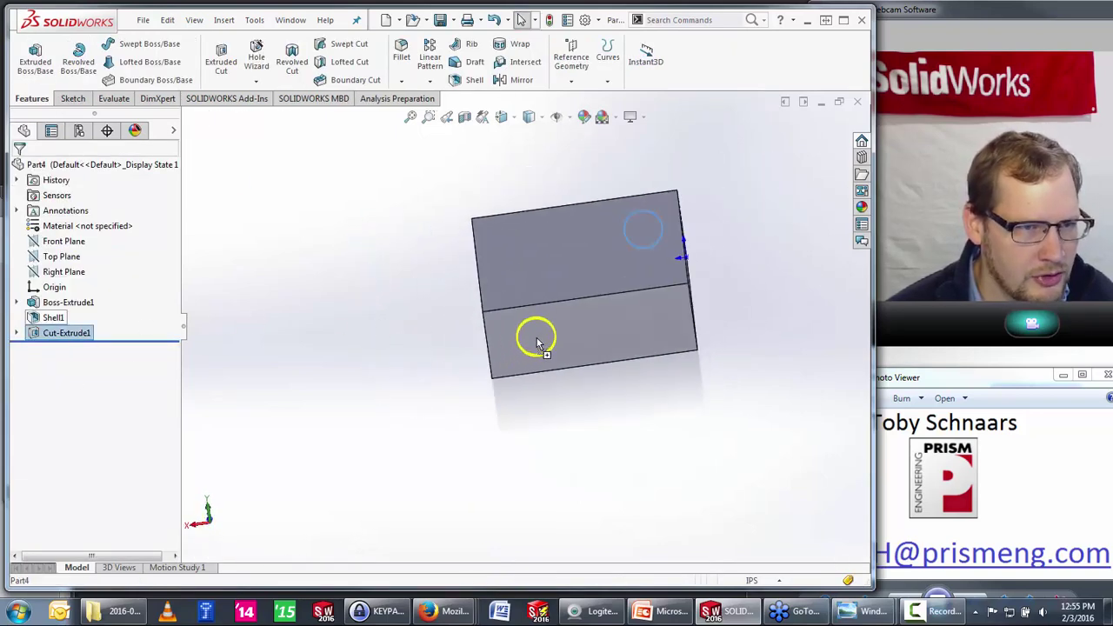
{"action": "mouse_move", "coordinate": [447, 287]}
{"action": "middle_mouse_down"}
{"action": "mouse_move", "coordinate": [399, 317]}
{"action": "mouse_move", "coordinate": [436, 403]}
{"action": "middle_mouse_up"}
{"action": "key", "text": "ctrl+7"}
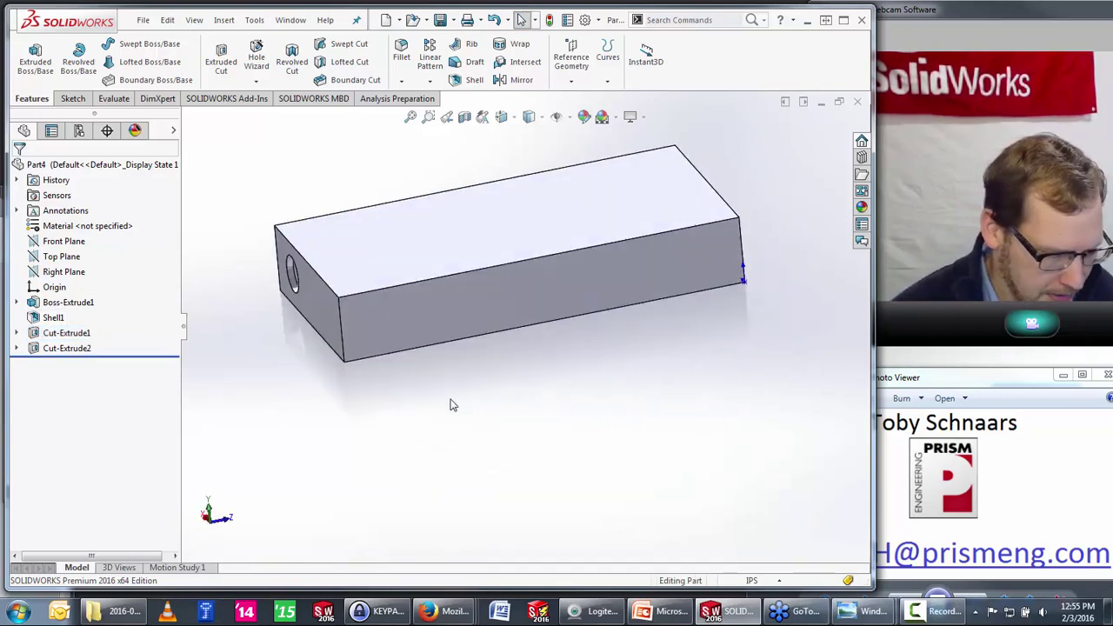
Step: Save the new part as 'Flow Sim Express'
{"action": "key", "text": "ctrl+s"}
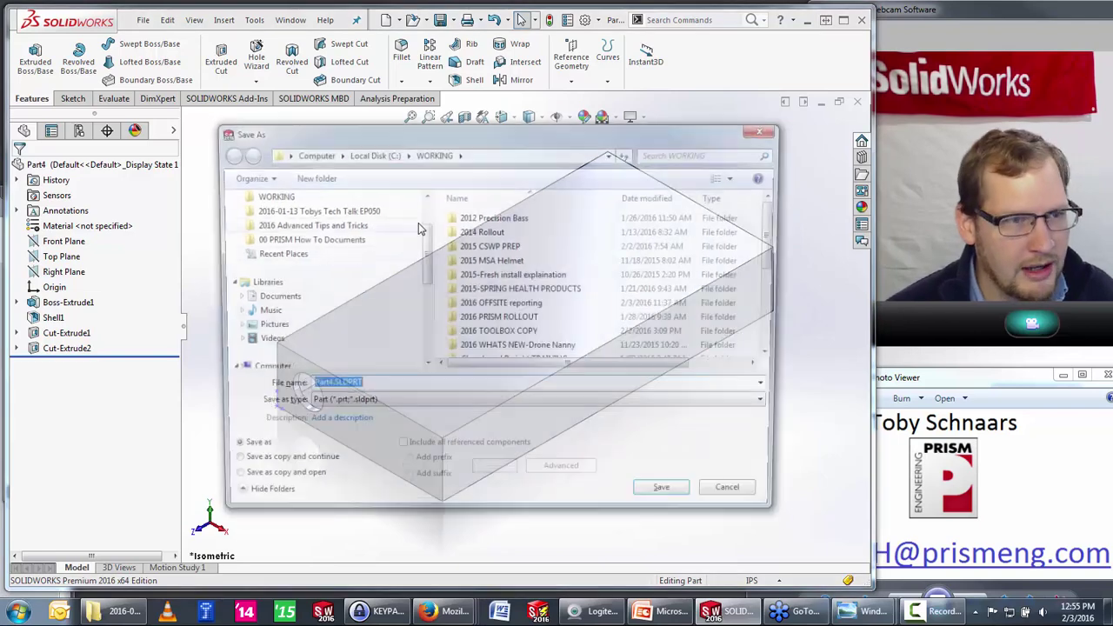
{"action": "left_click", "coordinate": [265, 195]}
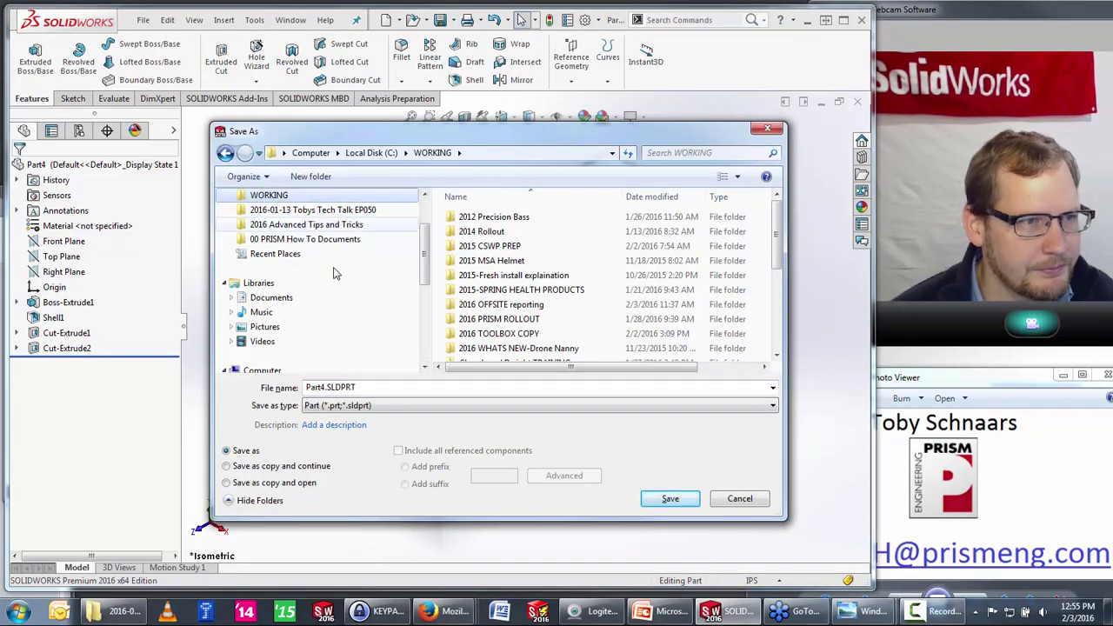
{"action": "double_click", "coordinate": [348, 386]}
{"action": "type", "text": "Flow Sim Express"}
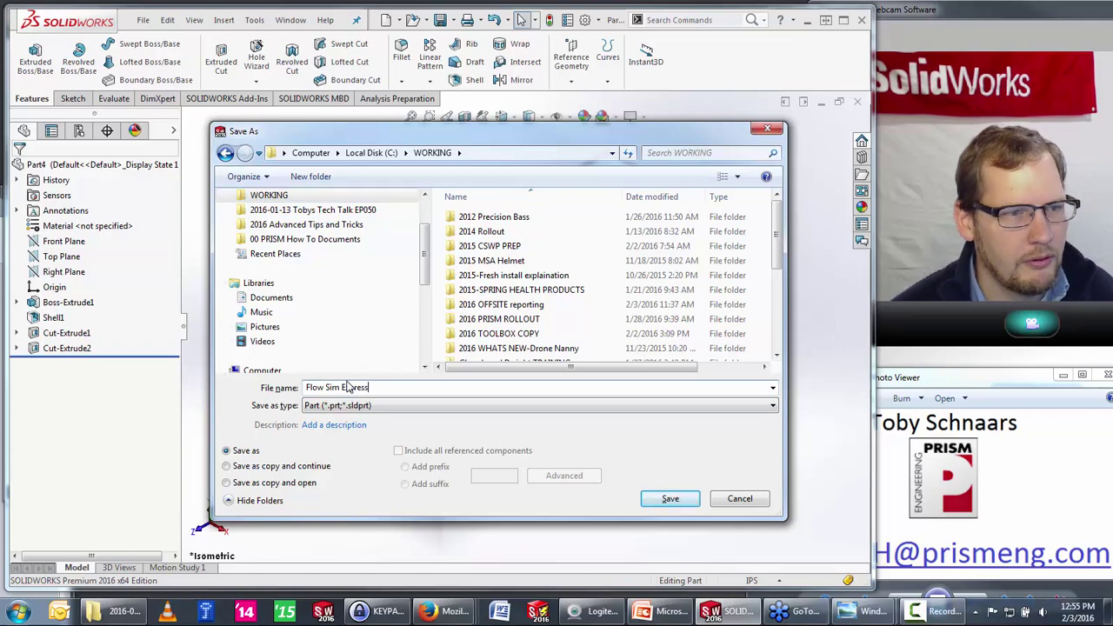
{"action": "key", "text": "Return"}
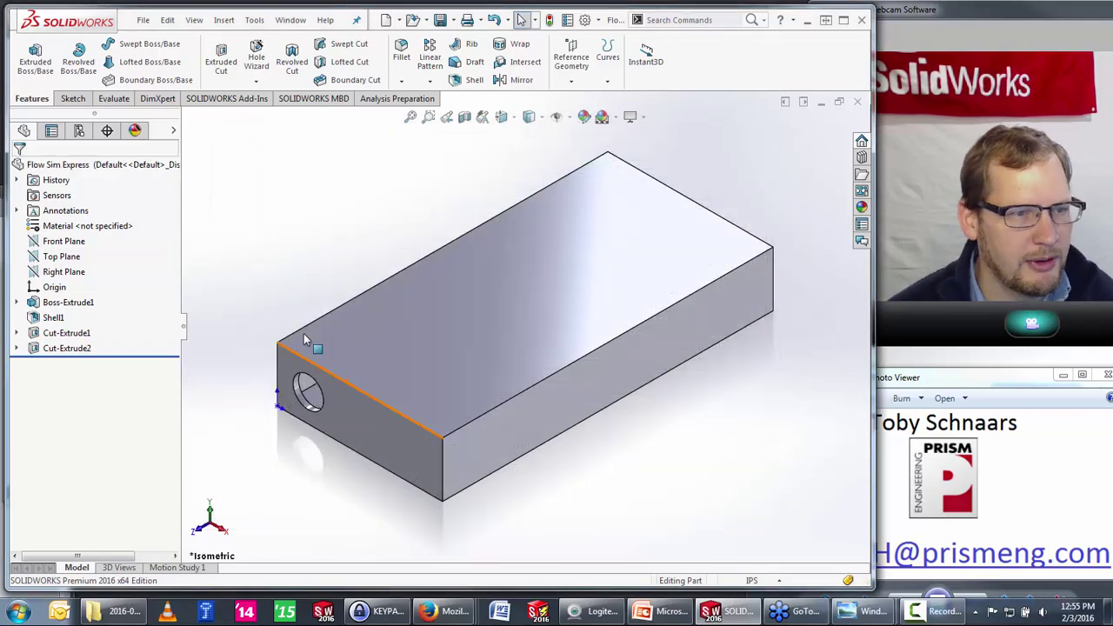
Step: Open FloXpress from Tools > Xpress Products, view its welcome page, then exit the wizard
{"action": "left_click", "coordinate": [255, 21]}
{"action": "mouse_move", "coordinate": [294, 70]}
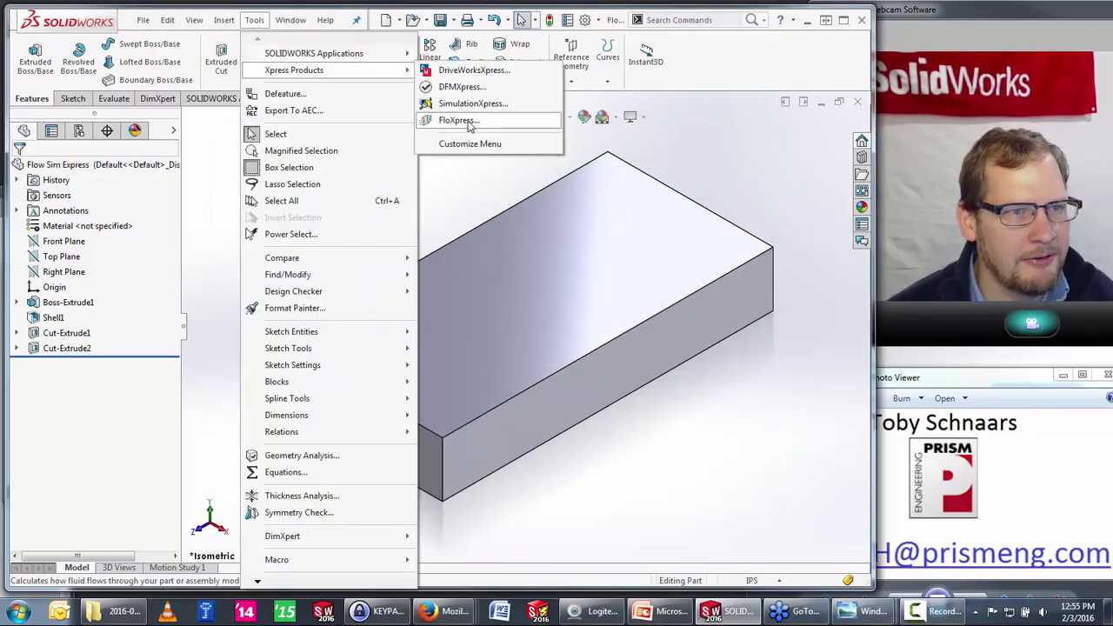
{"action": "left_click", "coordinate": [460, 120]}
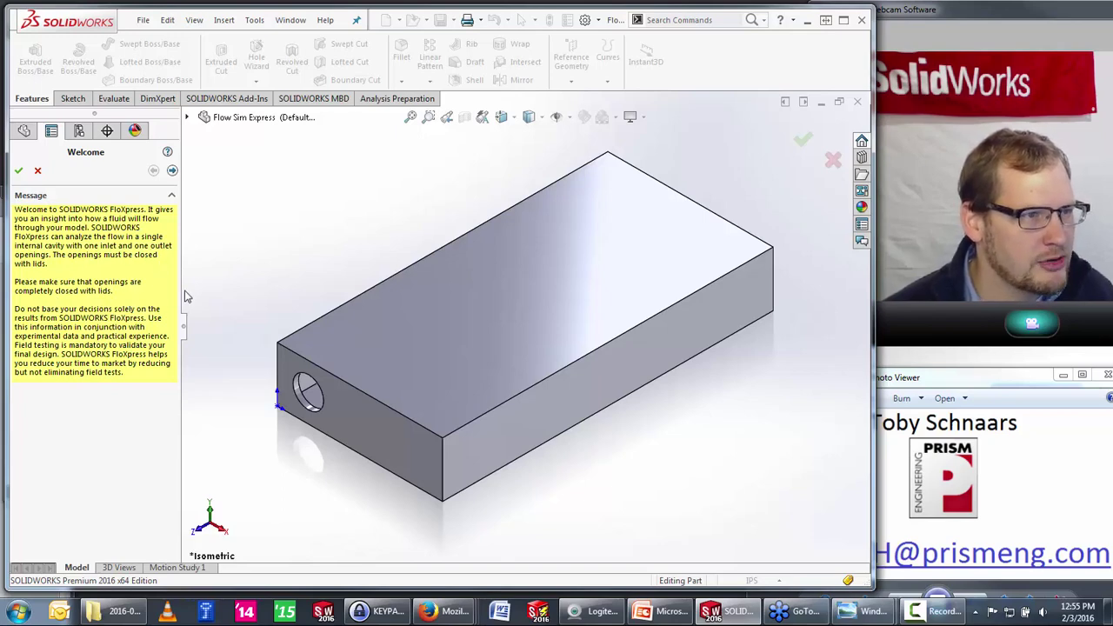
{"action": "left_click", "coordinate": [397, 98]}
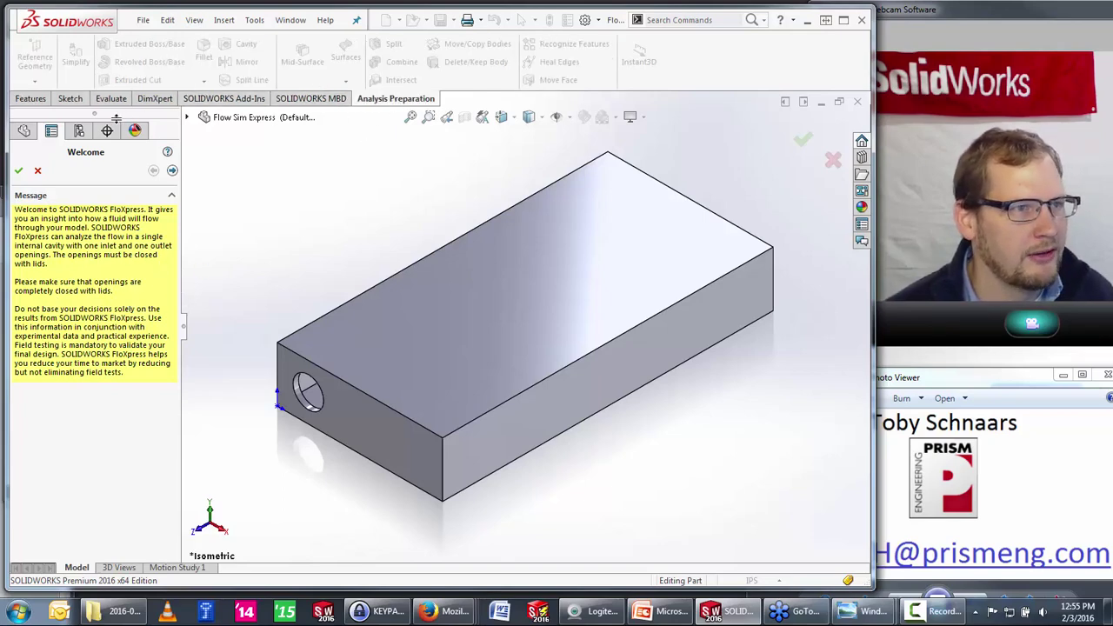
{"action": "left_click", "coordinate": [33, 100]}
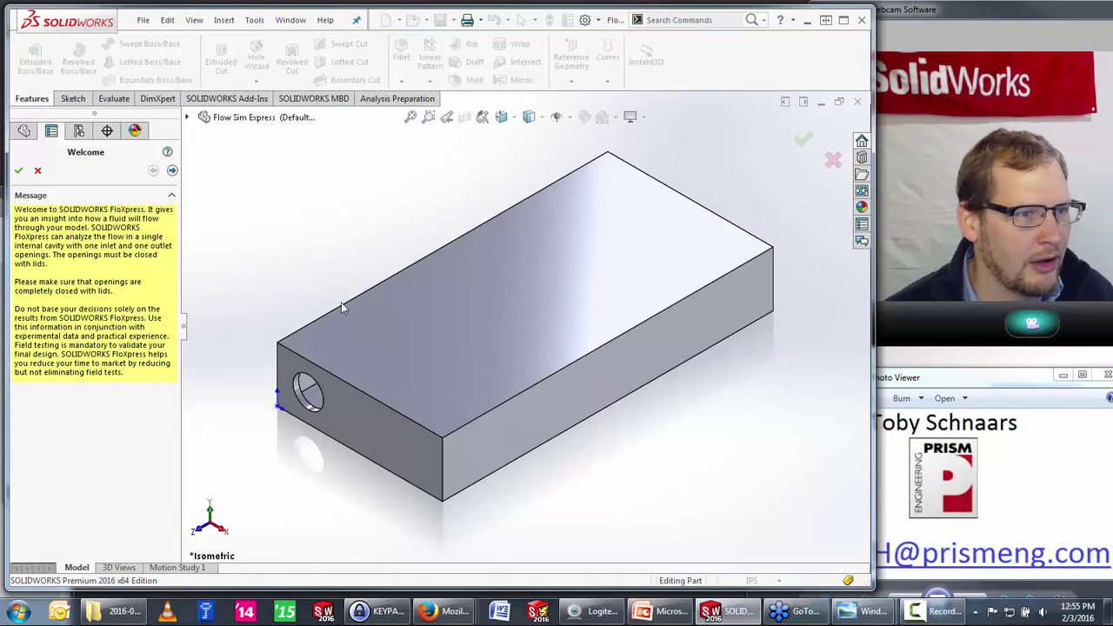
{"action": "left_click", "coordinate": [342, 414]}
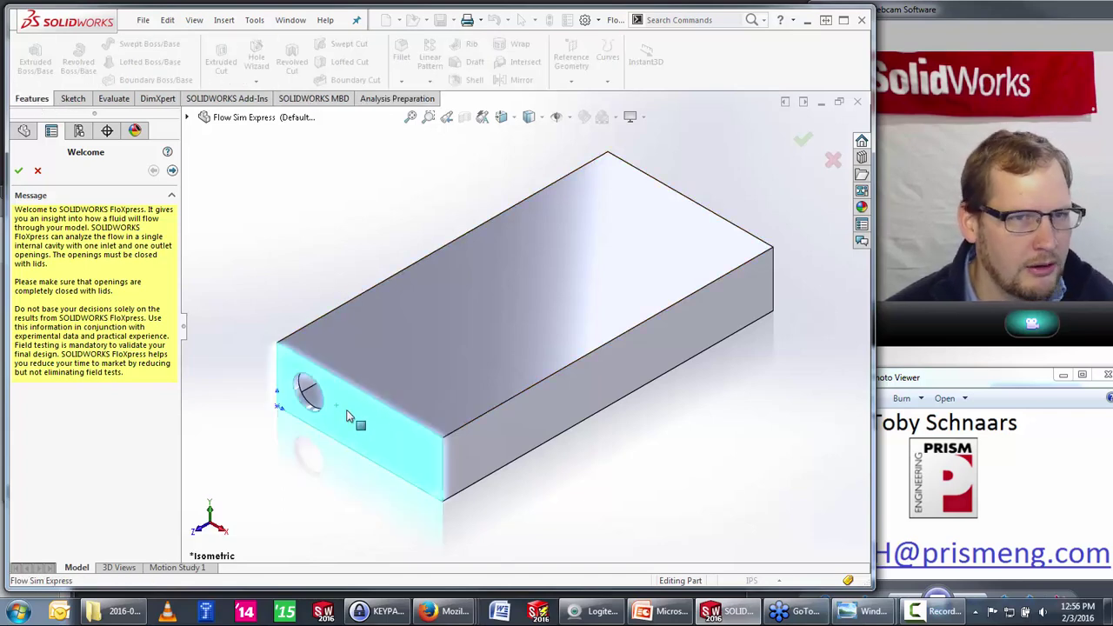
{"action": "left_click", "coordinate": [19, 171]}
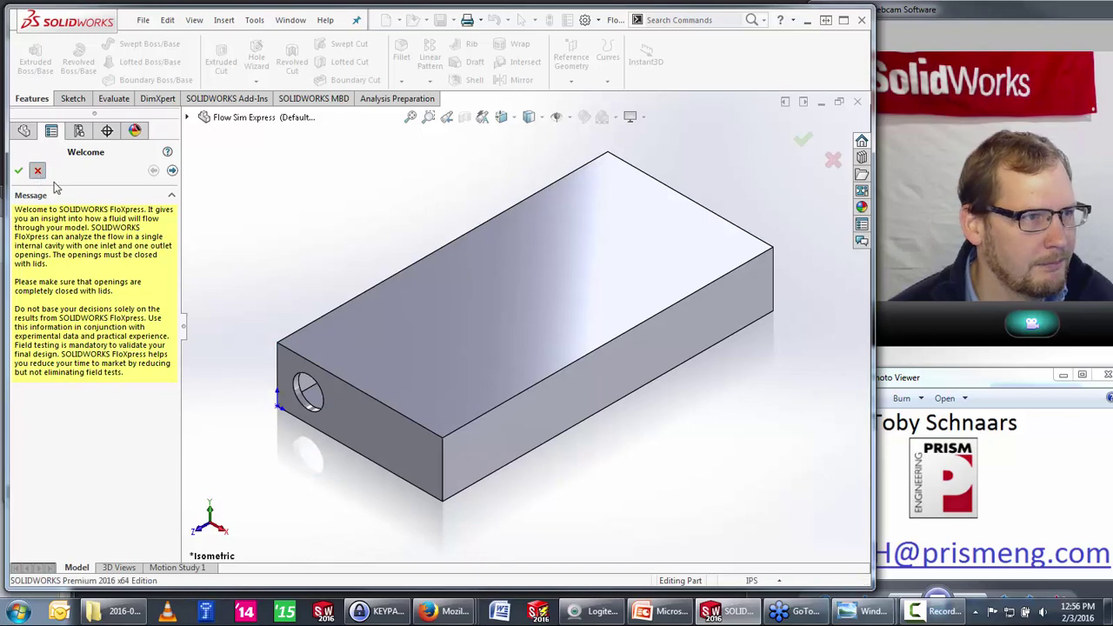
{"action": "left_click", "coordinate": [367, 423]}
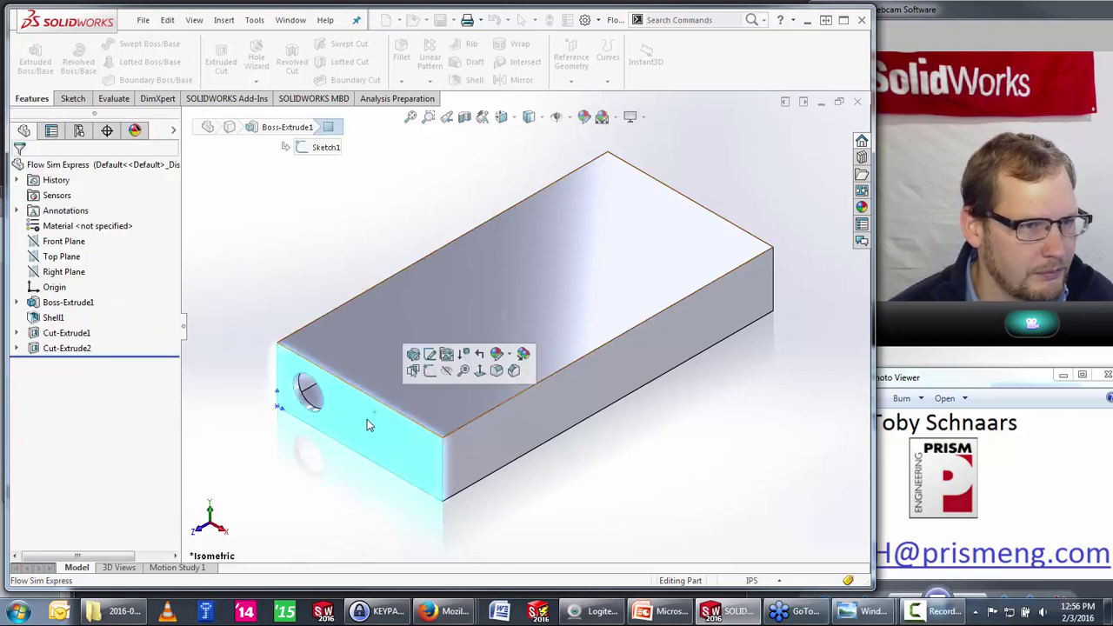
Step: Cap the front-end hole with a Mid Plane boss extruded from its converted circular edge
{"action": "left_click", "coordinate": [429, 371]}
{"action": "key", "text": "s"}
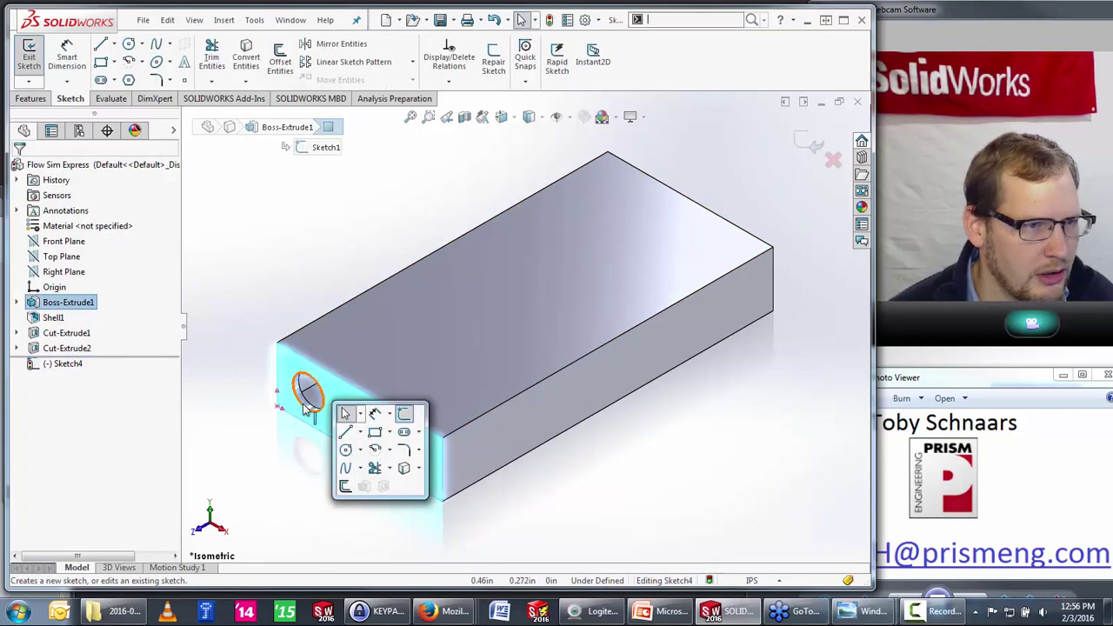
{"action": "left_click", "coordinate": [307, 382]}
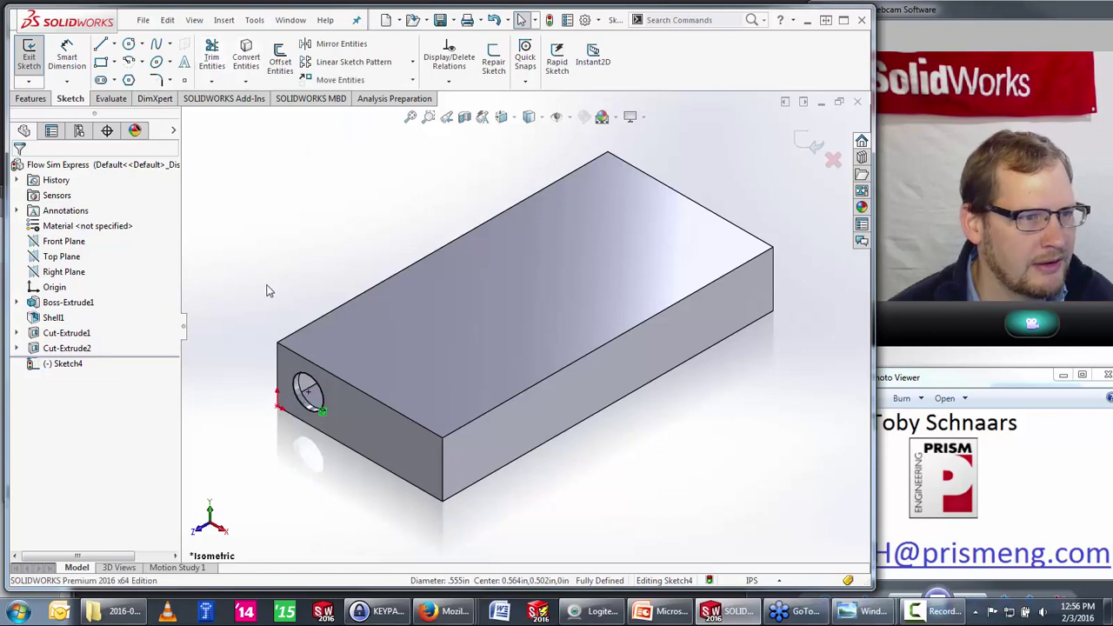
{"action": "key", "text": "s"}
{"action": "left_click", "coordinate": [297, 368]}
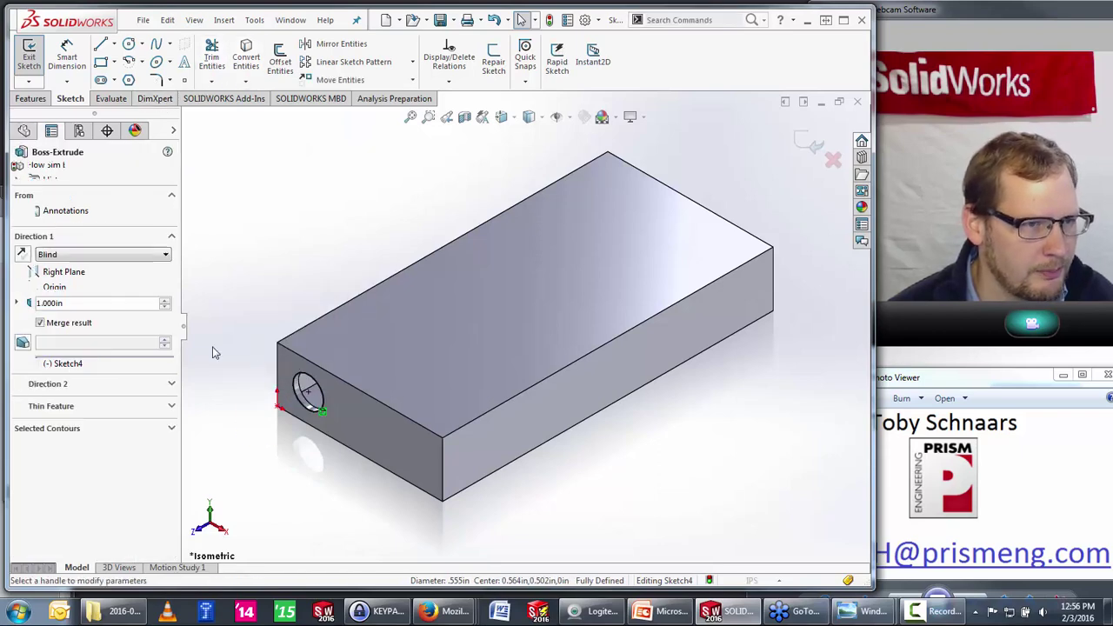
{"action": "left_click", "coordinate": [87, 253]}
{"action": "left_click", "coordinate": [59, 321]}
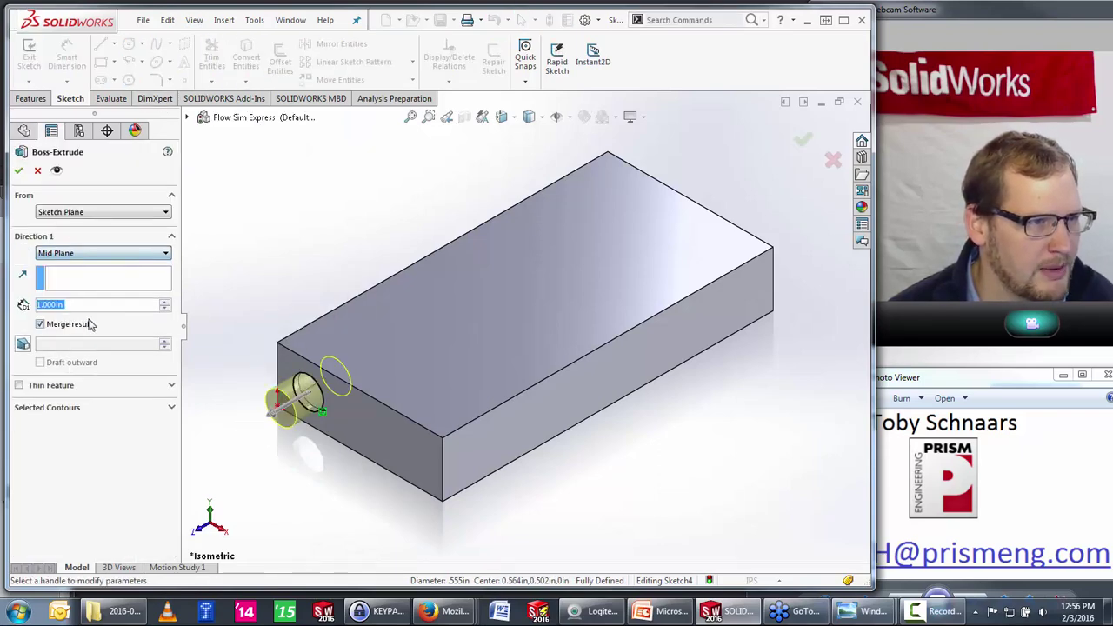
{"action": "type", "text": "."}
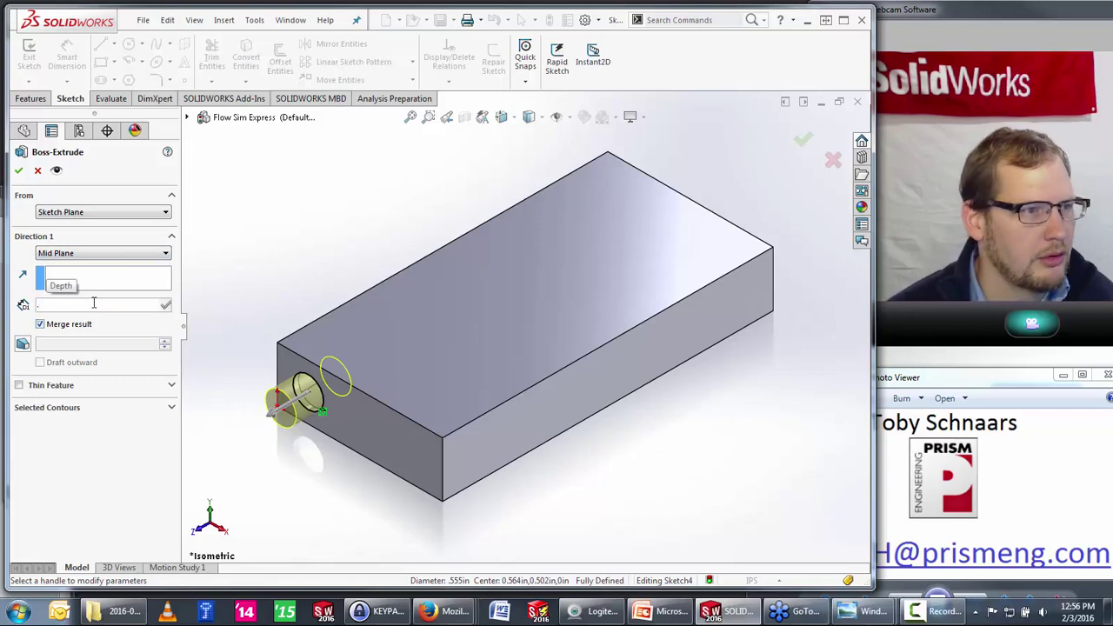
{"action": "type", "text": "500in"}
{"action": "key", "text": "Return"}
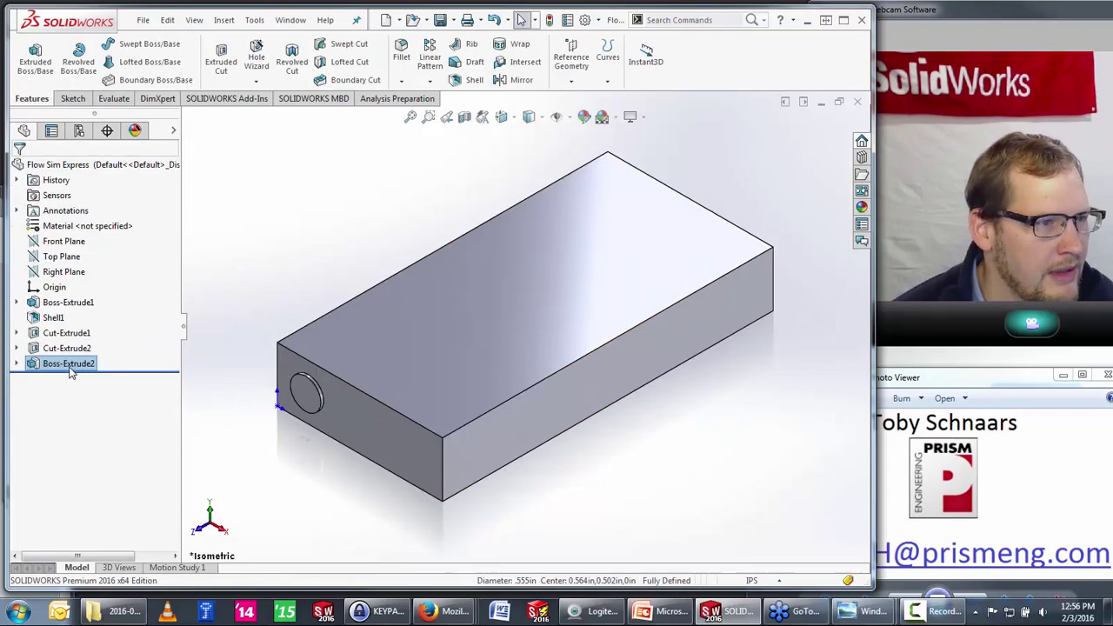
{"action": "right_click", "coordinate": [71, 371]}
{"action": "left_click", "coordinate": [83, 311]}
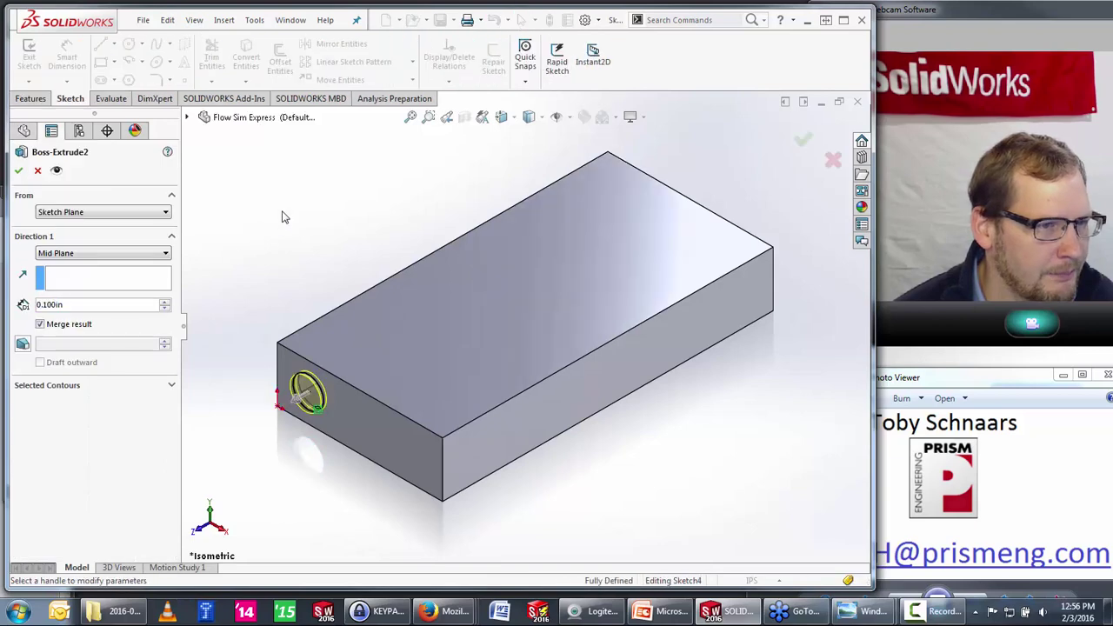
{"action": "left_click", "coordinate": [801, 139]}
Step: Cap the opposite outlet hole the same way with a second Mid Plane boss
{"action": "mouse_move", "coordinate": [791, 283]}
{"action": "middle_mouse_down"}
{"action": "mouse_move", "coordinate": [569, 349]}
{"action": "mouse_move", "coordinate": [579, 371]}
{"action": "middle_mouse_up"}
{"action": "left_click", "coordinate": [579, 371]}
{"action": "left_click", "coordinate": [654, 341]}
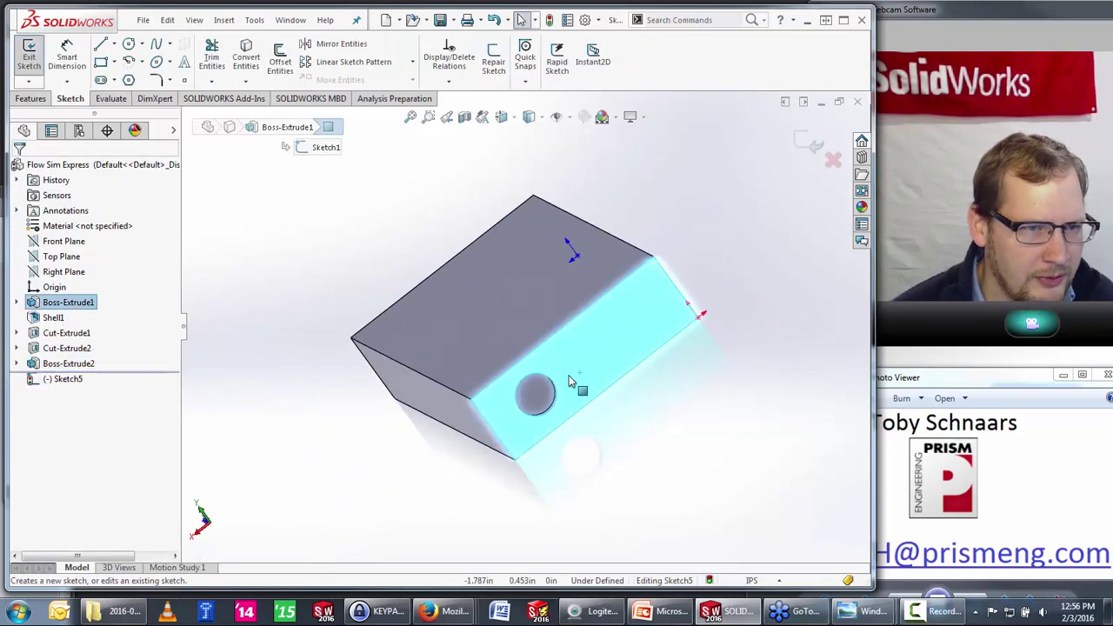
{"action": "left_click", "coordinate": [550, 384]}
{"action": "left_click", "coordinate": [246, 57]}
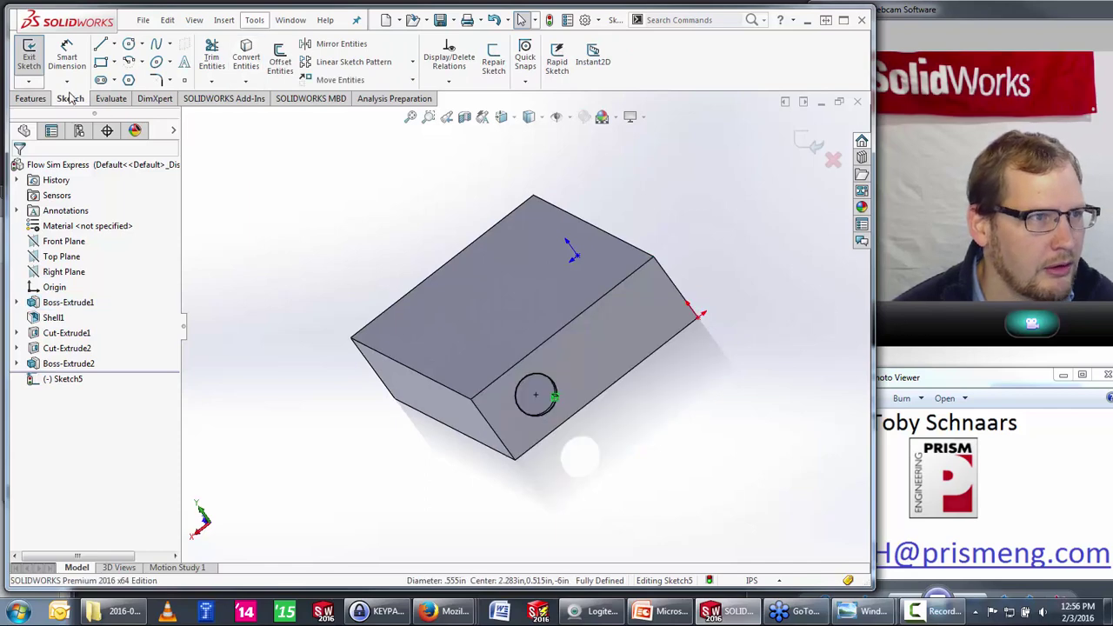
{"action": "left_click", "coordinate": [31, 98]}
{"action": "left_click", "coordinate": [35, 57]}
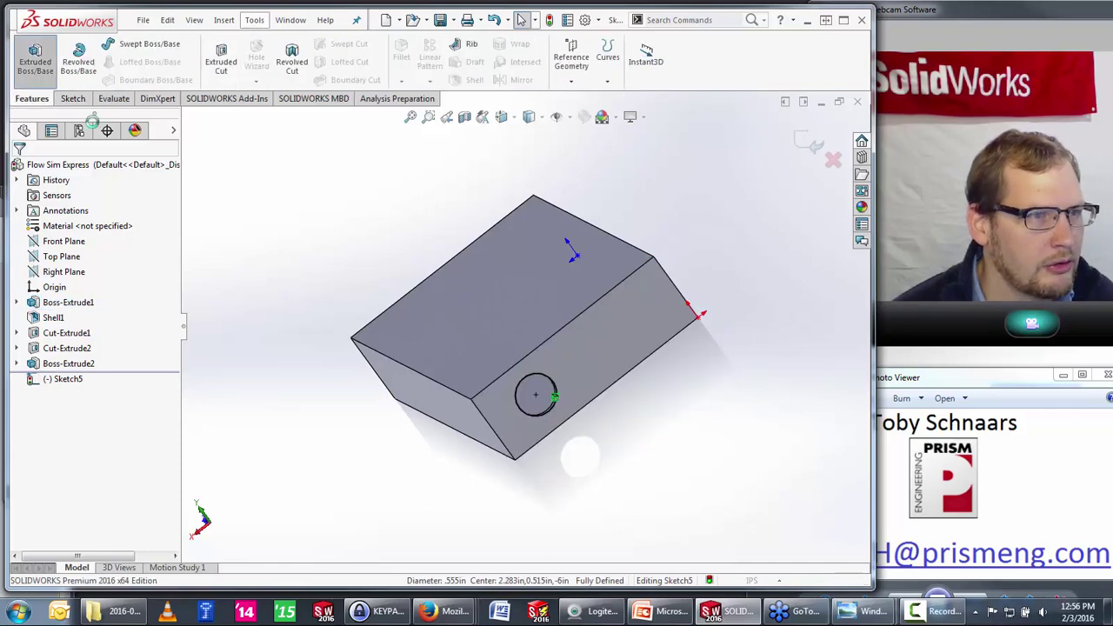
{"action": "left_click", "coordinate": [98, 260]}
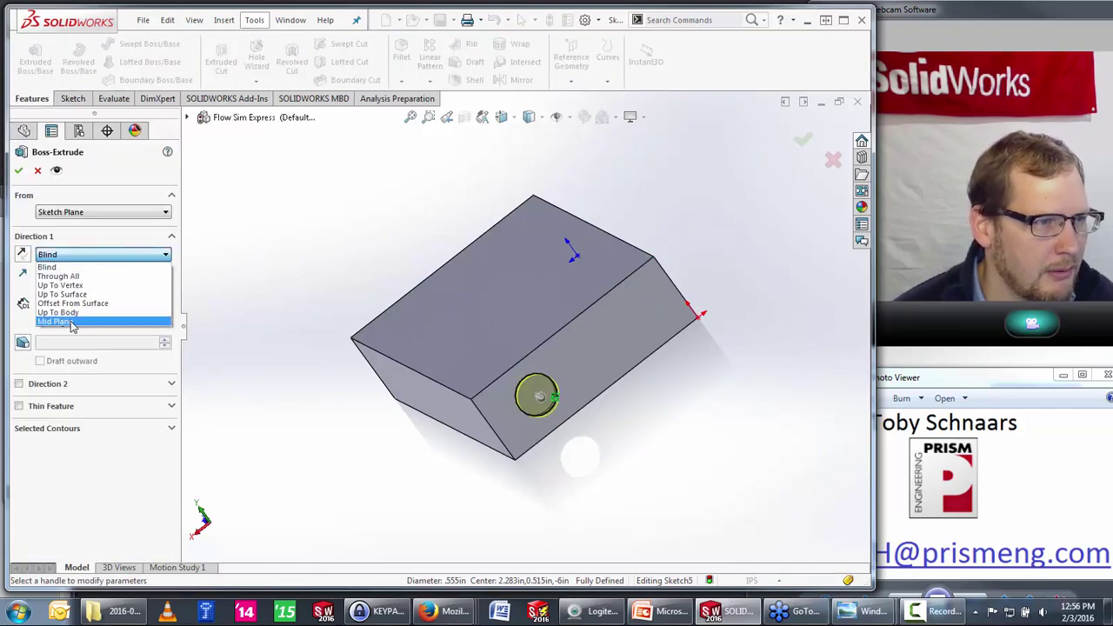
{"action": "left_click", "coordinate": [69, 318]}
{"action": "key", "text": "Return"}
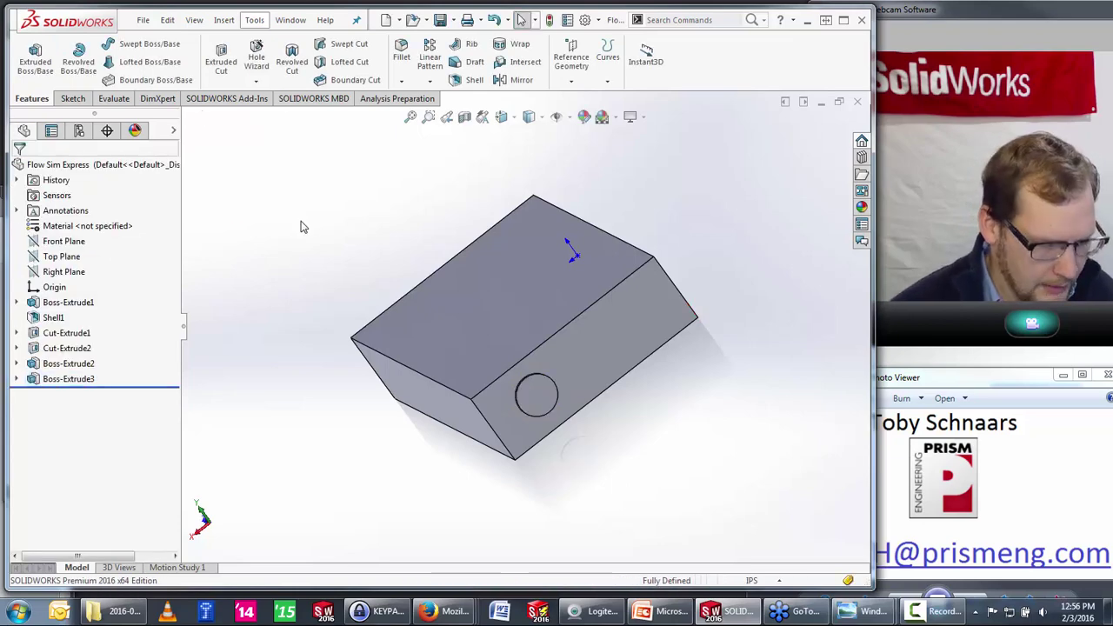
{"action": "key", "text": "ctrl+7"}
Step: Restart FloXpress, display the fluid volume at the geometry check, and keep the default fluid
{"action": "left_click", "coordinate": [254, 19]}
{"action": "mouse_move", "coordinate": [294, 69]}
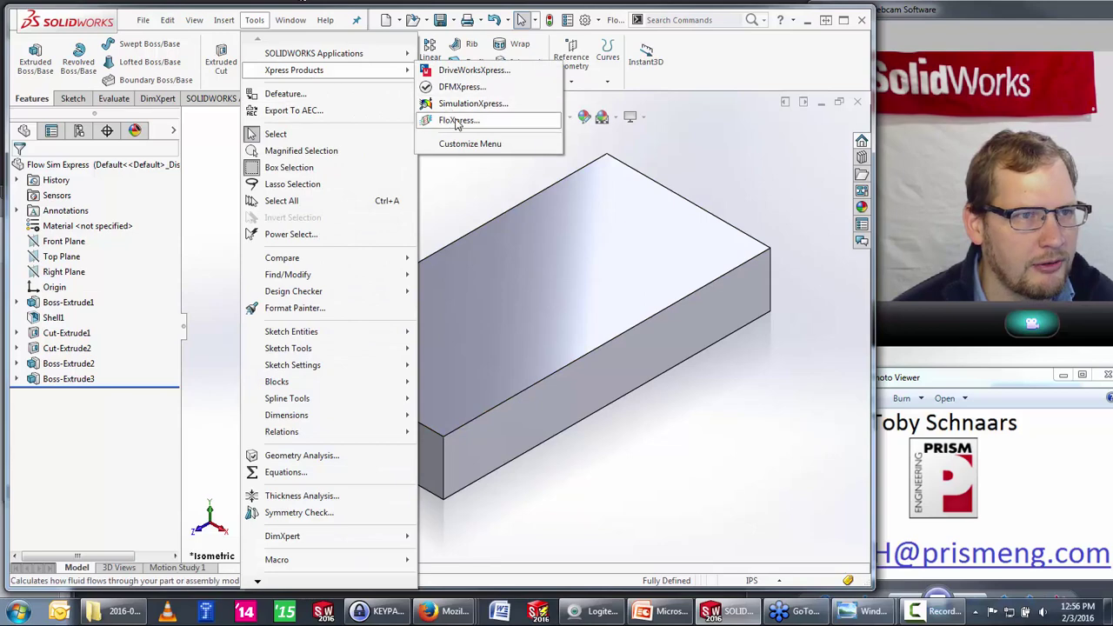
{"action": "left_click", "coordinate": [458, 120]}
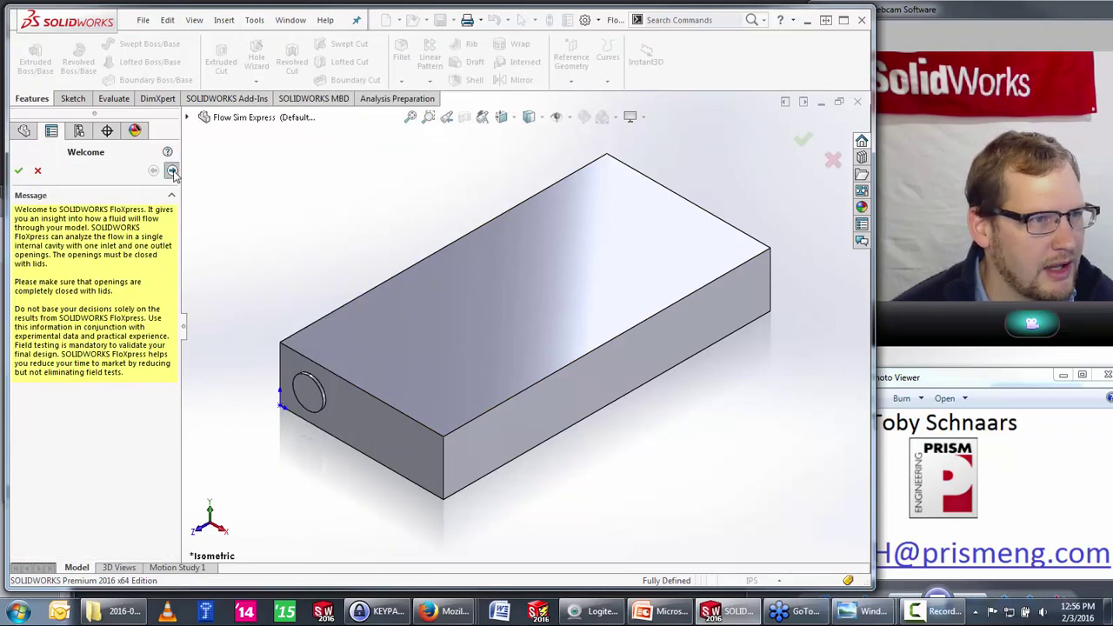
{"action": "left_click", "coordinate": [172, 171]}
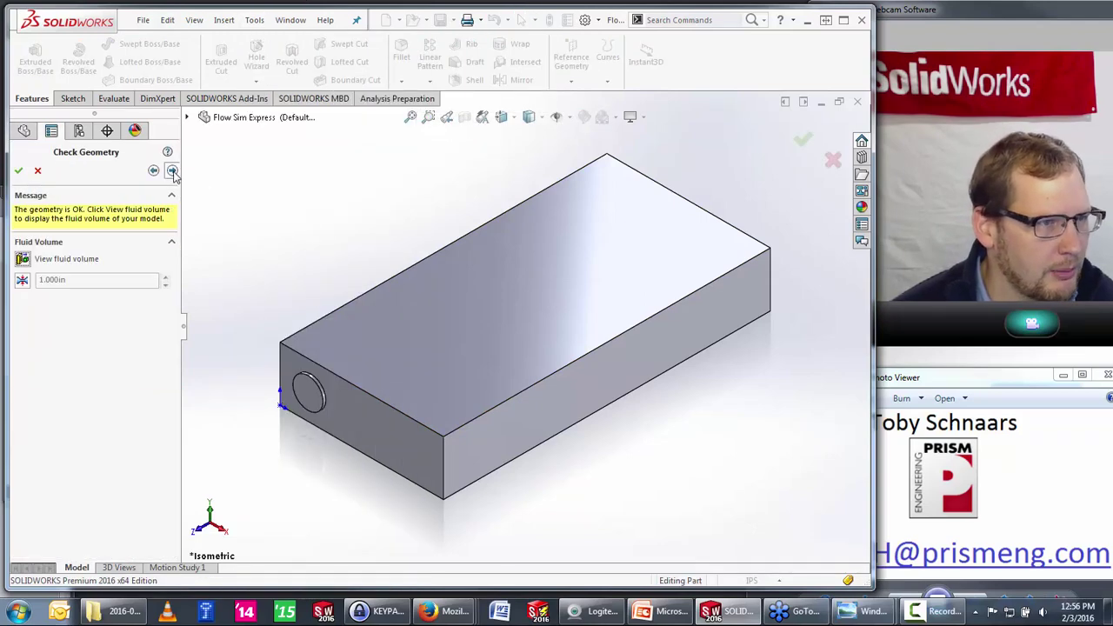
{"action": "left_click", "coordinate": [39, 264]}
{"action": "scroll", "coordinate": [446, 376], "scroll_direction": "down", "scroll_amount": 3}
{"action": "scroll", "coordinate": [446, 377], "scroll_direction": "down", "scroll_amount": 2}
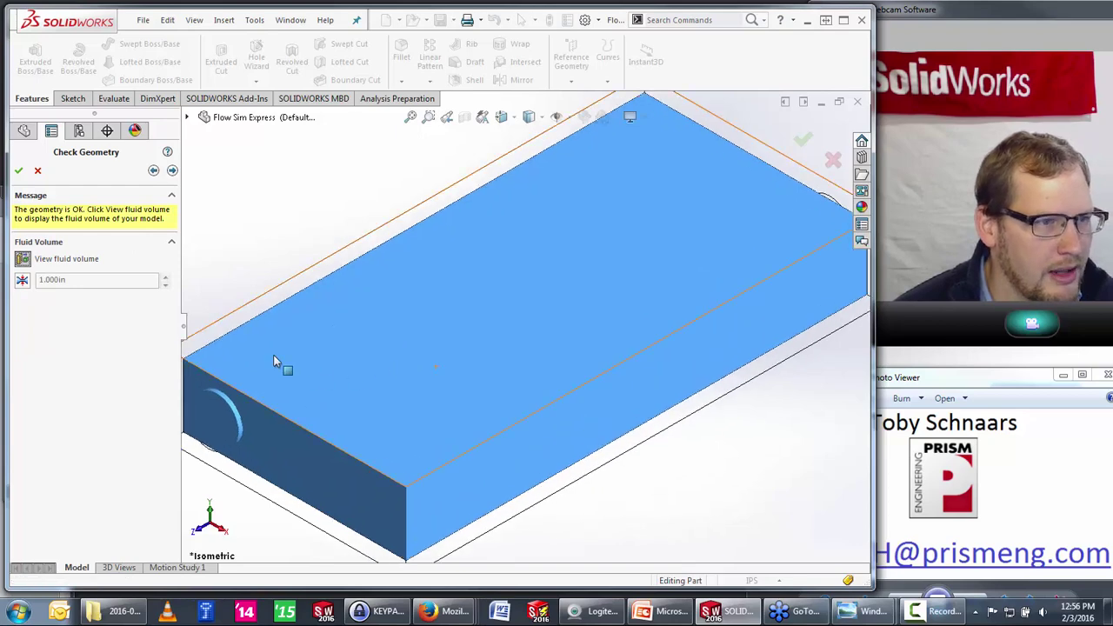
{"action": "left_click", "coordinate": [173, 170]}
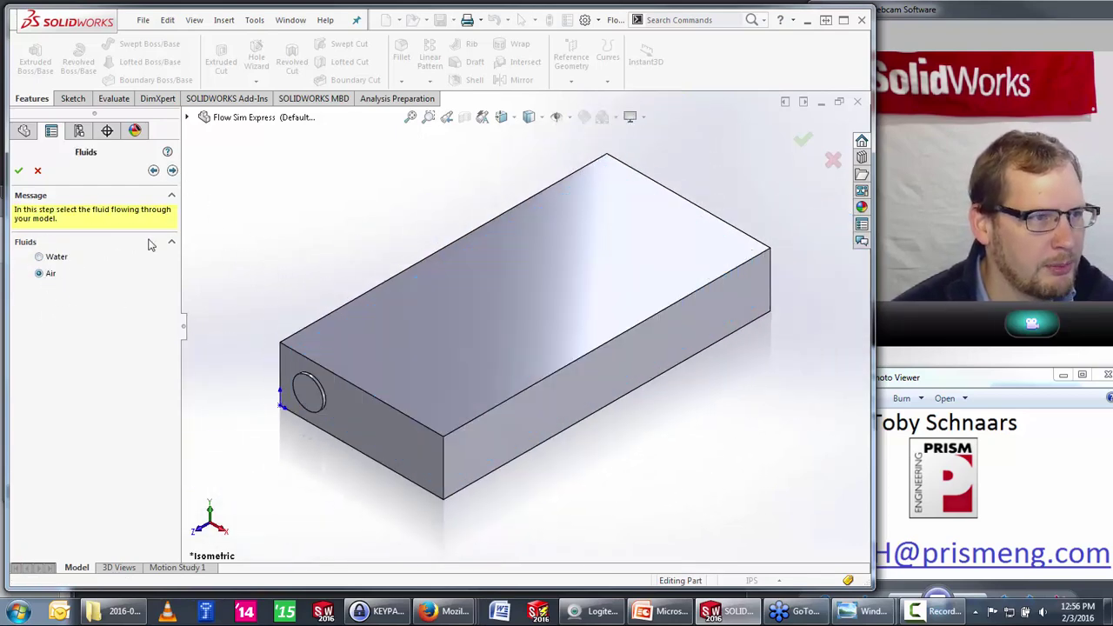
{"action": "left_click", "coordinate": [172, 170]}
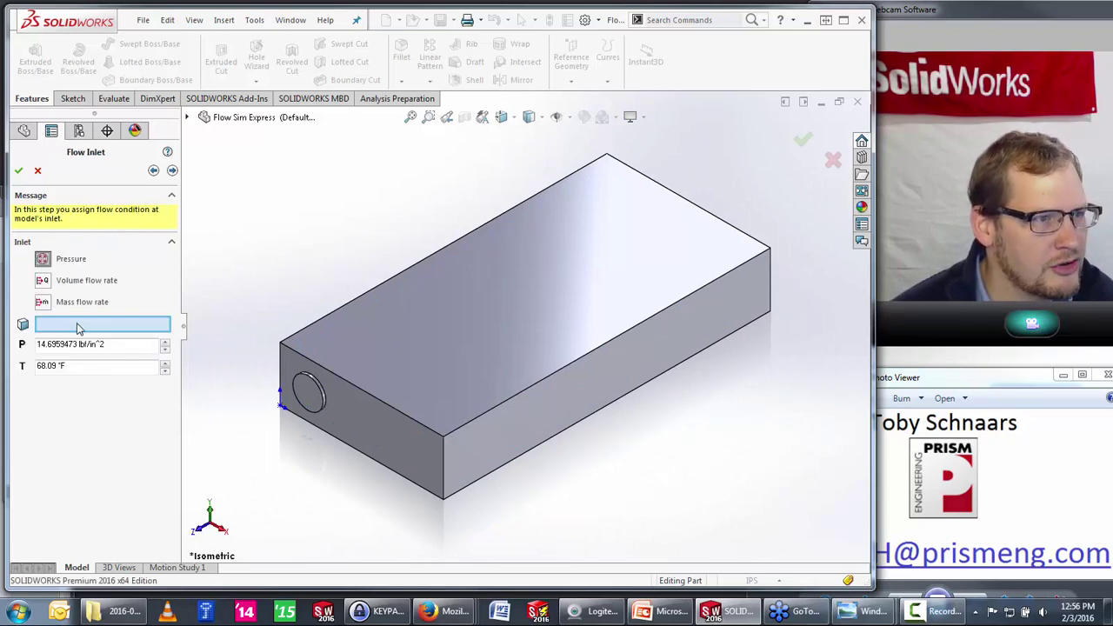
Step: Set the hidden circular hole face as inlet with a 10 in^3/s volume flow rate
{"action": "left_click", "coordinate": [43, 282]}
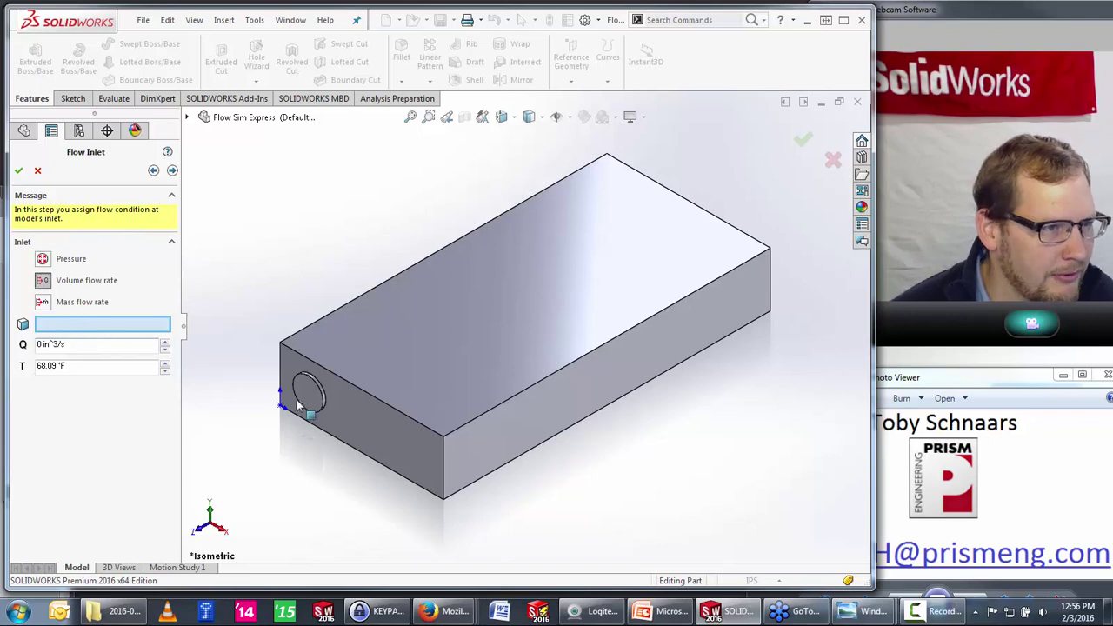
{"action": "right_click", "coordinate": [310, 391]}
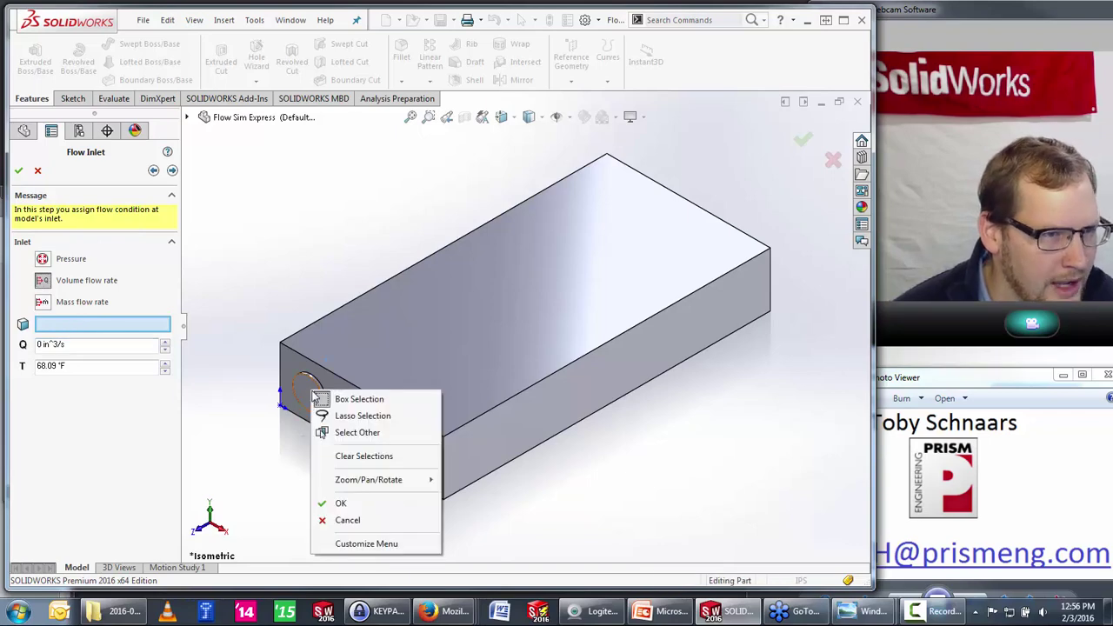
{"action": "left_click", "coordinate": [348, 439]}
{"action": "left_click", "coordinate": [400, 467]}
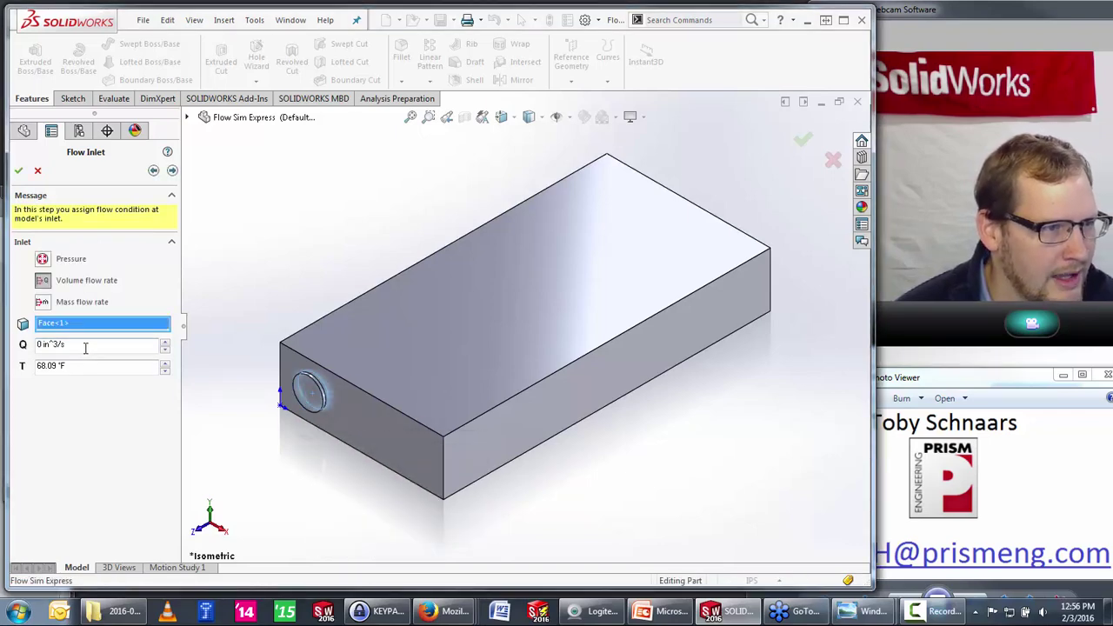
{"action": "left_click", "coordinate": [85, 348]}
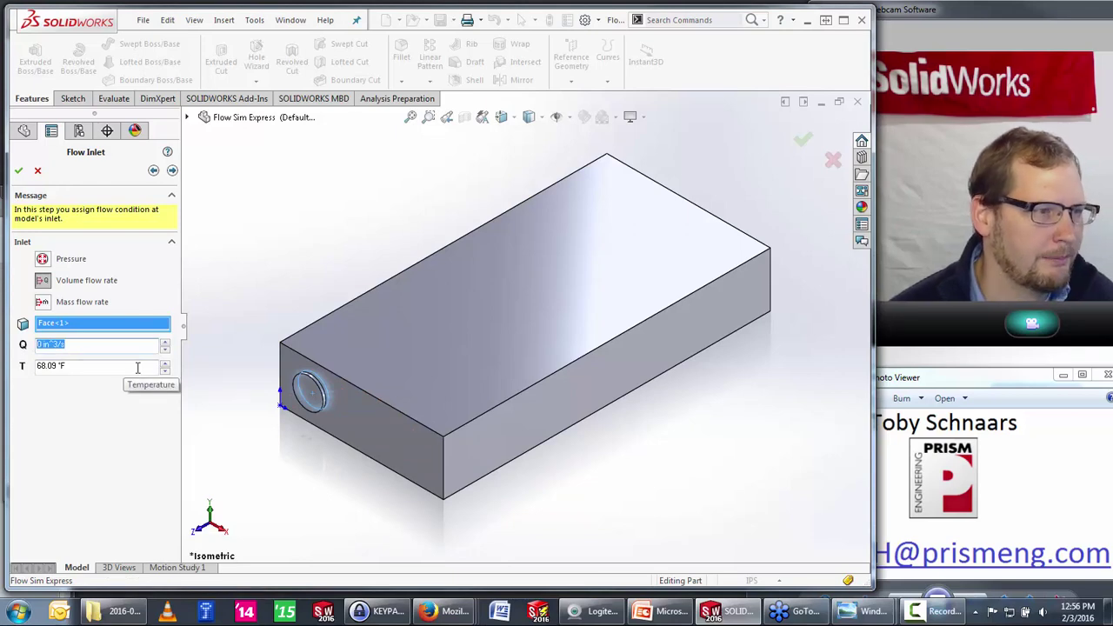
{"action": "type", "text": "10"}
{"action": "key", "text": "Tab"}
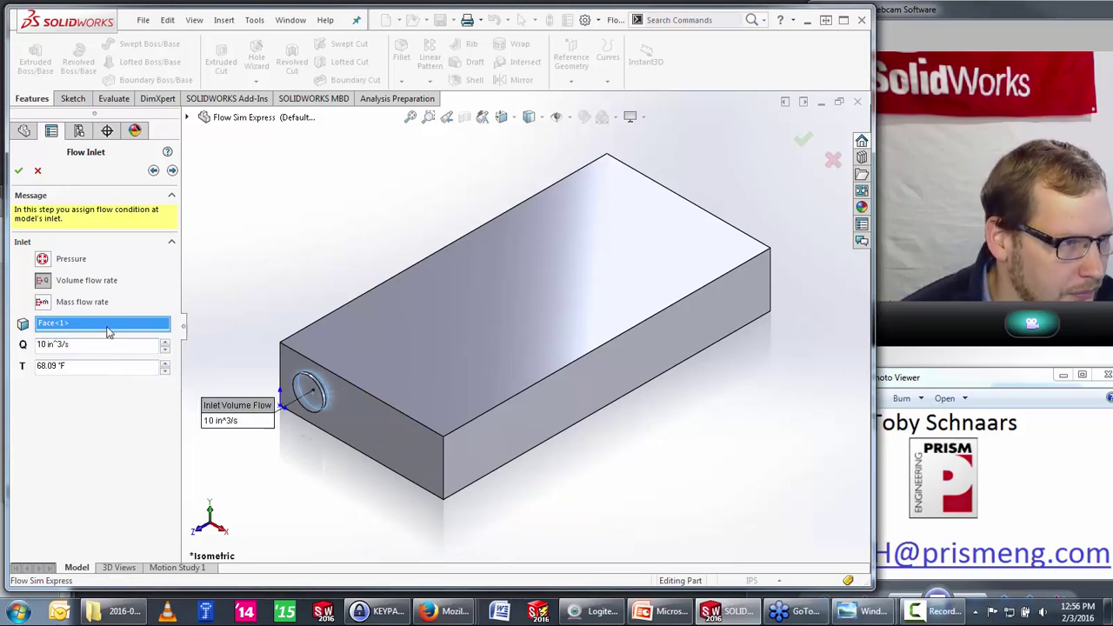
{"action": "left_click", "coordinate": [172, 171]}
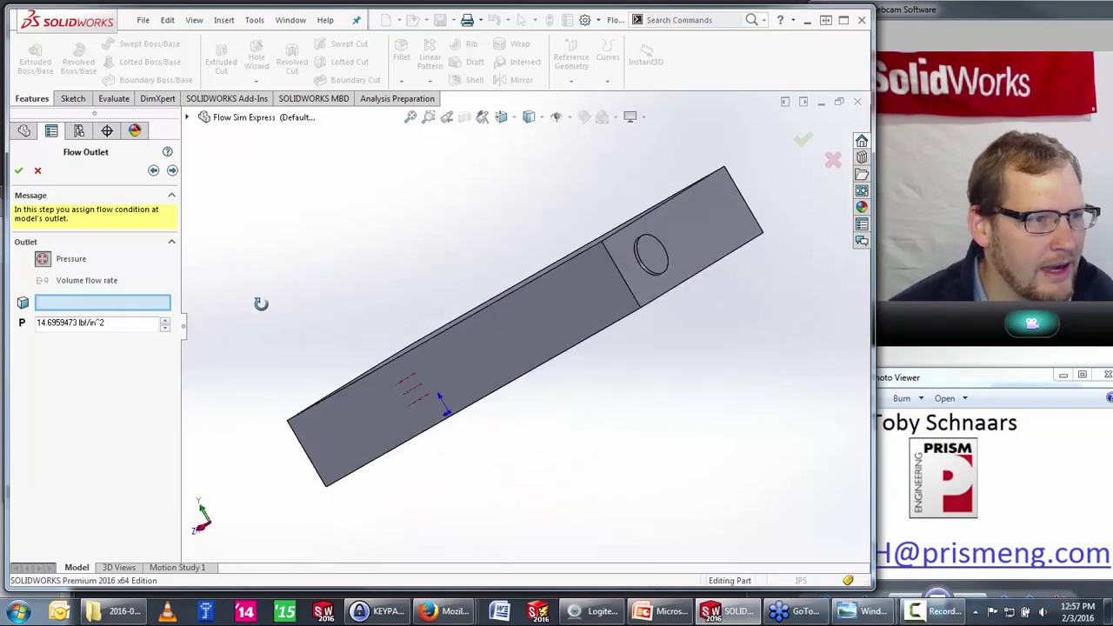
Step: Pick the far hole's inner face as the flow outlet and advance to Solve
{"action": "middle_click_drag", "start_coordinate": [320, 272], "coordinate": [596, 321]}
{"action": "right_click", "coordinate": [596, 322]}
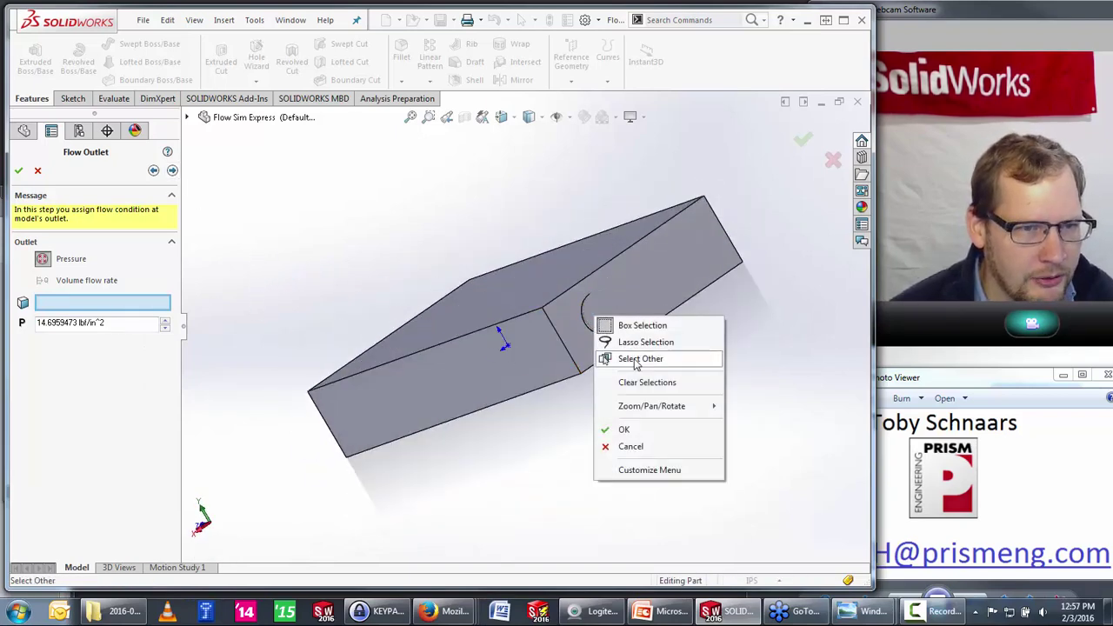
{"action": "left_click", "coordinate": [635, 358]}
{"action": "left_click", "coordinate": [598, 322]}
{"action": "left_click", "coordinate": [598, 322]}
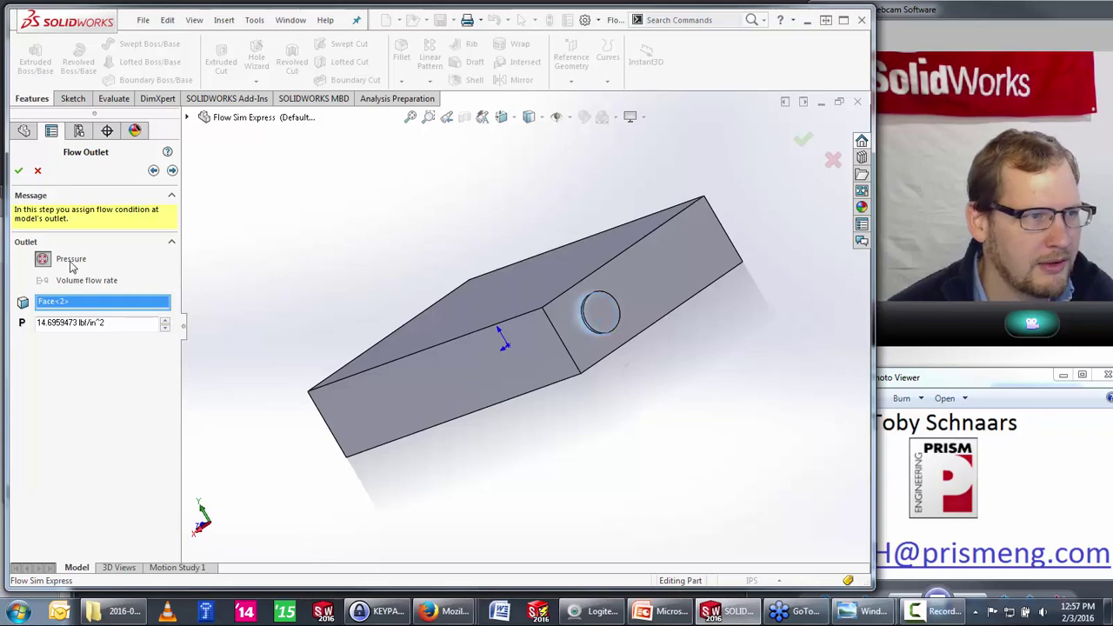
{"action": "left_click", "coordinate": [172, 171]}
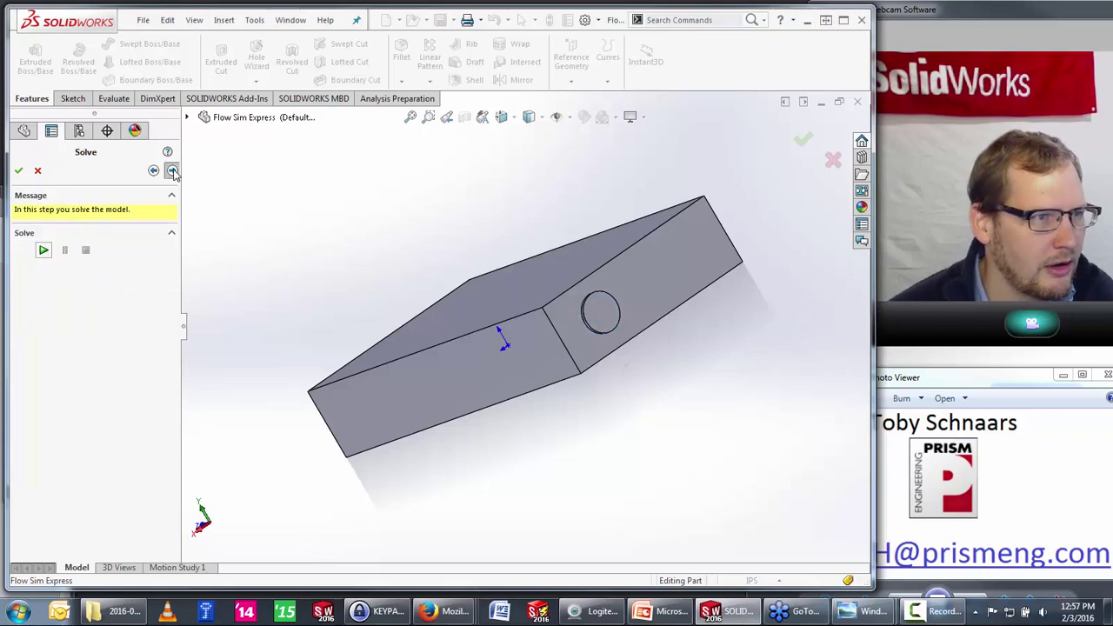
Step: Run the flow solver and allow it through the Windows firewall
{"action": "left_click", "coordinate": [41, 252]}
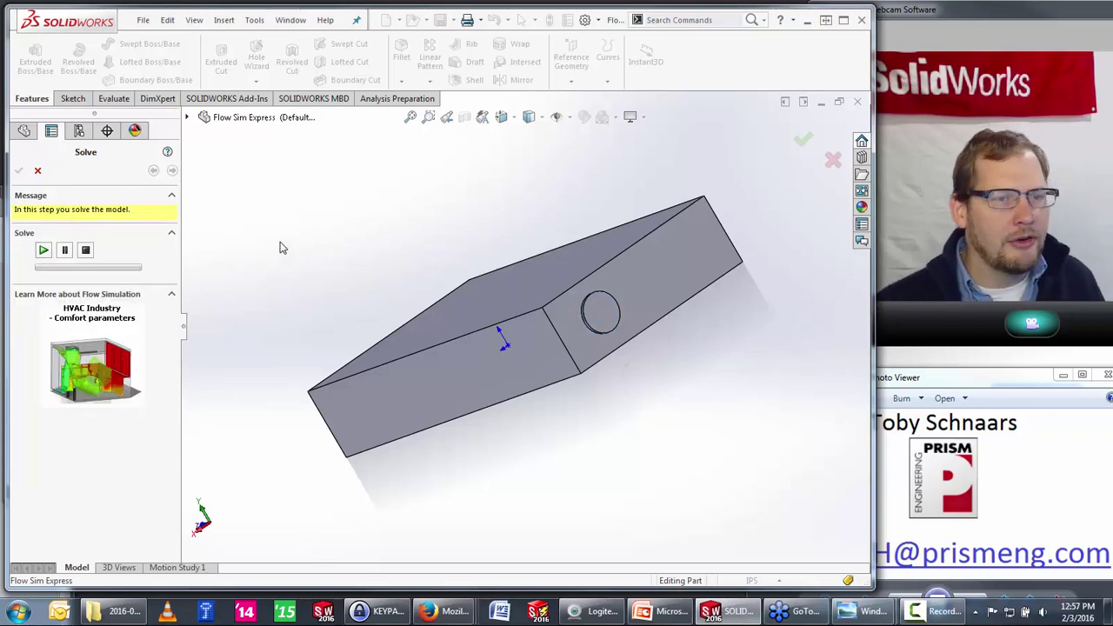
{"action": "left_click", "coordinate": [396, 328]}
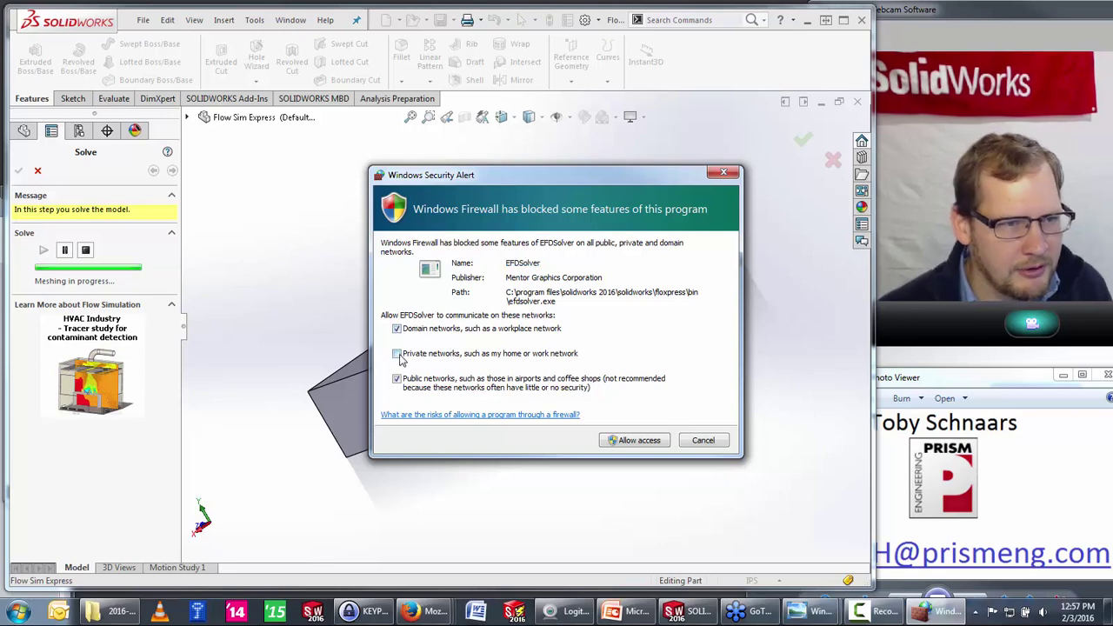
{"action": "left_click", "coordinate": [396, 354]}
{"action": "left_click", "coordinate": [624, 440]}
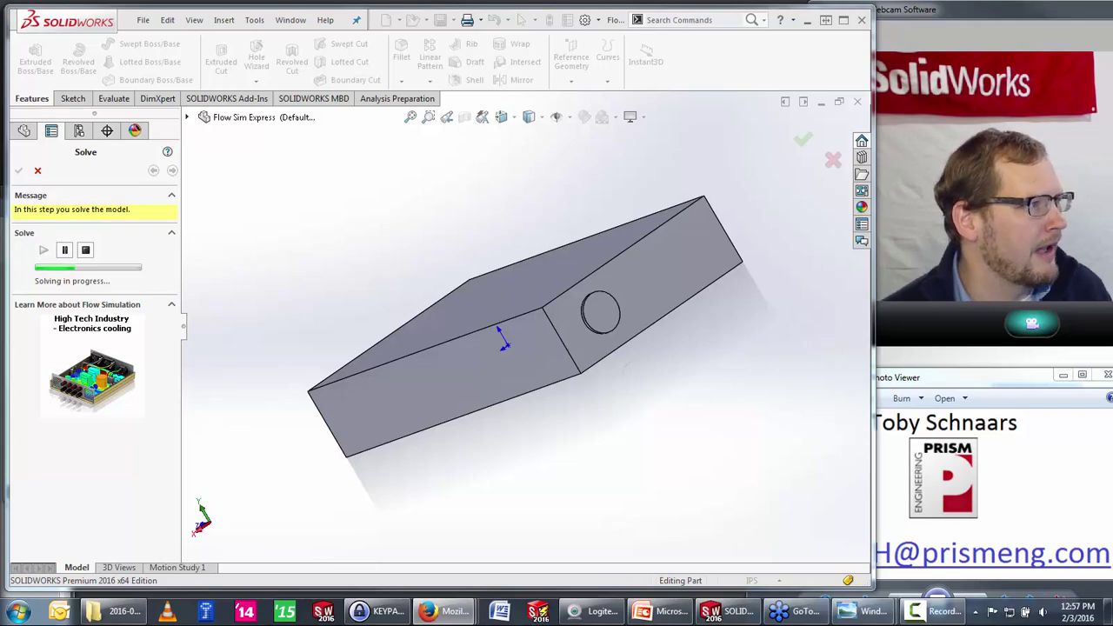
{"action": "left_click", "coordinate": [443, 611]}
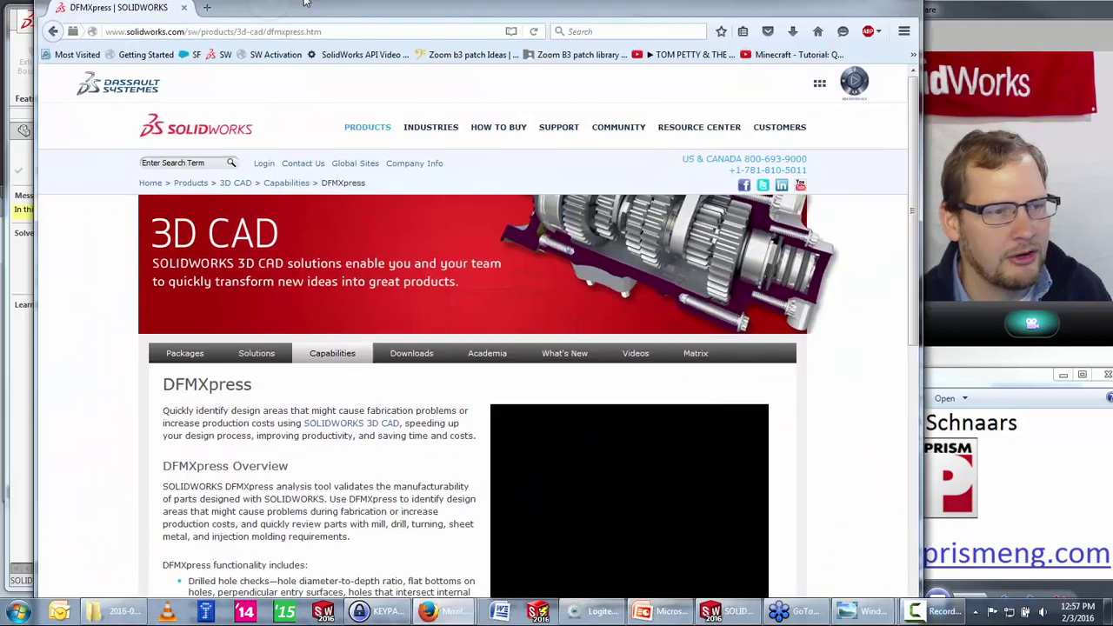
{"action": "left_click_drag", "start_coordinate": [260, 6], "coordinate": [335, 6]}
{"action": "double_click", "coordinate": [334, 6]}
{"action": "scroll", "coordinate": [331, 345], "scroll_direction": "down", "scroll_amount": 5}
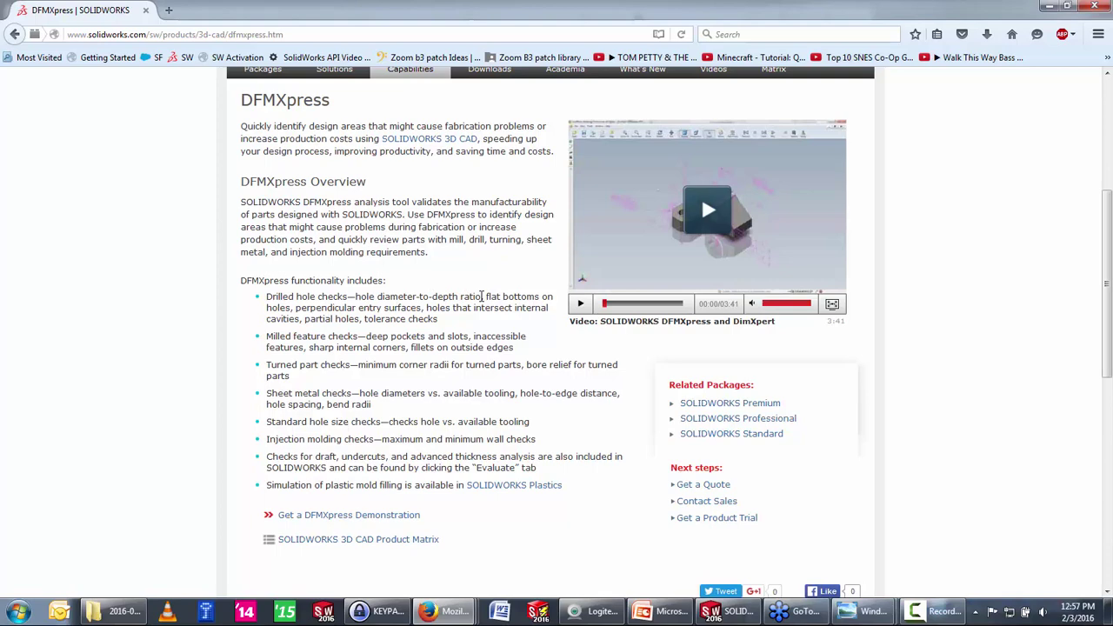
{"action": "left_click_drag", "start_coordinate": [368, 293], "coordinate": [363, 297]}
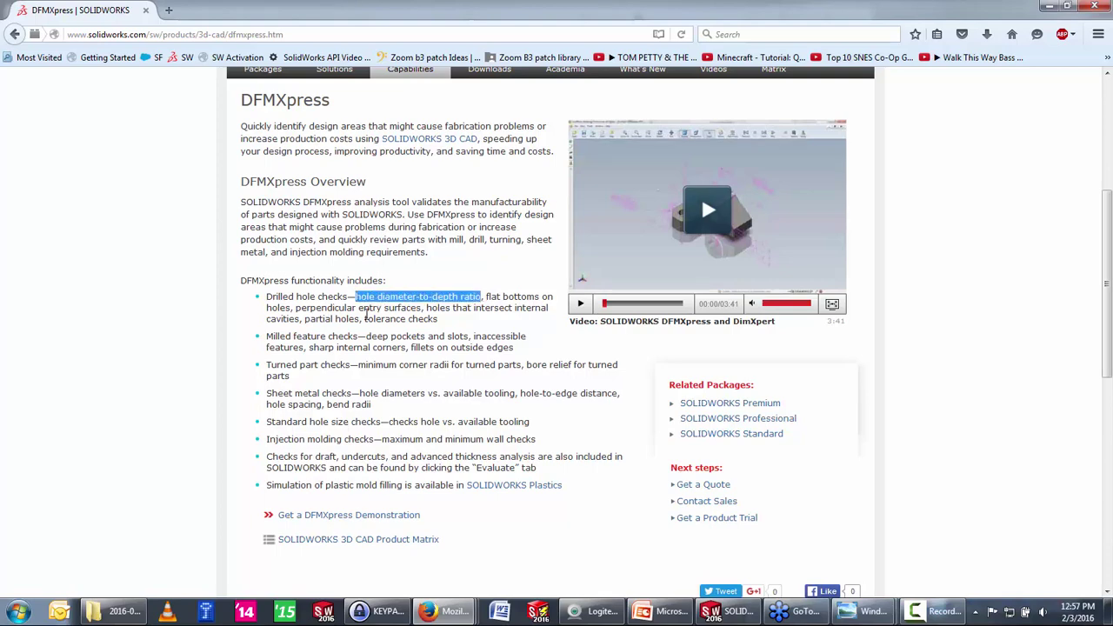
{"action": "left_click_drag", "start_coordinate": [444, 7], "coordinate": [111, 6]}
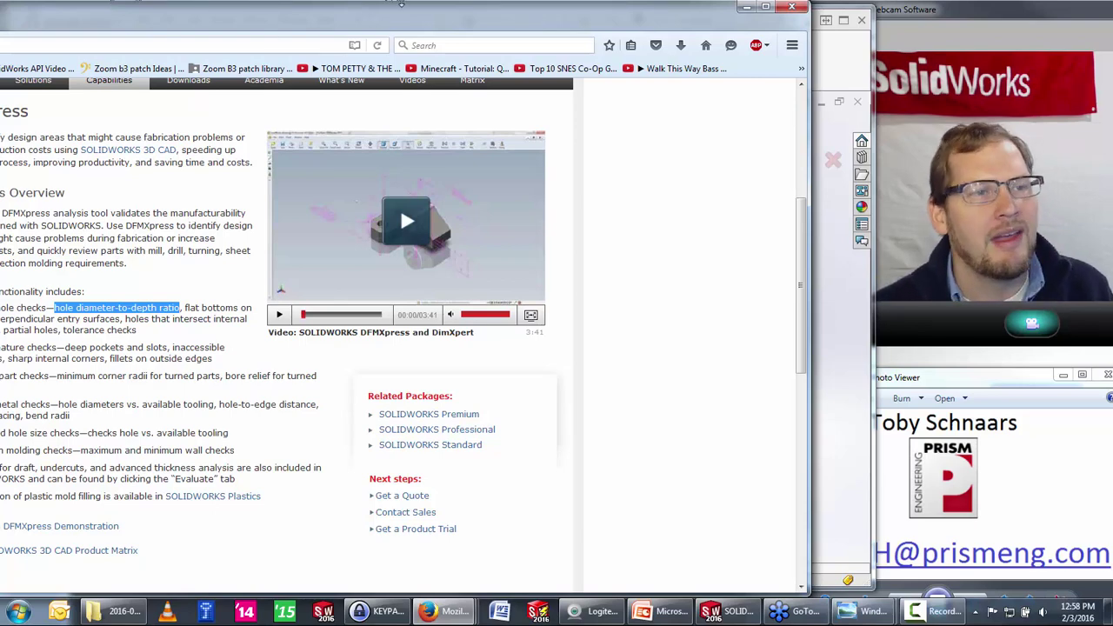
{"action": "left_click", "coordinate": [746, 6]}
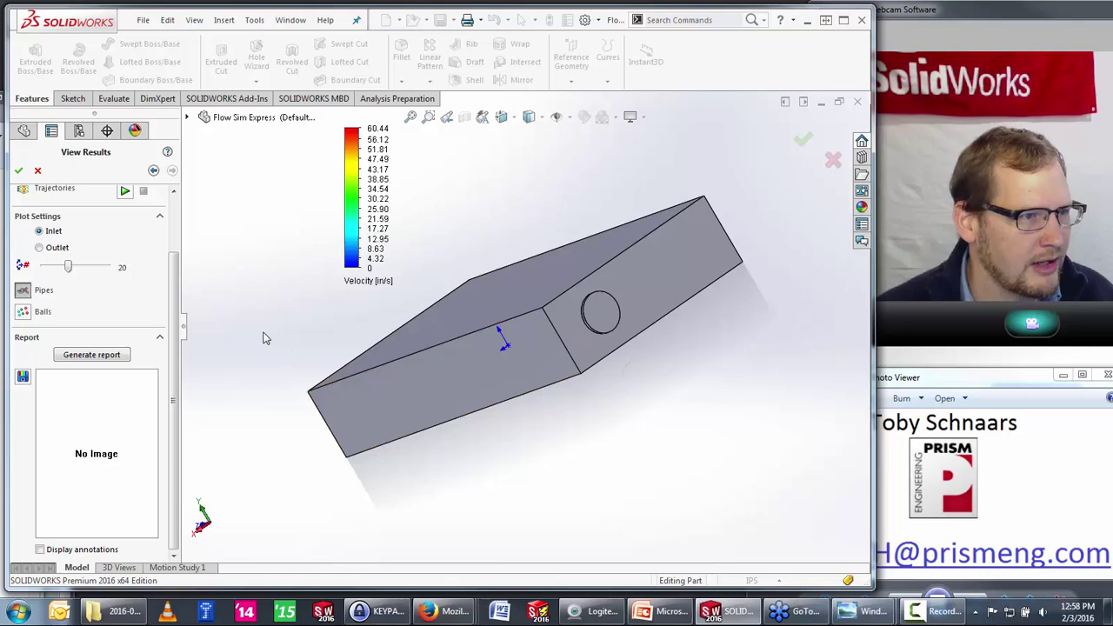
Step: Orbit the model and switch its display style to Hidden Lines Visible
{"action": "middle_click_drag", "start_coordinate": [256, 320], "coordinate": [298, 365]}
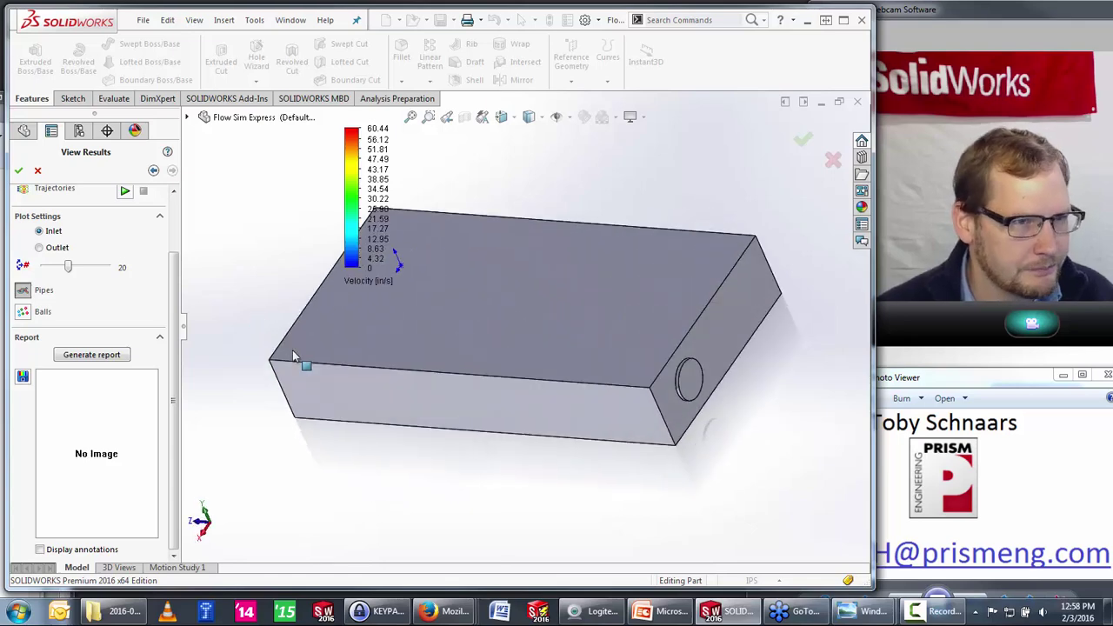
{"action": "left_click", "coordinate": [539, 118]}
{"action": "left_click", "coordinate": [531, 174]}
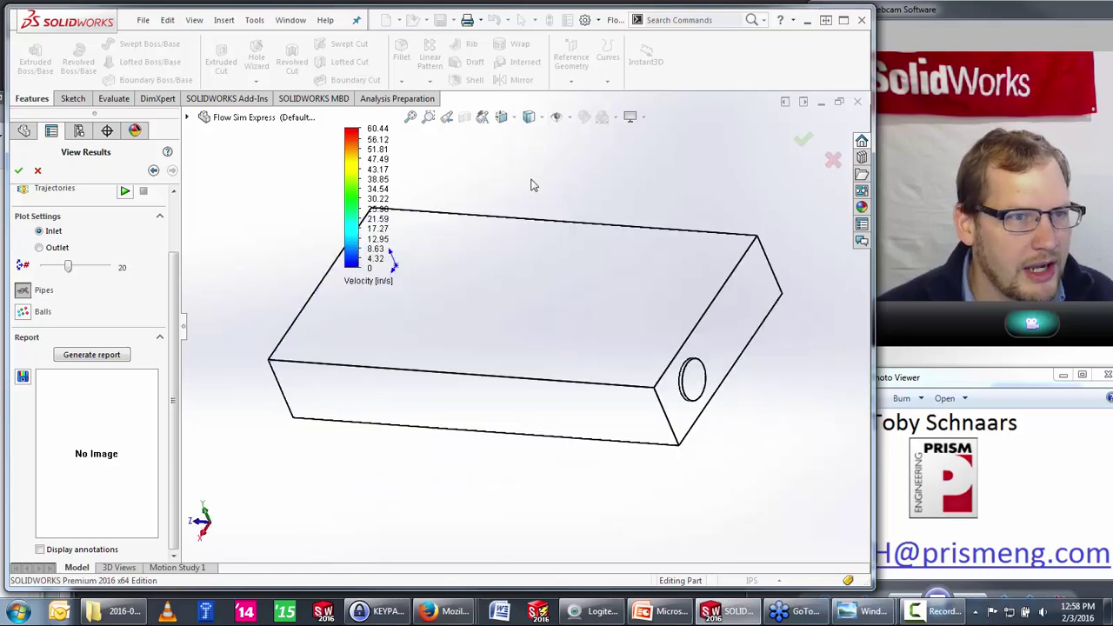
{"action": "left_click", "coordinate": [532, 117]}
{"action": "left_click", "coordinate": [531, 195]}
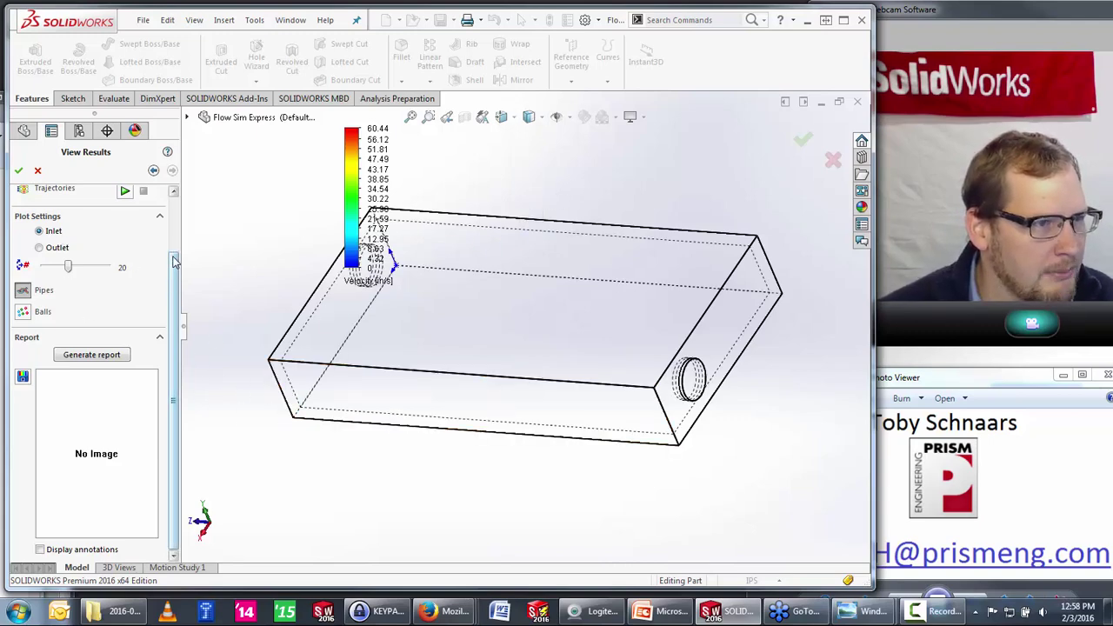
Step: Play the velocity flow trajectories, then stop the playback
{"action": "scroll", "coordinate": [174, 261], "scroll_direction": "up", "scroll_amount": 2}
{"action": "left_click", "coordinate": [125, 245]}
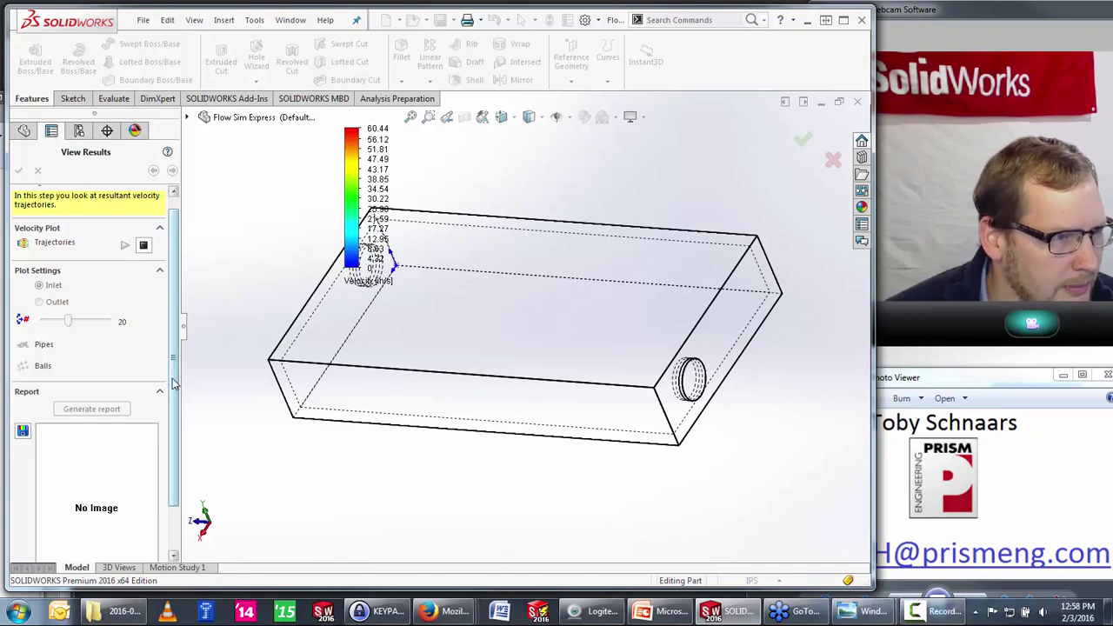
{"action": "left_click_drag", "start_coordinate": [173, 383], "coordinate": [183, 354]}
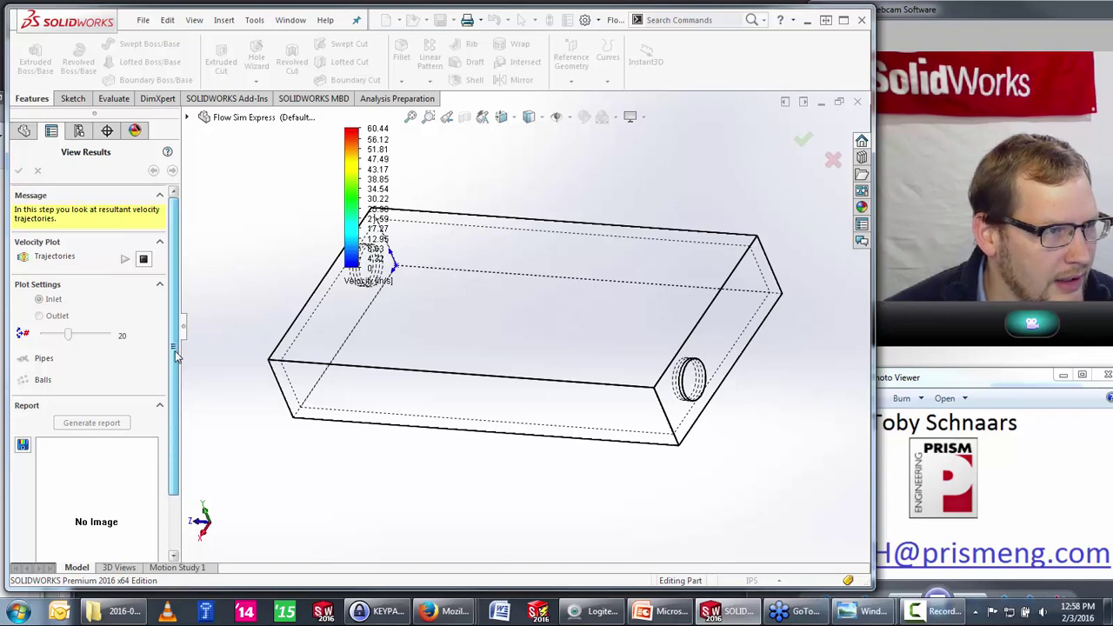
{"action": "left_click_drag", "start_coordinate": [174, 402], "coordinate": [166, 521]}
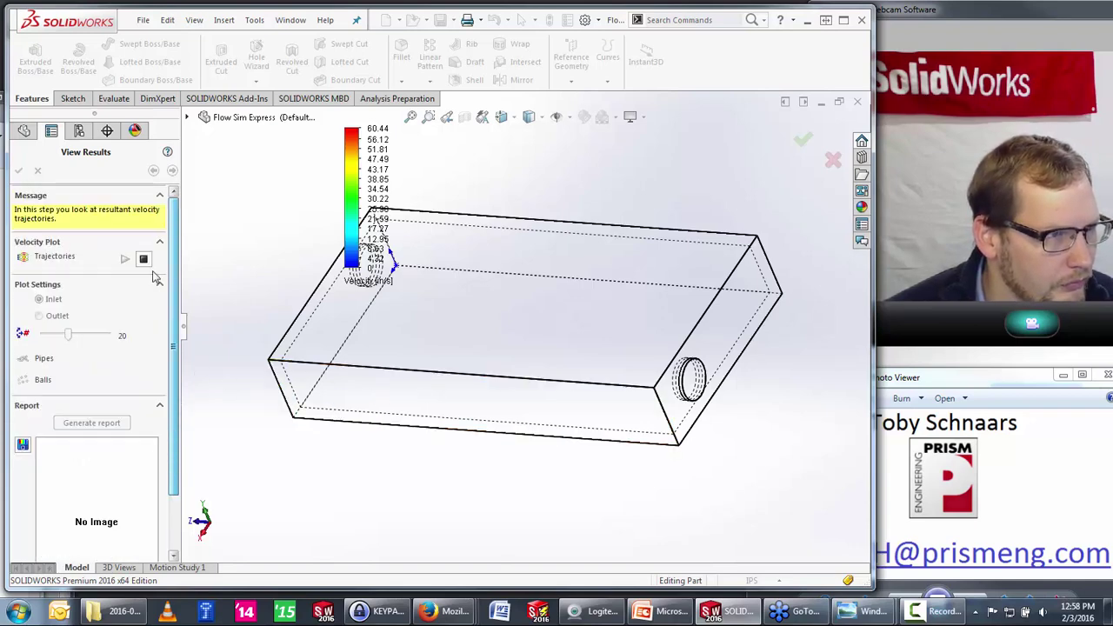
{"action": "left_click", "coordinate": [143, 258]}
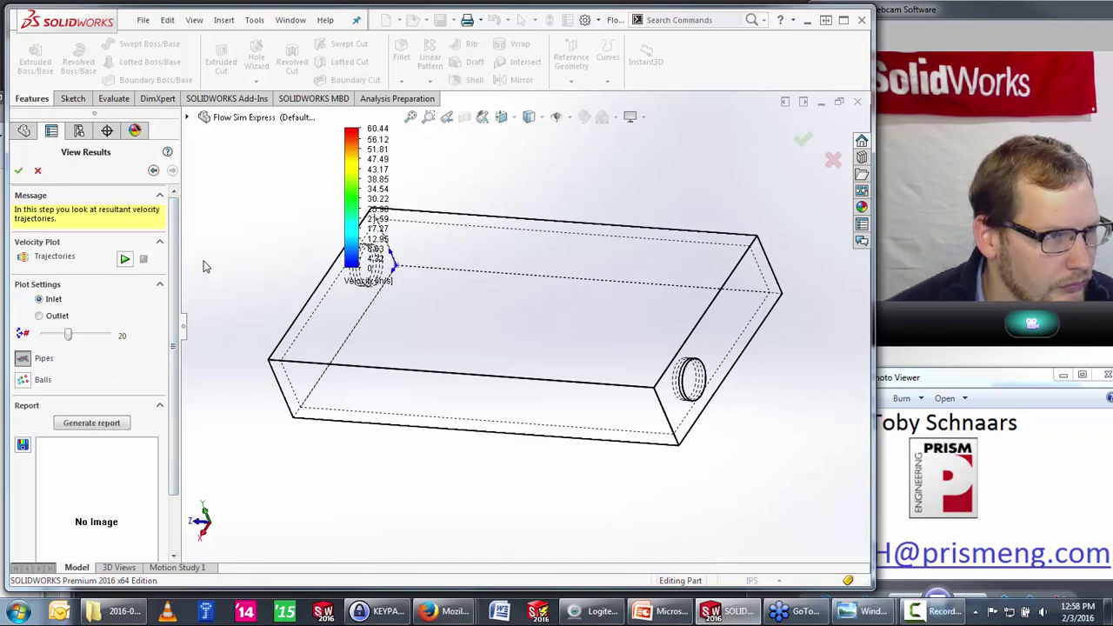
Step: Check Boss-Extrude1 and Boss-Extrude2 in the feature tree, then choose Outlet under Plot Settings
{"action": "right_click", "coordinate": [410, 297]}
{"action": "left_click", "coordinate": [271, 249]}
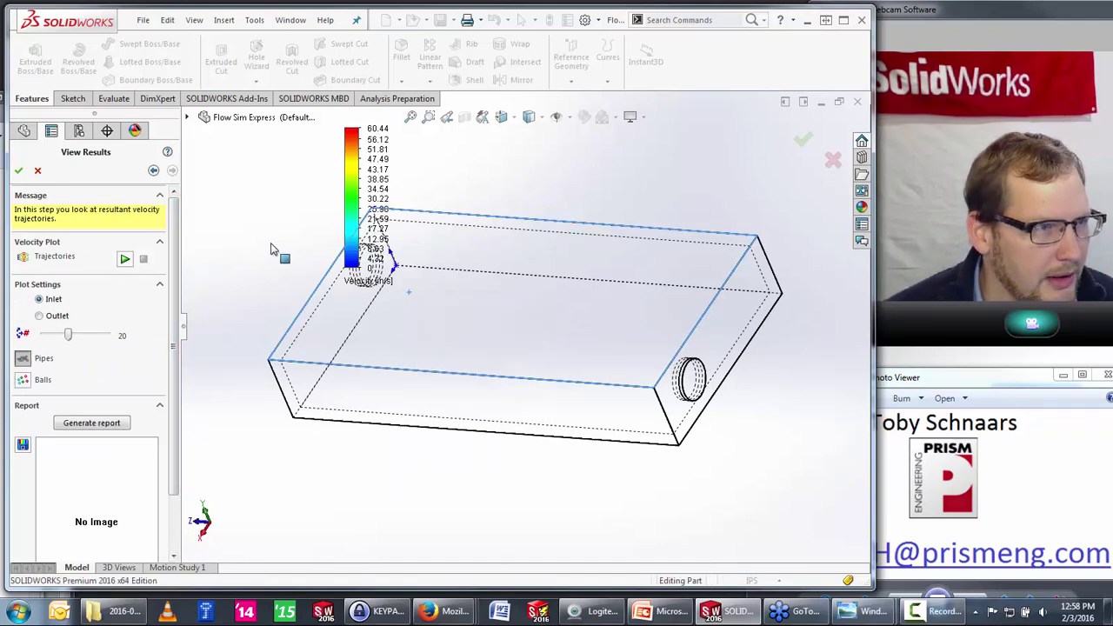
{"action": "left_click", "coordinate": [186, 117]}
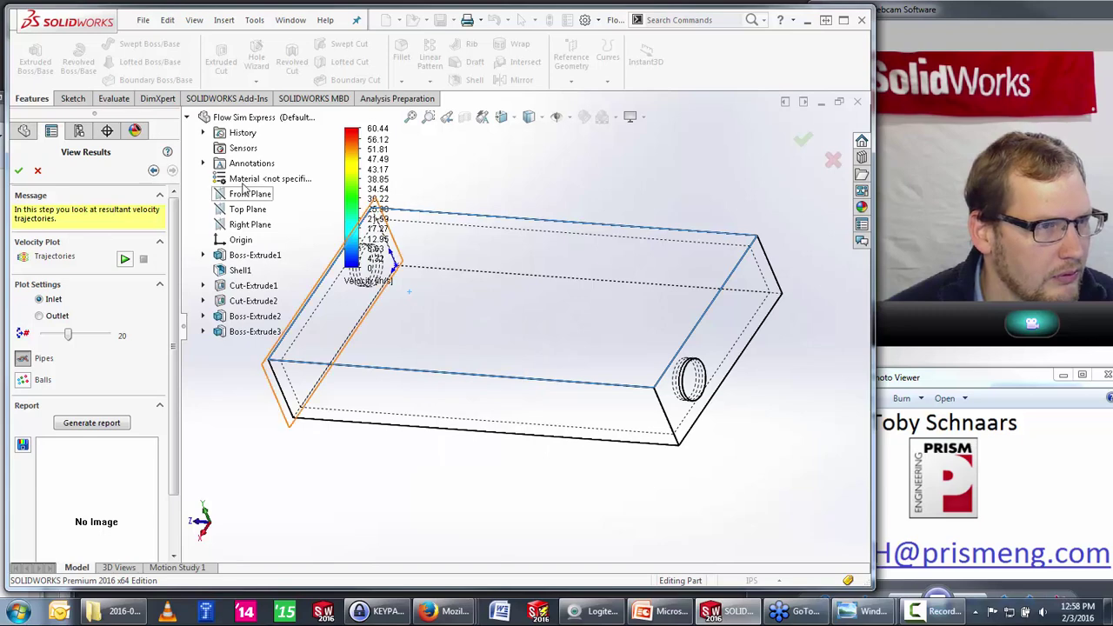
{"action": "right_click", "coordinate": [233, 253]}
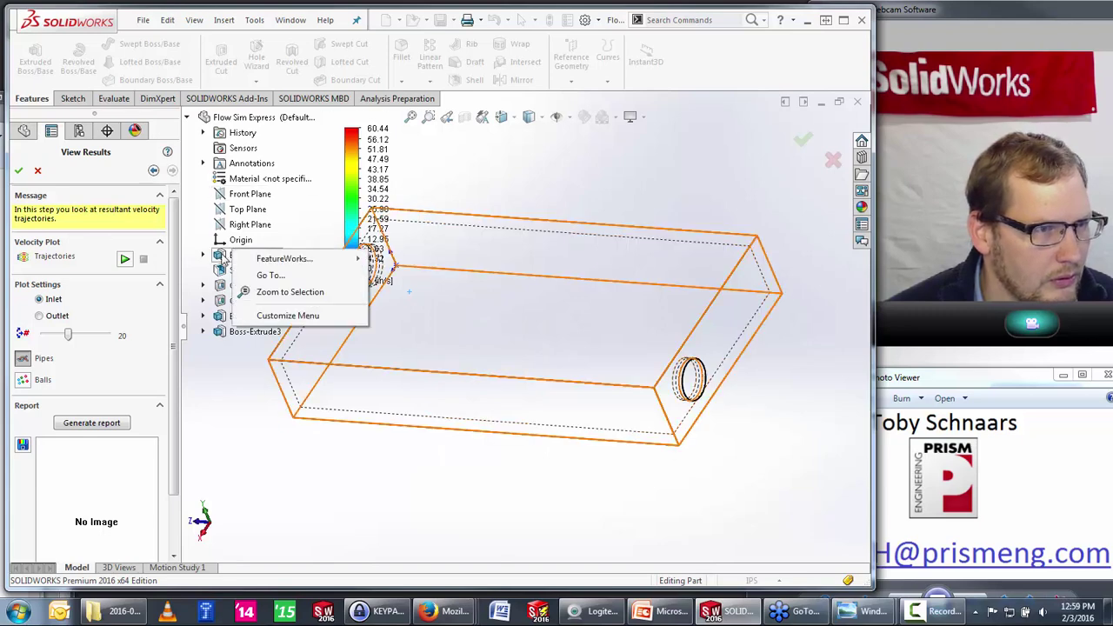
{"action": "right_click", "coordinate": [237, 318]}
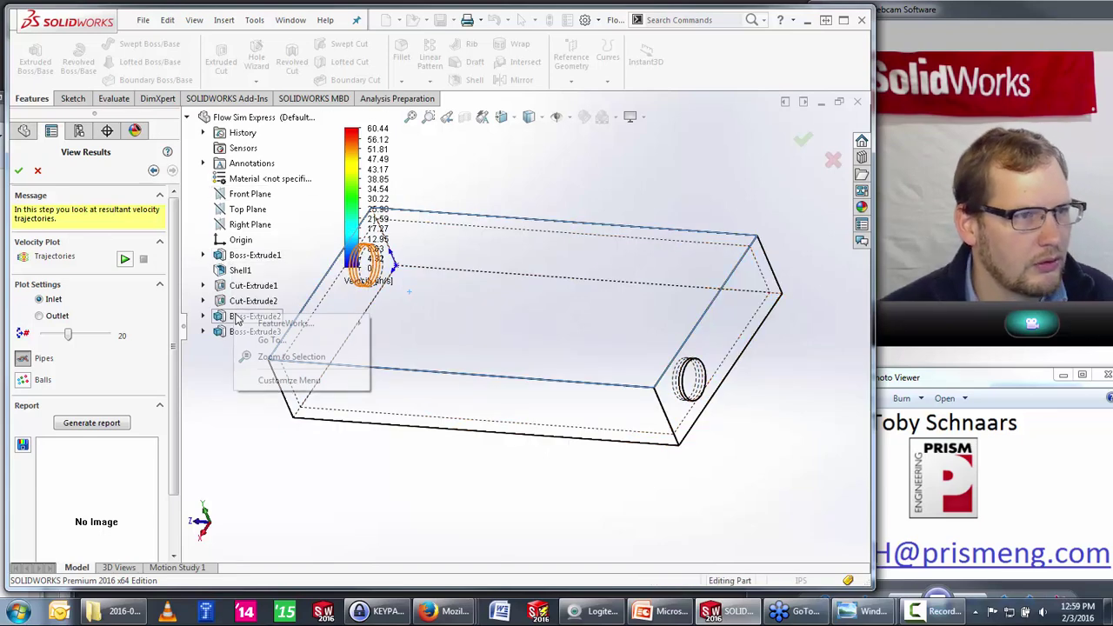
{"action": "left_click", "coordinate": [244, 439]}
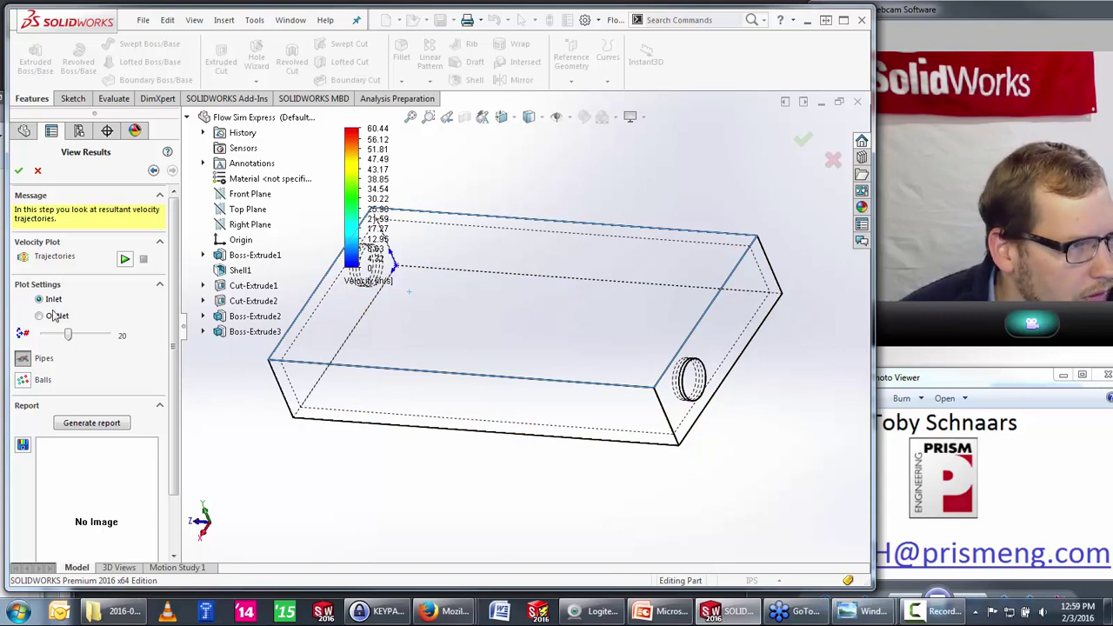
{"action": "left_click_drag", "start_coordinate": [180, 401], "coordinate": [185, 402]}
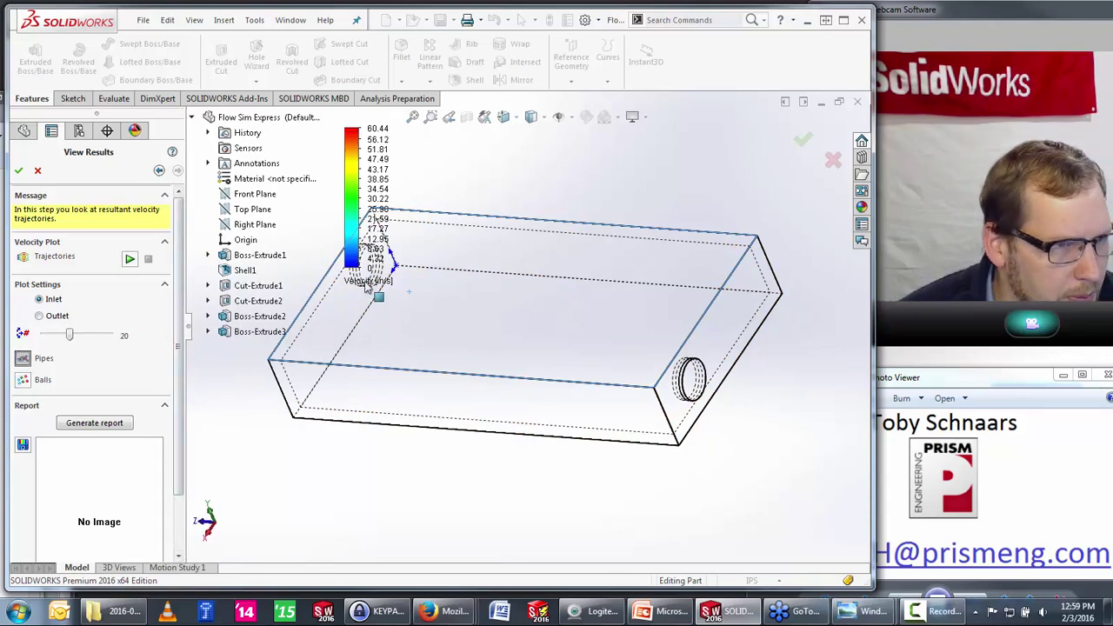
{"action": "left_click", "coordinate": [57, 316]}
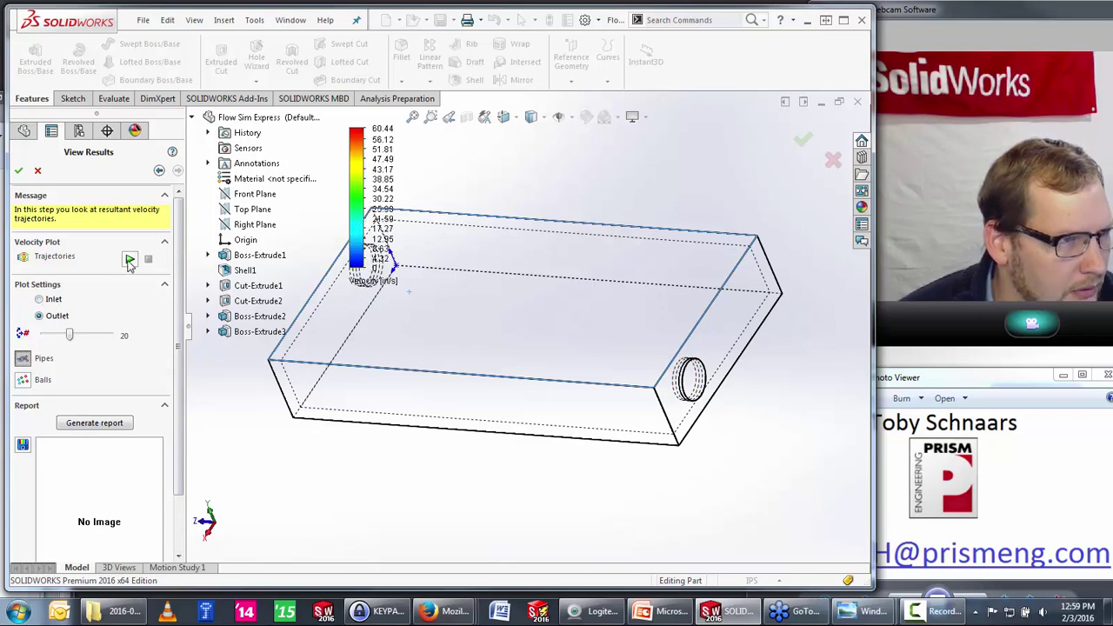
Step: Animate the outlet velocity trajectories with the box shown as wireframe, then stop
{"action": "left_click", "coordinate": [129, 261]}
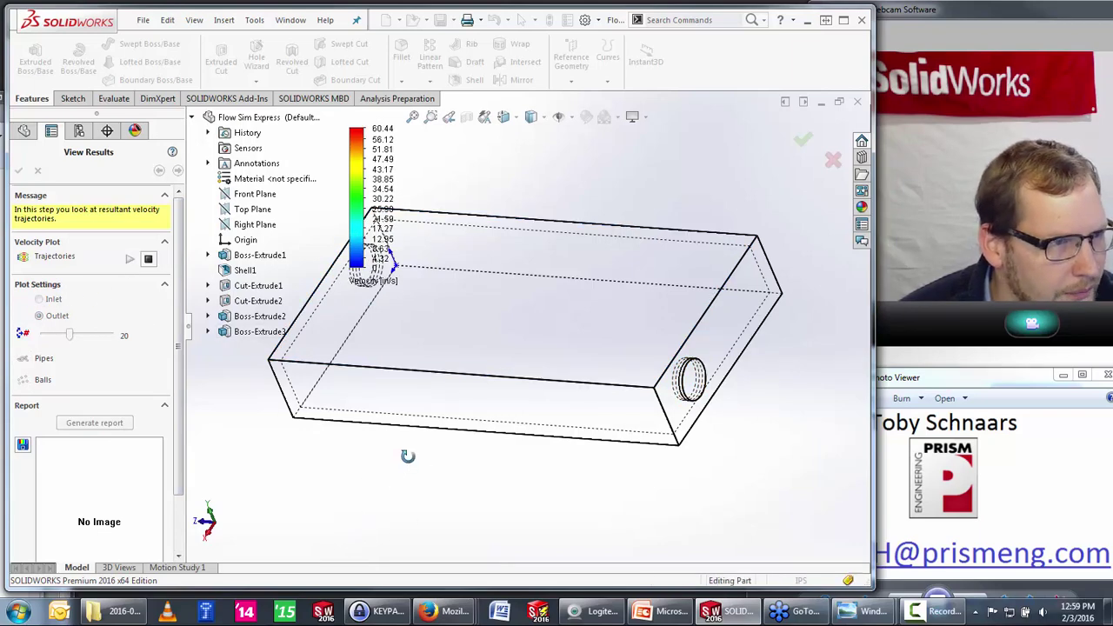
{"action": "middle_click_drag", "start_coordinate": [405, 455], "coordinate": [494, 310]}
{"action": "left_click", "coordinate": [542, 119]}
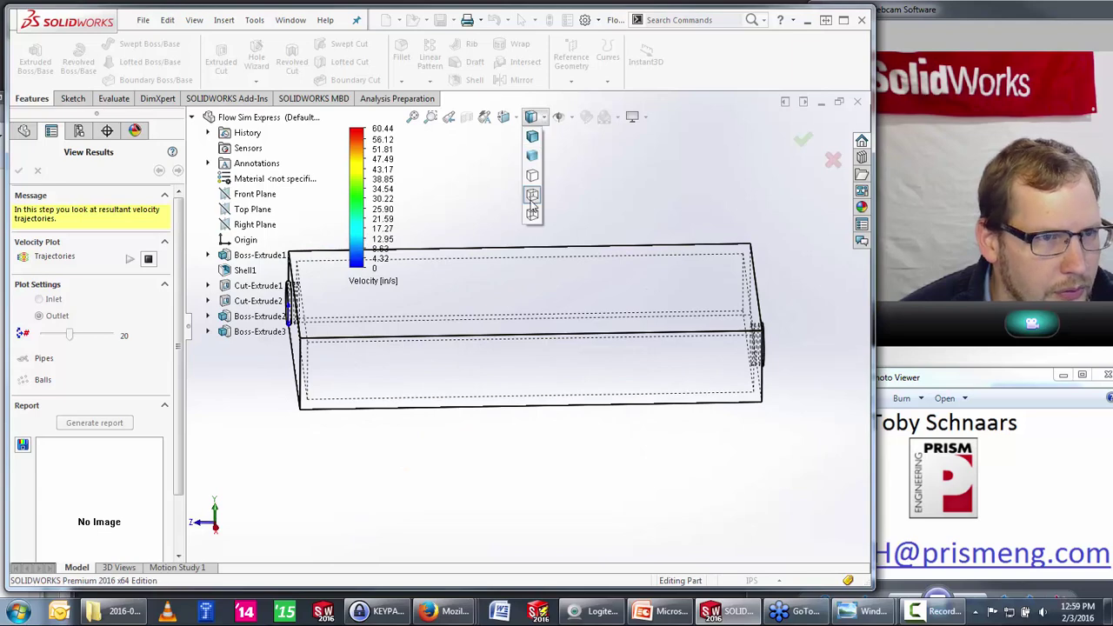
{"action": "left_click", "coordinate": [532, 213]}
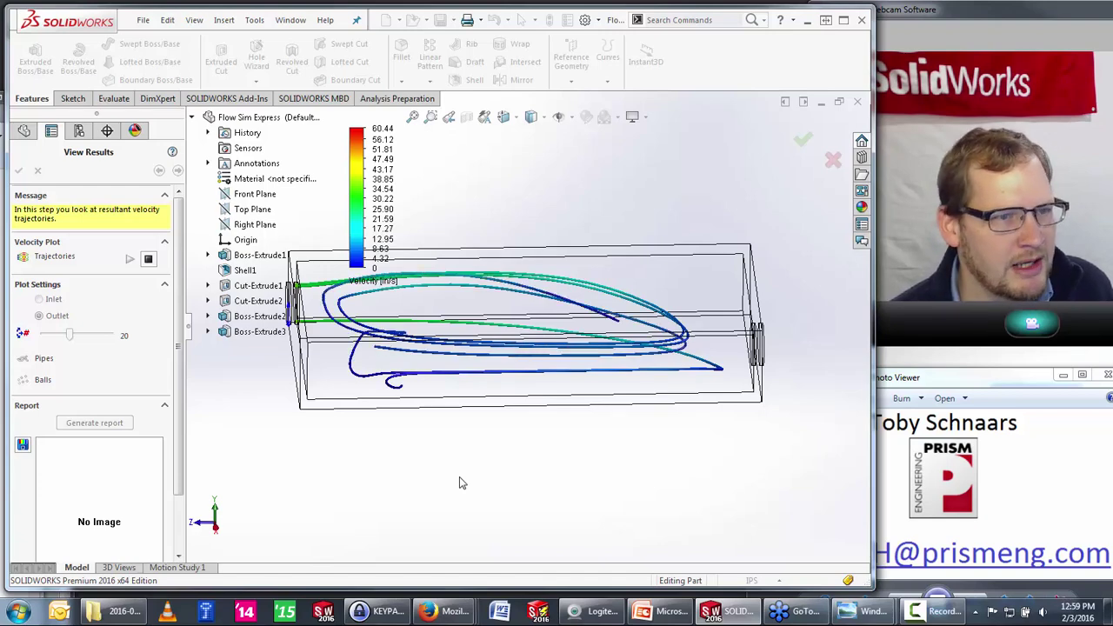
{"action": "left_click", "coordinate": [148, 258]}
Step: Replay the trajectories from the Inlet, stop them, and close View Results
{"action": "left_click", "coordinate": [39, 299]}
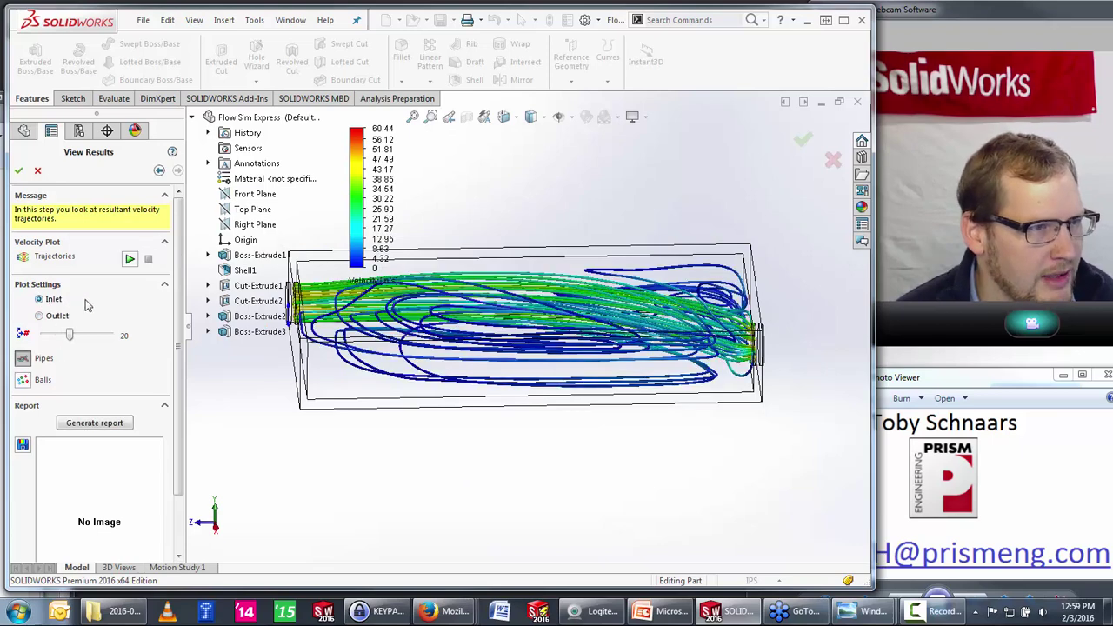
{"action": "left_click", "coordinate": [129, 258]}
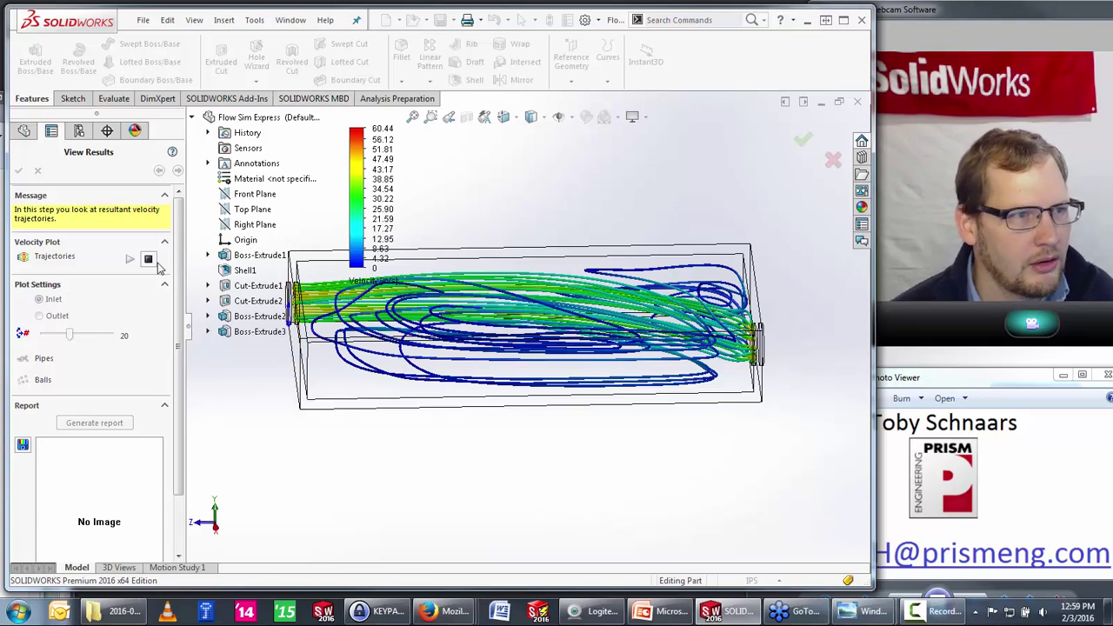
{"action": "left_click", "coordinate": [148, 258]}
{"action": "left_click", "coordinate": [18, 169]}
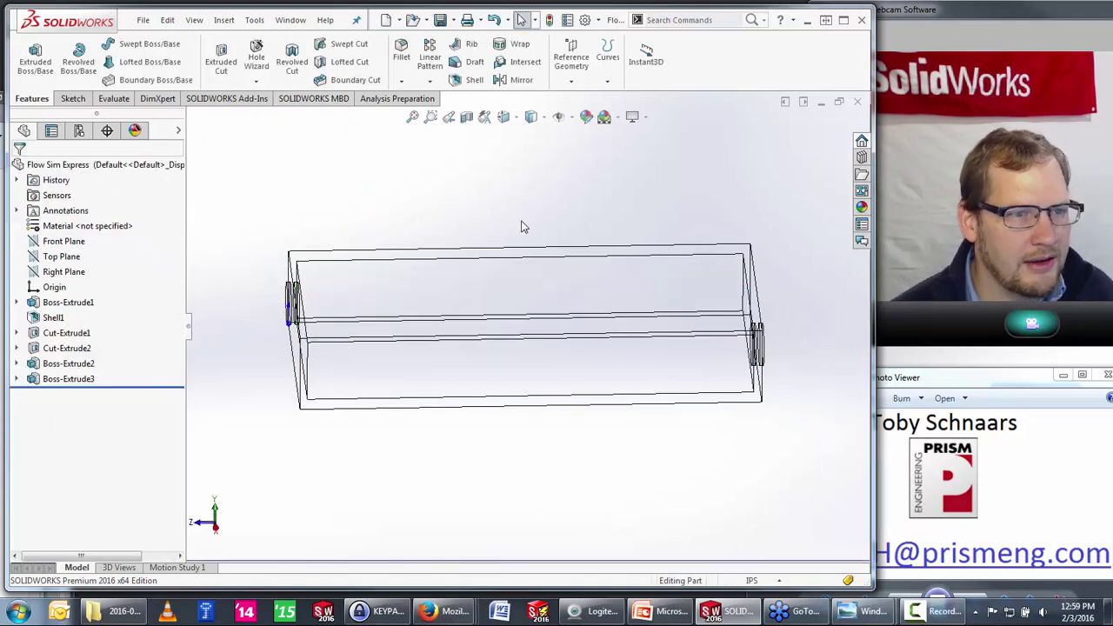
Step: In isometric view, open DFMXpress settings and review the 75.000% hole area and 3.000 mill tool depth rules
{"action": "key", "text": "ctrl+7"}
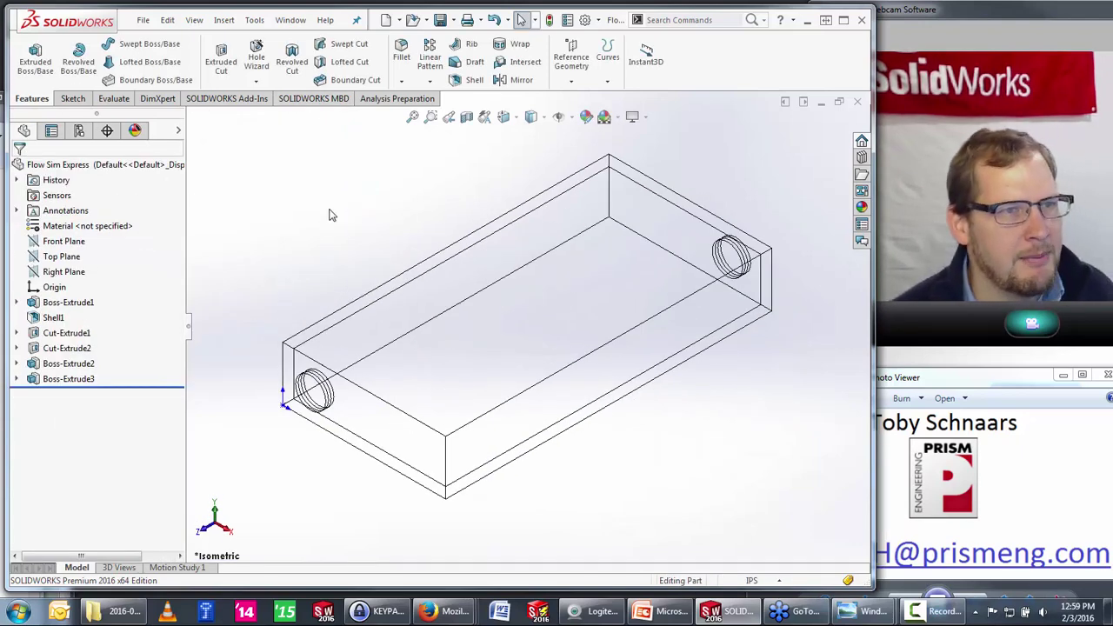
{"action": "left_click", "coordinate": [255, 19]}
{"action": "mouse_move", "coordinate": [294, 70]}
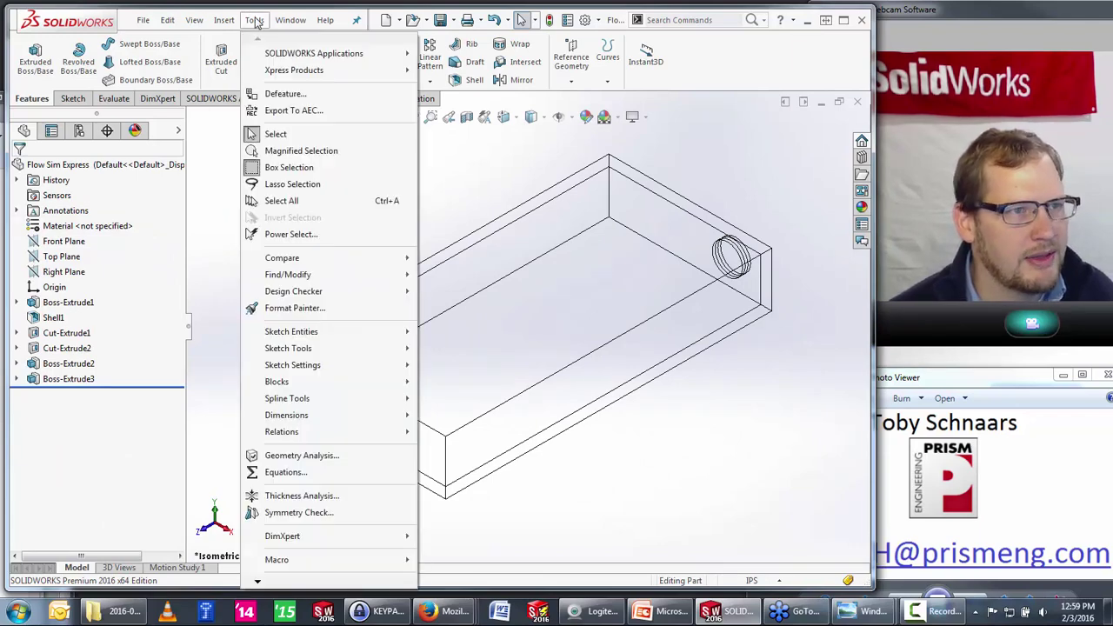
{"action": "left_click", "coordinate": [460, 87]}
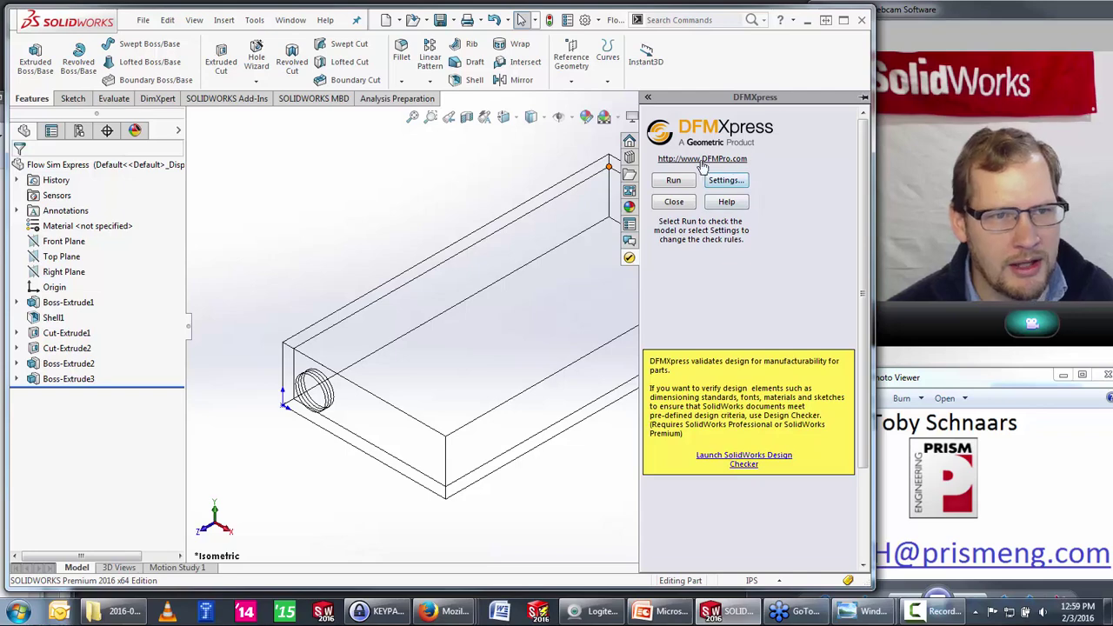
{"action": "left_click", "coordinate": [746, 180]}
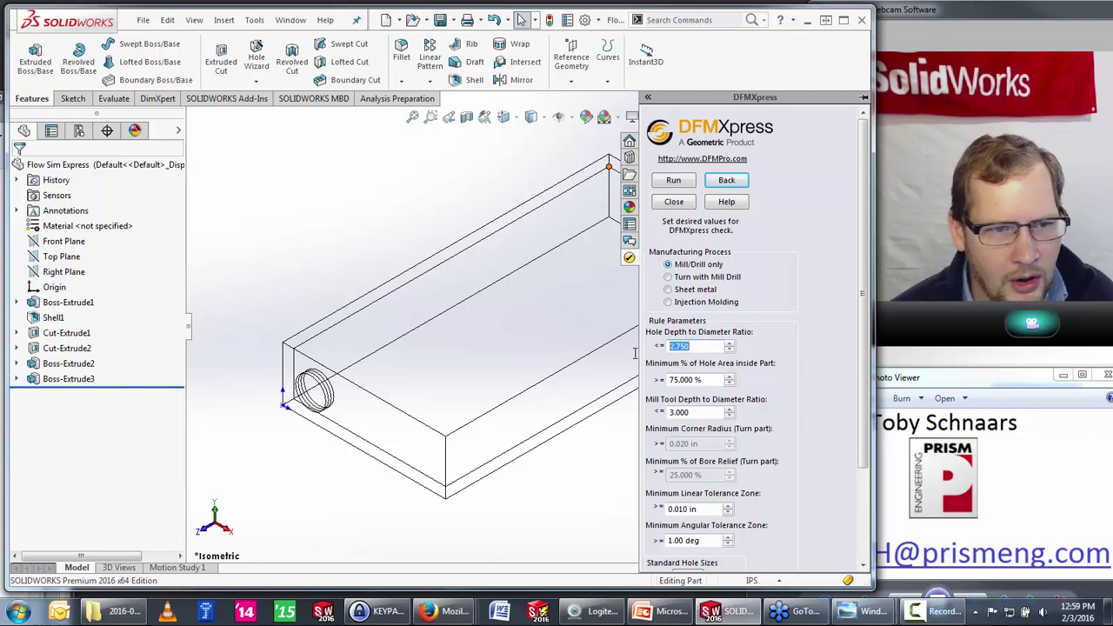
{"action": "left_click_drag", "start_coordinate": [714, 379], "coordinate": [640, 382]}
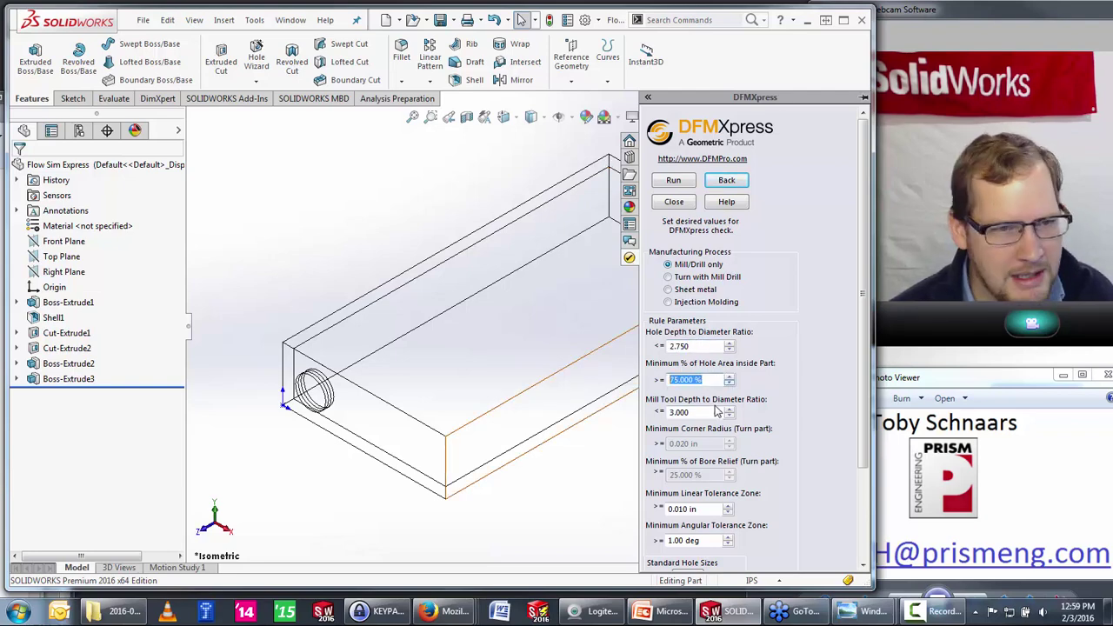
{"action": "left_click_drag", "start_coordinate": [706, 412], "coordinate": [646, 413]}
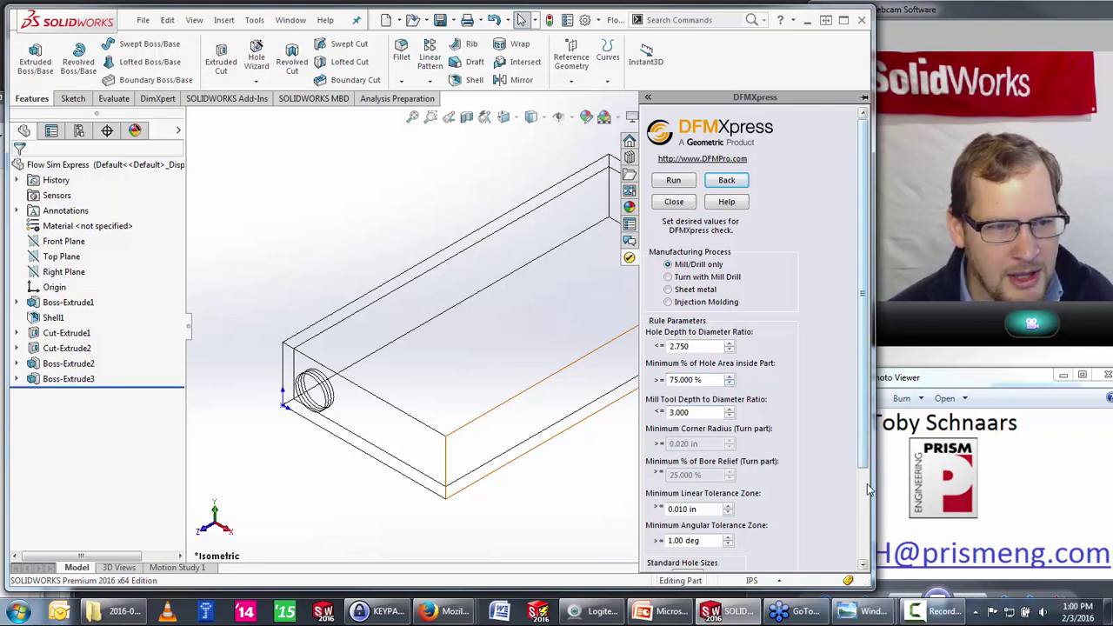
{"action": "left_click", "coordinate": [870, 518]}
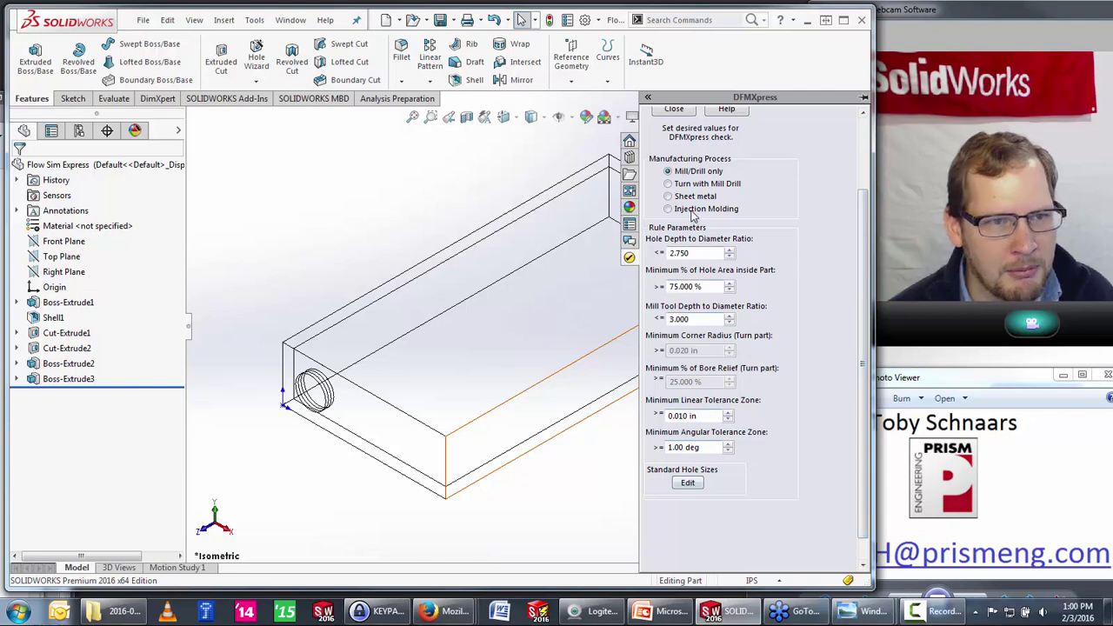
Step: Switch the process through Turn with Mill Drill and Sheet metal to Injection Molding, then close DFMXpress
{"action": "left_click", "coordinate": [673, 188]}
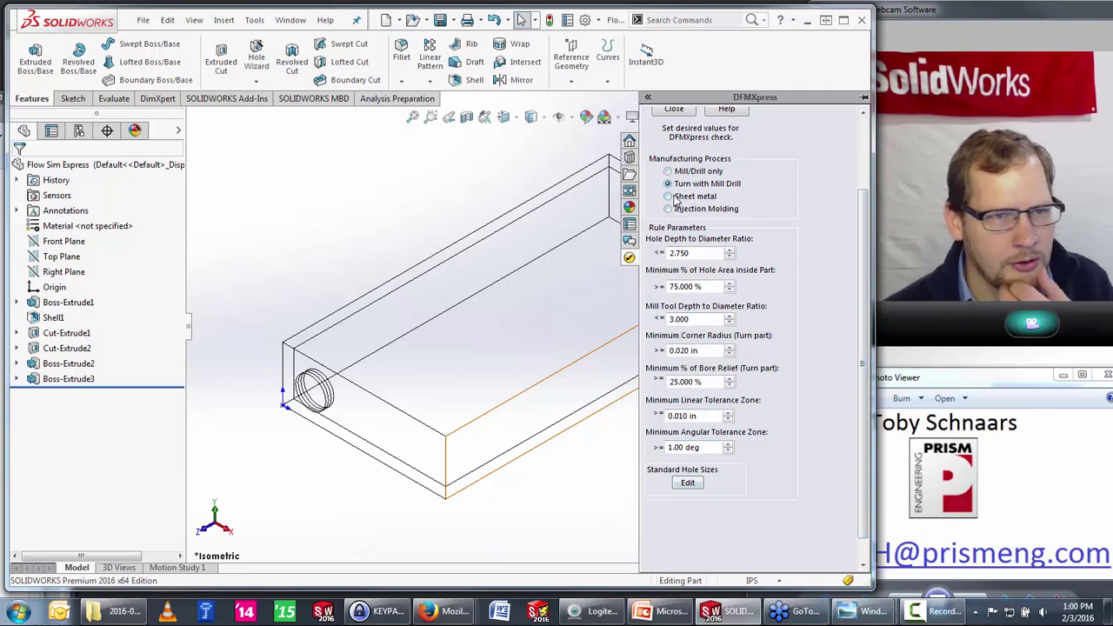
{"action": "left_click", "coordinate": [673, 198]}
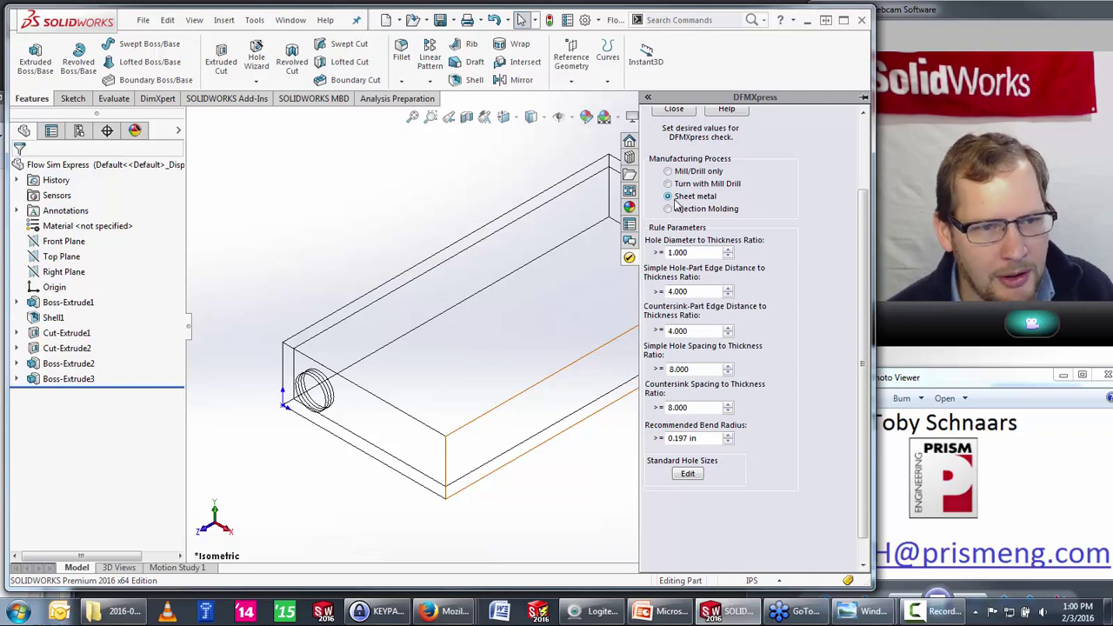
{"action": "left_click", "coordinate": [667, 209]}
{"action": "scroll", "coordinate": [718, 161], "scroll_direction": "up", "scroll_amount": 2}
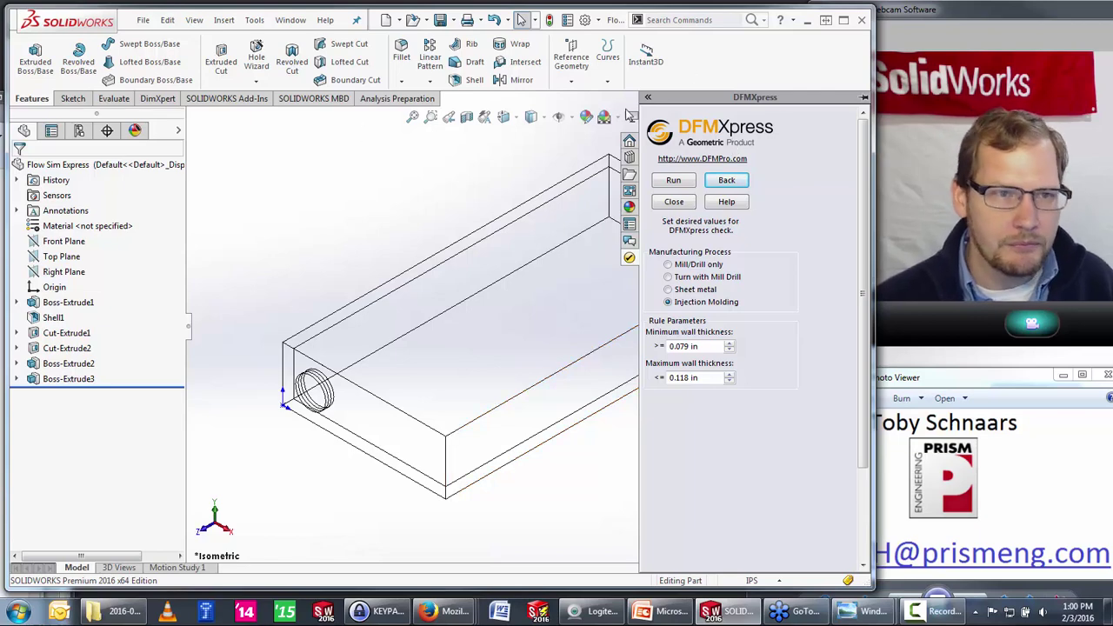
{"action": "left_click", "coordinate": [674, 201]}
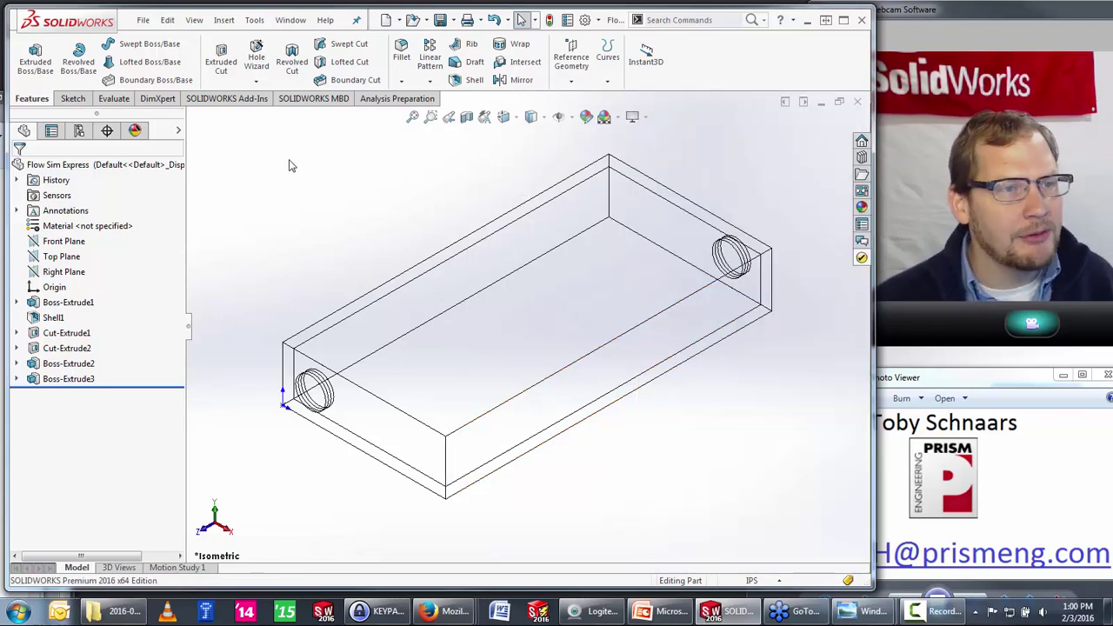
{"action": "left_click", "coordinate": [255, 20]}
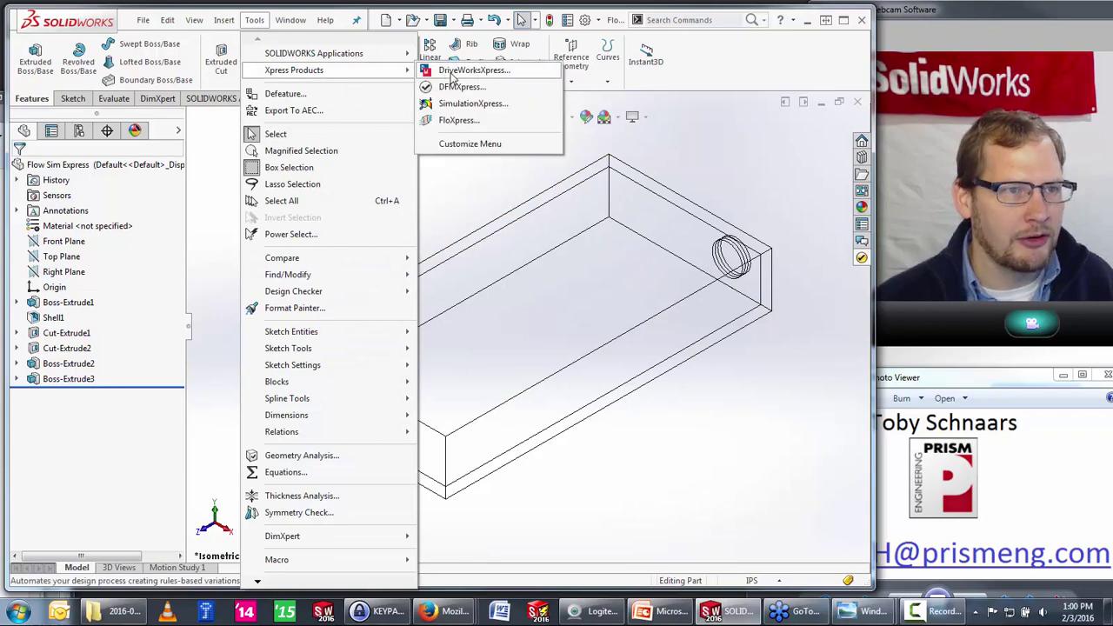
{"action": "left_click", "coordinate": [454, 73]}
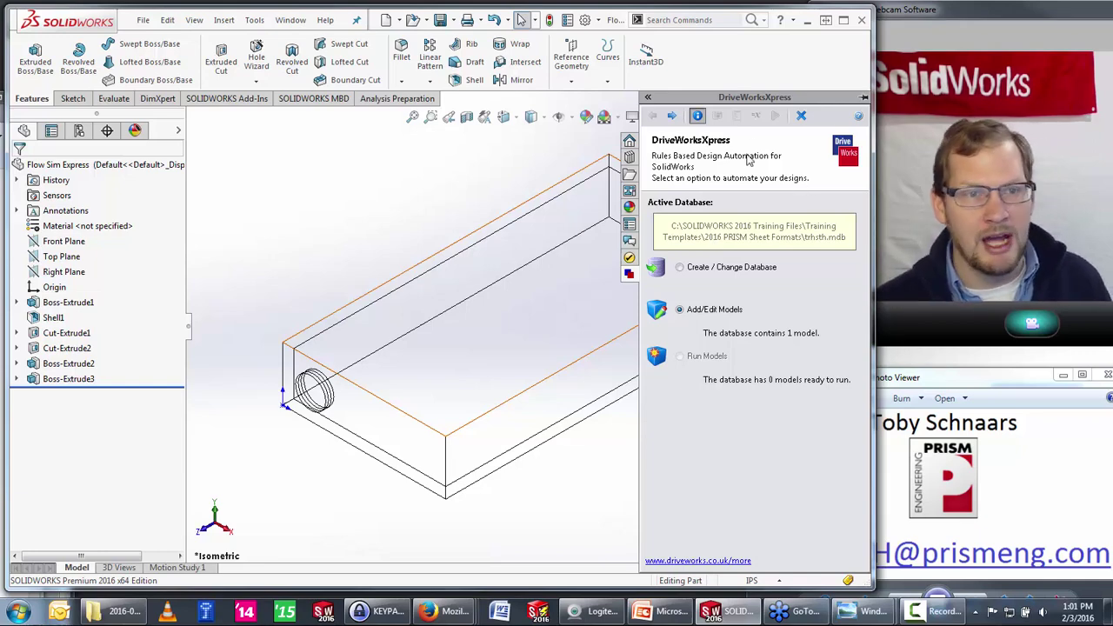
{"action": "left_click", "coordinate": [802, 117]}
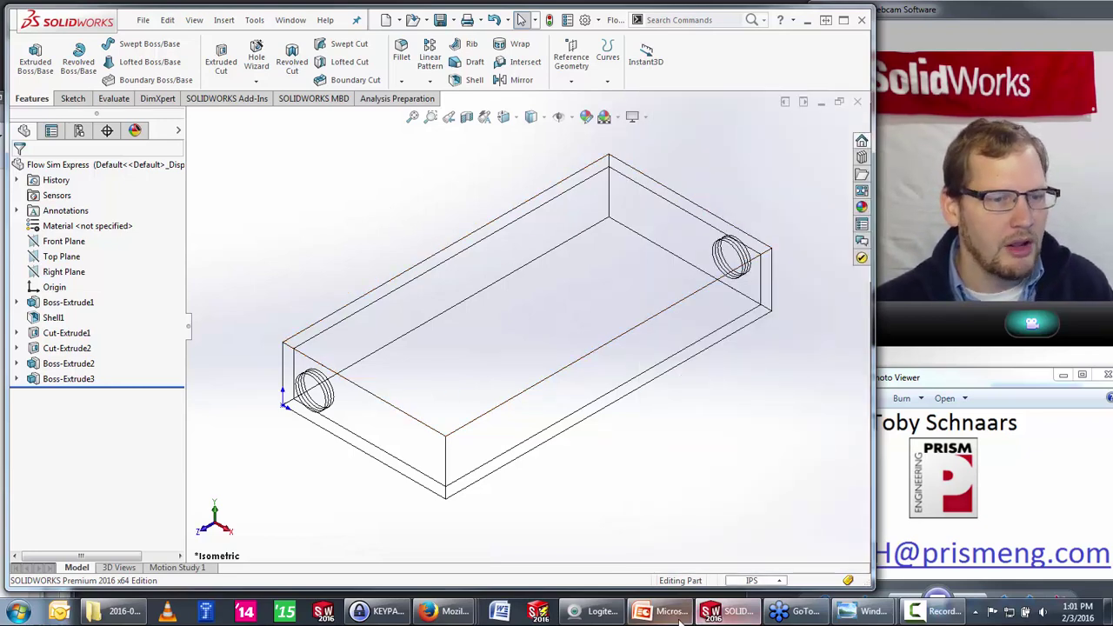
Step: Return to the slide show and advance past the Conclusion questions slide, revealing its contact line, to THANK YOU
{"action": "left_click", "coordinate": [670, 612]}
{"action": "left_click", "coordinate": [693, 224]}
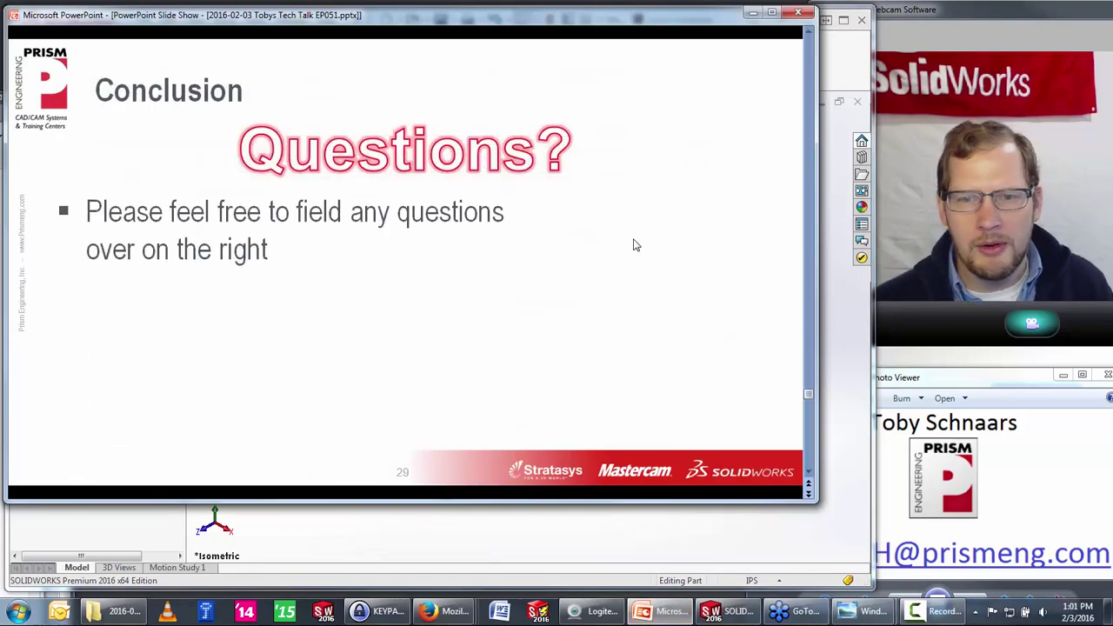
{"action": "left_click", "coordinate": [526, 268]}
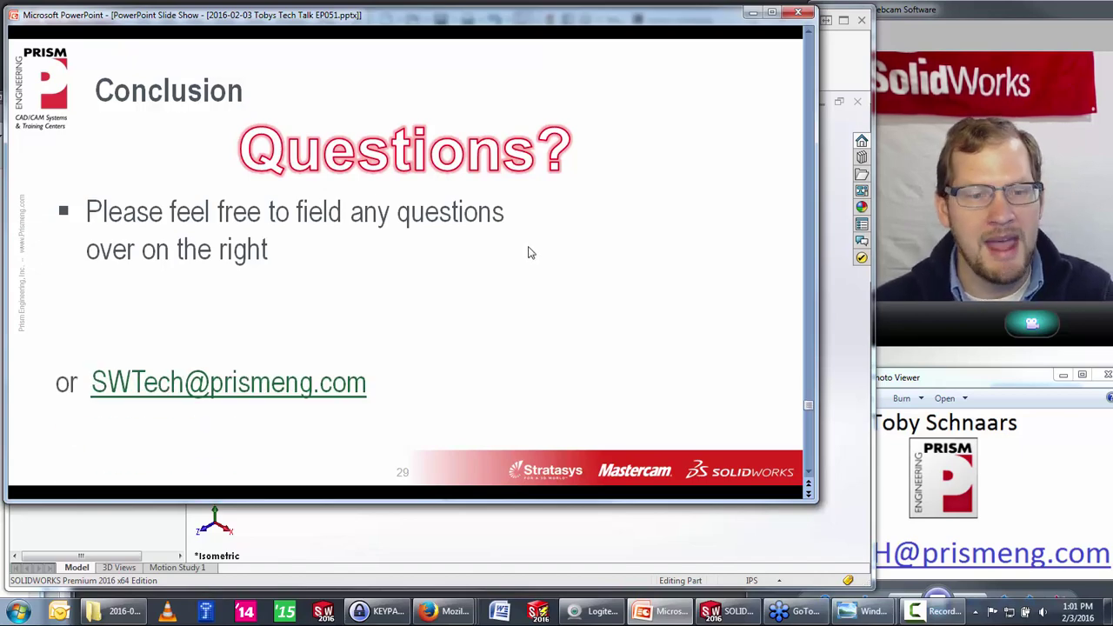
{"action": "left_click", "coordinate": [526, 249]}
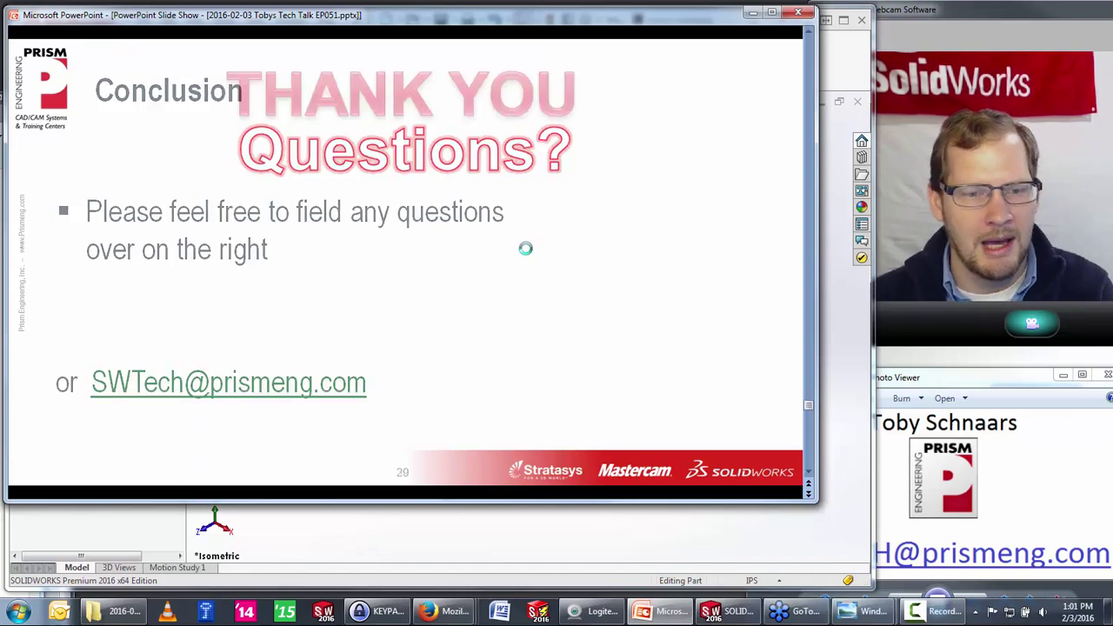